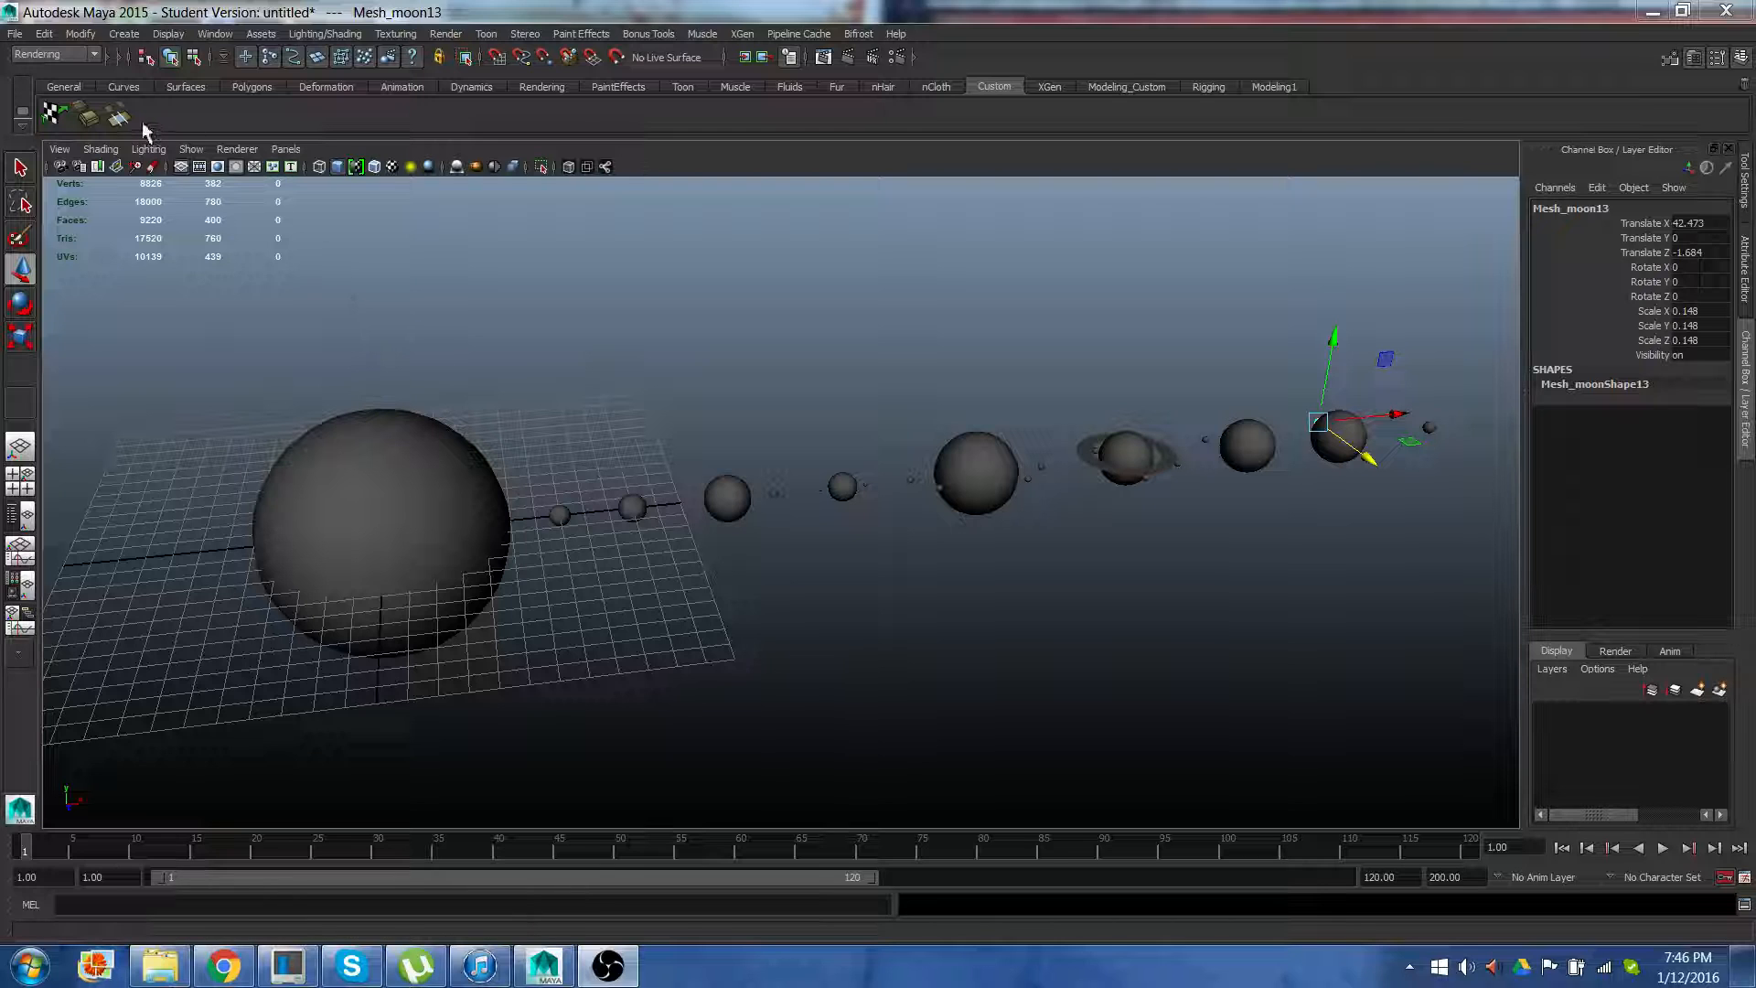
# Save the scene in the Solar System New scenes folder as "SolarSystem scene 01.mb", accepting the student version notice
pyautogui.click(16, 35)
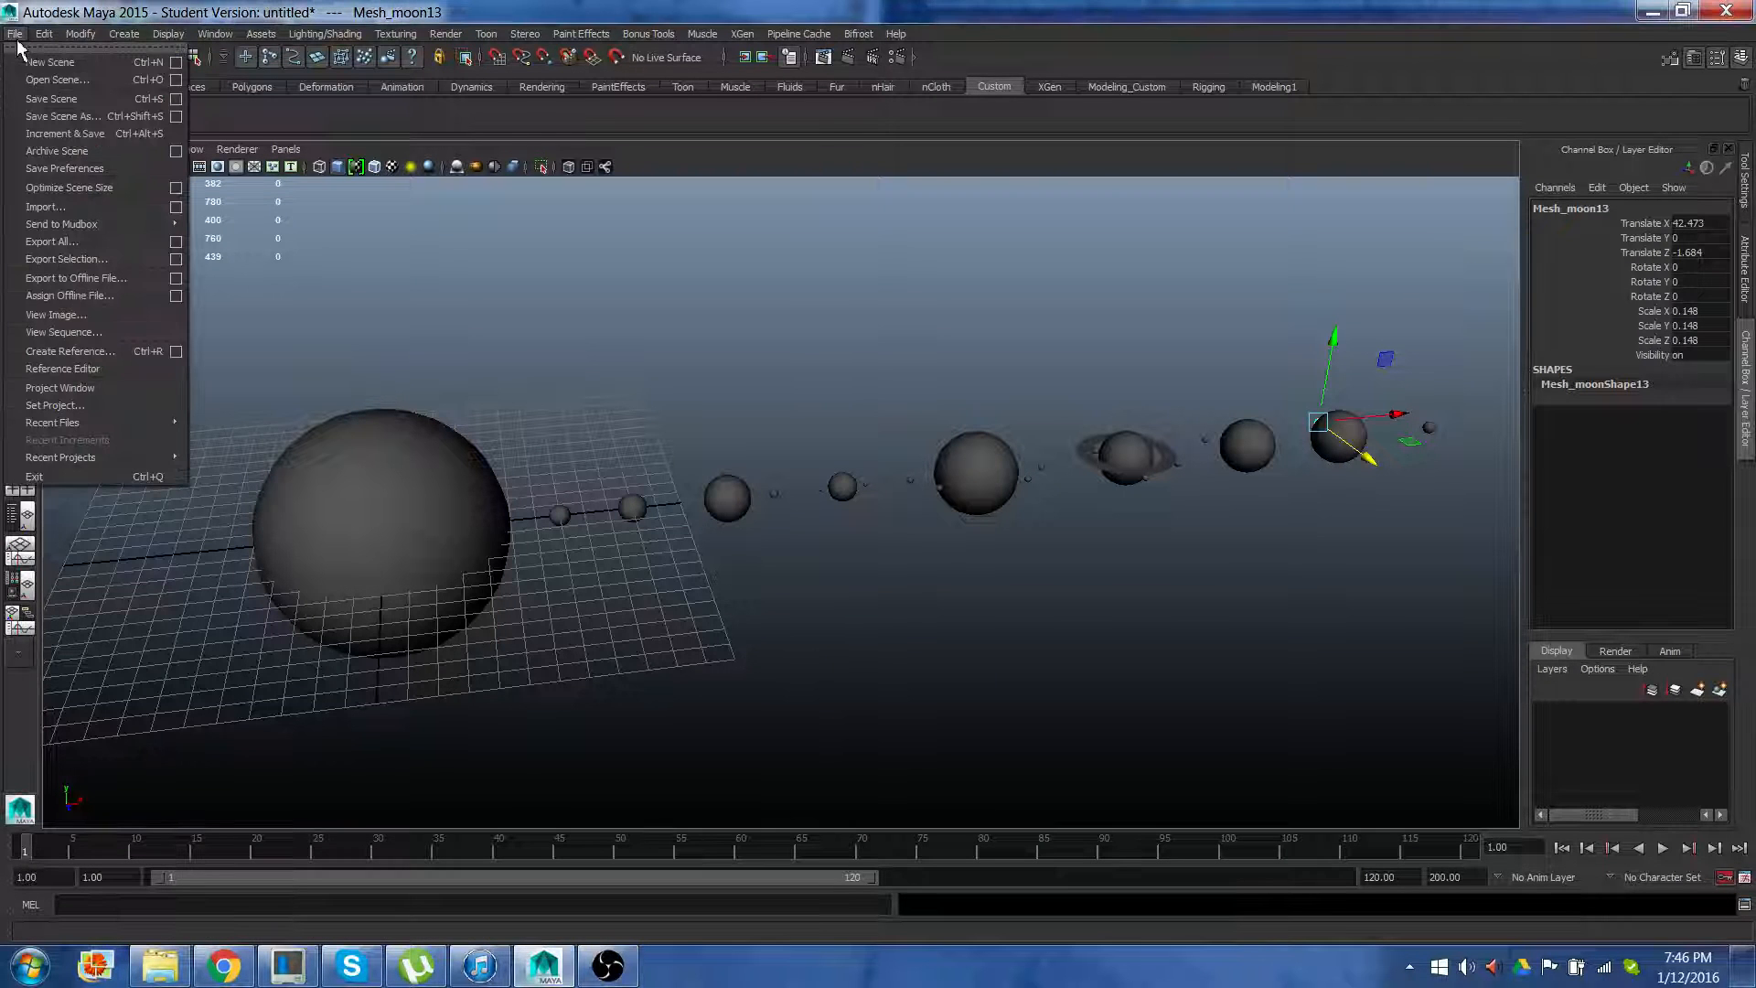
pyautogui.click(54, 117)
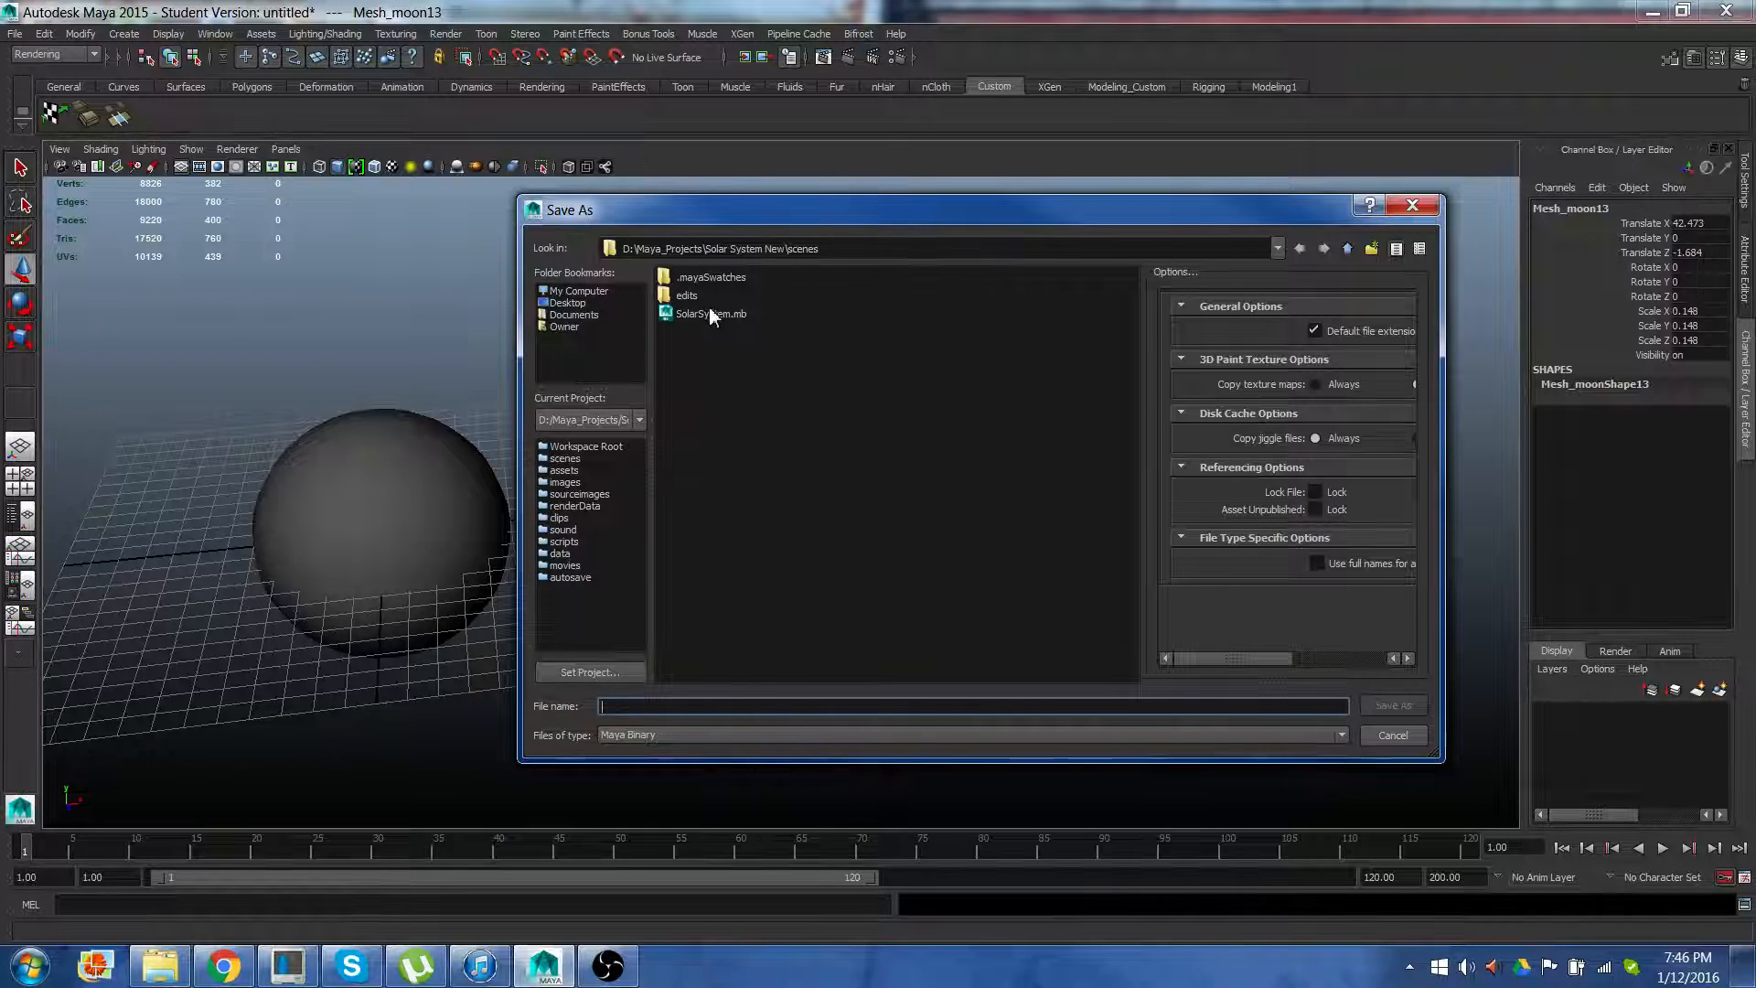
pyautogui.click(711, 314)
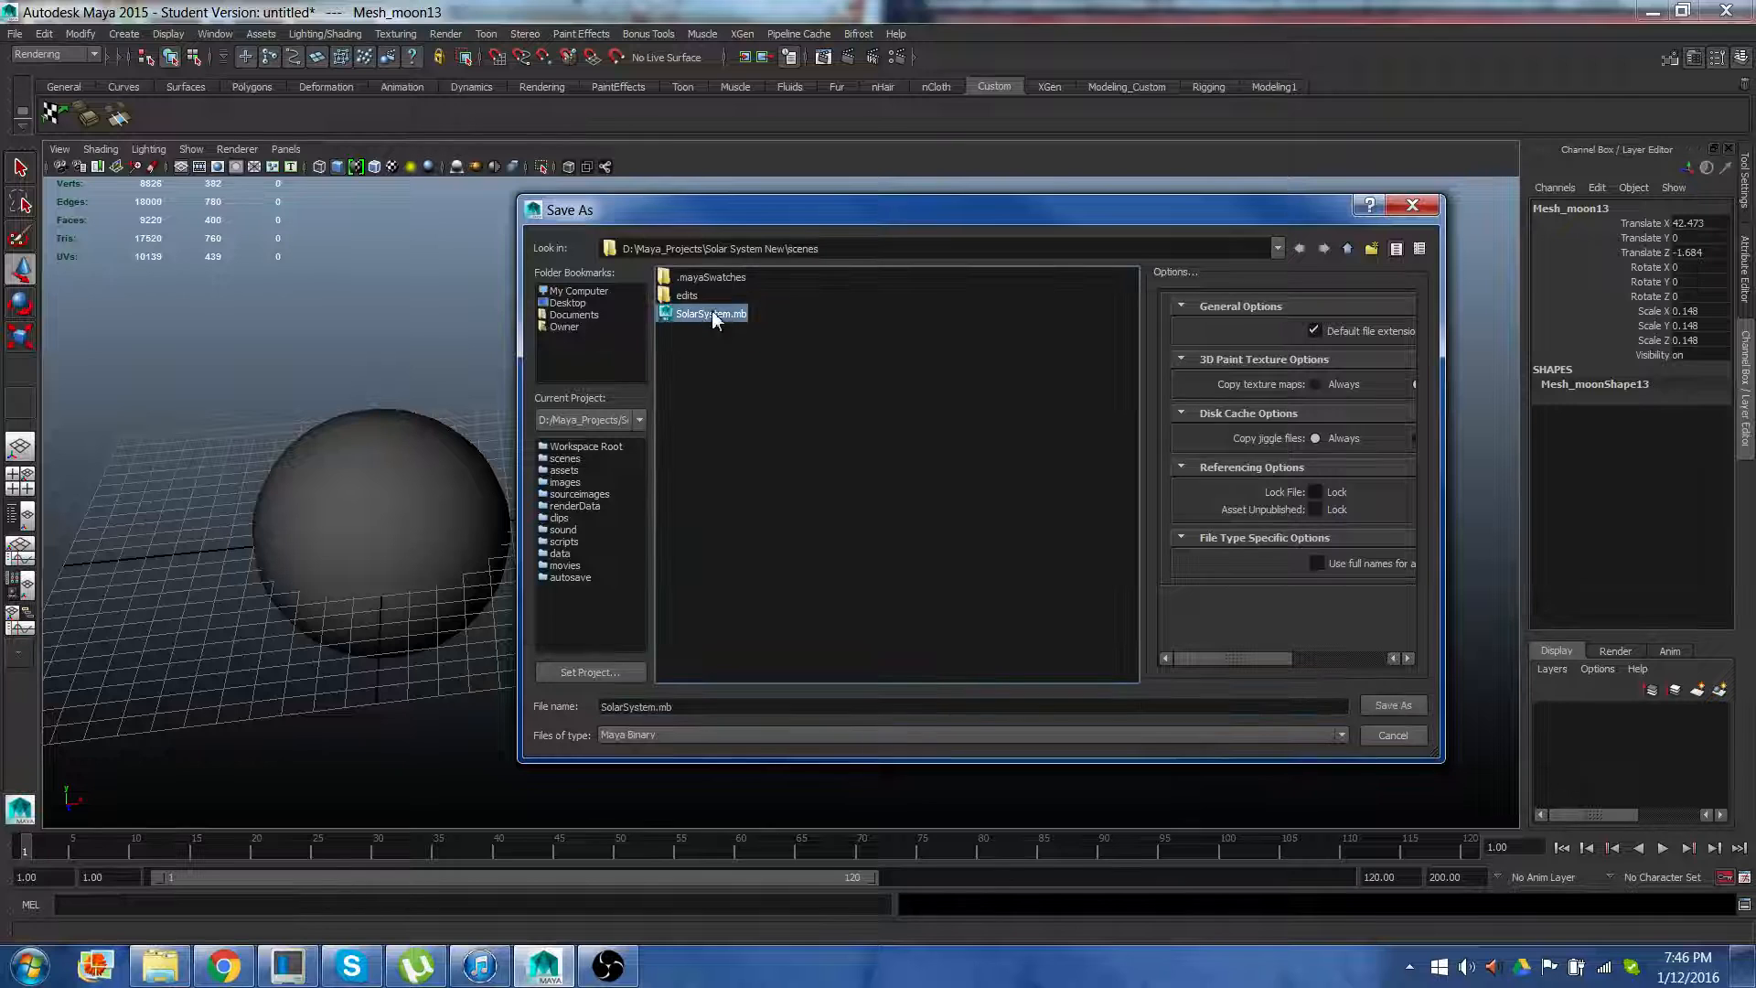
pyautogui.click(658, 707)
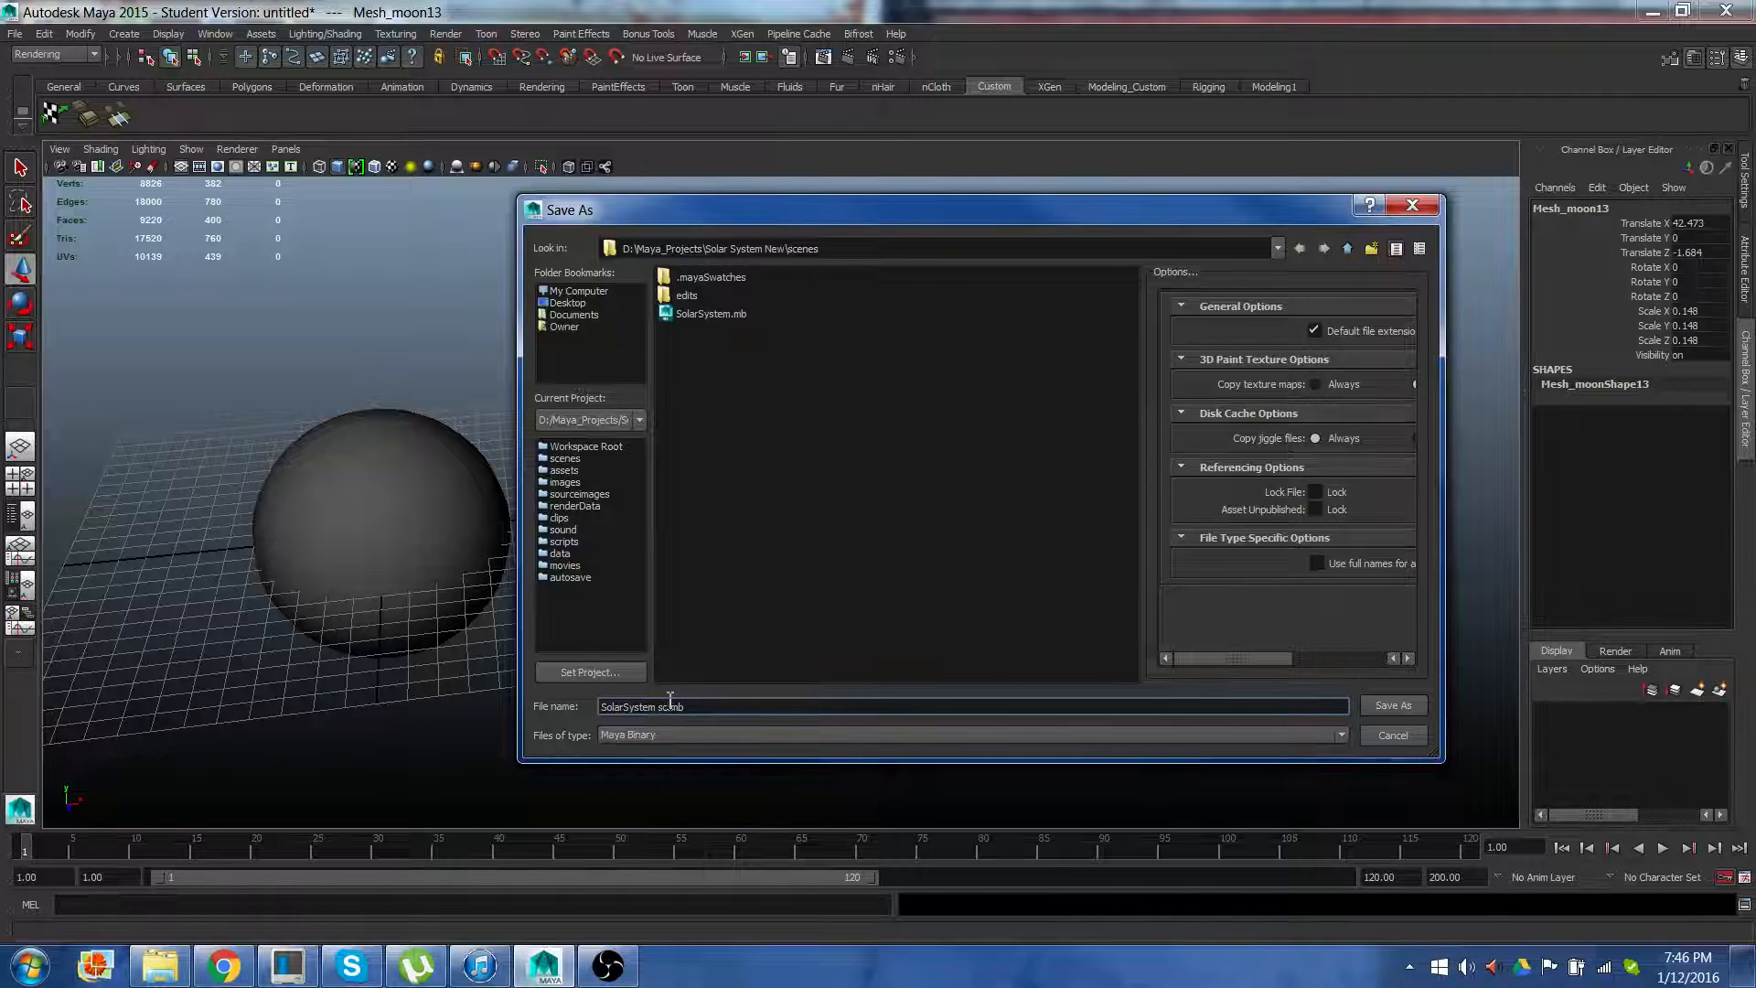
pyautogui.write('scene 01')
pyautogui.click(1393, 706)
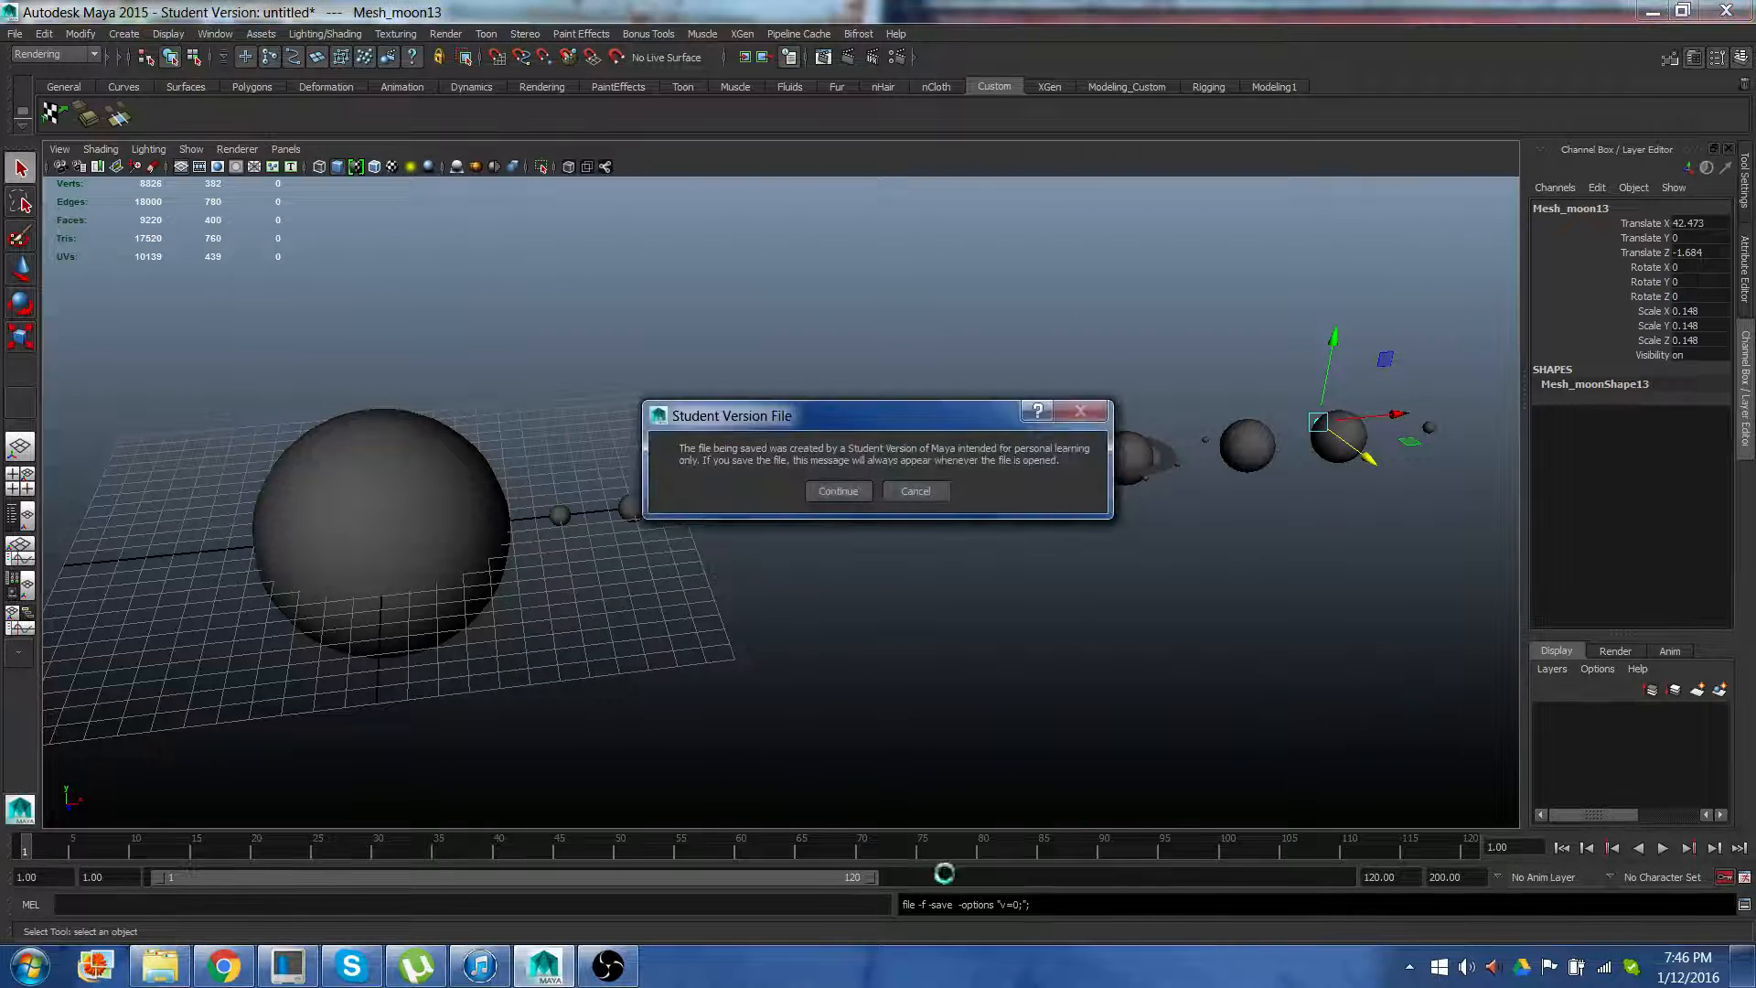
pyautogui.click(839, 492)
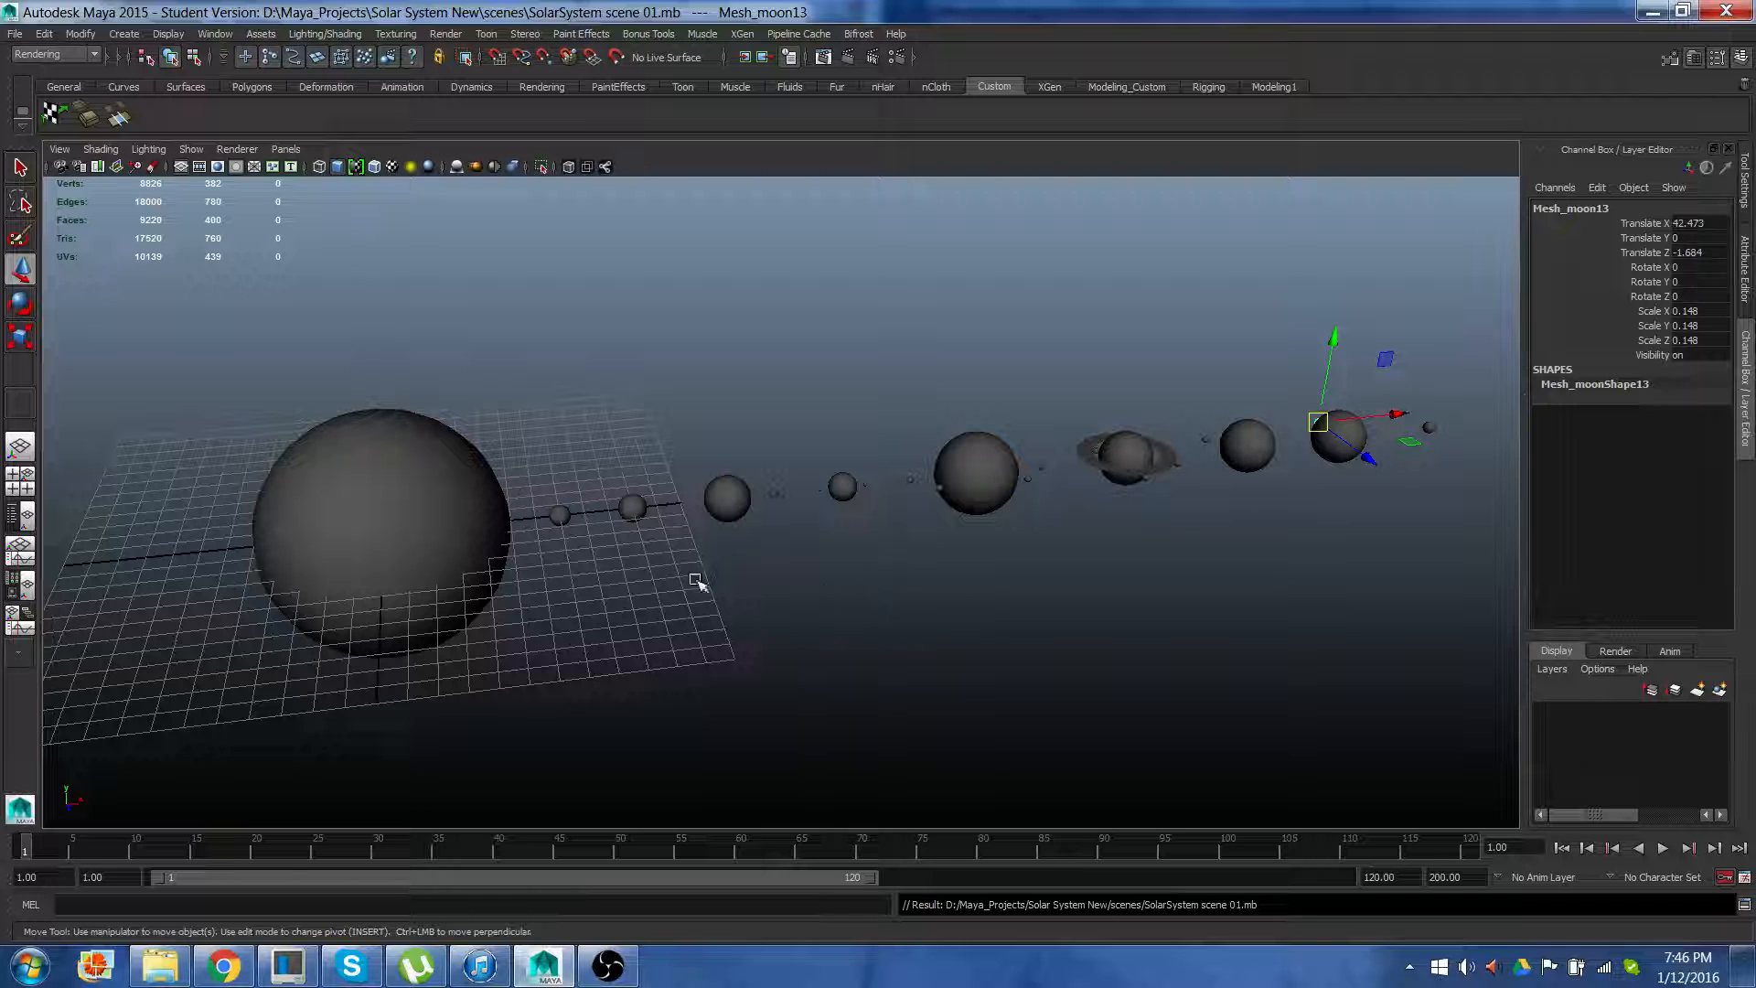
# Switch to the layout showing the Hypershade beside the perspective view, and enlarge the Hypershade area
pyautogui.moveTo(568, 681)
pyautogui.keyDown('alt'); pyautogui.mouseDown()
pyautogui.moveTo(545, 670)
pyautogui.moveTo(666, 655)
pyautogui.moveTo(513, 667)
pyautogui.moveTo(555, 669)
pyautogui.mouseUp(); pyautogui.keyUp('alt')
pyautogui.keyDown('alt'); pyautogui.moveTo(515, 569); pyautogui.dragTo(596, 588, button='middle'); pyautogui.keyUp('alt')
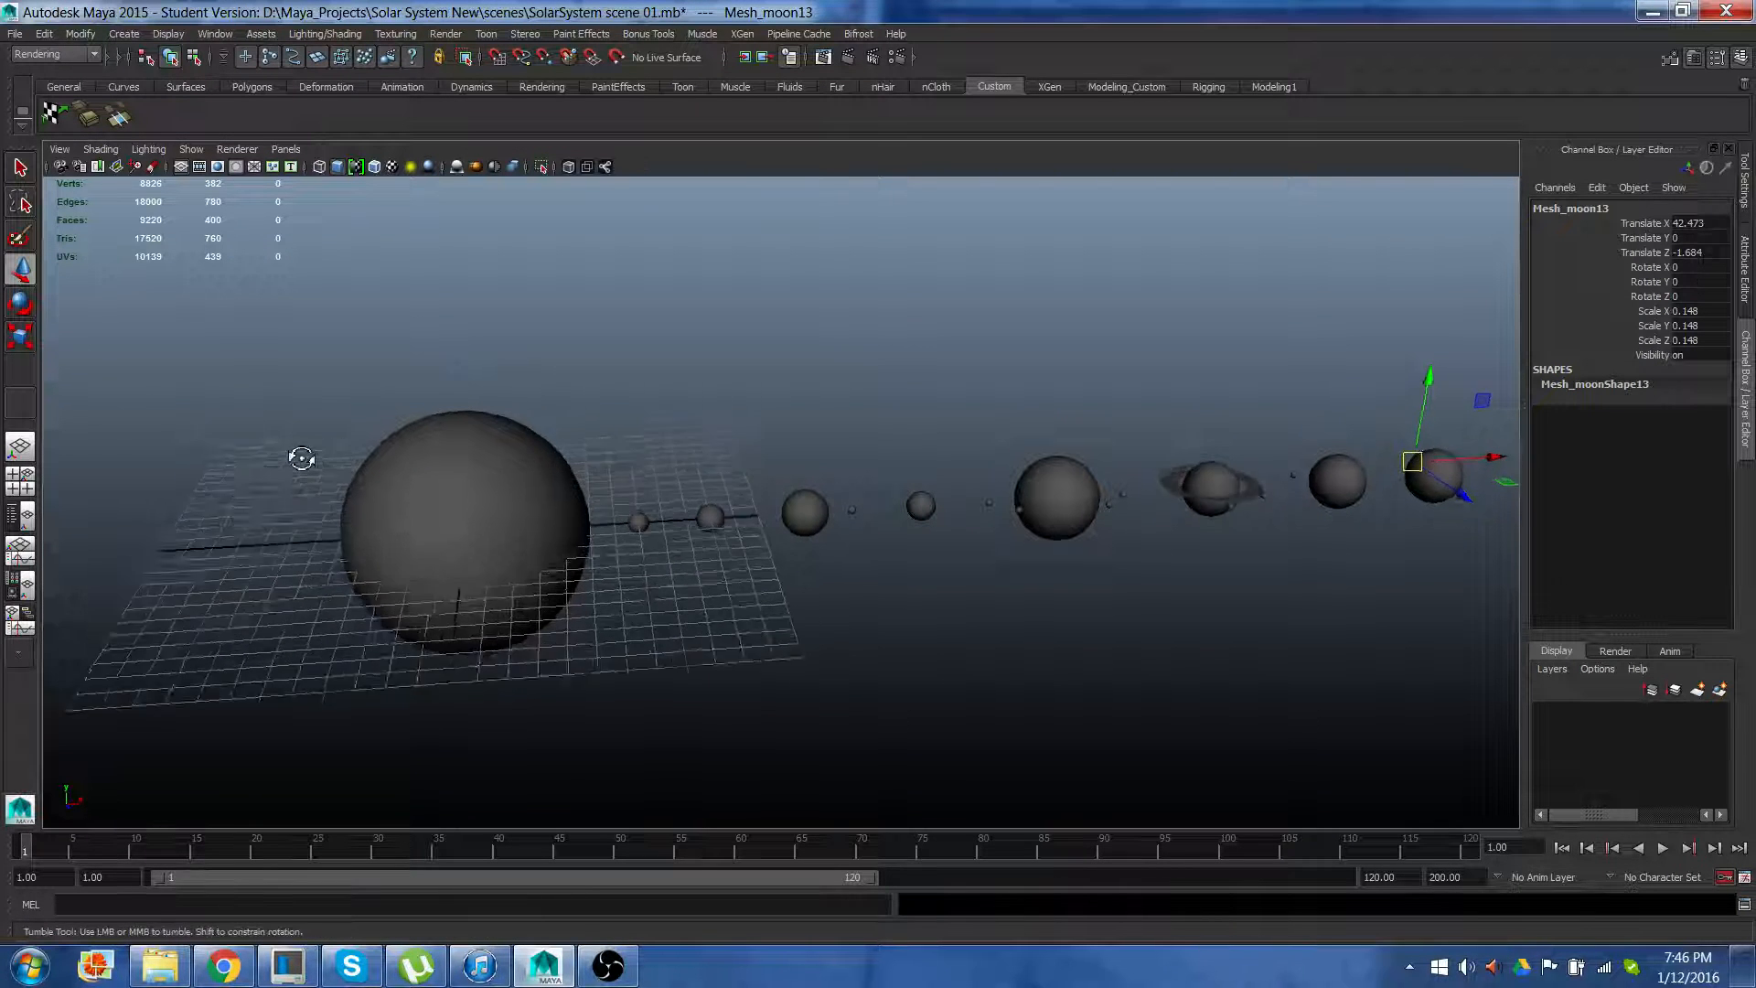
pyautogui.moveTo(298, 458)
pyautogui.keyDown('alt'); pyautogui.mouseDown()
pyautogui.moveTo(344, 490)
pyautogui.moveTo(310, 482)
pyautogui.mouseUp(); pyautogui.keyUp('alt')
pyautogui.scroll(2, 306, 494)
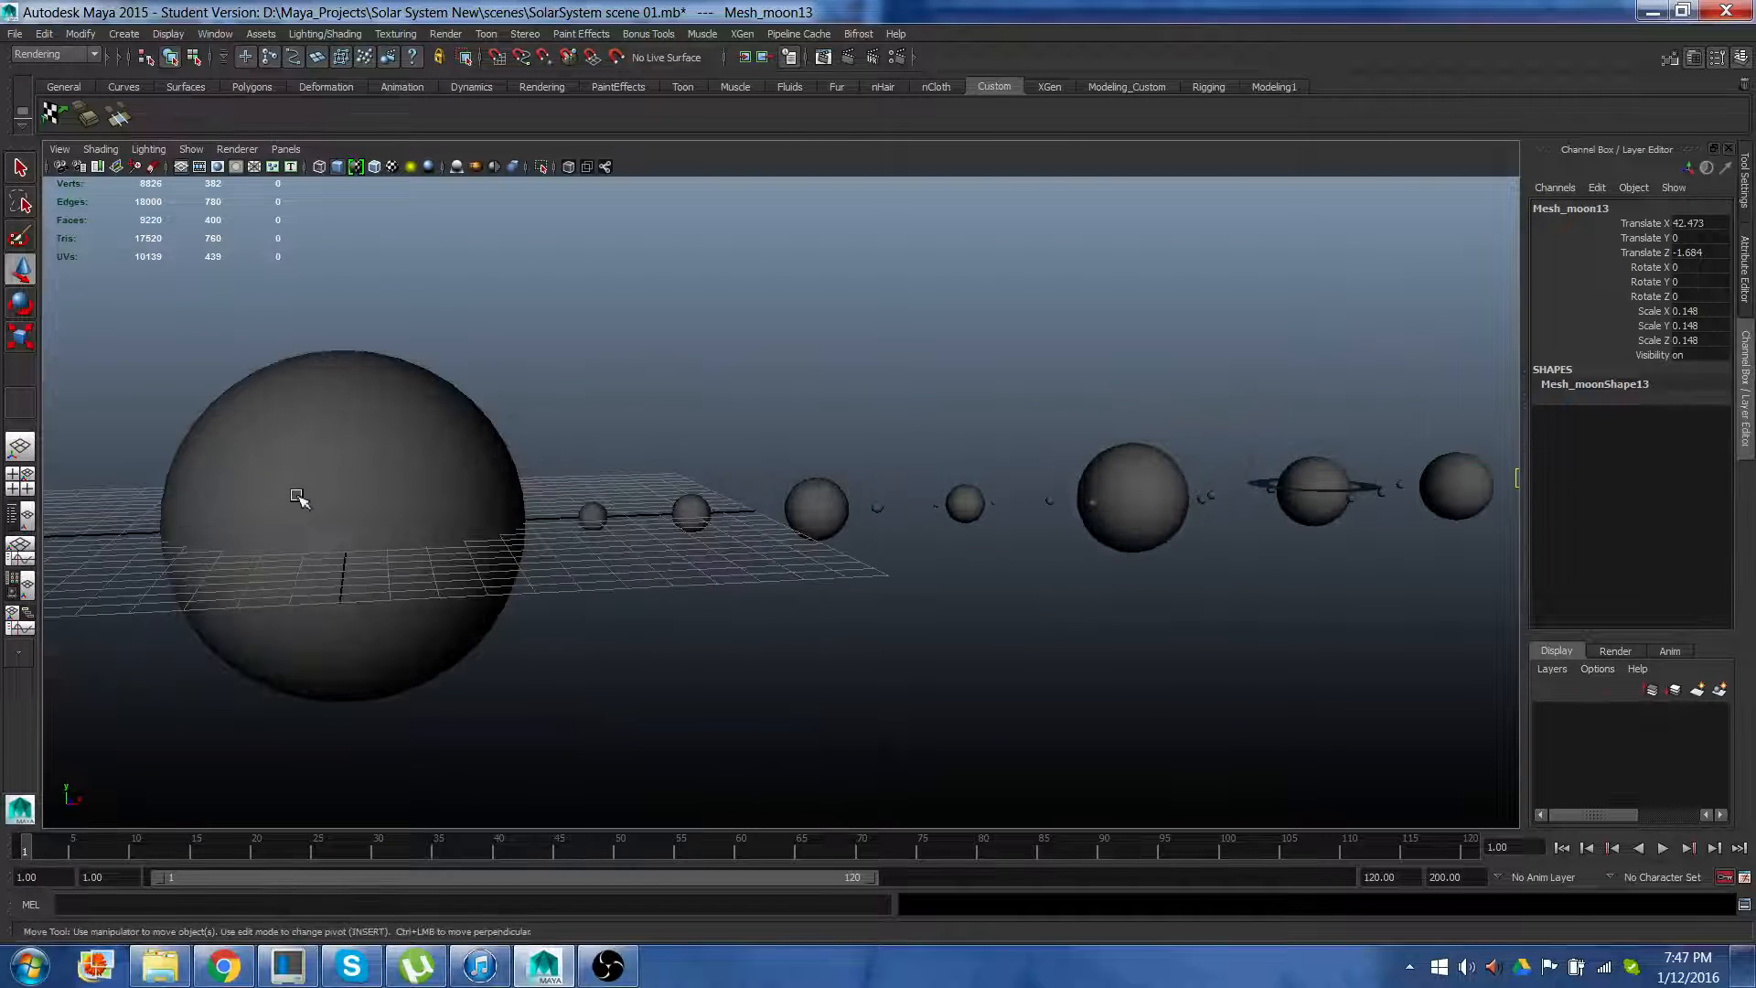
pyautogui.keyDown('alt'); pyautogui.moveTo(298, 497); pyautogui.dragTo(490, 482, button='middle'); pyautogui.keyUp('alt')
pyautogui.keyDown('alt'); pyautogui.moveTo(125, 525); pyautogui.dragTo(129, 537); pyautogui.keyUp('alt')
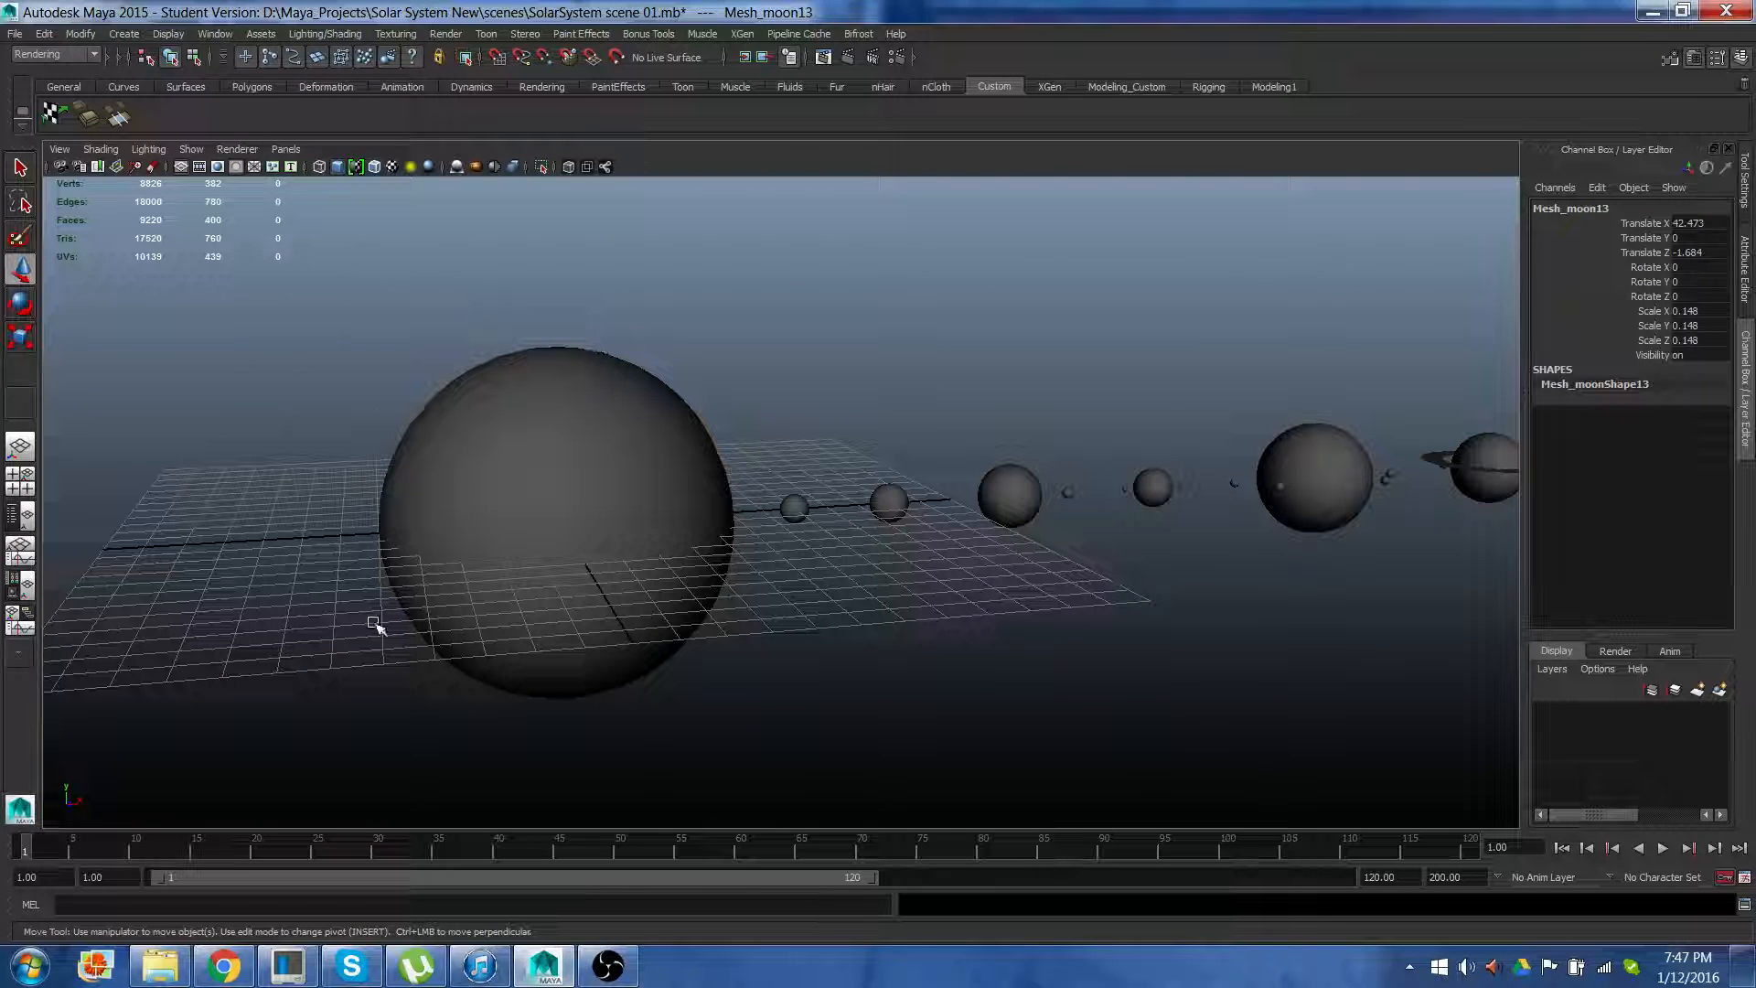
pyautogui.click(21, 587)
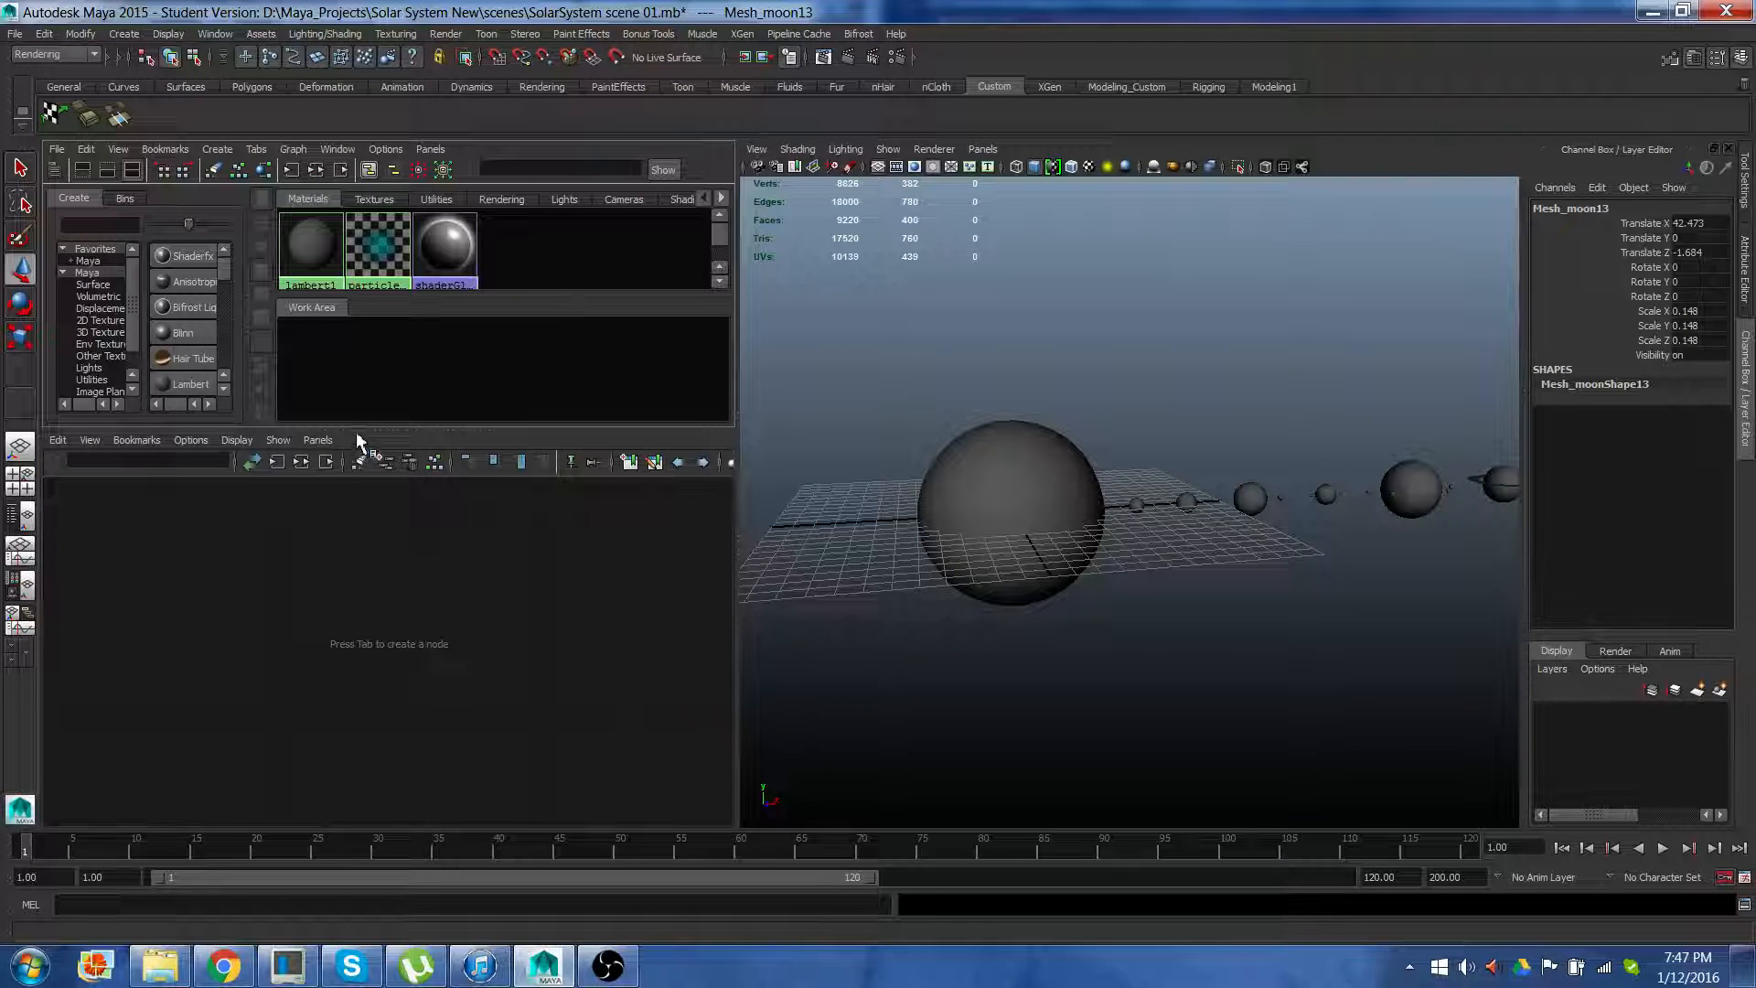
pyautogui.moveTo(358, 432); pyautogui.dragTo(439, 695)
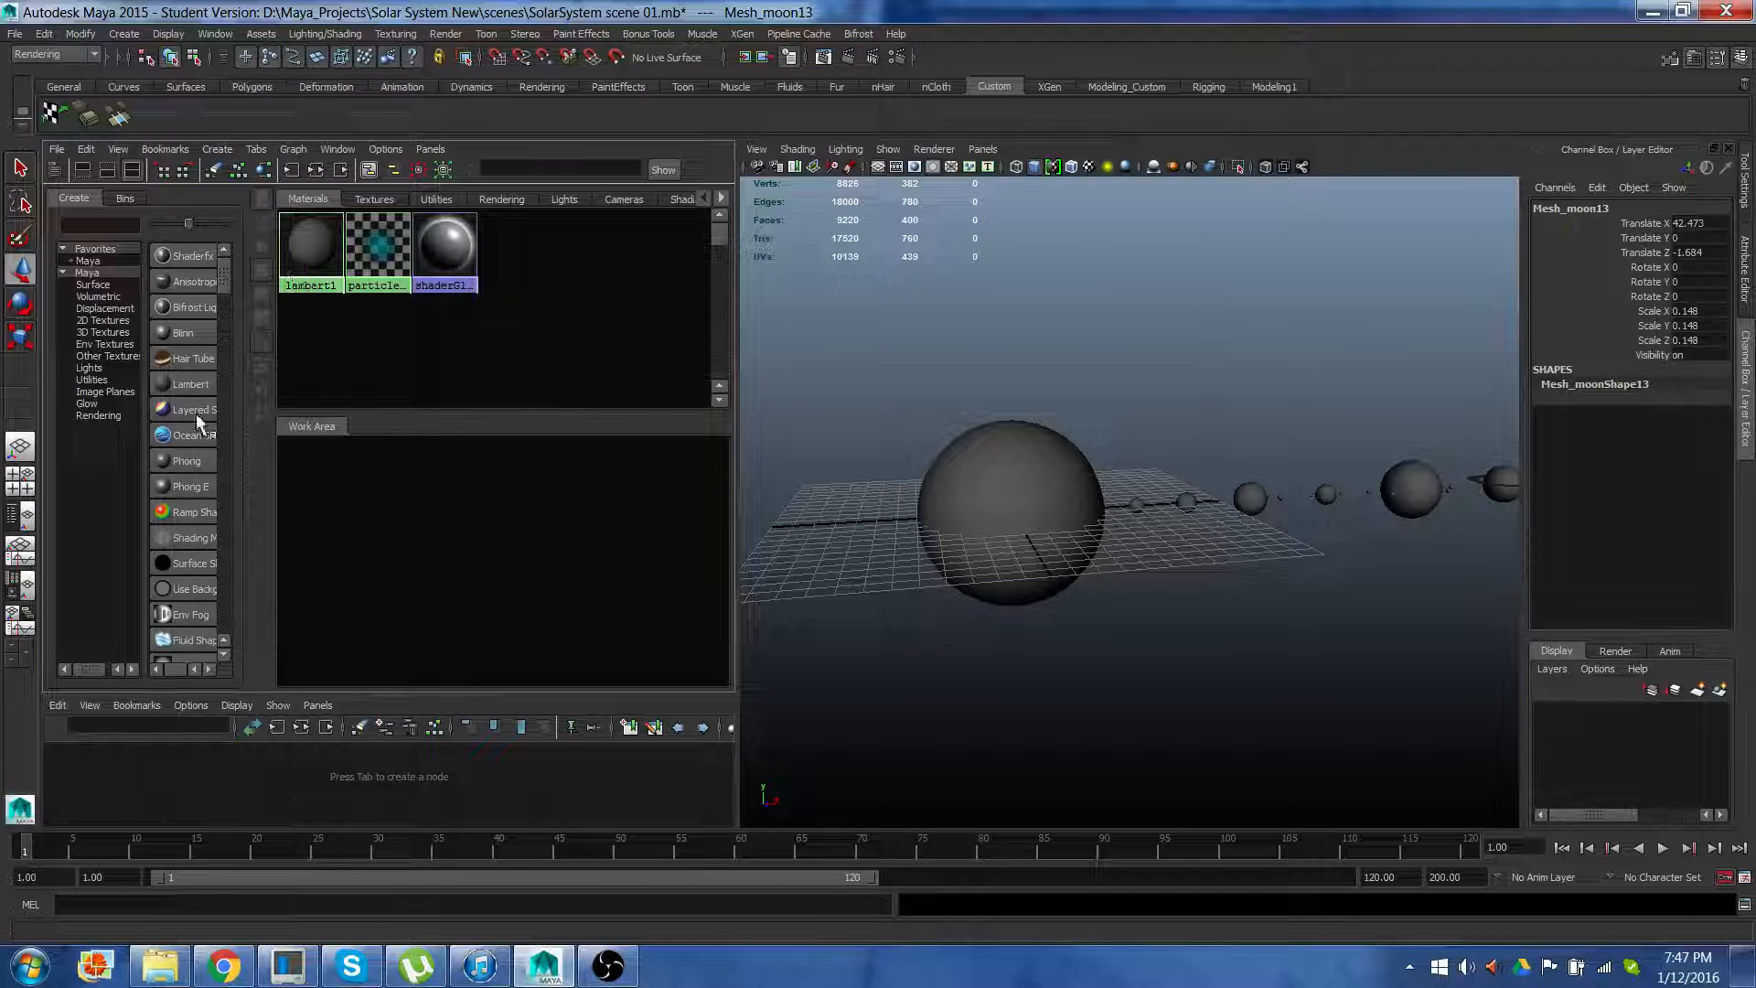
# Create a new Lambert material and rename it lambert_Sun
pyautogui.click(178, 392)
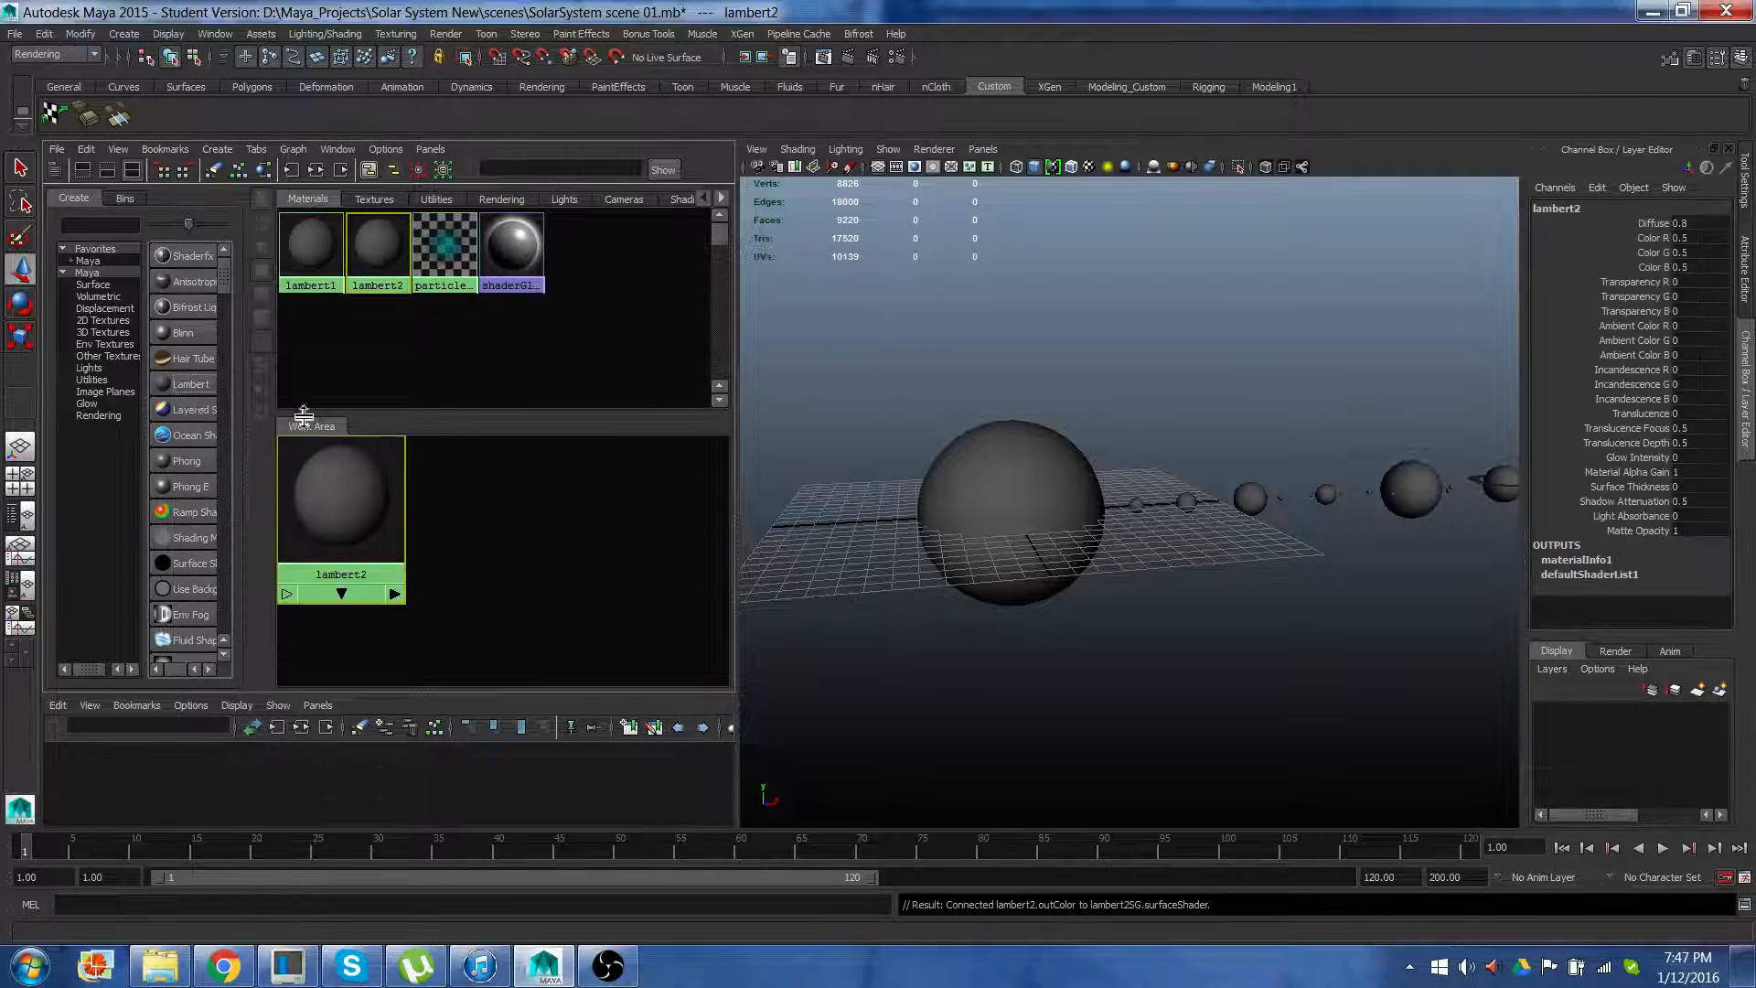
pyautogui.click(1022, 492)
pyautogui.click(1245, 284)
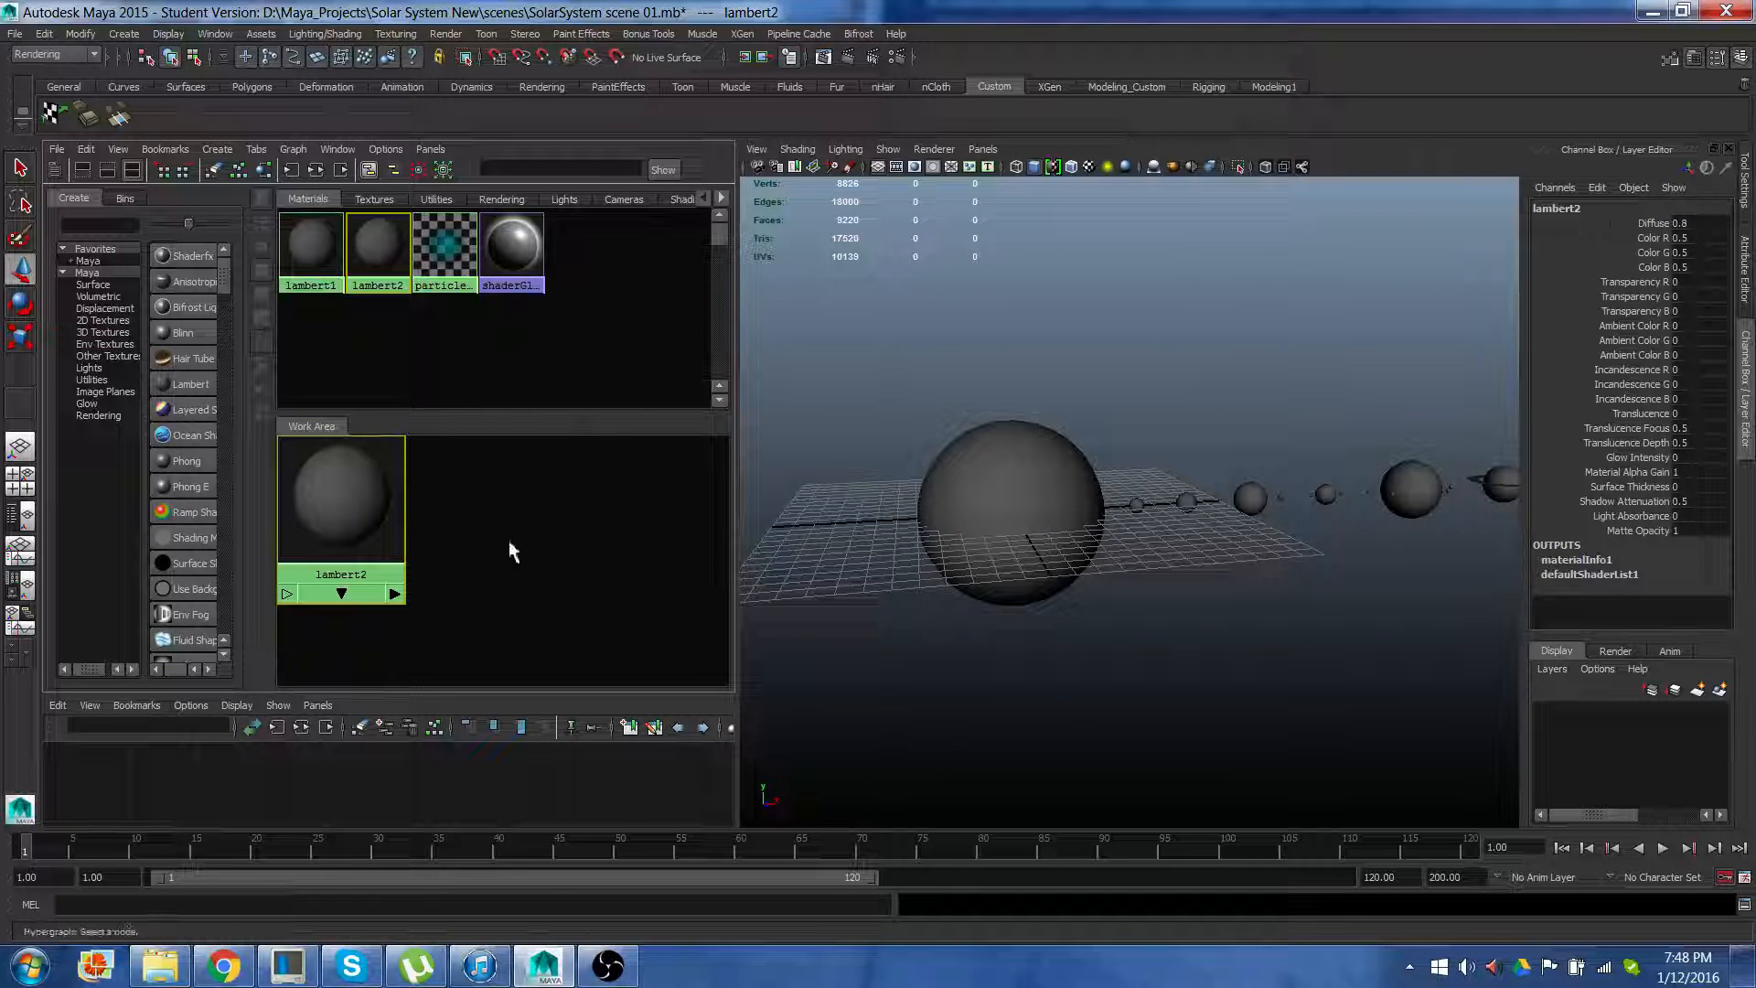
pyautogui.doubleClick(1567, 208)
pyautogui.click(1582, 210)
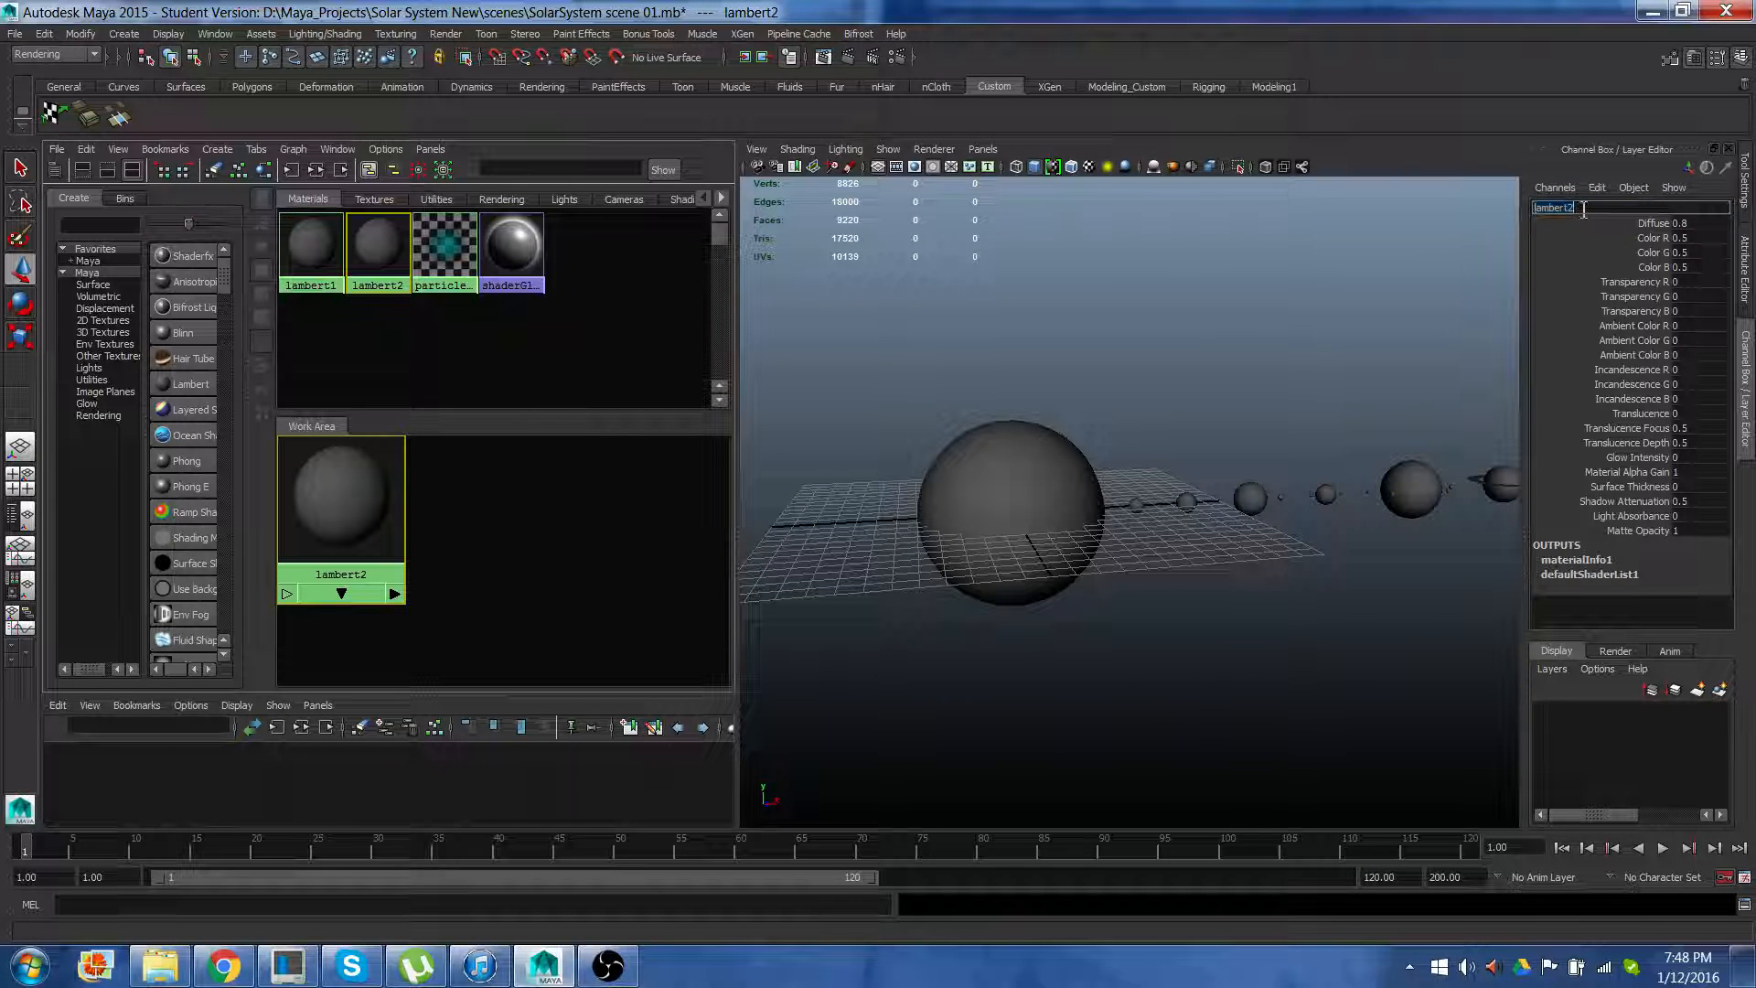
pyautogui.press('BackSpace')
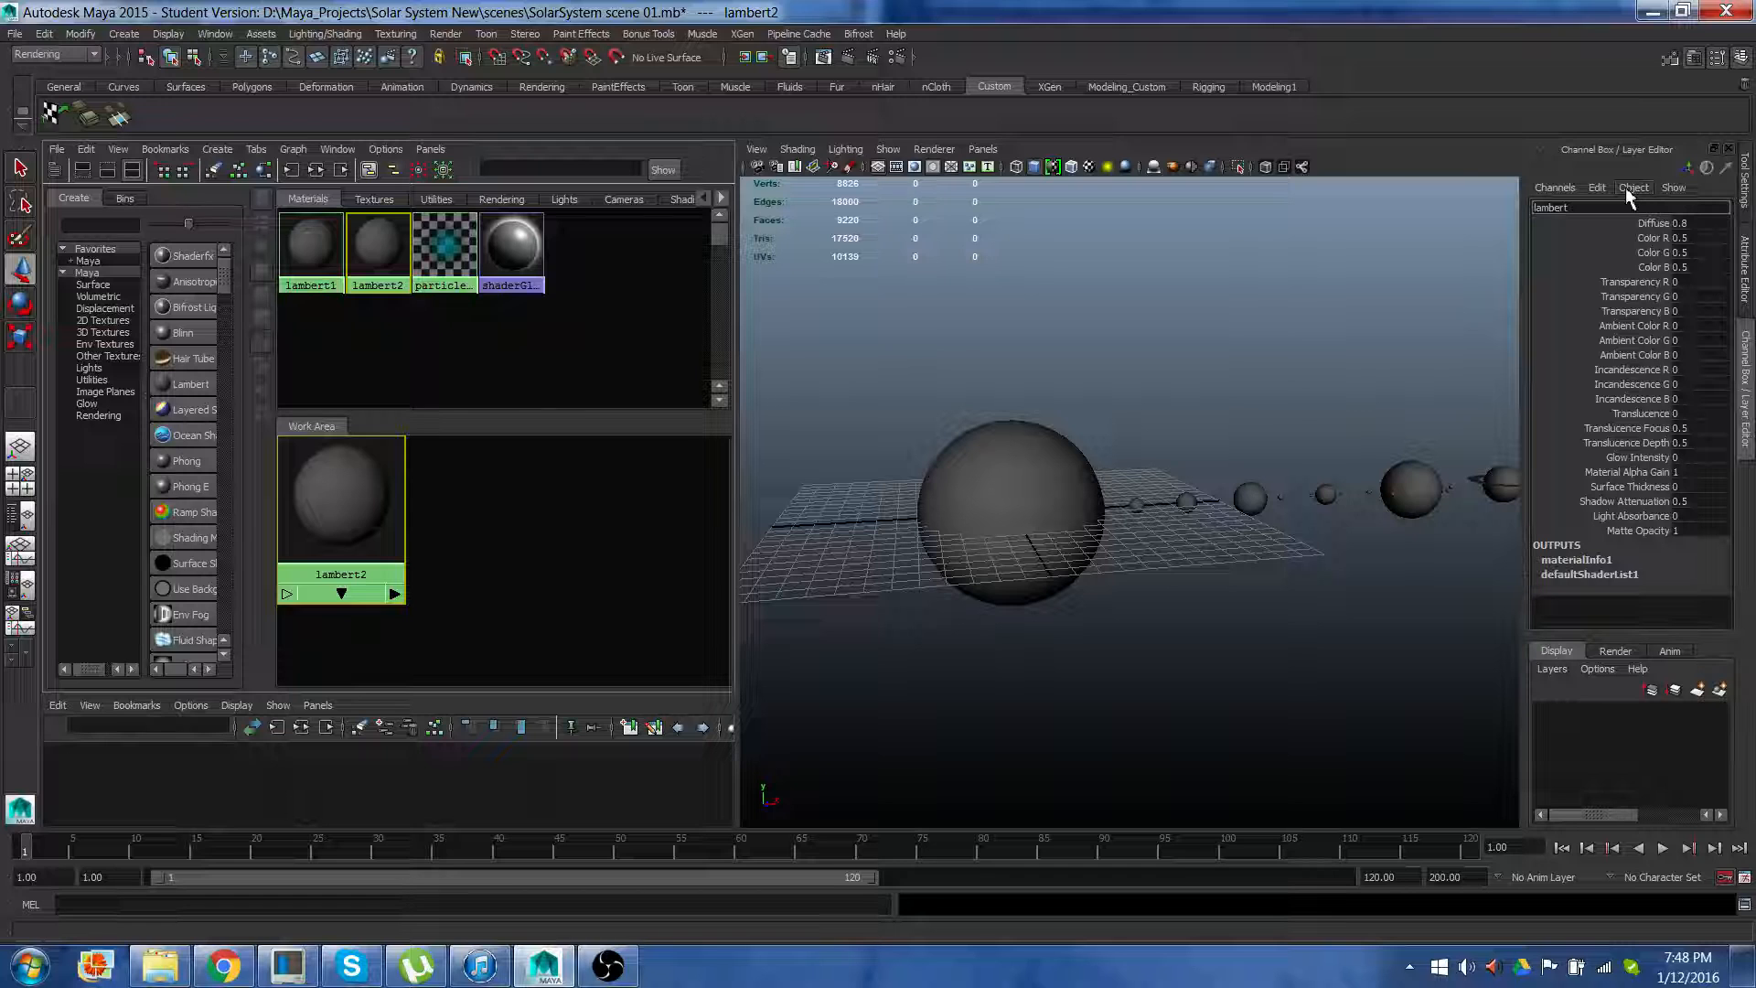
pyautogui.write('Sun')
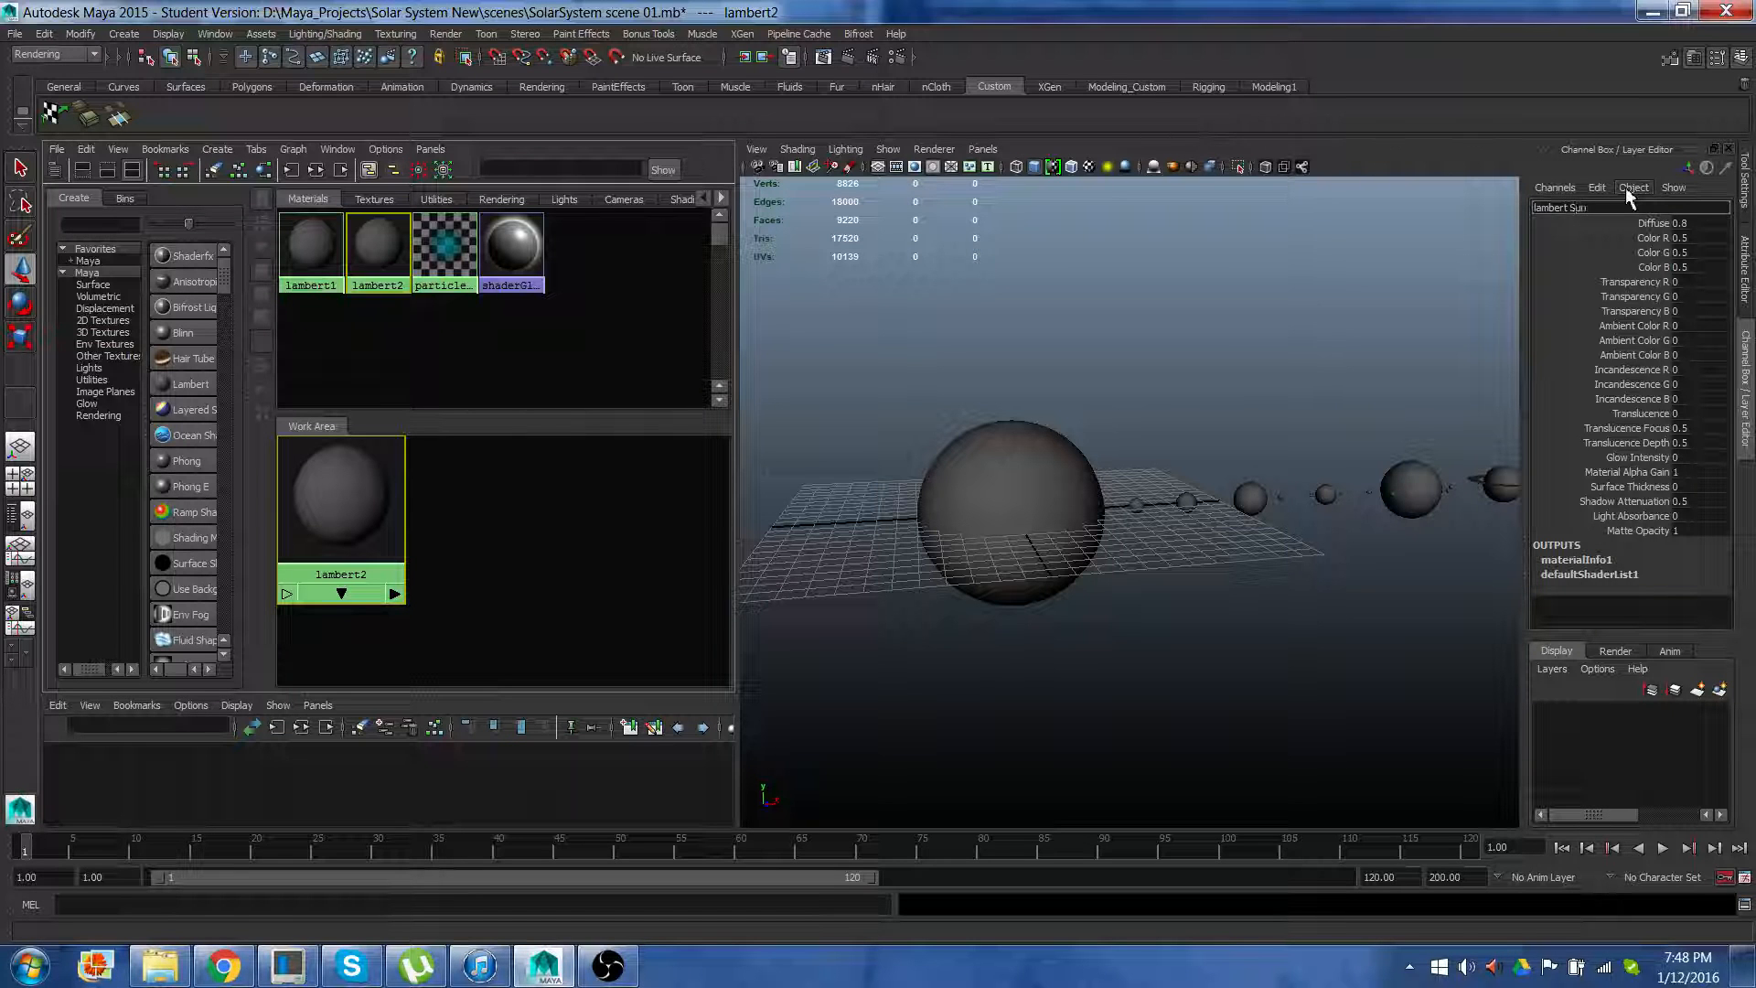
pyautogui.press('Return')
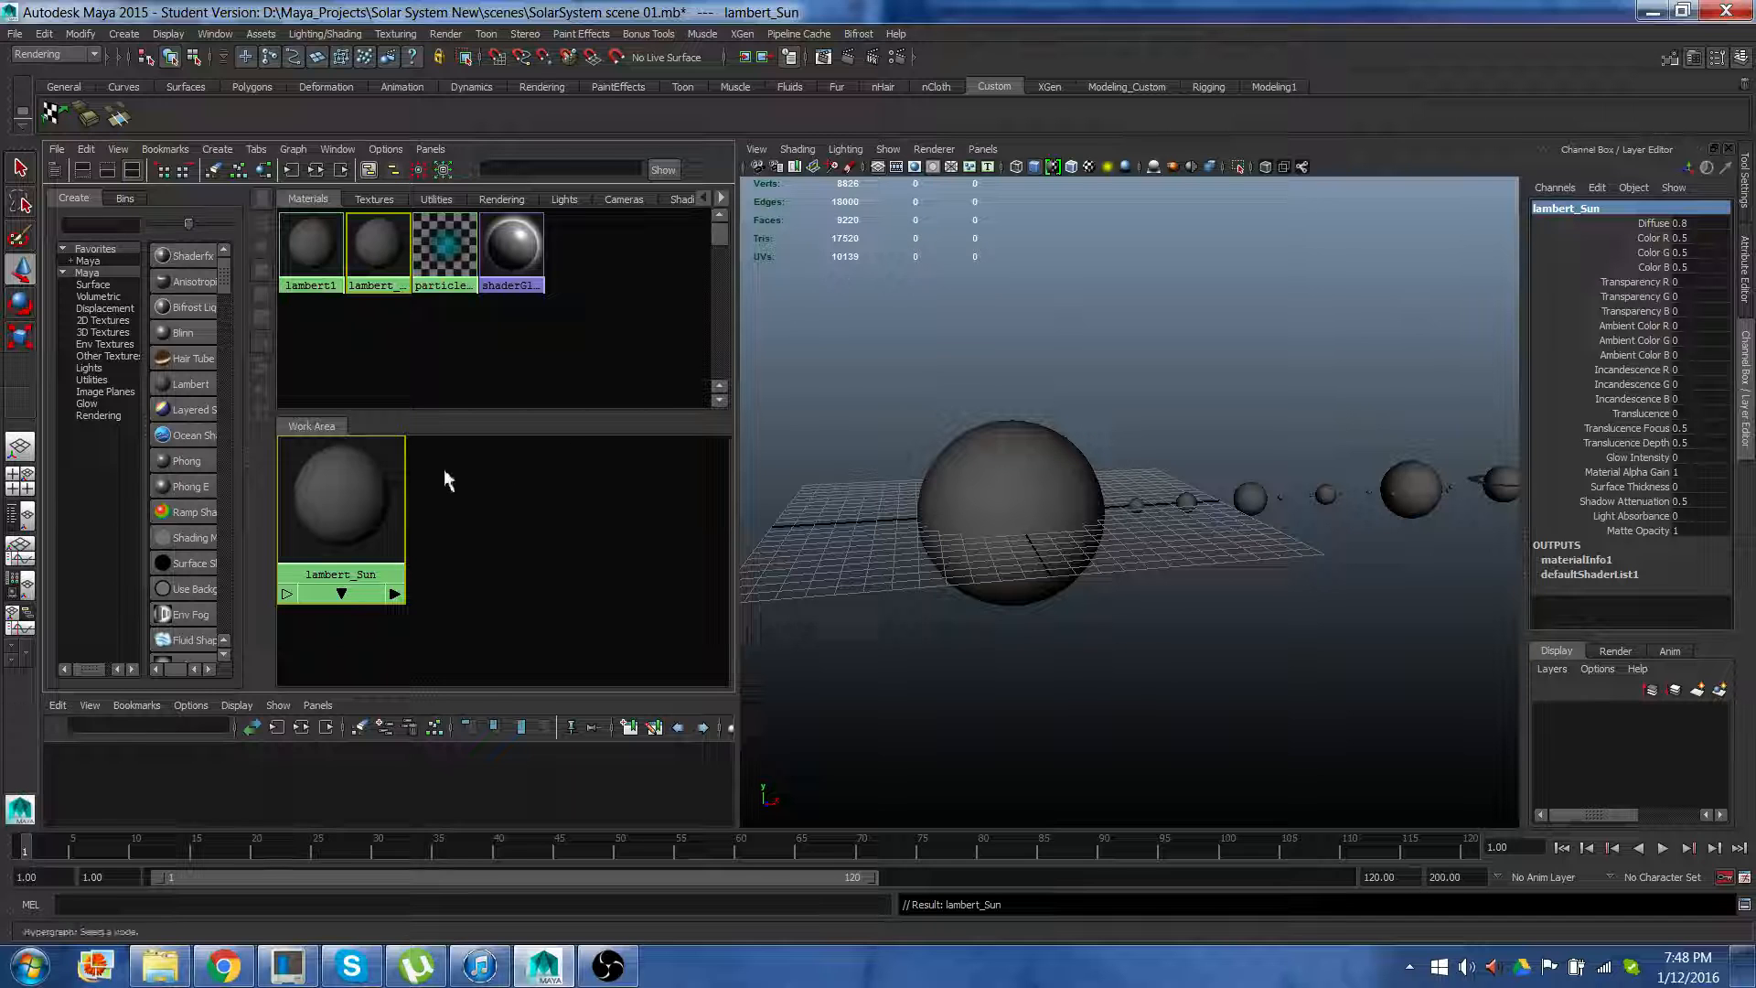
# Assign the lambert_Sun material to the large Mesh_Sun sphere
pyautogui.click(1041, 487)
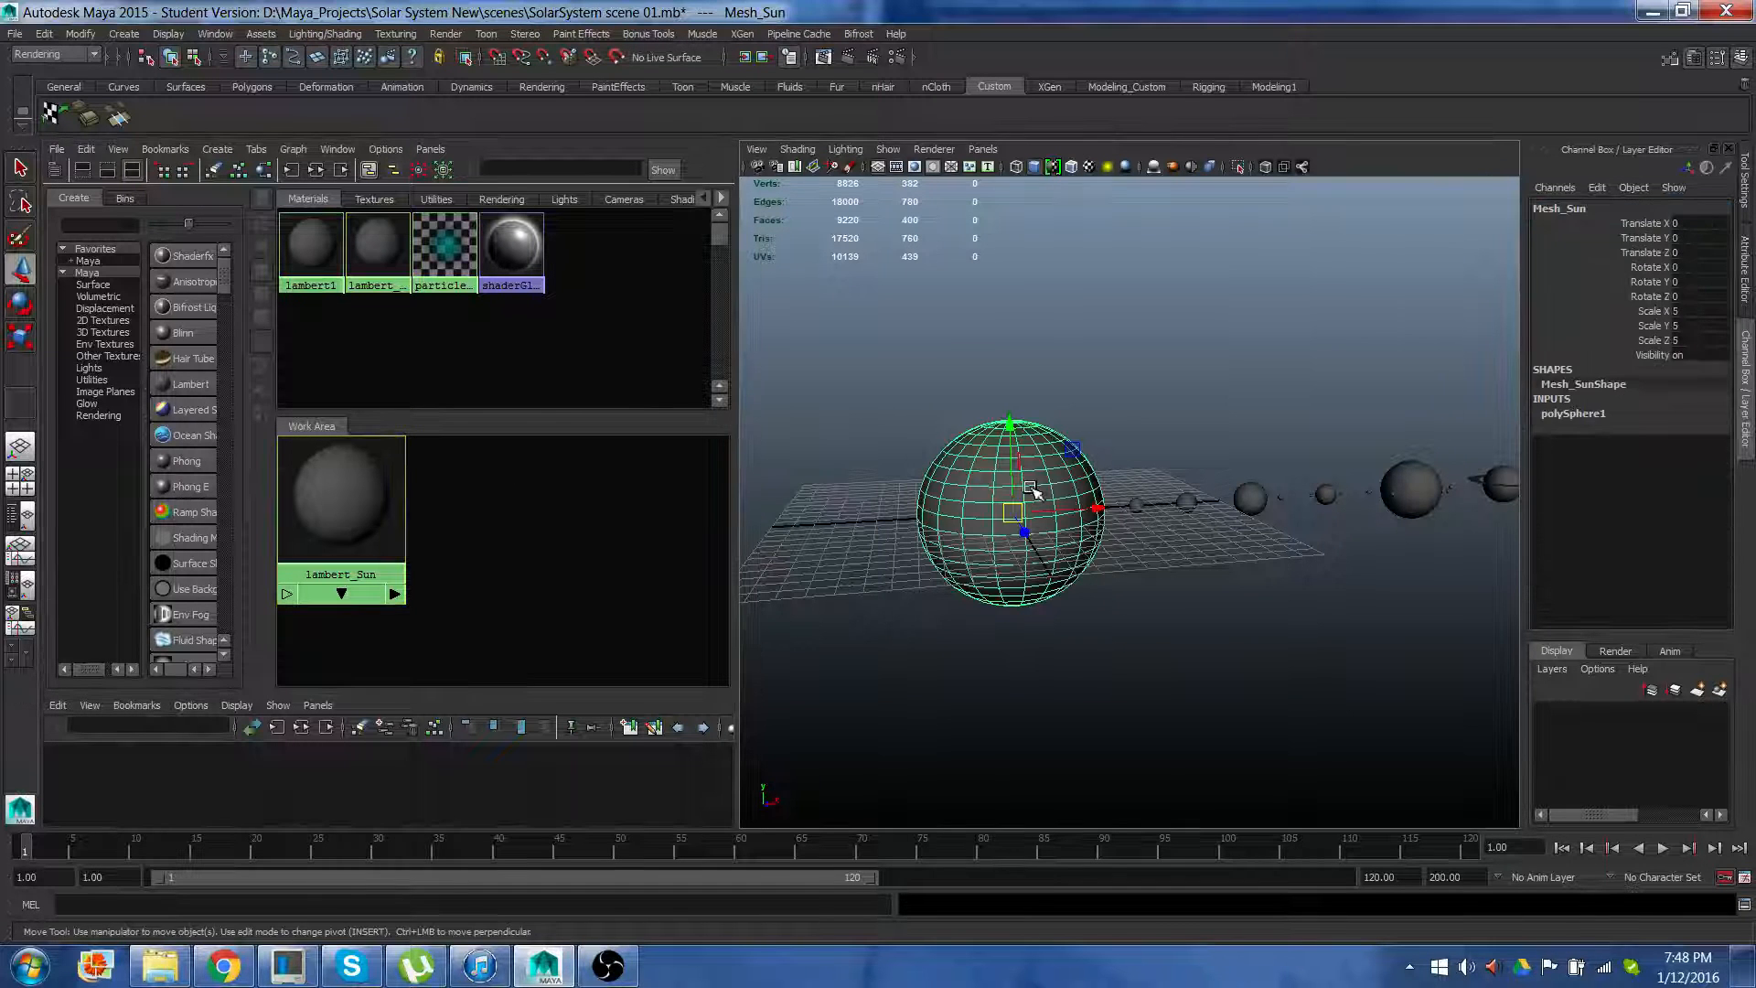
pyautogui.rightClick(354, 486)
pyautogui.moveTo(355, 486)
pyautogui.mouseDown(button='right')
pyautogui.moveTo(345, 421)
pyautogui.moveTo(359, 487)
pyautogui.mouseUp(button='right')
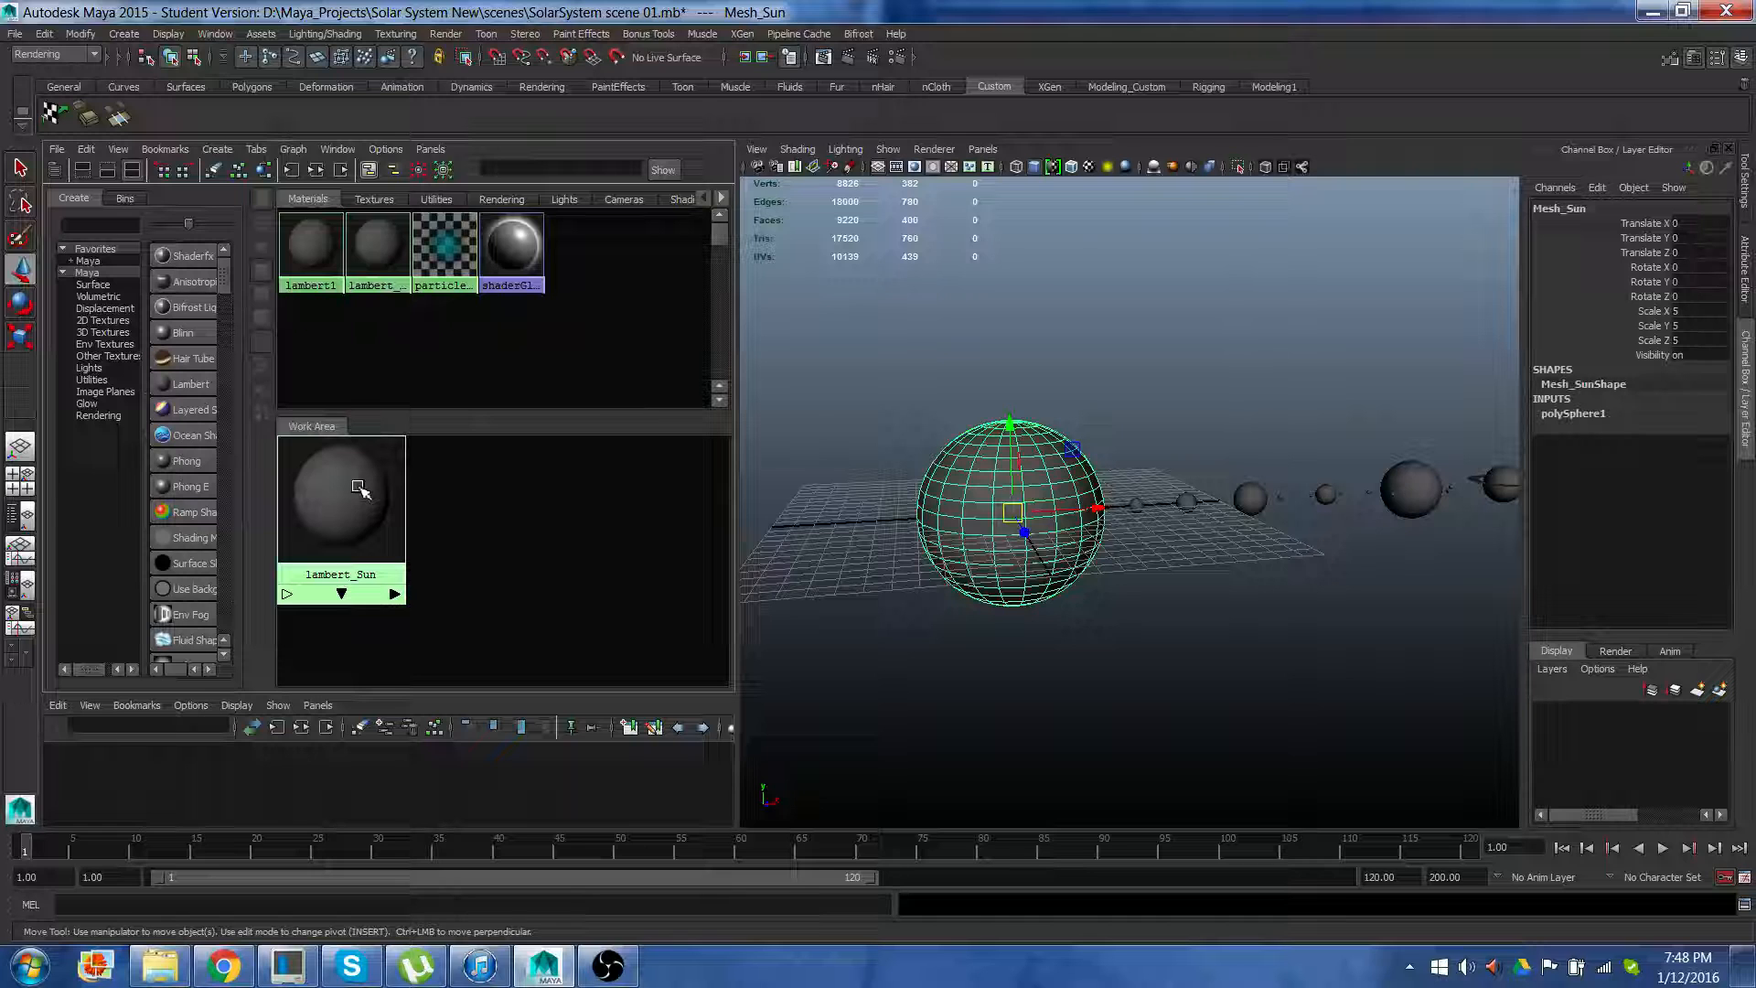
pyautogui.click(870, 469)
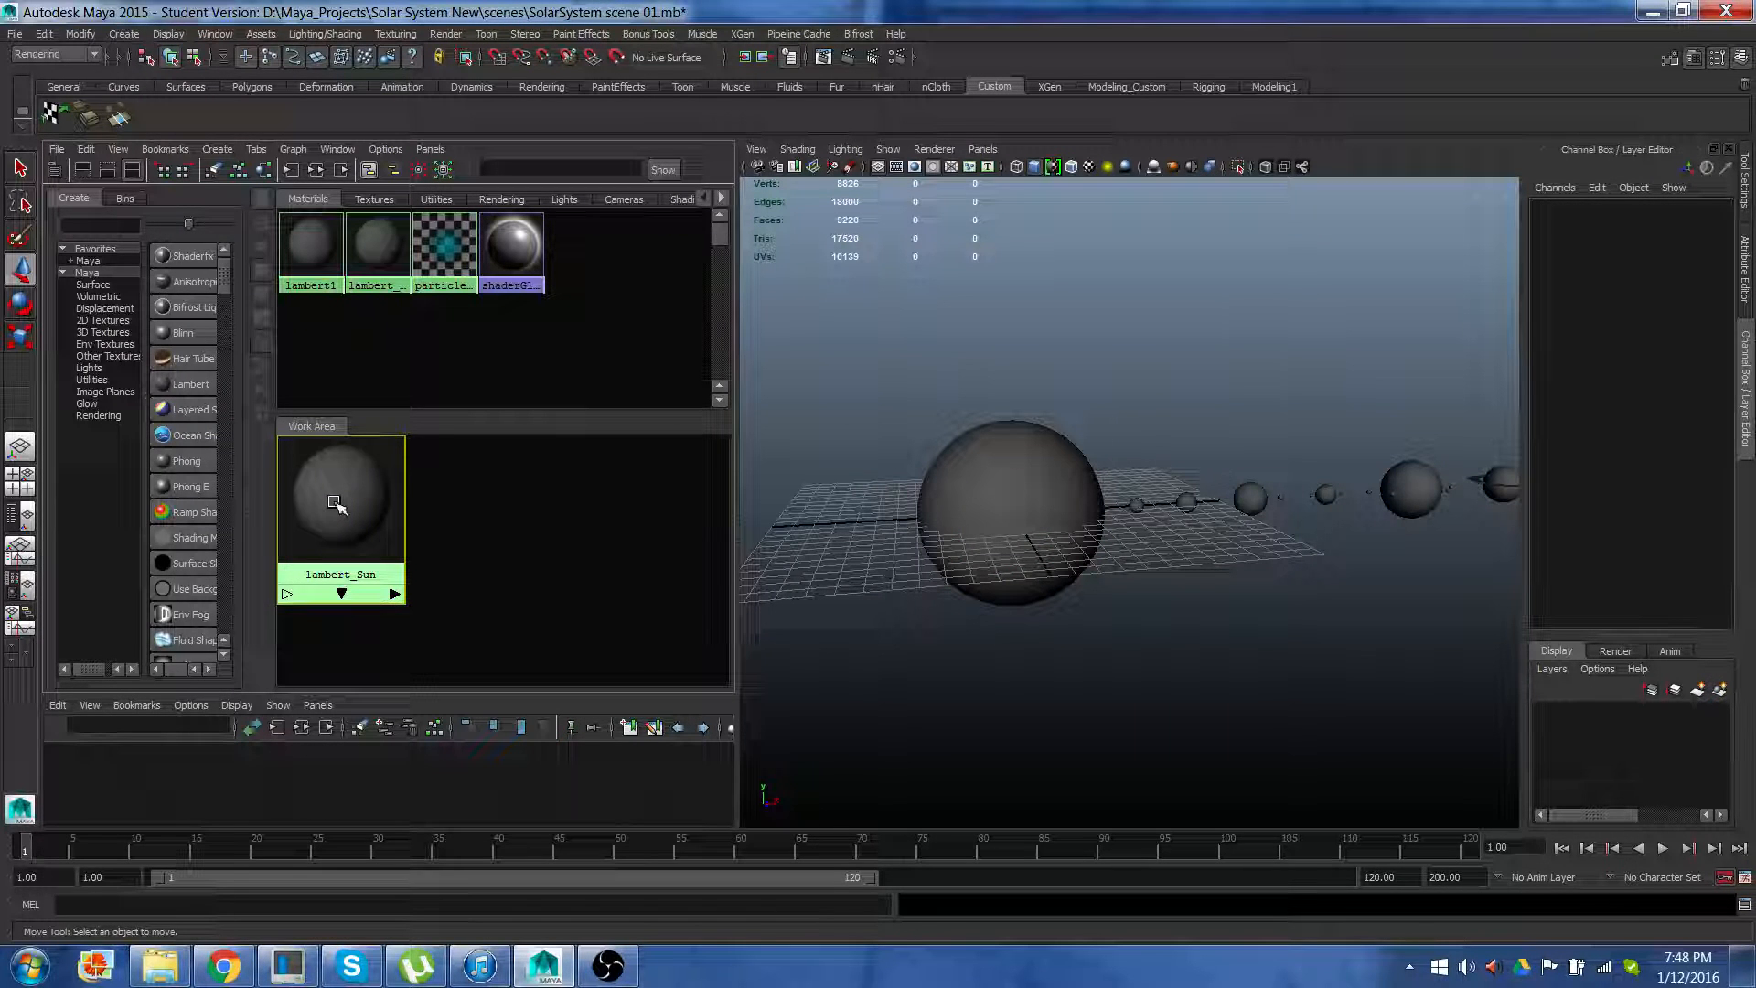
pyautogui.moveTo(334, 504); pyautogui.dragTo(473, 523)
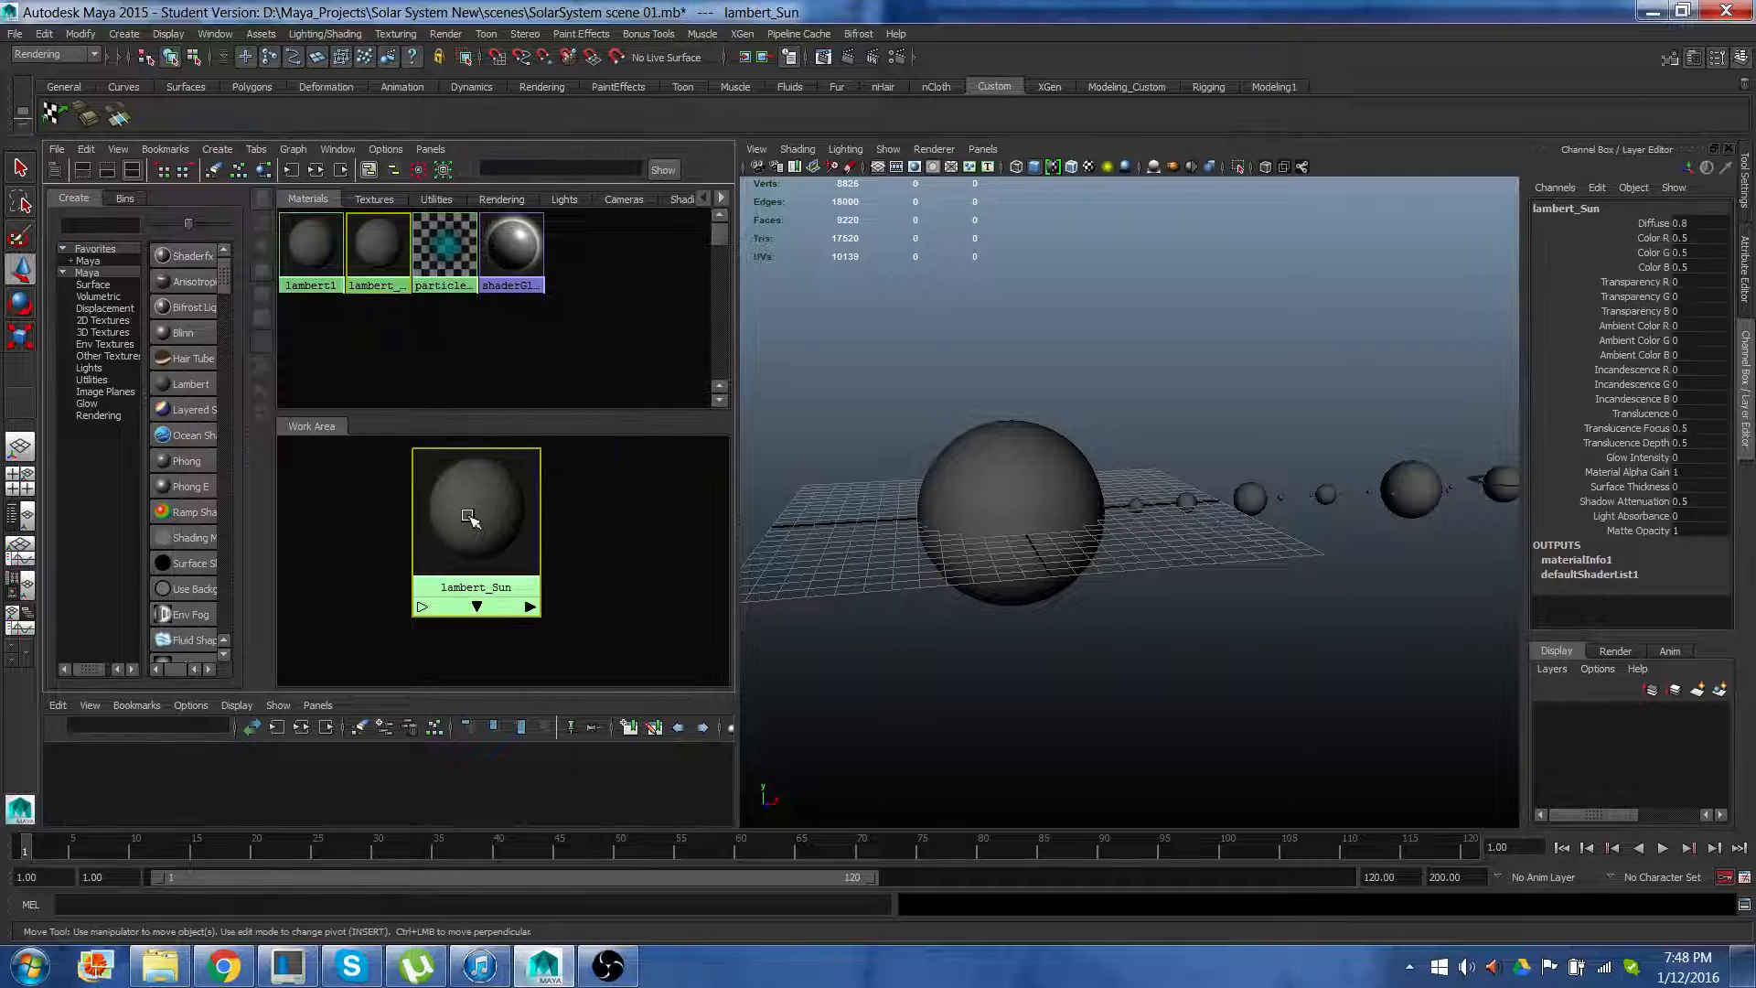
pyautogui.moveTo(468, 518); pyautogui.dragTo(1070, 490, button='middle')
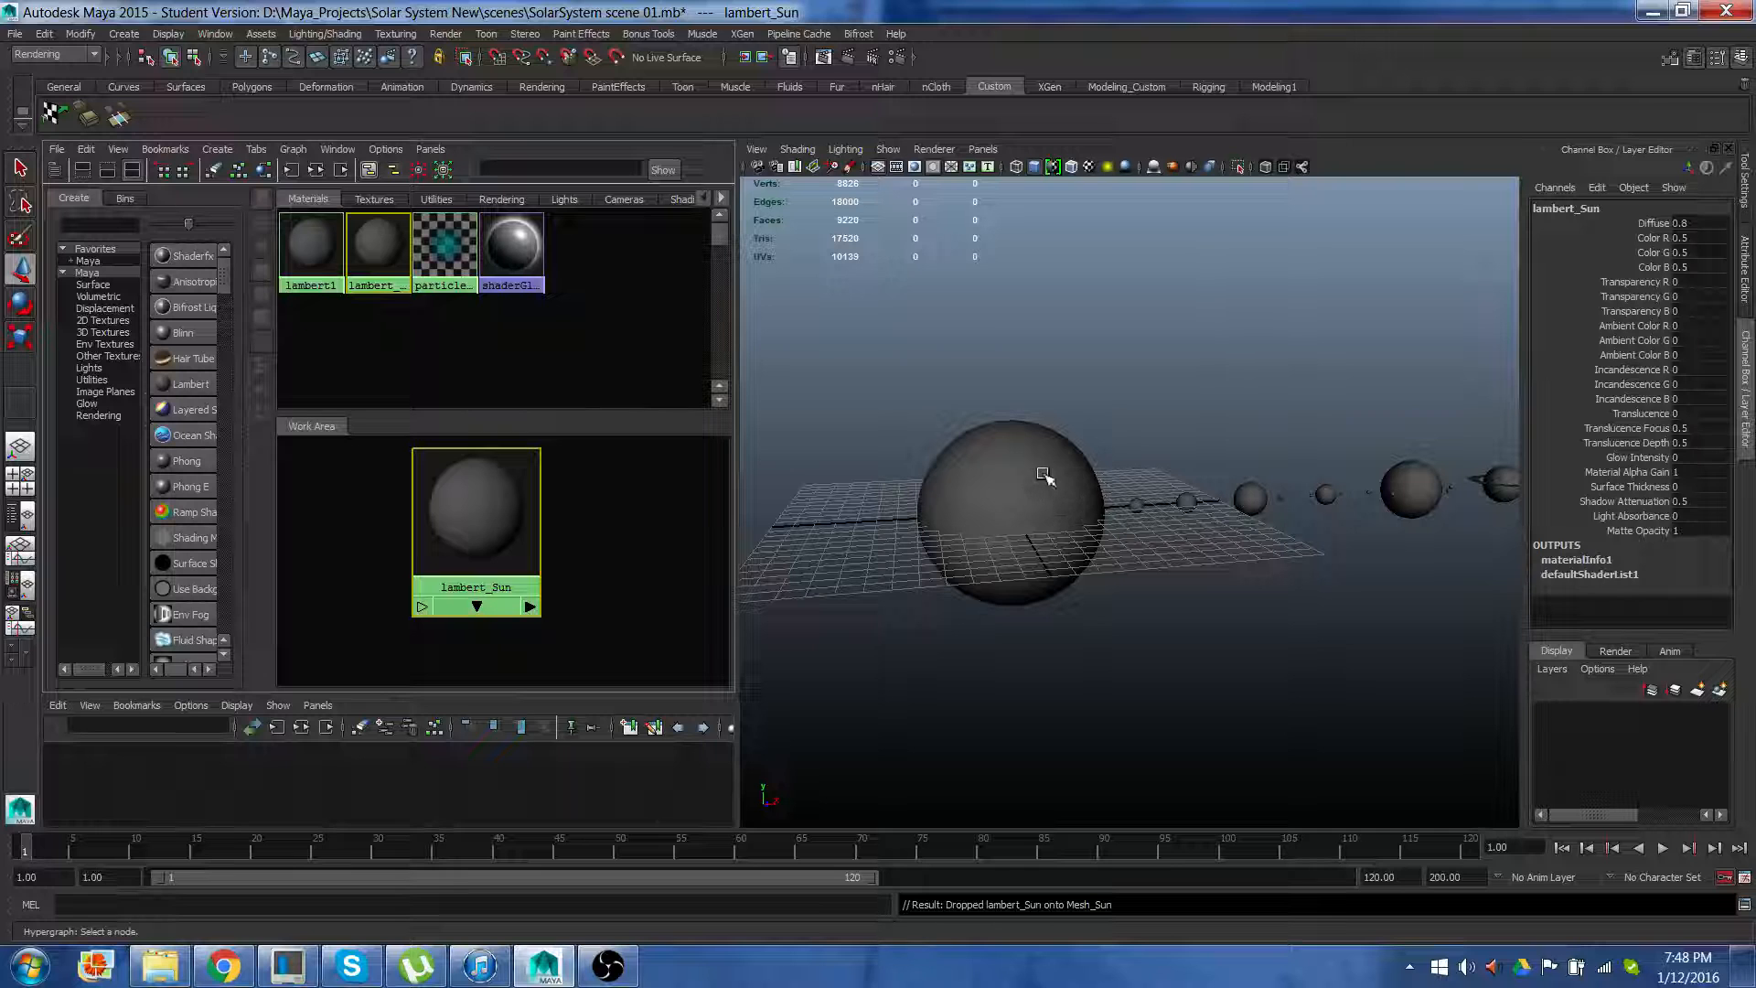
pyautogui.click(1043, 474)
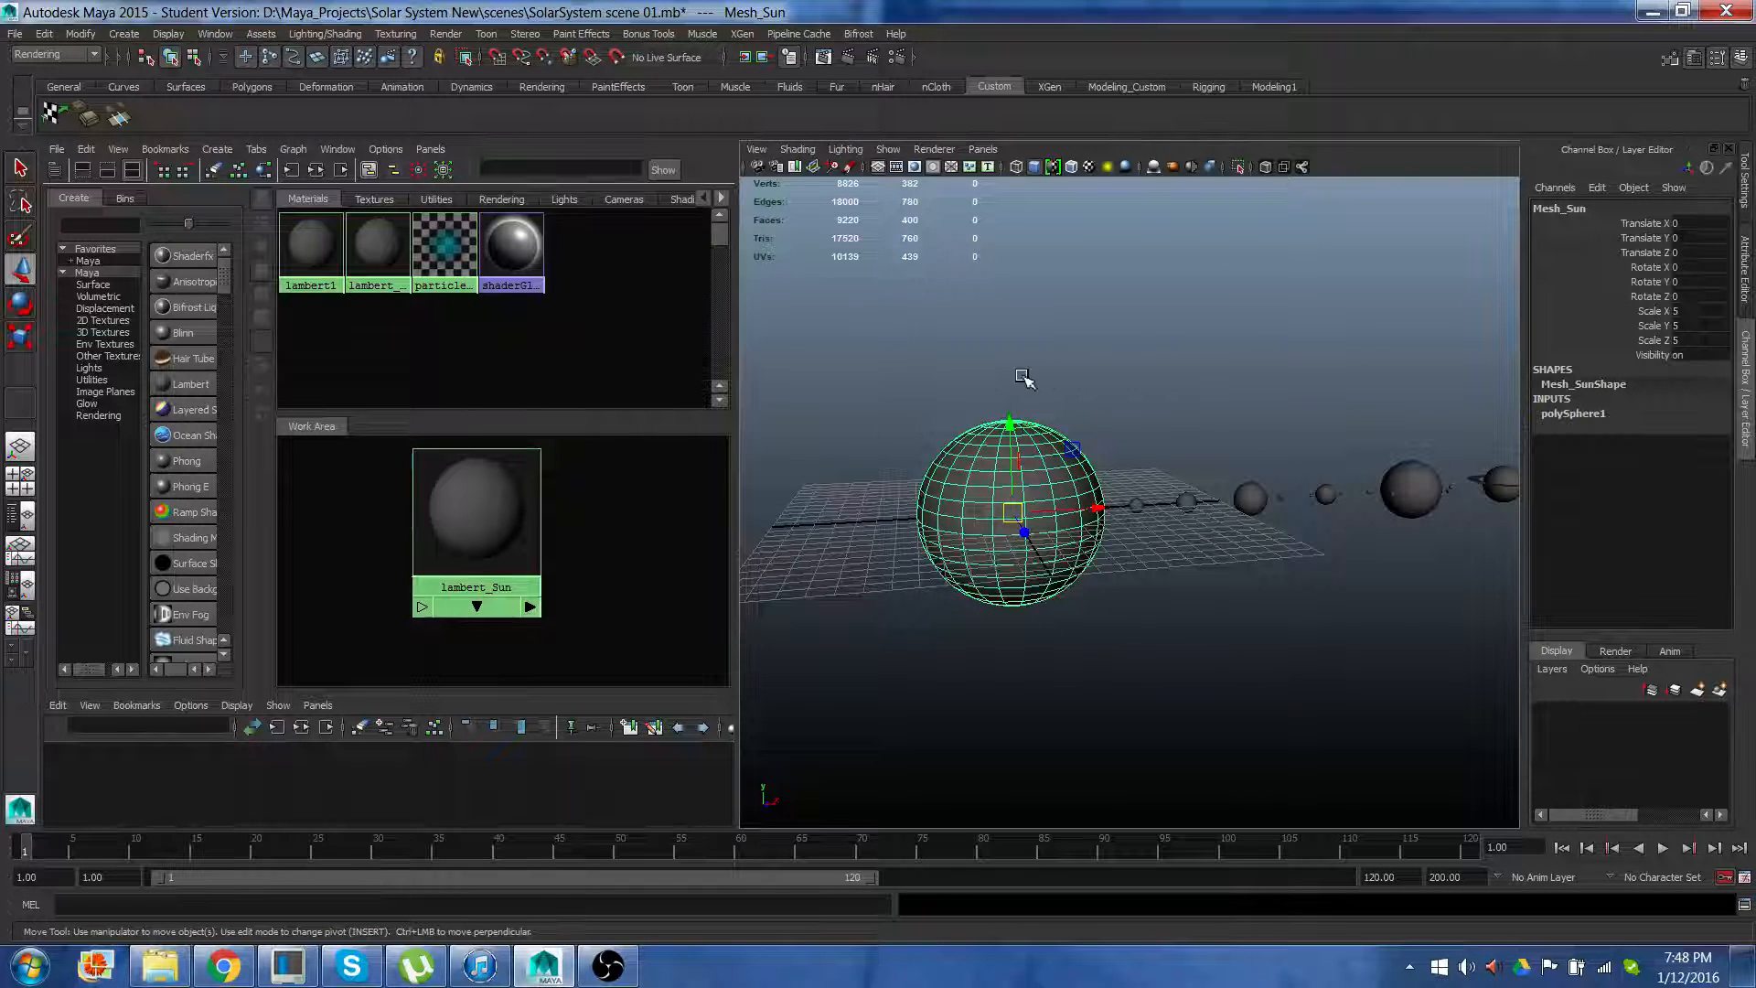
pyautogui.keyDown('alt'); pyautogui.moveTo(1023, 376); pyautogui.dragTo(1013, 376); pyautogui.keyUp('alt')
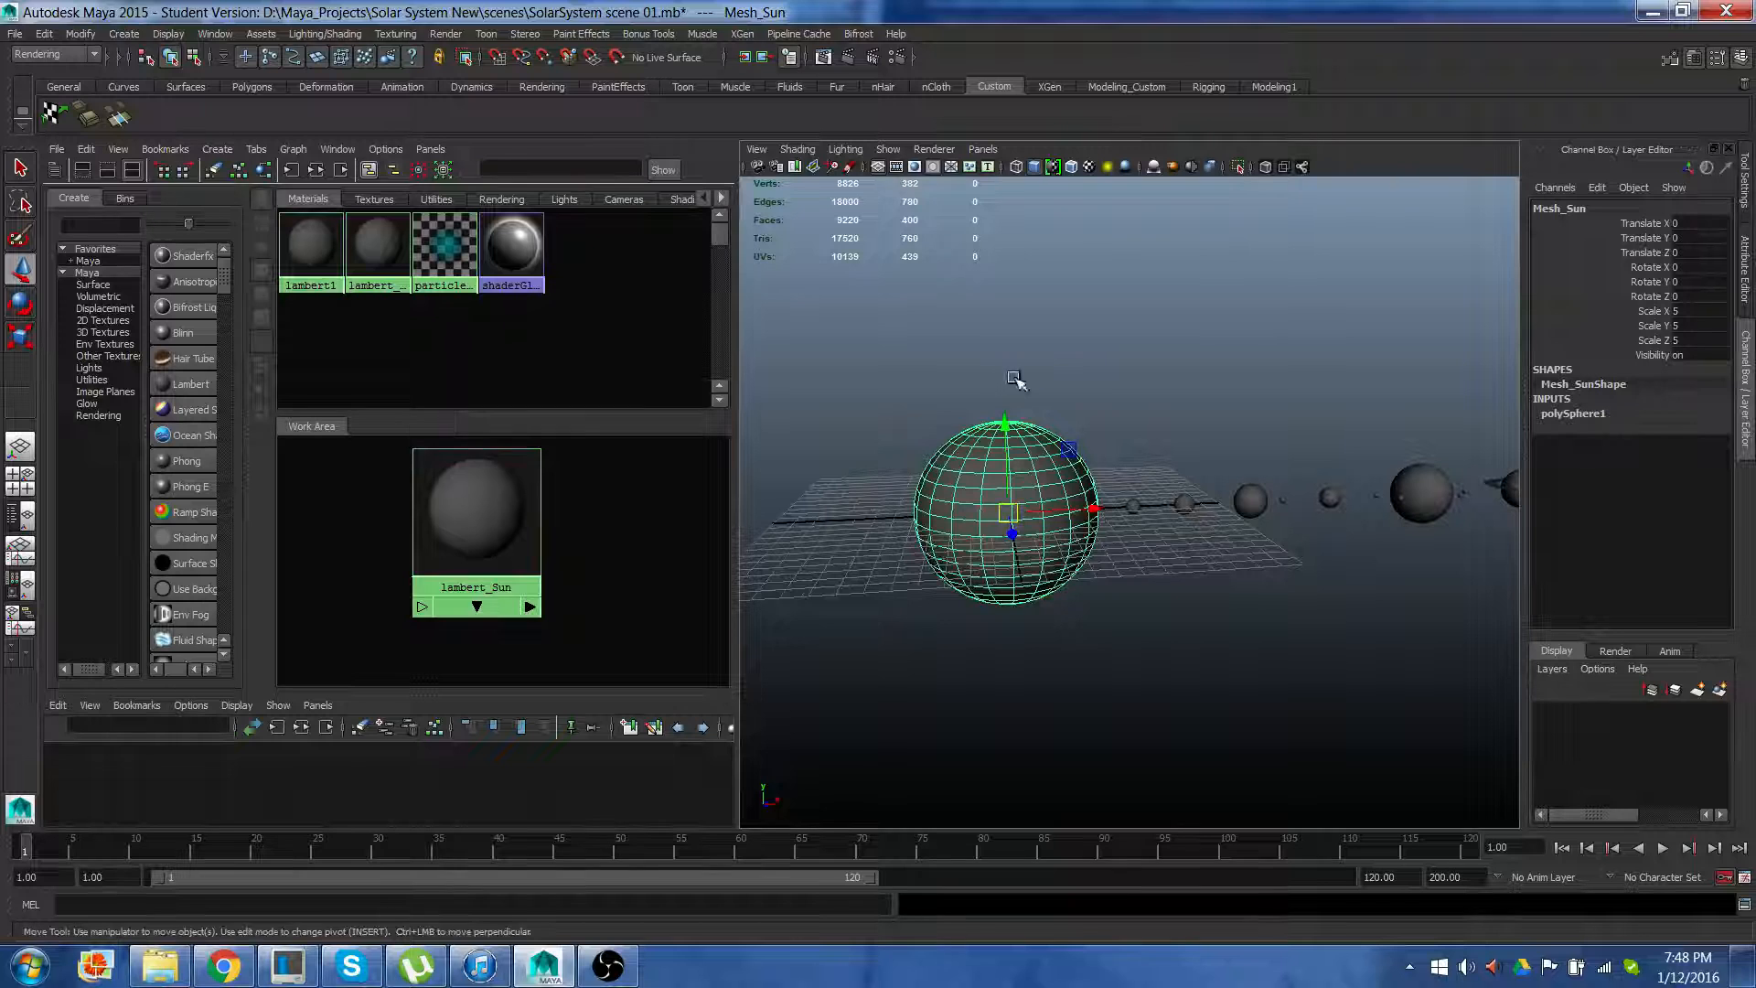
# Set the lambert_Sun material's color to a golden yellow with saturation about 0.96 and value about 0.75
pyautogui.click(481, 540)
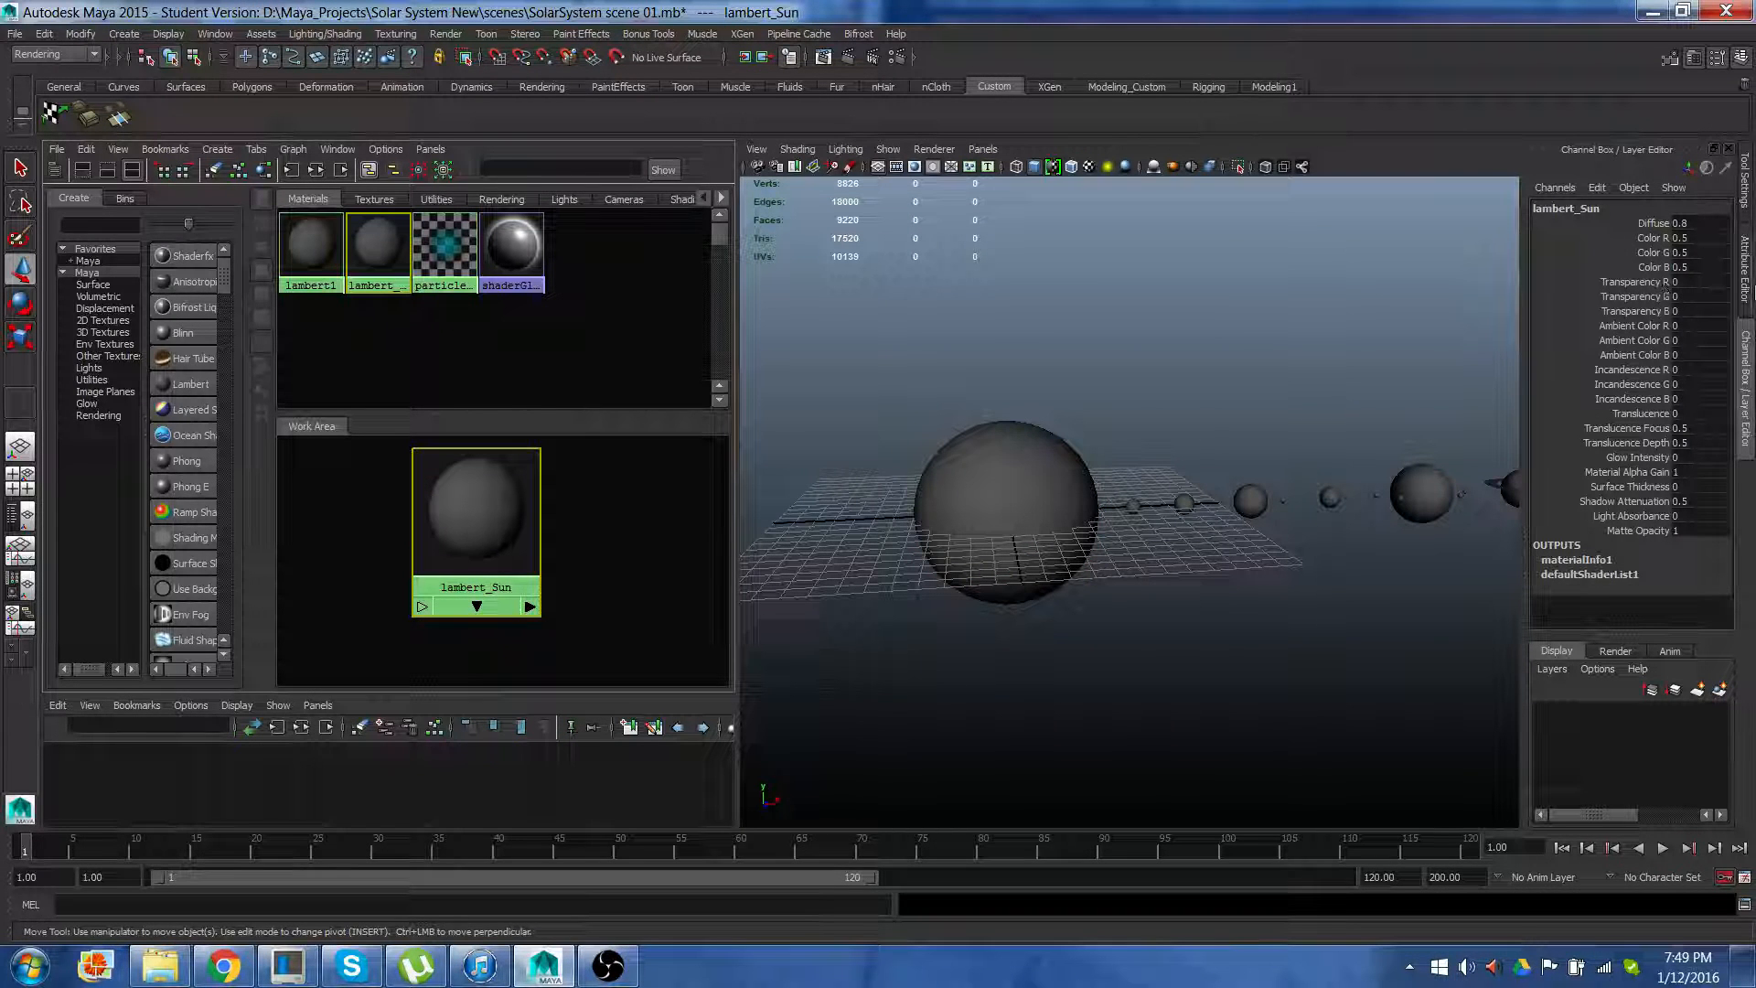
pyautogui.click(1747, 264)
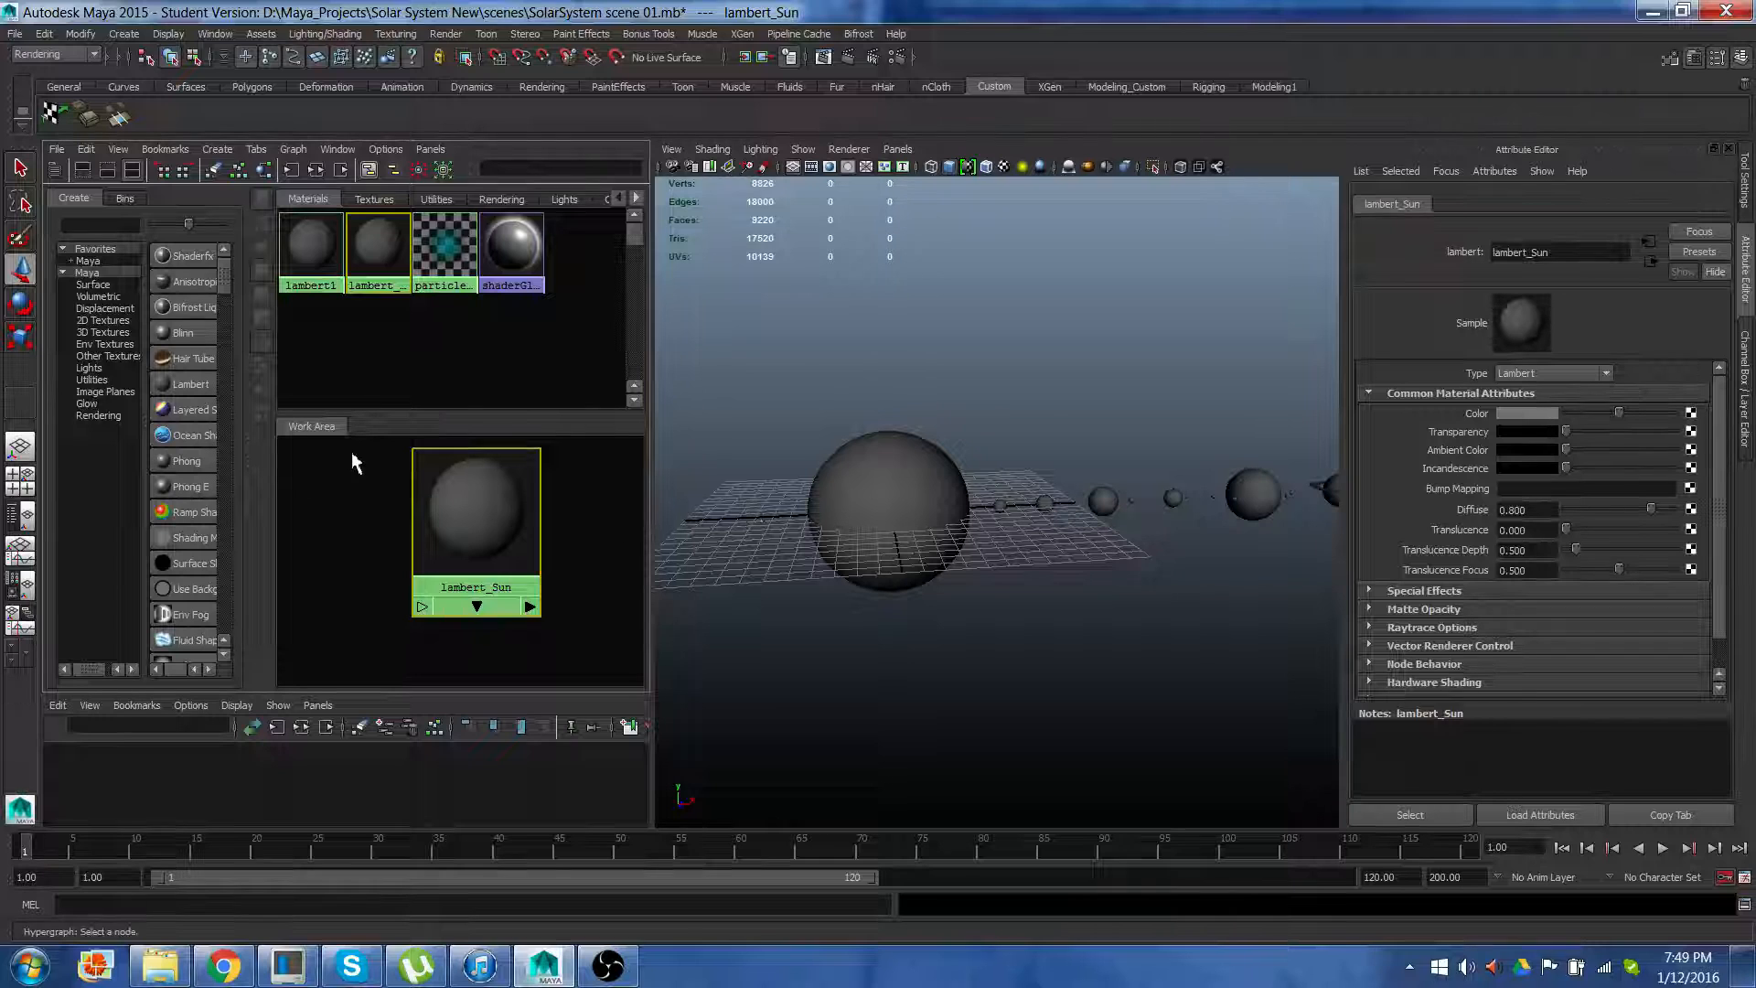
pyautogui.click(1511, 412)
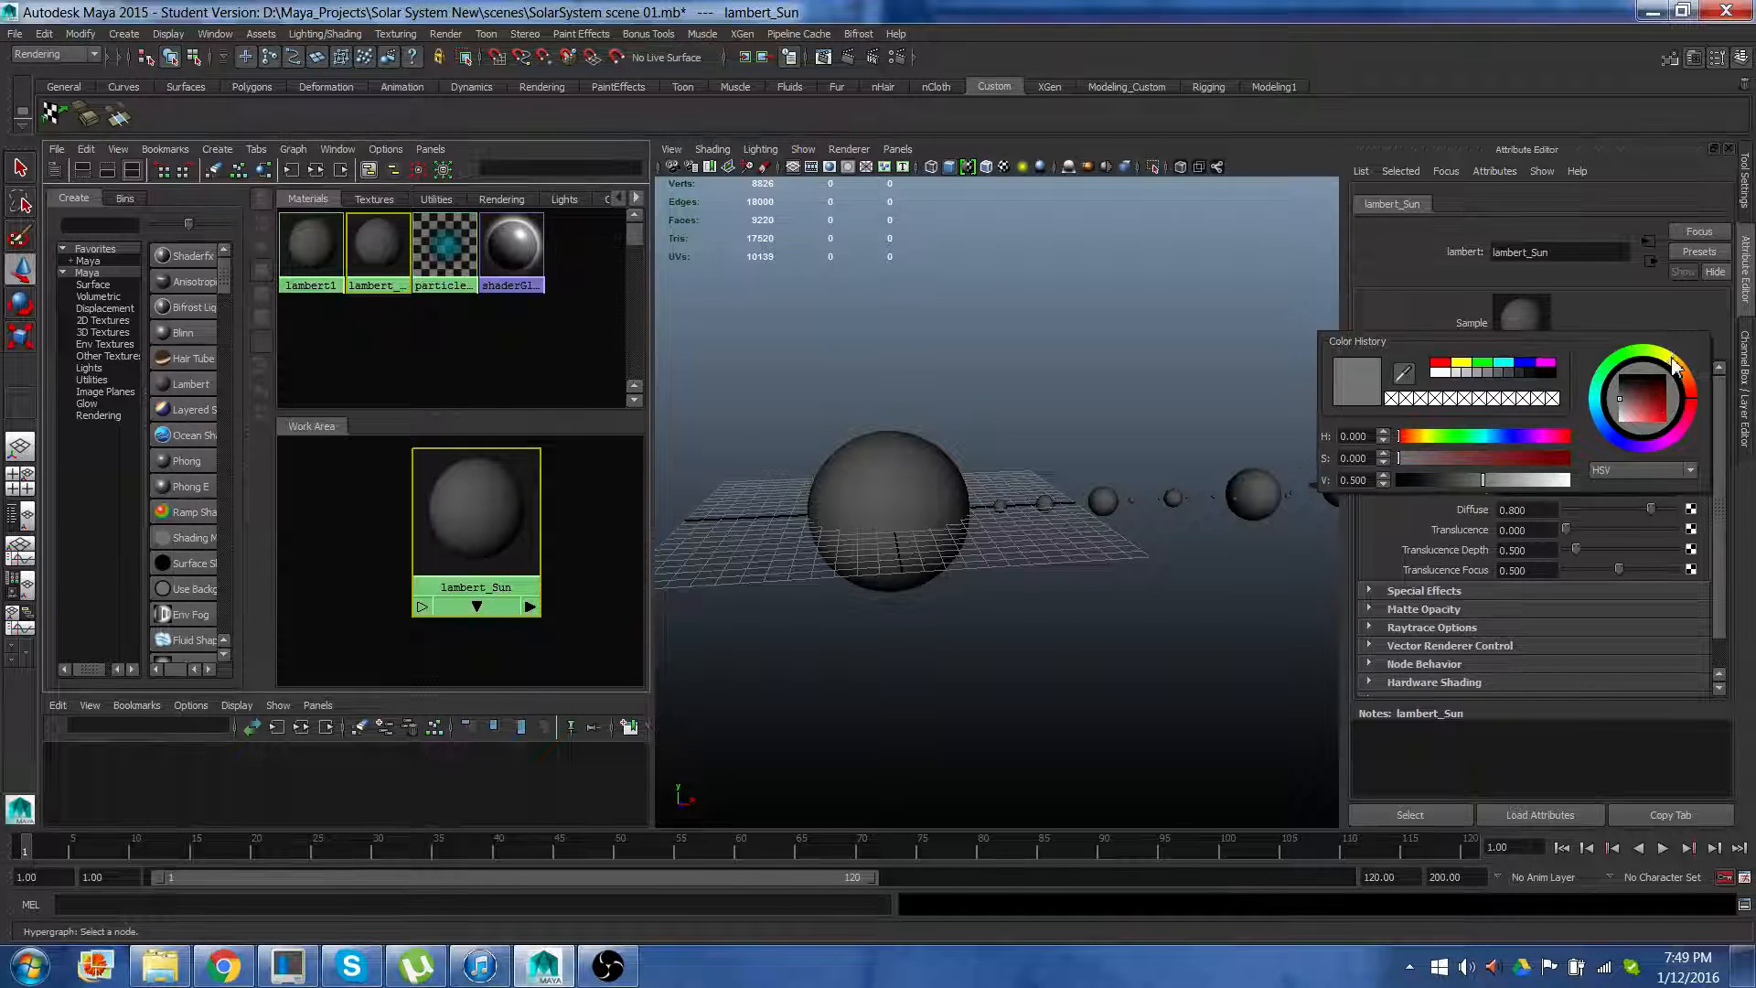
pyautogui.click(1422, 437)
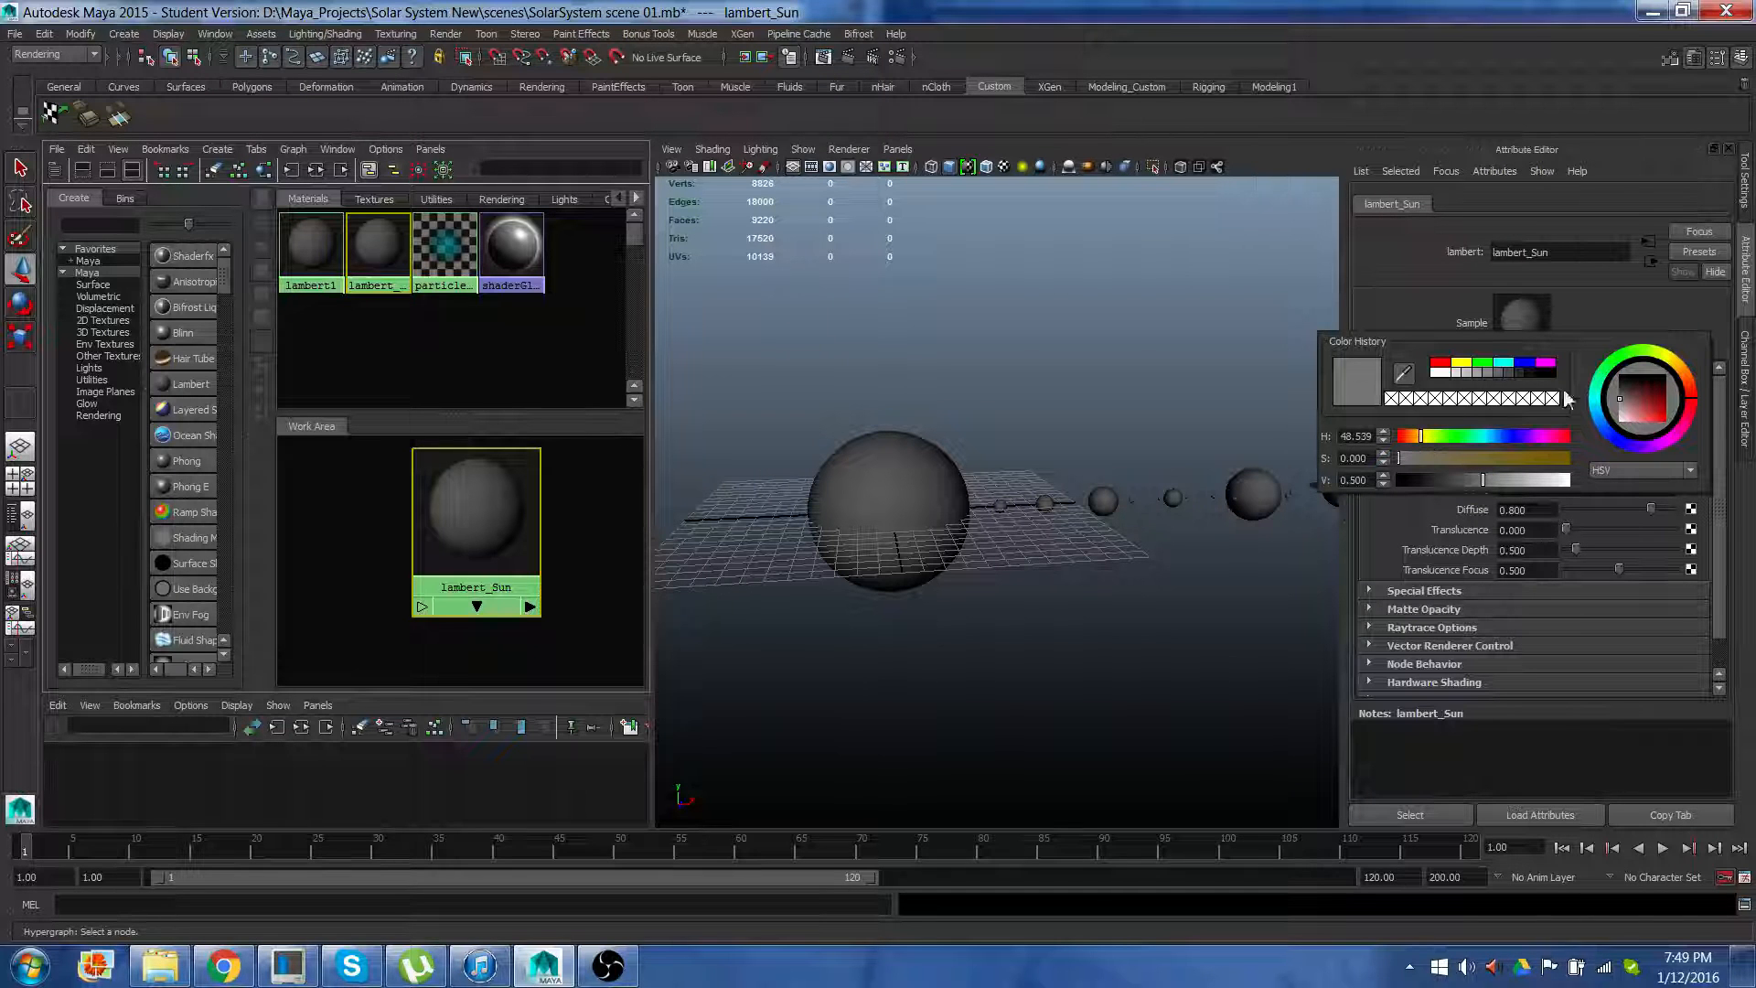
pyautogui.click(1643, 394)
pyautogui.click(1673, 360)
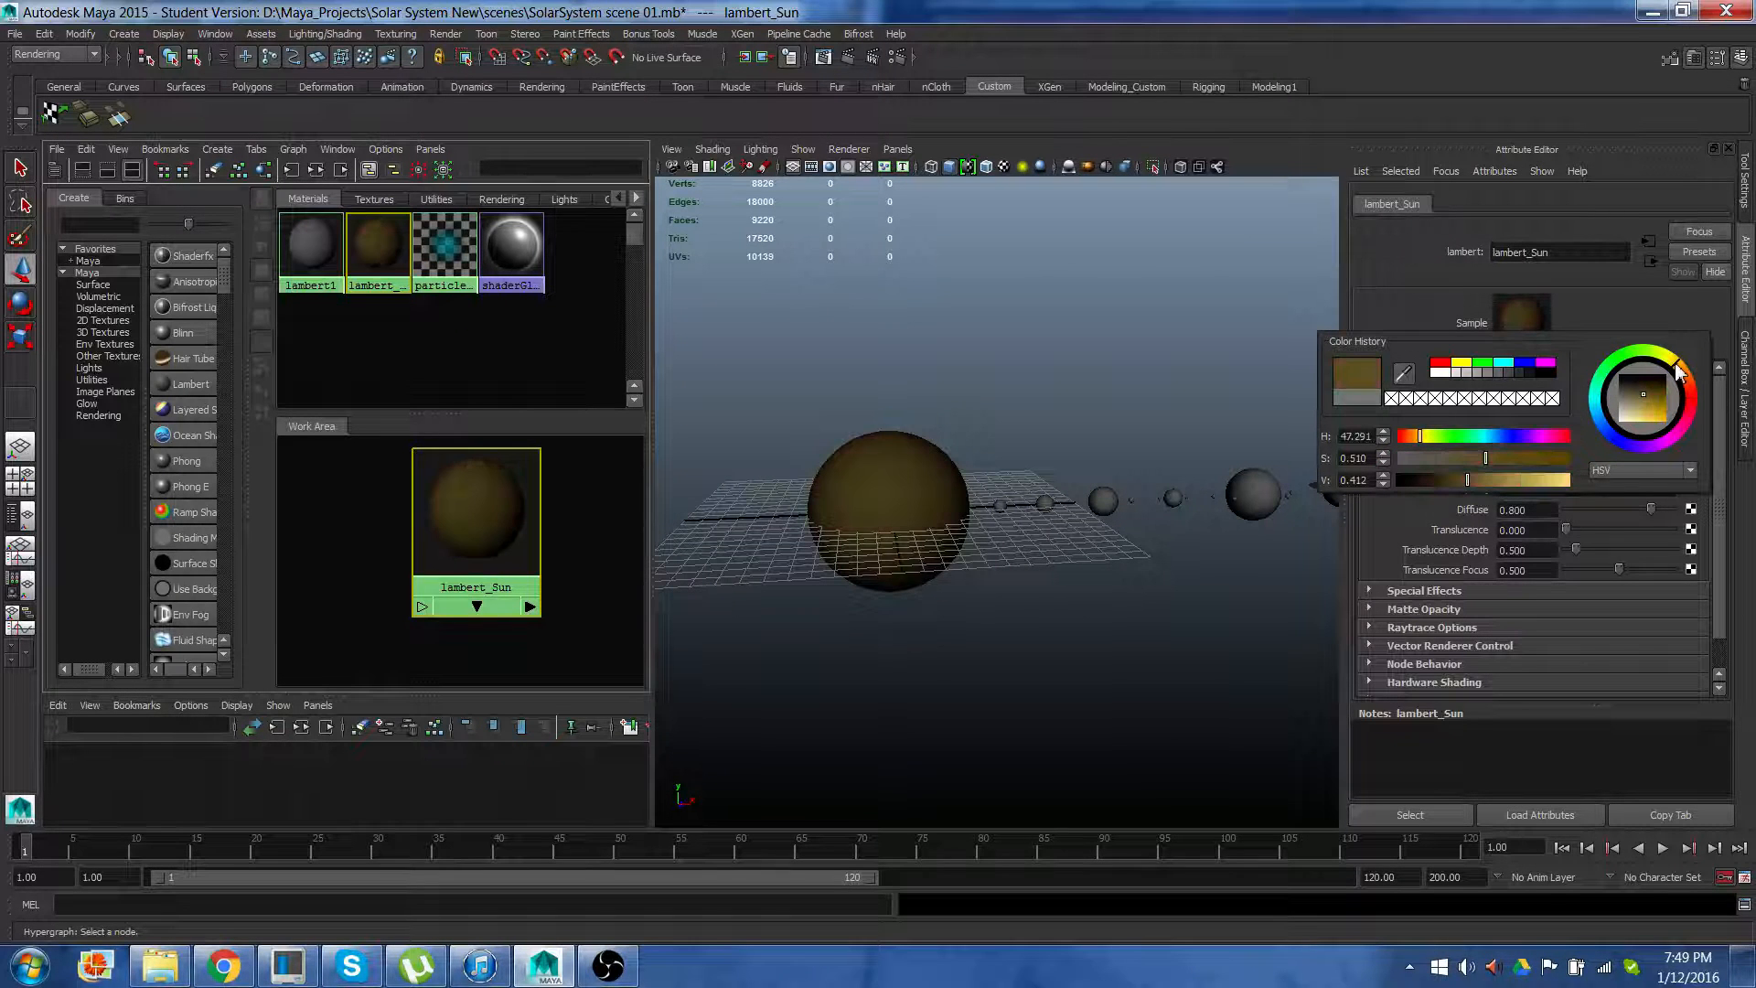
pyautogui.click(1672, 356)
pyautogui.moveTo(1672, 358); pyautogui.dragTo(1677, 354)
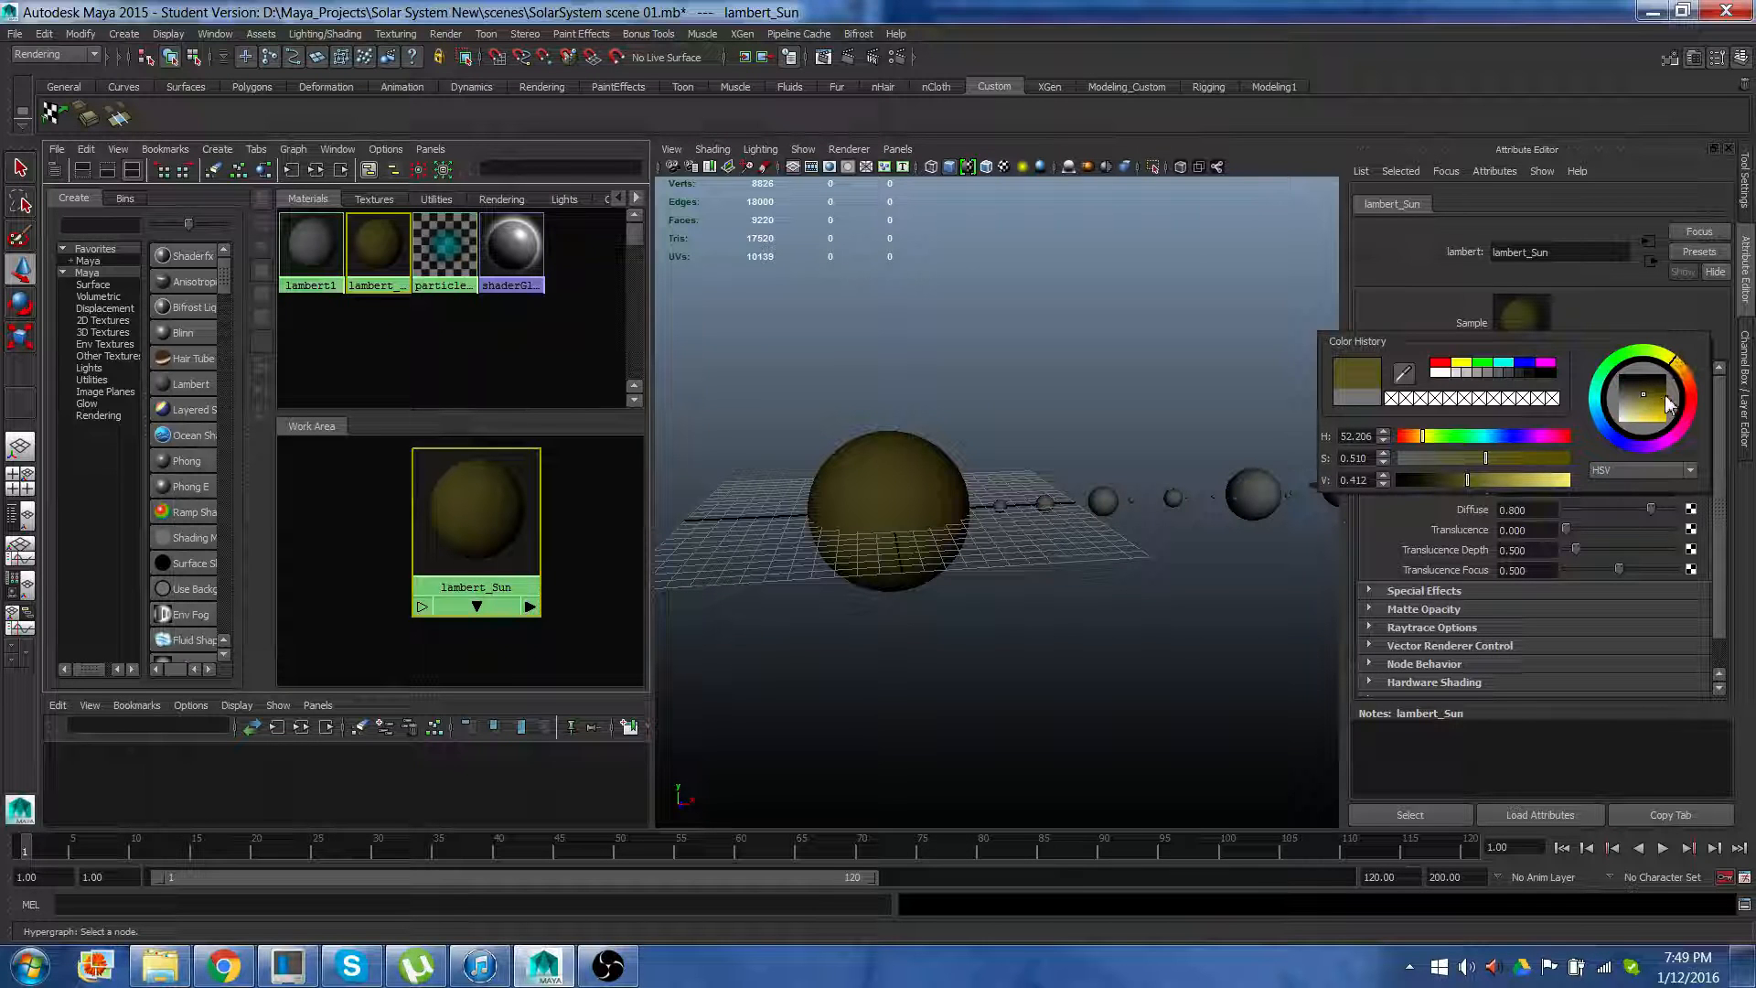
pyautogui.click(1669, 403)
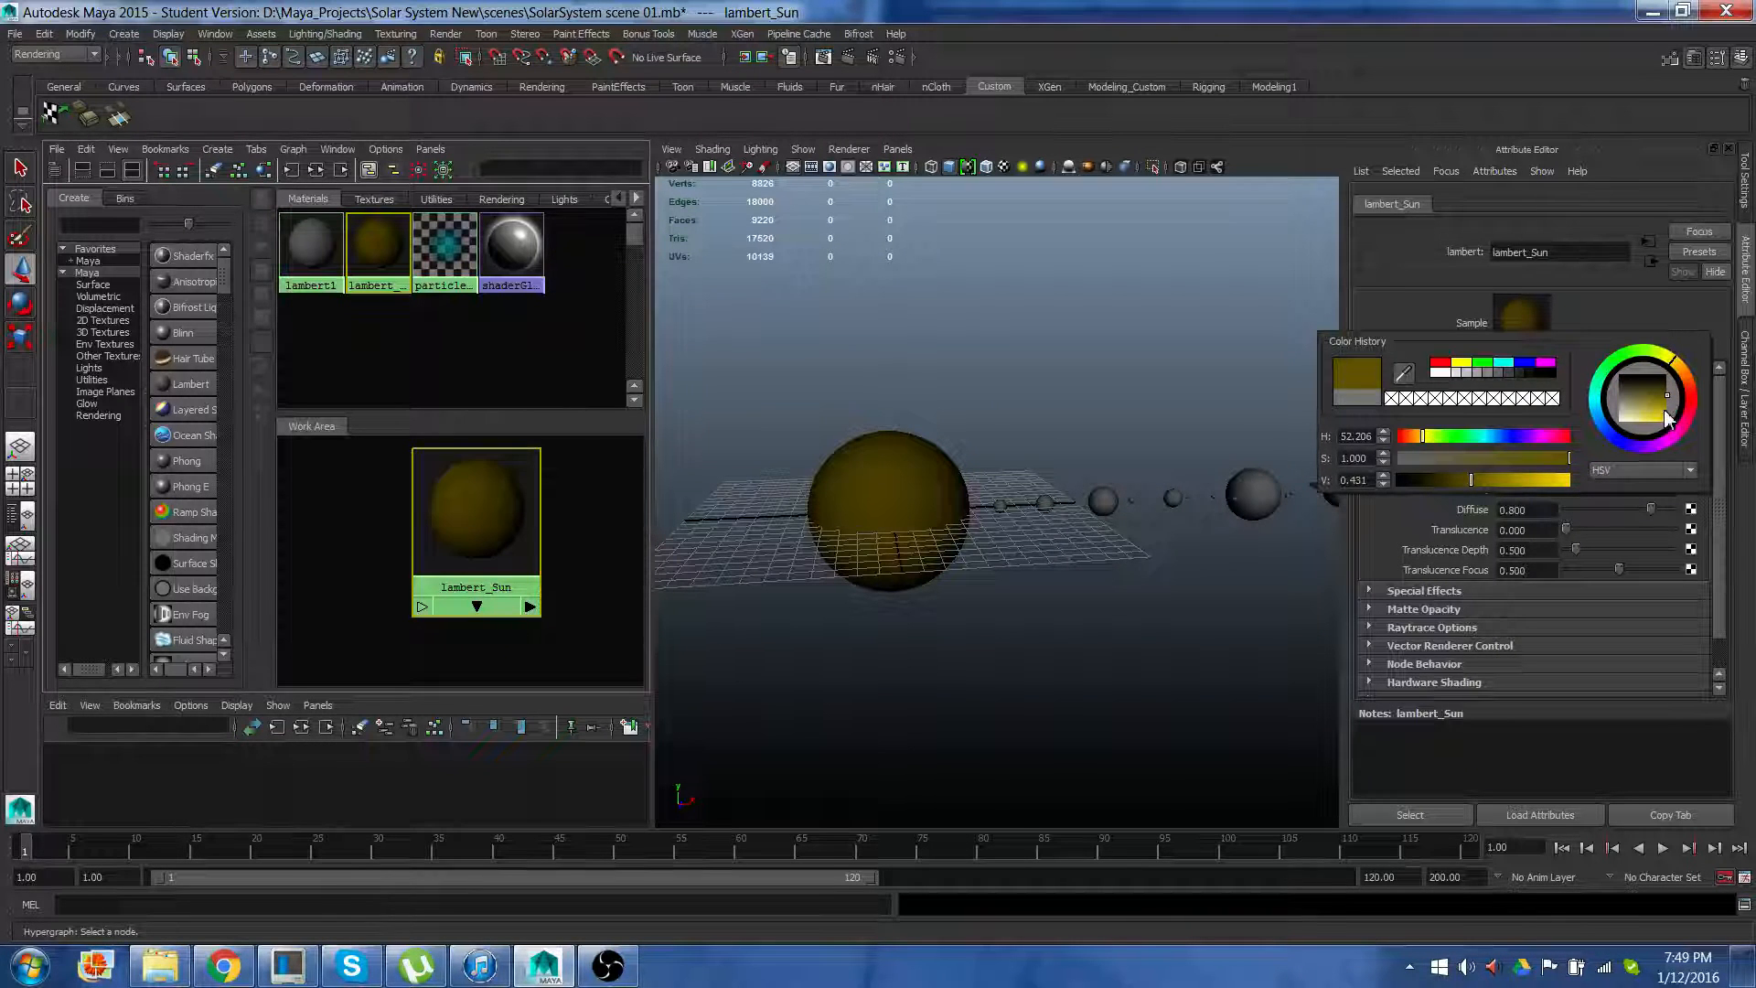
pyautogui.click(1668, 416)
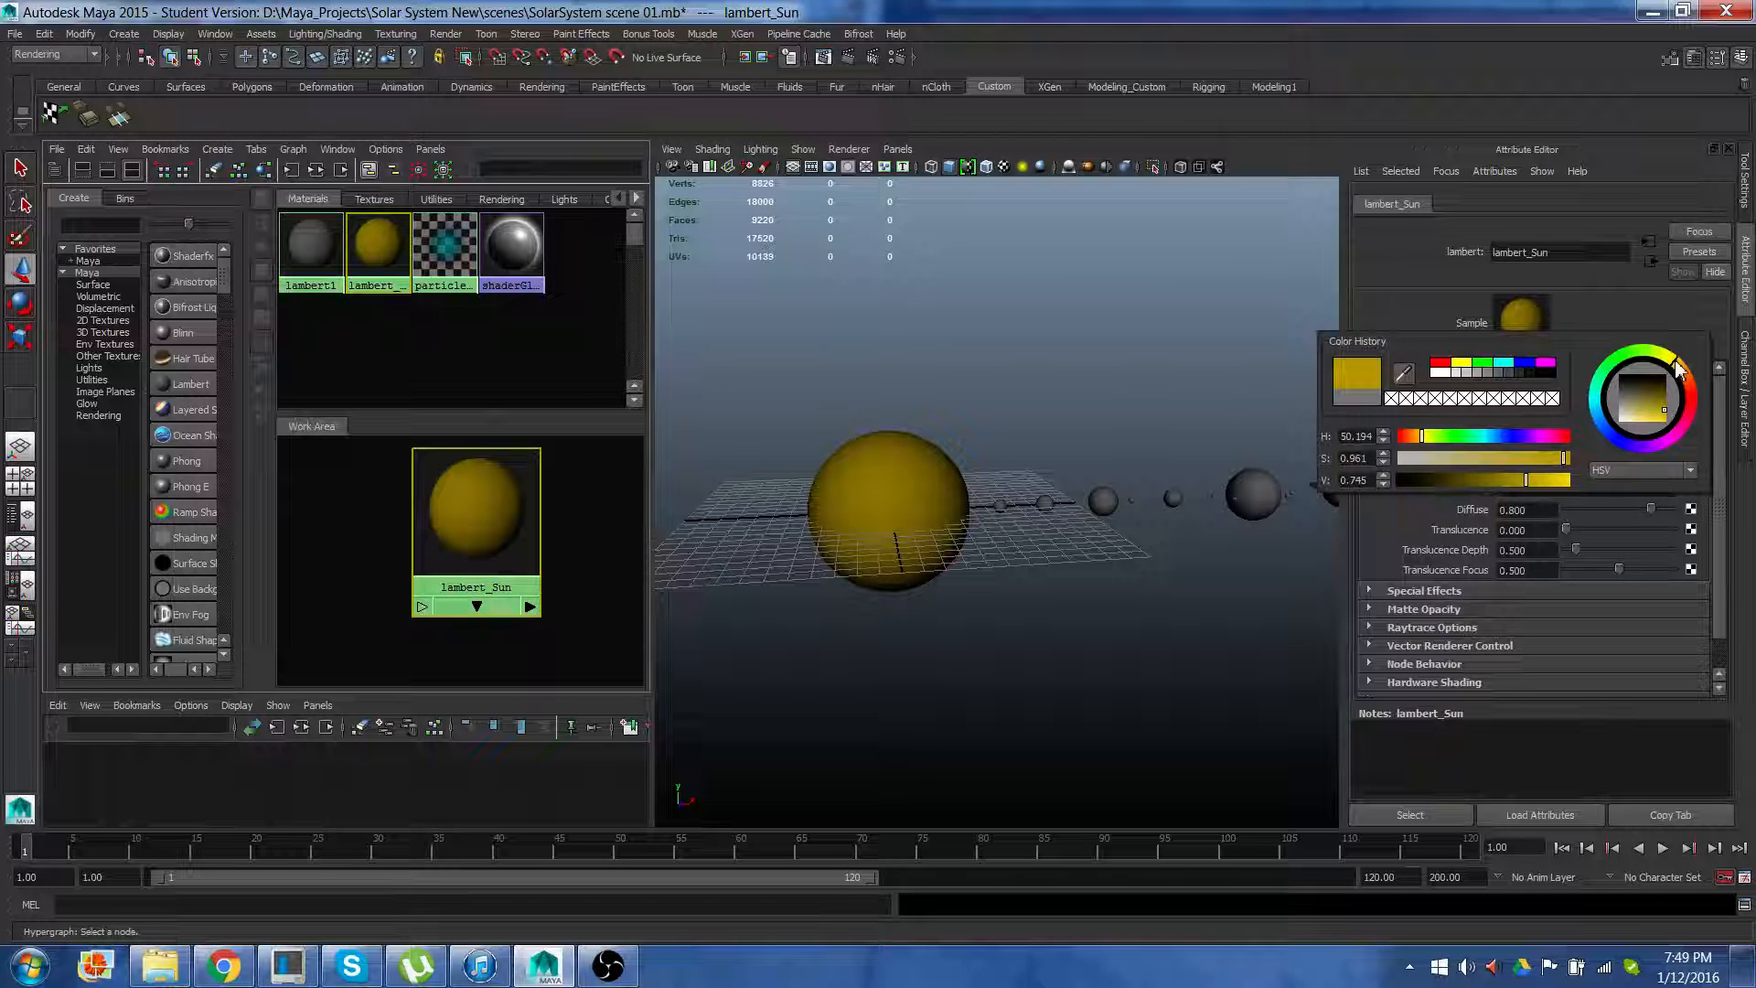
pyautogui.moveTo(1679, 367); pyautogui.dragTo(1681, 364)
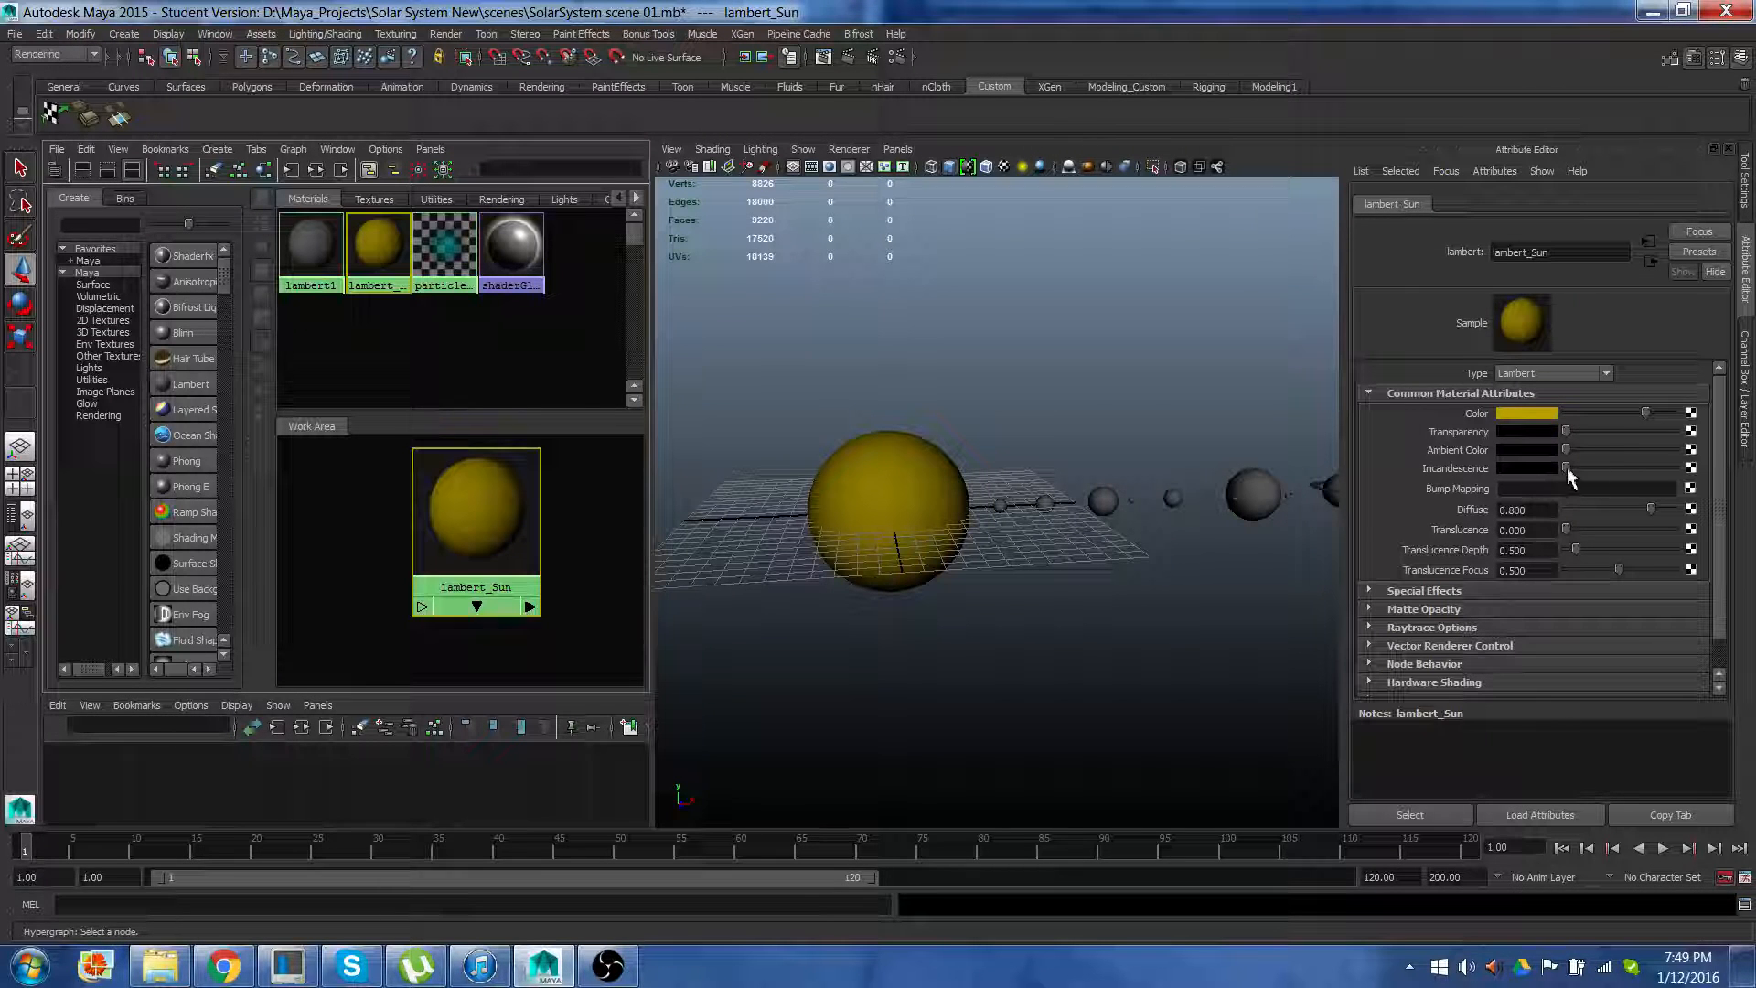
# Give the lambert_Sun material slight incandescence and a glow intensity of about 0.051, and test-render the perspective view
pyautogui.moveTo(1575, 474); pyautogui.dragTo(1592, 473)
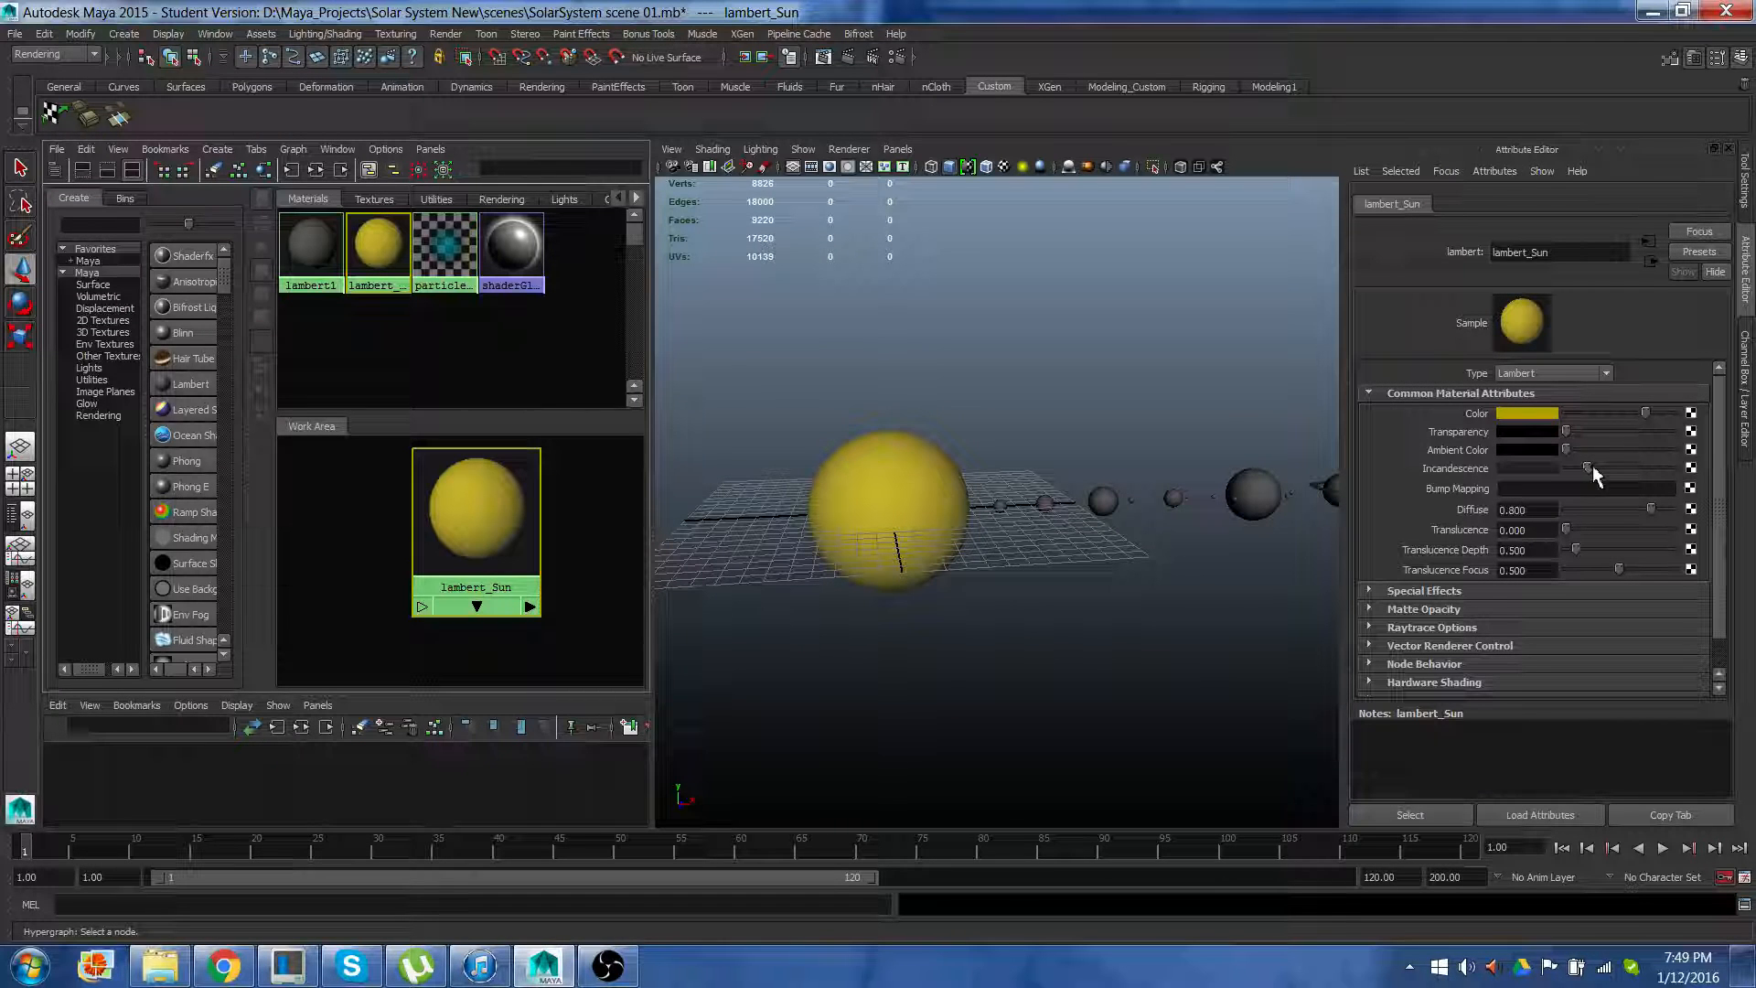
pyautogui.click(1372, 591)
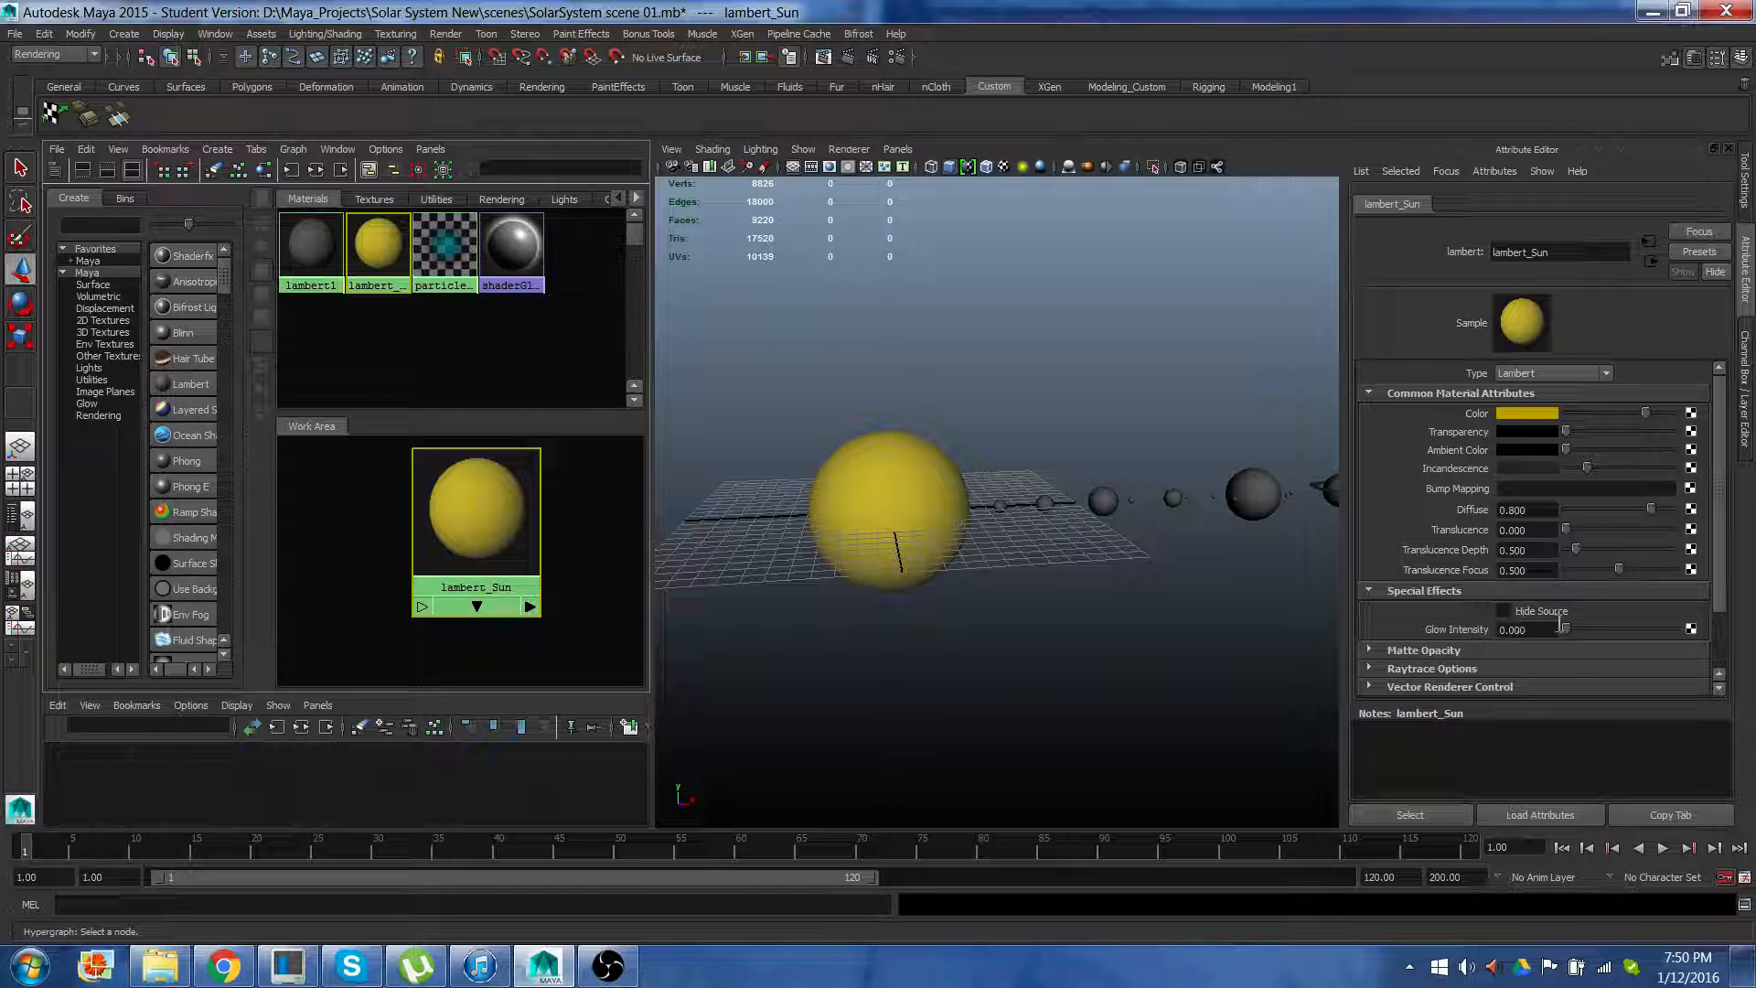
pyautogui.moveTo(1570, 628); pyautogui.dragTo(1571, 629)
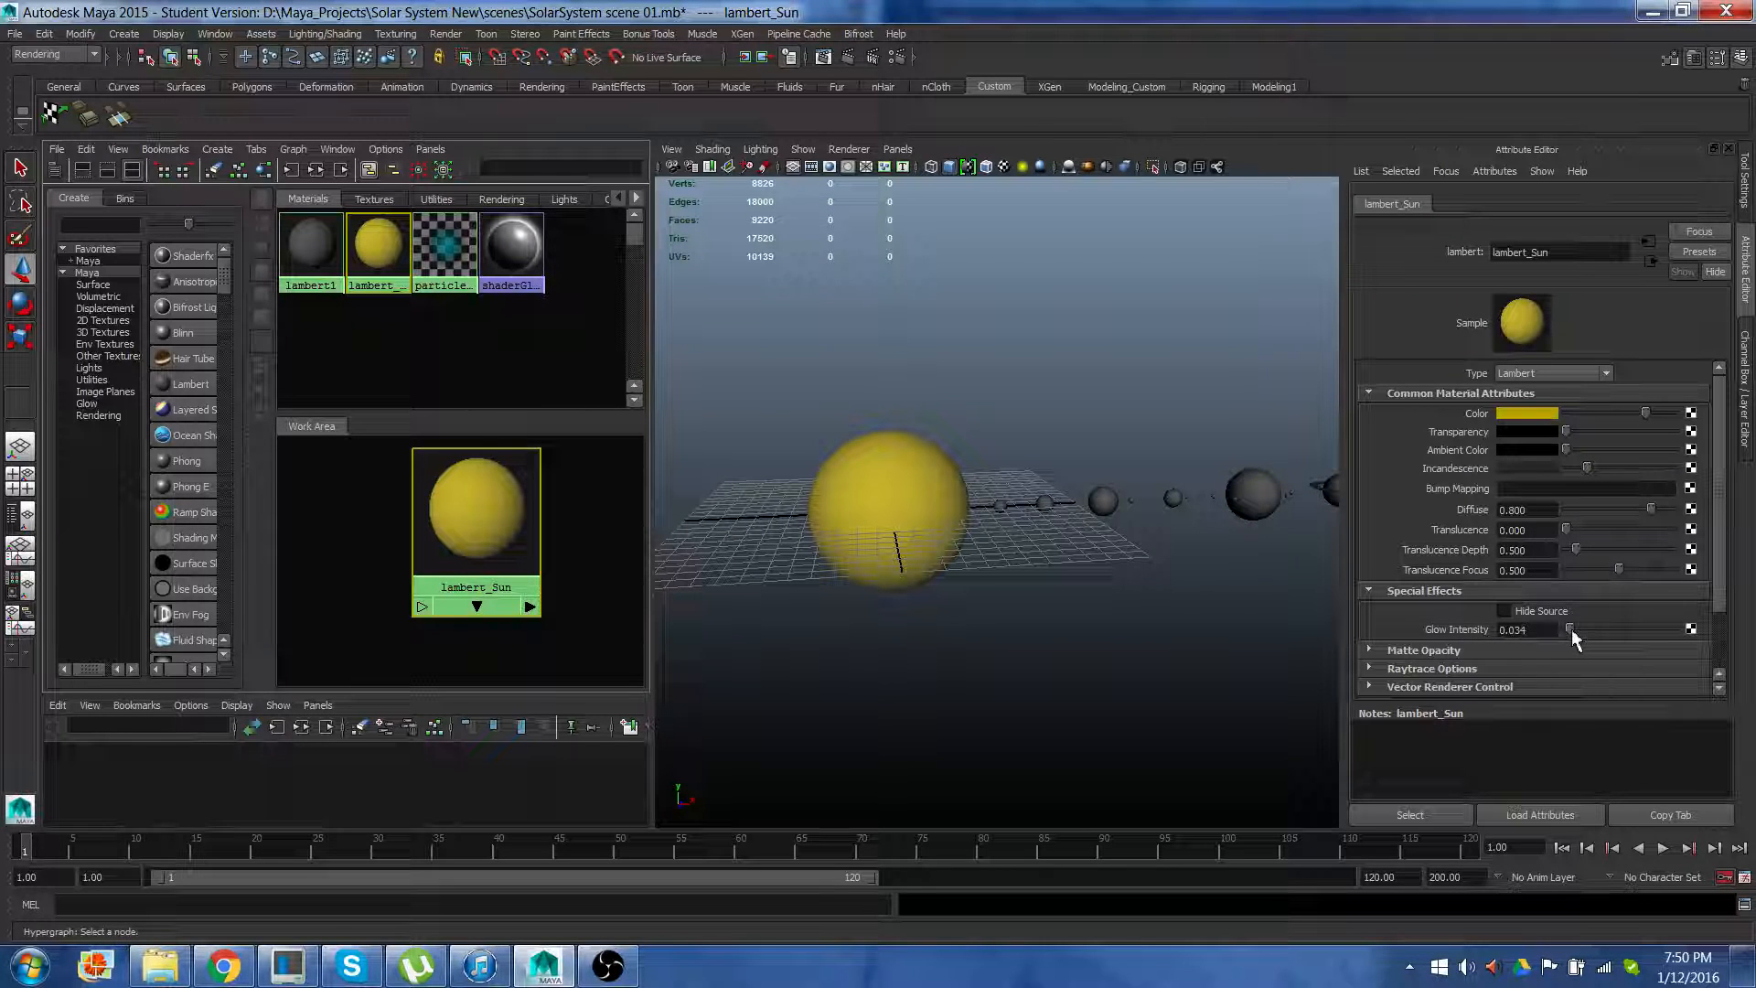
pyautogui.moveTo(1569, 629); pyautogui.dragTo(1573, 629)
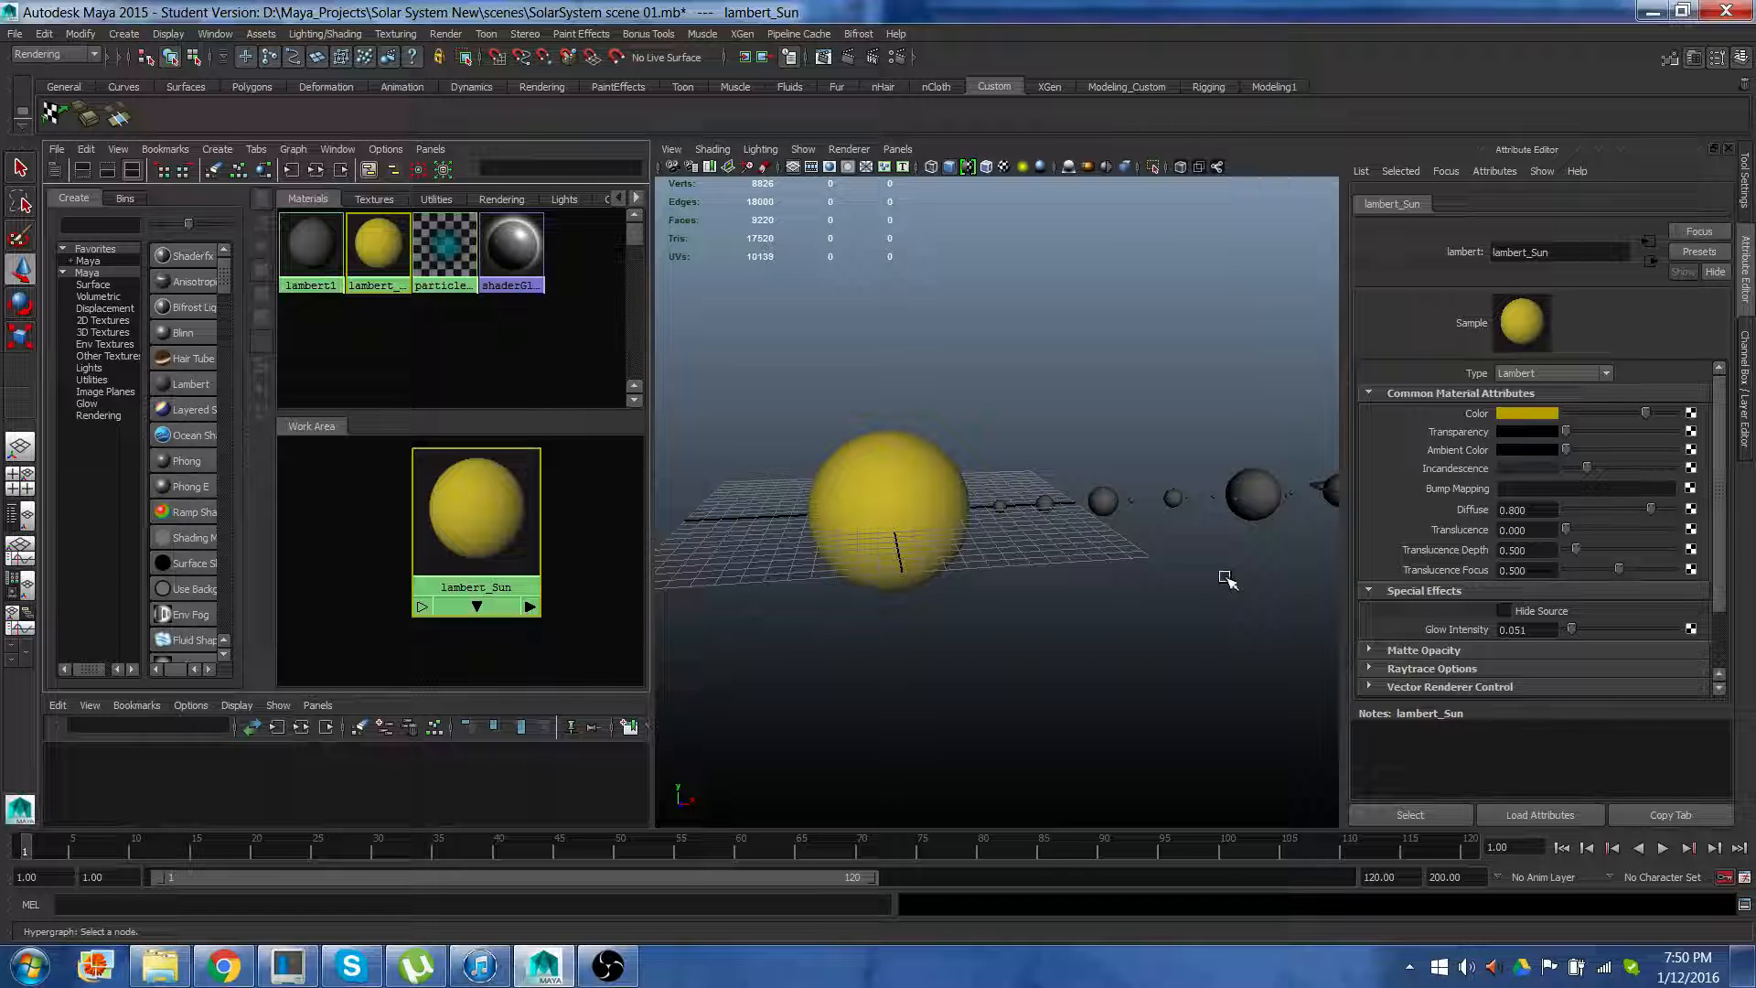
pyautogui.click(850, 58)
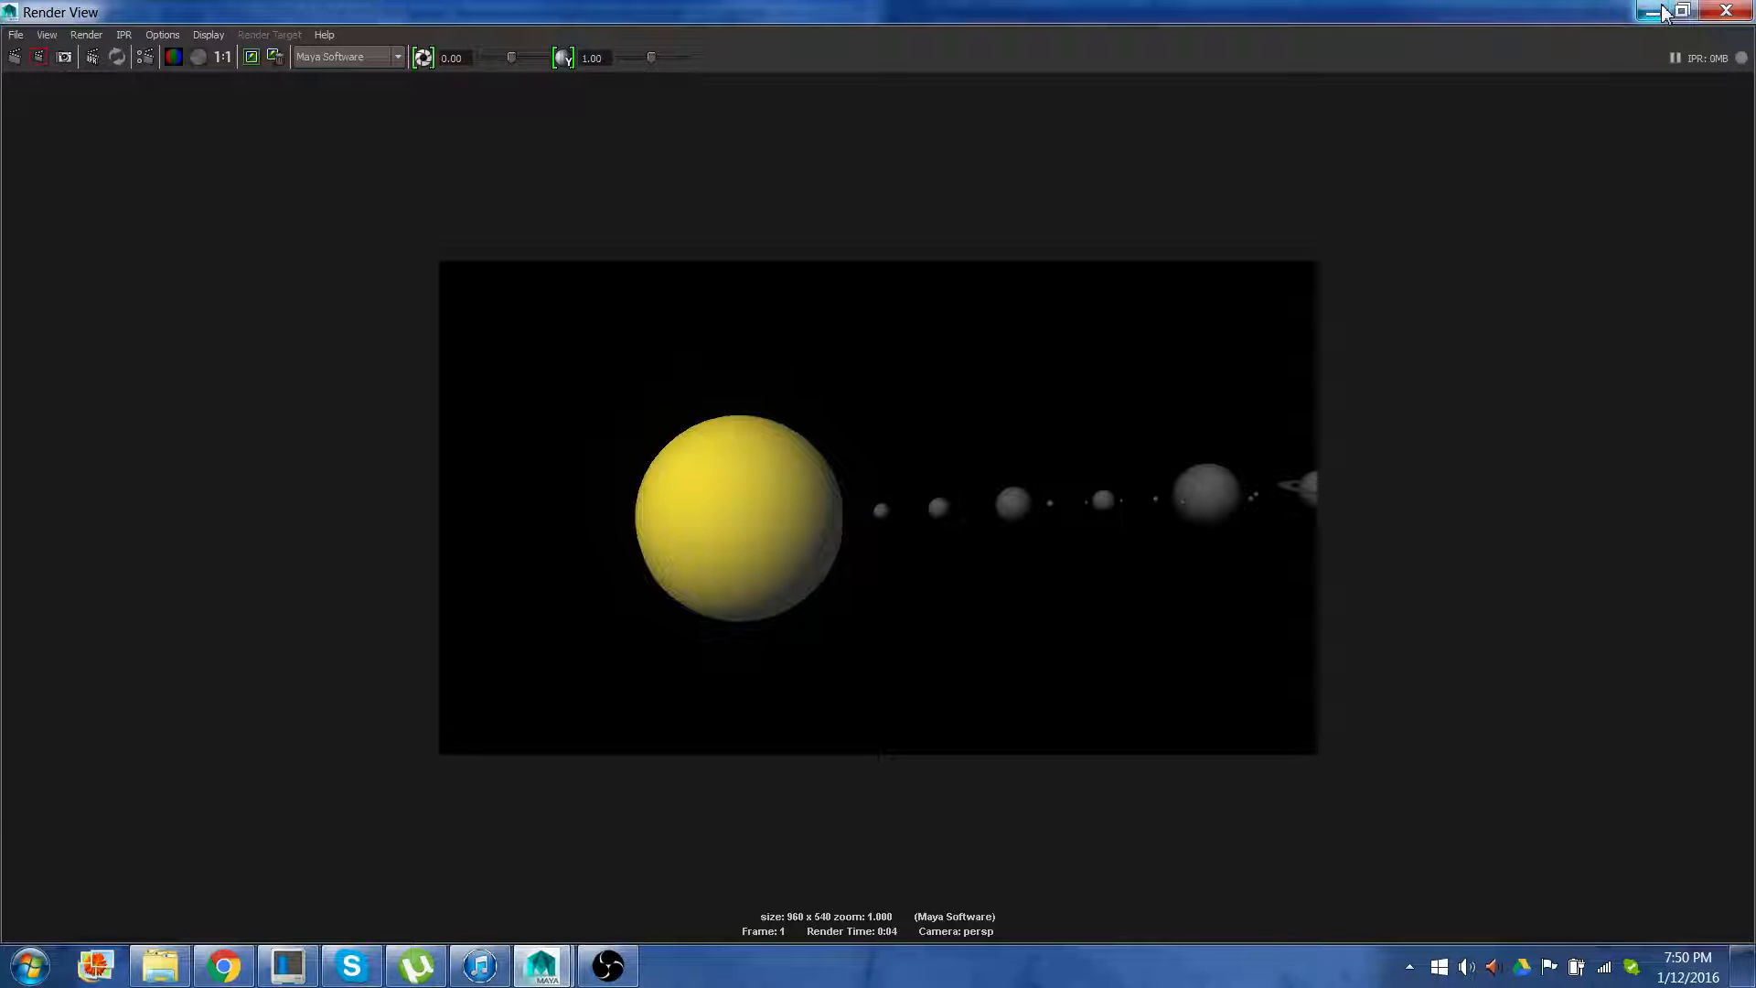
pyautogui.click(1731, 11)
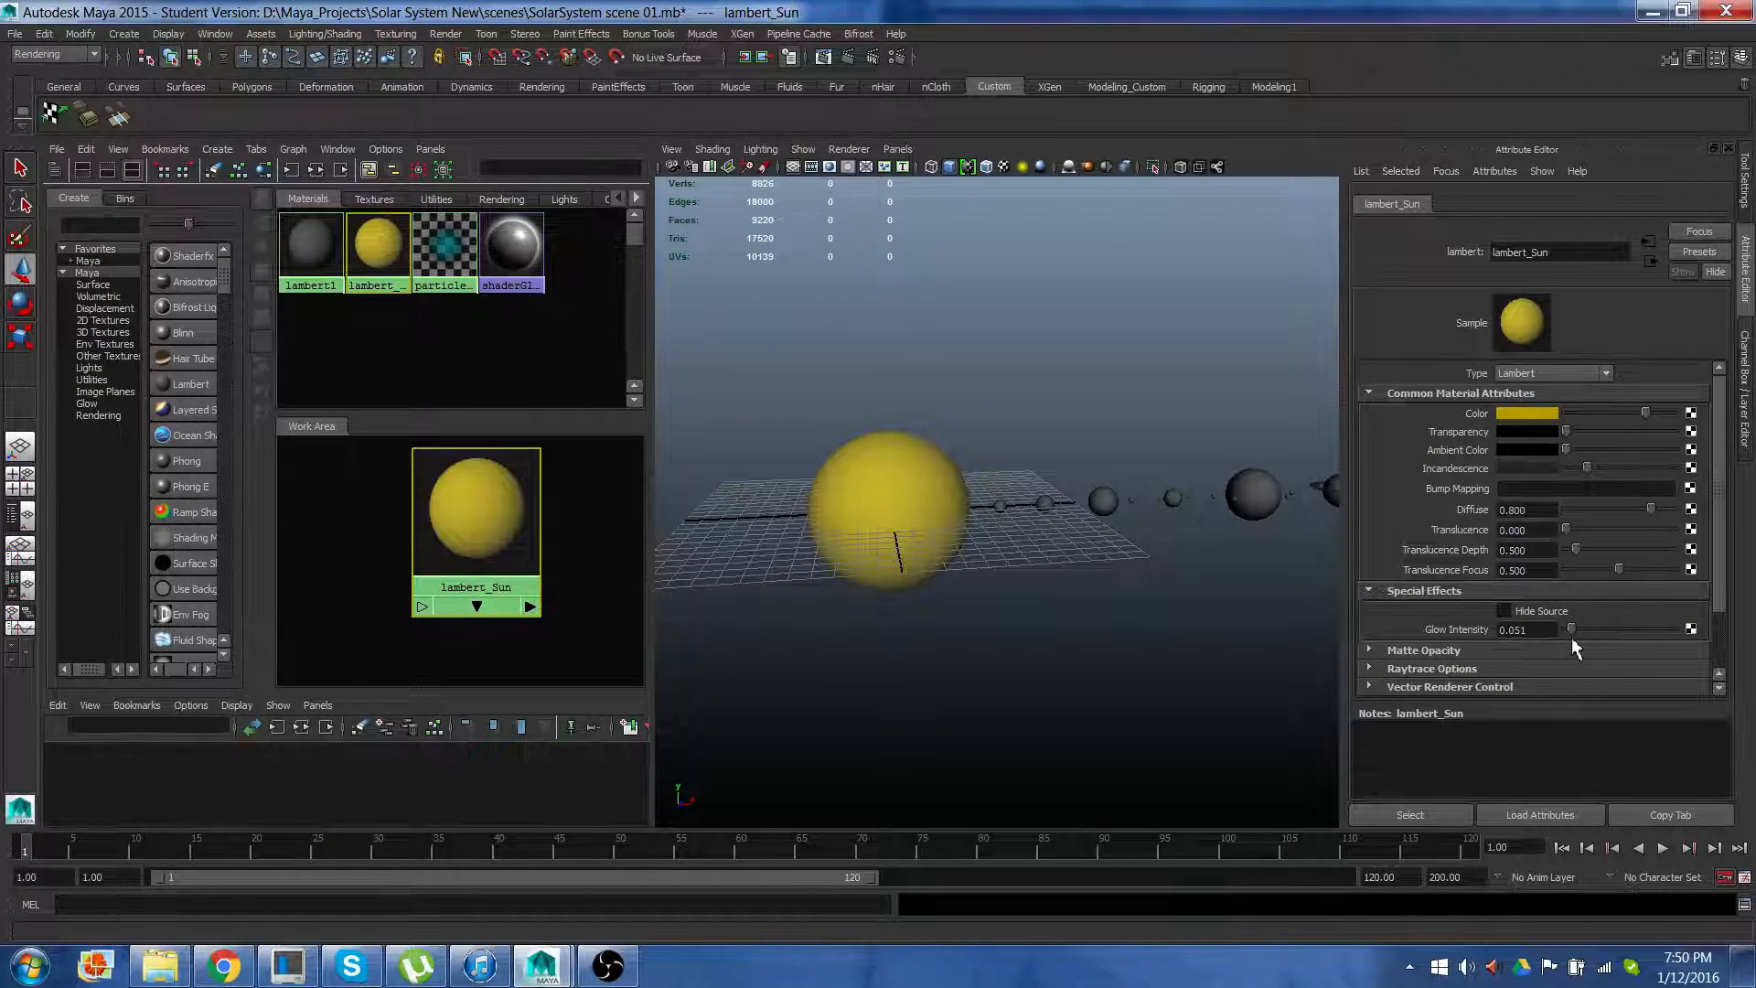
# Raise lambert_Sun's glow intensity to about 0.197 and its incandescence slightly, and render the perspective view again
pyautogui.moveTo(1573, 625); pyautogui.dragTo(1589, 623)
pyautogui.moveTo(1593, 474); pyautogui.dragTo(1600, 469)
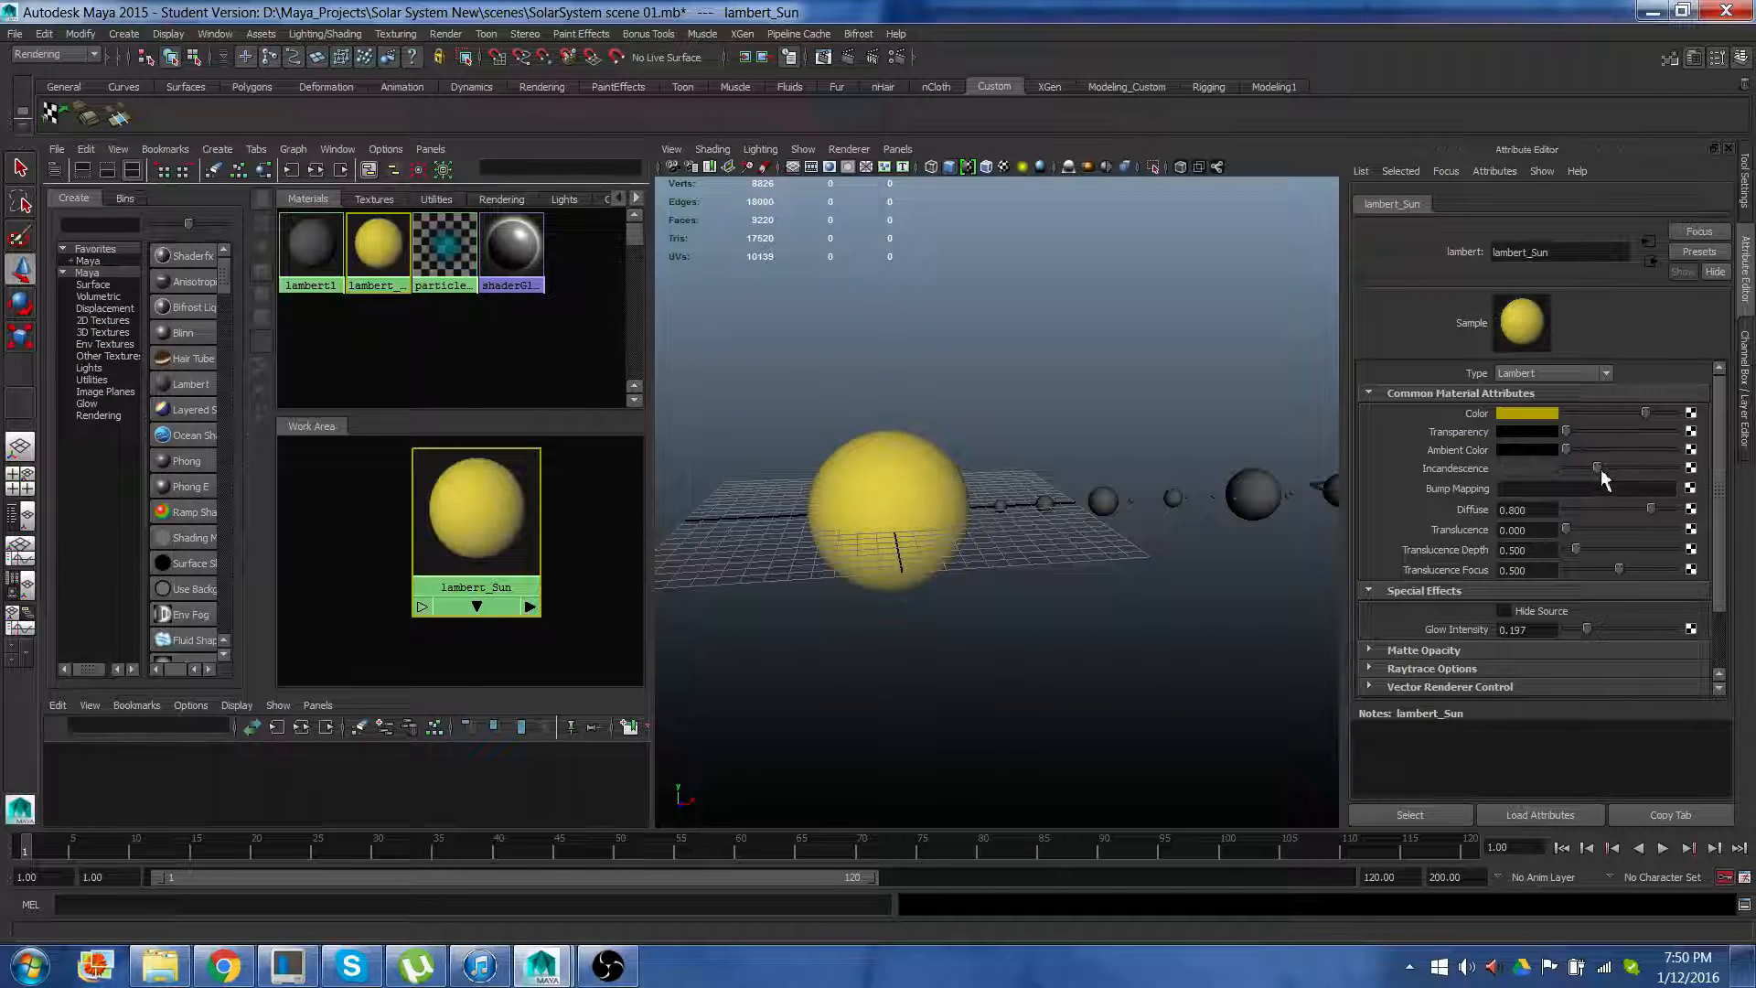
pyautogui.click(849, 55)
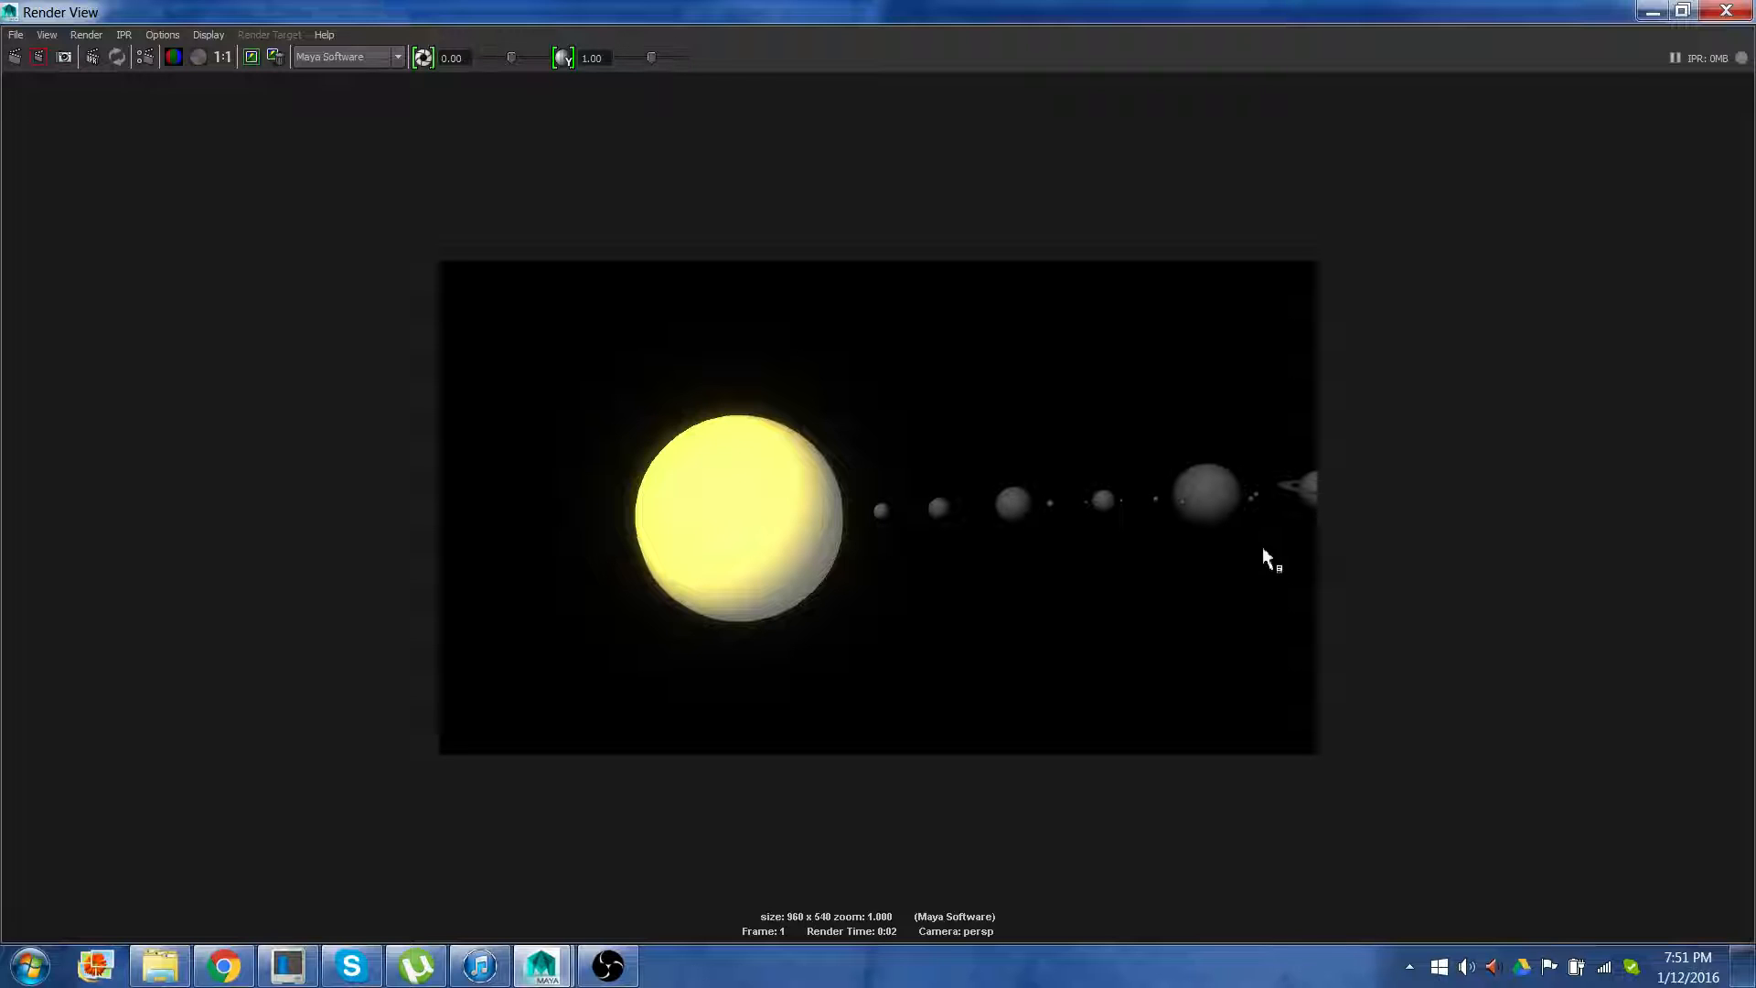
pyautogui.click(1725, 14)
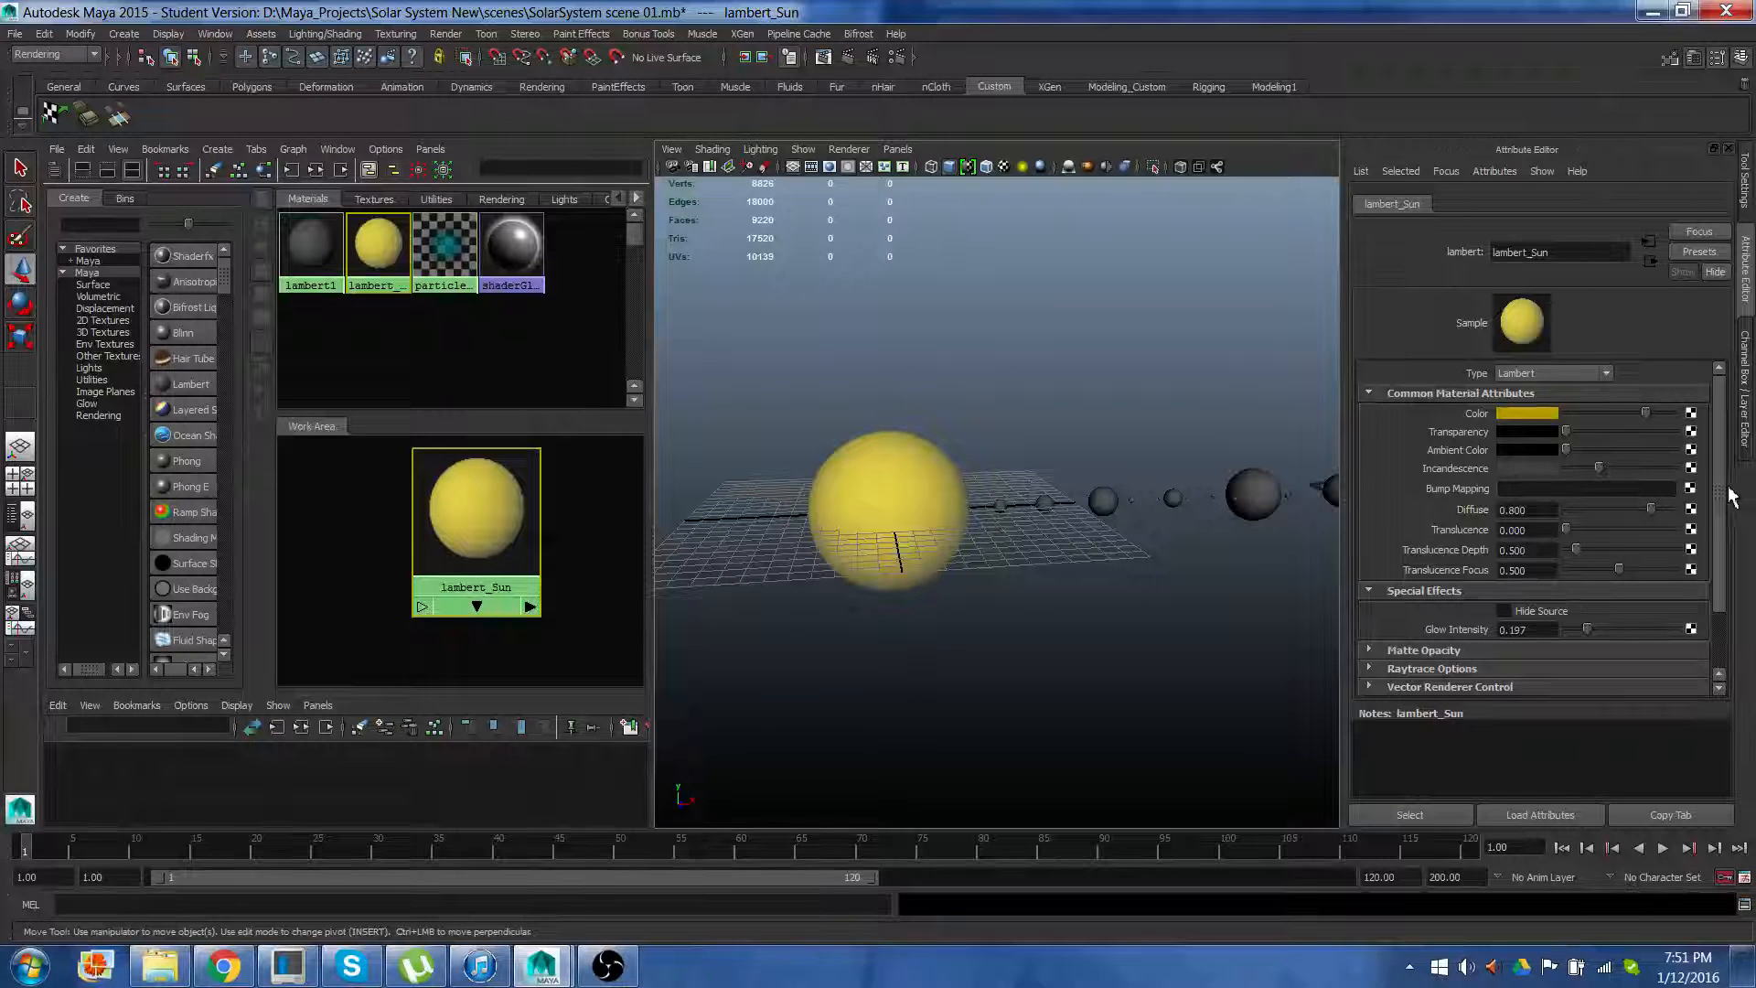
# Turn off Receive Shadows in the render stats of the Mesh_Sun sphere, keeping Casts Shadows on
pyautogui.moveTo(1721, 487); pyautogui.dragTo(1720, 581)
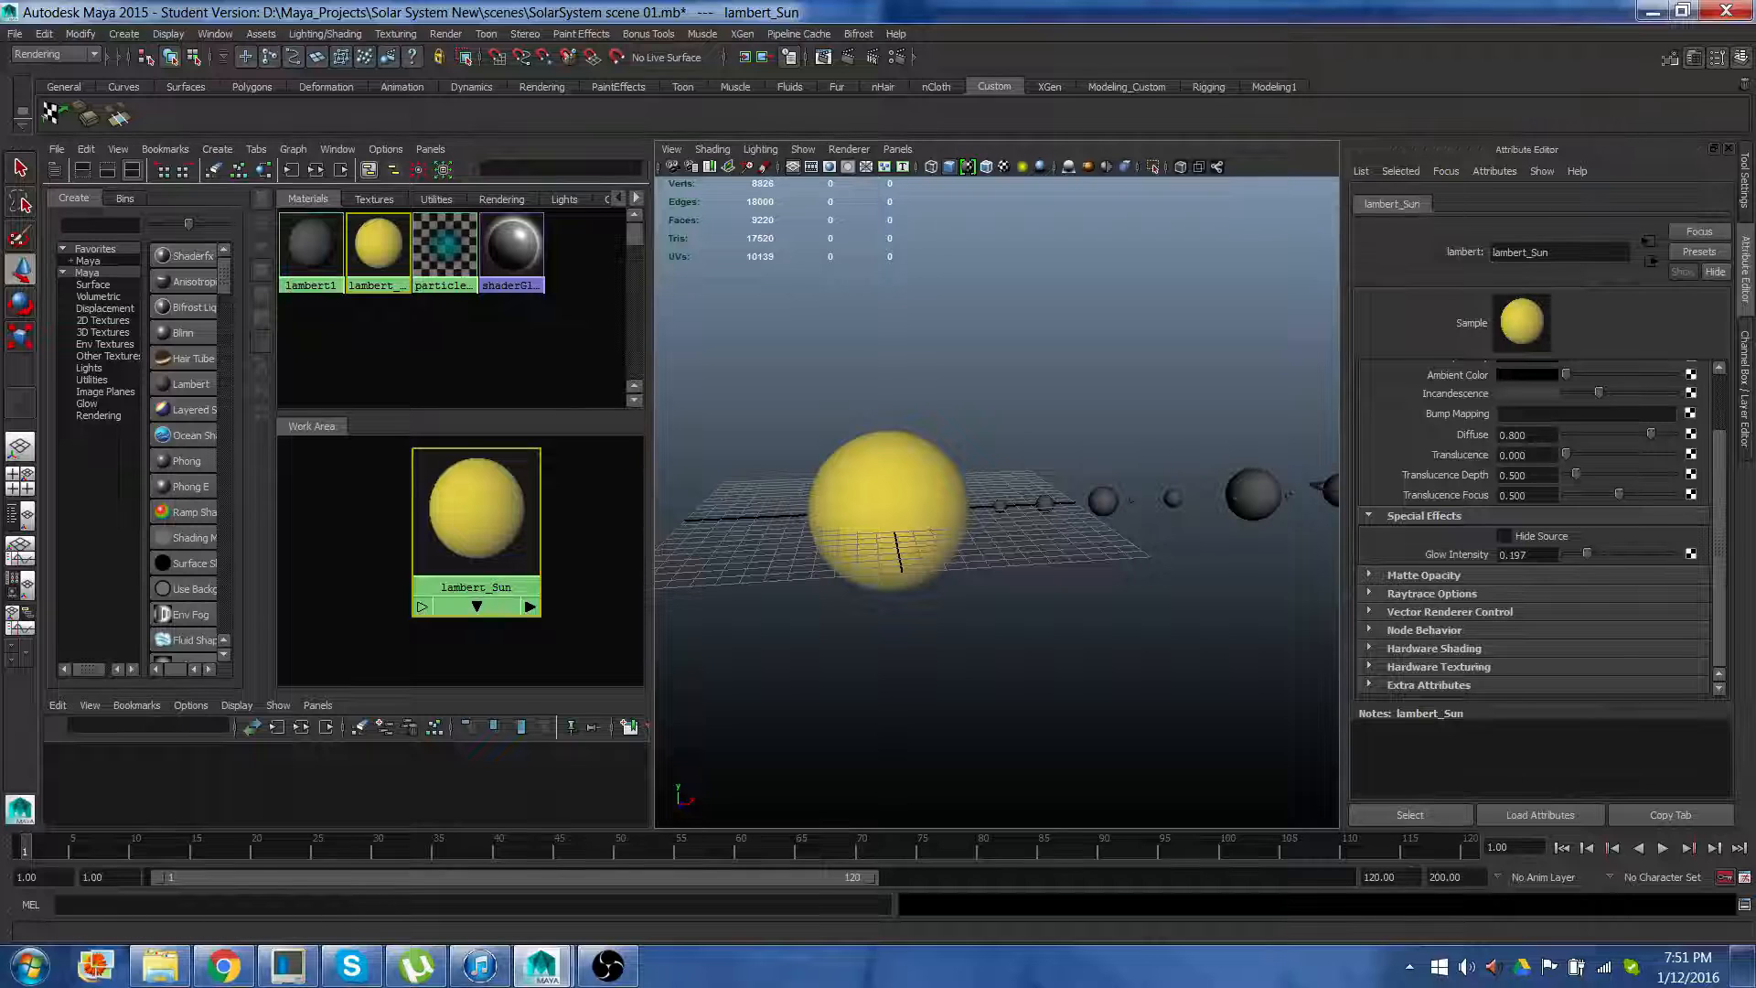
pyautogui.click(922, 485)
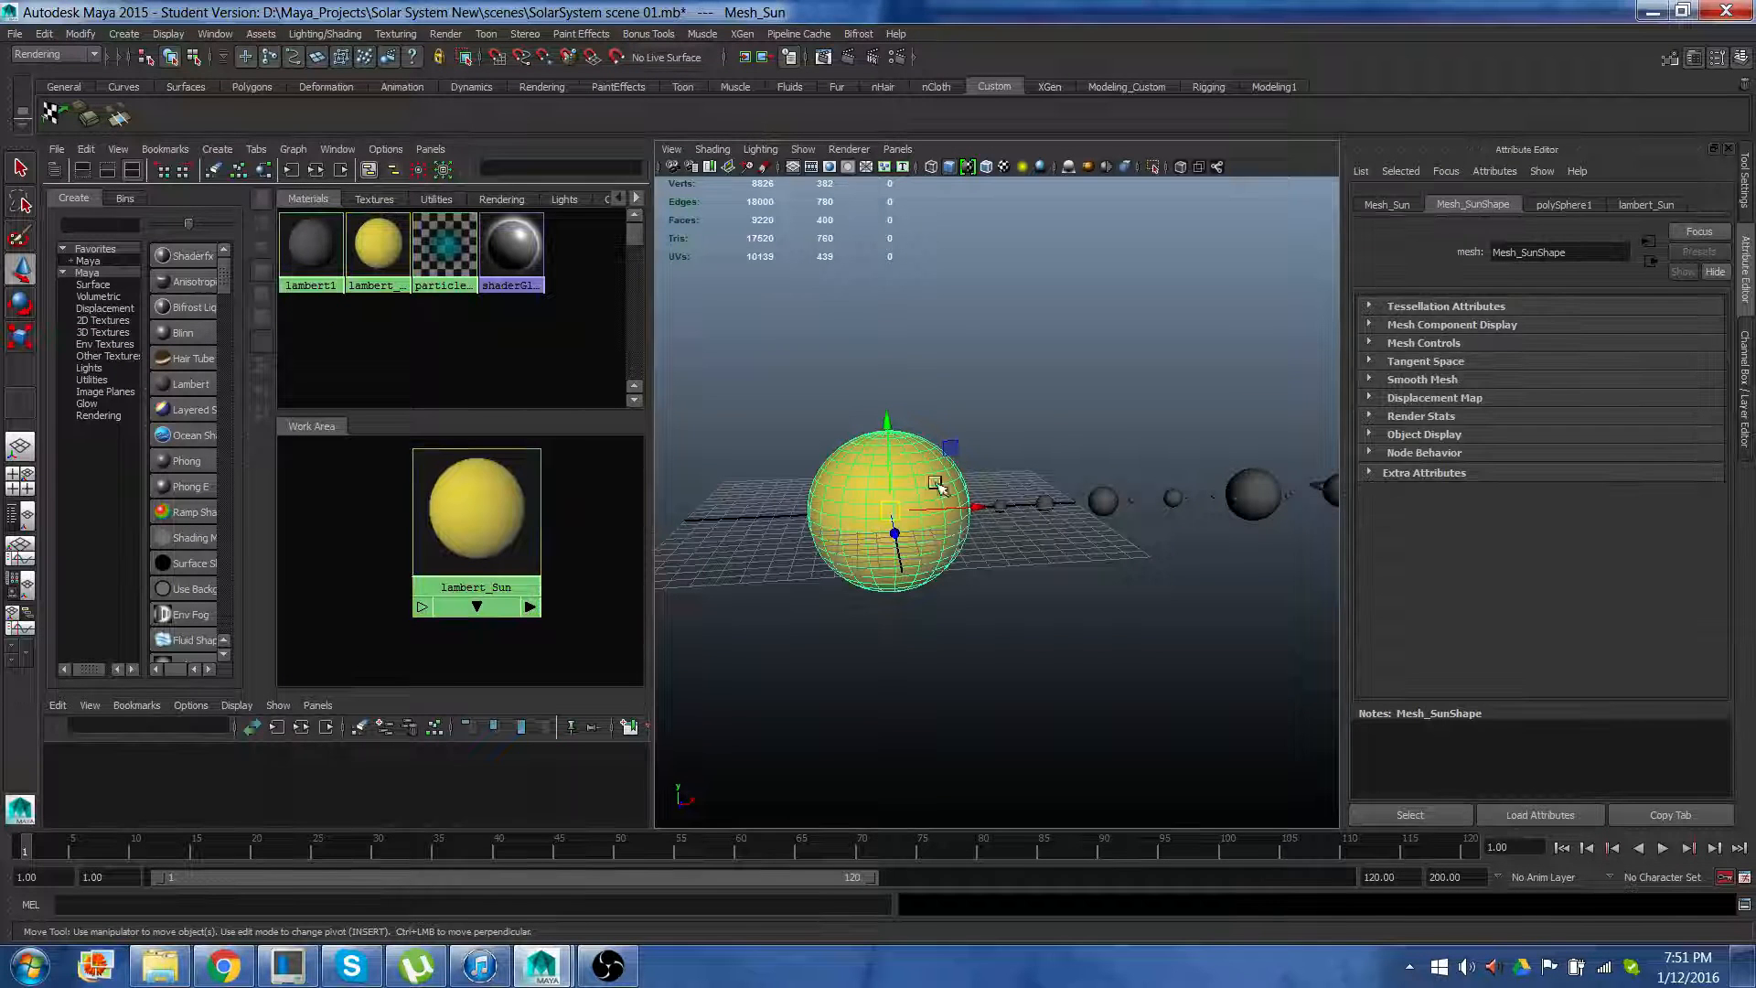
pyautogui.click(1370, 416)
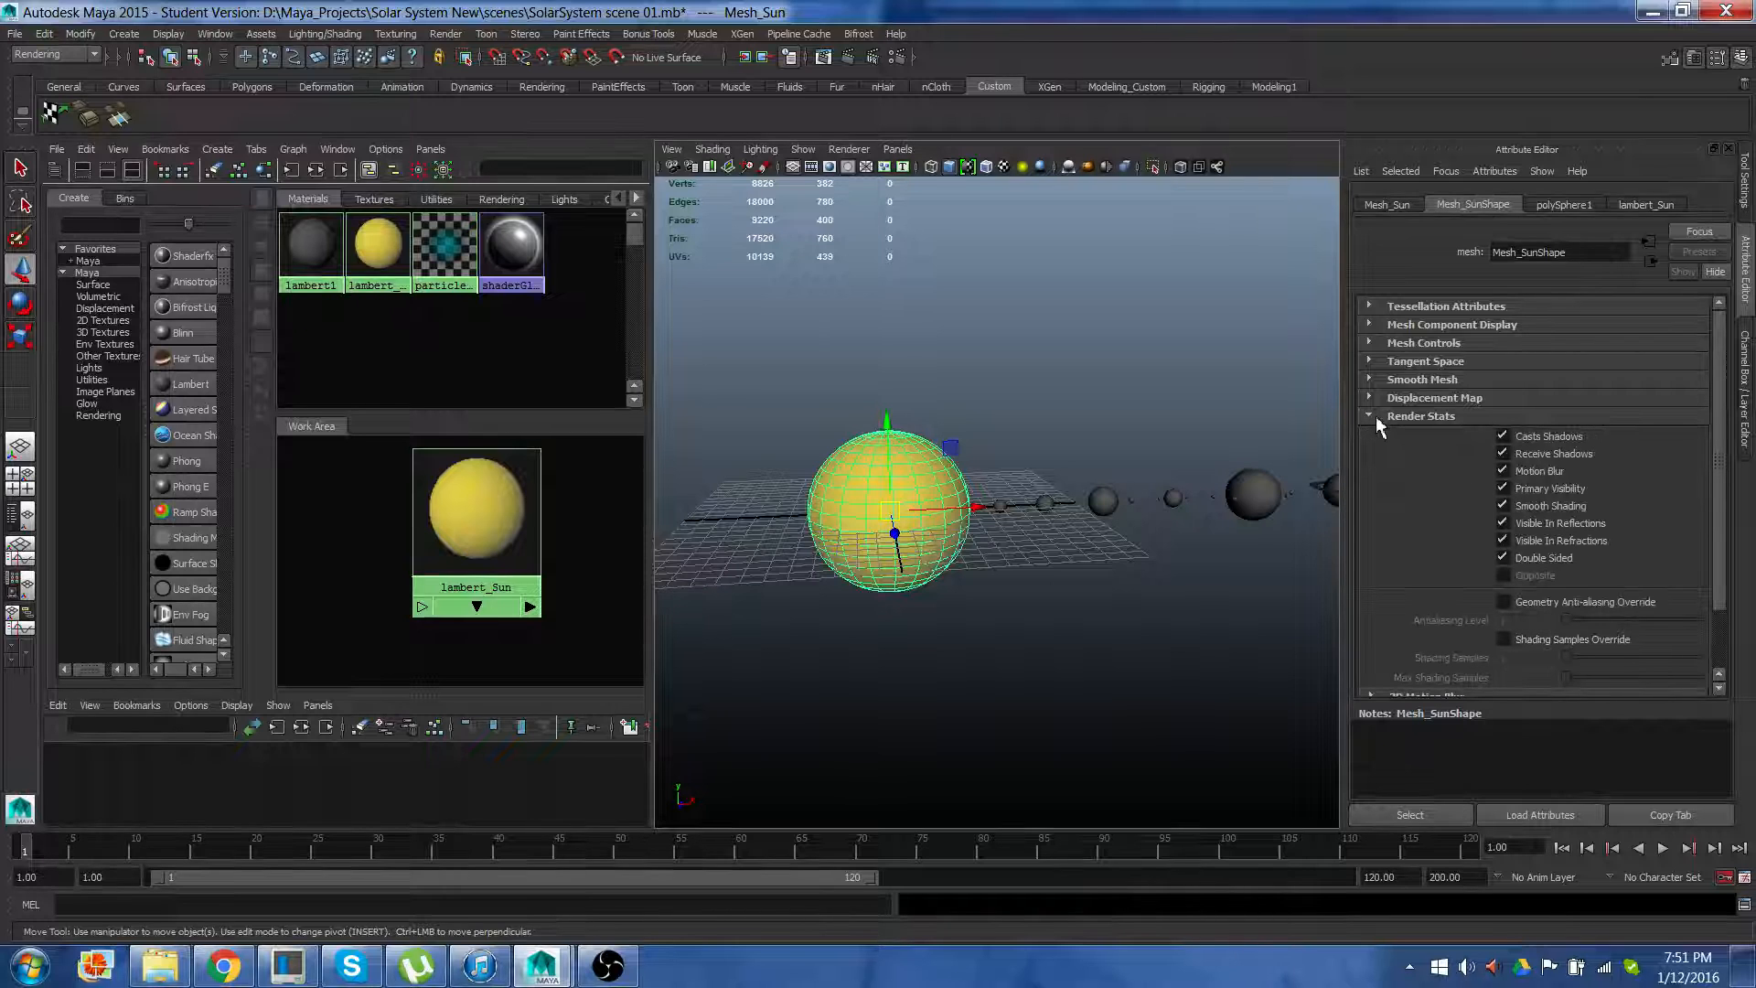
pyautogui.click(1504, 436)
pyautogui.click(1503, 436)
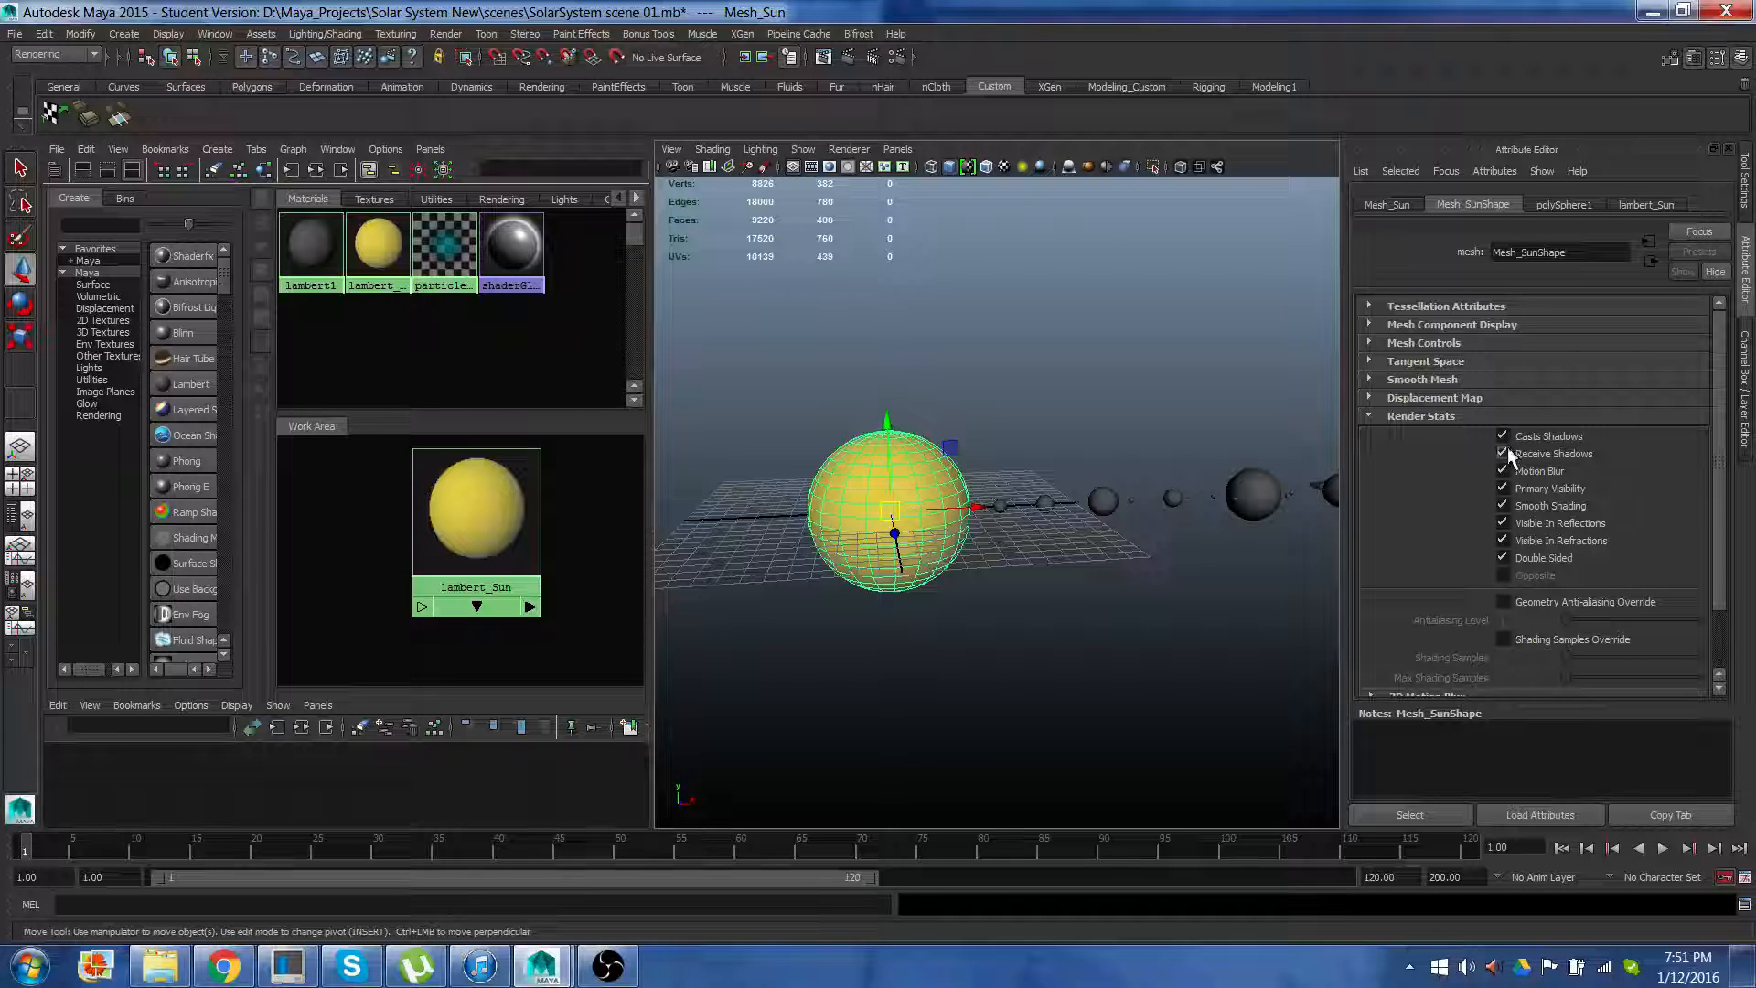
pyautogui.click(1503, 453)
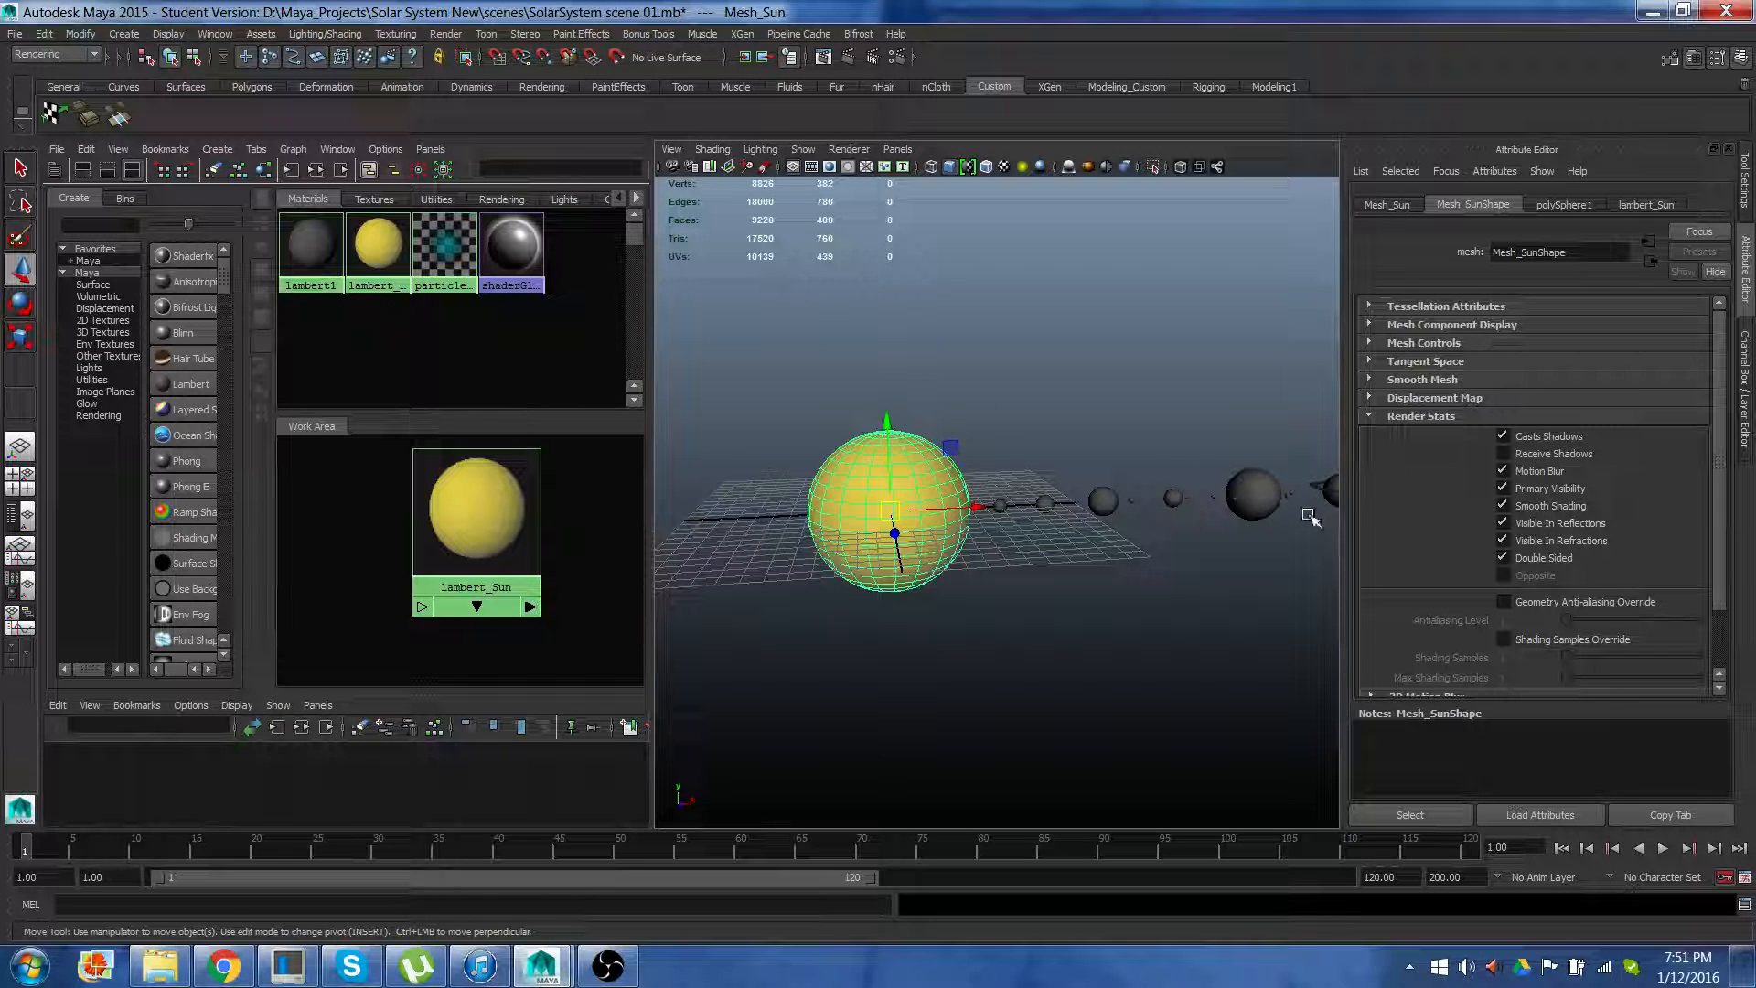
# Render the perspective view to check the sun's shading with Receive Shadows off
pyautogui.click(854, 58)
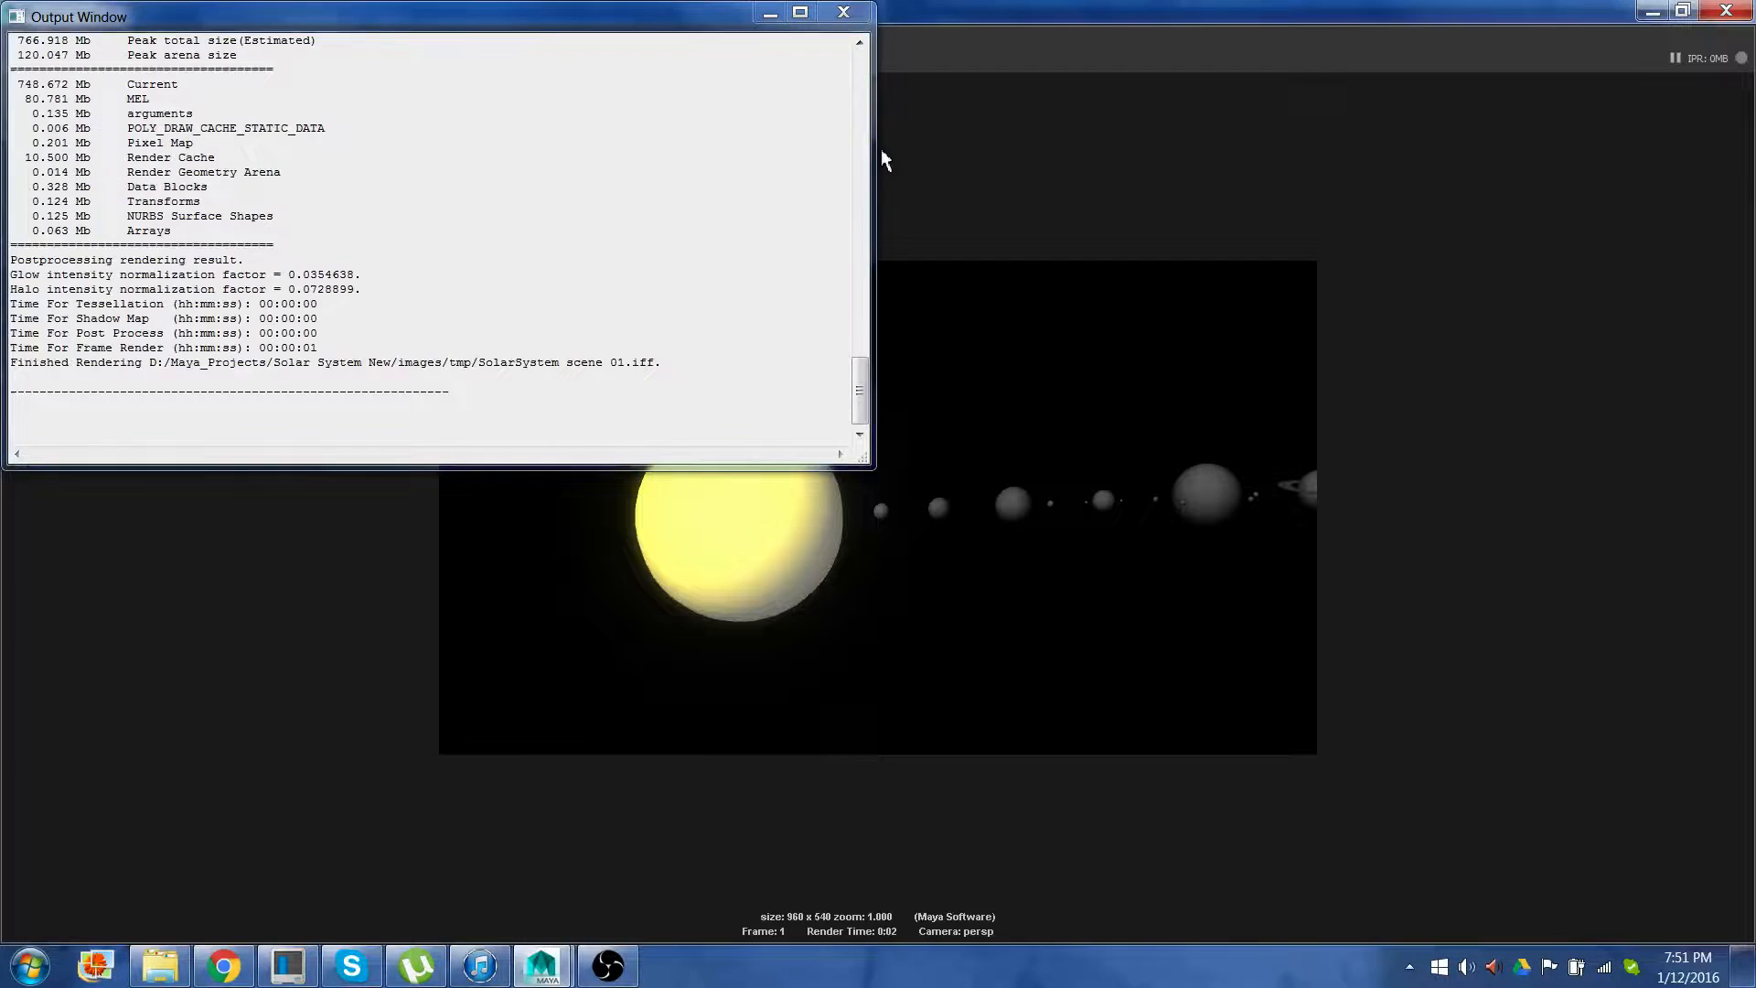
pyautogui.click(883, 160)
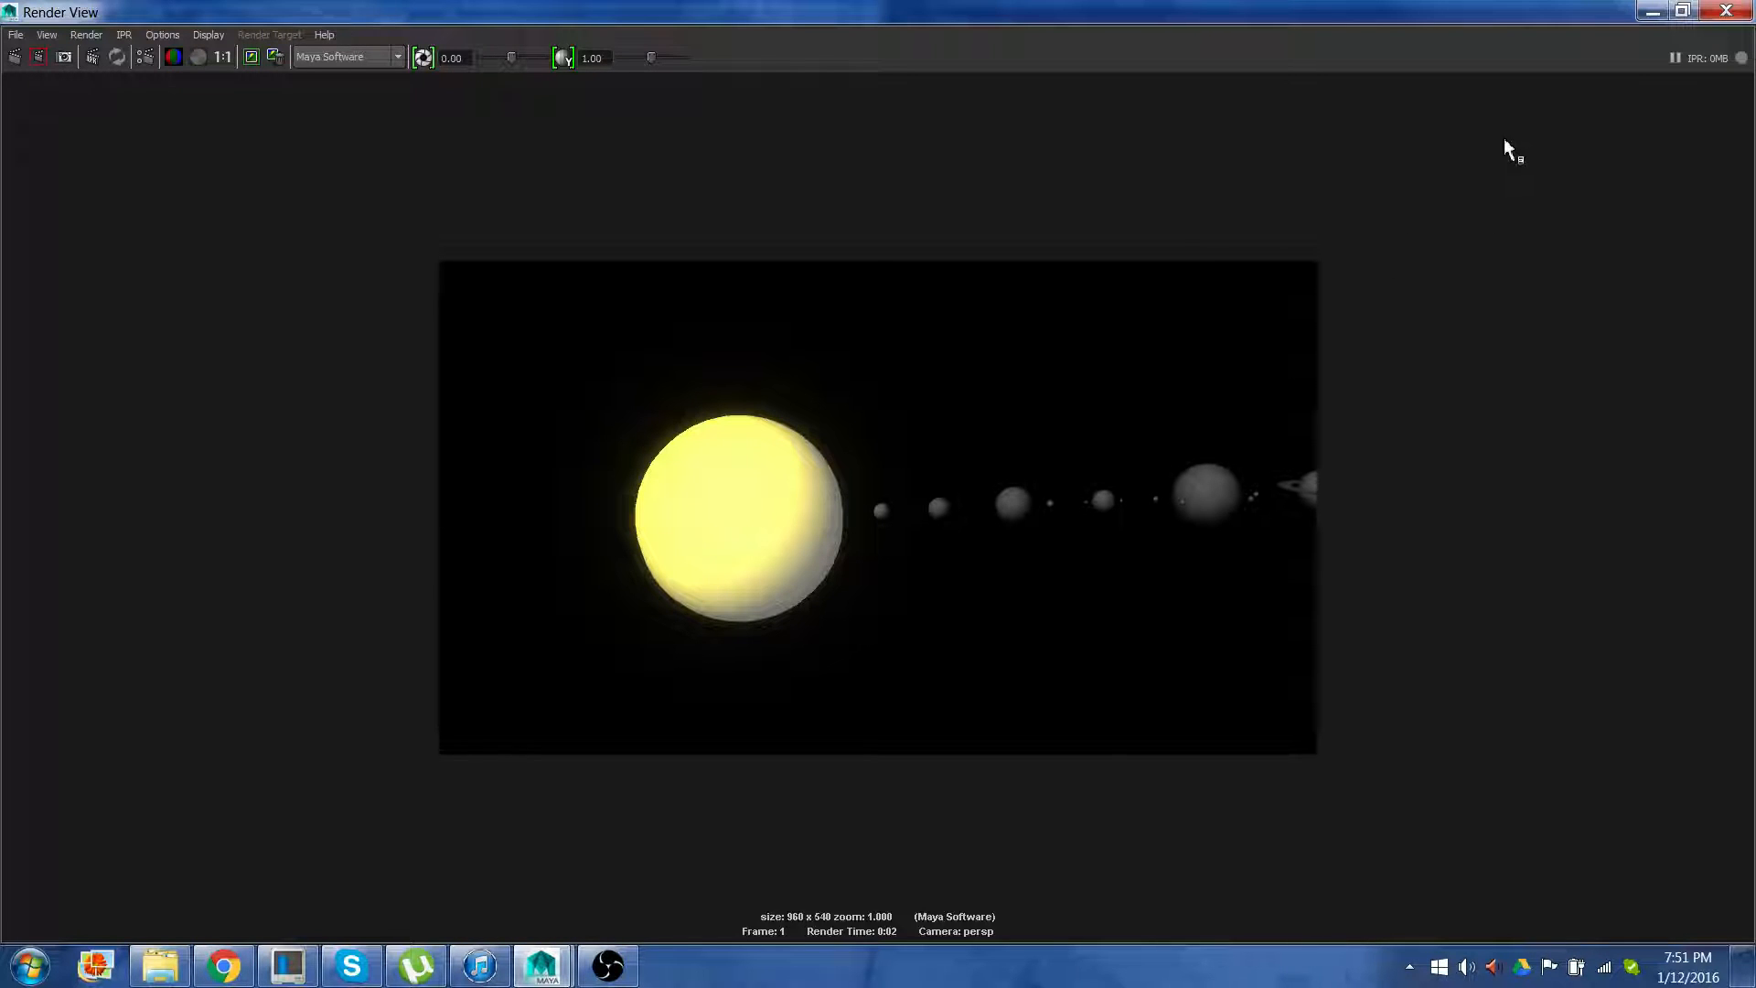
pyautogui.click(1726, 11)
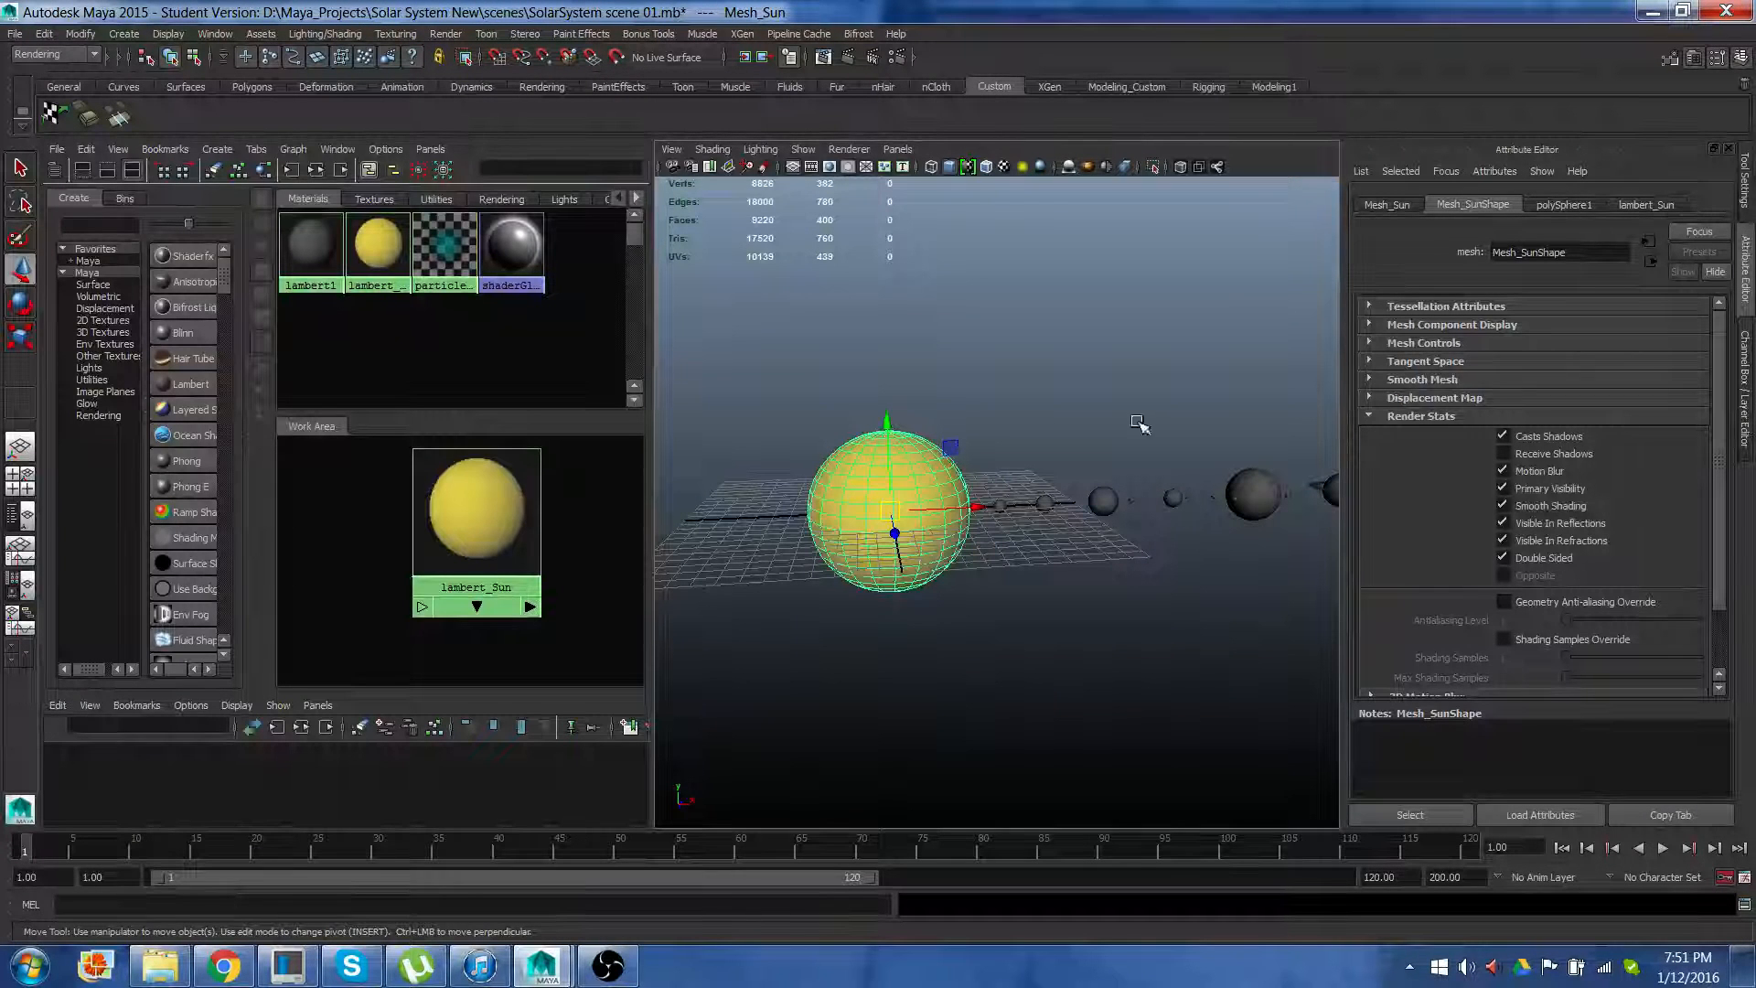
# Set the lambert_Sun material's glow intensity to about 0.504 and render the perspective view to check the glow
pyautogui.click(494, 508)
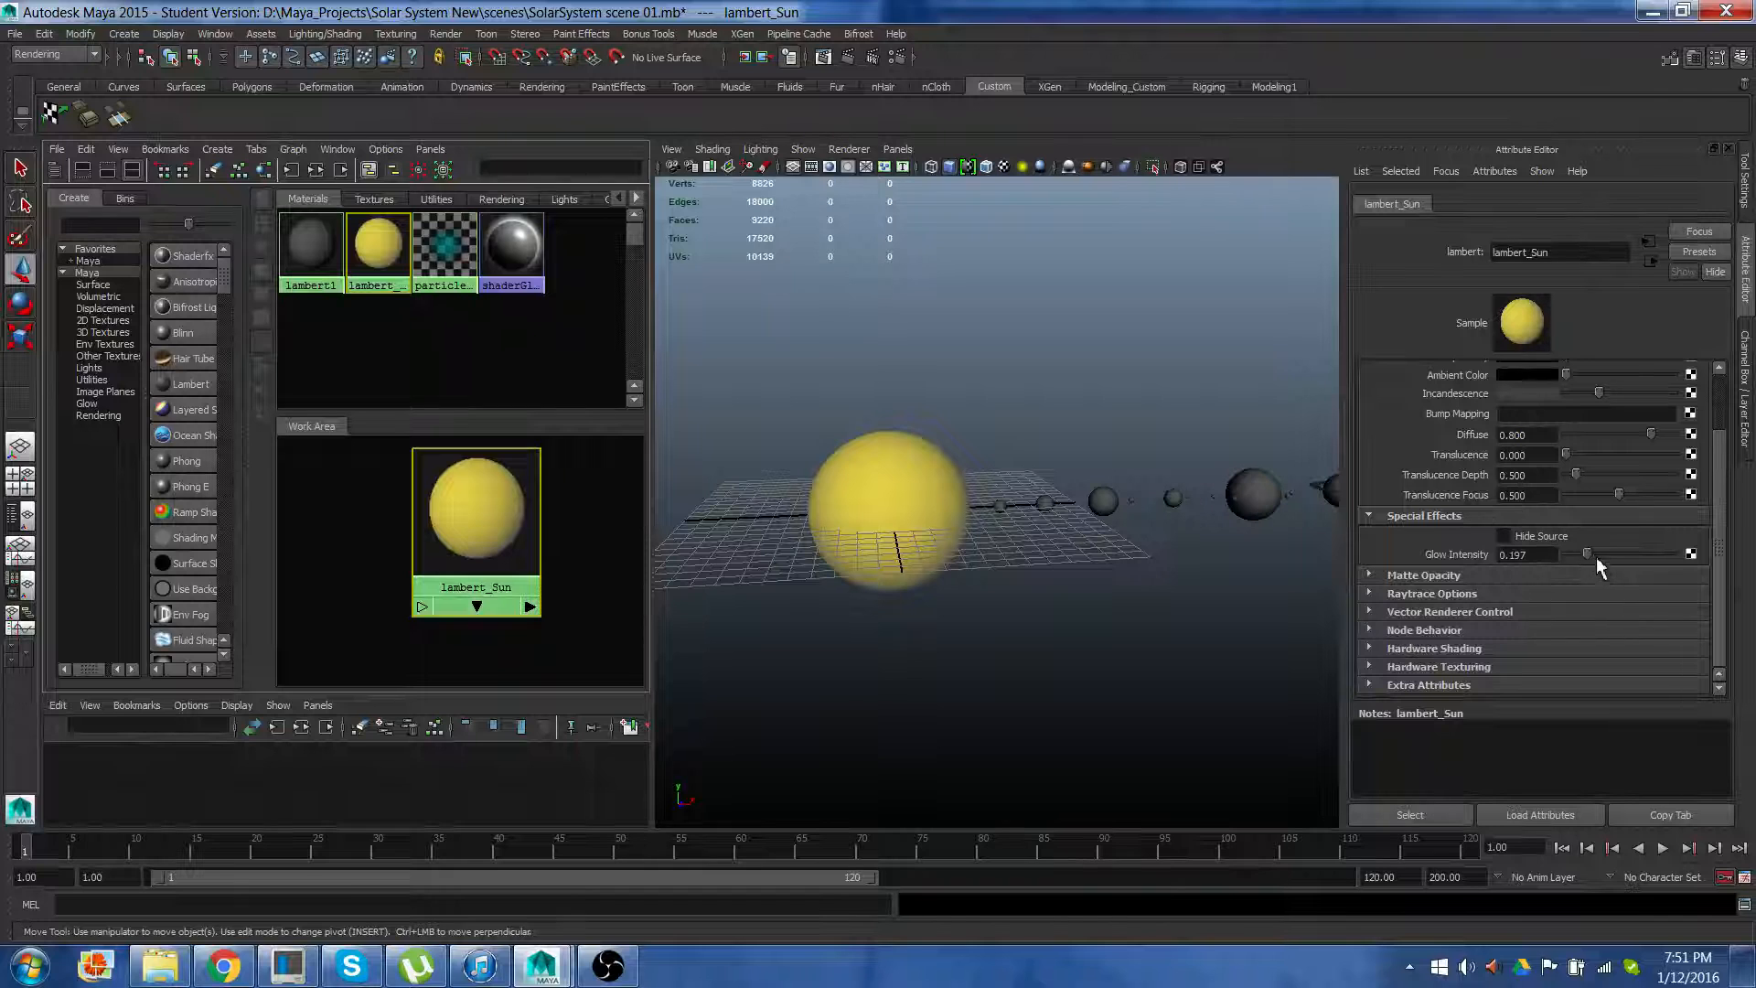
pyautogui.moveTo(1593, 553); pyautogui.dragTo(1622, 554)
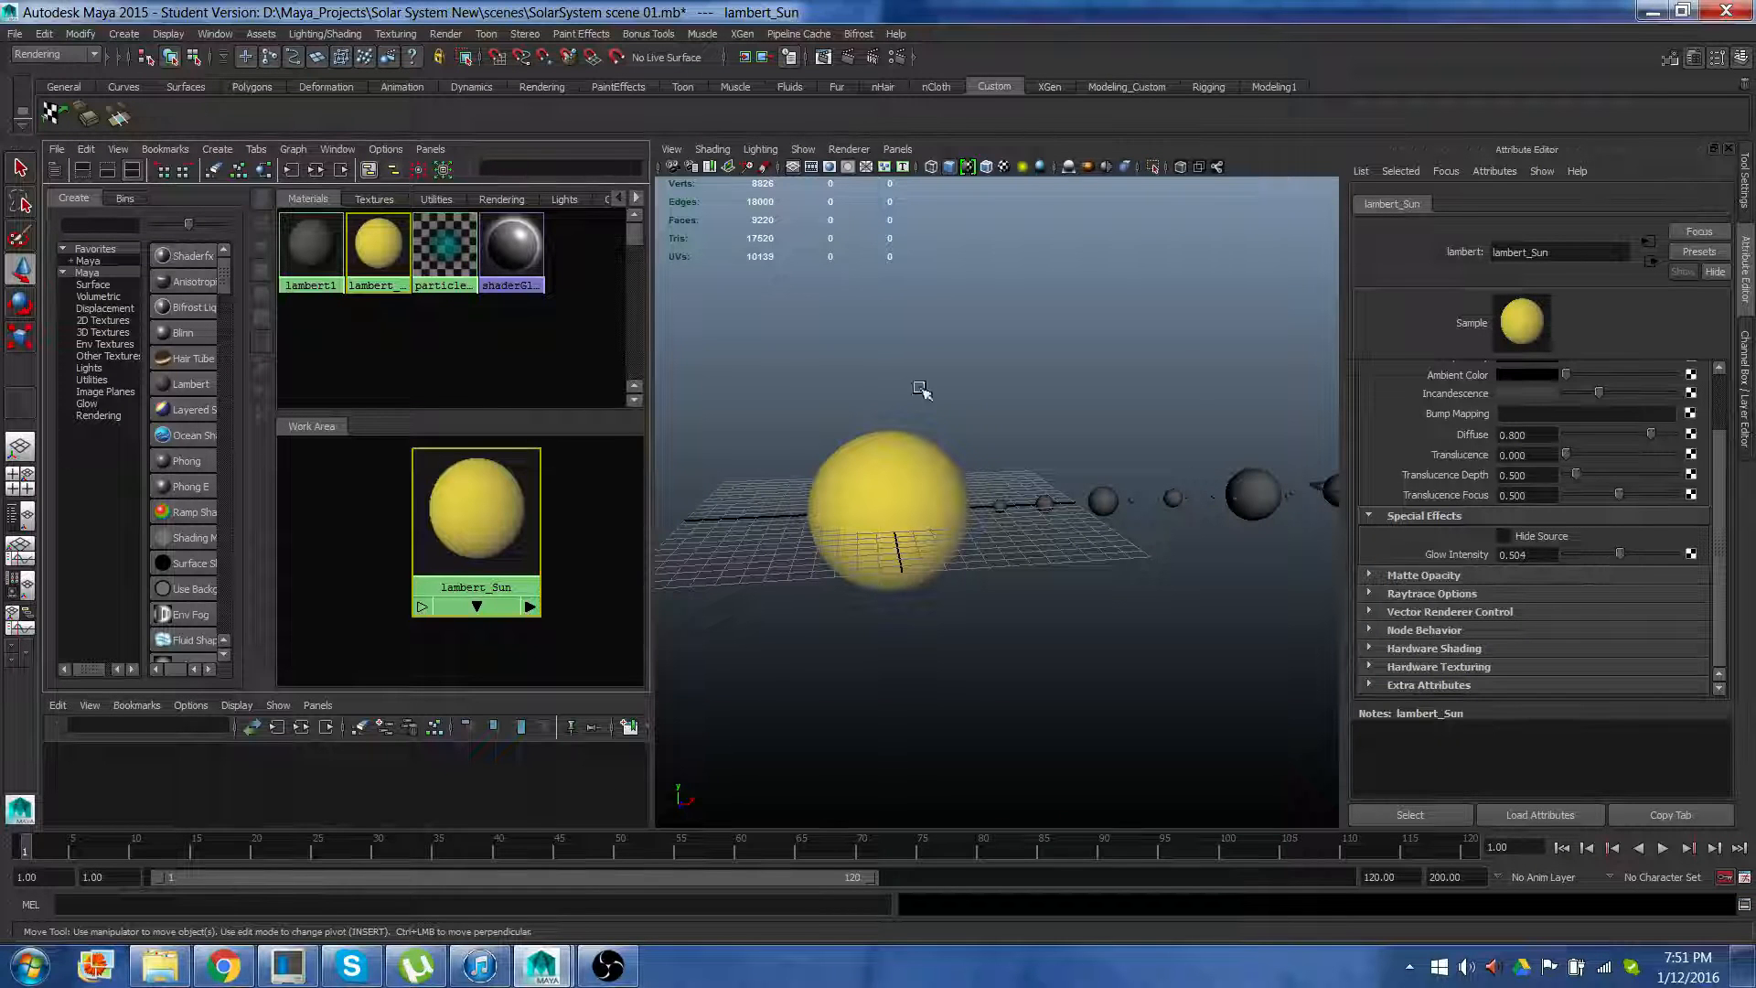
pyautogui.click(849, 58)
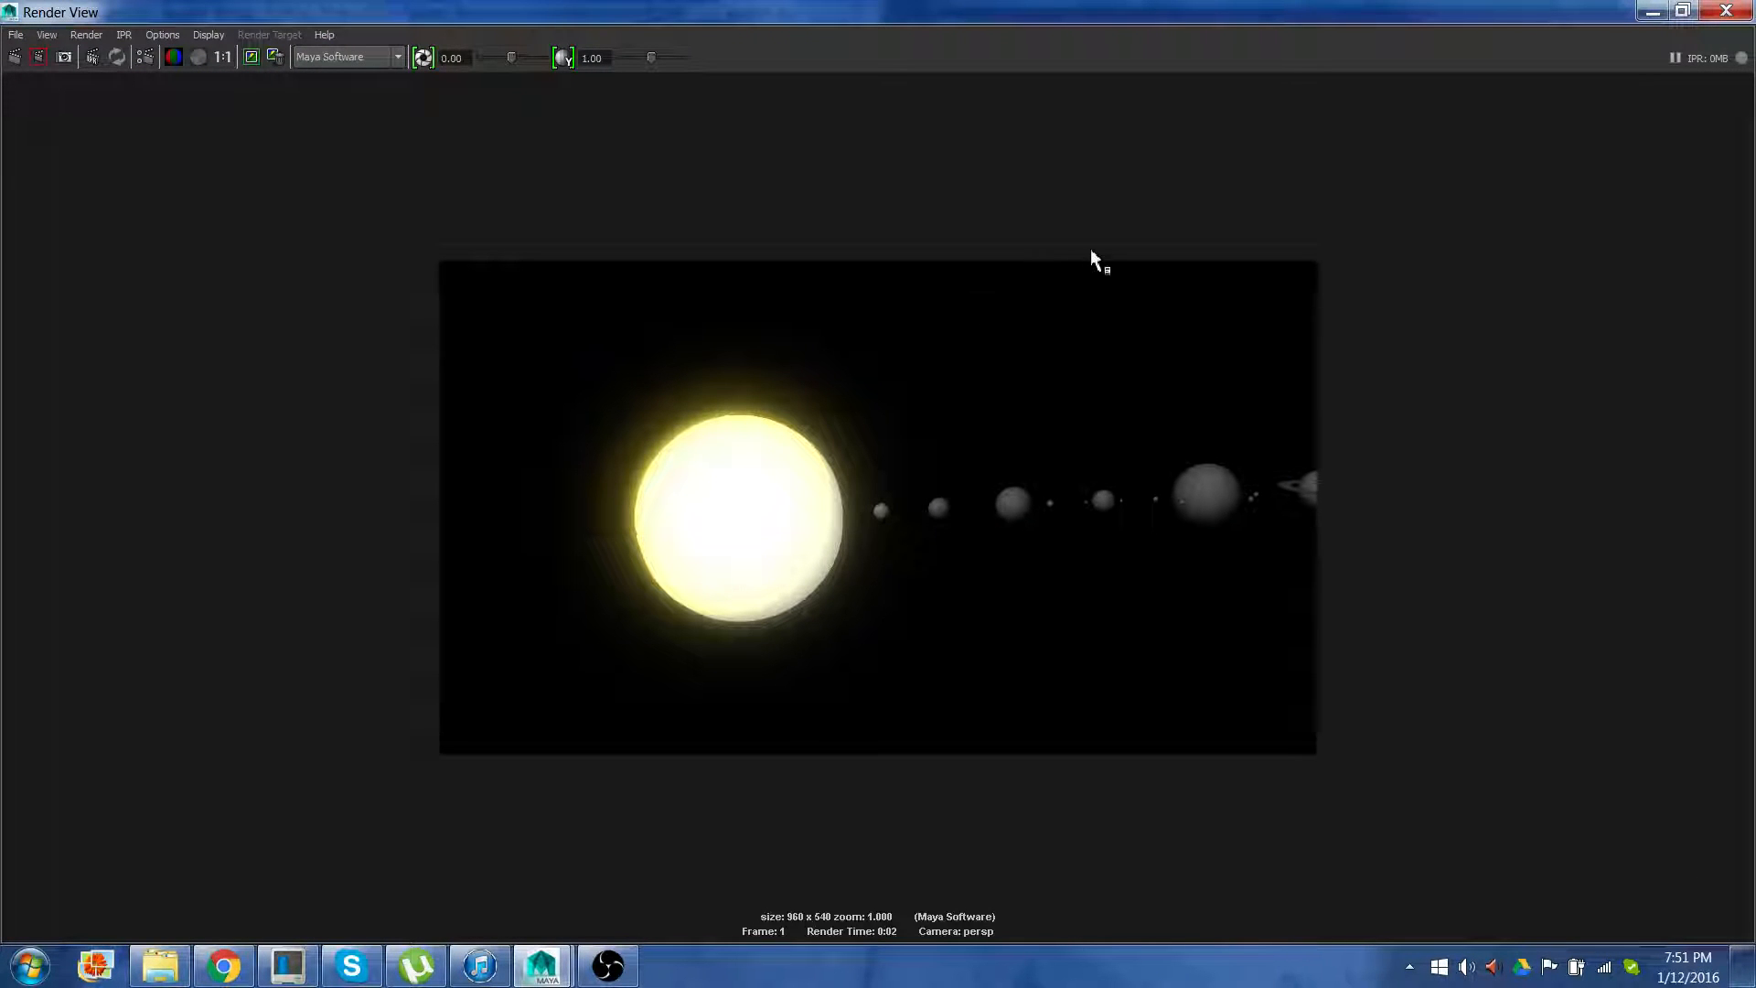
pyautogui.click(1727, 11)
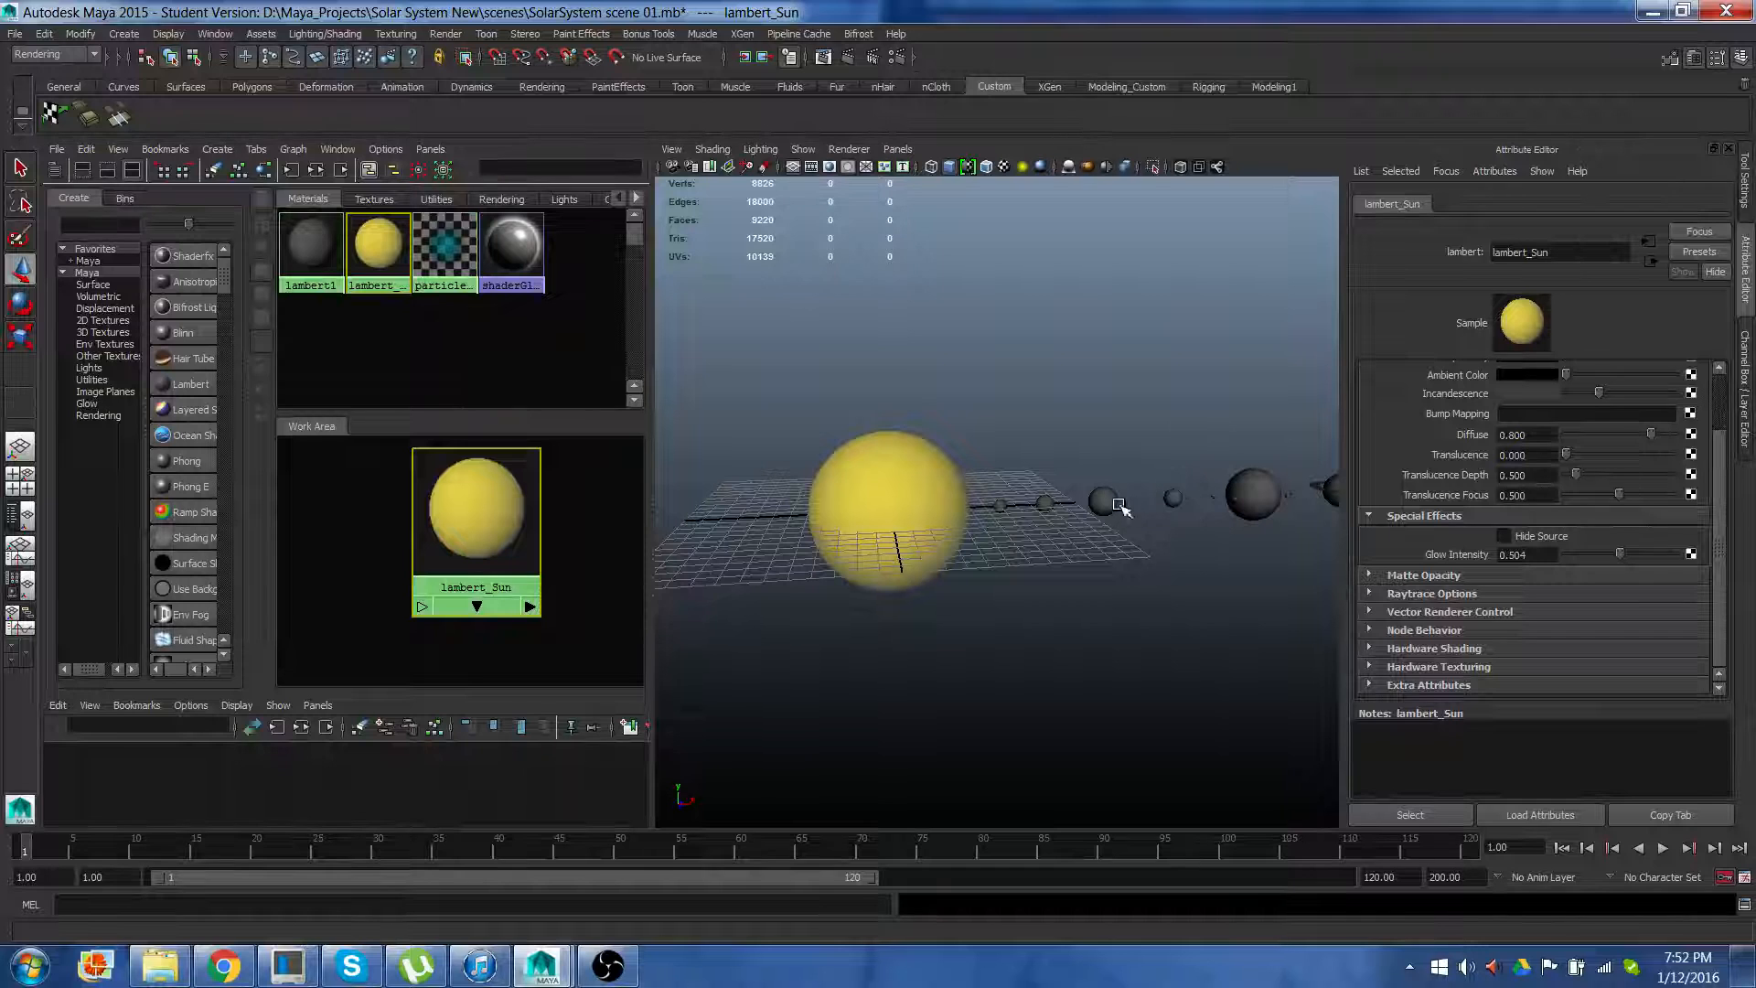
# Create a new Lambert material for Mercury and rename it lambert_Mercury
pyautogui.click(1001, 506)
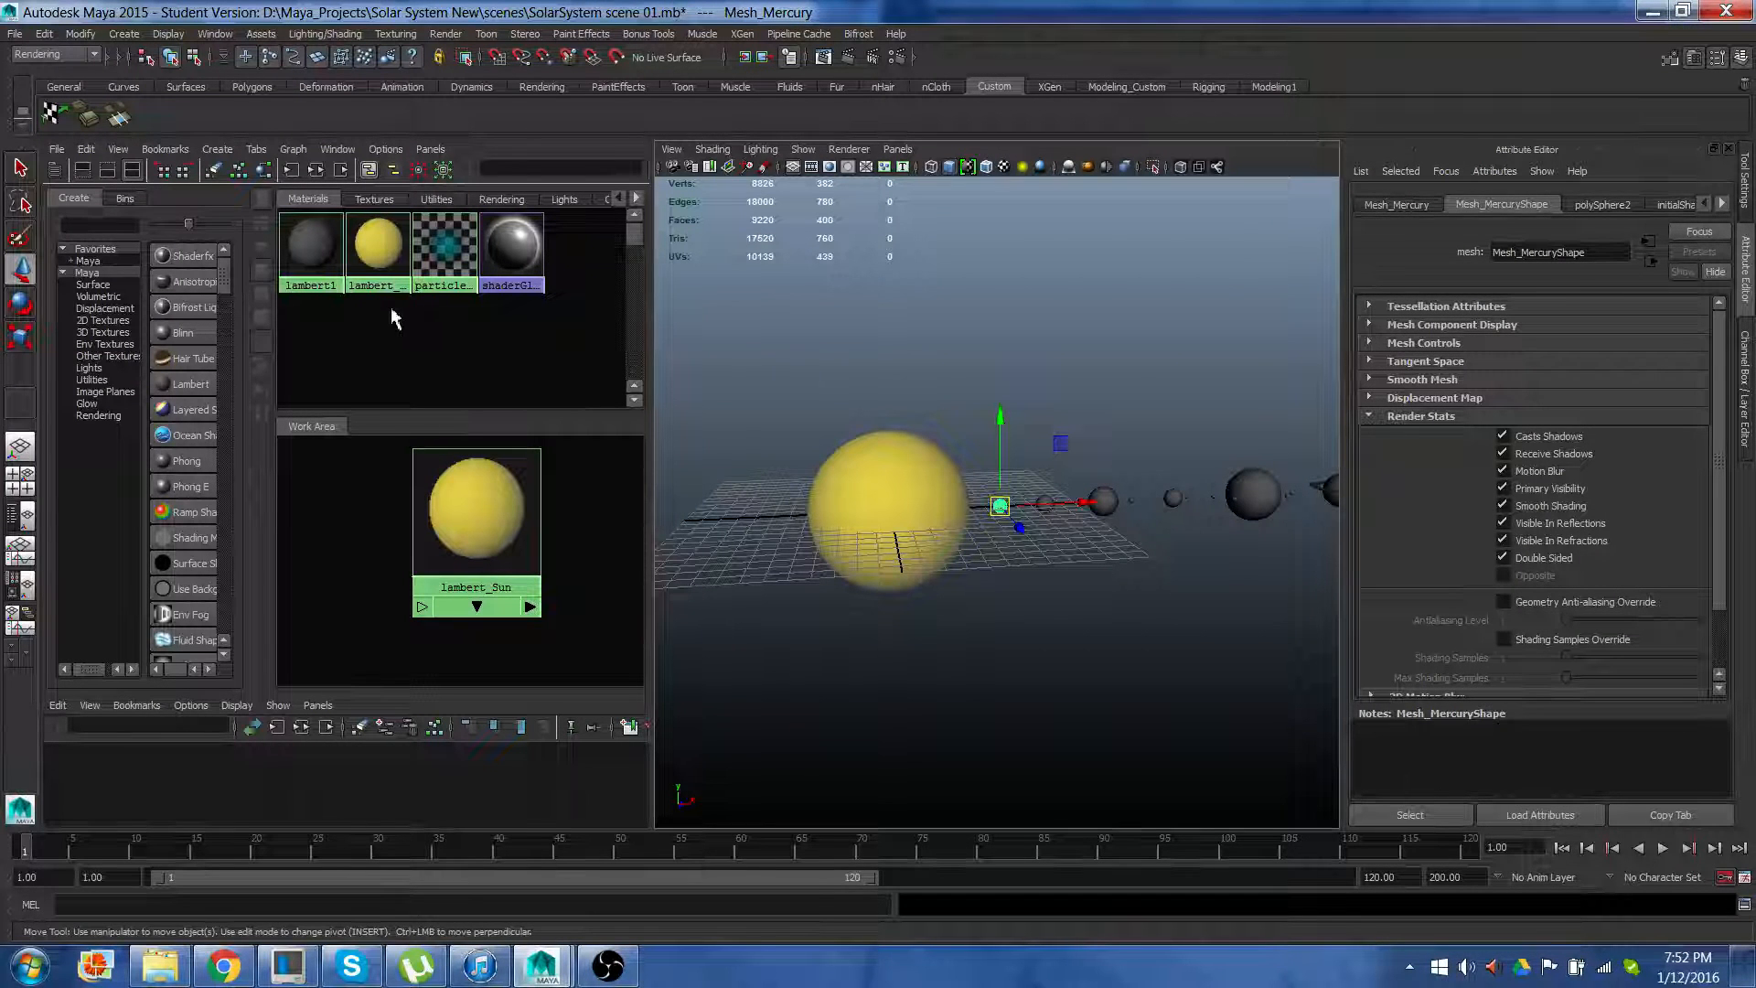
pyautogui.click(188, 384)
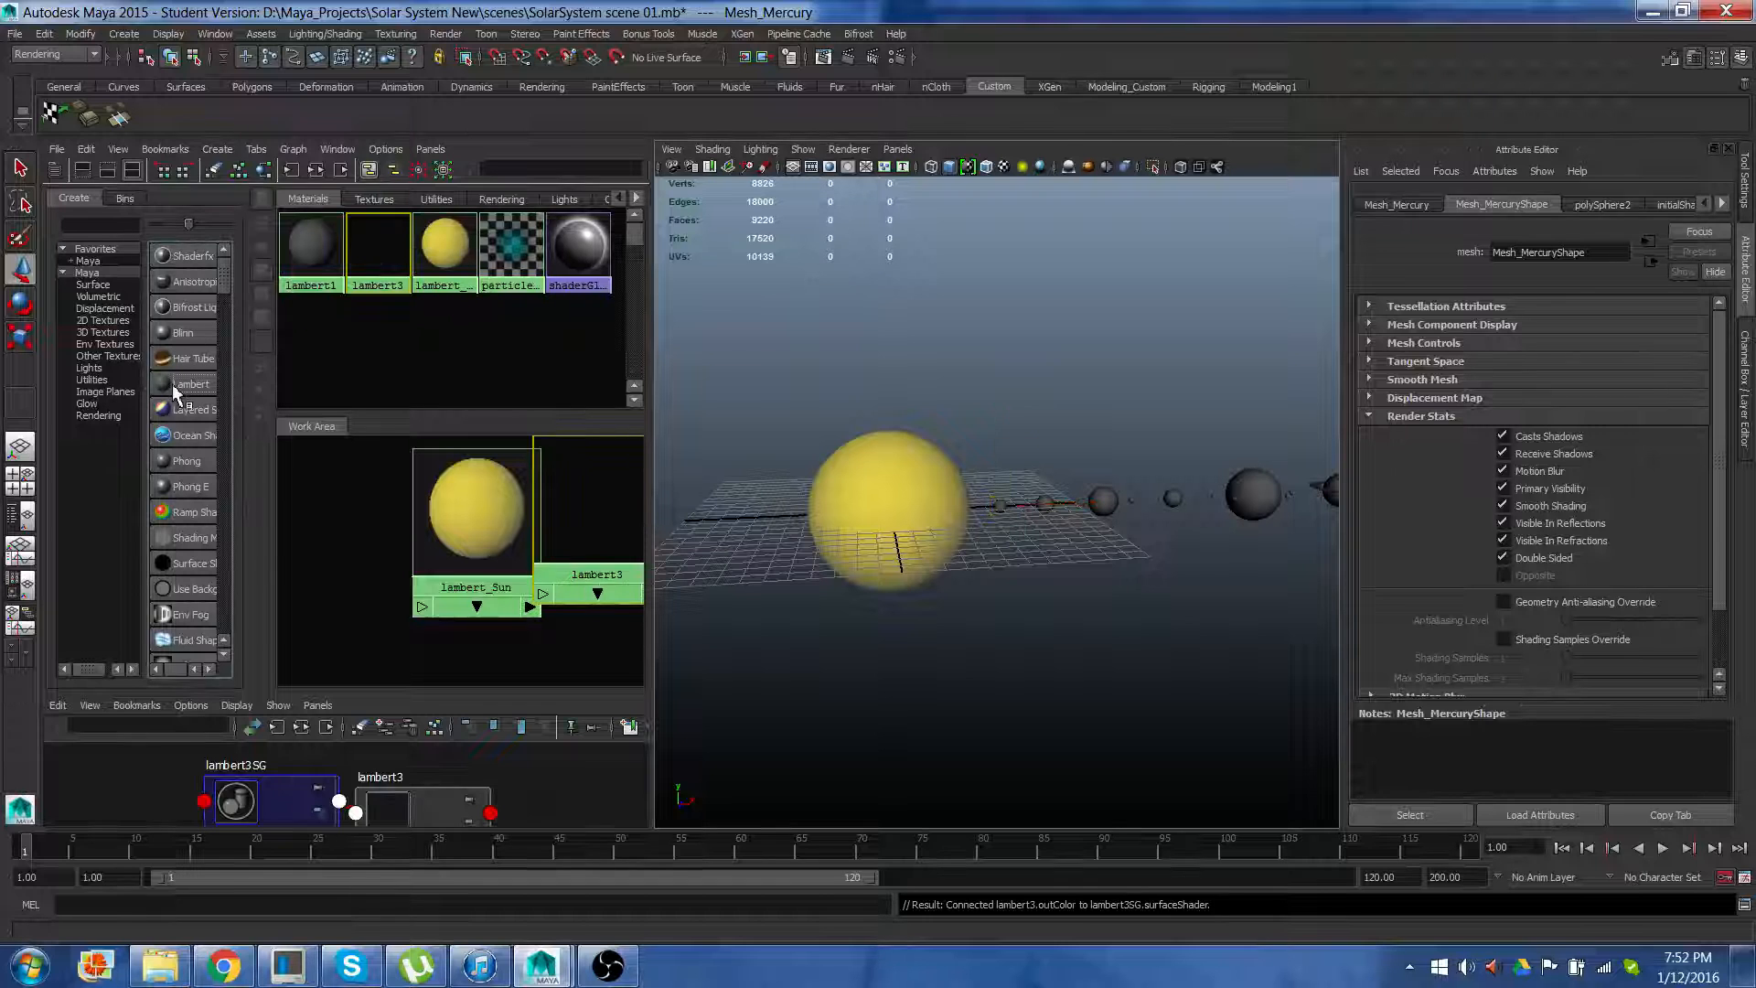
pyautogui.click(1553, 253)
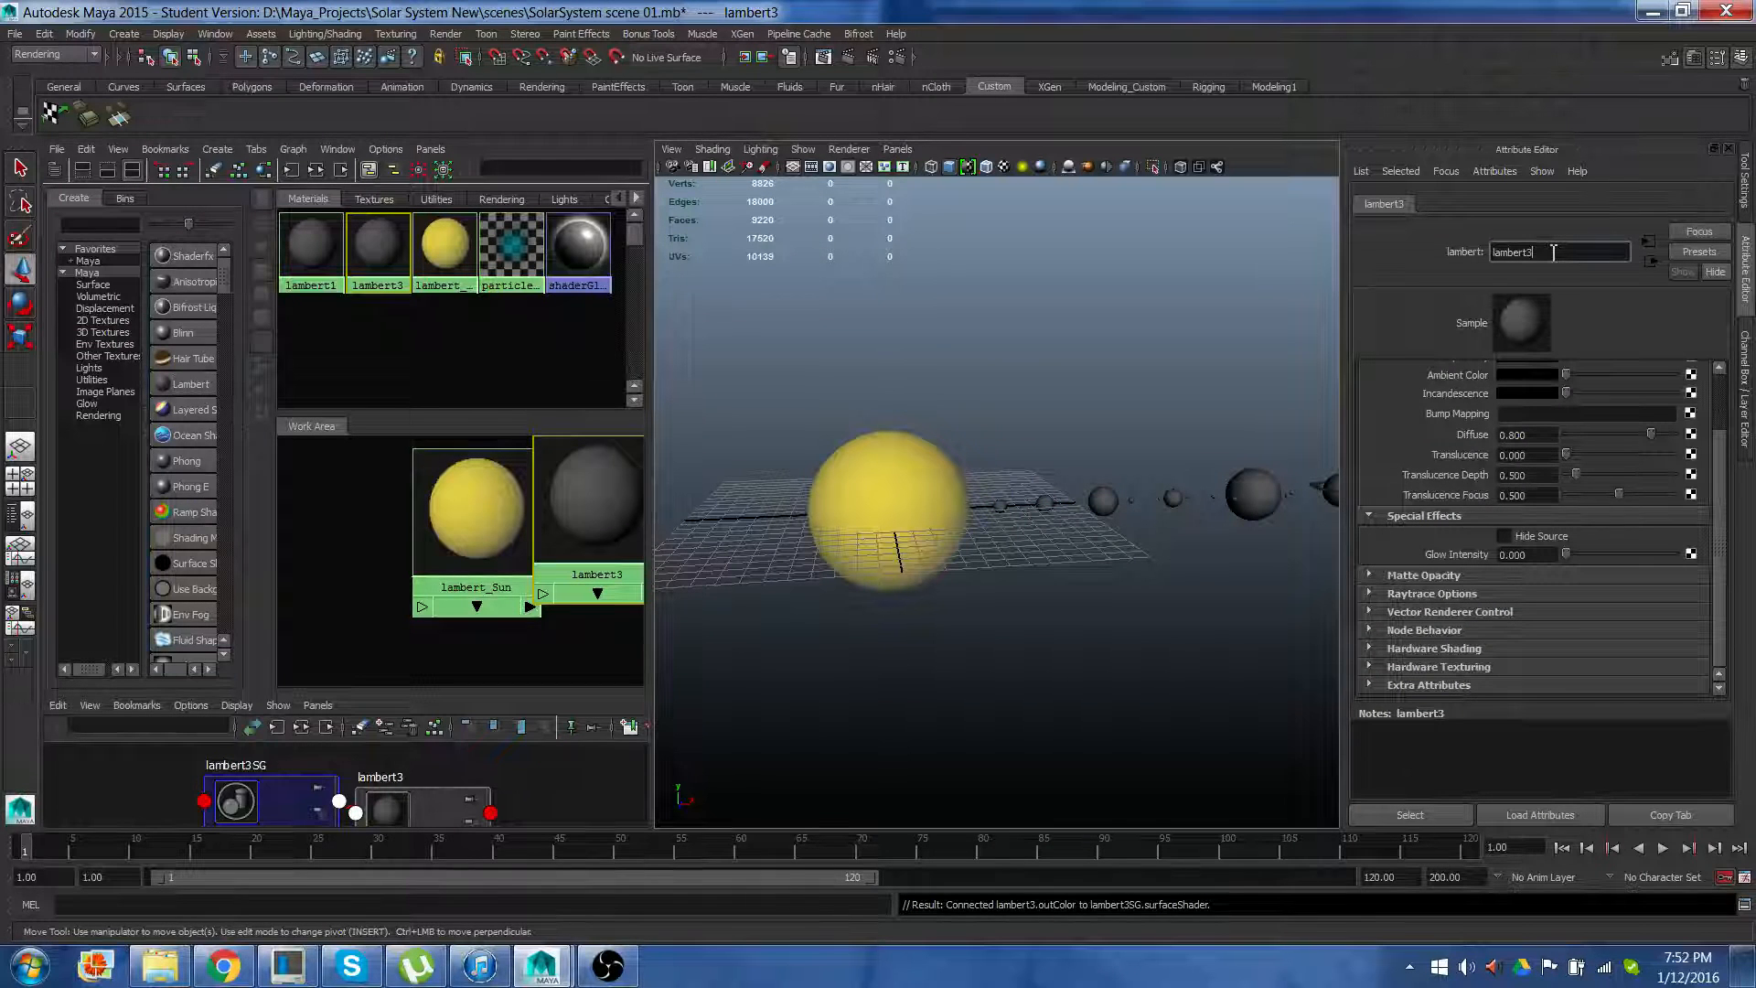
pyautogui.press('BackSpace')
pyautogui.write('_')
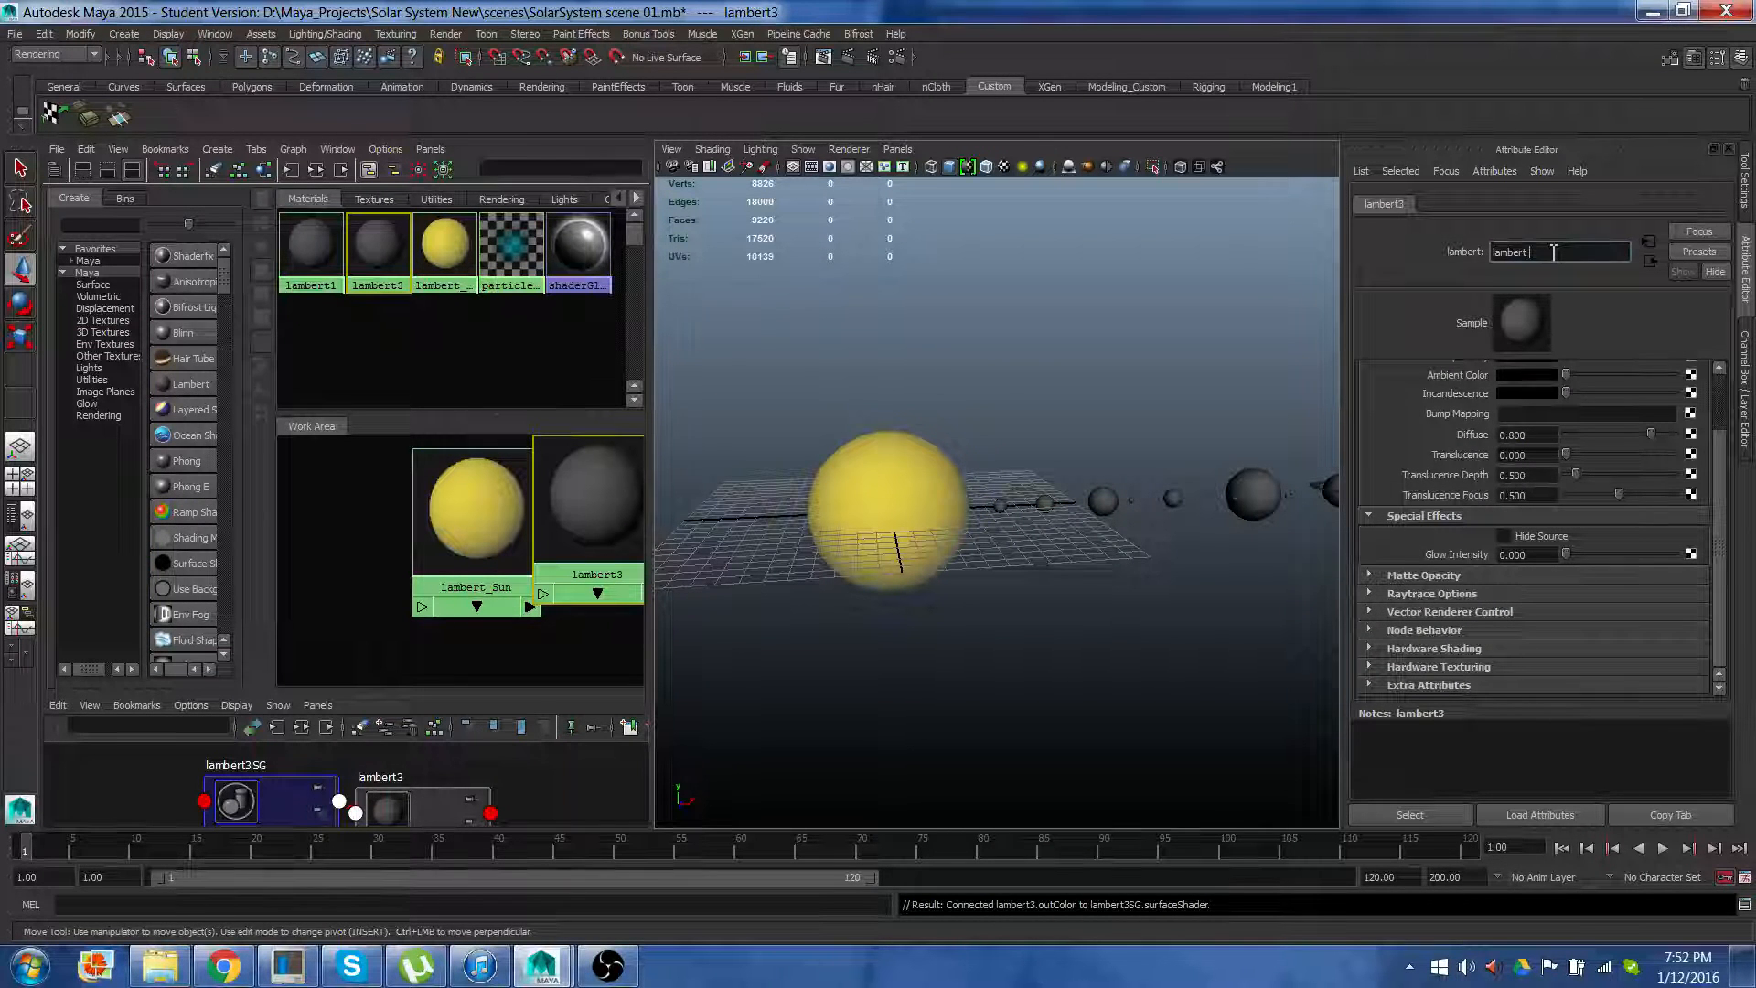
pyautogui.write('Mercury')
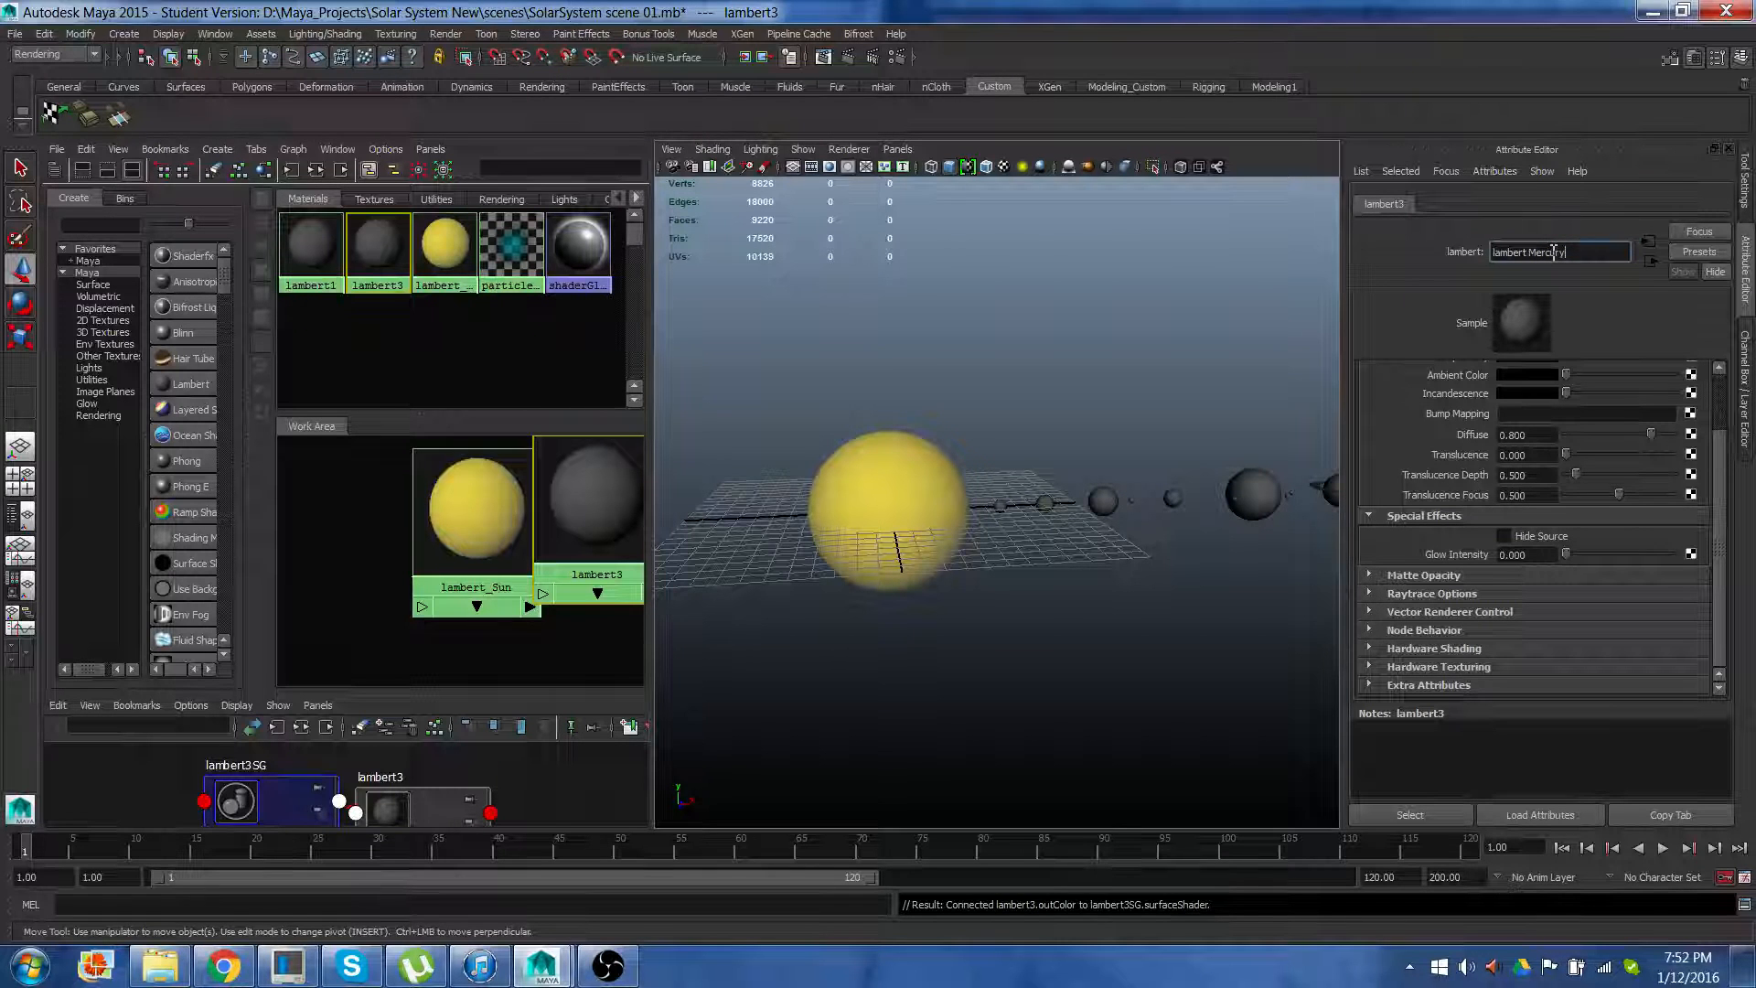
pyautogui.press('Return')
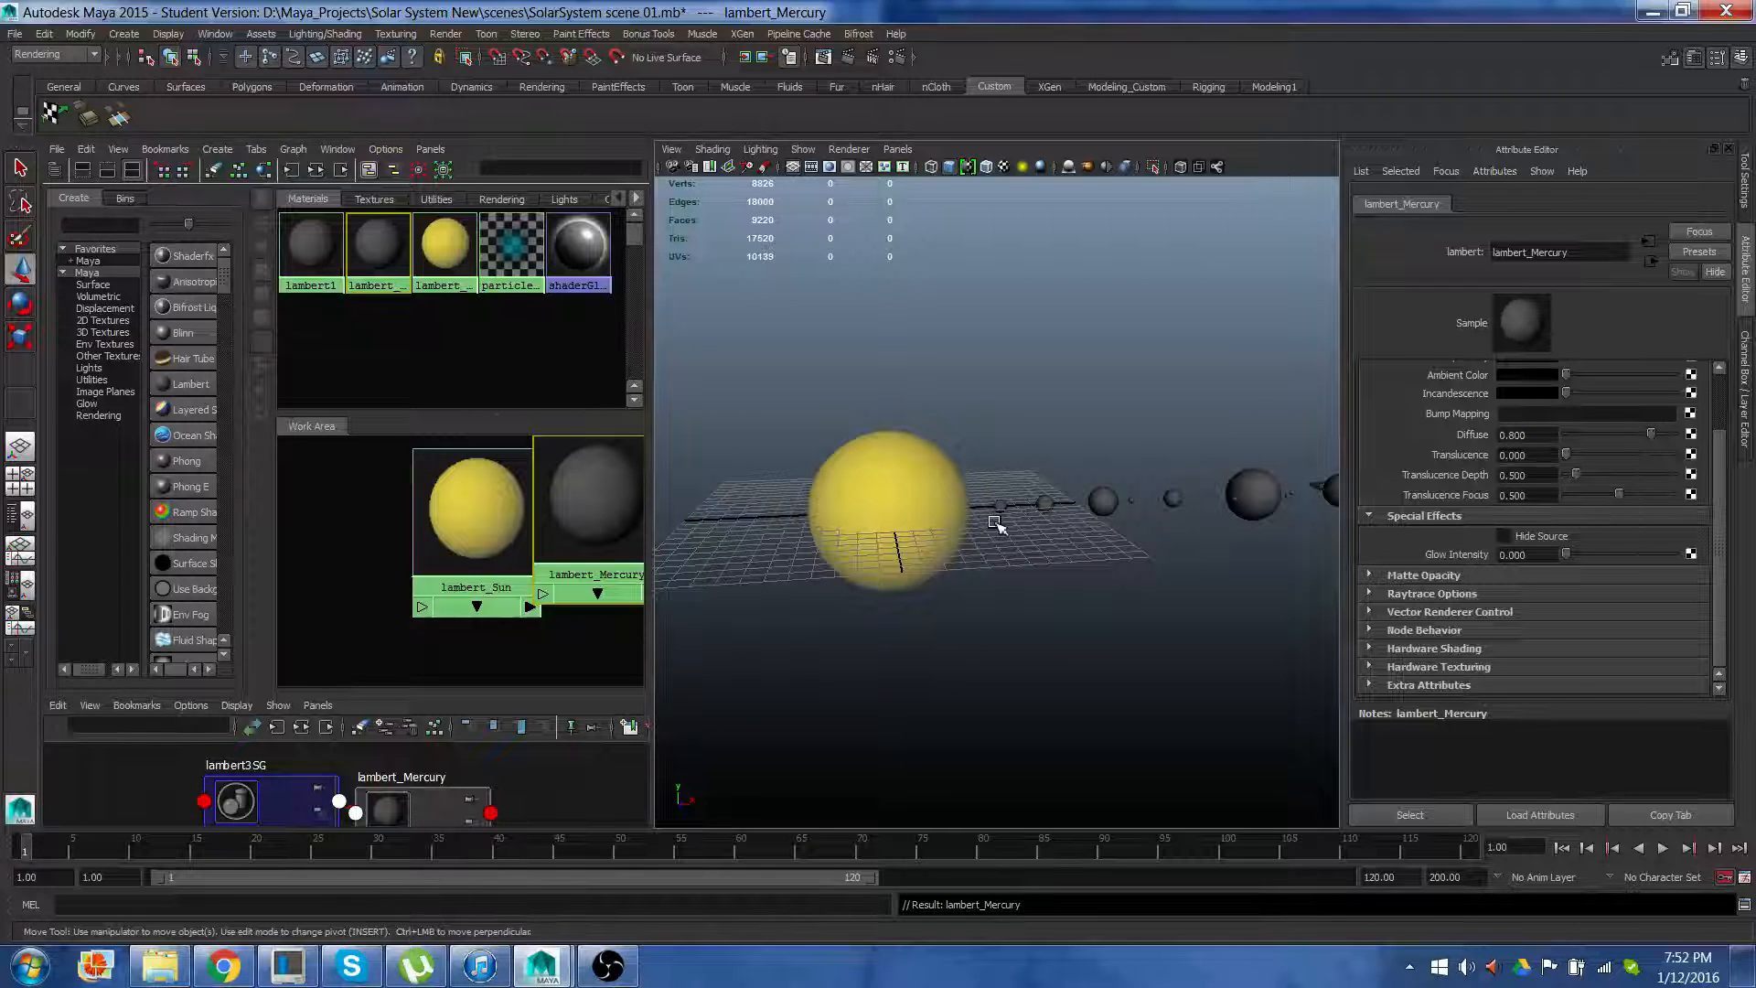
# Space out the two material swatches in the work area and assign lambert_Mercury to the small Mesh_Mercury sphere beside the sun
pyautogui.scroll(5, 997, 517)
pyautogui.keyDown('alt'); pyautogui.moveTo(1001, 510); pyautogui.dragTo(997, 564); pyautogui.keyUp('alt')
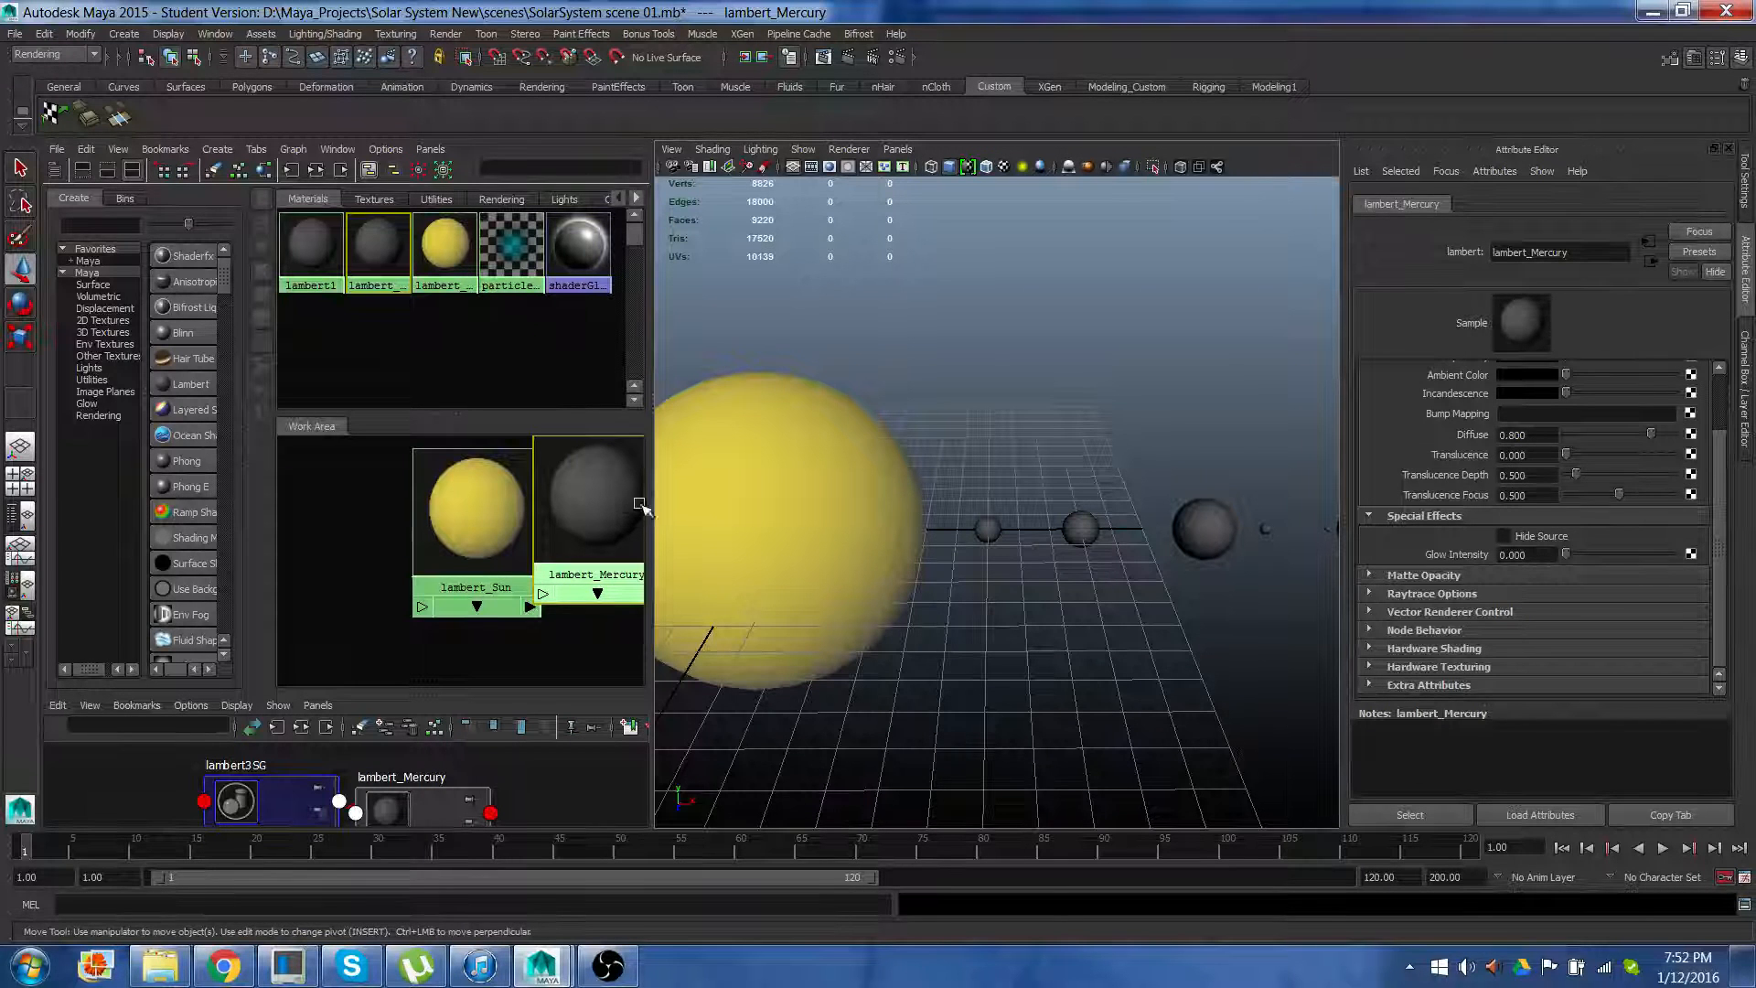
pyautogui.moveTo(474, 510); pyautogui.dragTo(349, 513)
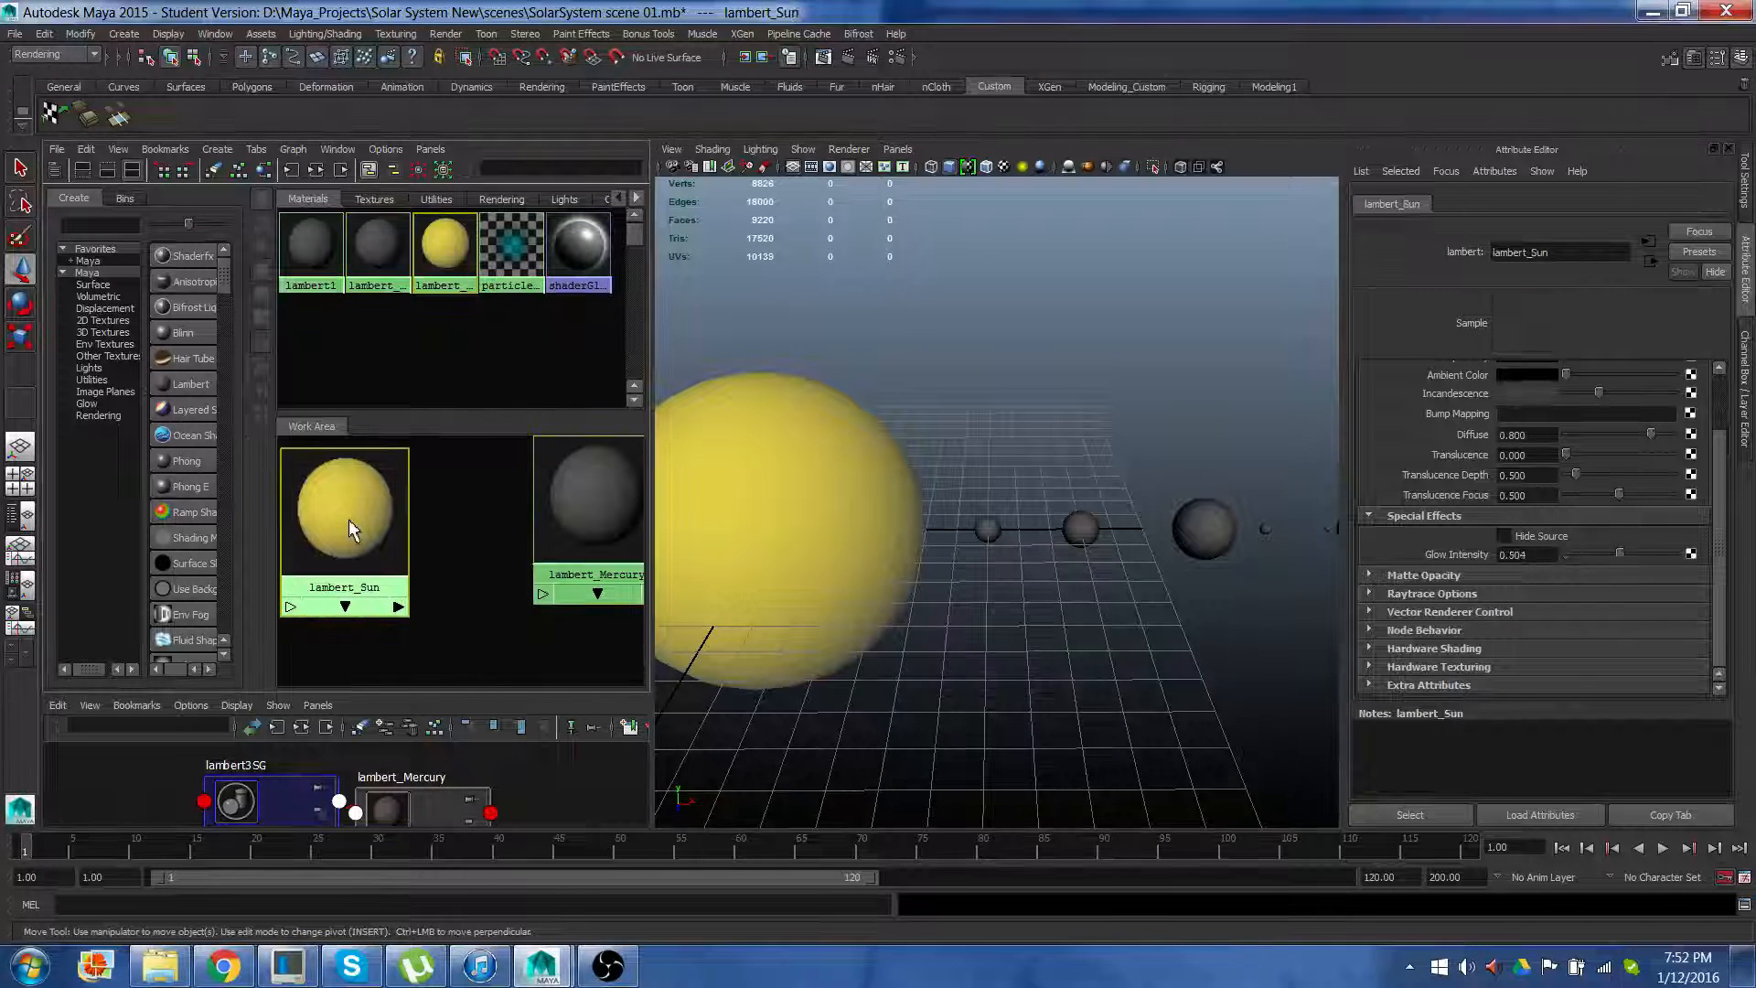
pyautogui.click(611, 529)
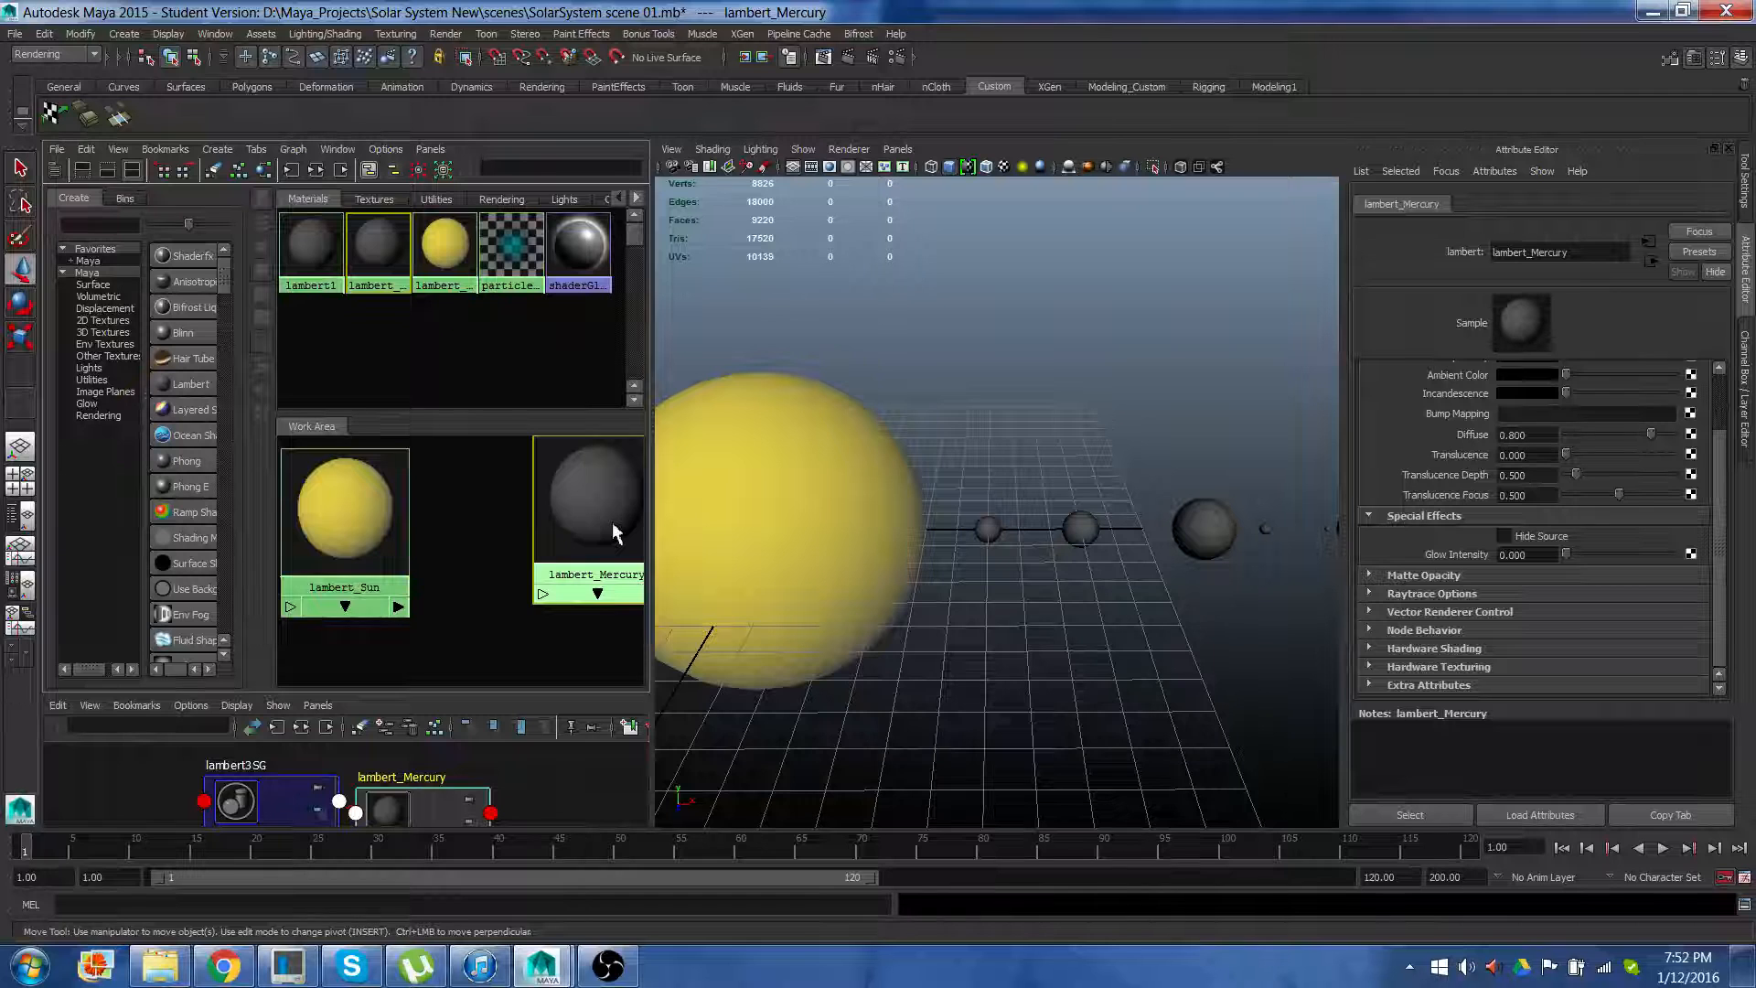
pyautogui.moveTo(619, 499); pyautogui.dragTo(589, 509)
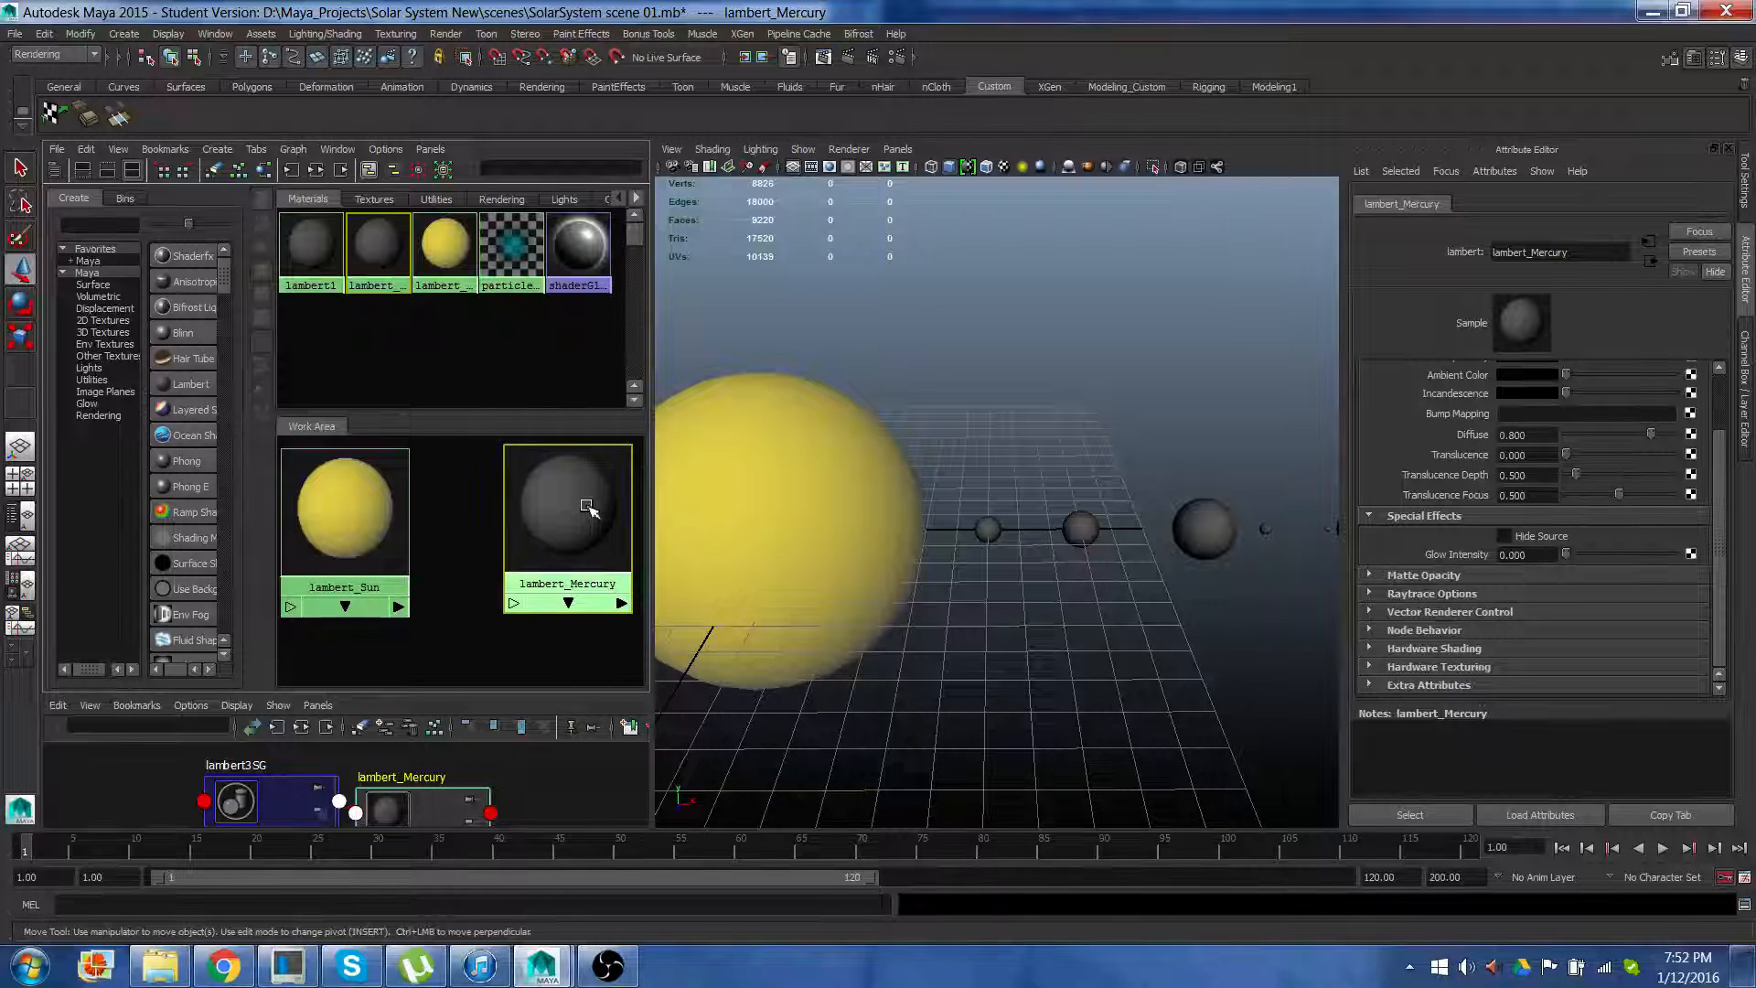
pyautogui.moveTo(586, 508); pyautogui.dragTo(994, 534, button='middle')
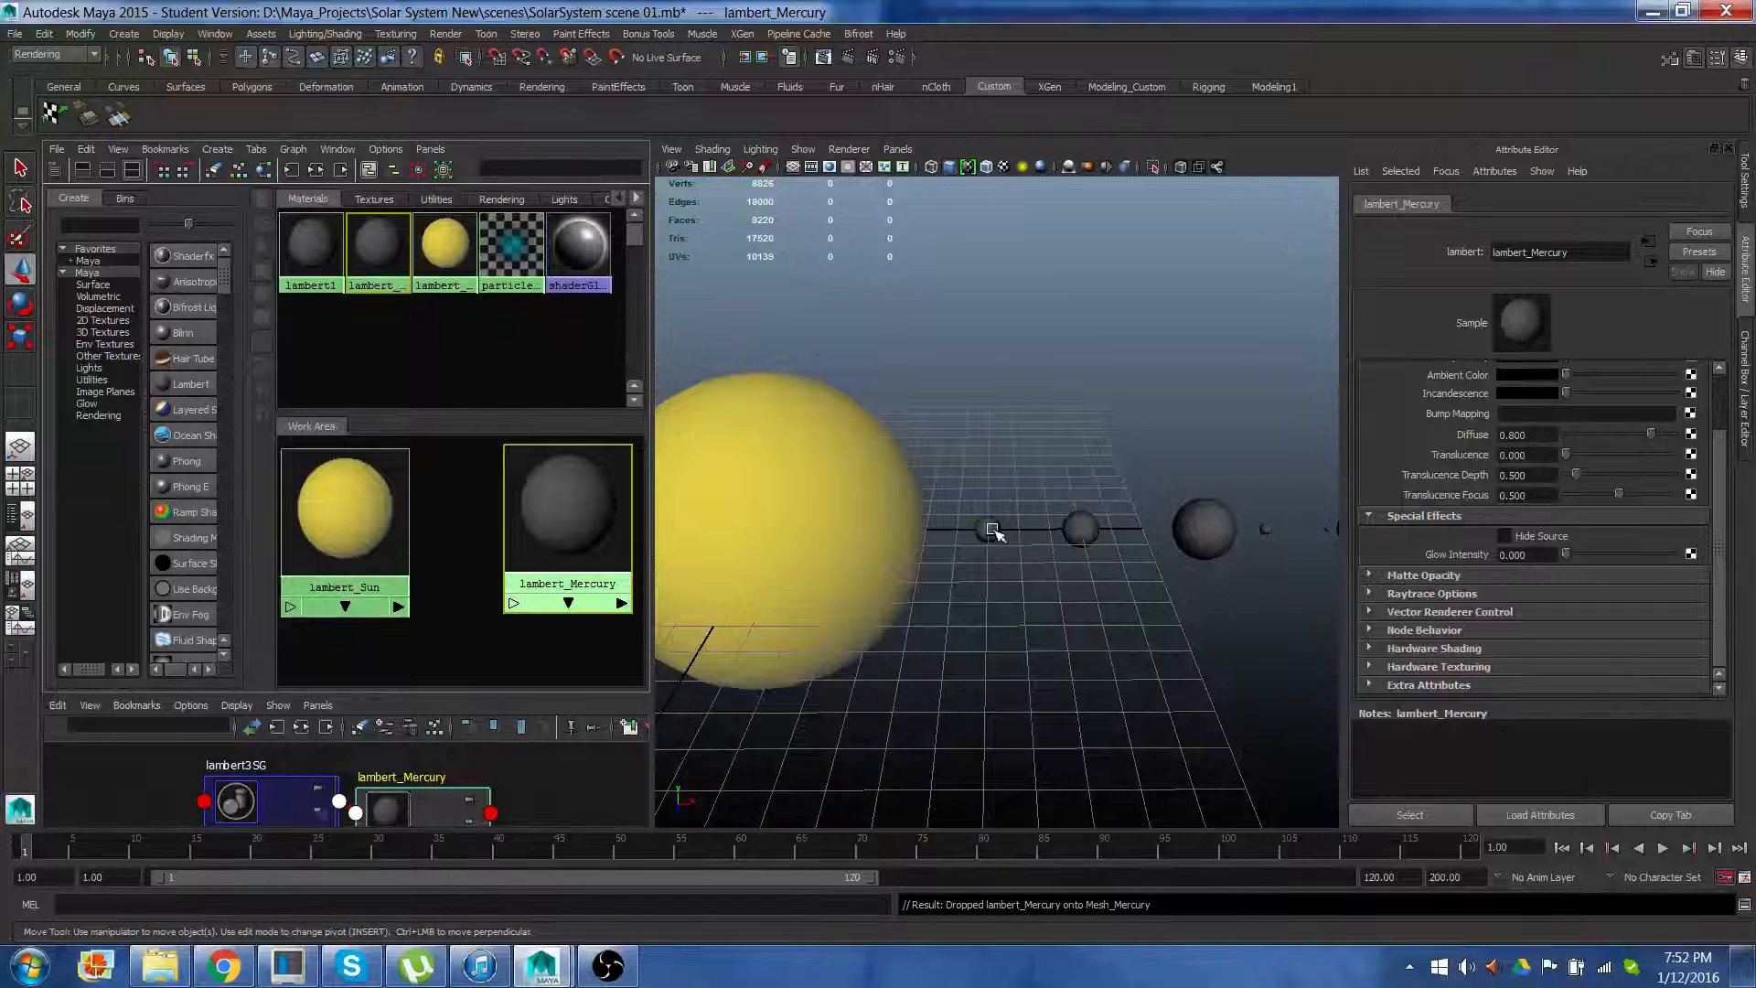
pyautogui.click(990, 531)
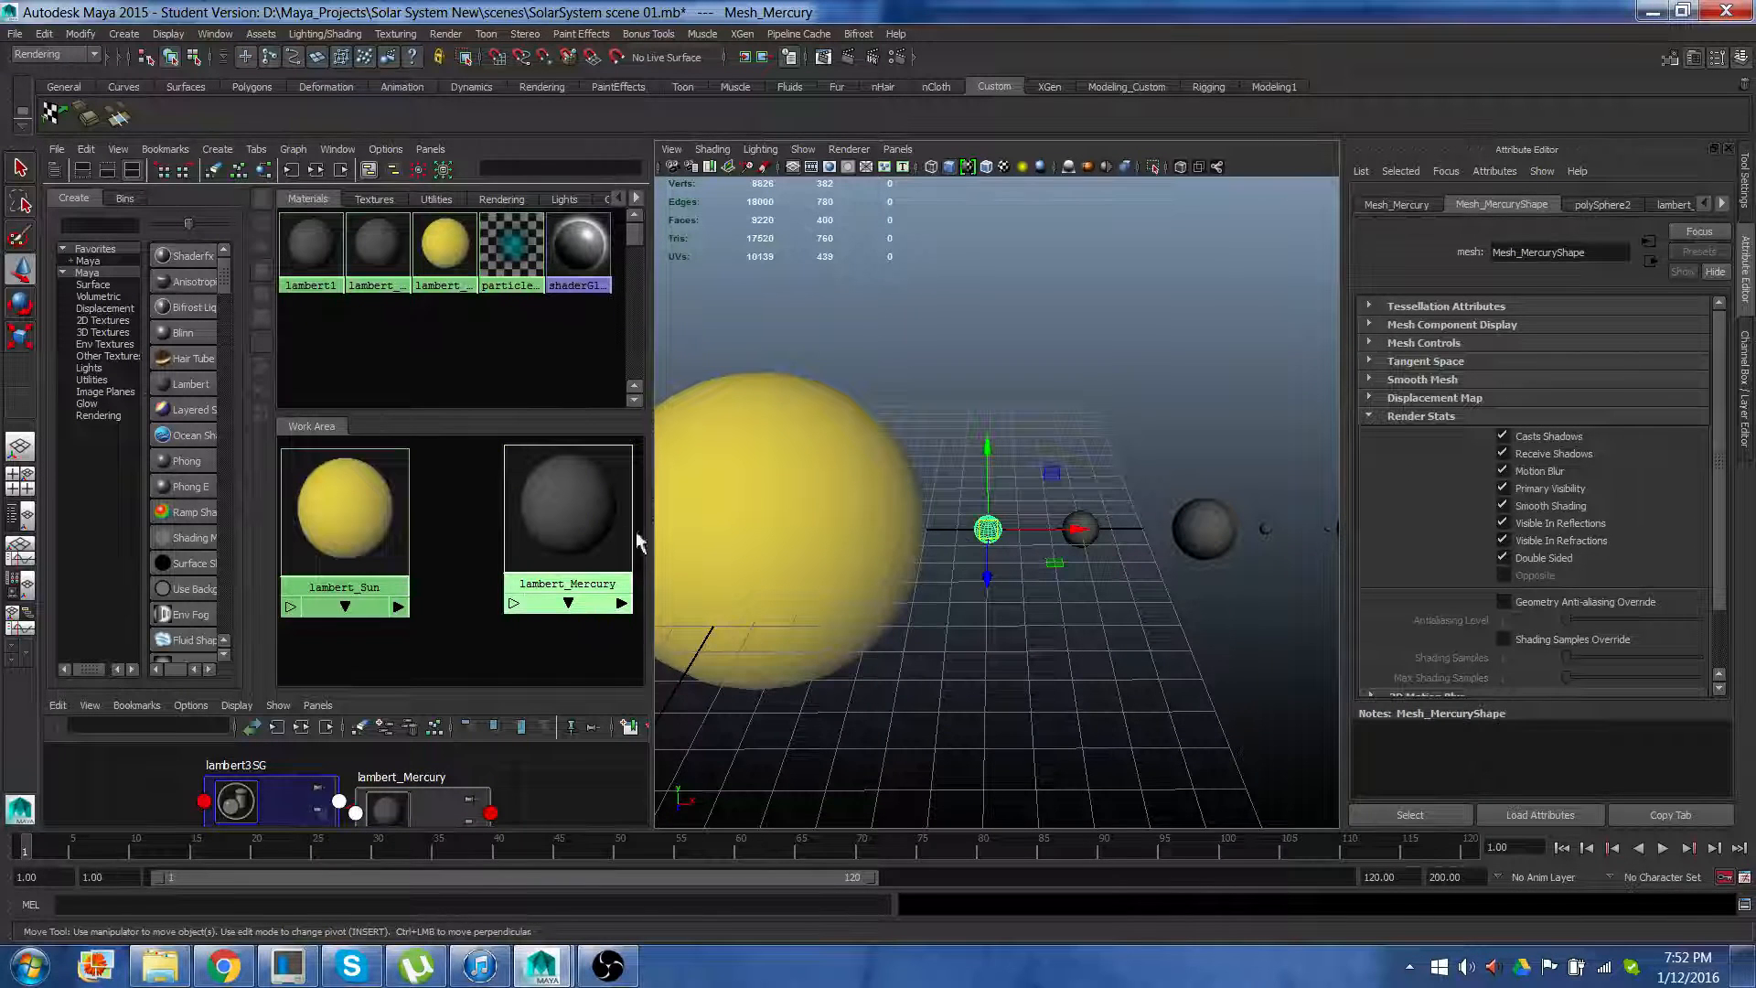
# Set the lambert_Mercury material's color to a muted dark reddish brown
pyautogui.click(584, 533)
pyautogui.scroll(8, 897, 545)
pyautogui.keyDown('alt'); pyautogui.moveTo(950, 587); pyautogui.dragTo(956, 573); pyautogui.keyUp('alt')
pyautogui.scroll(2, 1426, 485)
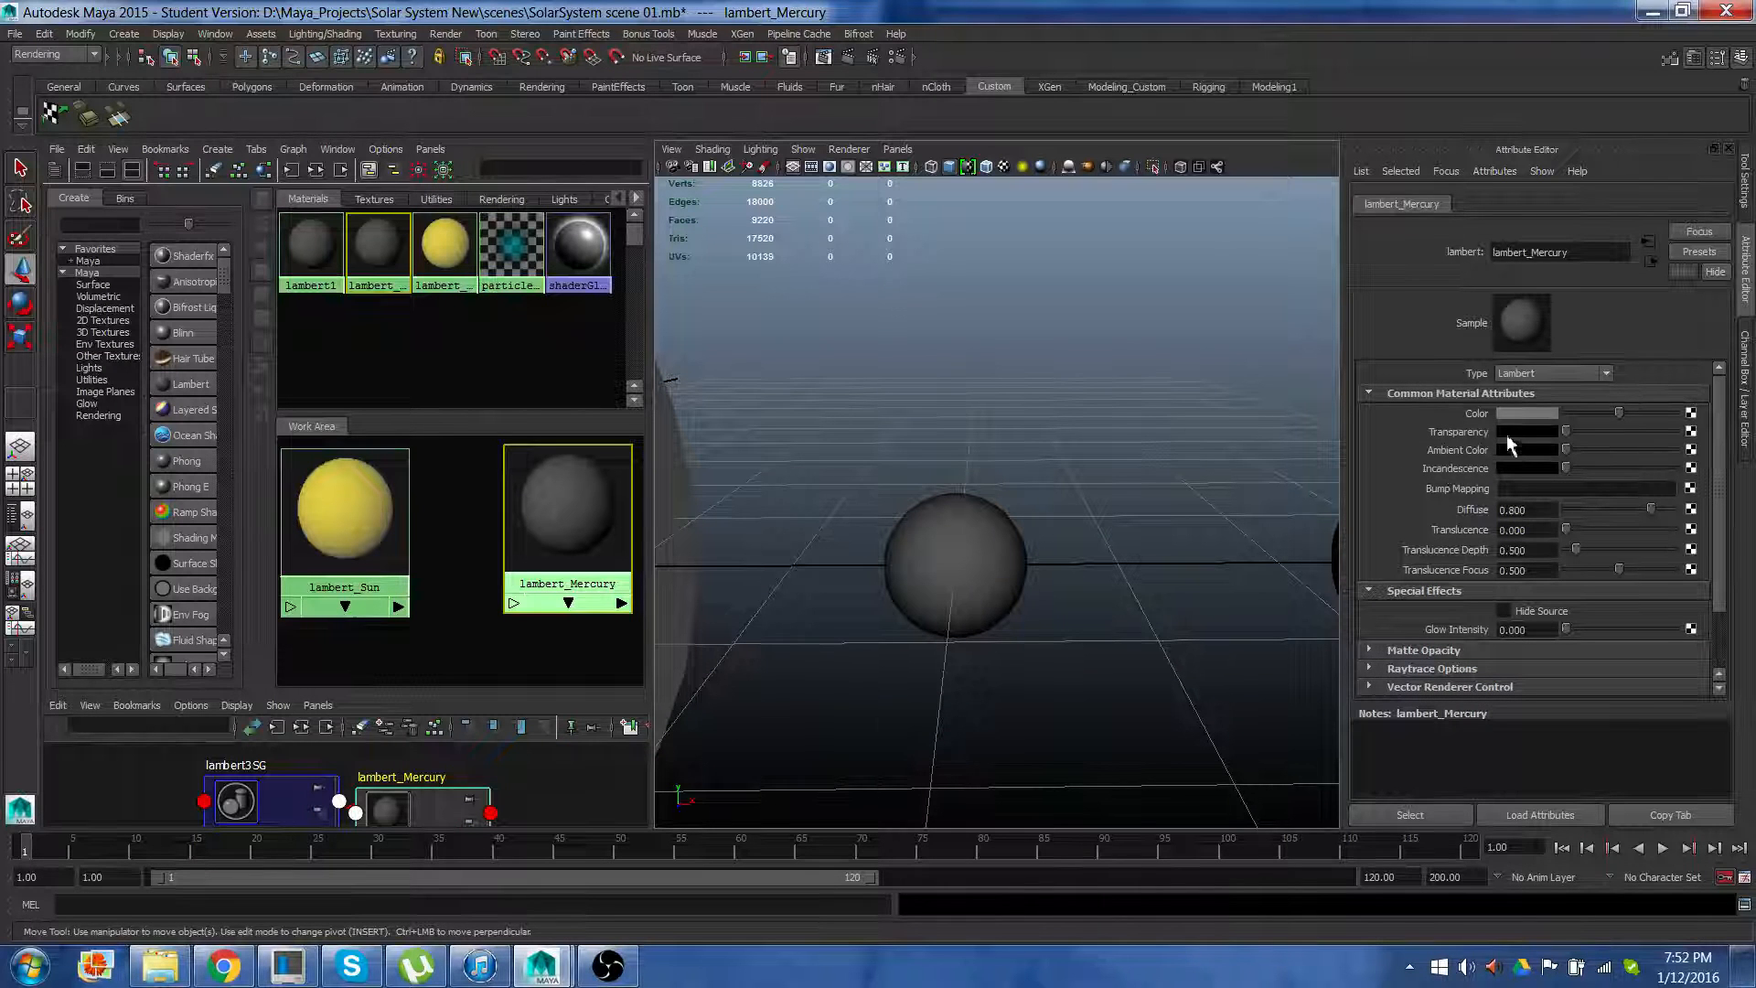
pyautogui.click(1547, 413)
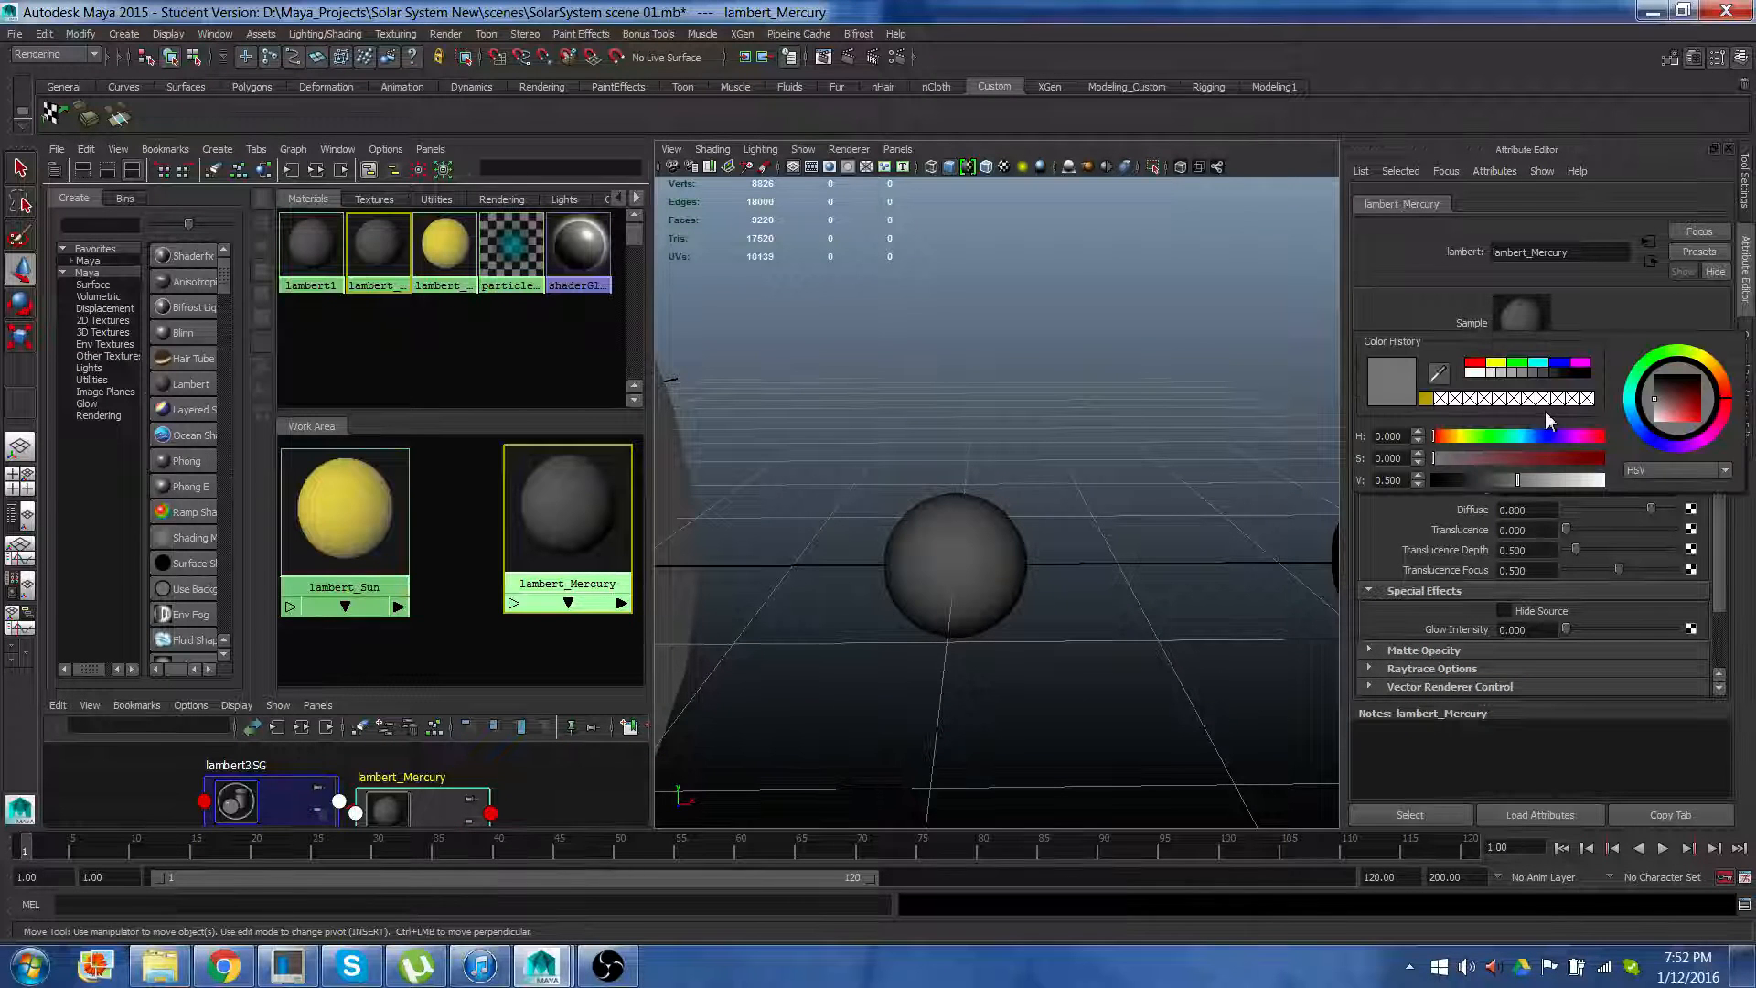
pyautogui.moveTo(1517, 467); pyautogui.dragTo(1513, 465)
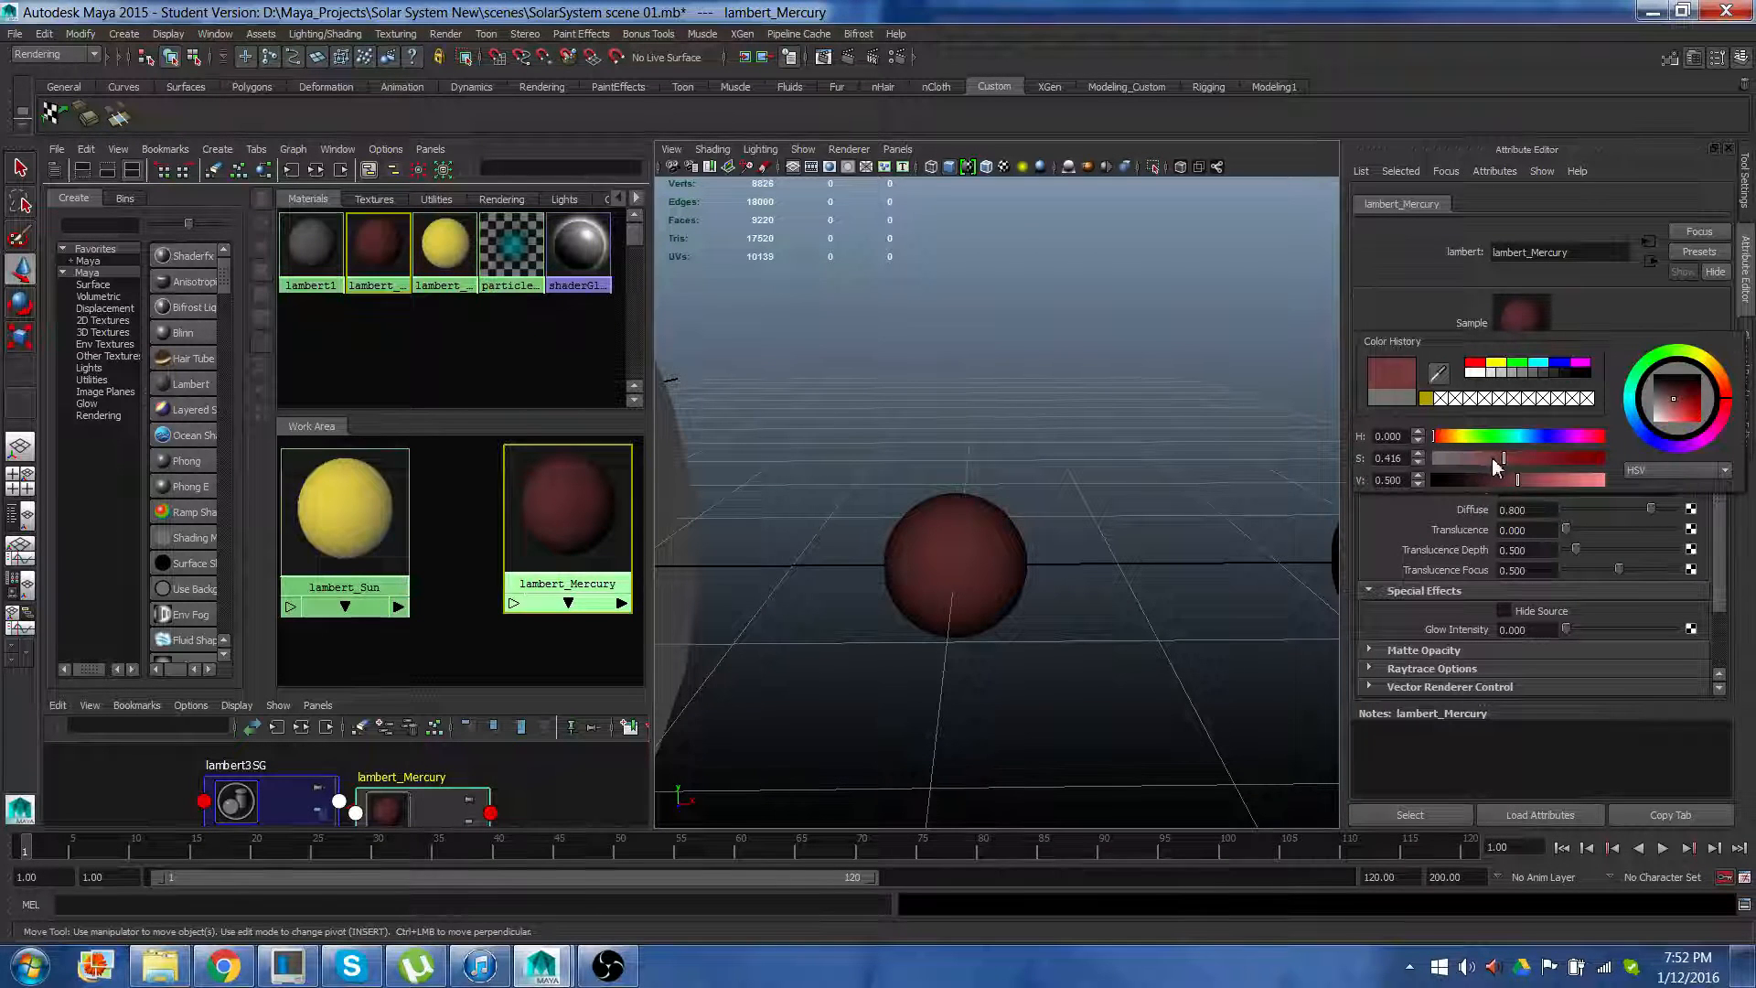
pyautogui.click(1493, 460)
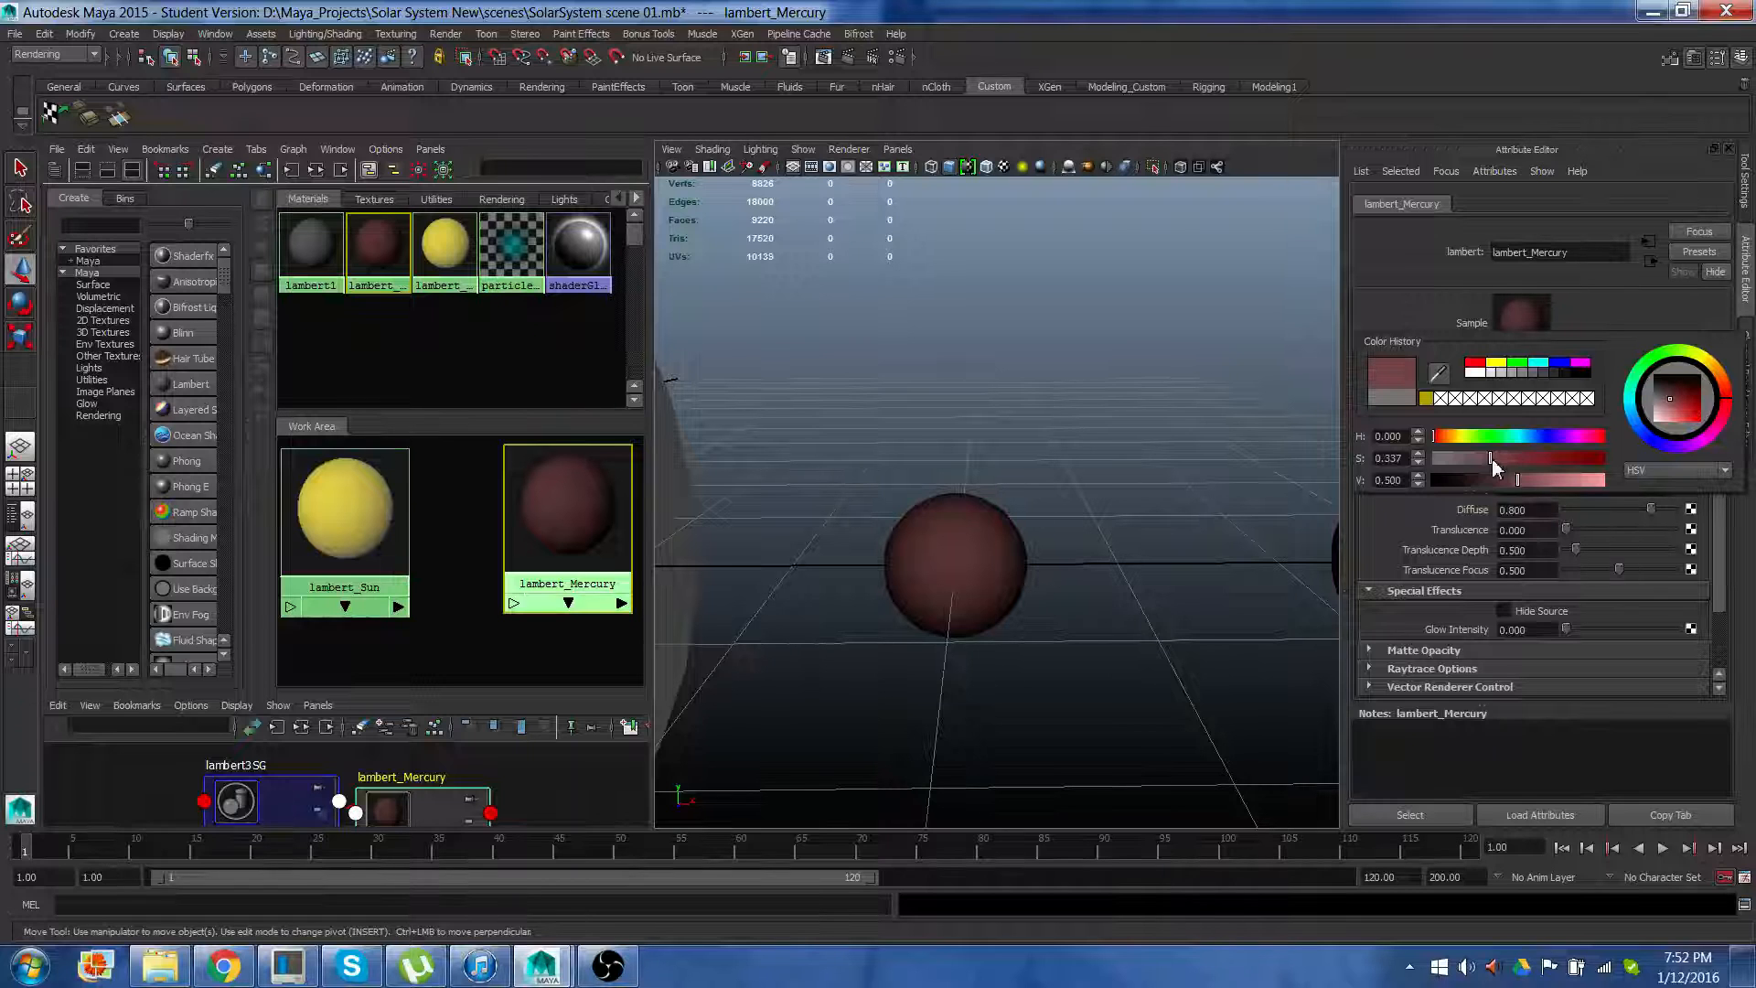
pyautogui.moveTo(1661, 393); pyautogui.dragTo(1666, 393)
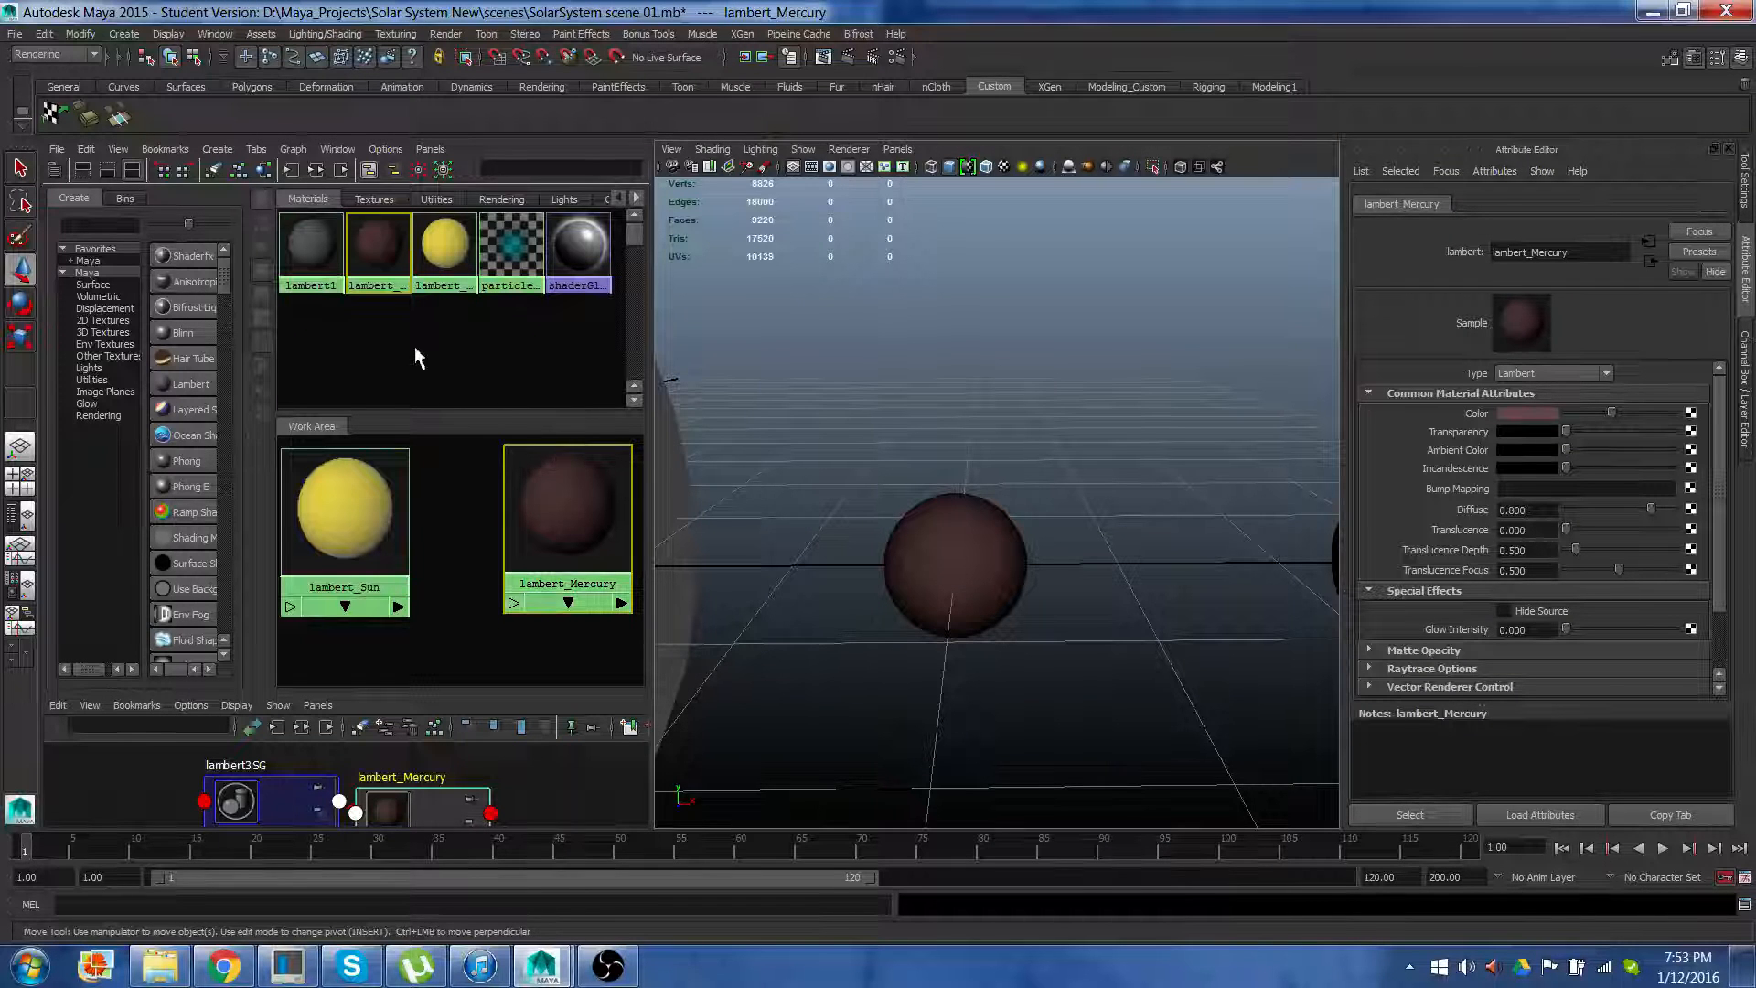
# Create a new Lambert material for Venus and rename it lambert_Venus
pyautogui.click(189, 381)
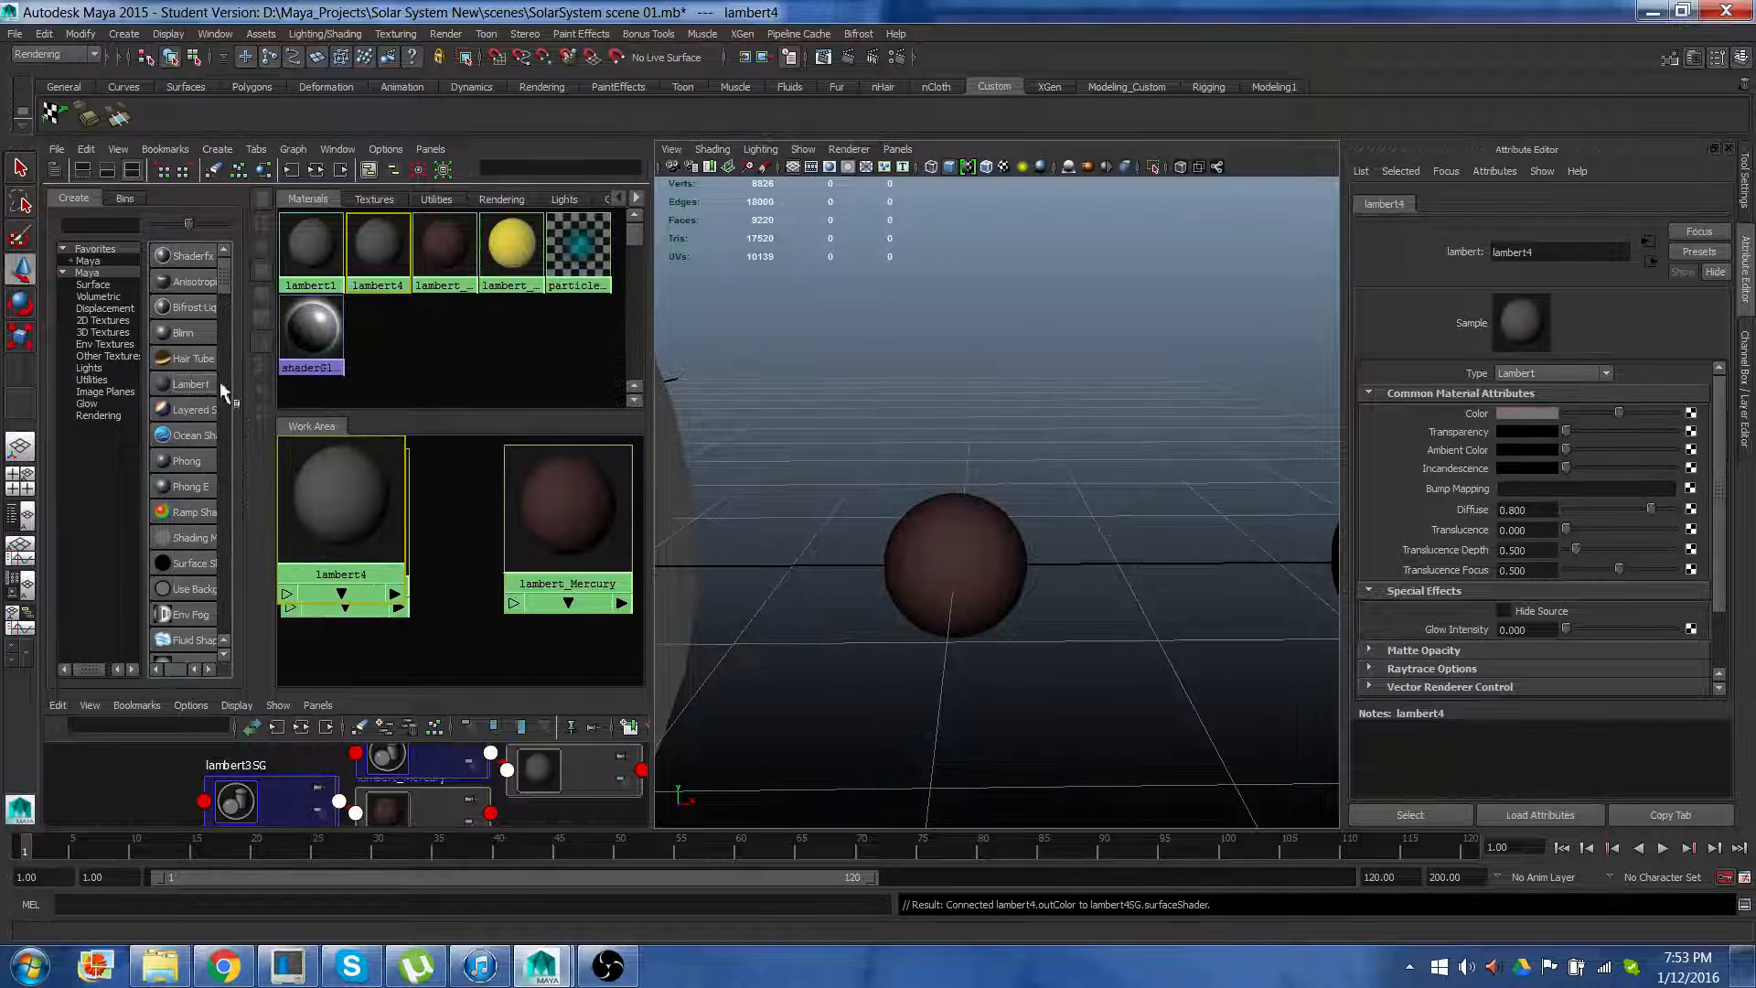
pyautogui.click(1537, 251)
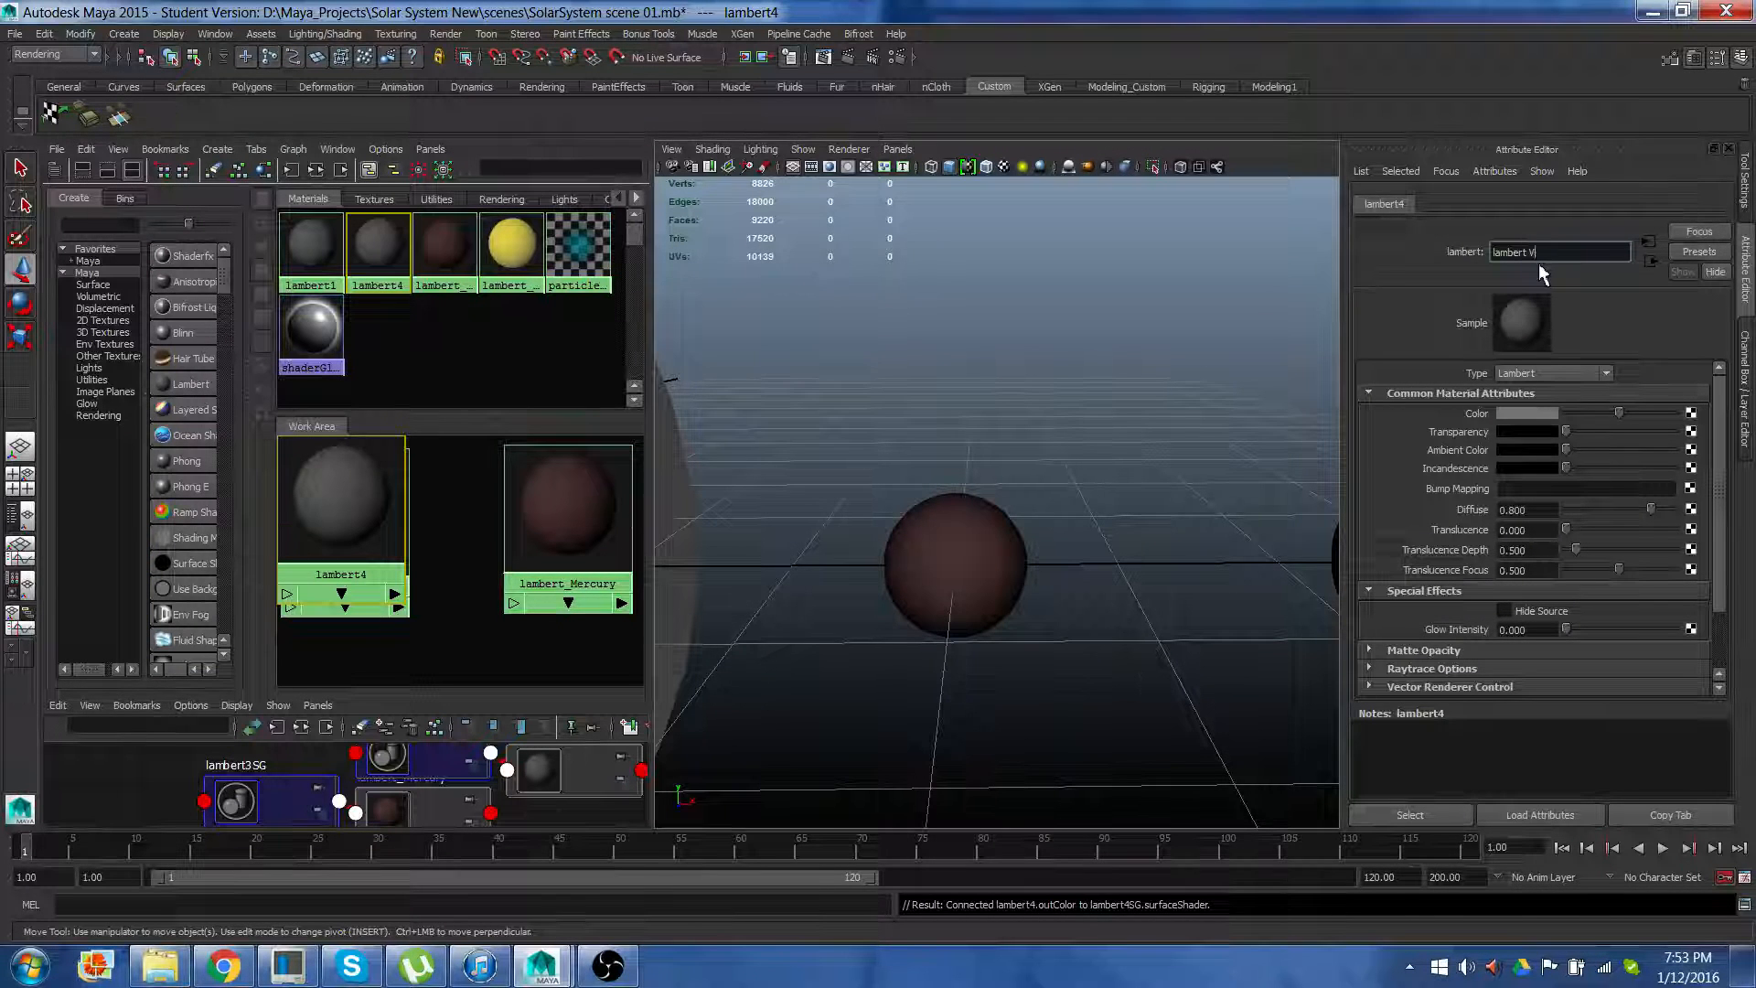
pyautogui.write('Venus')
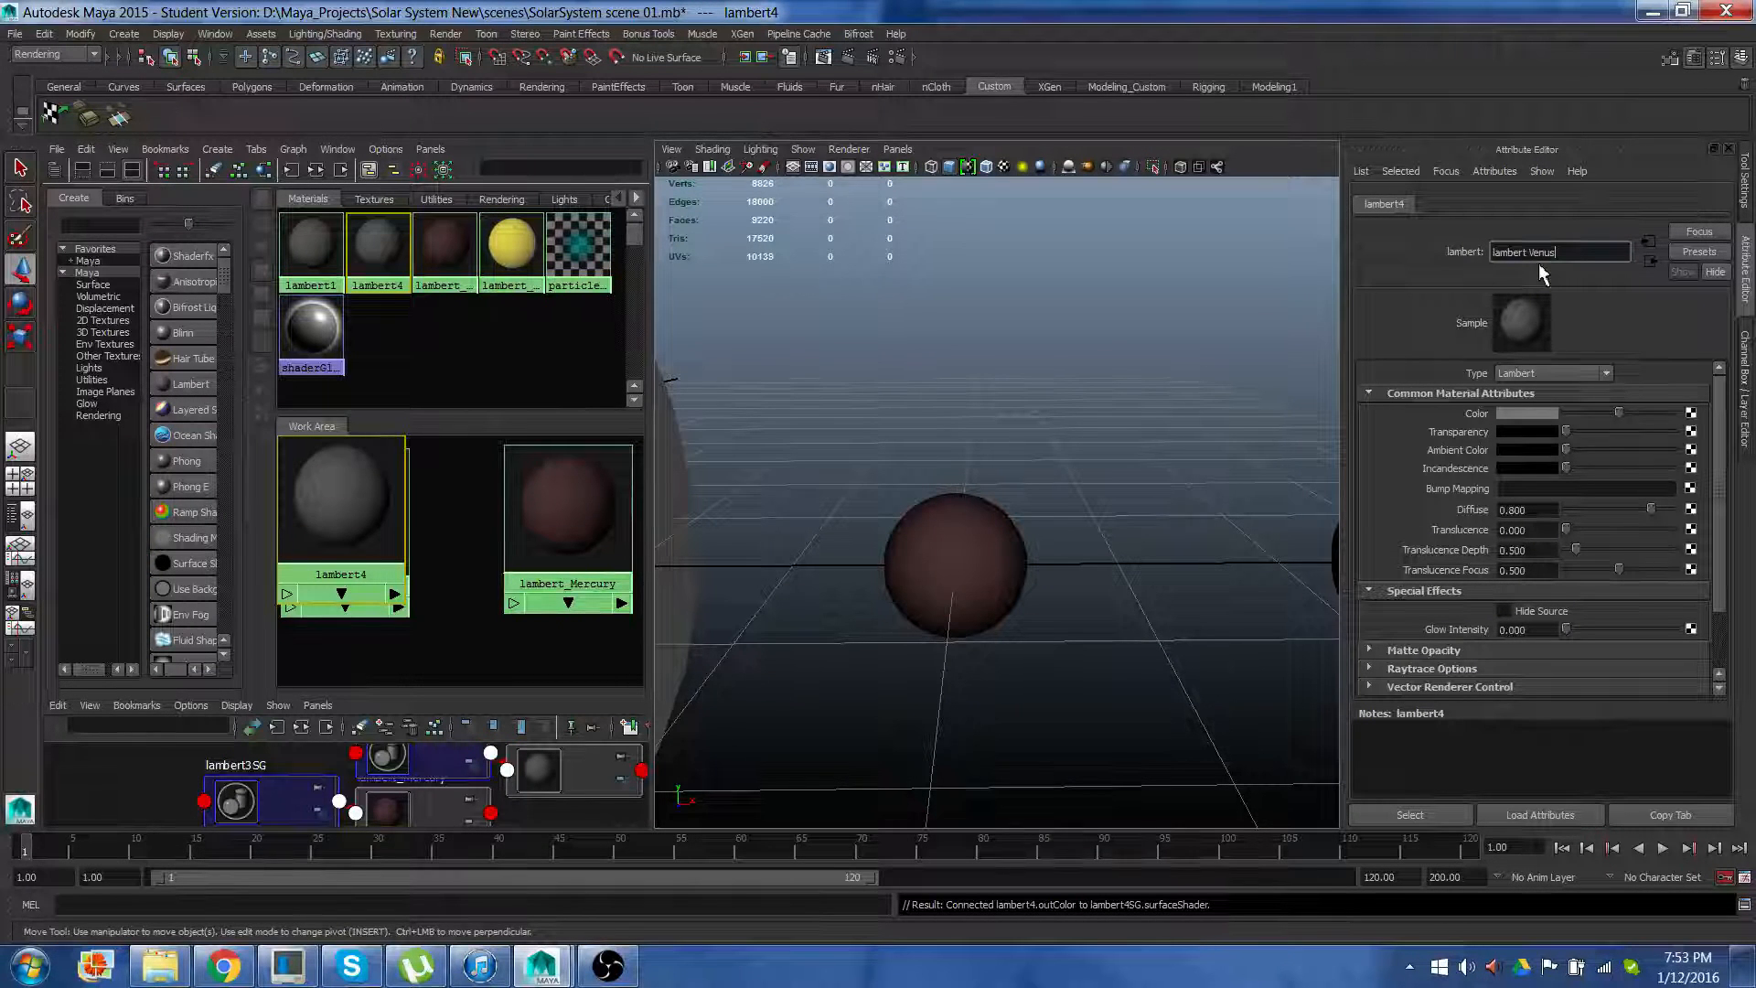
pyautogui.press('Return')
# Move the lambert_Venus swatch clear in the work area and assign the material to the Mesh_Venus sphere next to Mercury
pyautogui.scroll(-3, 1098, 619)
pyautogui.scroll(-3, 1099, 618)
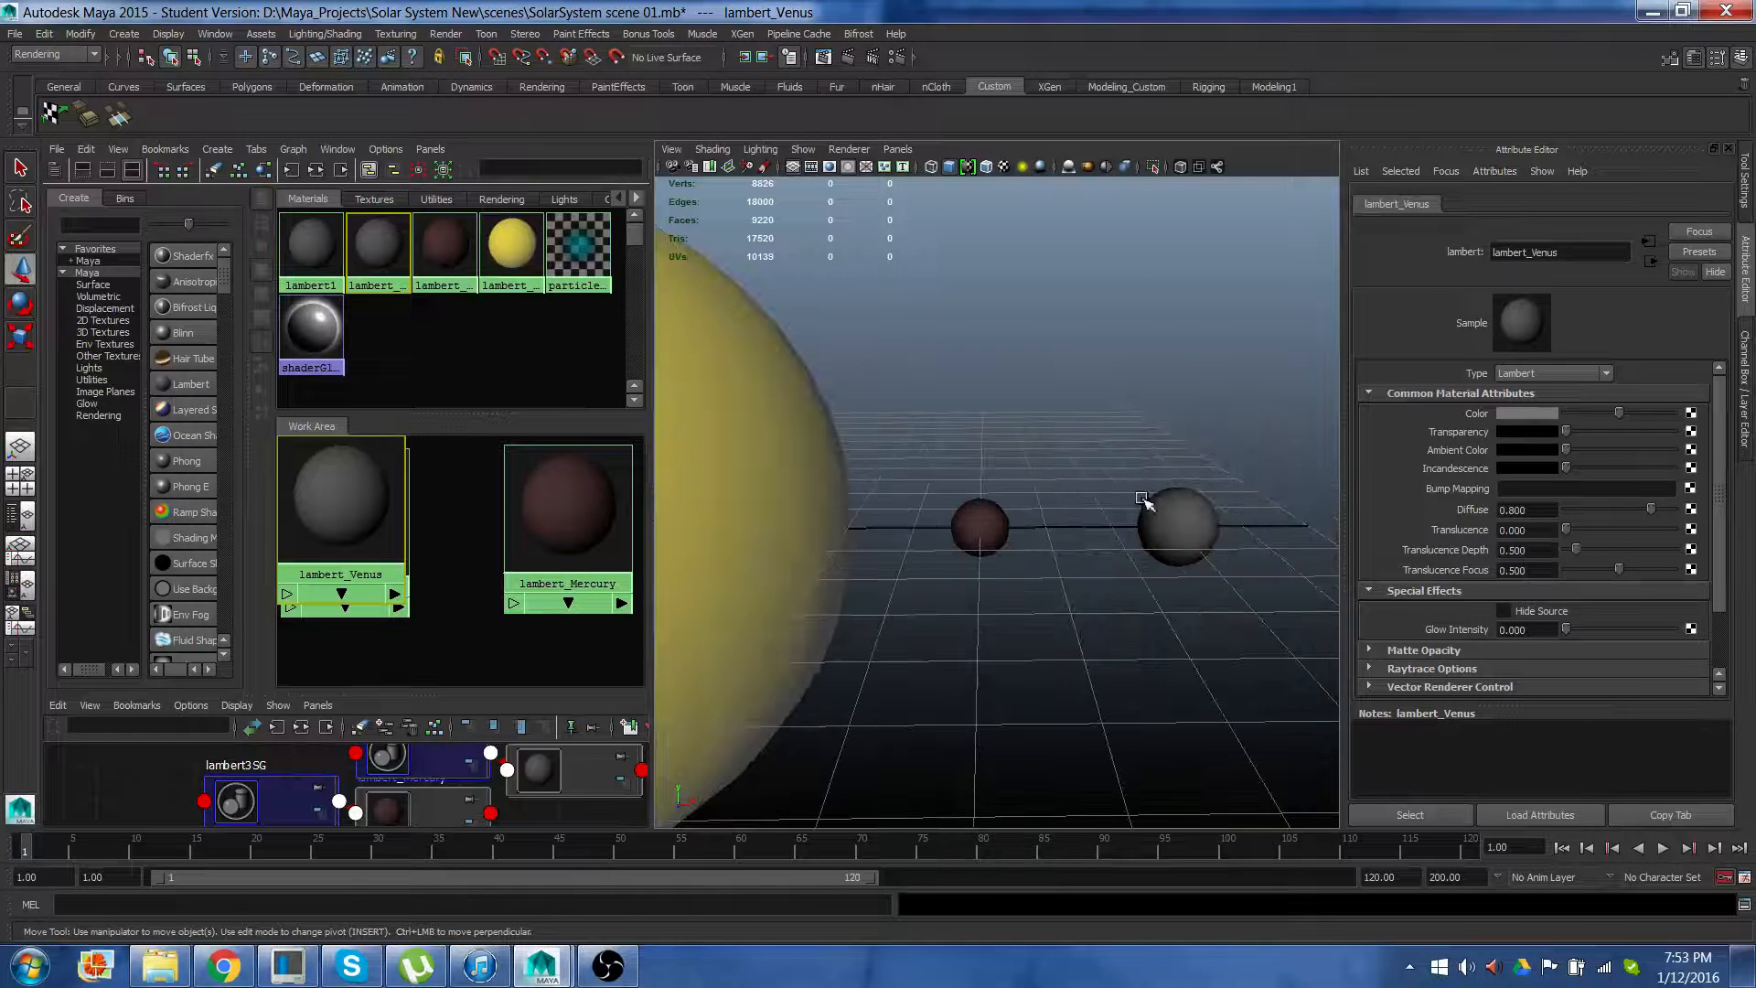
pyautogui.keyDown('alt'); pyautogui.moveTo(1144, 503); pyautogui.dragTo(1041, 516, button='middle'); pyautogui.keyUp('alt')
pyautogui.moveTo(344, 540); pyautogui.dragTo(398, 560)
pyautogui.moveTo(402, 553)
pyautogui.mouseDown(button='middle')
pyautogui.moveTo(568, 580)
pyautogui.moveTo(1080, 555)
pyautogui.mouseUp(button='middle')
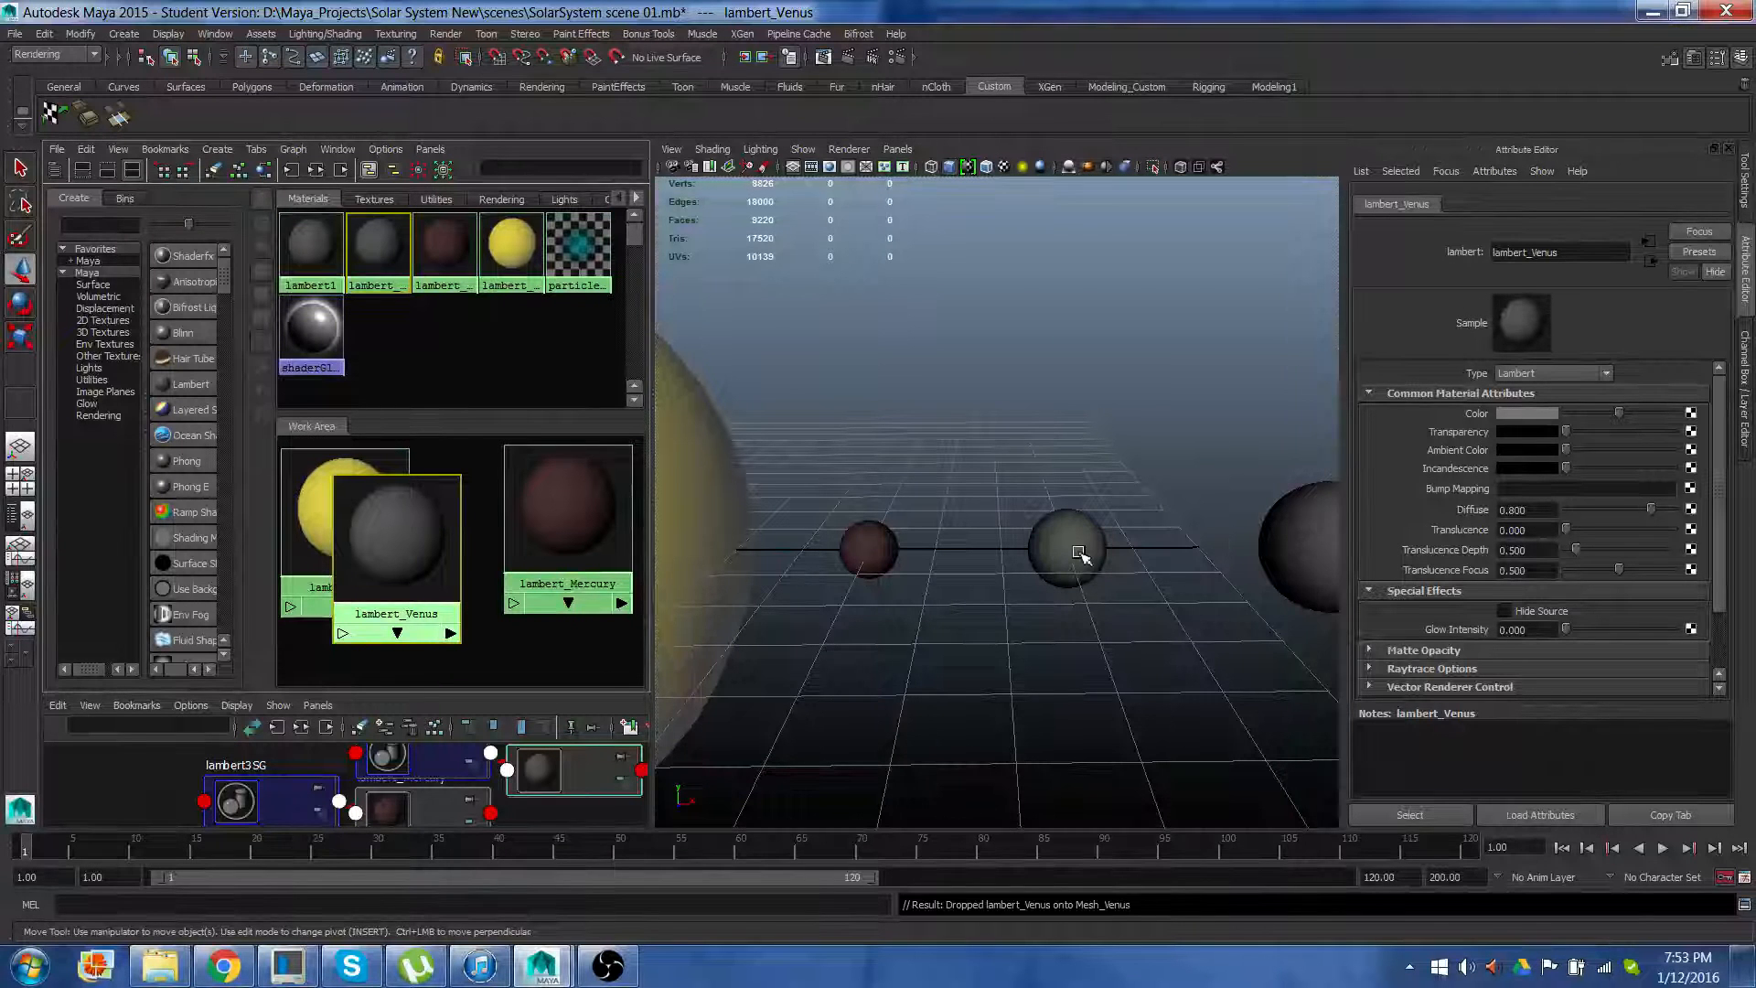
pyautogui.click(1079, 553)
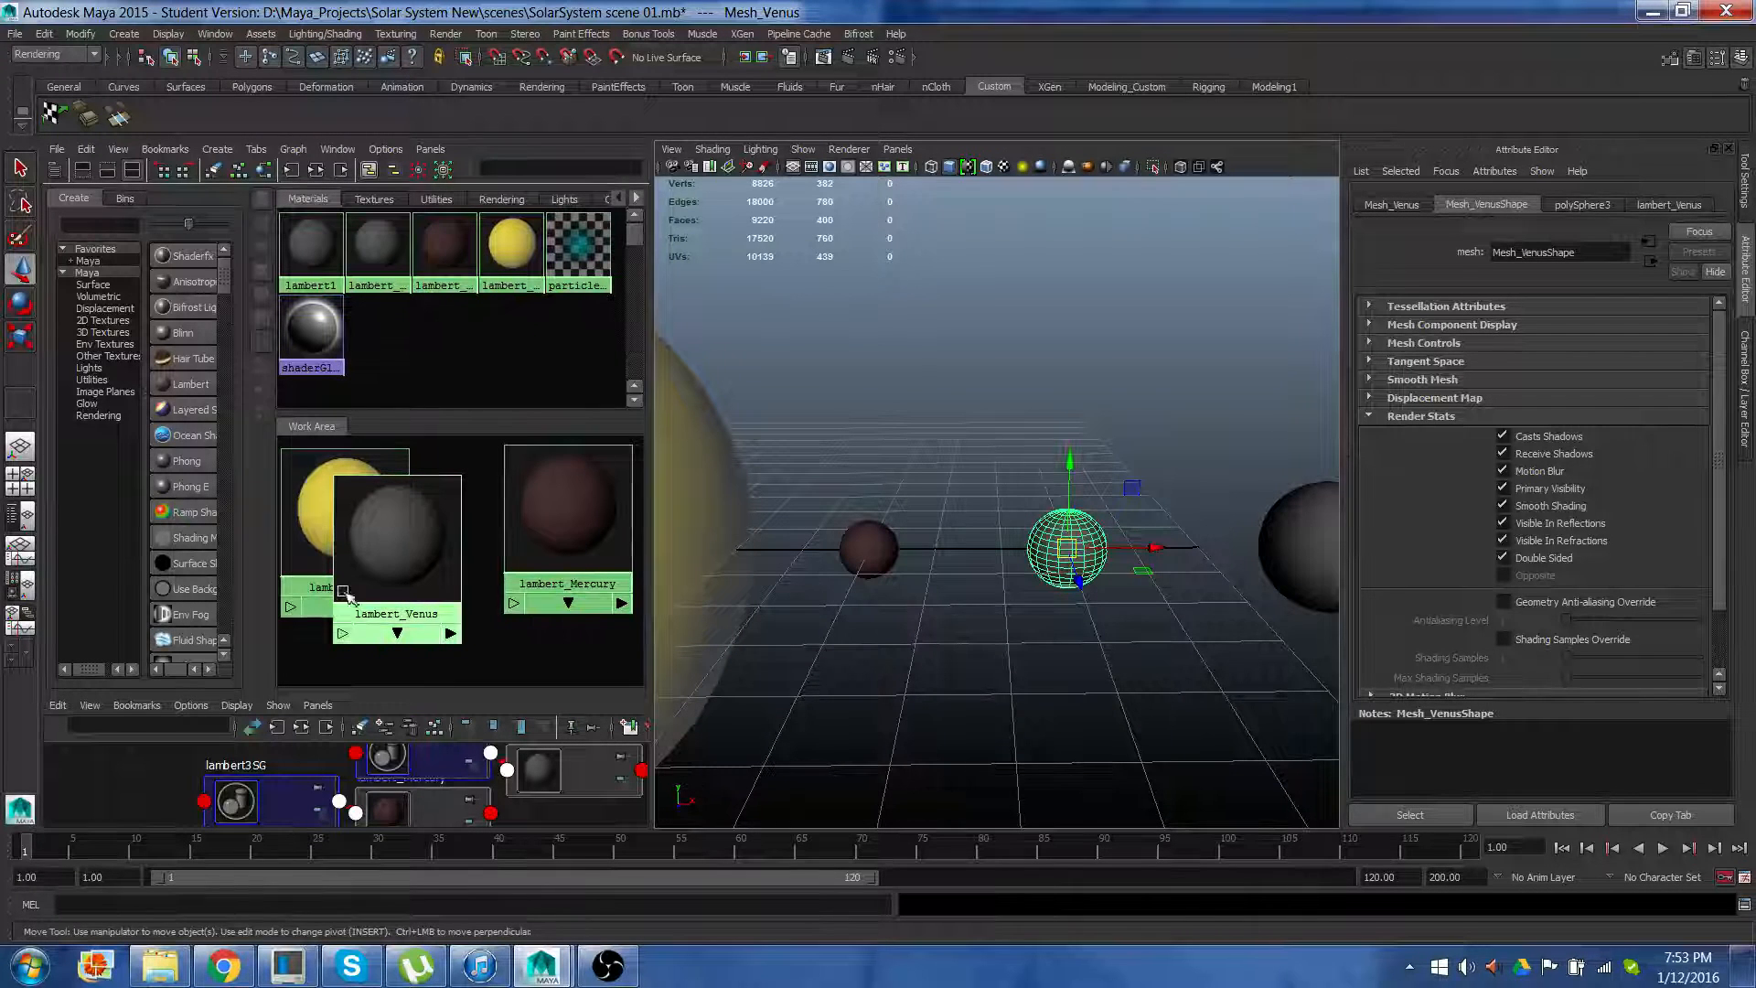
# Map a Mountain texture to the lambert_Venus material's color and turn on textured display in the perspective view
pyautogui.click(381, 578)
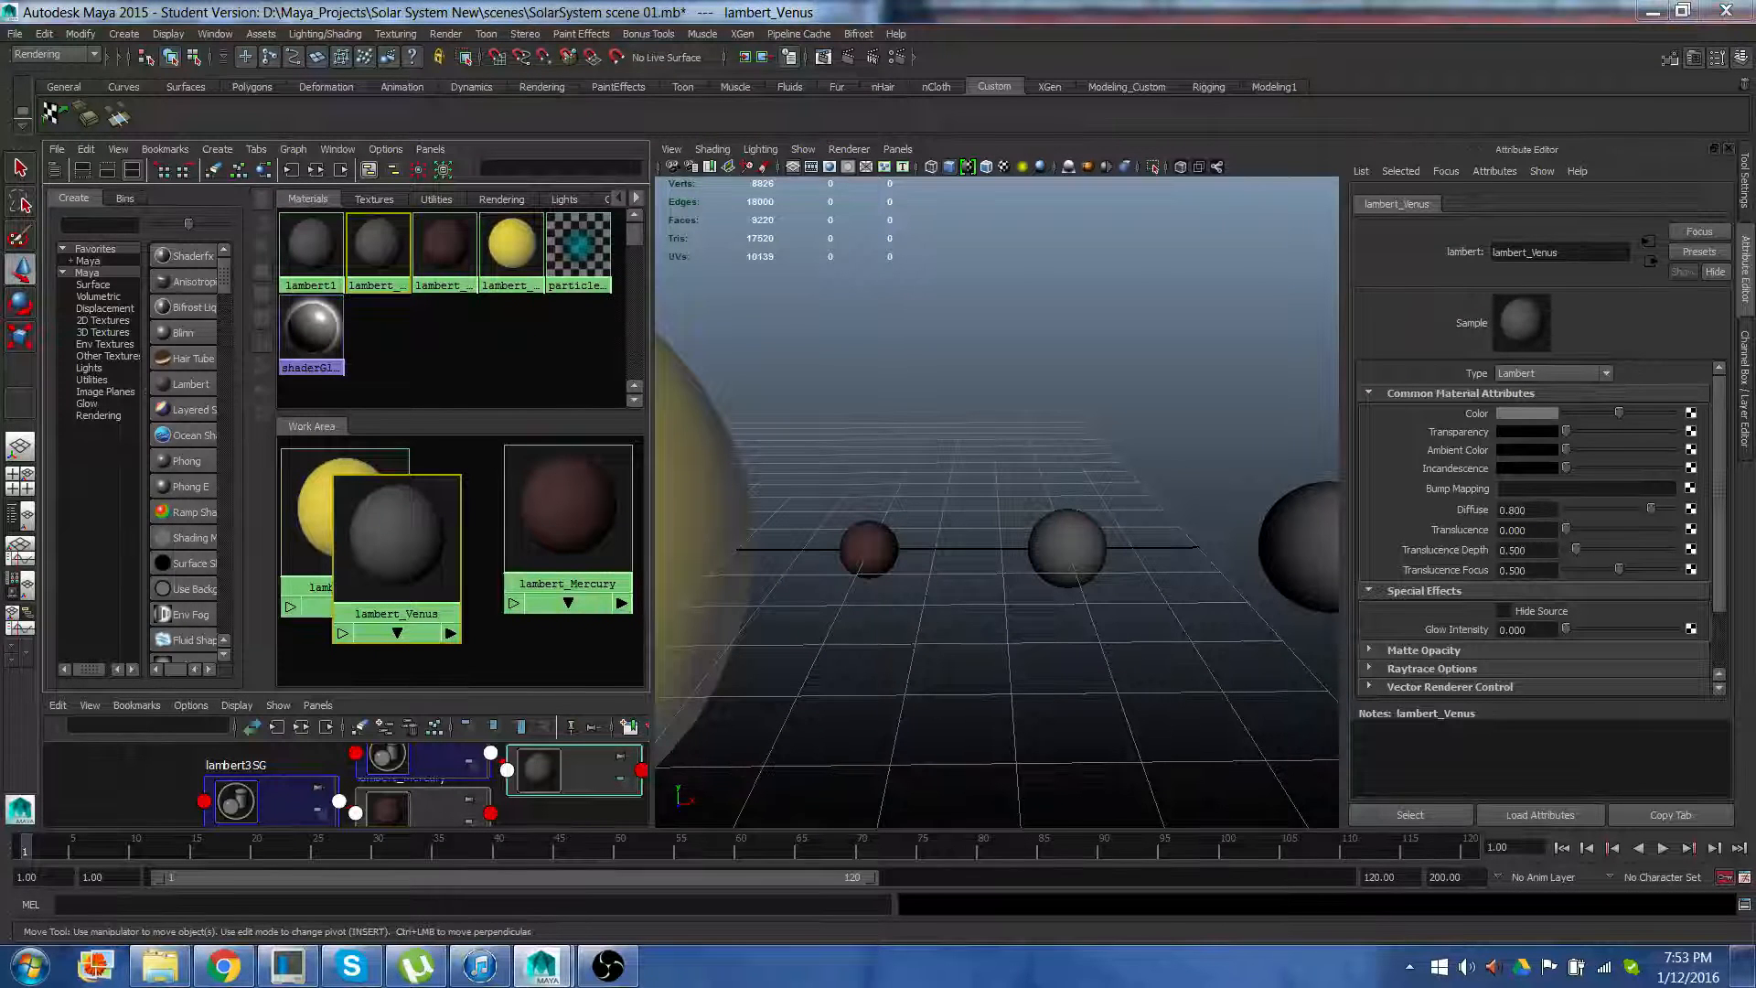
pyautogui.click(1690, 414)
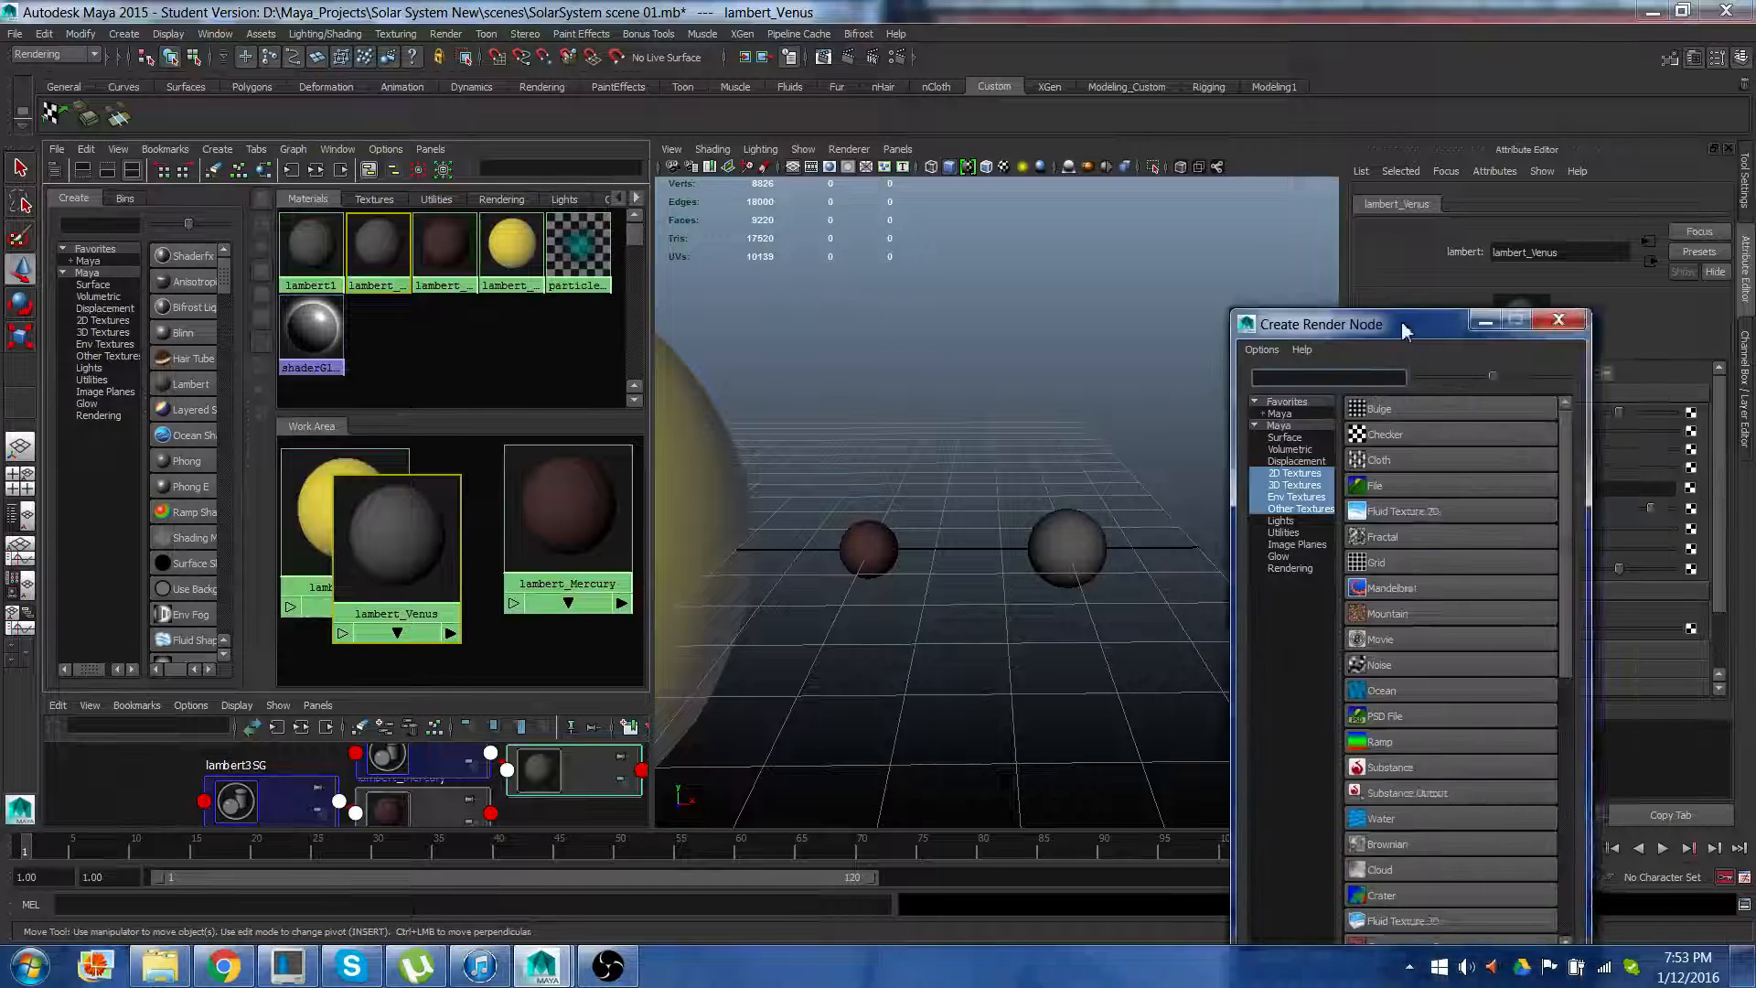
pyautogui.moveTo(1392, 315); pyautogui.dragTo(1161, 267)
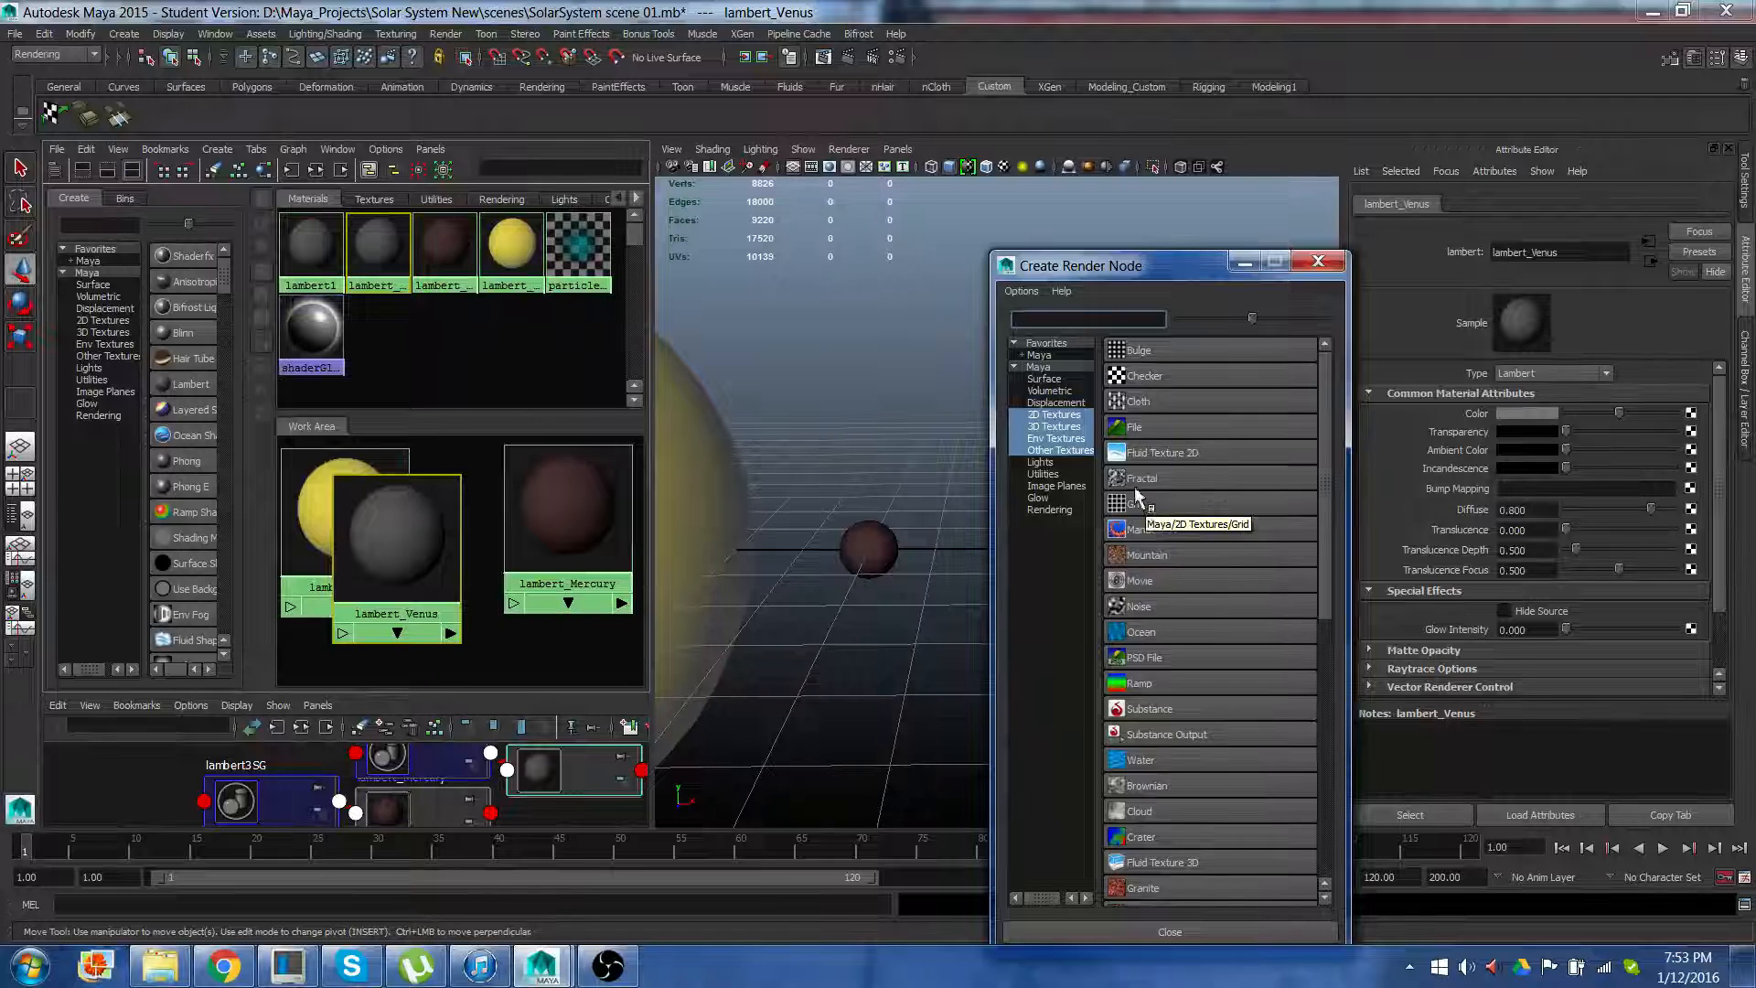
pyautogui.click(1127, 556)
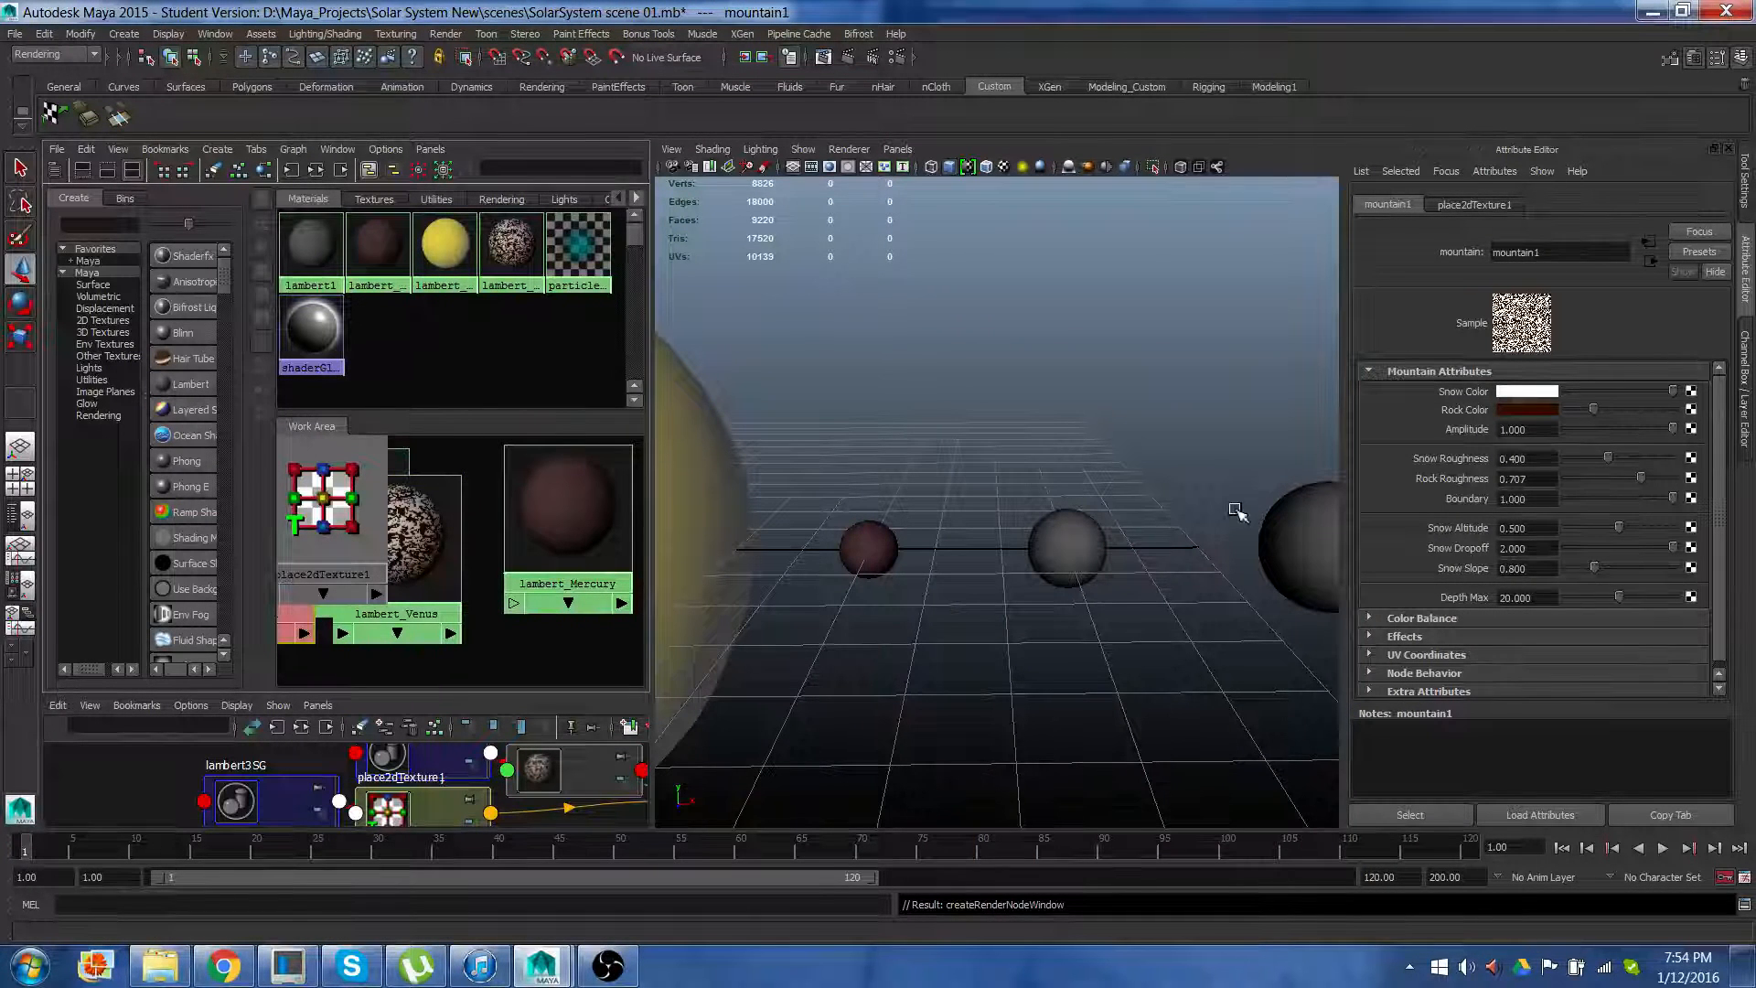
pyautogui.click(1004, 167)
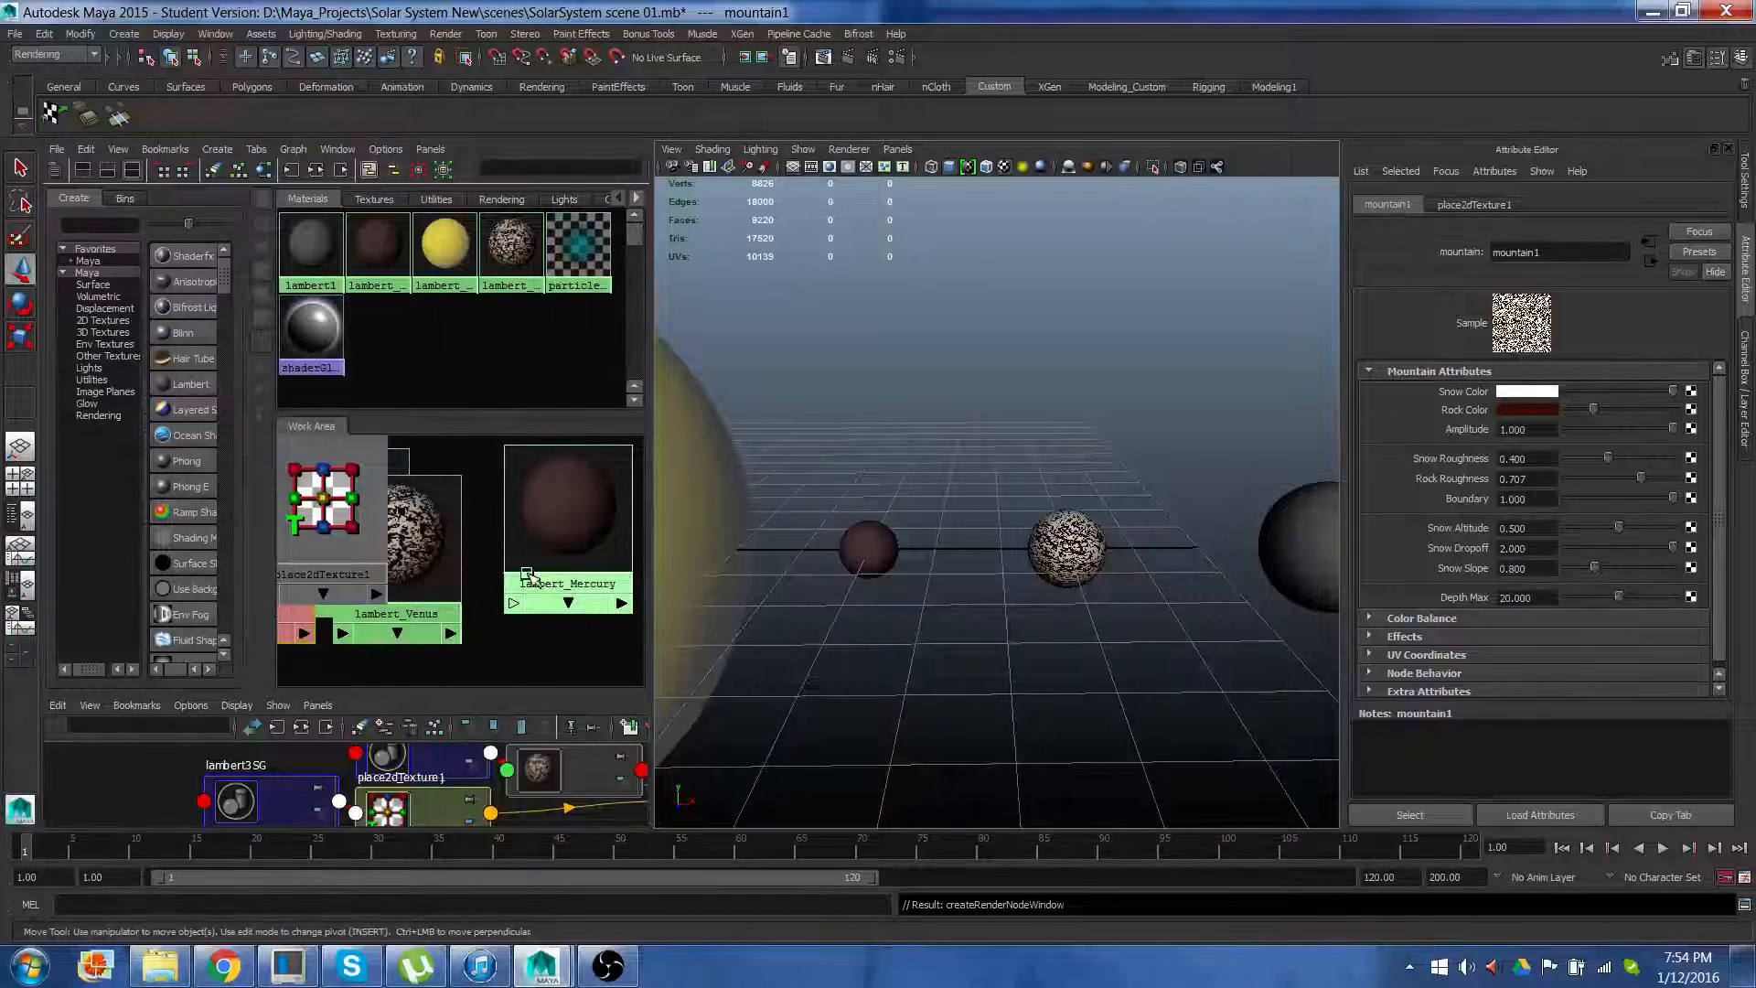
# Graph the lambert_Venus material's input and output connections in the work area
pyautogui.scroll(-1, 479, 574)
pyautogui.scroll(-3, 479, 575)
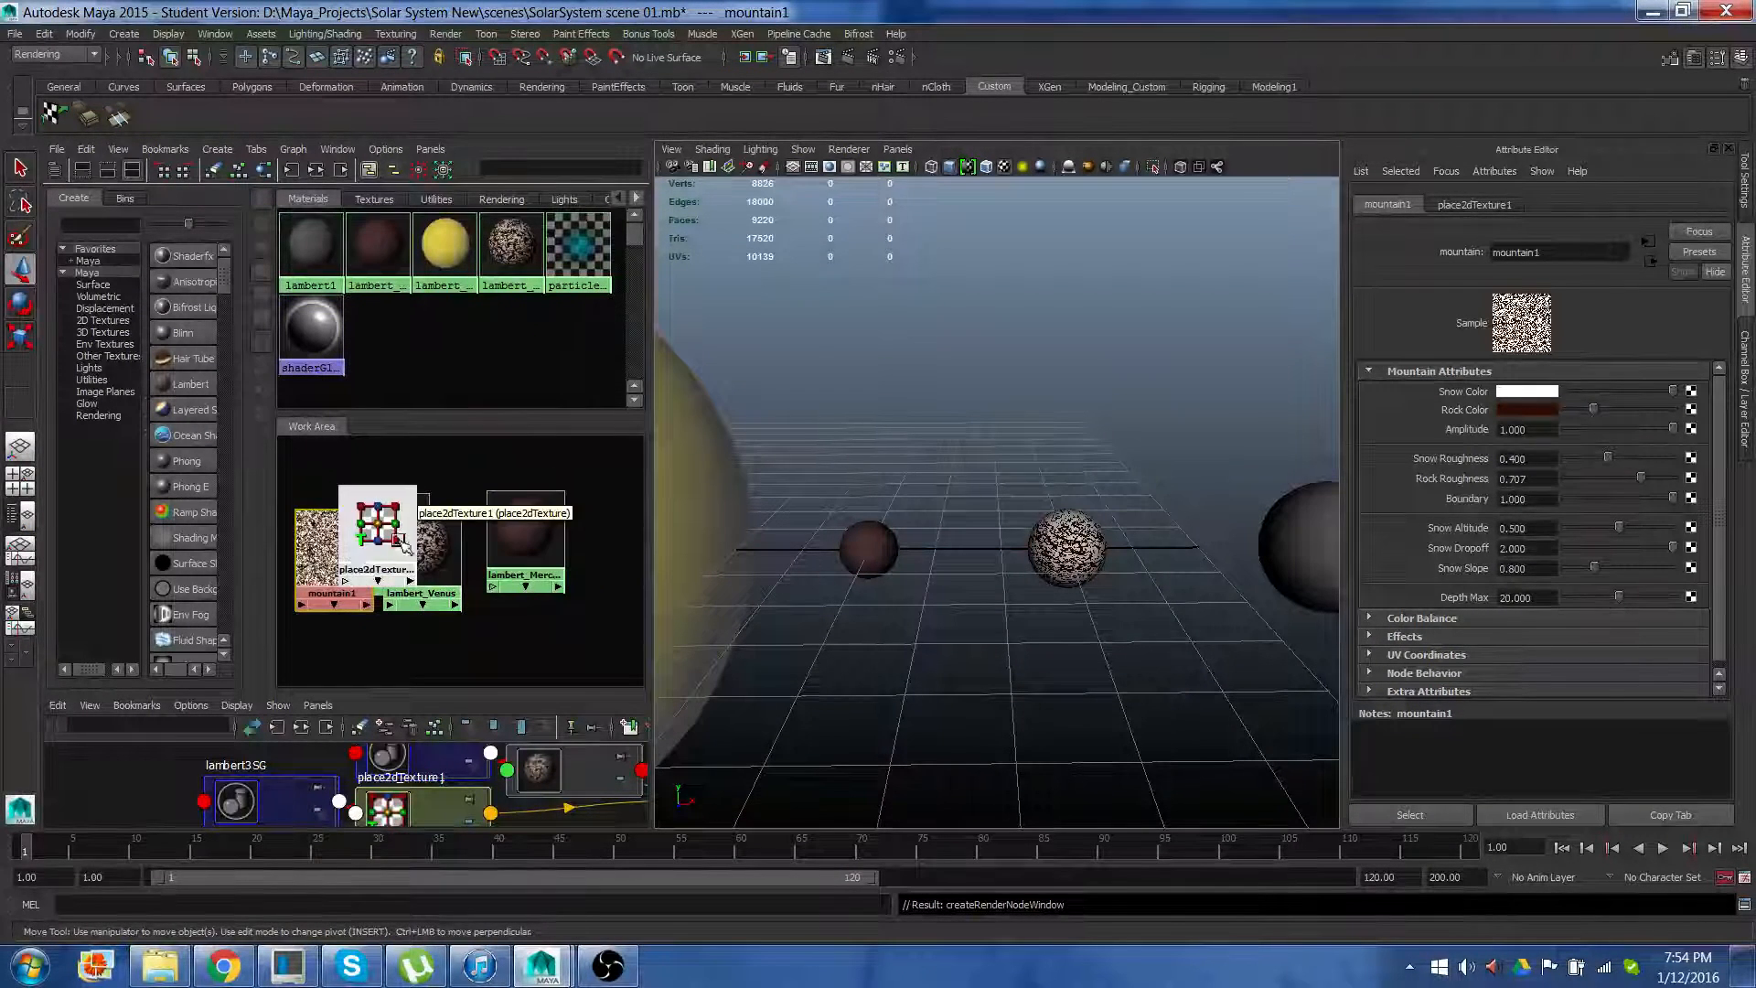
pyautogui.click(449, 558)
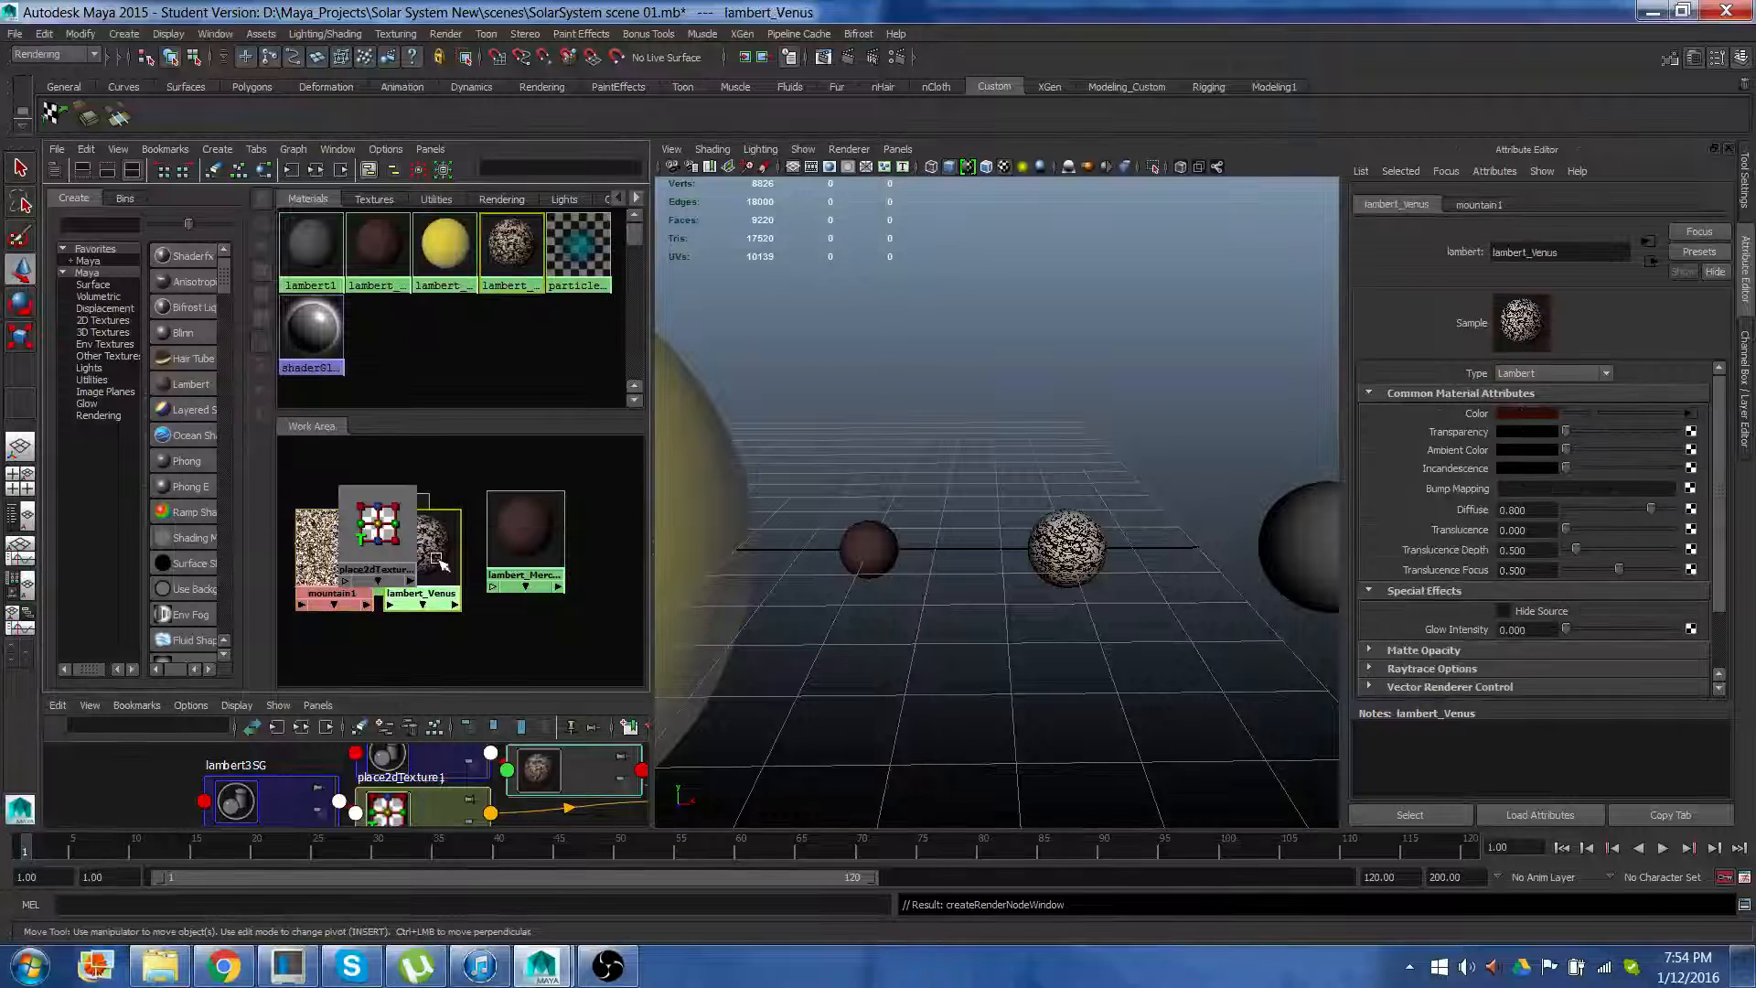
pyautogui.click(318, 172)
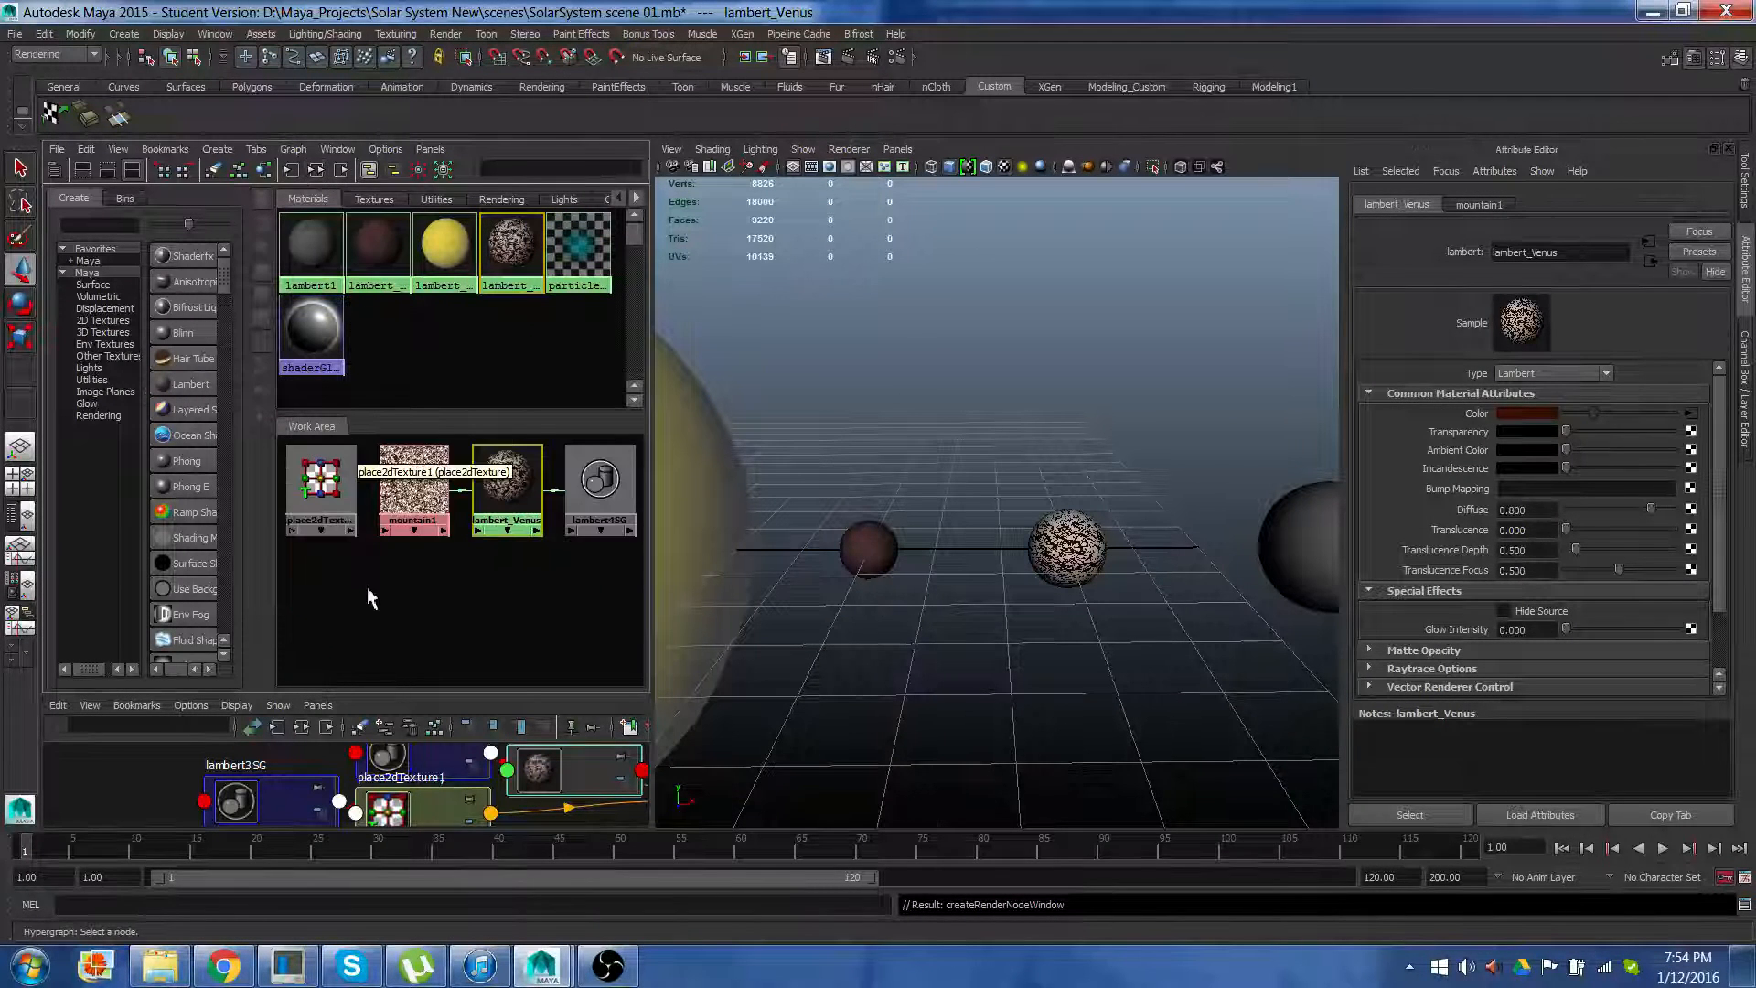
# Set the Venus mountain1 texture's rock color to golden yellow and its snow color to a pale pink
pyautogui.click(440, 499)
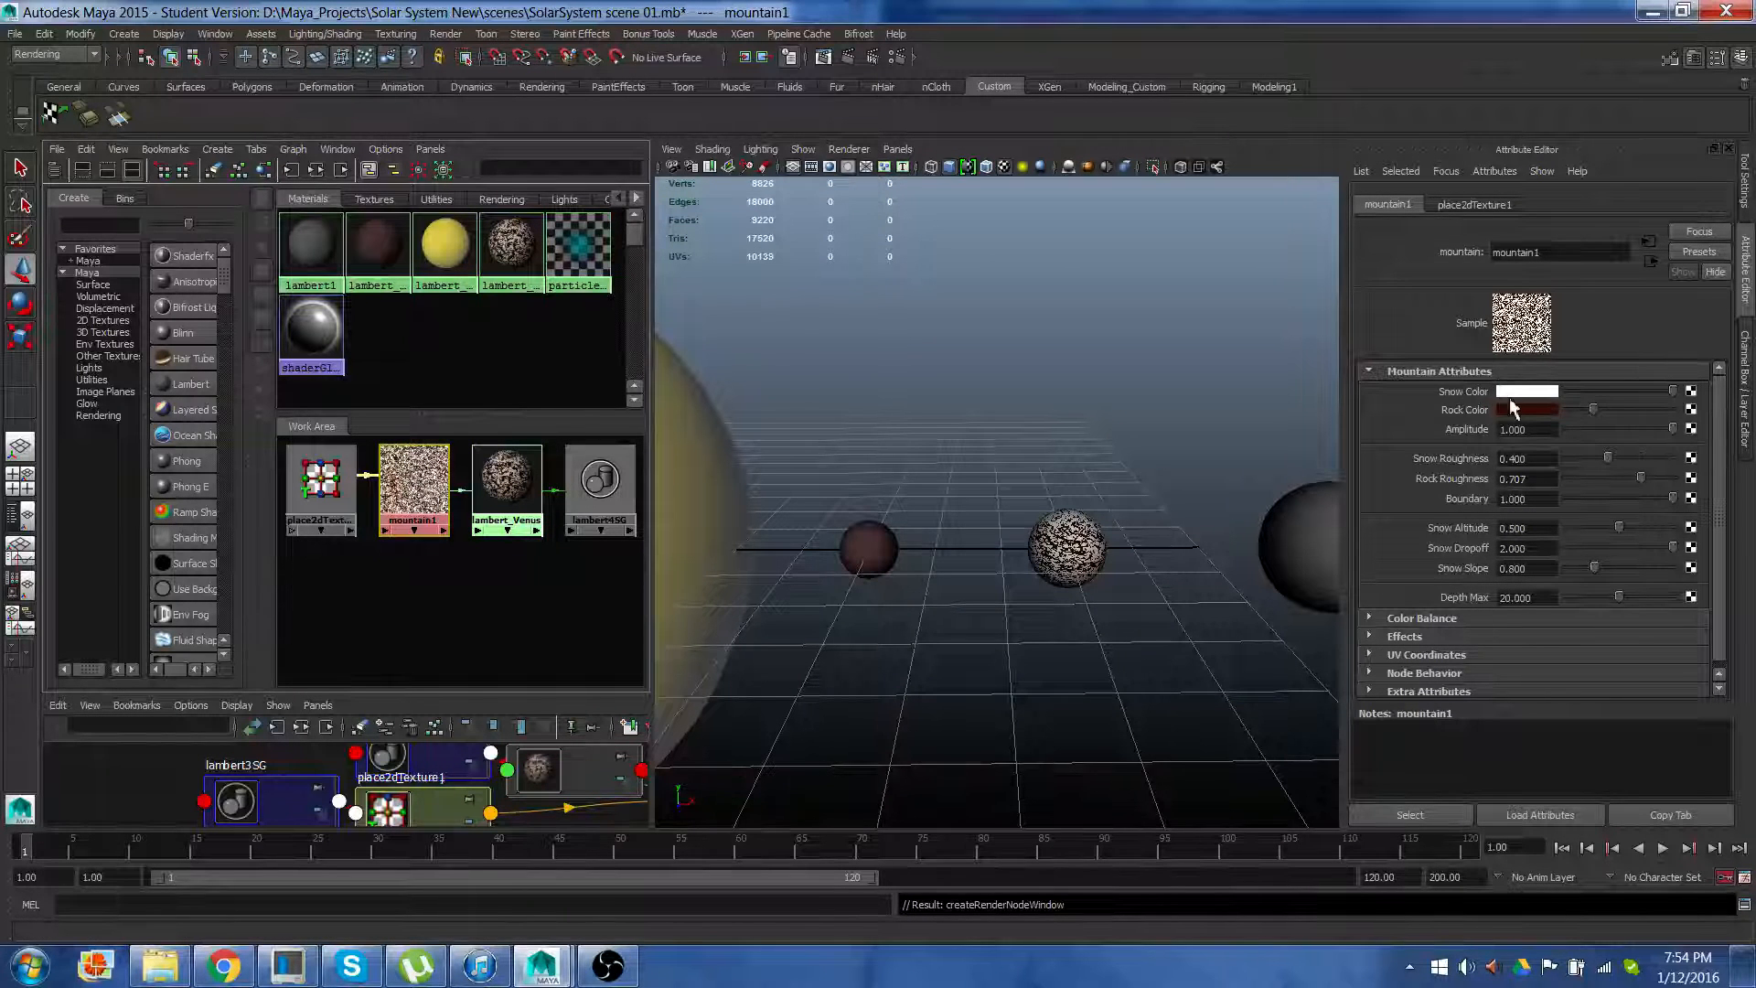
pyautogui.scroll(5, 1098, 593)
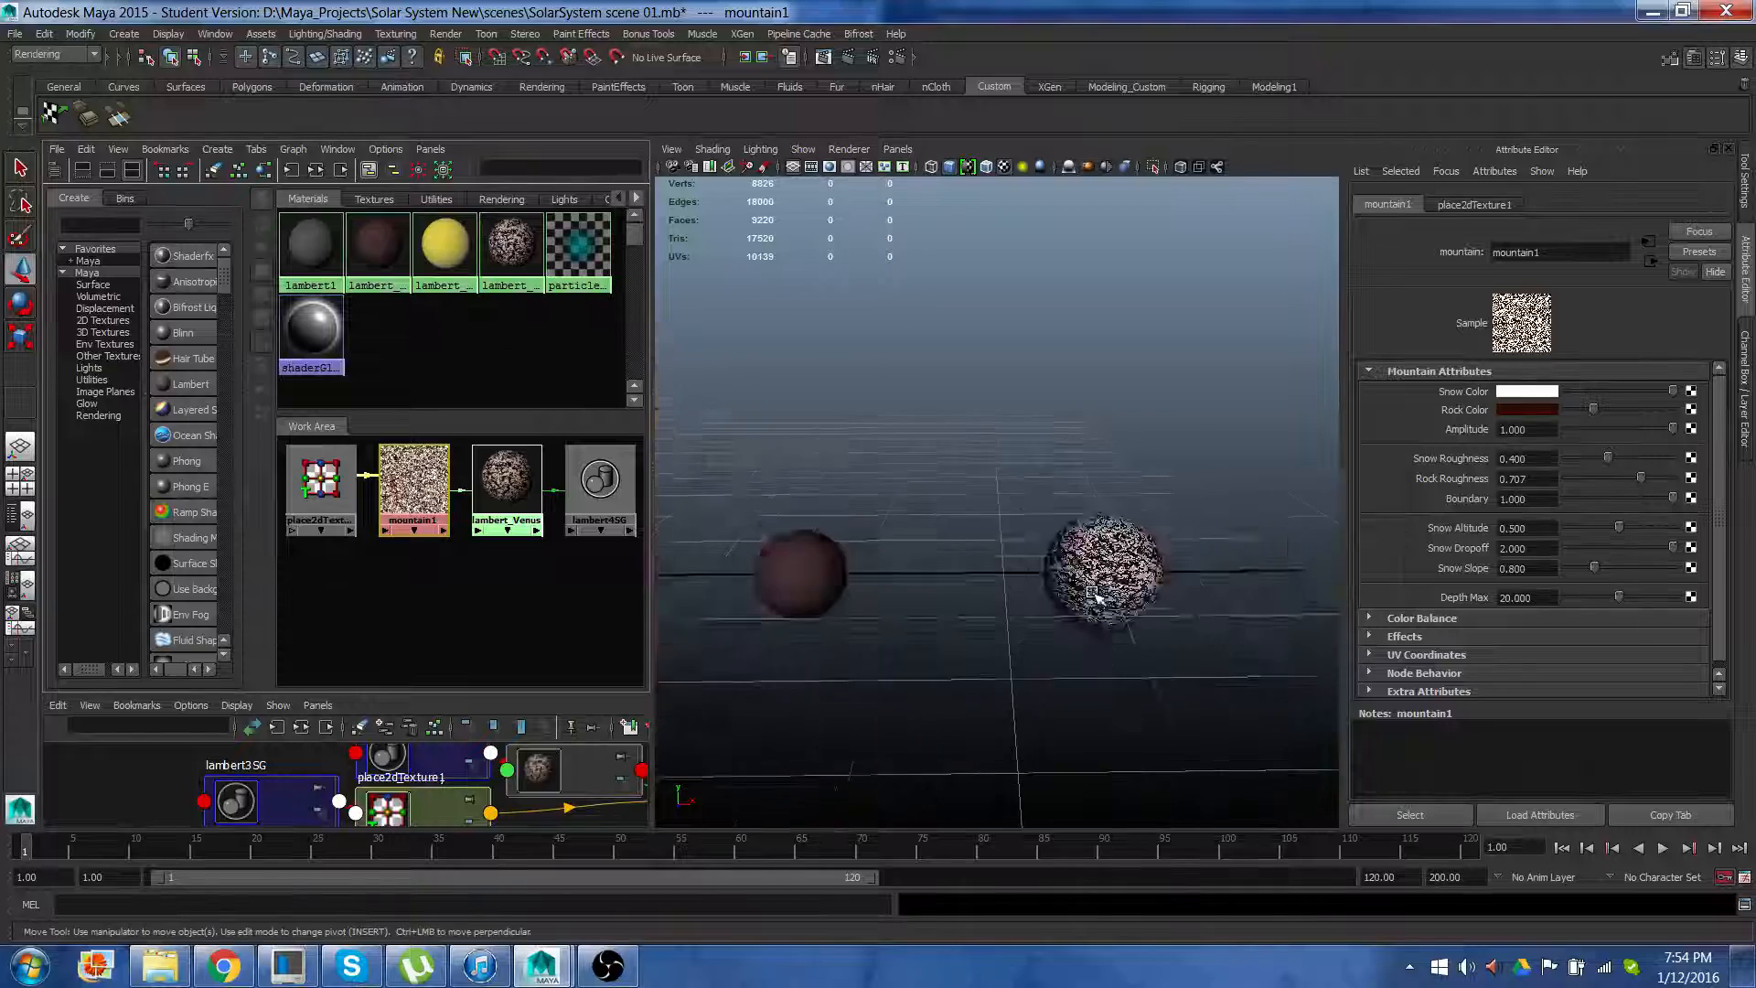
pyautogui.keyDown('alt'); pyautogui.moveTo(1140, 594); pyautogui.dragTo(917, 527, button='middle'); pyautogui.keyUp('alt')
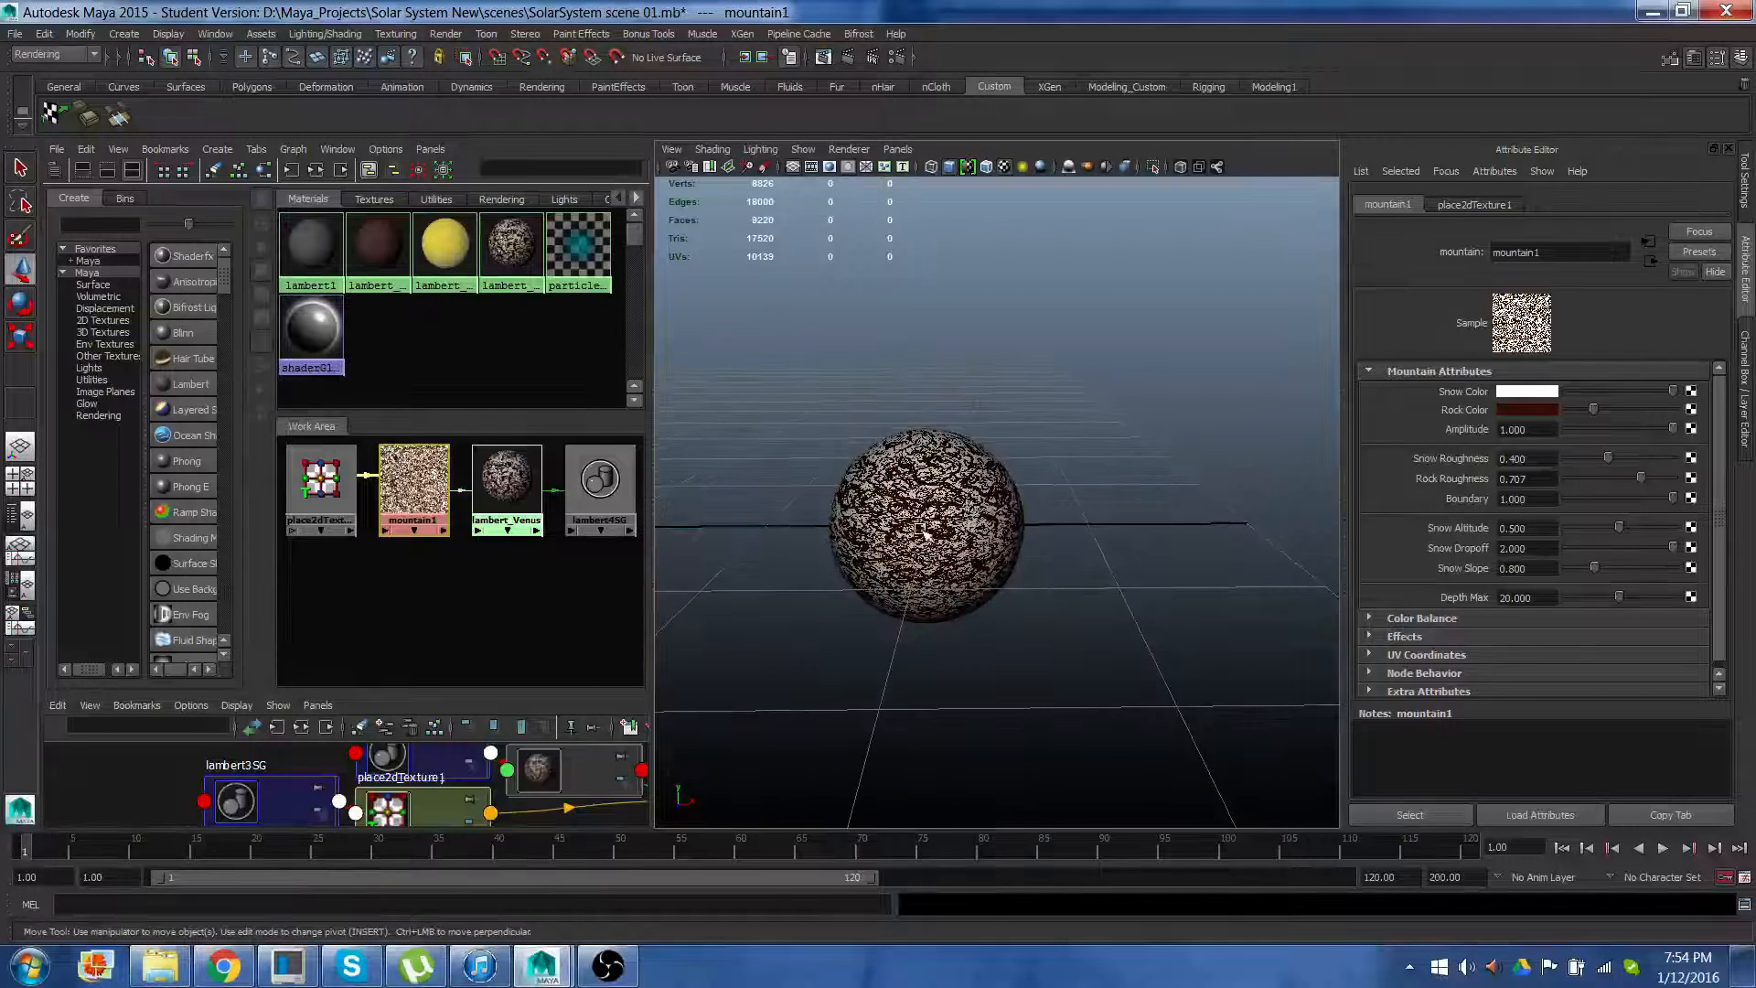
pyautogui.click(1526, 393)
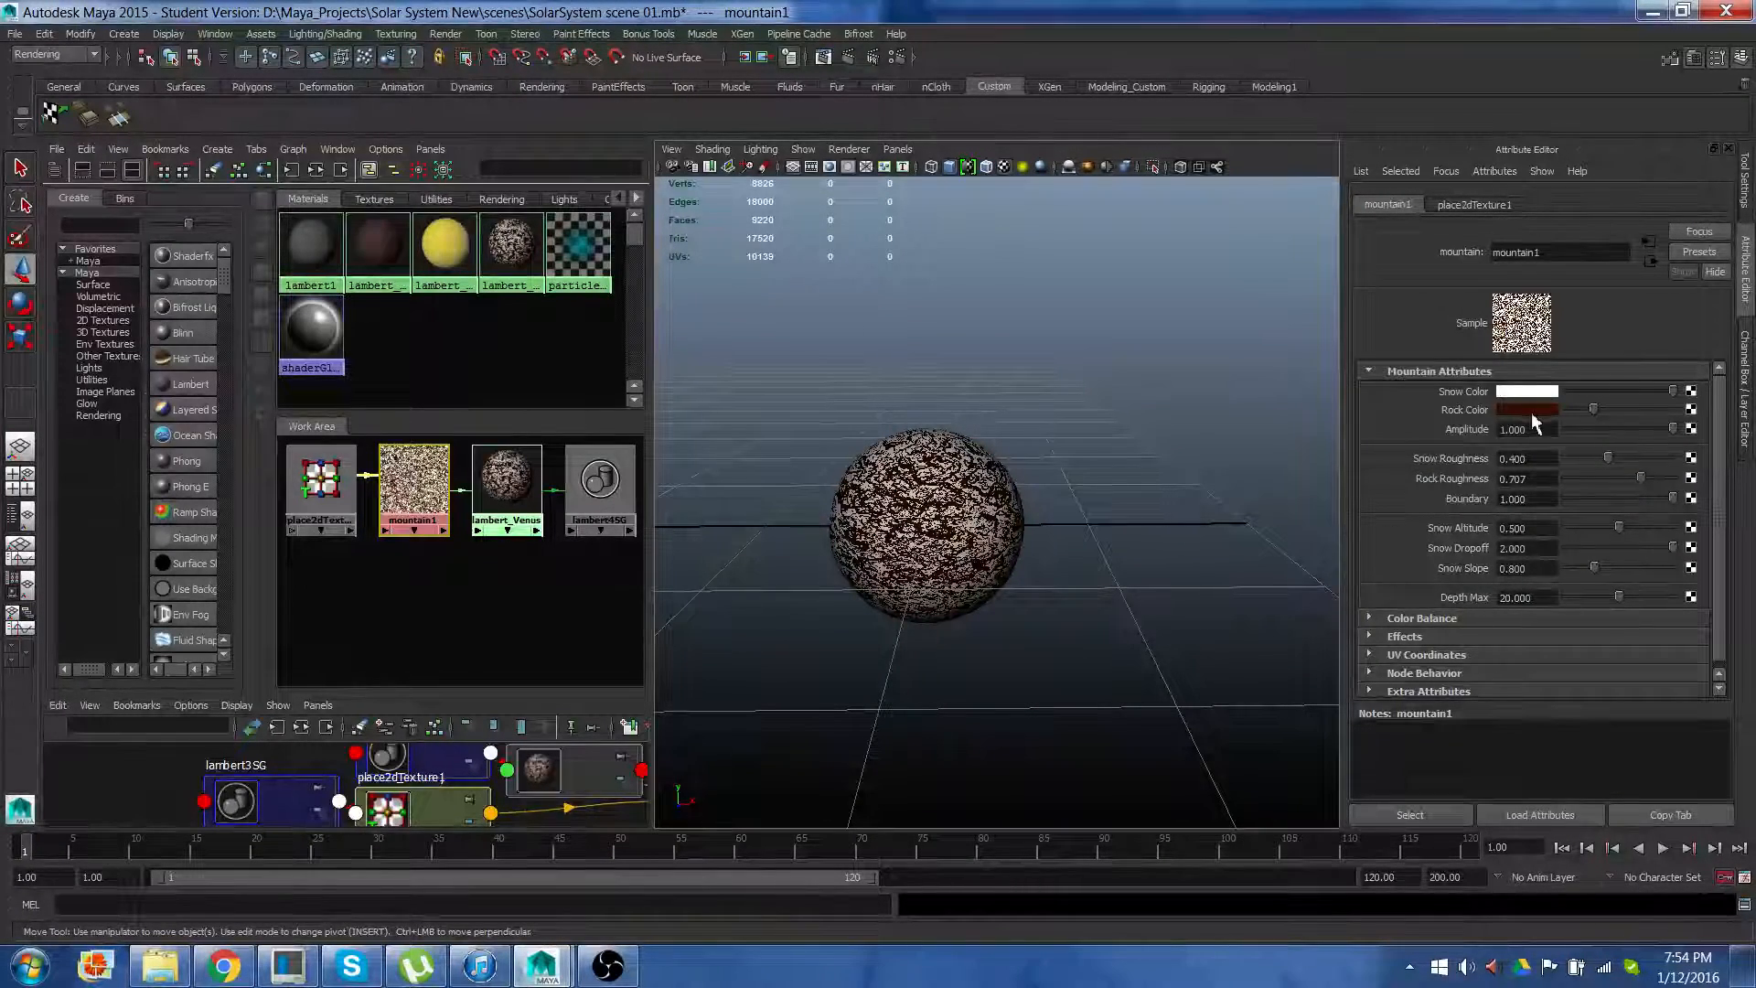
pyautogui.click(1533, 412)
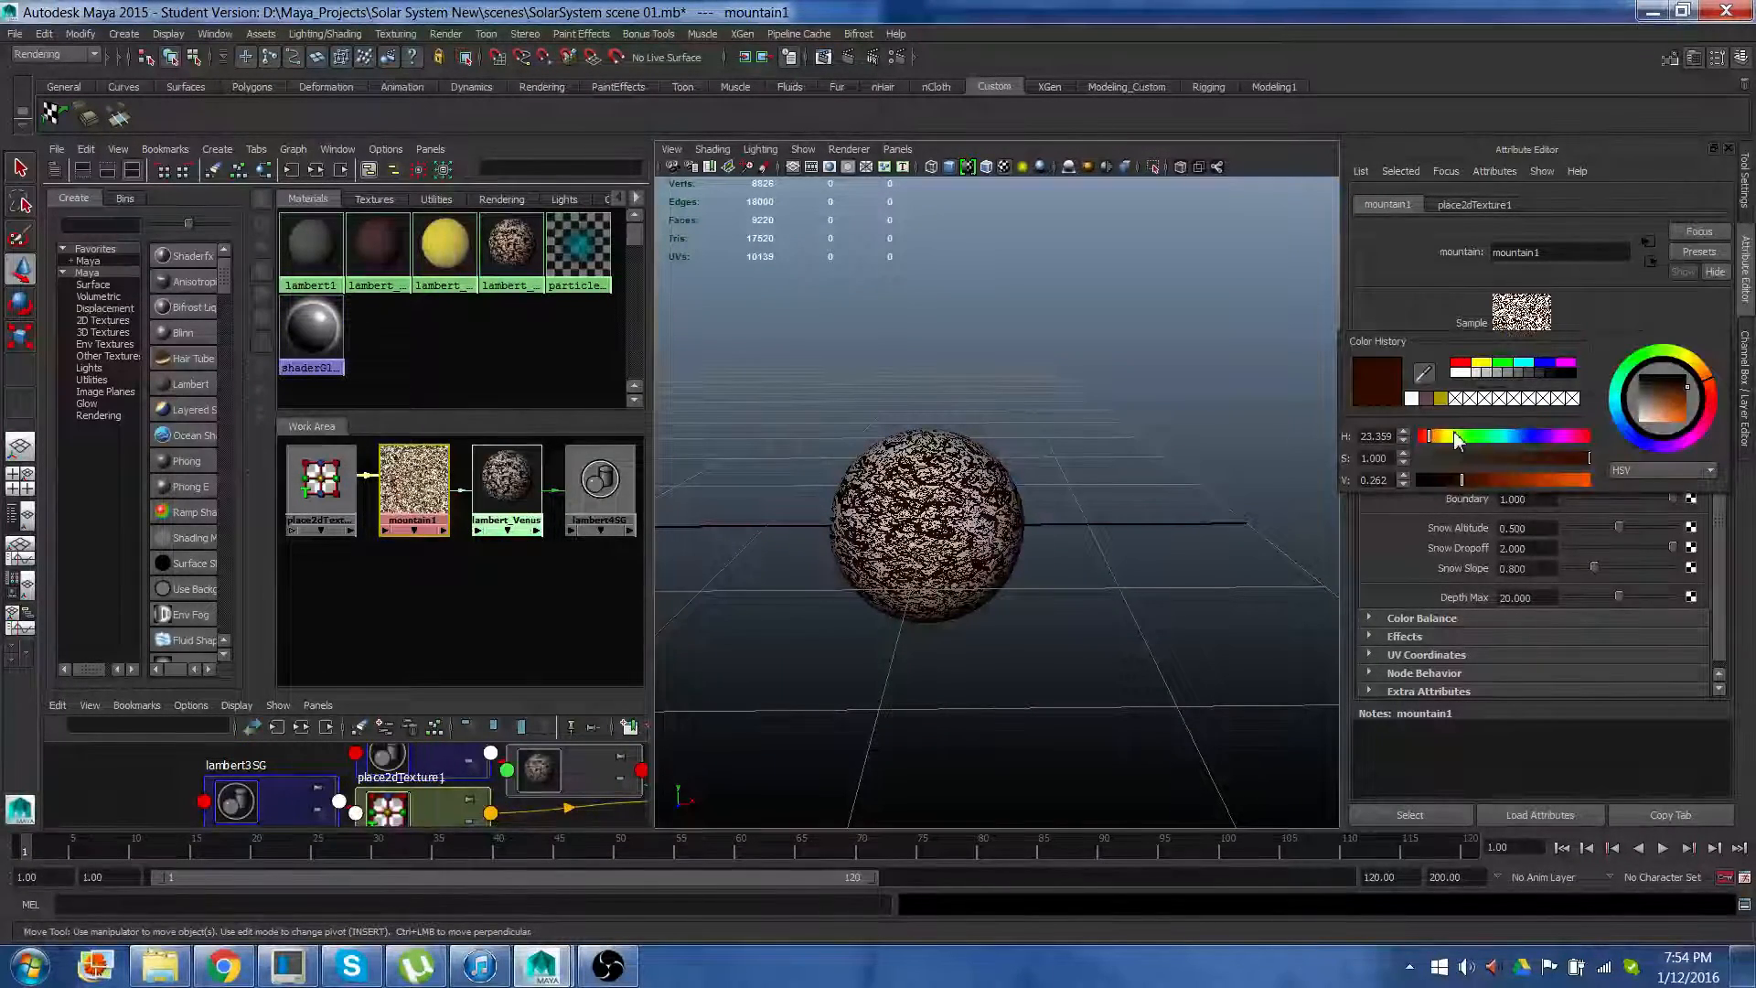
pyautogui.moveTo(1457, 440); pyautogui.dragTo(1443, 436)
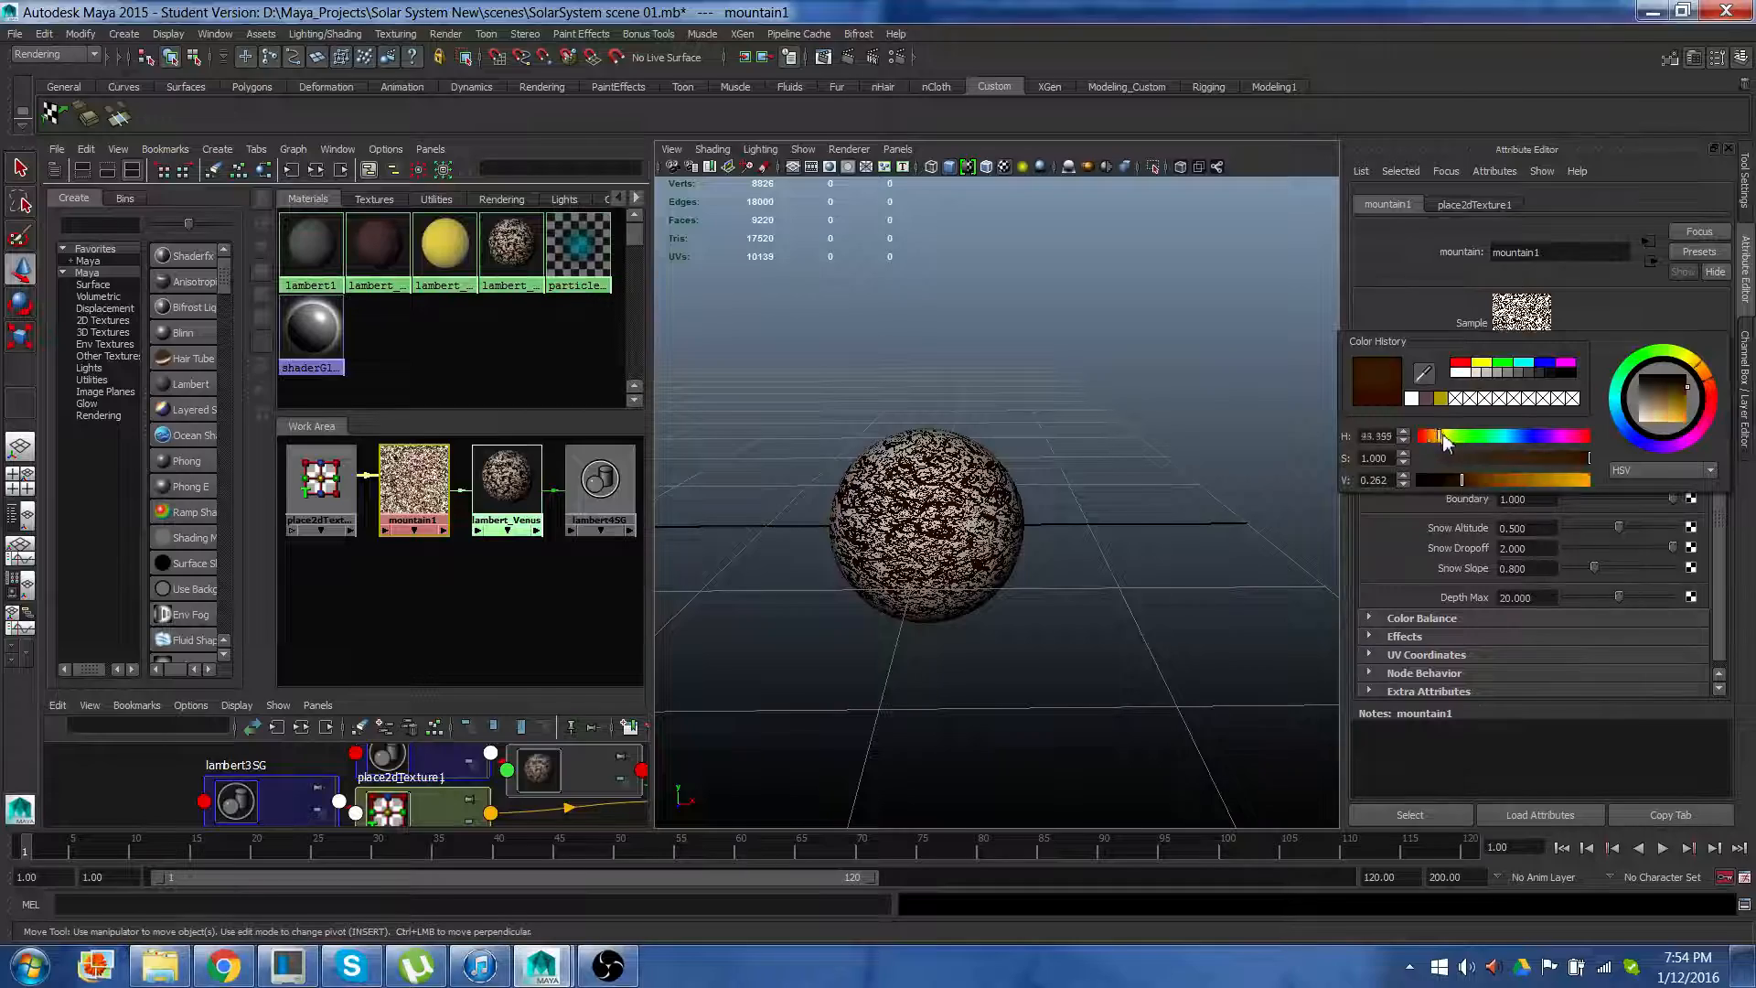
pyautogui.click(1553, 480)
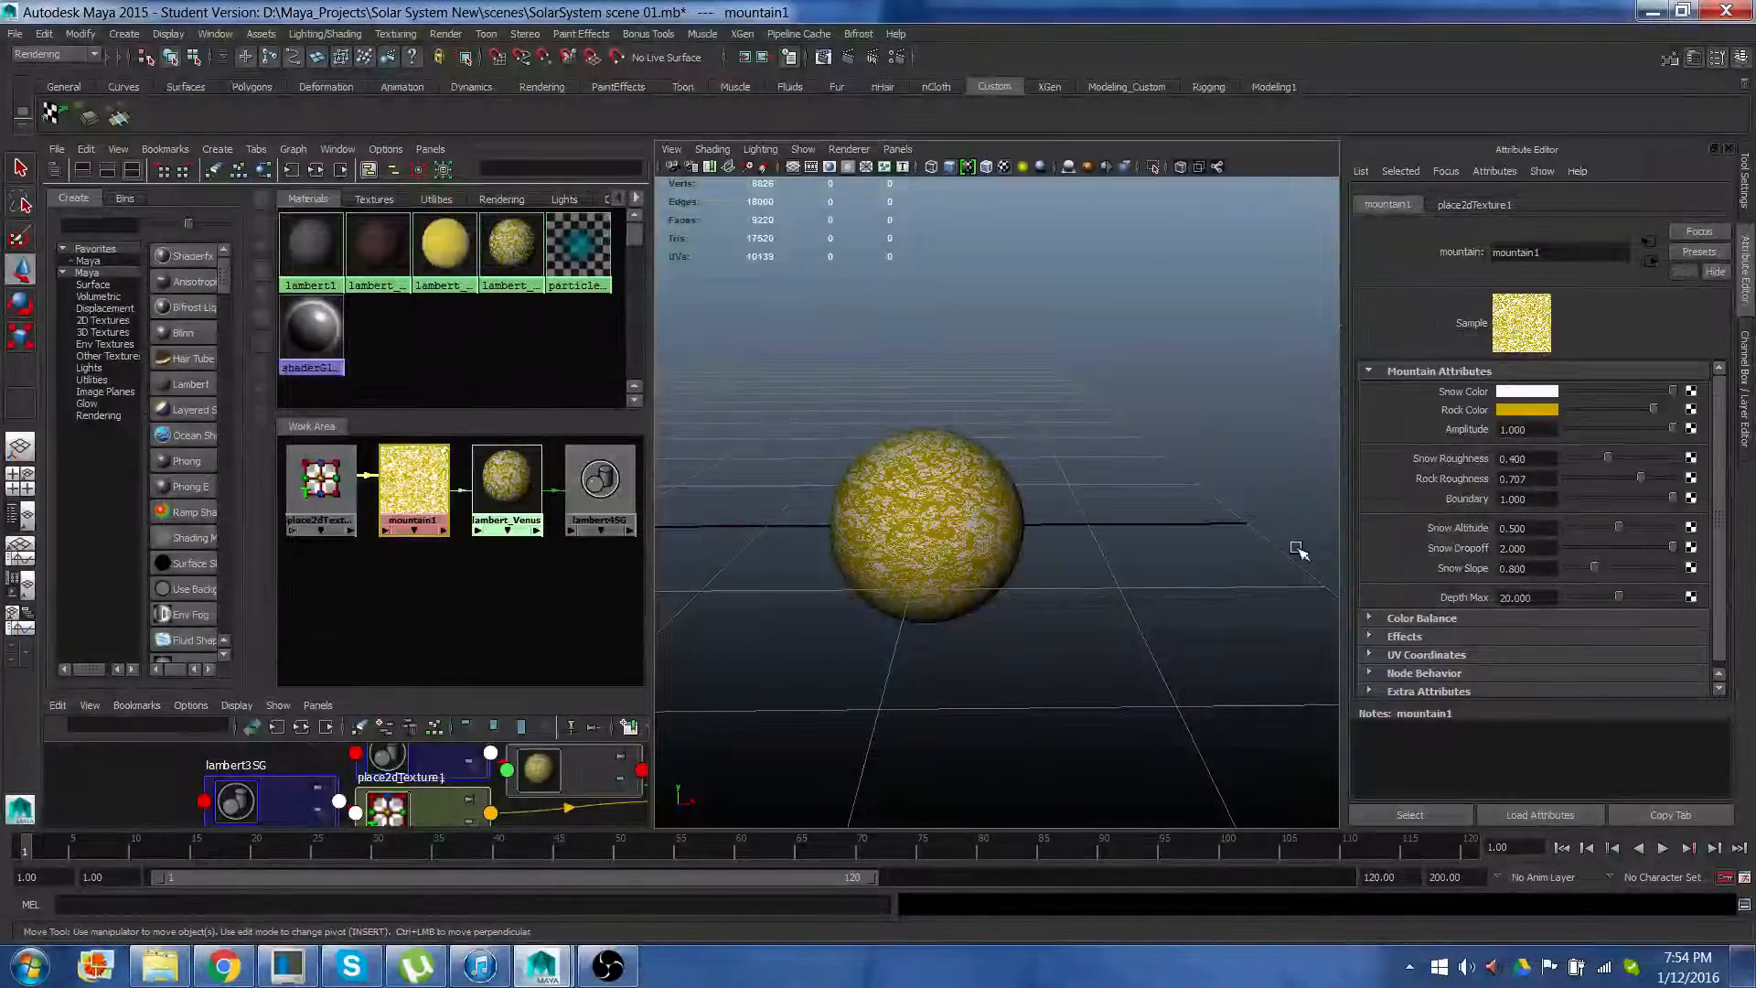
pyautogui.click(1515, 399)
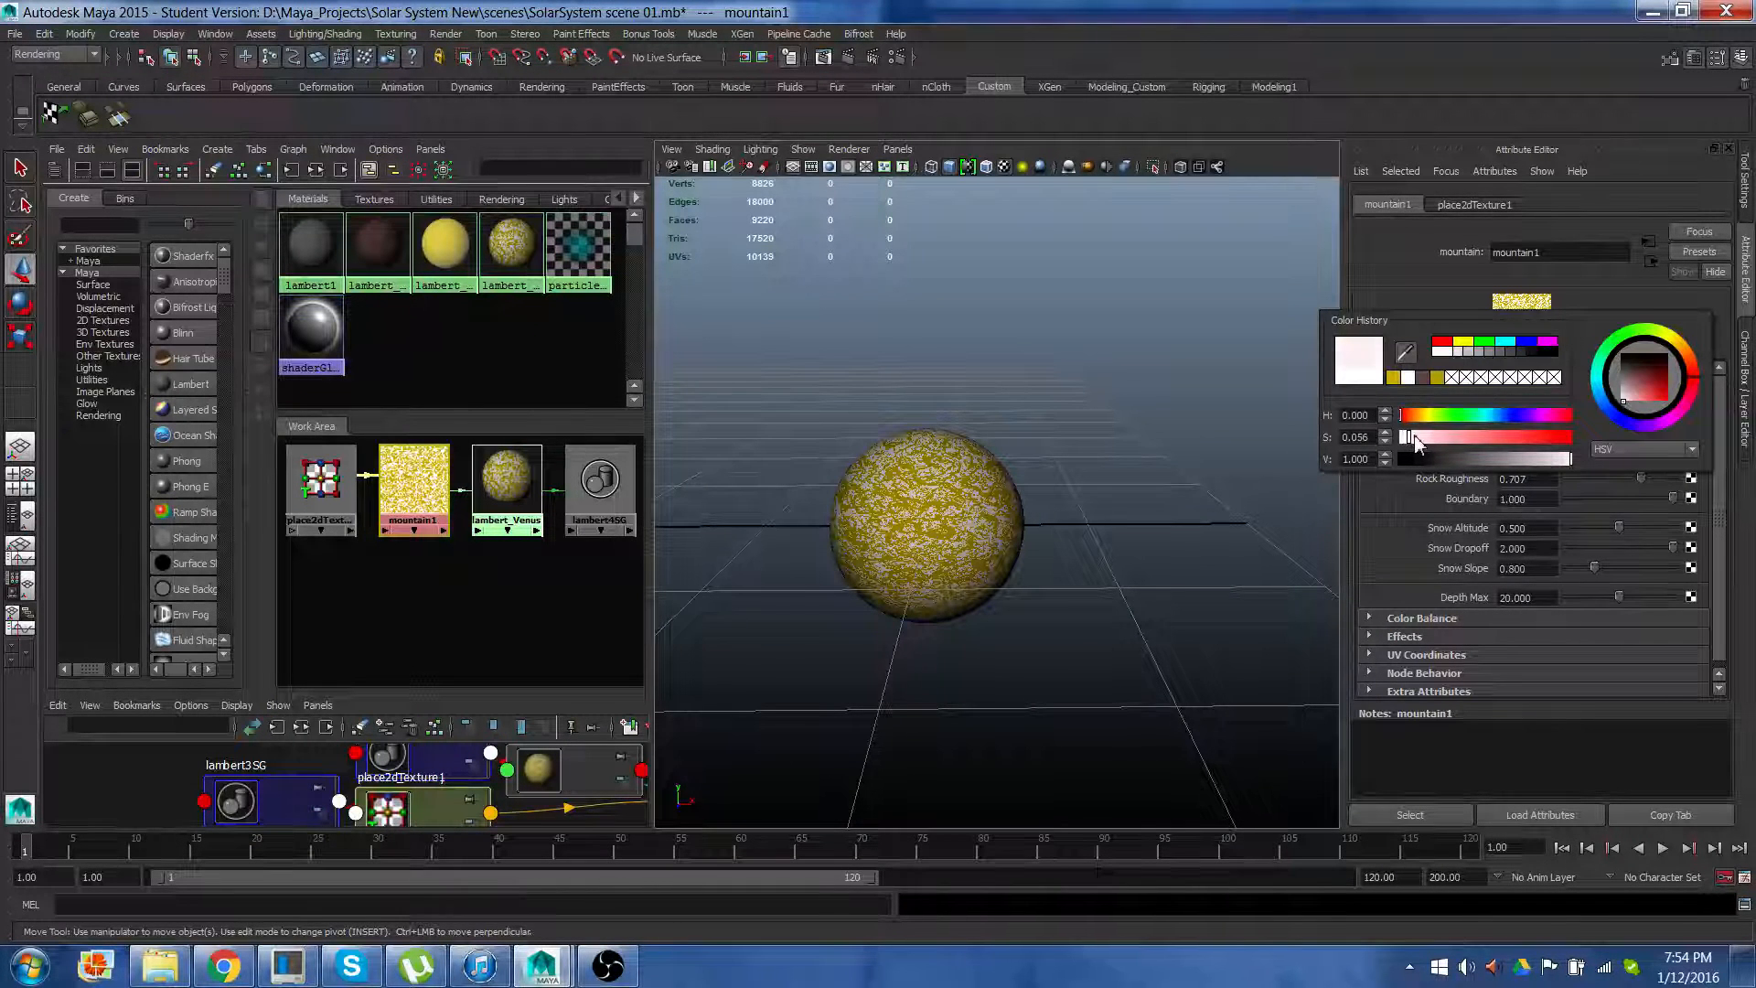
pyautogui.moveTo(1415, 443); pyautogui.dragTo(1423, 445)
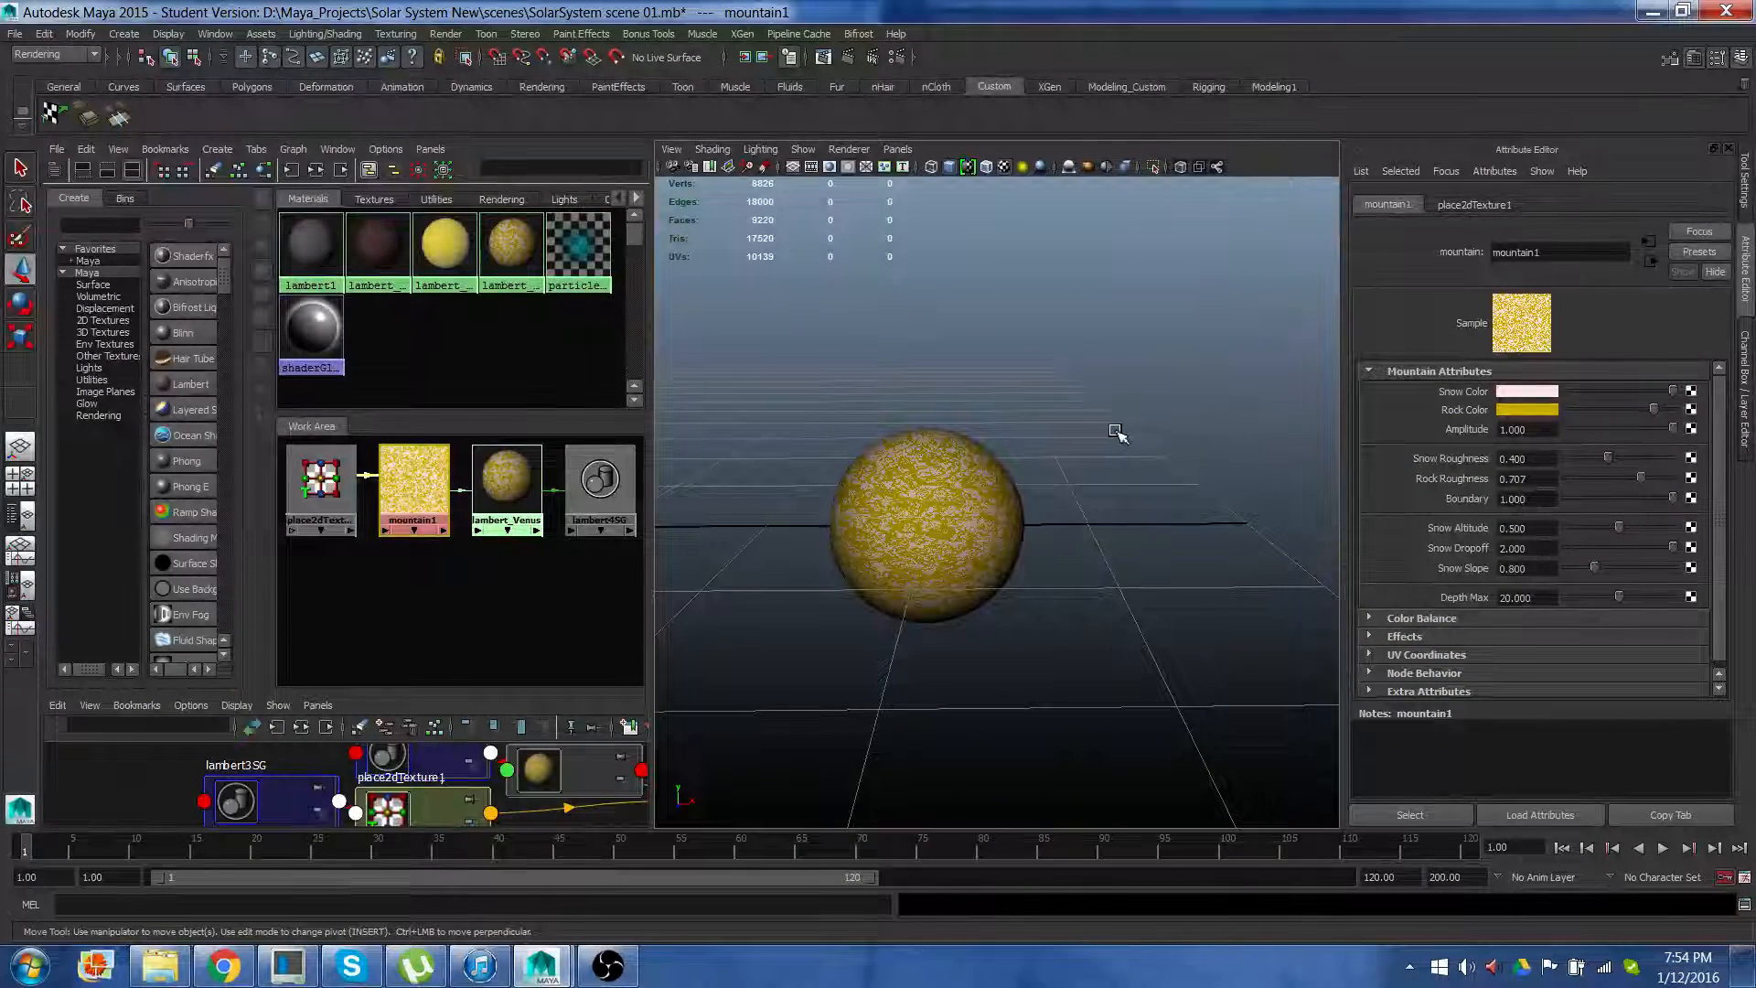
# Select the Mesh_Earth sphere beyond Venus and switch to the Polygons menu set
pyautogui.scroll(-5, 1115, 431)
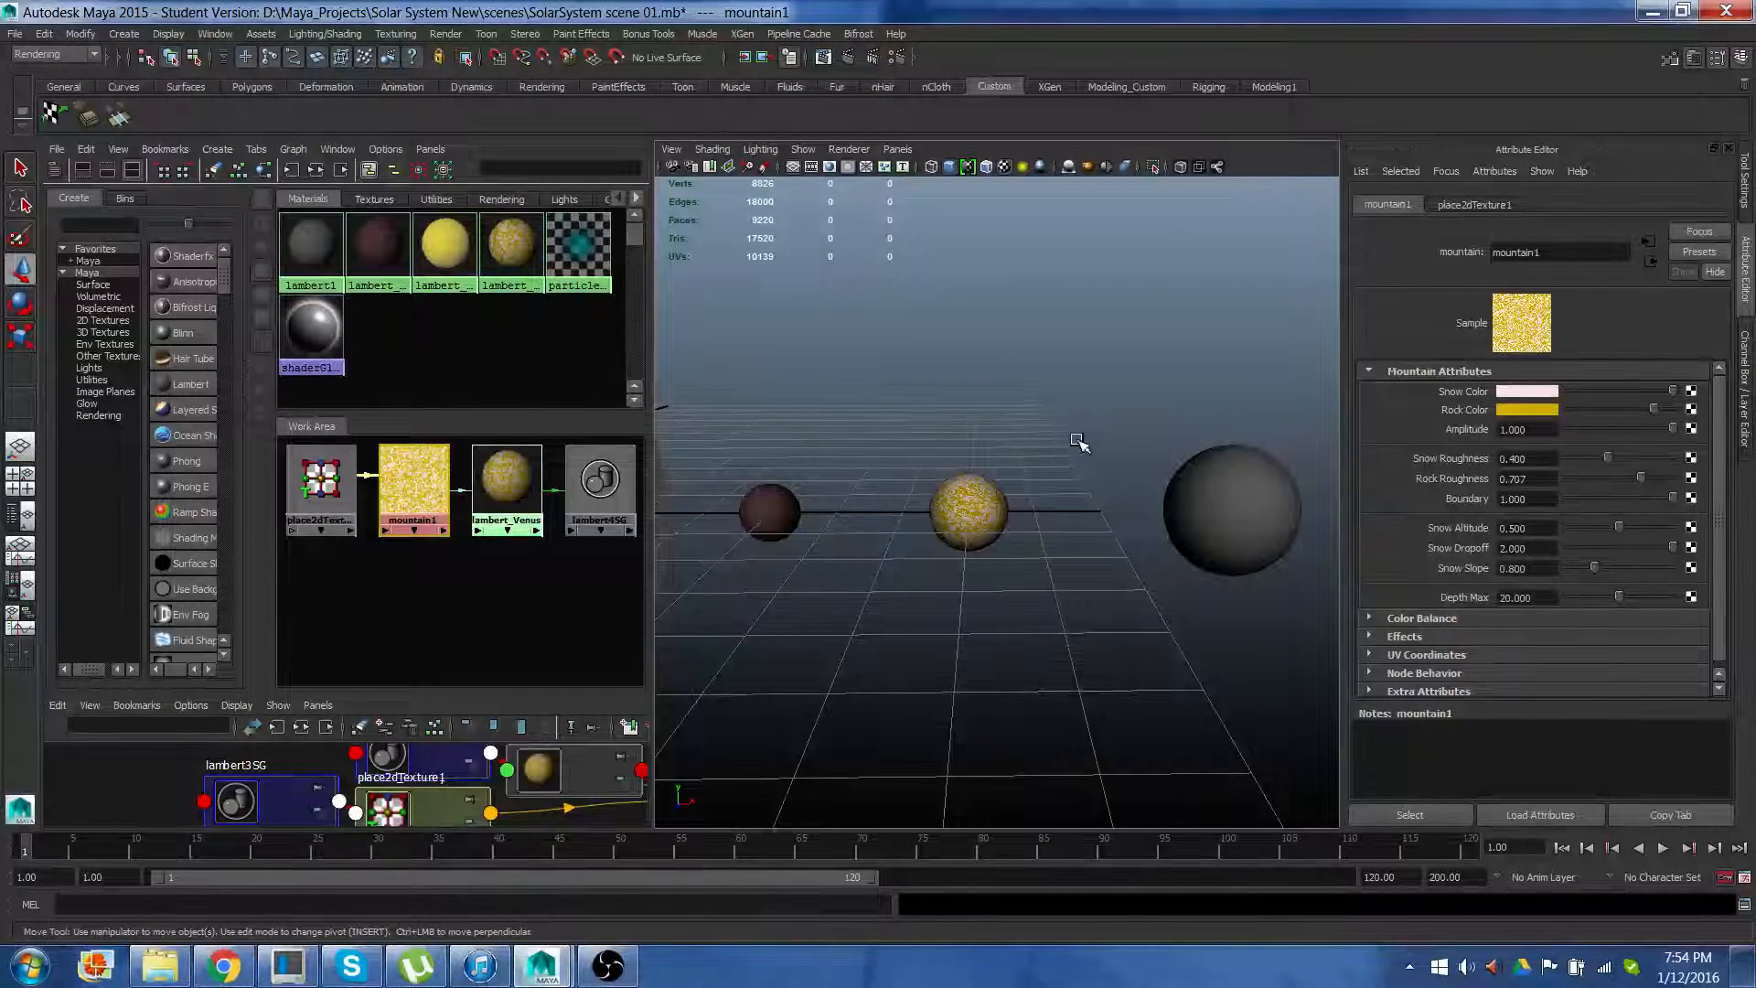
pyautogui.keyDown('alt'); pyautogui.moveTo(1079, 443); pyautogui.dragTo(968, 475, button='middle'); pyautogui.keyUp('alt')
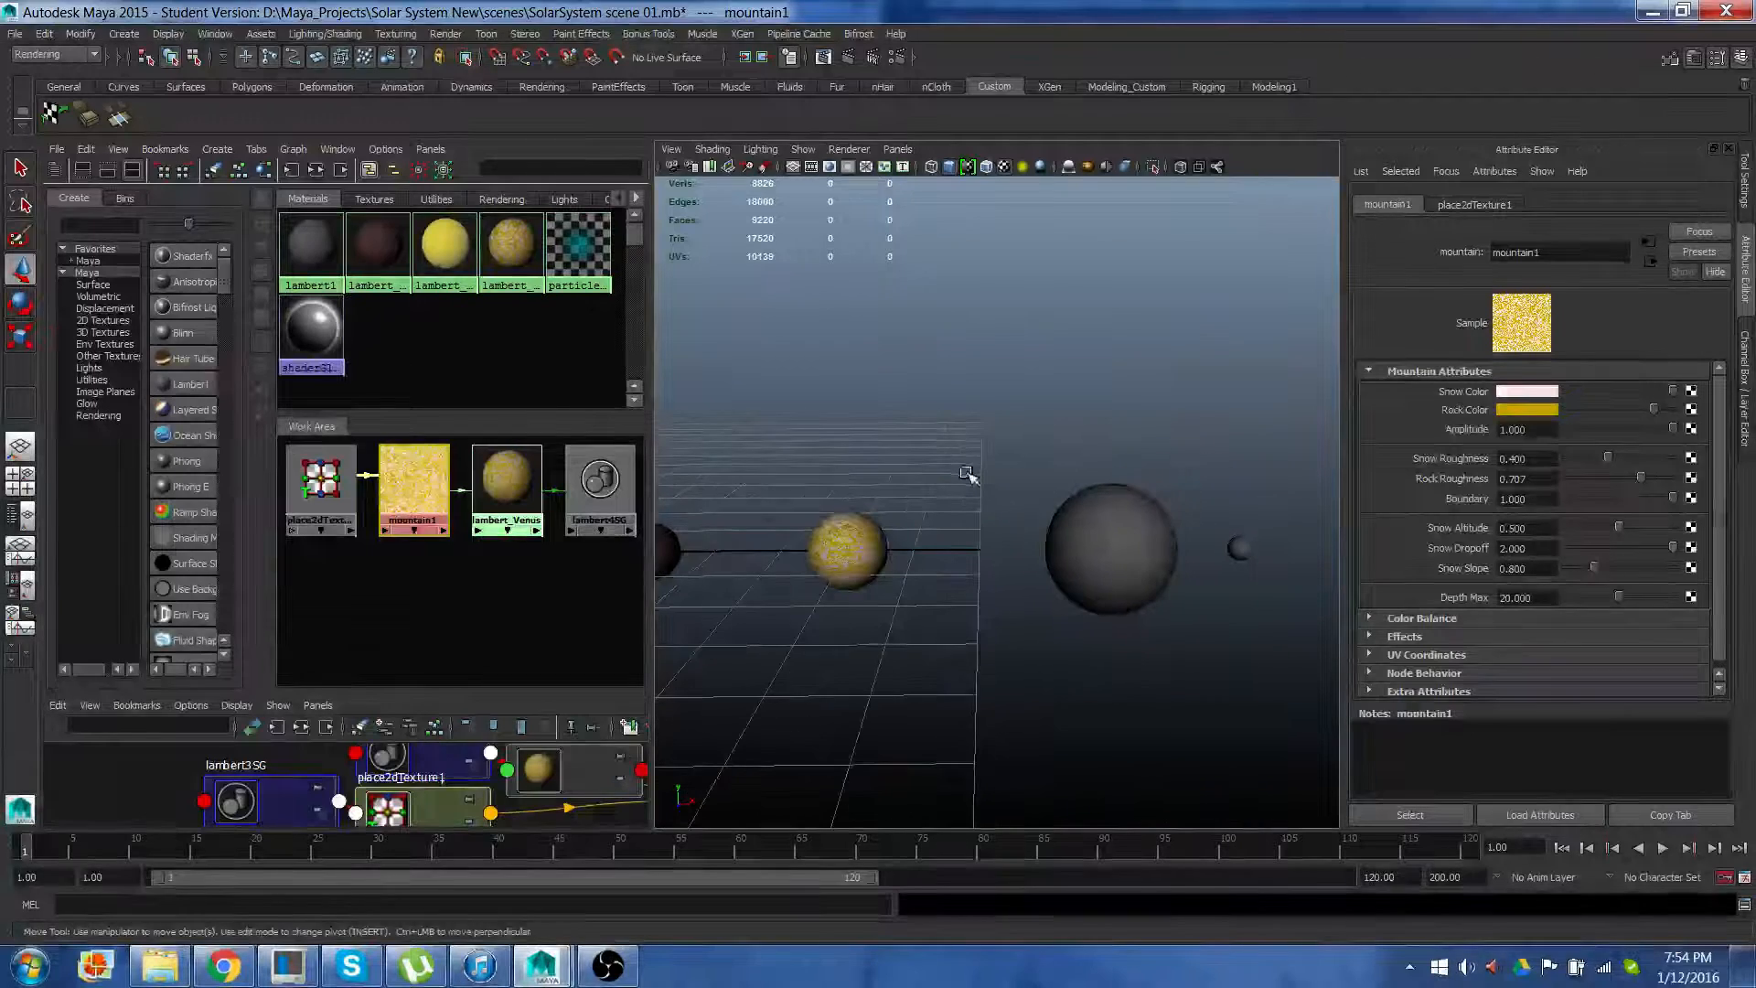
pyautogui.click(1137, 560)
pyautogui.scroll(-3, 938, 600)
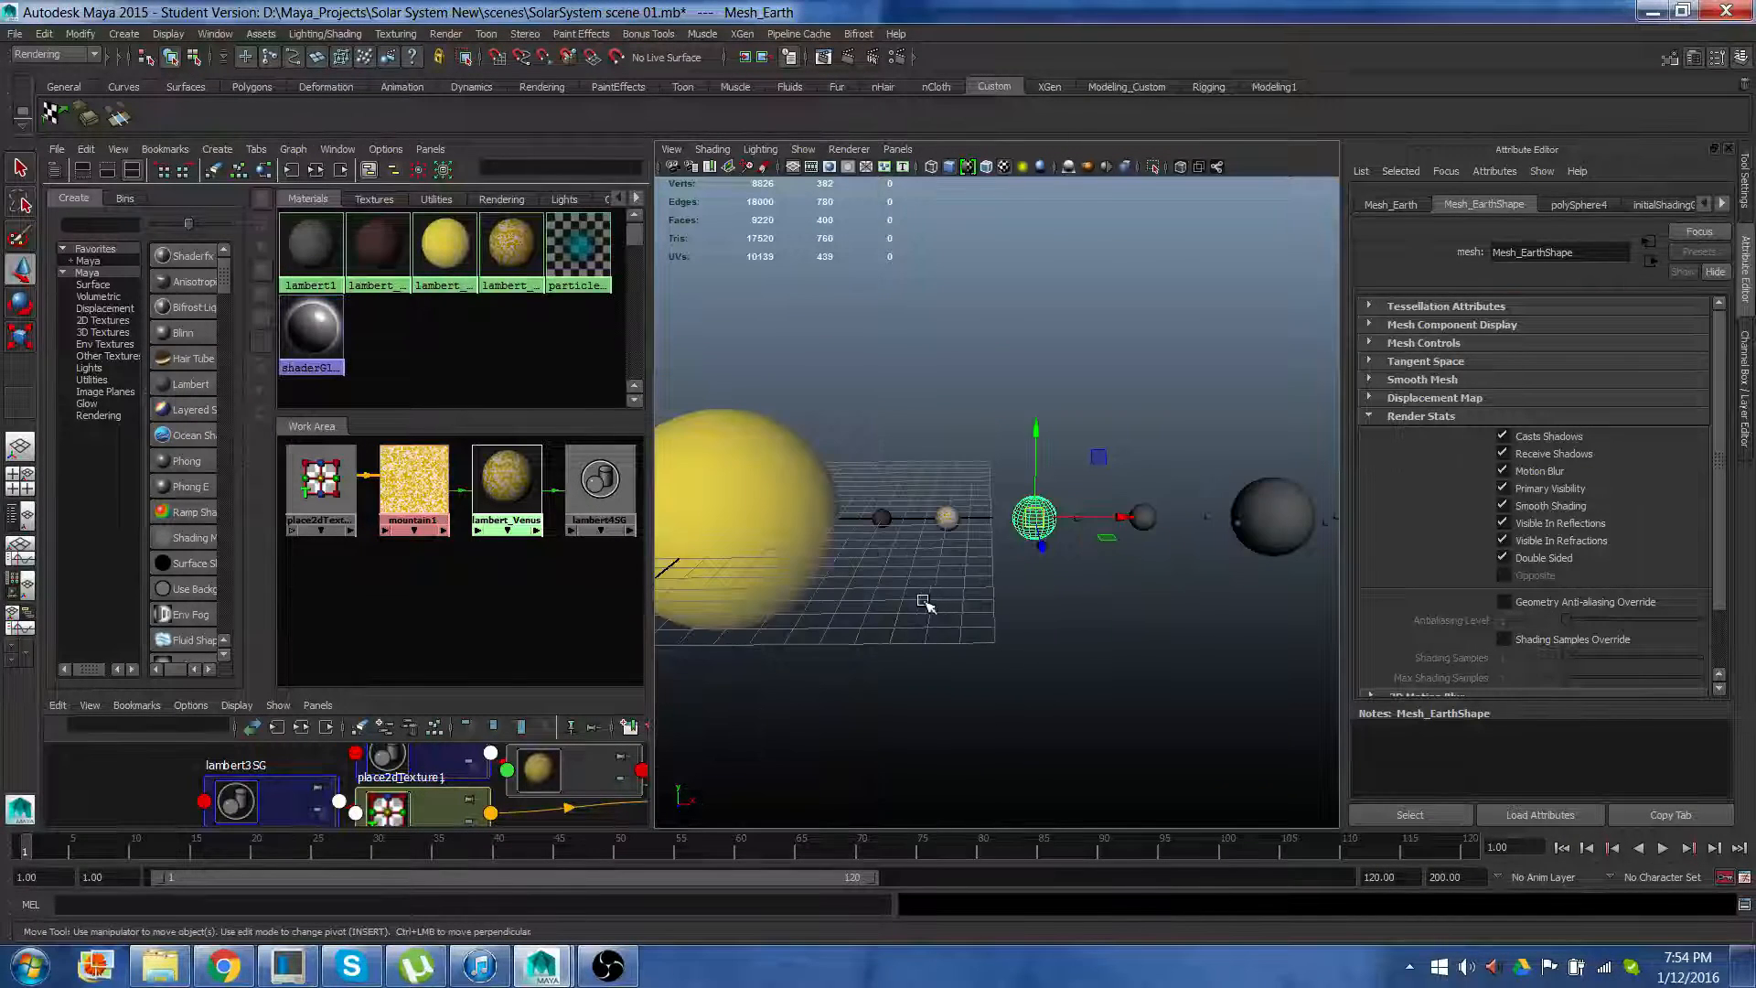
pyautogui.scroll(3, 924, 600)
pyautogui.moveTo(955, 535)
pyautogui.keyDown('alt'); pyautogui.mouseDown()
pyautogui.moveTo(952, 566)
pyautogui.moveTo(969, 513)
pyautogui.moveTo(952, 502)
pyautogui.mouseUp(); pyautogui.keyUp('alt')
pyautogui.scroll(4, 951, 567)
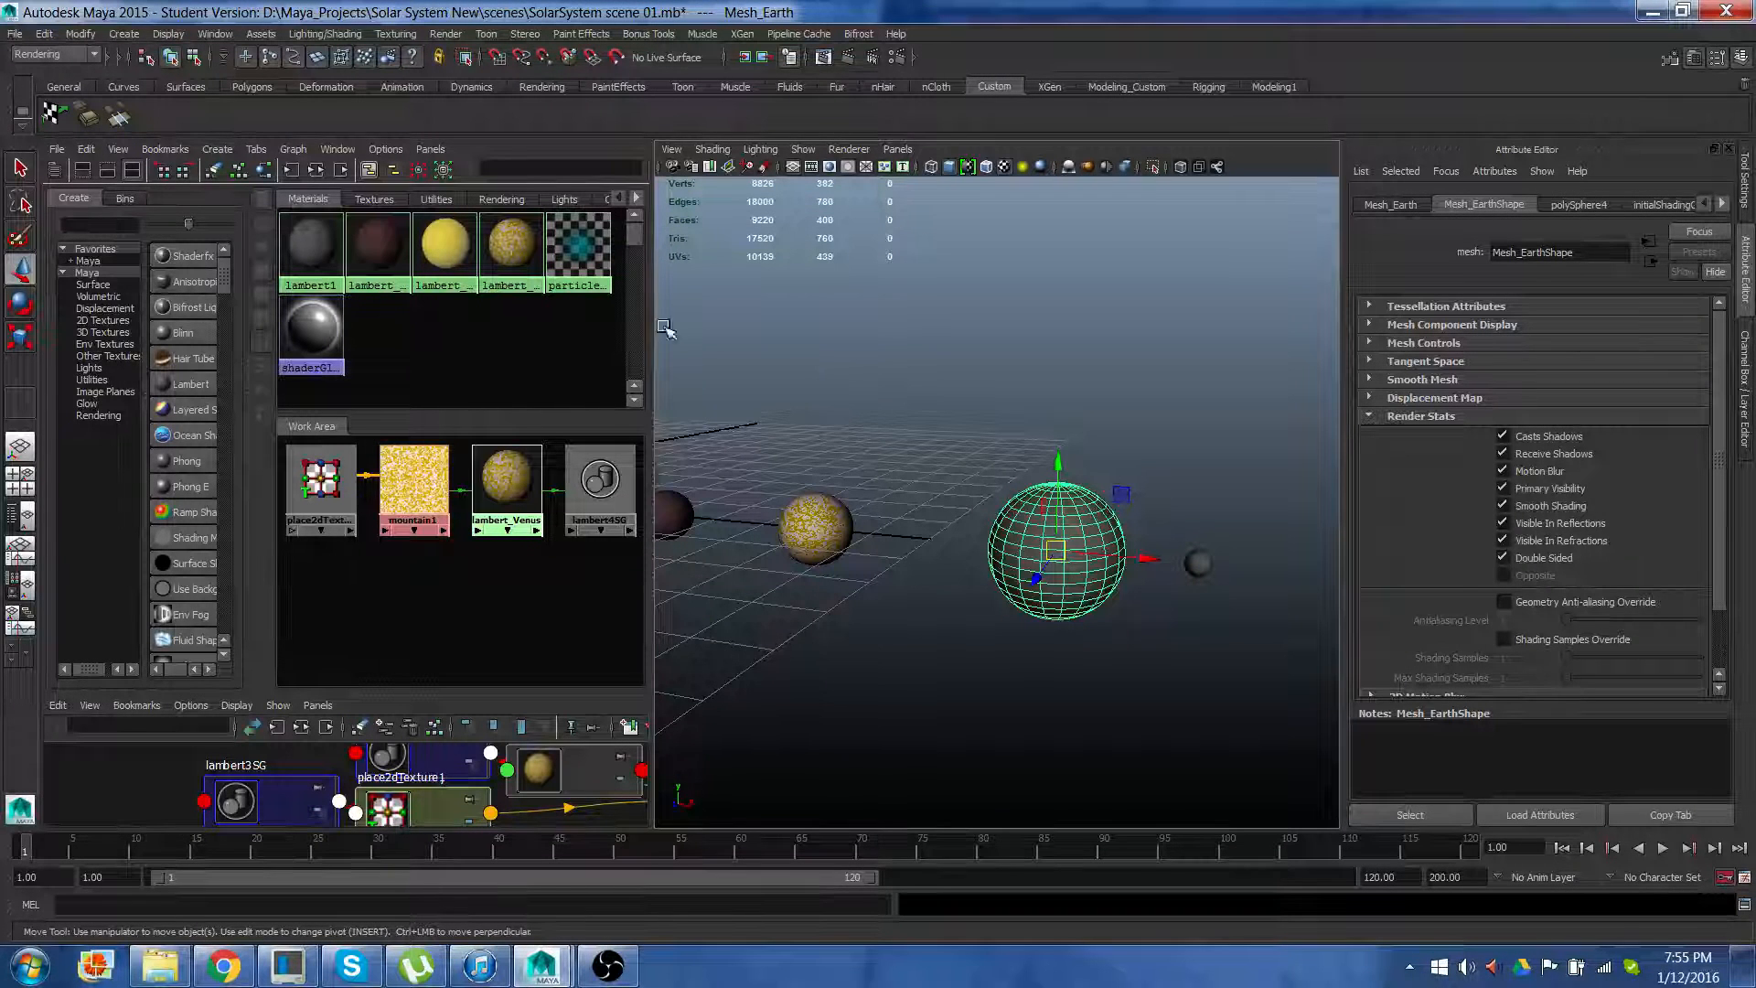
pyautogui.click(95, 54)
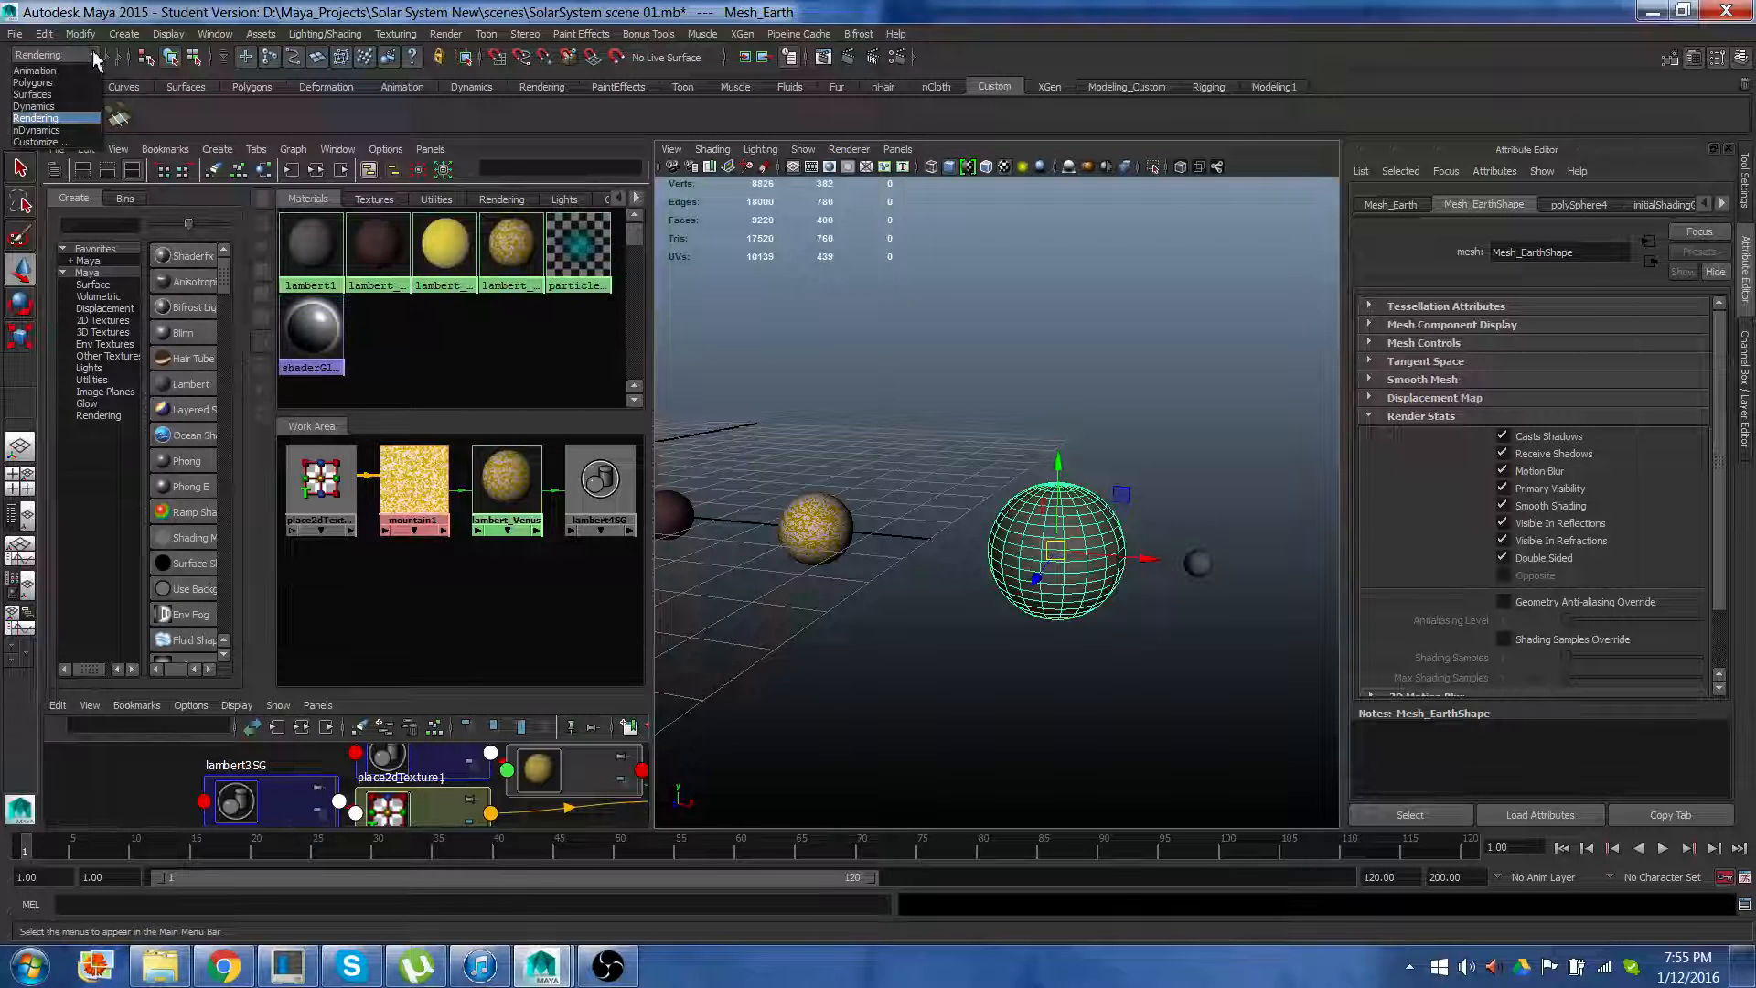
pyautogui.click(34, 82)
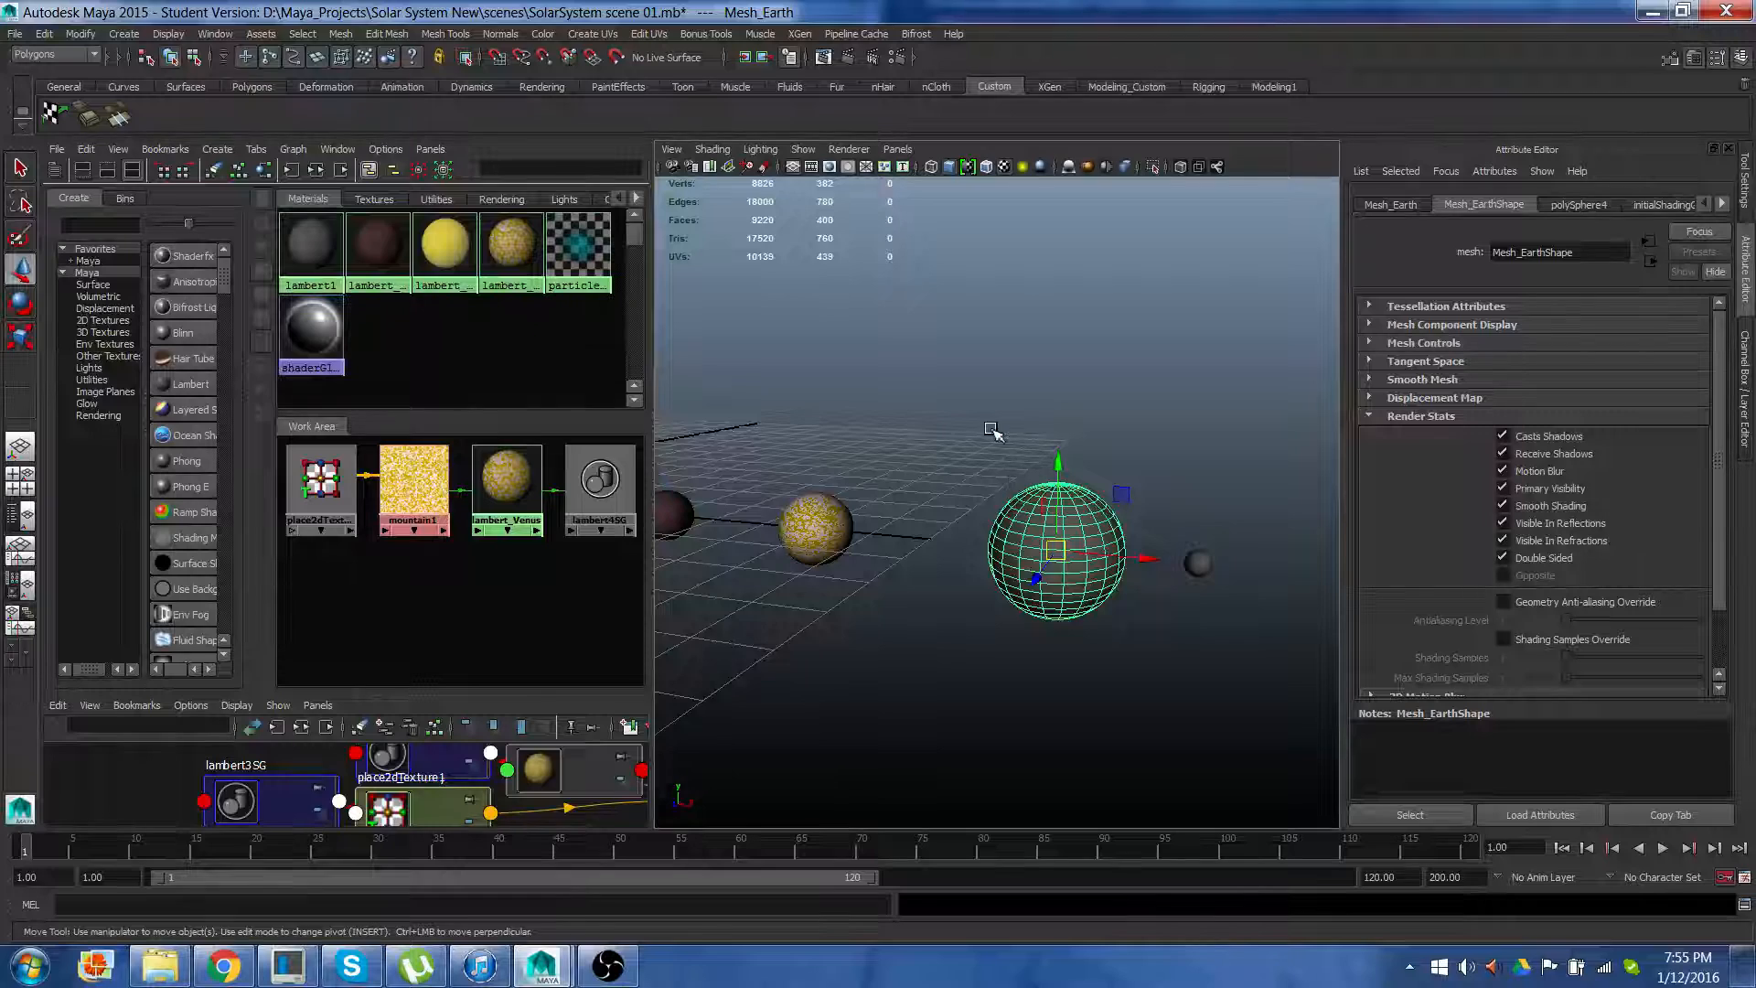
pyautogui.scroll(5, 997, 434)
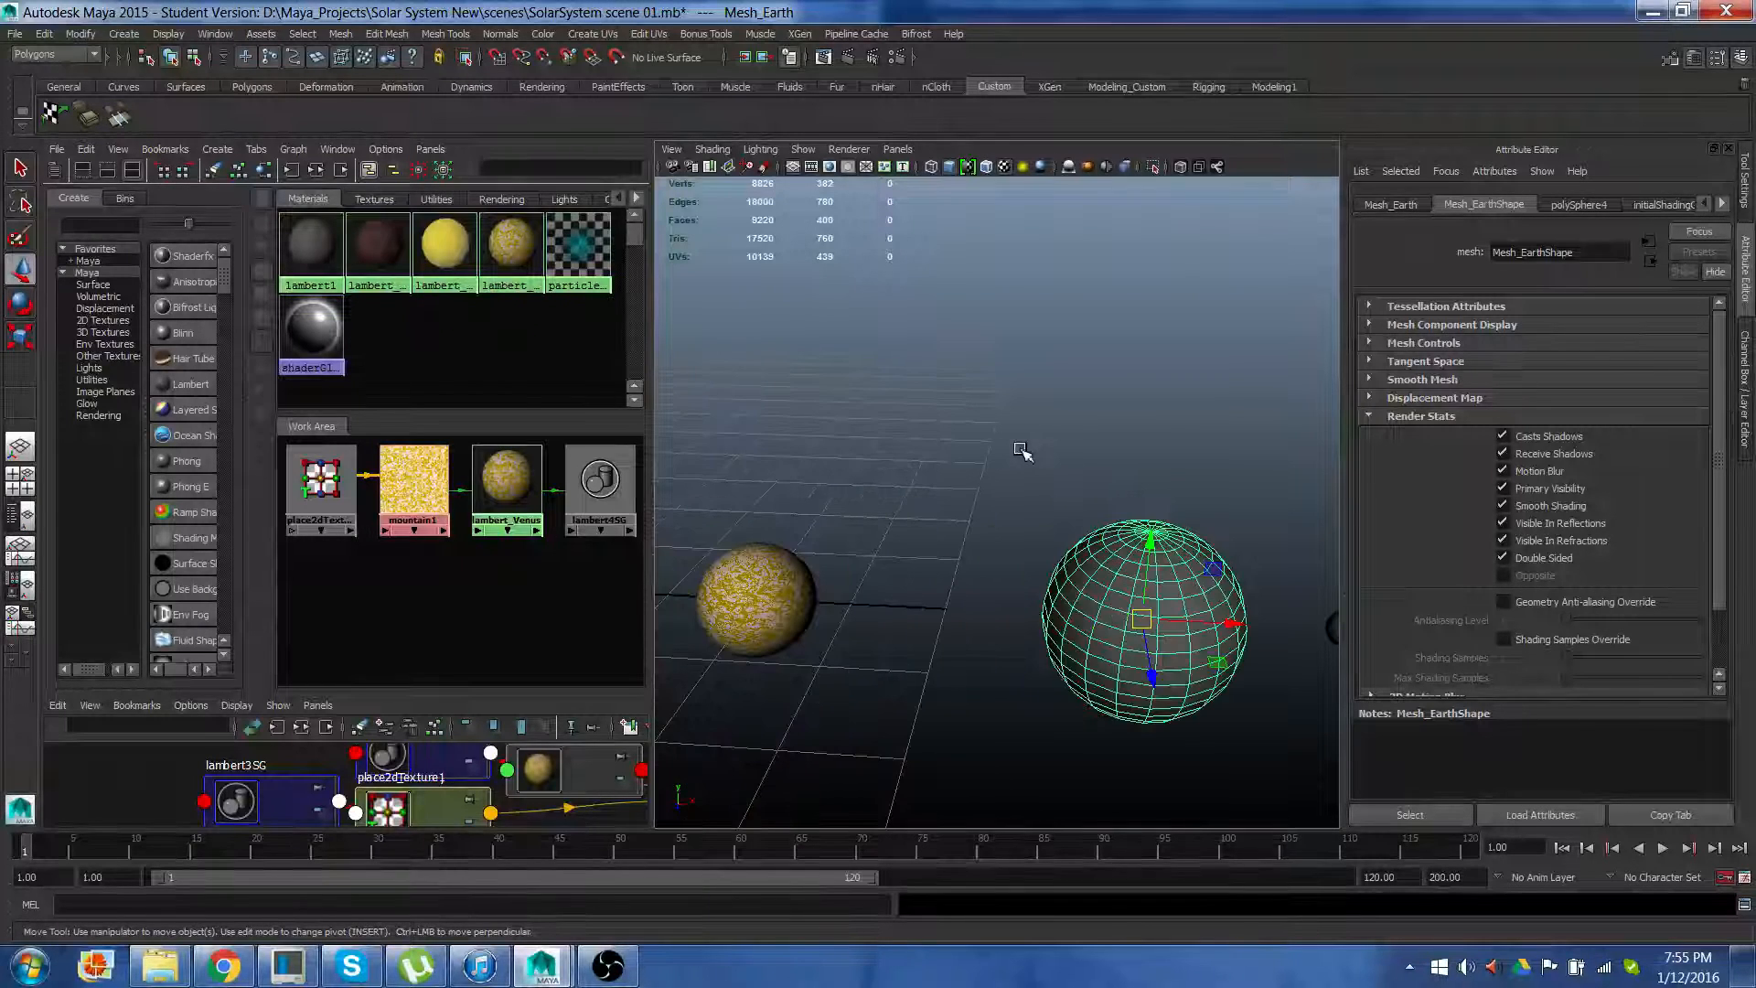
# Examine the Earth sphere's UV layout in the UV Texture Editor, framed to fit, and minimize the editor
pyautogui.keyDown('alt'); pyautogui.moveTo(1020, 449); pyautogui.dragTo(914, 394, button='middle'); pyautogui.keyUp('alt')
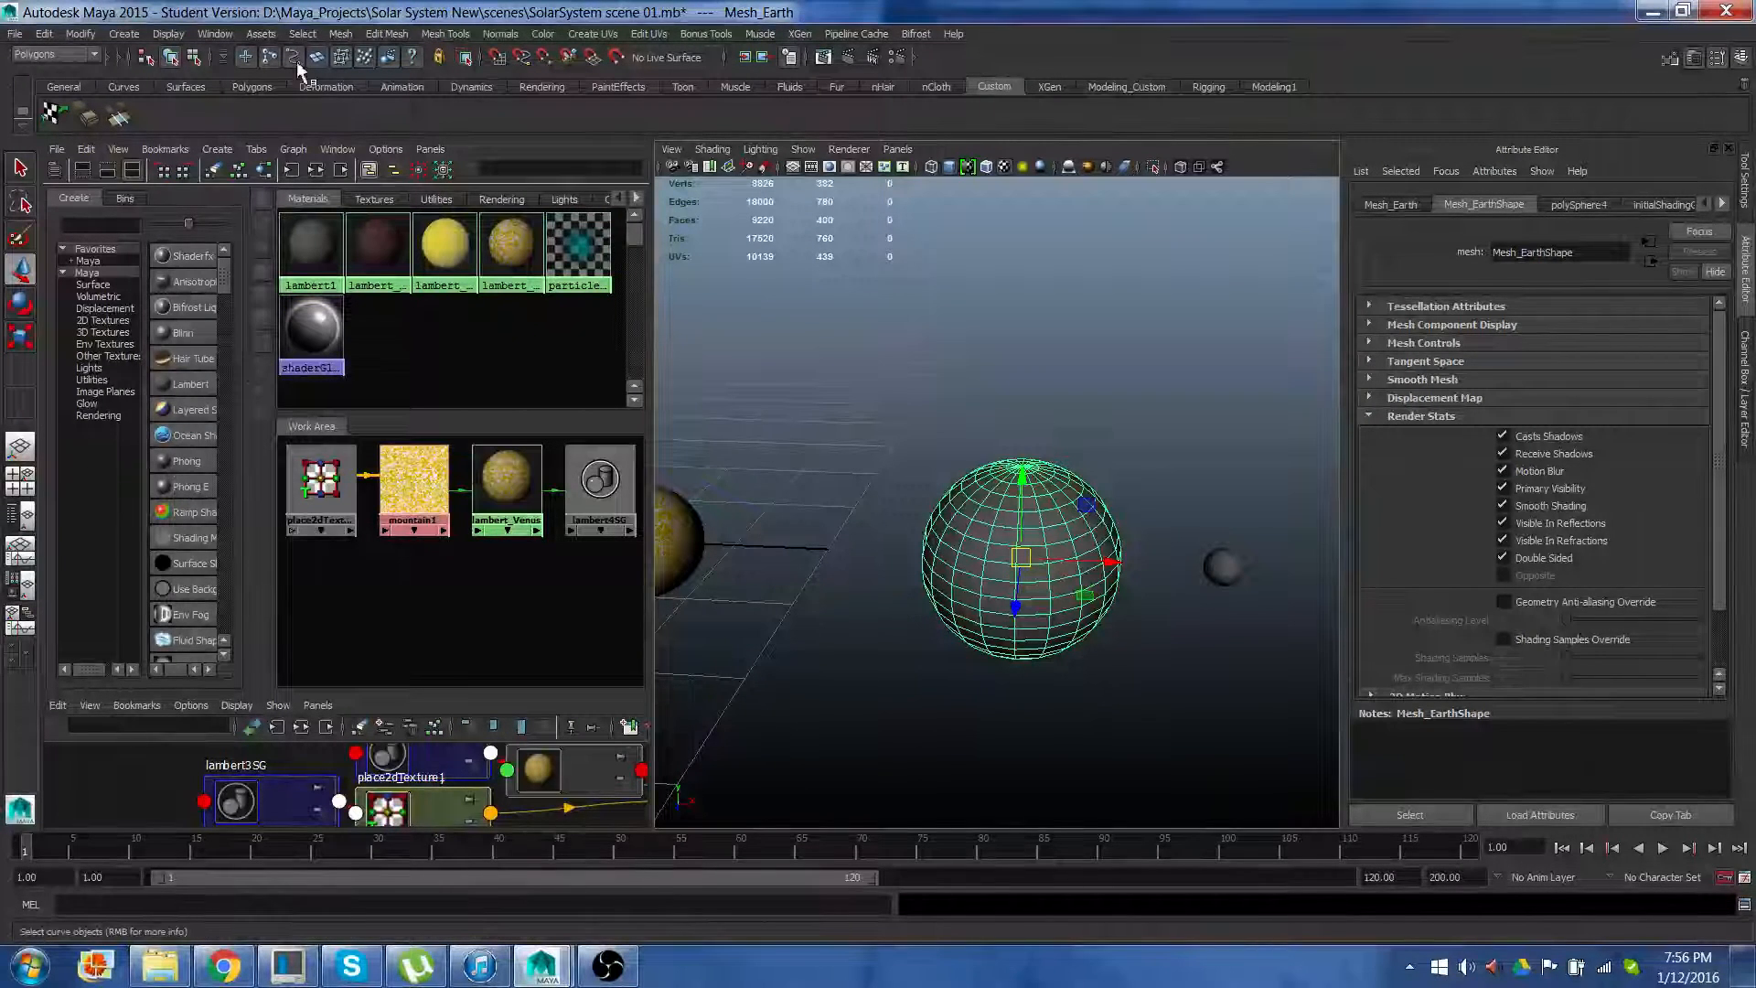
pyautogui.click(216, 35)
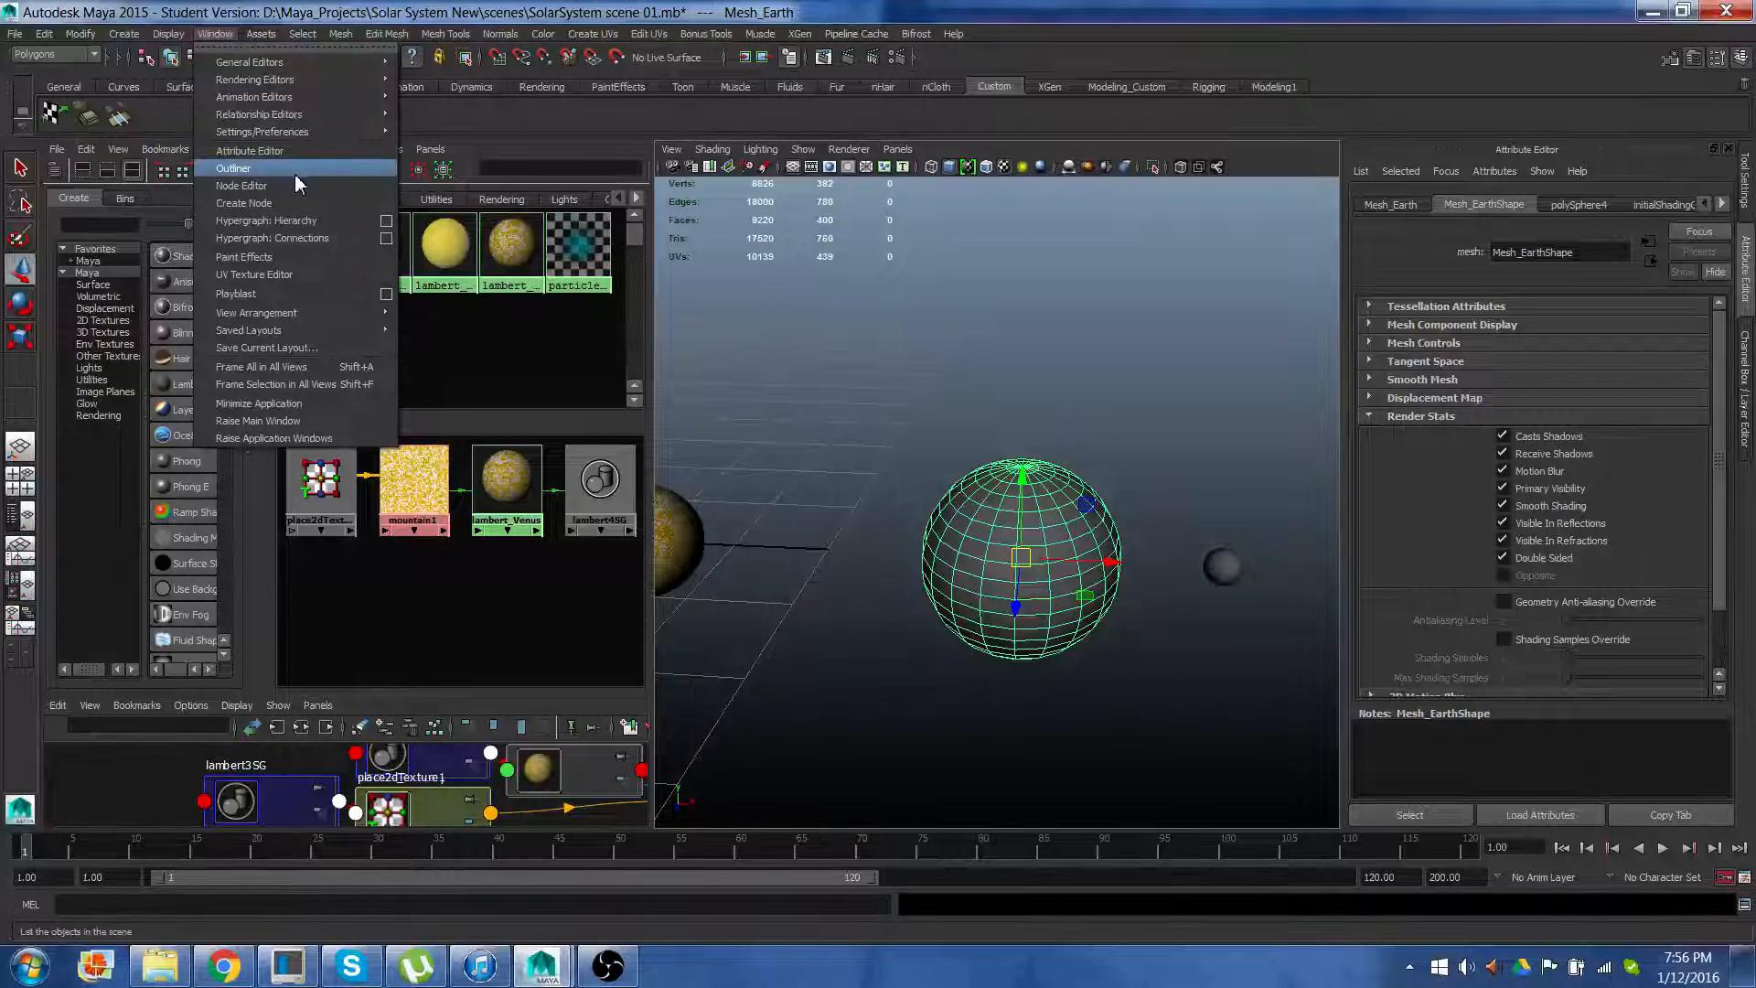
pyautogui.click(288, 279)
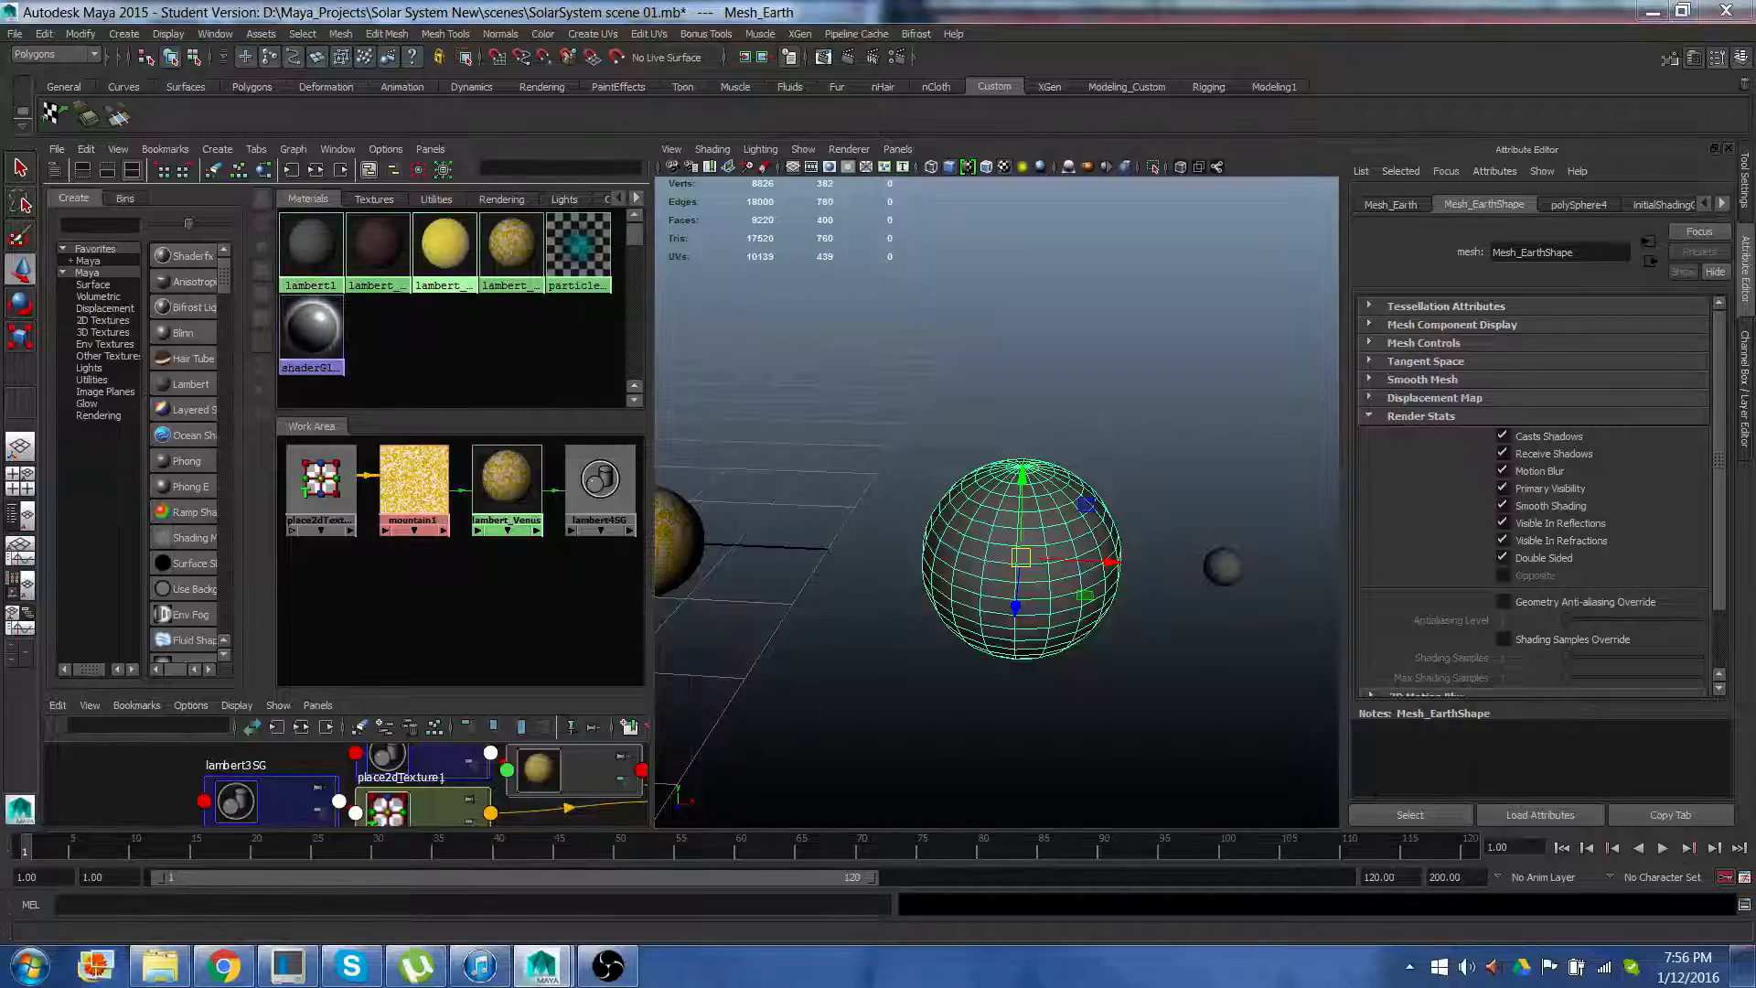
pyautogui.moveTo(1330, 233); pyautogui.dragTo(1074, 246)
pyautogui.press('f')
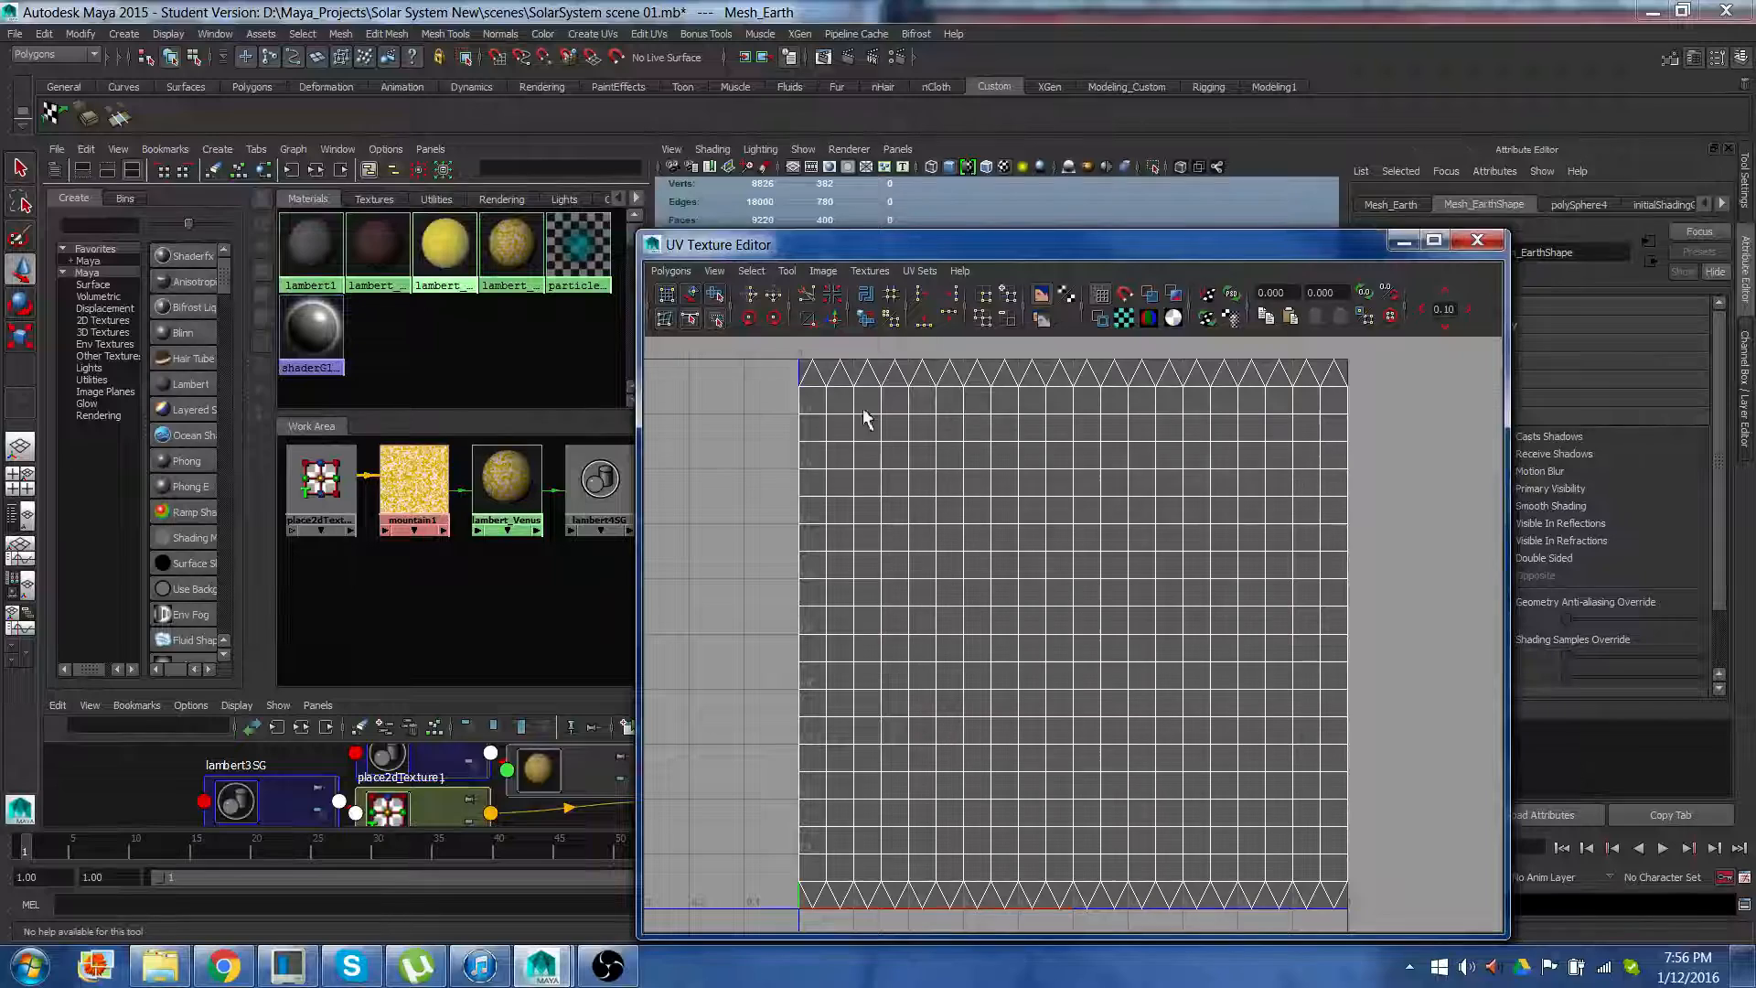
pyautogui.click(1409, 245)
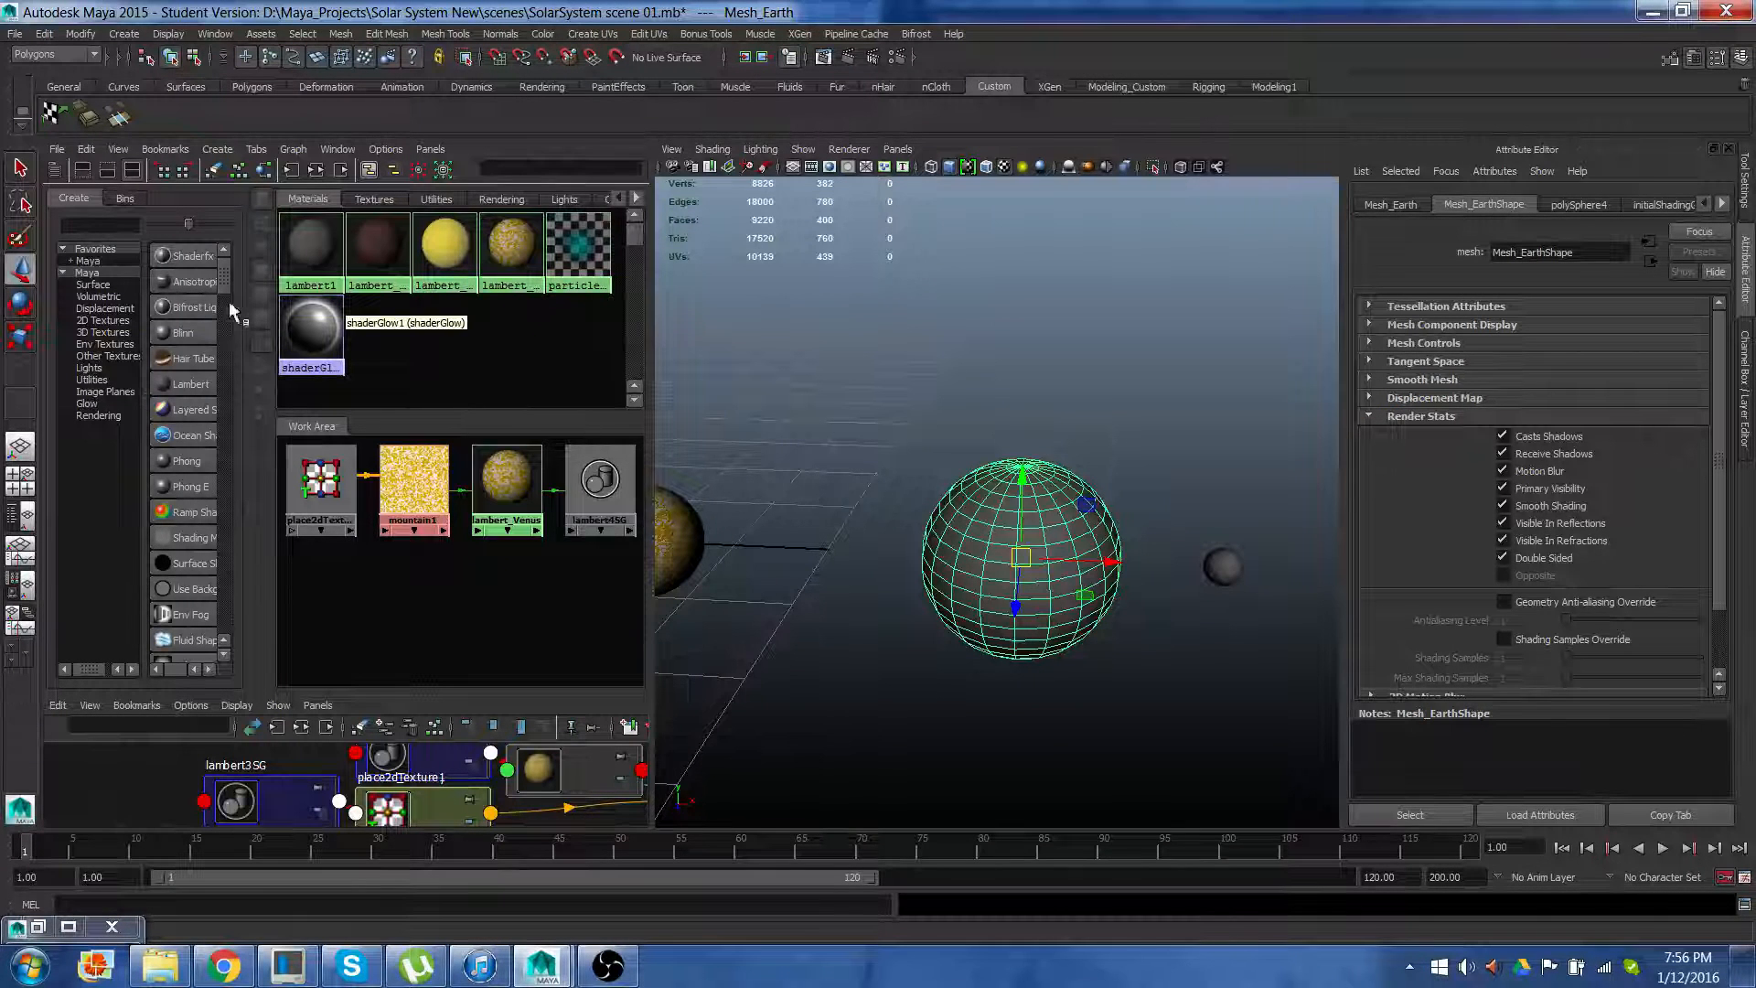
# Create a new Lambert material and name it lambert_earth
pyautogui.click(181, 384)
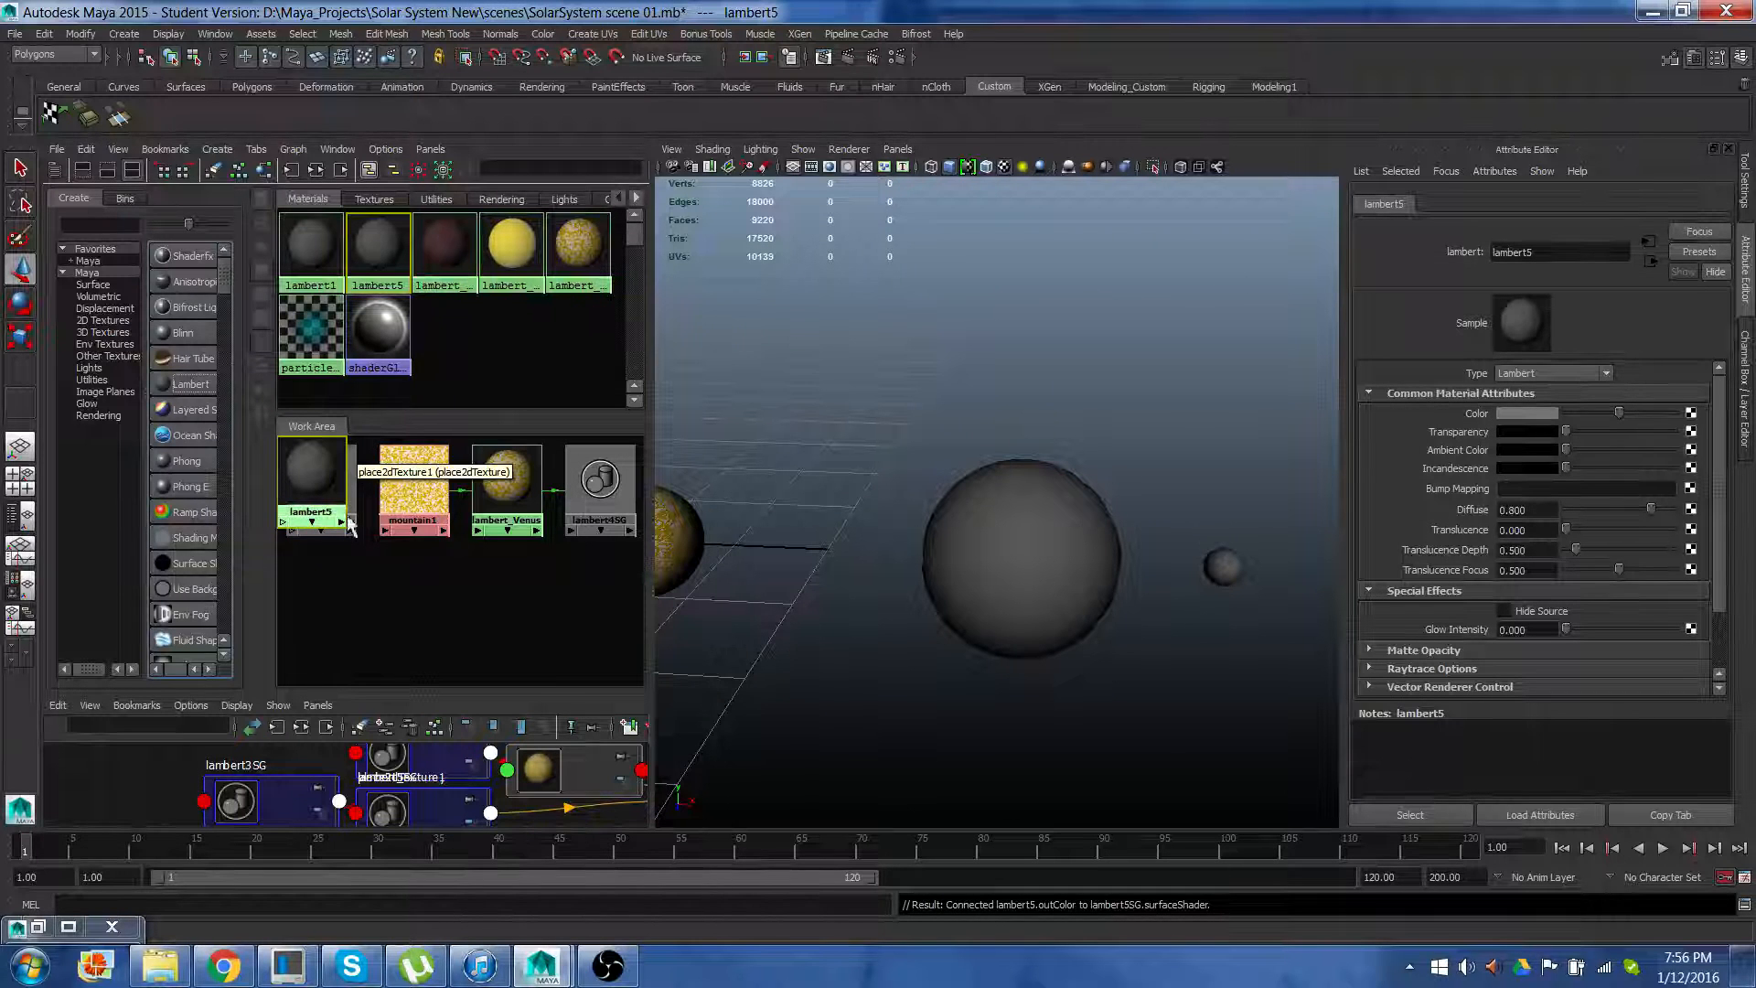
pyautogui.click(313, 480)
pyautogui.click(1540, 253)
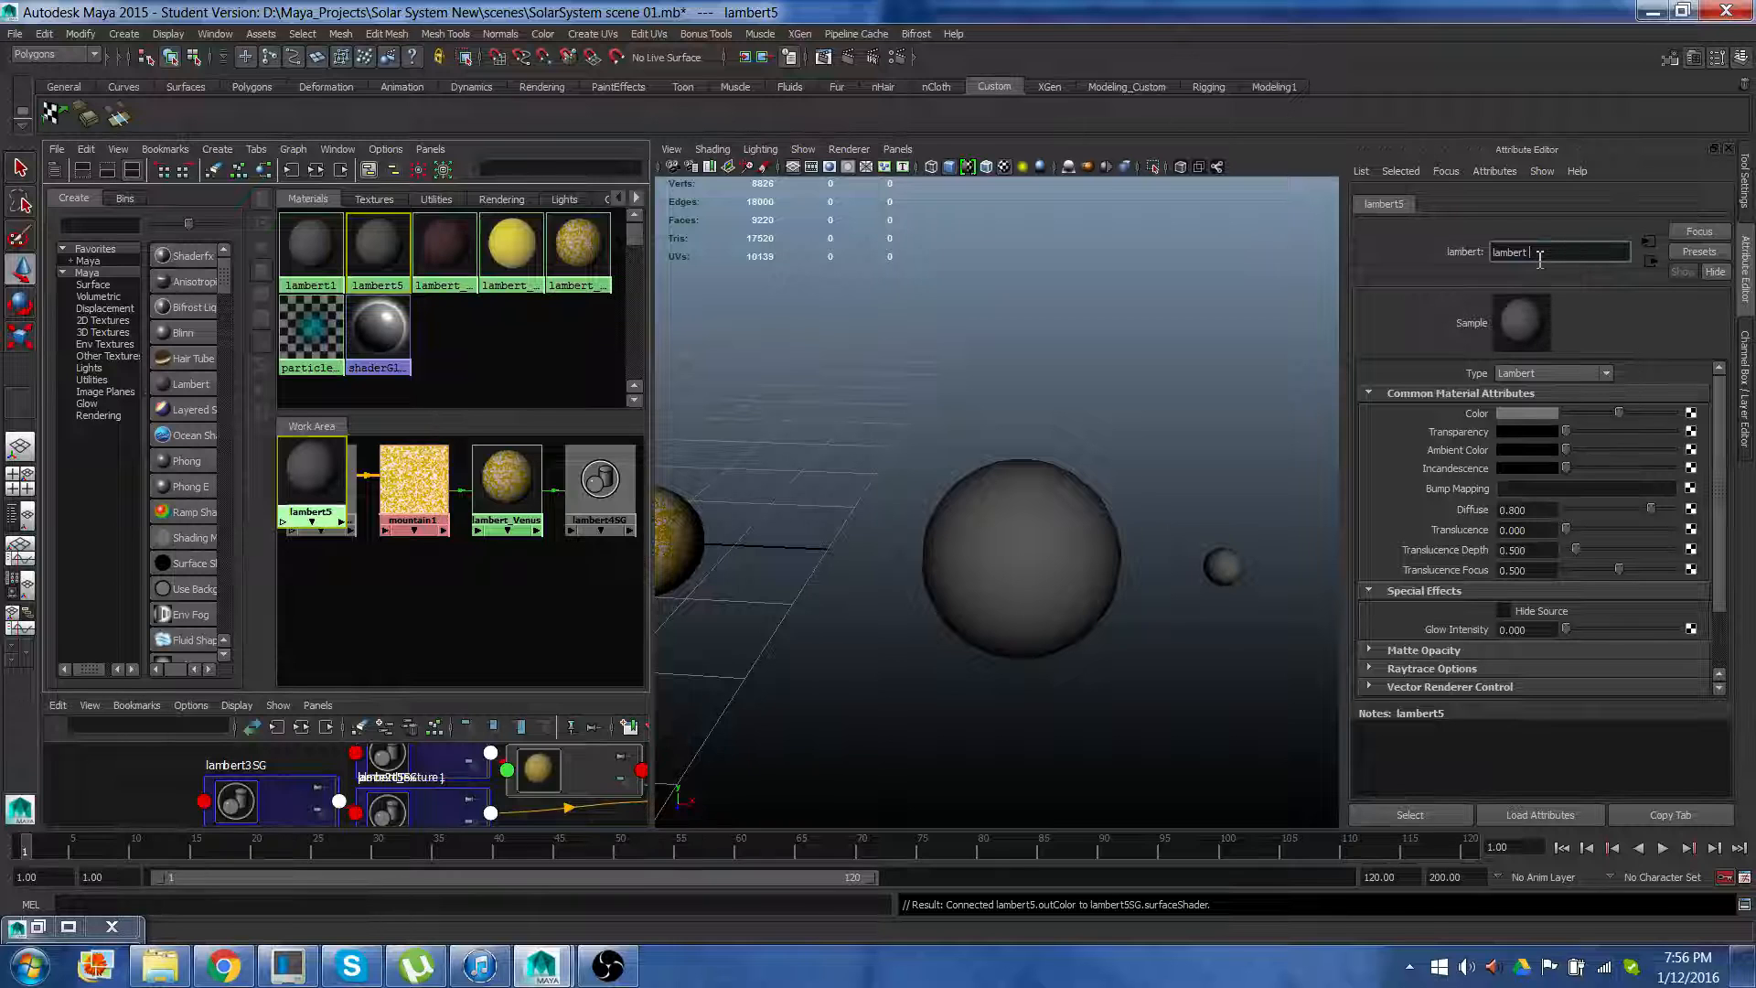
pyautogui.write('earth')
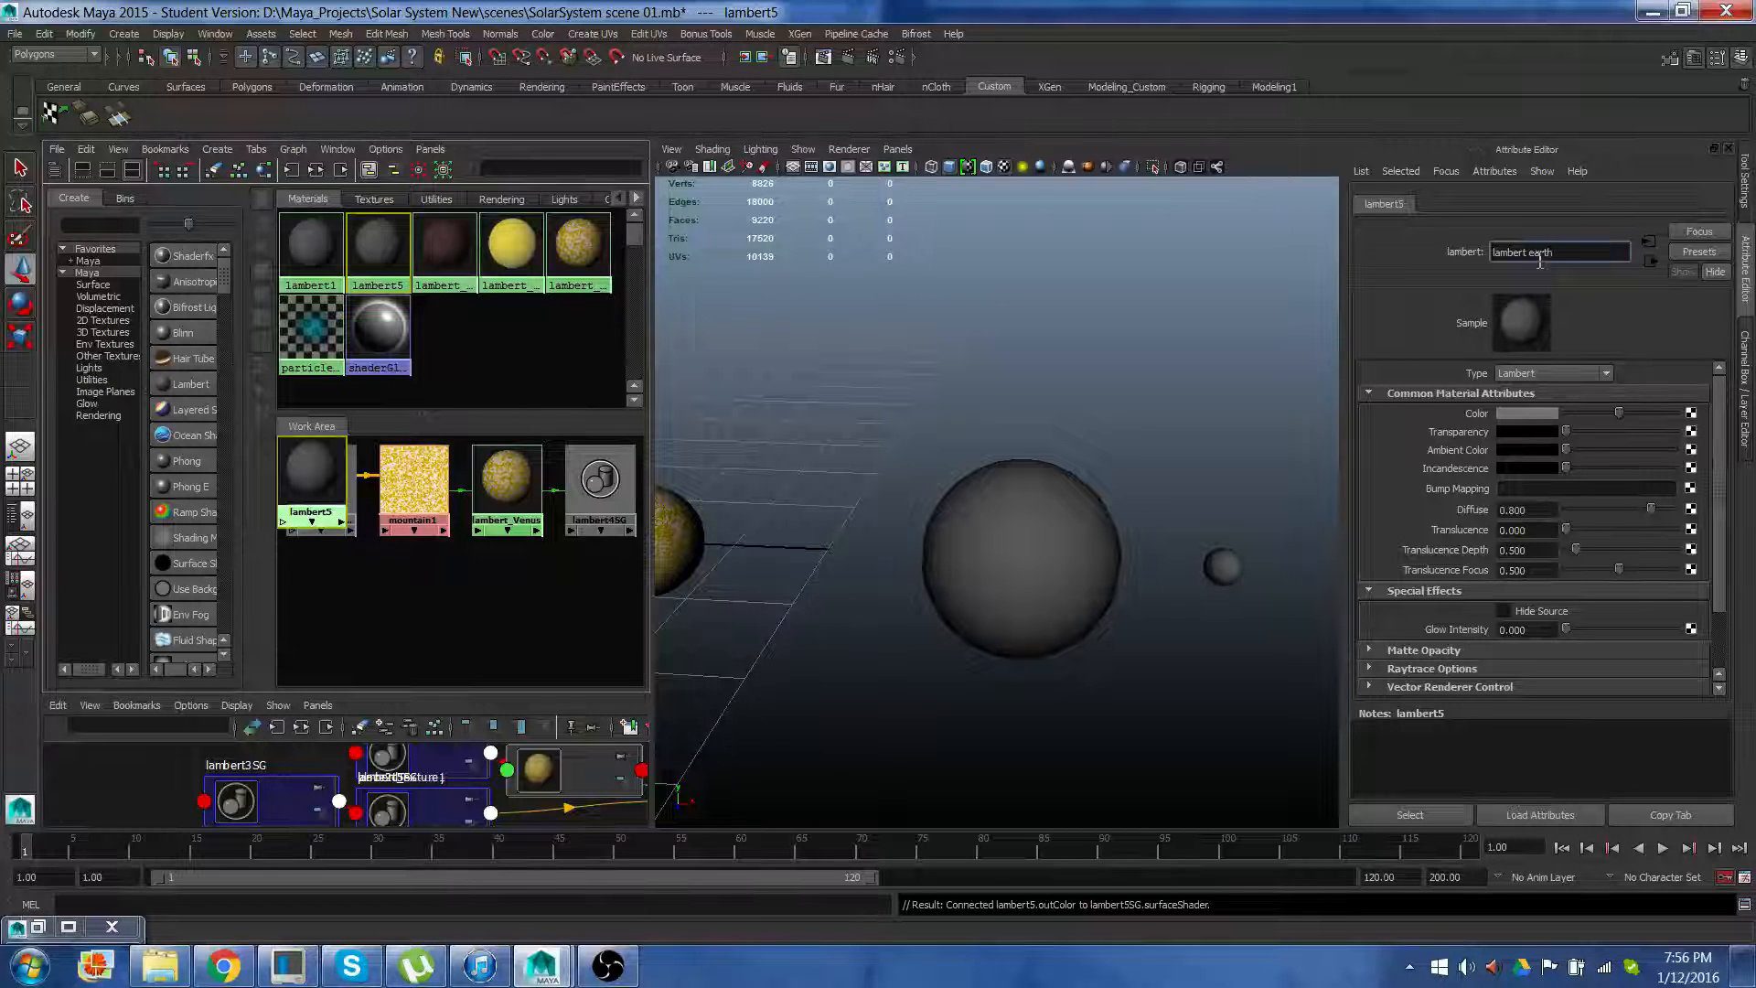
pyautogui.press('Return')
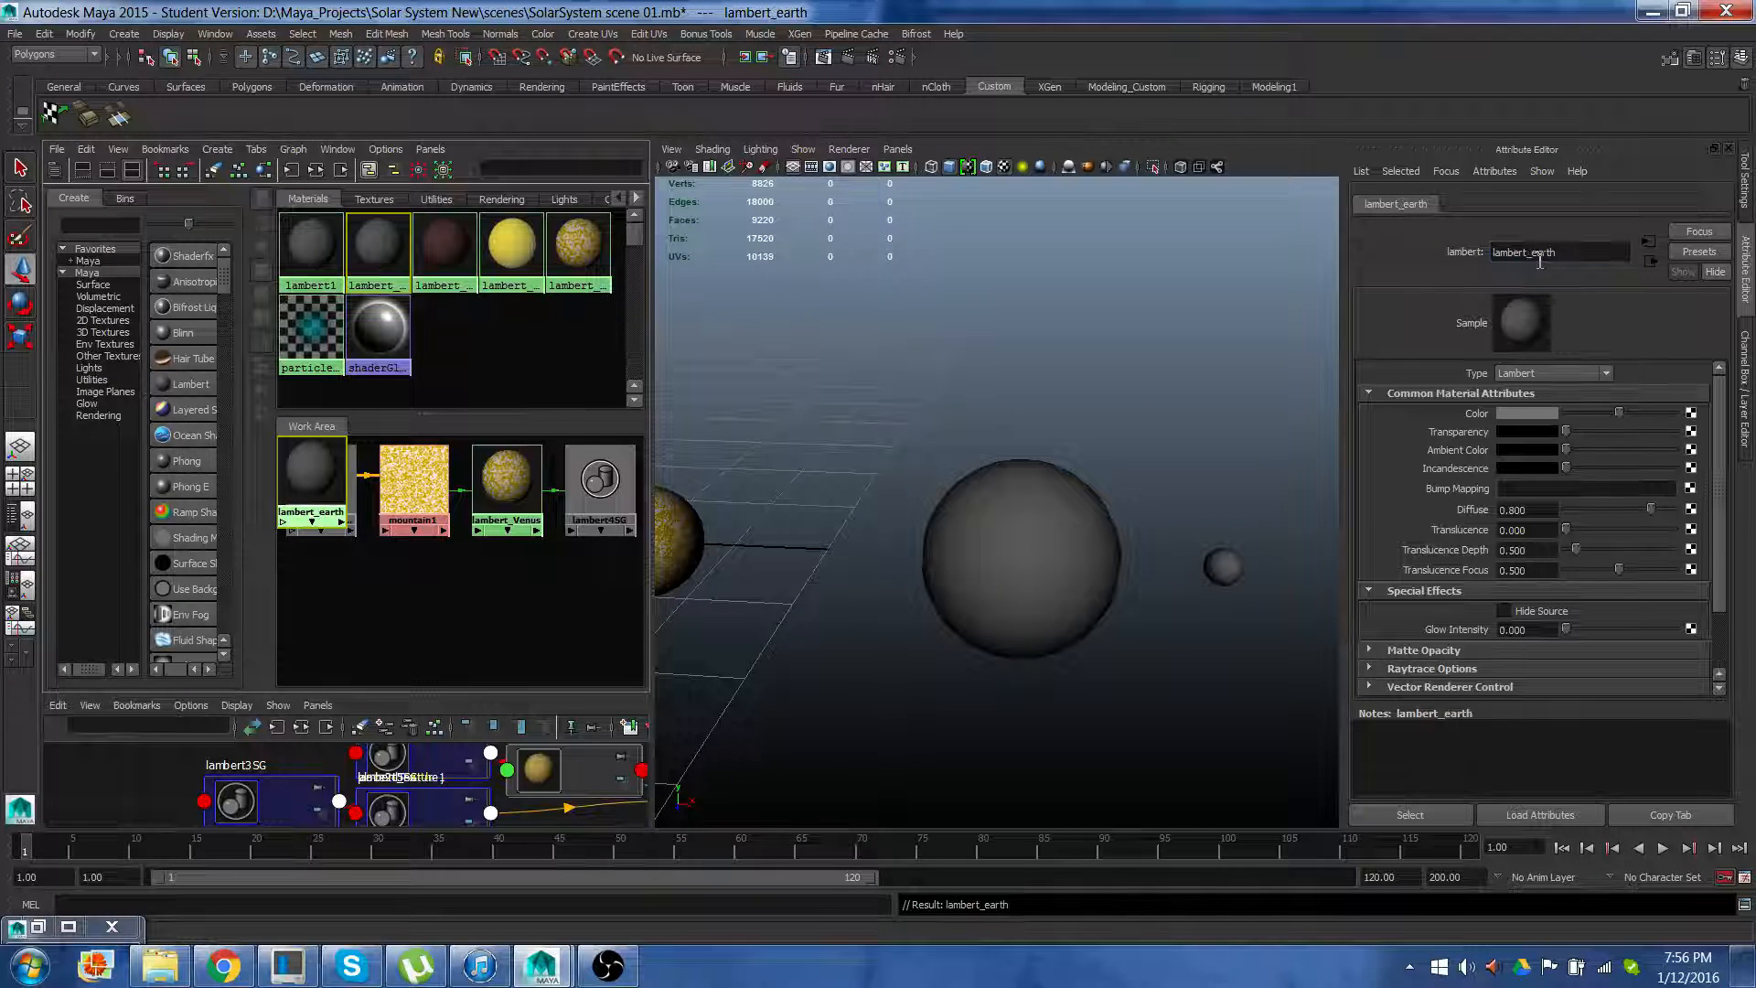
# Map a File texture to the lambert_earth material's color
pyautogui.click(1691, 416)
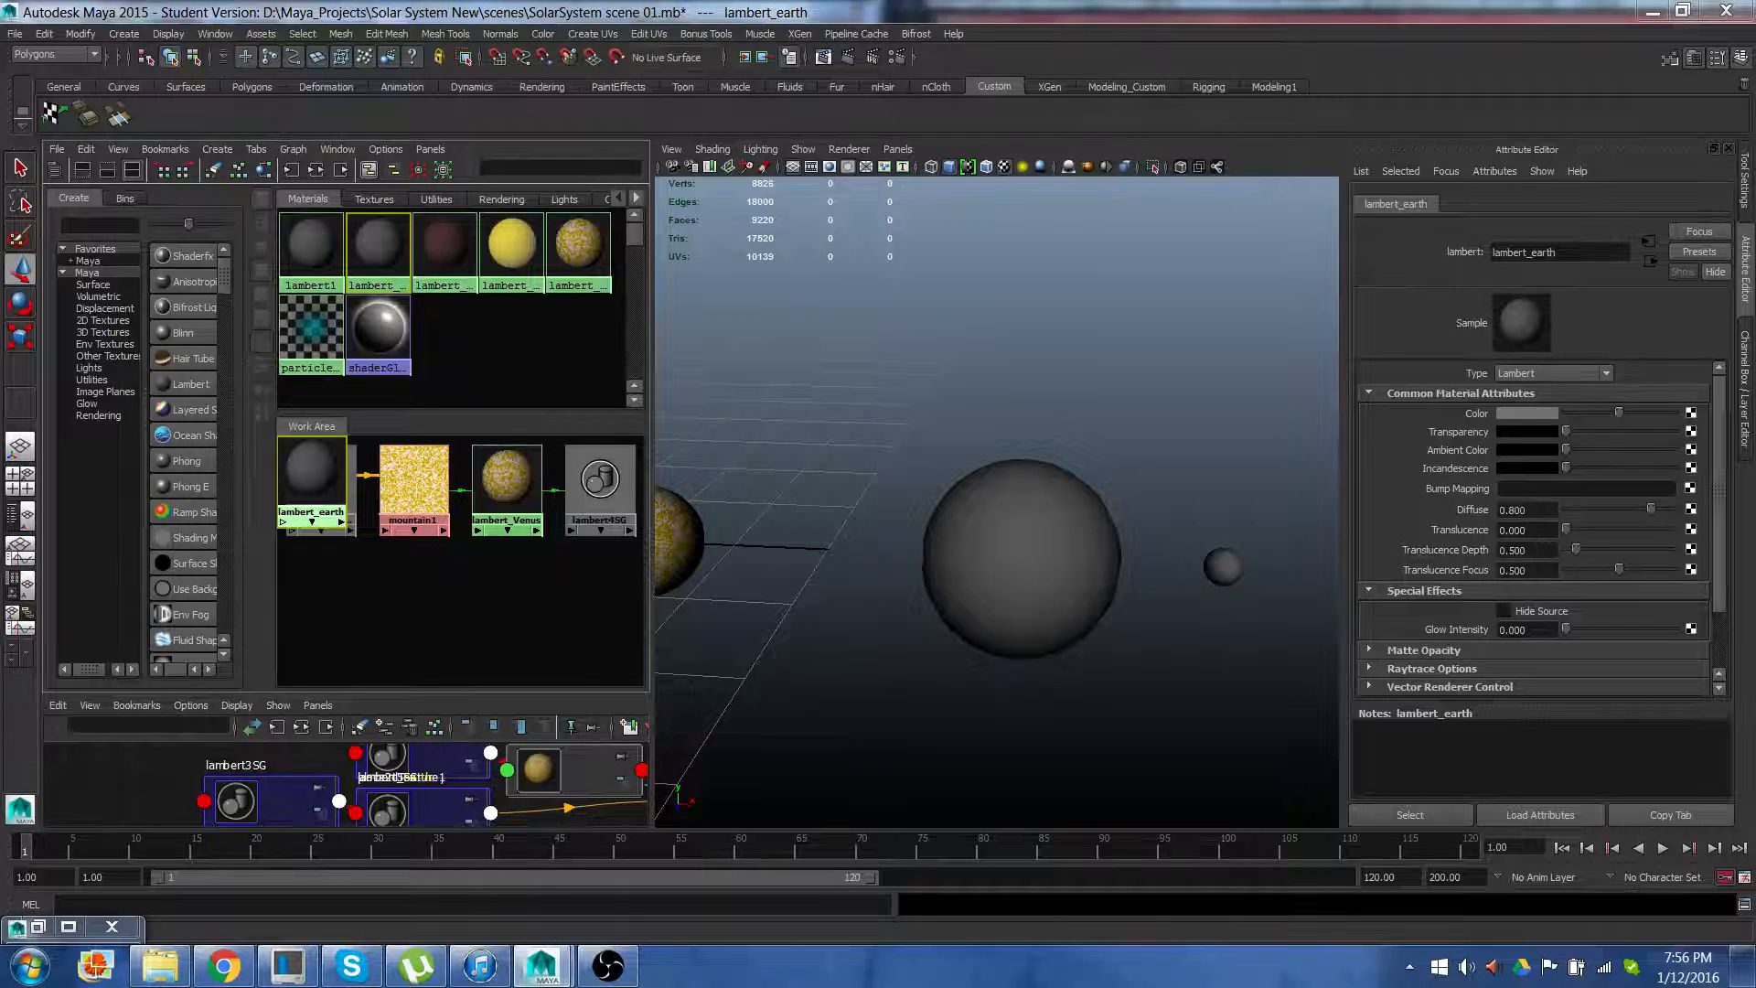
pyautogui.moveTo(1445, 205); pyautogui.dragTo(844, 216)
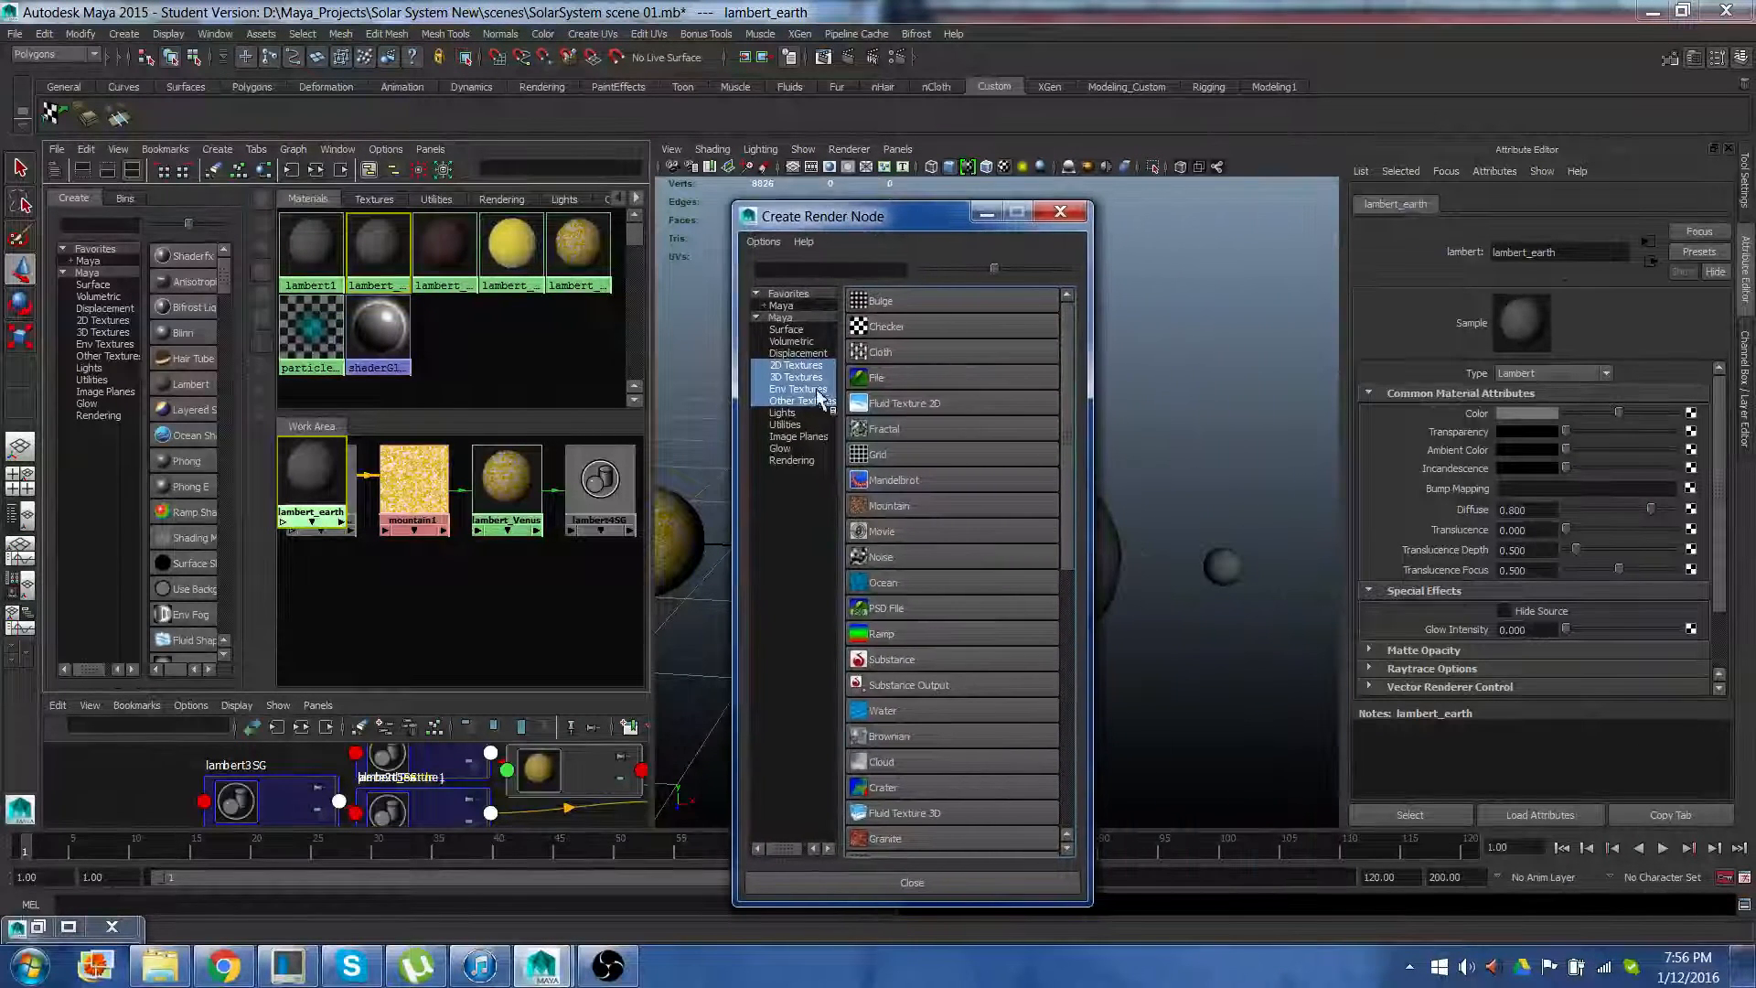
pyautogui.click(878, 384)
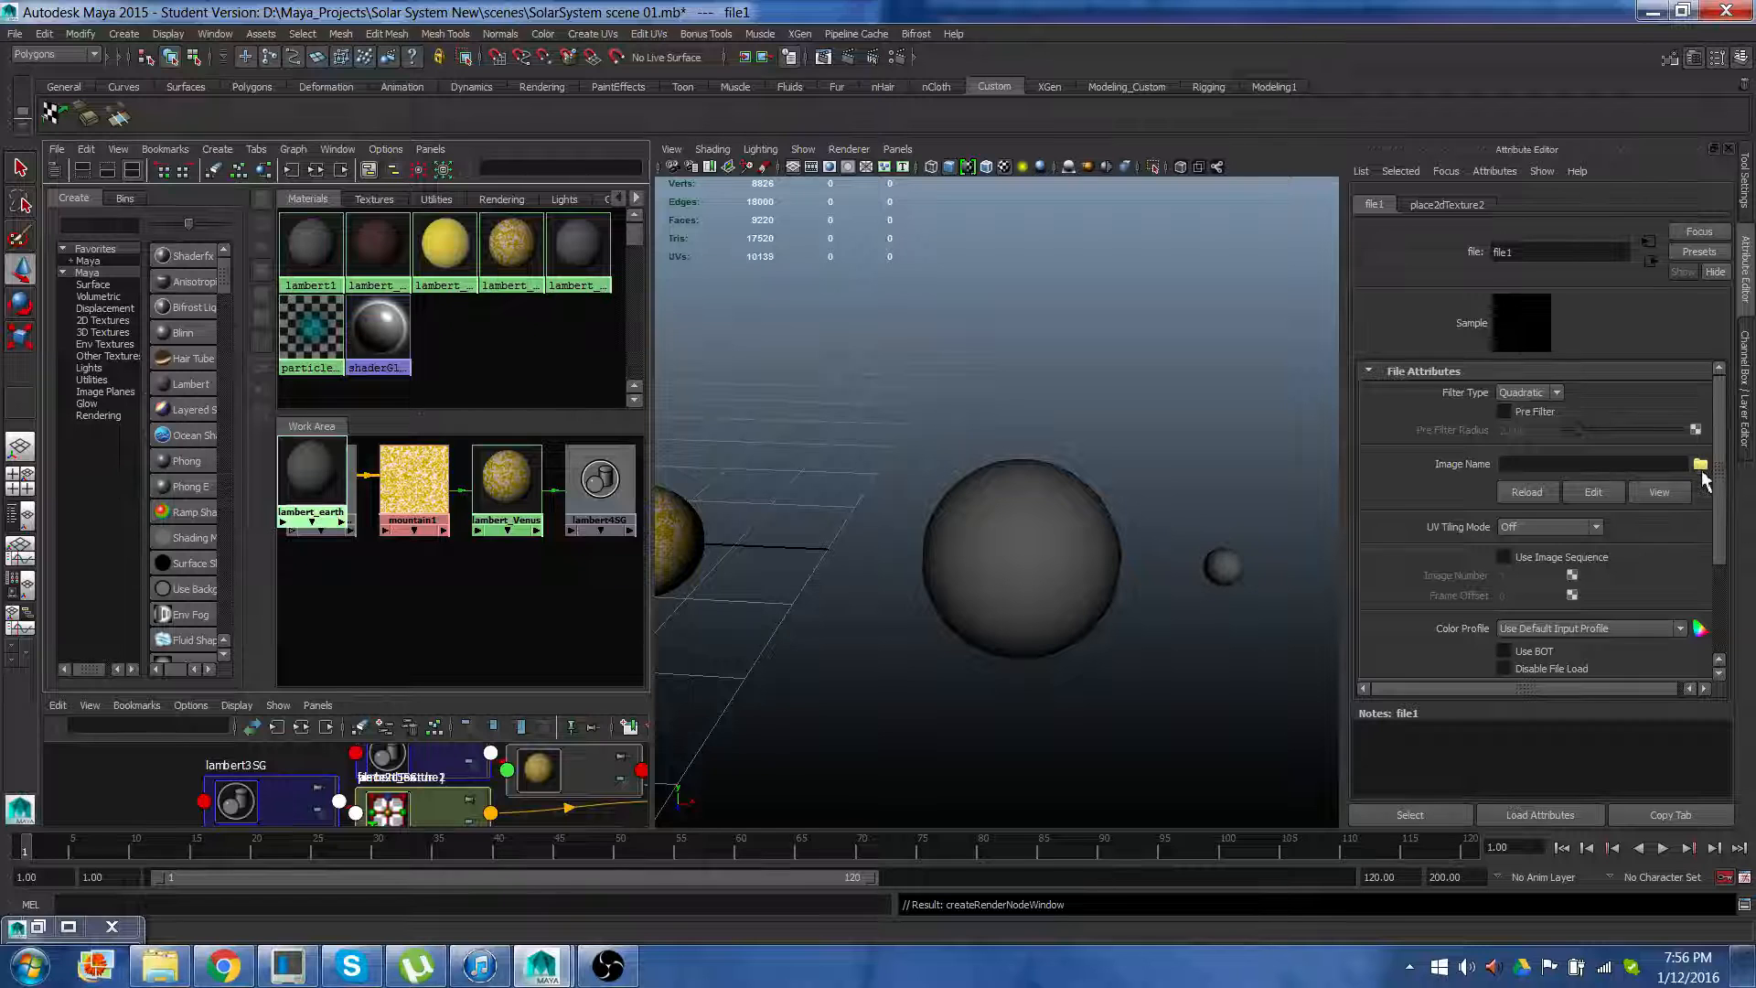
# Load earth.png from the Desktop as the image of the Earth material's file texture
pyautogui.click(1701, 464)
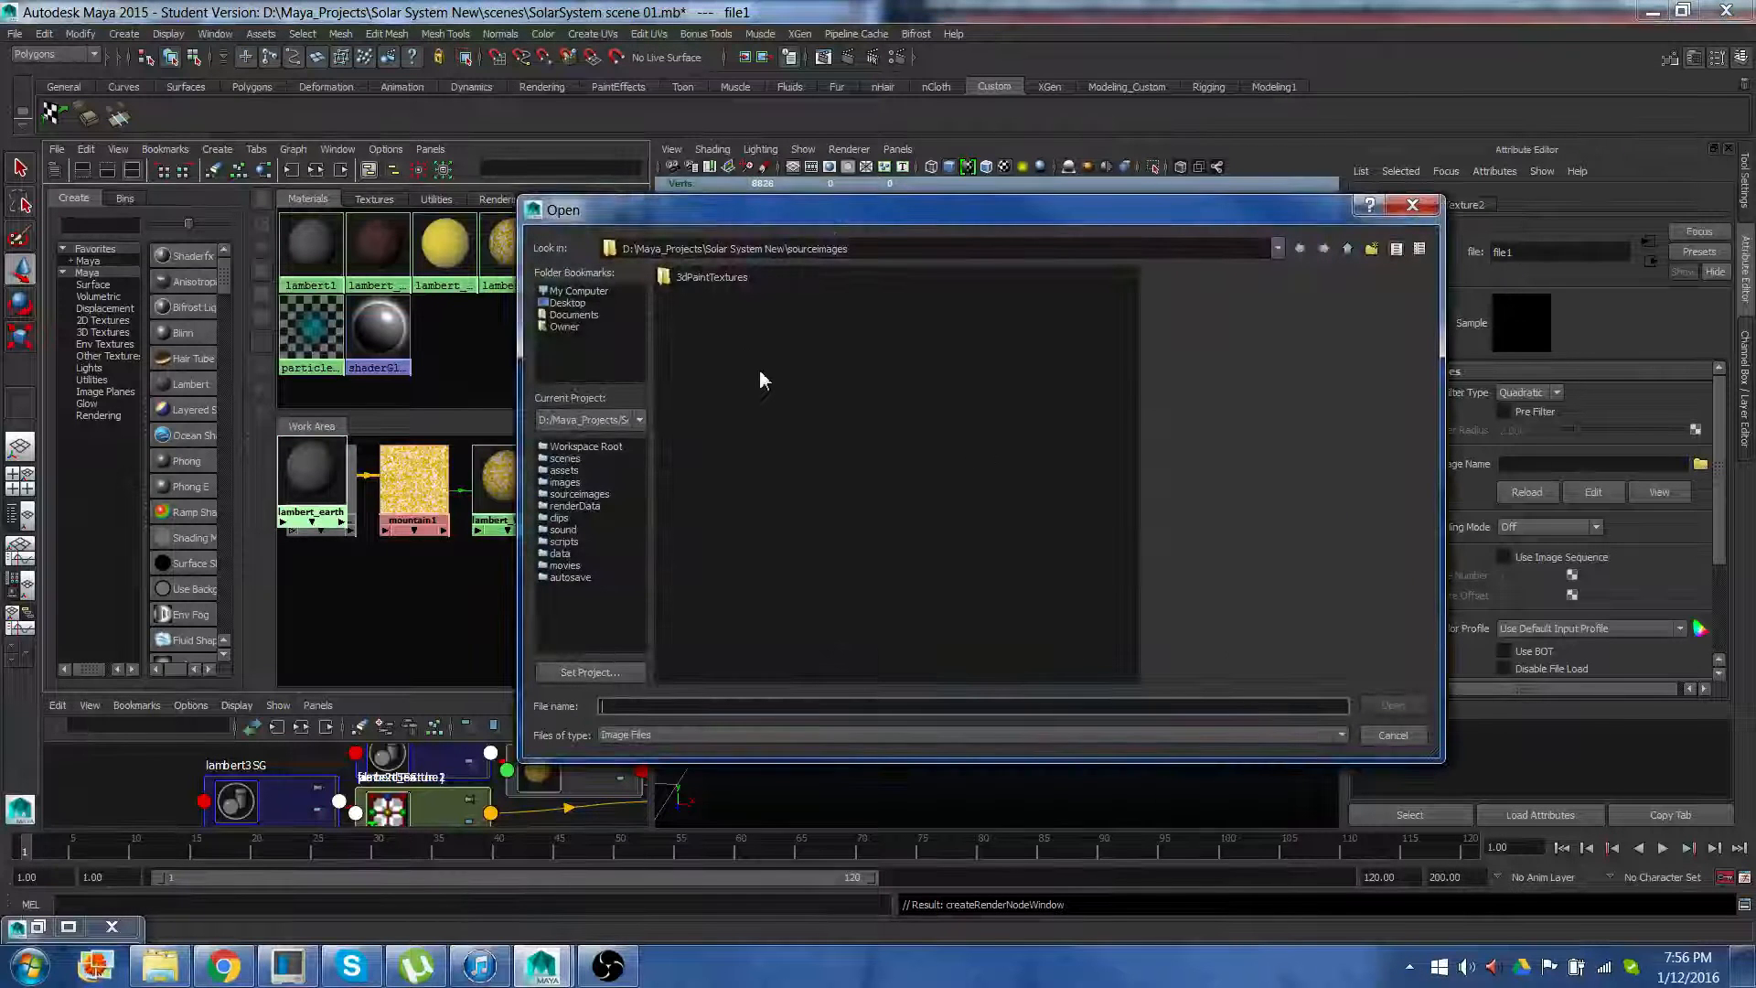
pyautogui.click(1350, 249)
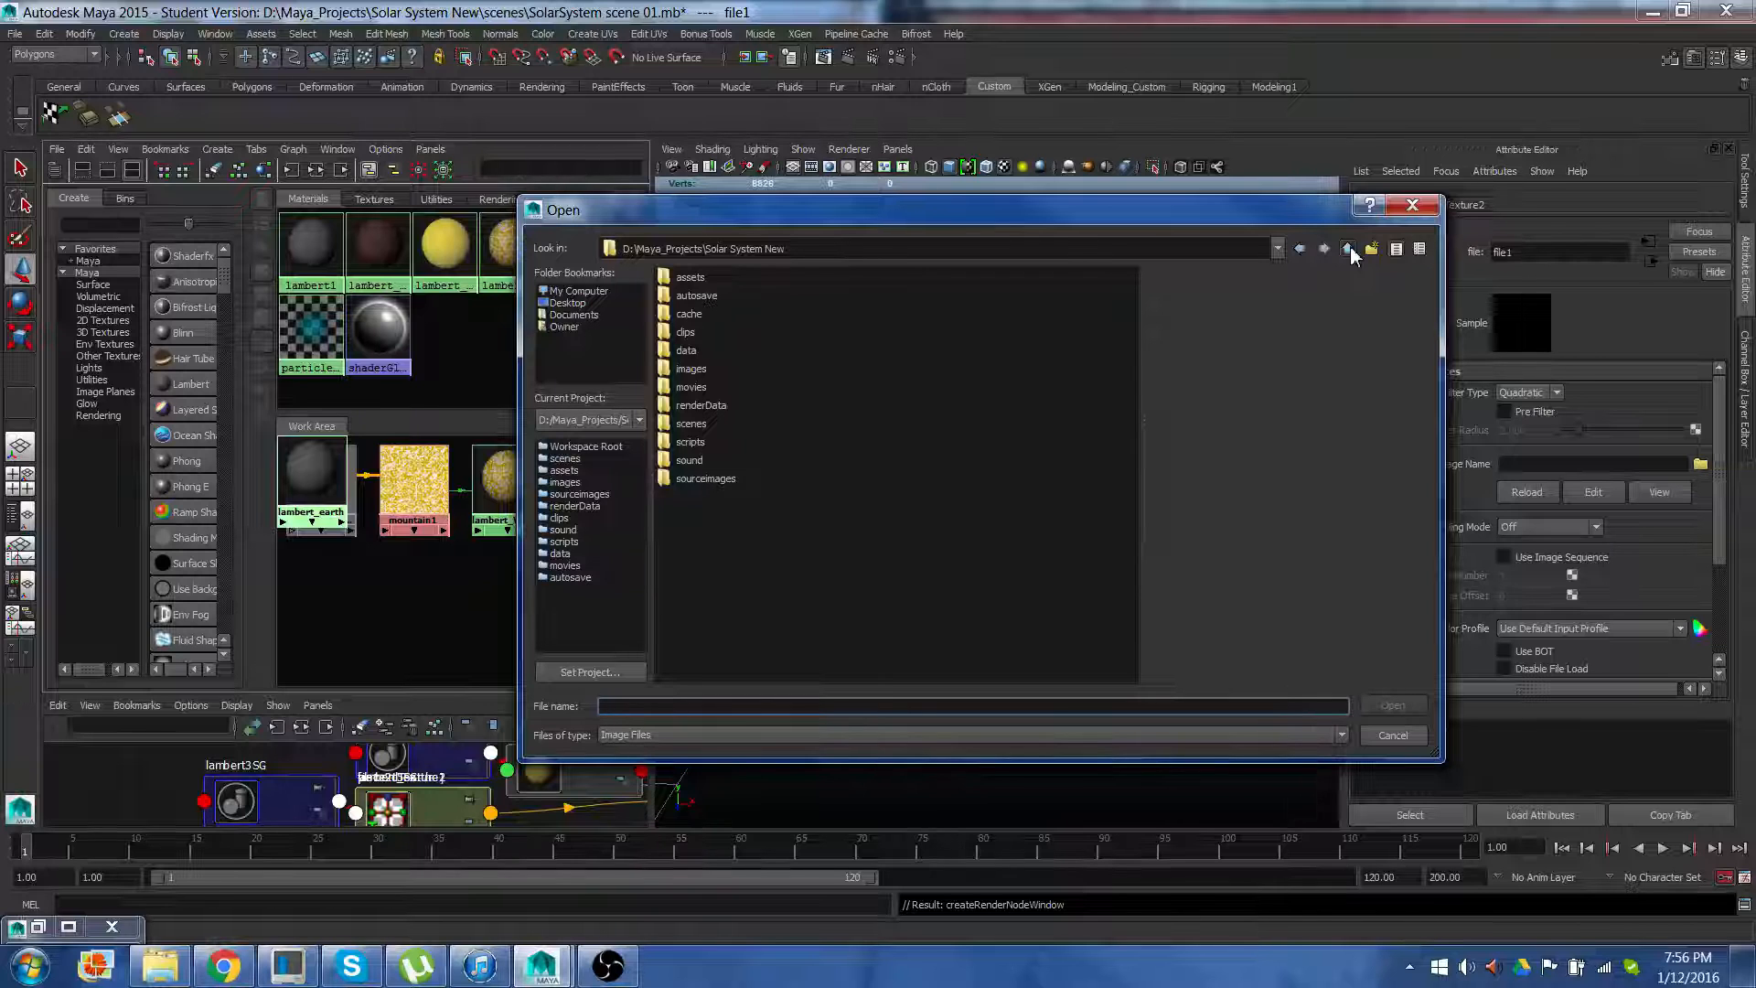
pyautogui.click(1350, 249)
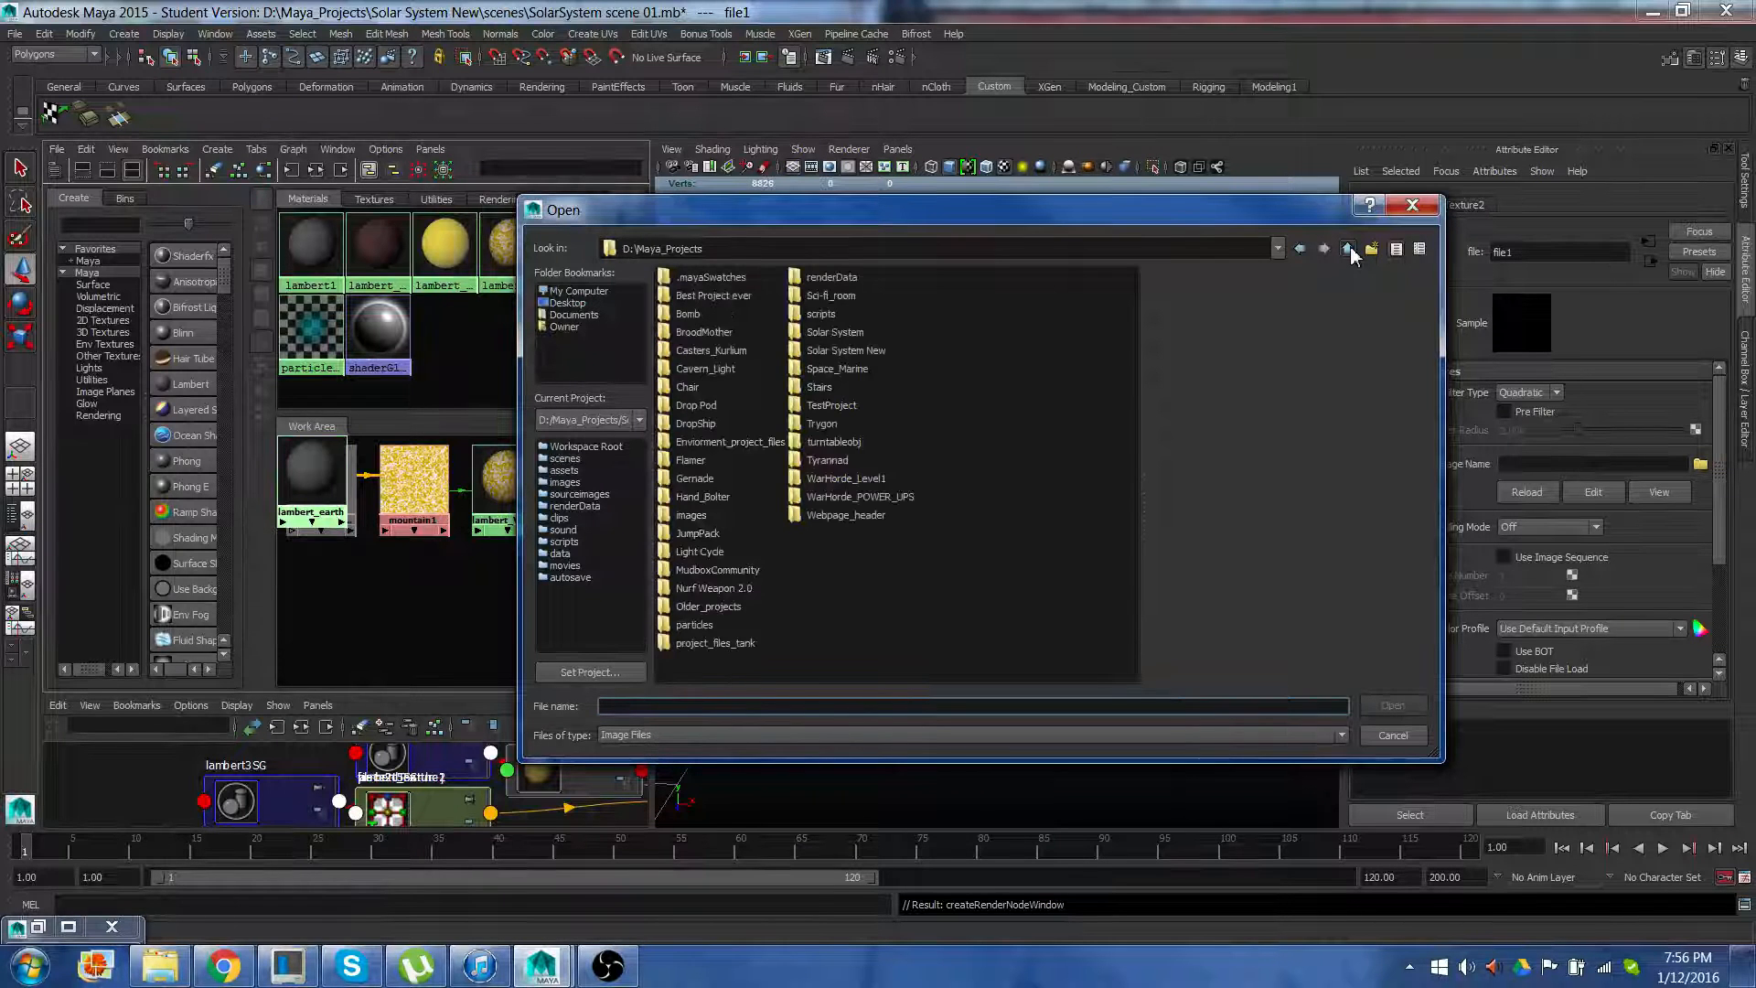
pyautogui.doubleClick(868, 355)
pyautogui.doubleClick(705, 477)
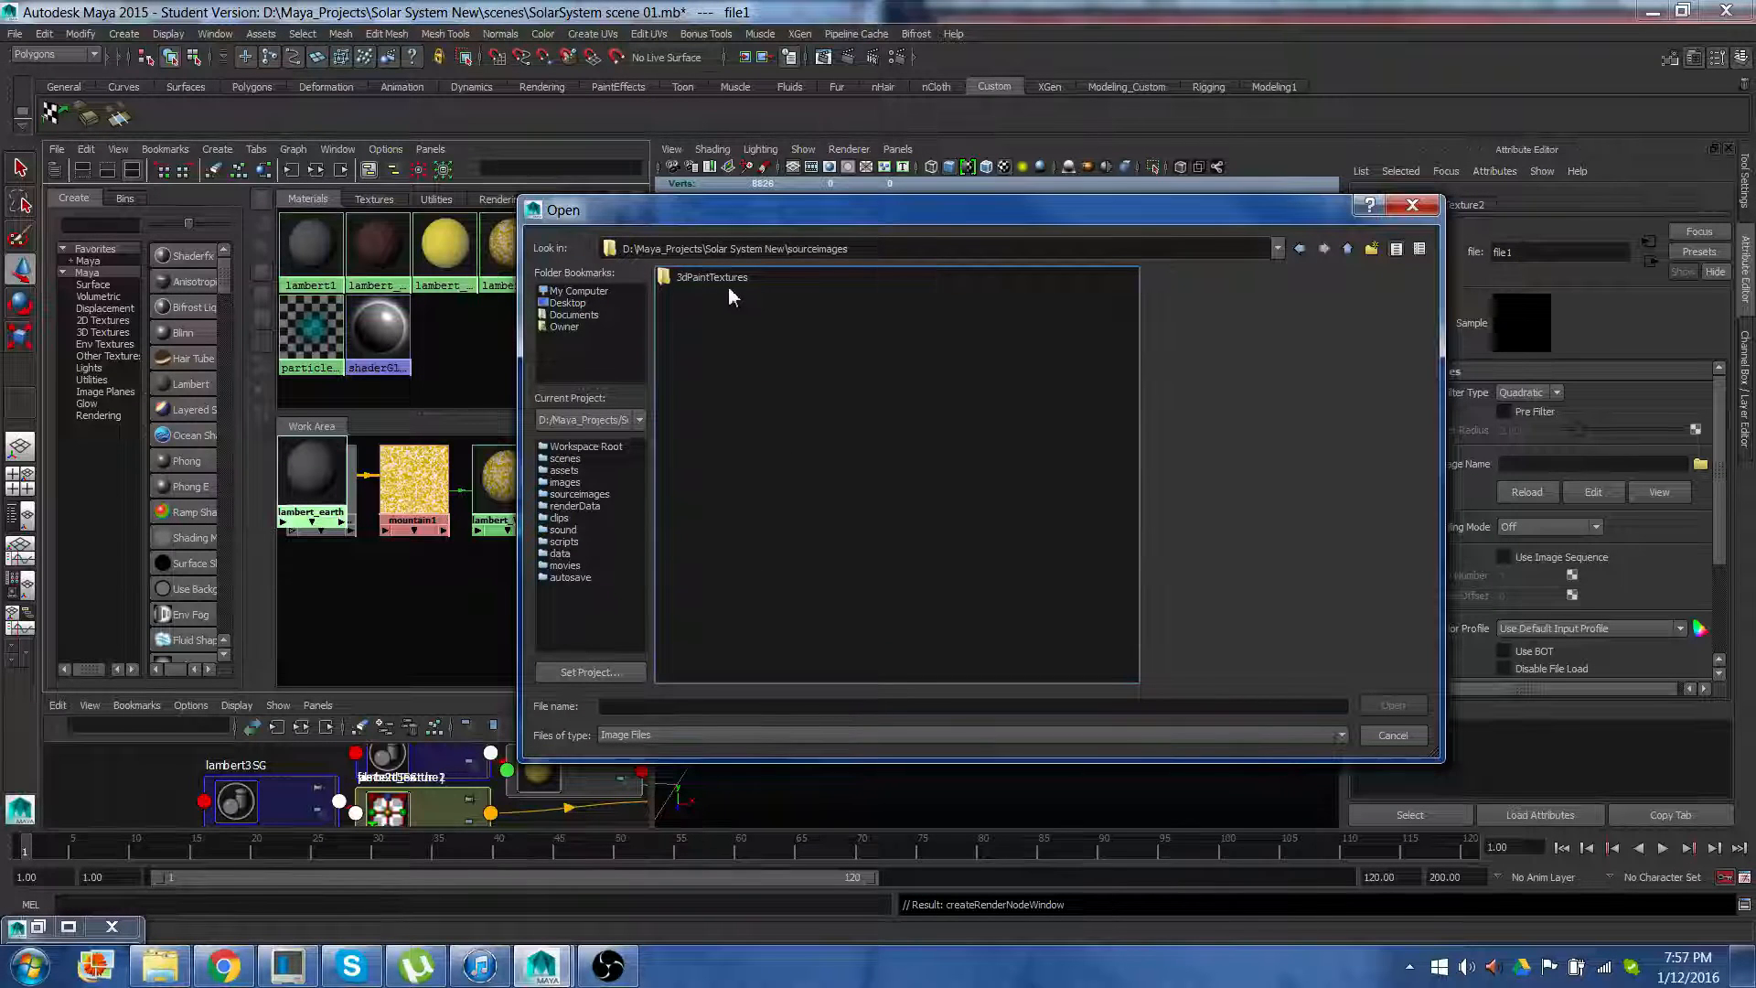
pyautogui.click(578, 305)
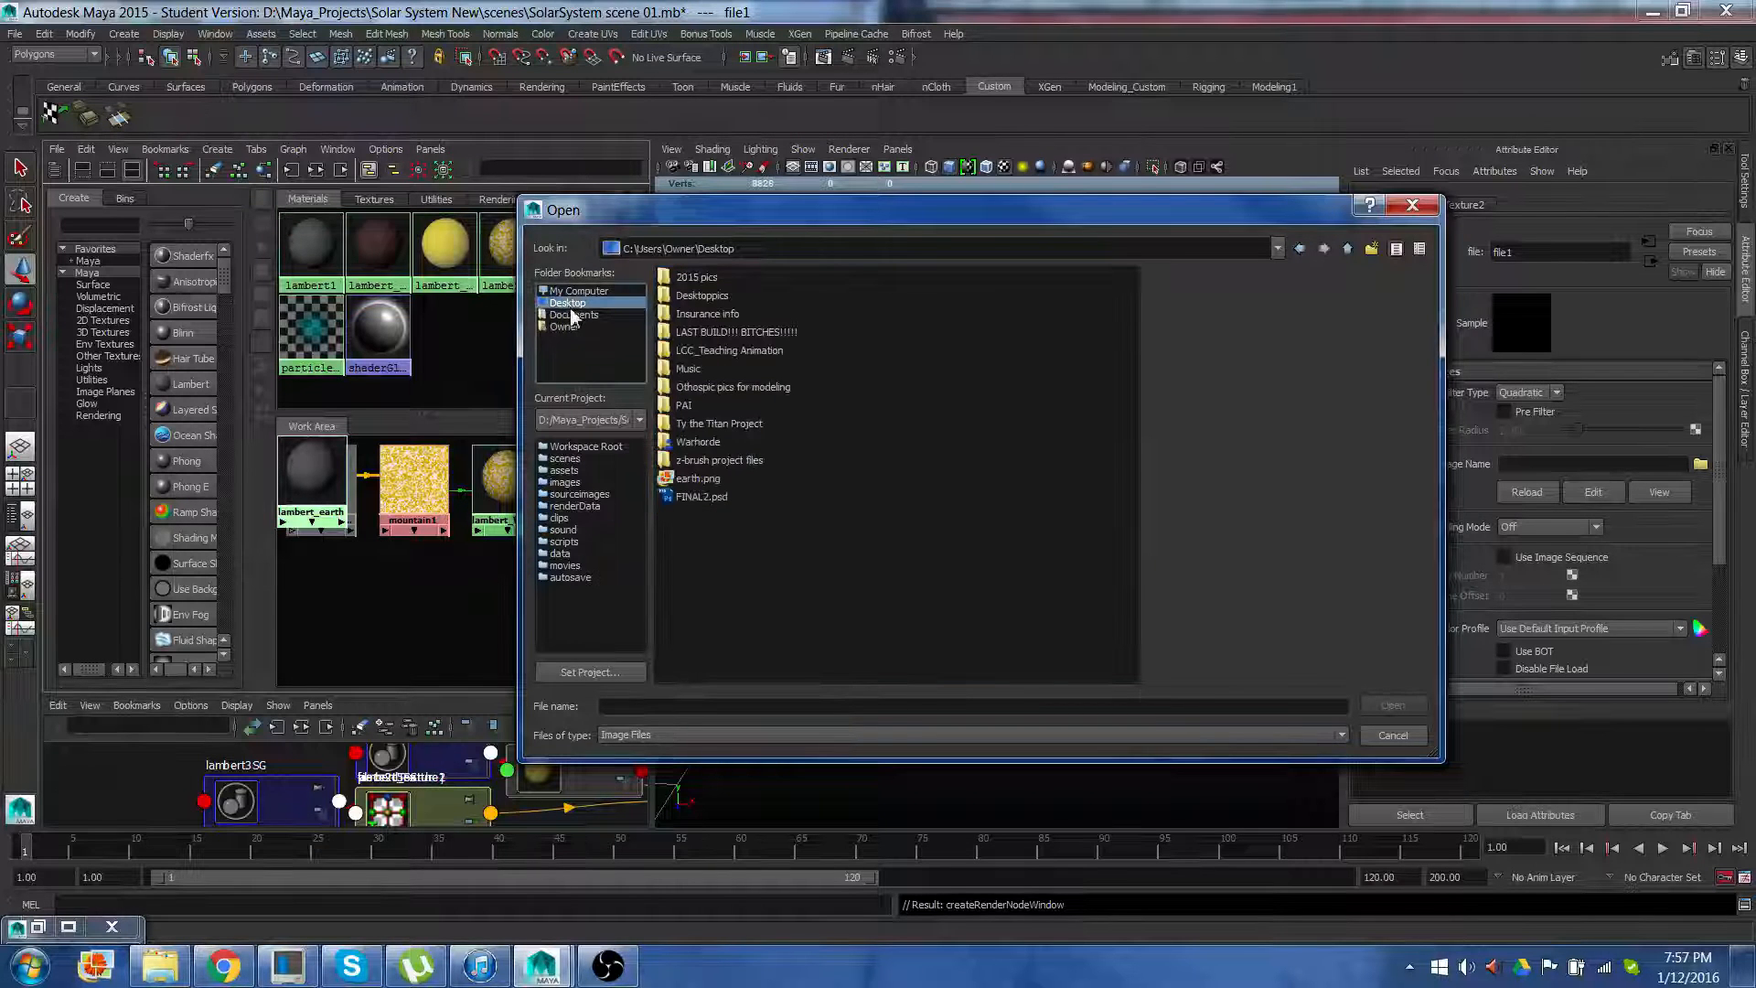
pyautogui.click(695, 479)
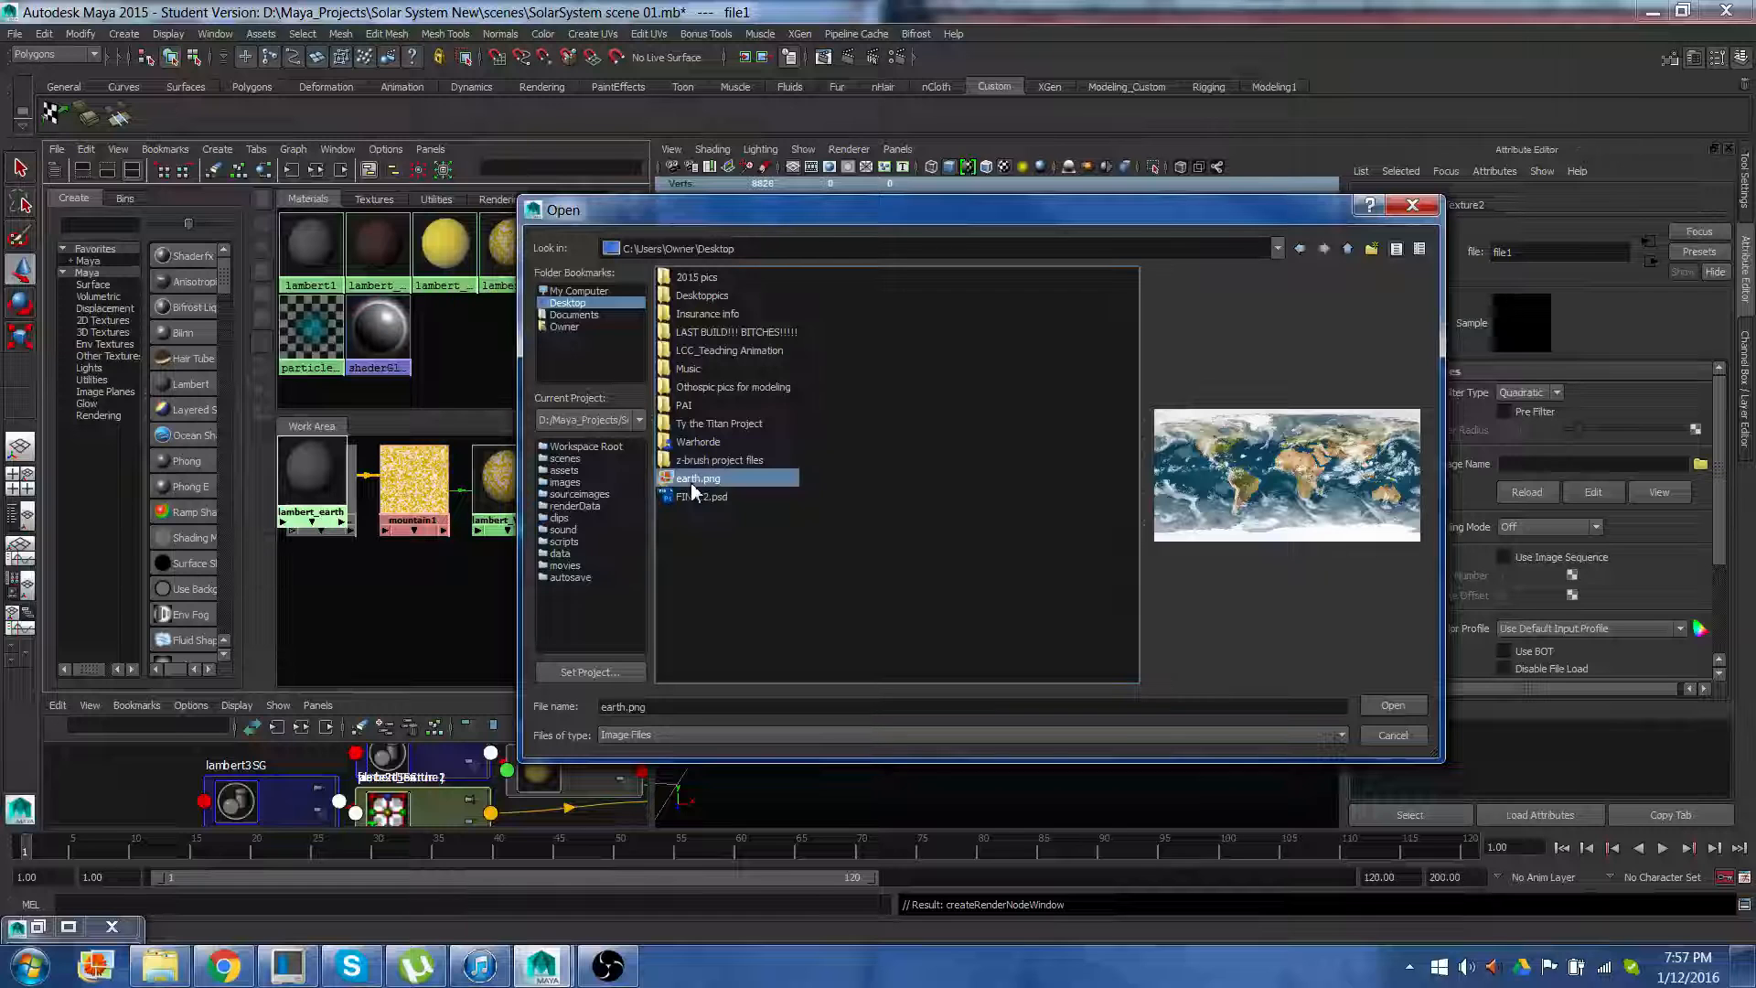
pyautogui.click(1390, 707)
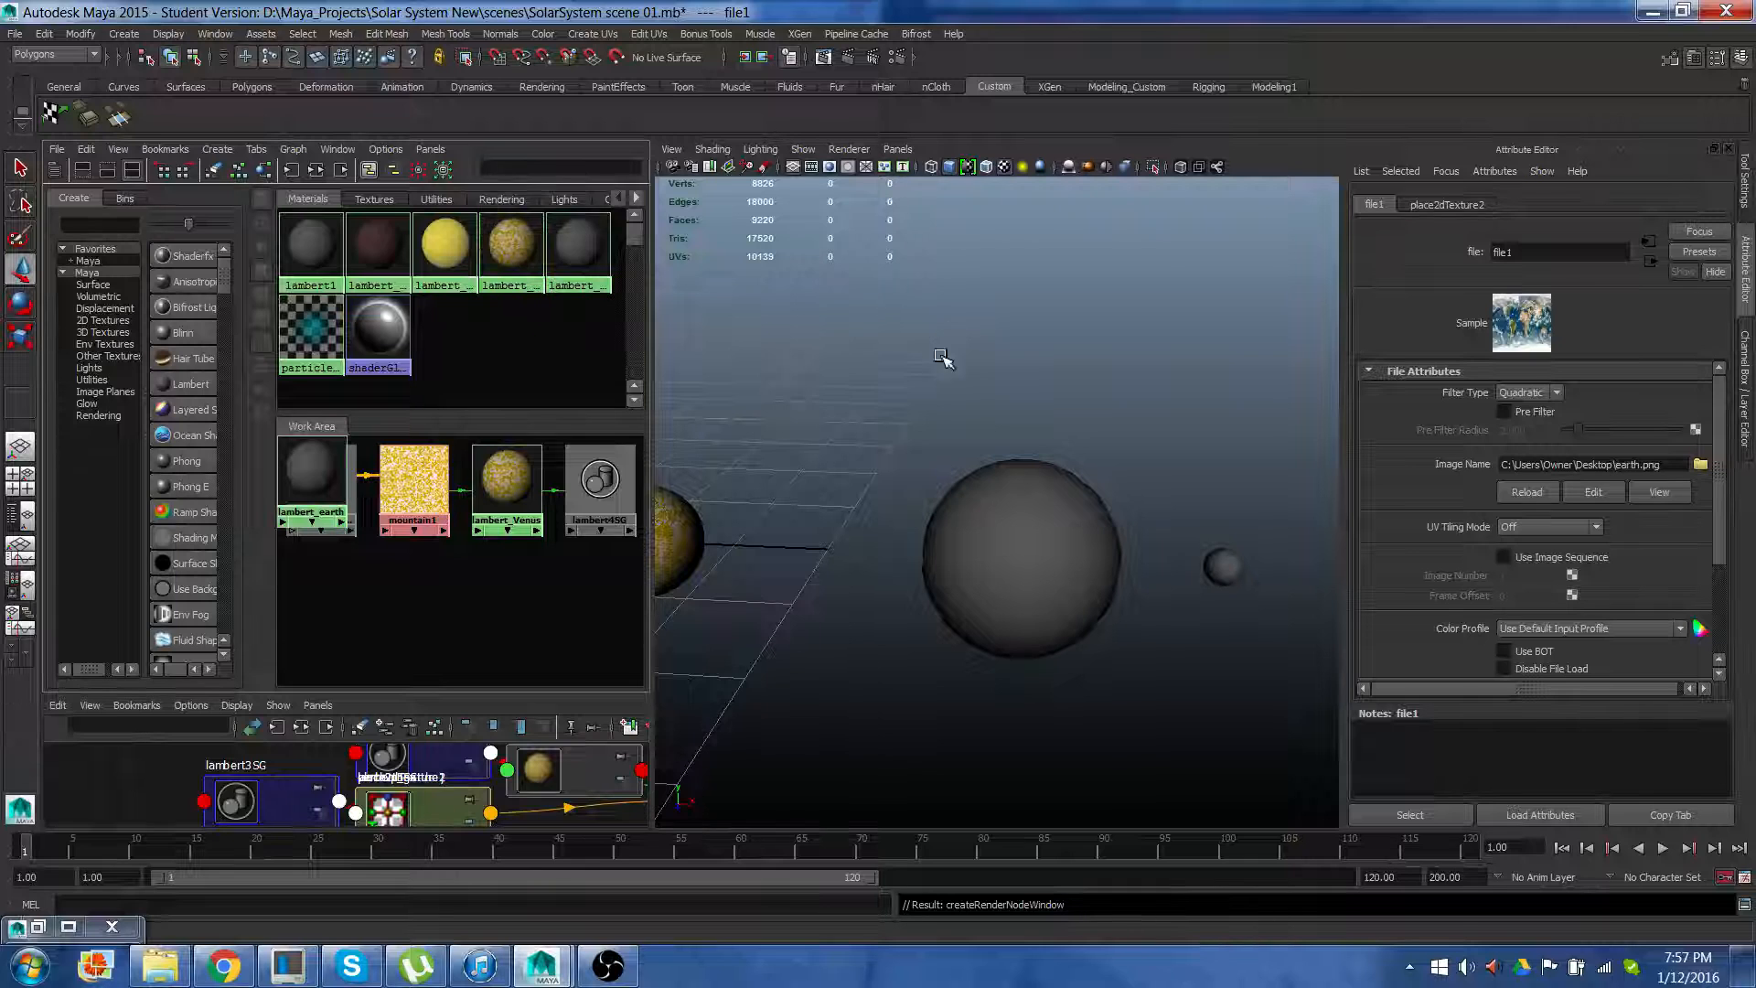
# Move the lambert_earth node clear of the Venus network in the work area and assign the material to the Earth sphere
pyautogui.scroll(-2, 529, 500)
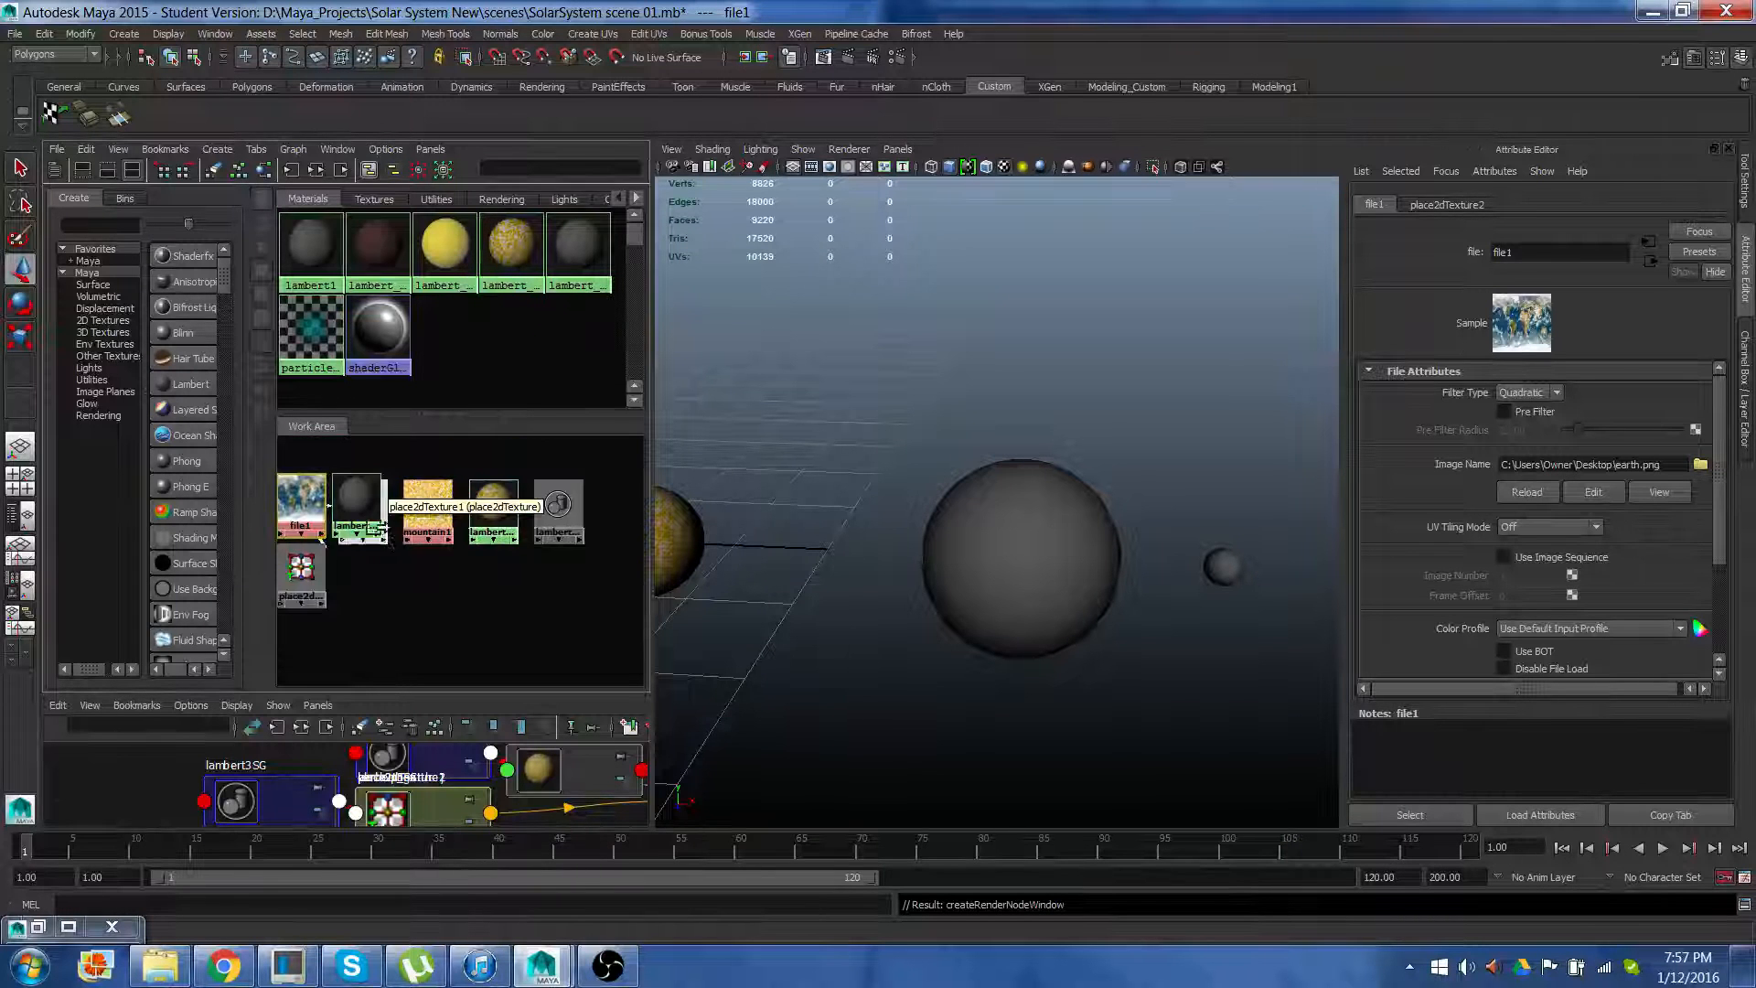
pyautogui.moveTo(363, 513); pyautogui.dragTo(442, 622)
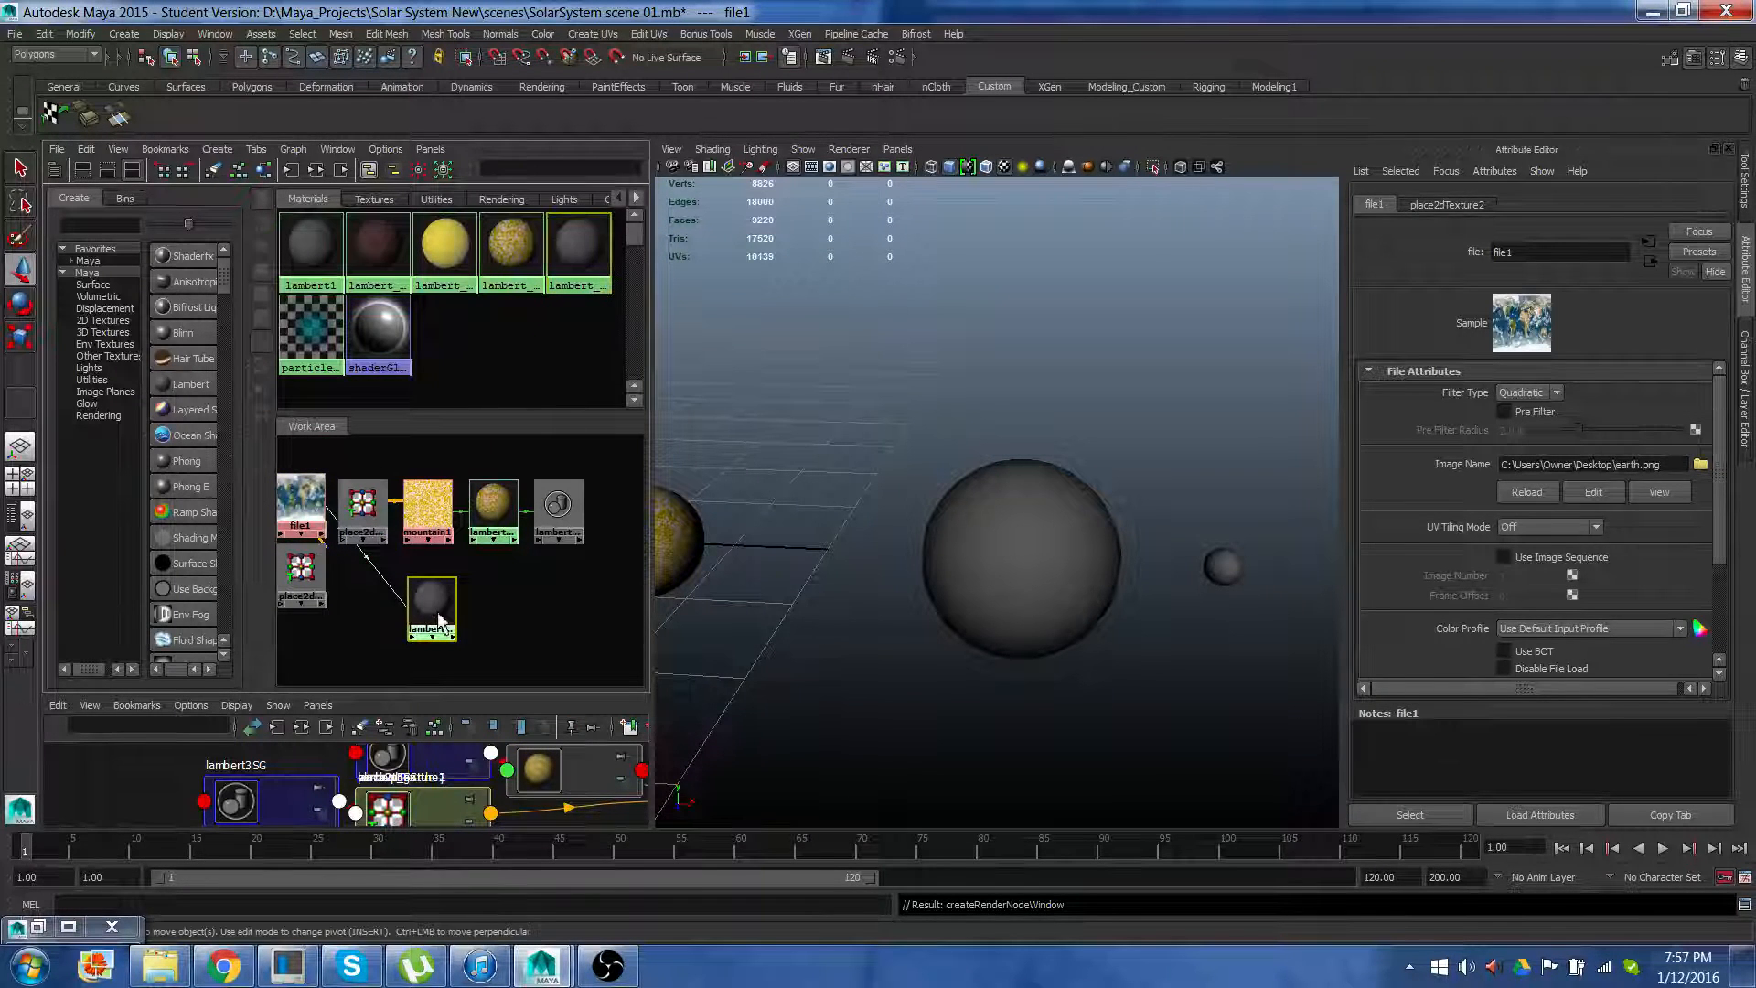
pyautogui.moveTo(438, 613); pyautogui.dragTo(985, 537, button='middle')
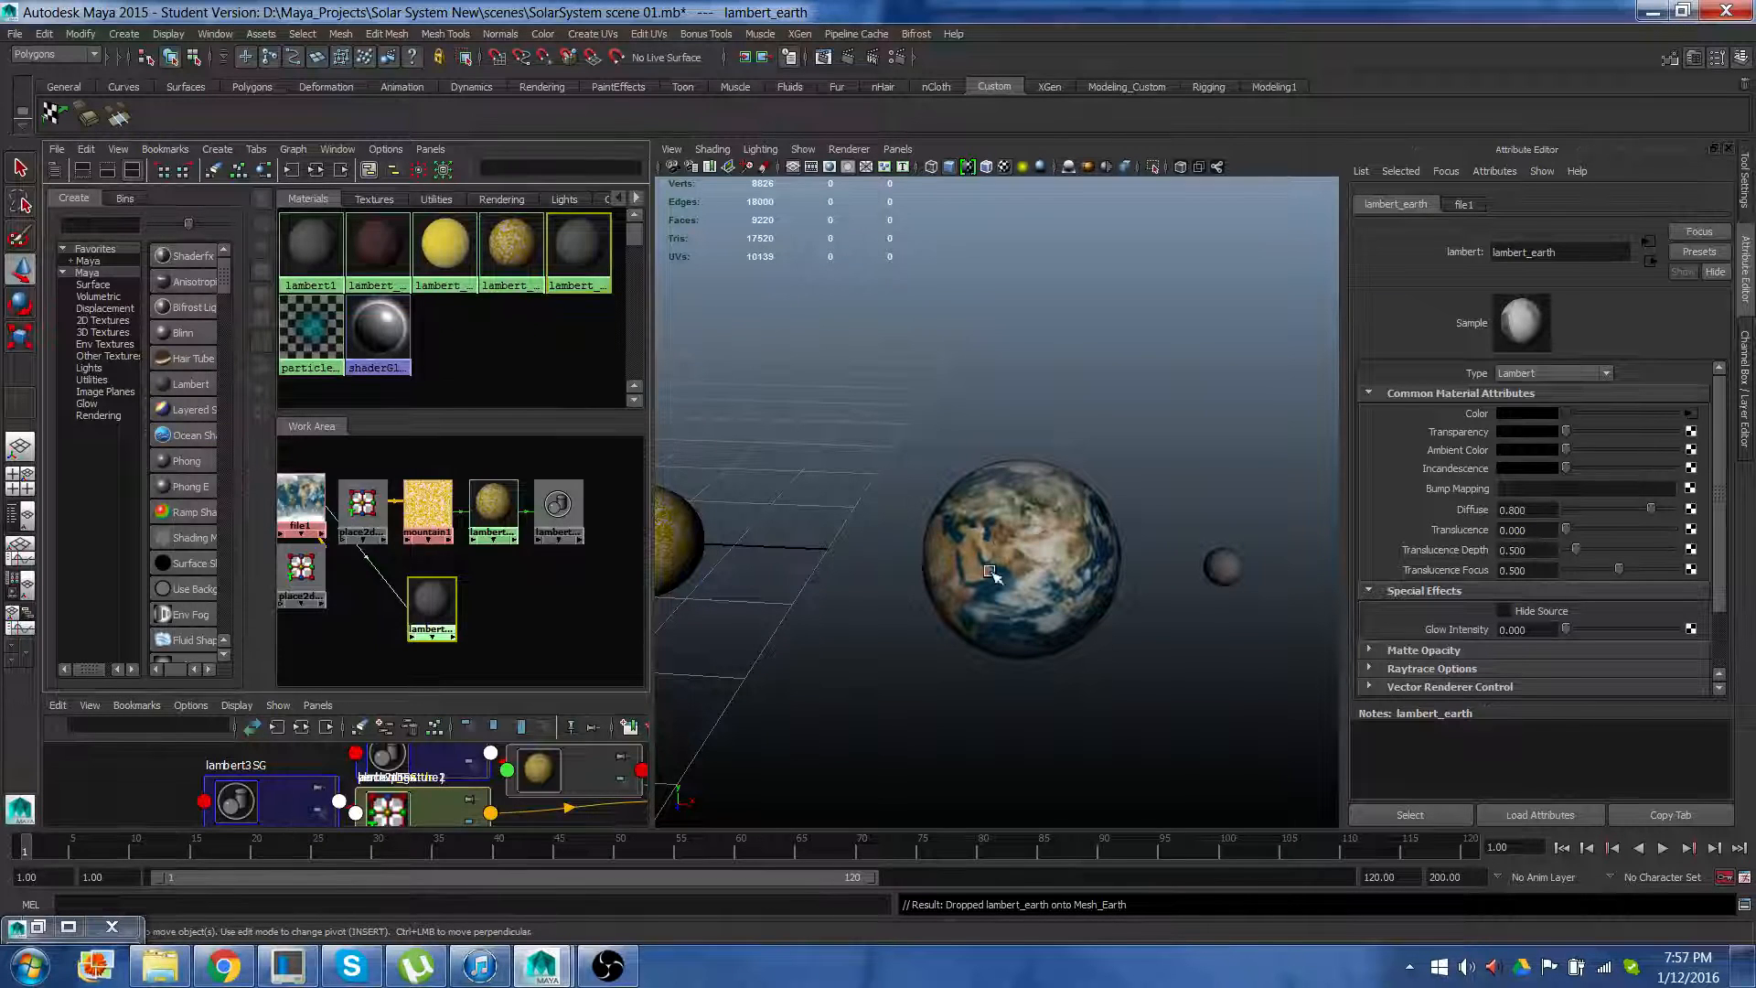
# Create a Lambert material named lambert_Mars and assign it to the Mars sphere beyond Earth
pyautogui.scroll(-4, 1003, 577)
pyautogui.keyDown('alt'); pyautogui.moveTo(941, 537); pyautogui.dragTo(748, 516, button='middle'); pyautogui.keyUp('alt')
pyautogui.scroll(3, 871, 542)
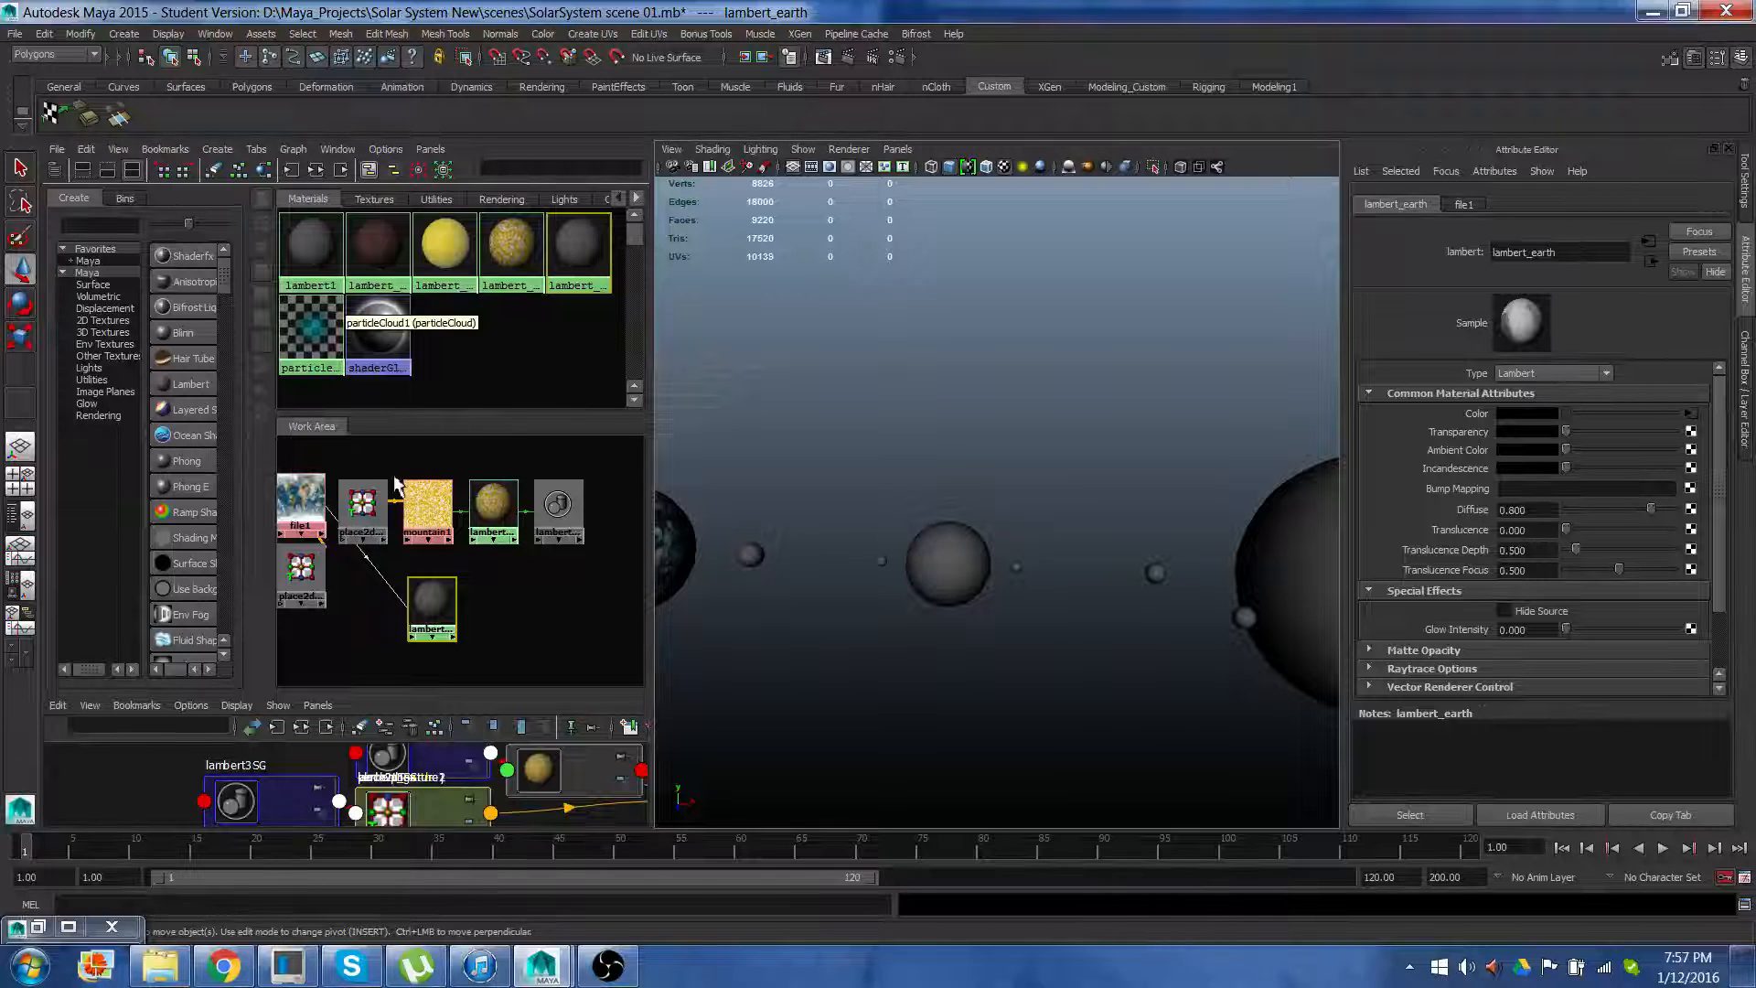
pyautogui.click(186, 384)
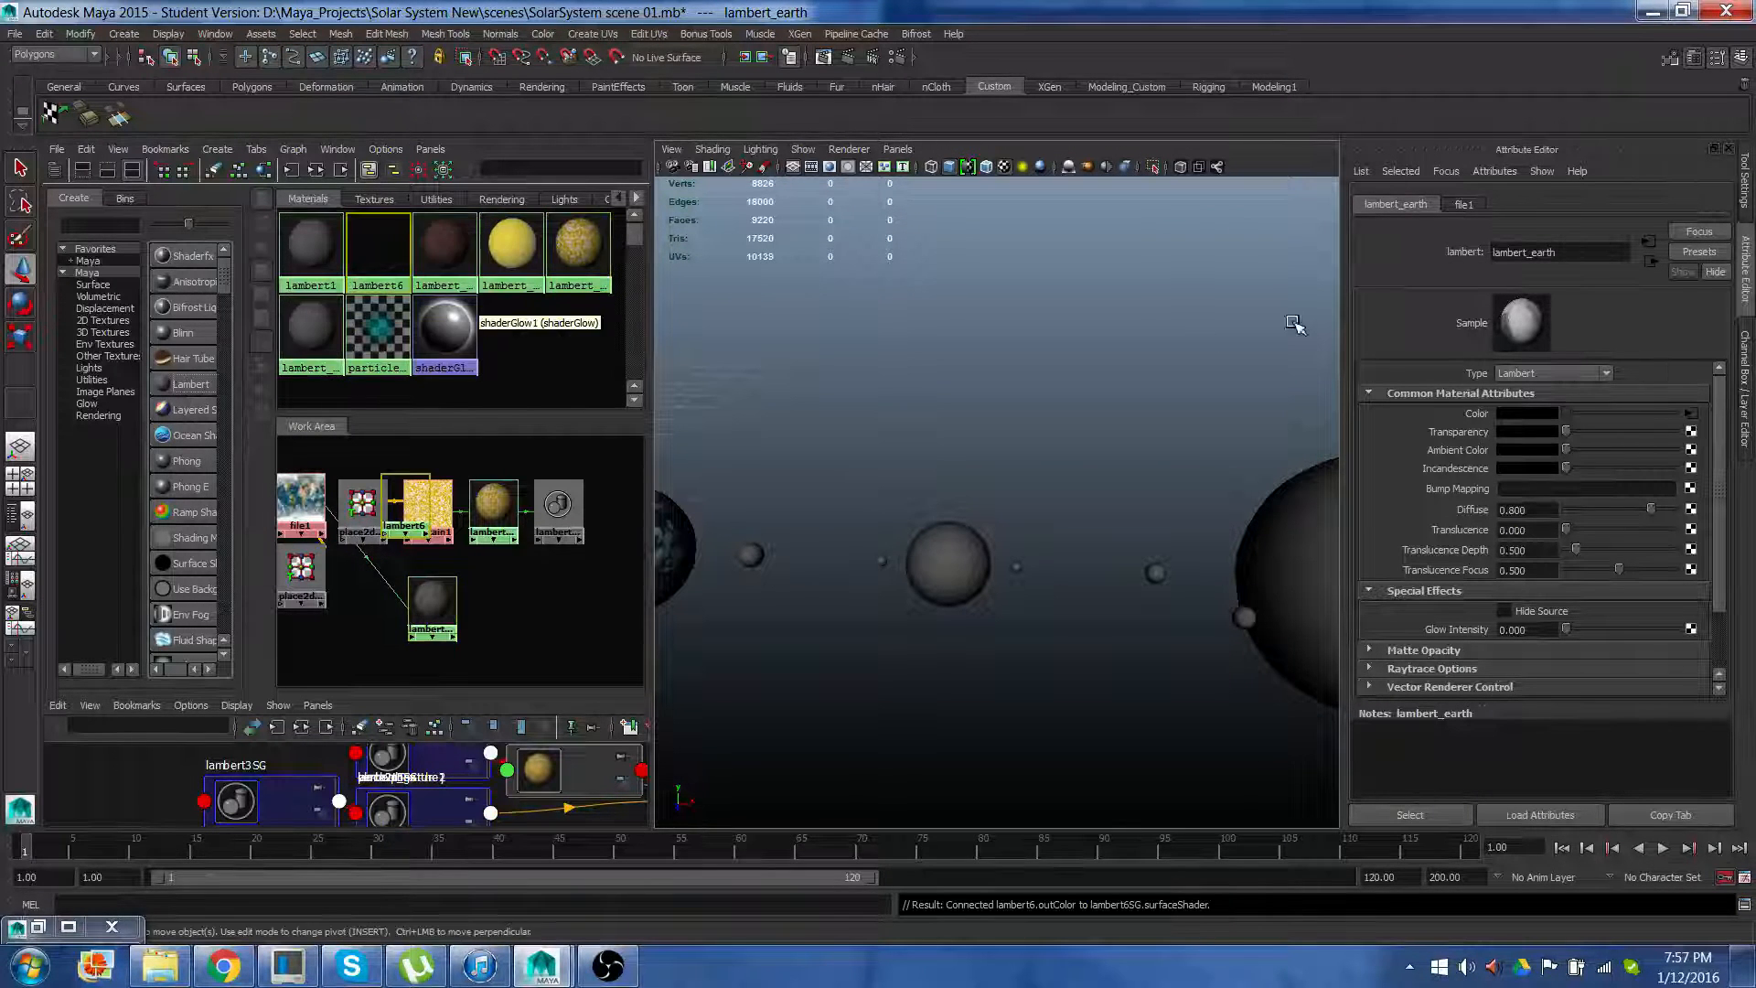
pyautogui.click(1555, 256)
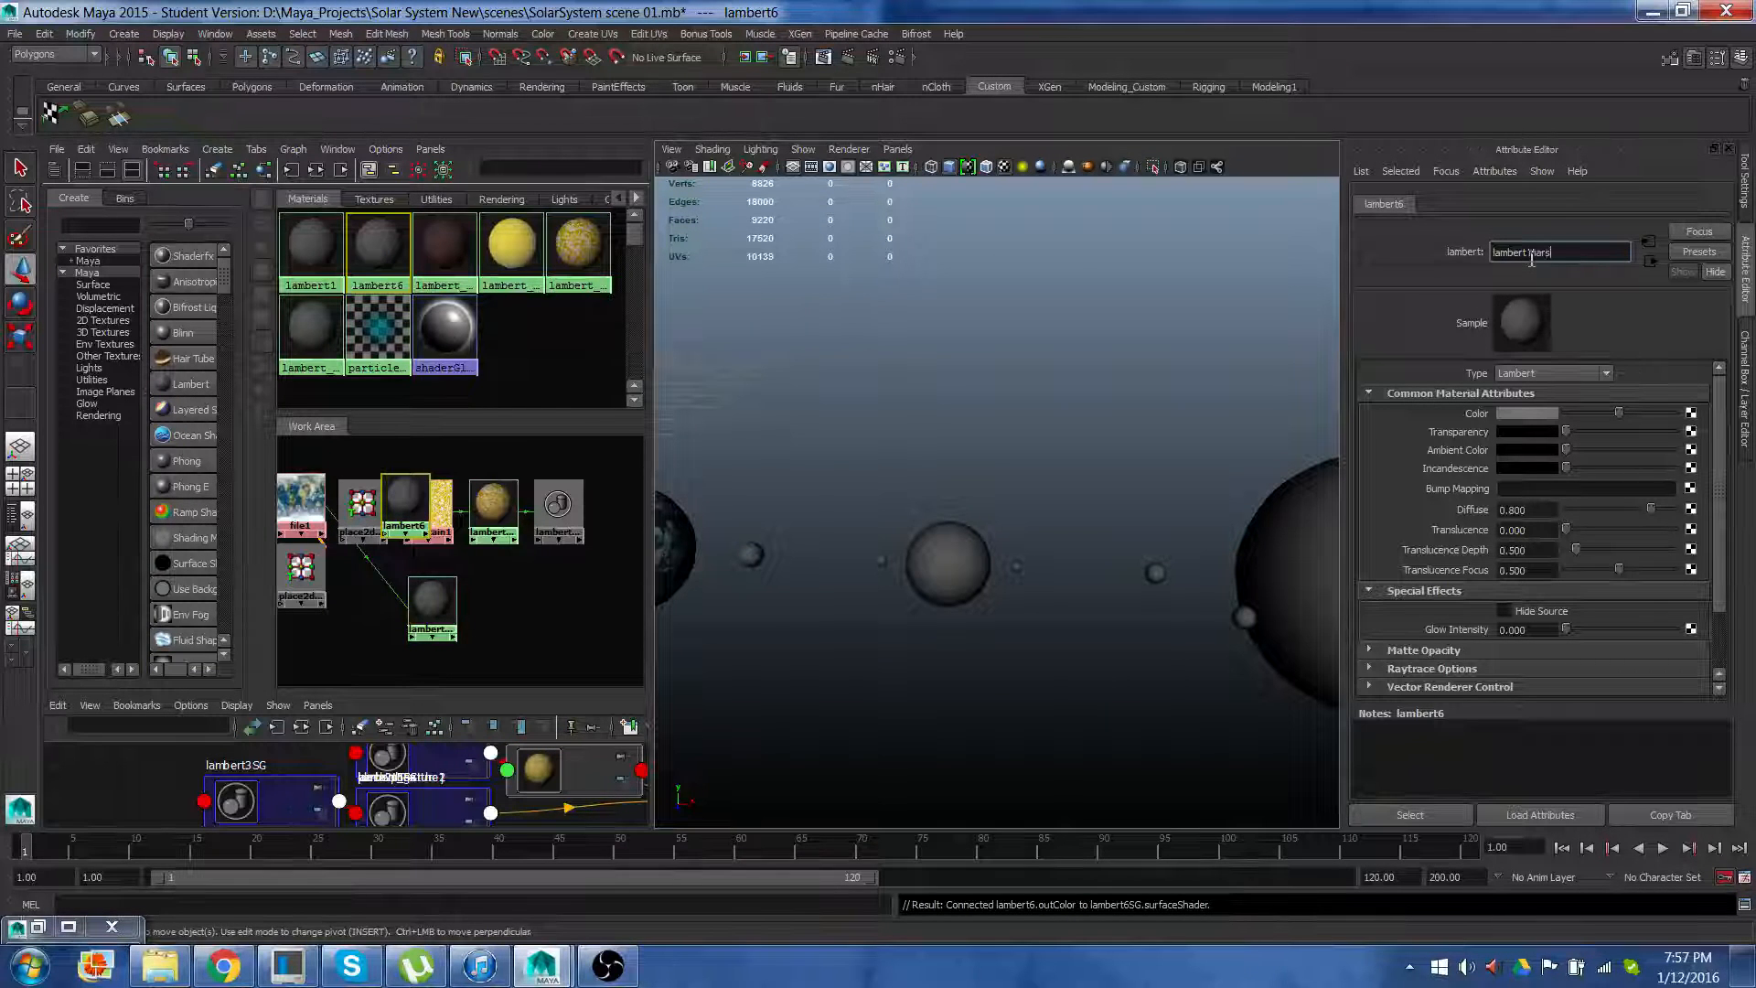
pyautogui.press('Return')
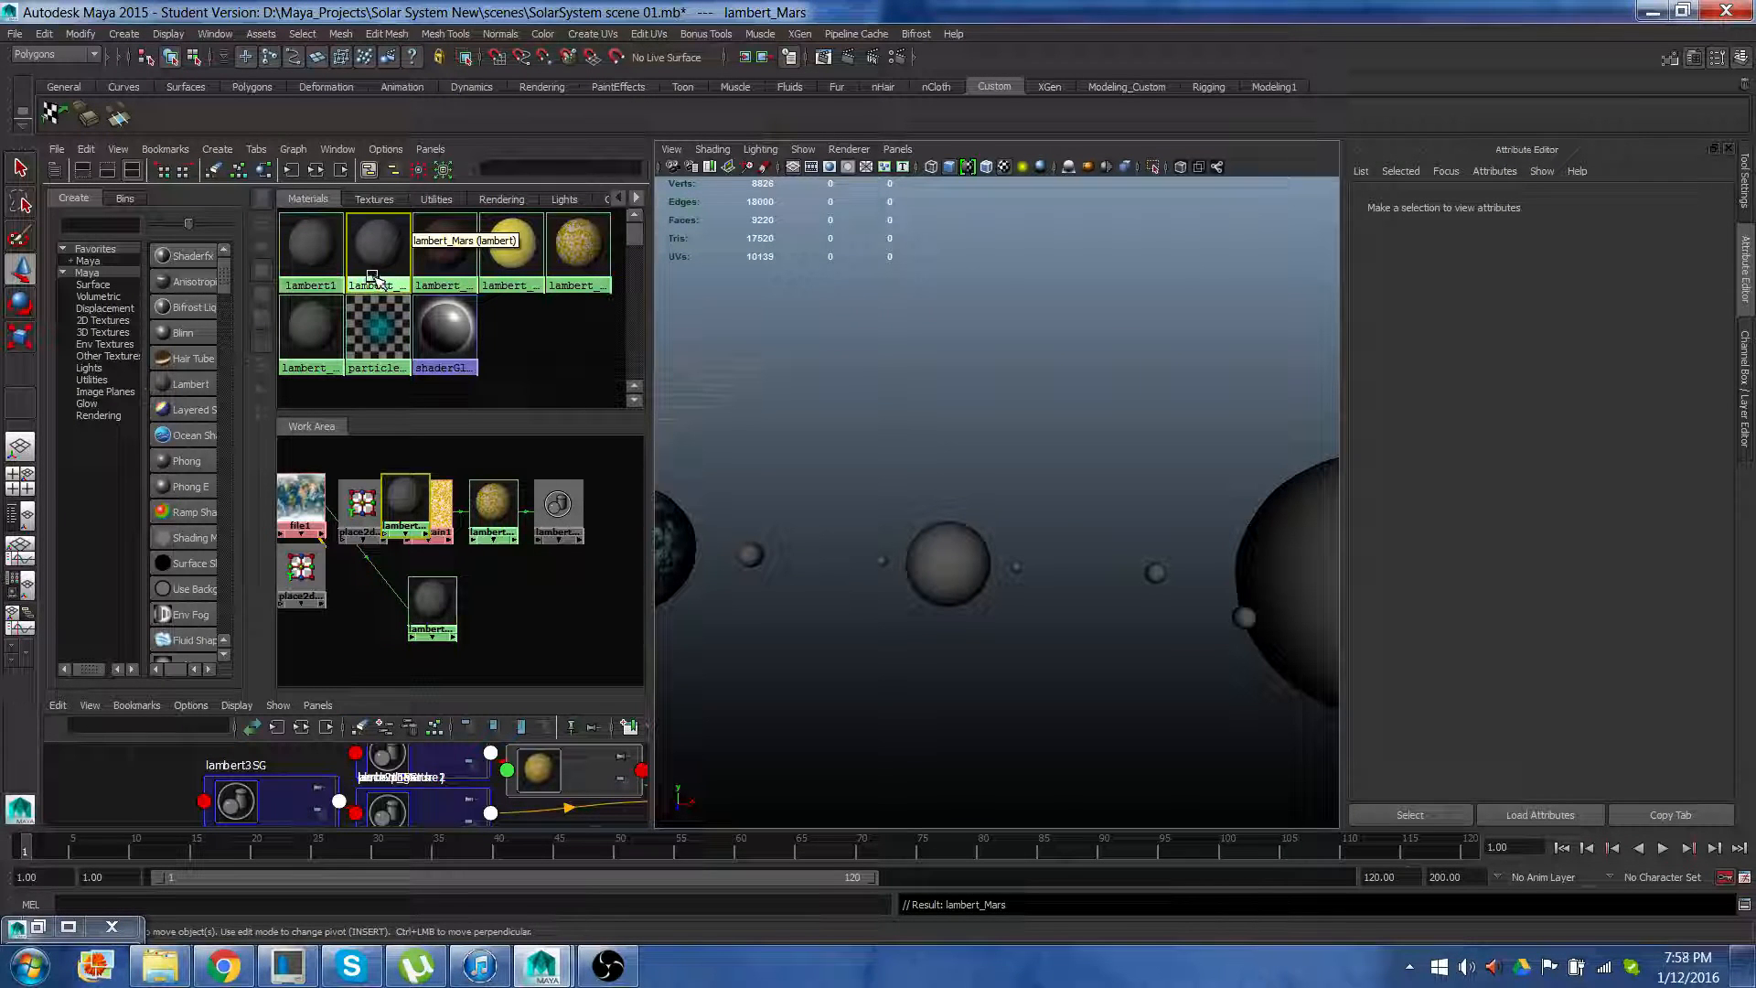
pyautogui.moveTo(373, 277); pyautogui.dragTo(961, 578, button='middle')
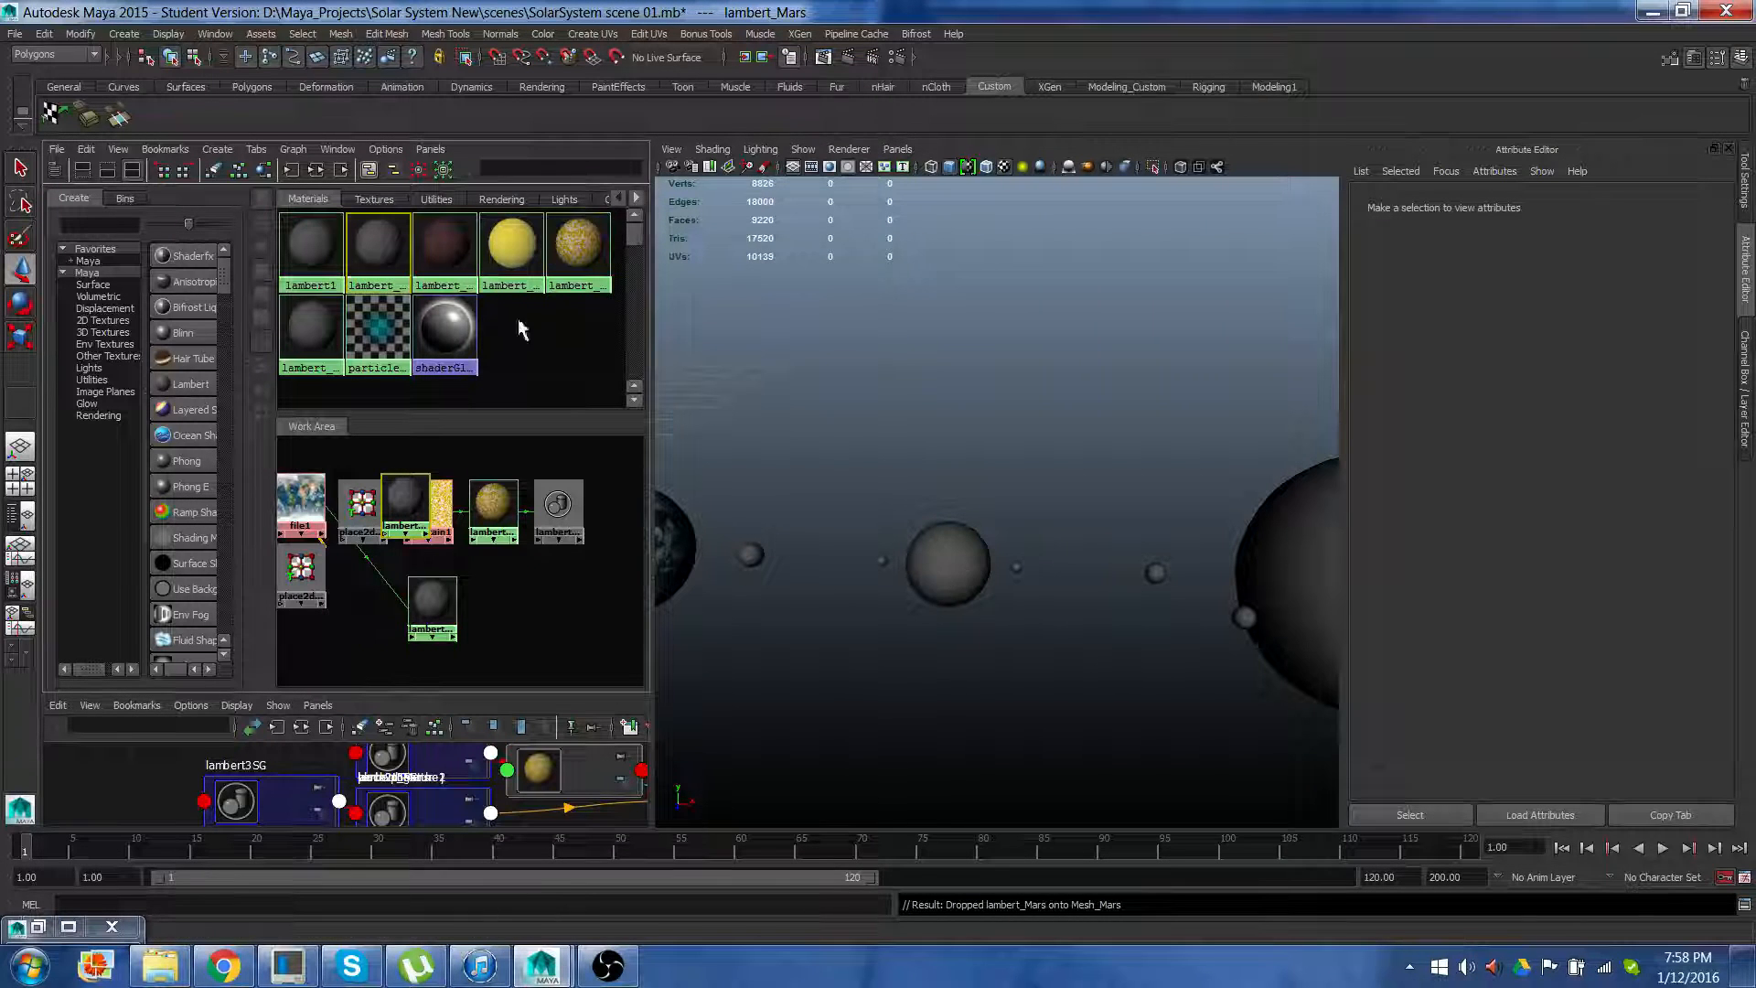
# Set the lambert_Mars material's color to a dark red
pyautogui.click(392, 263)
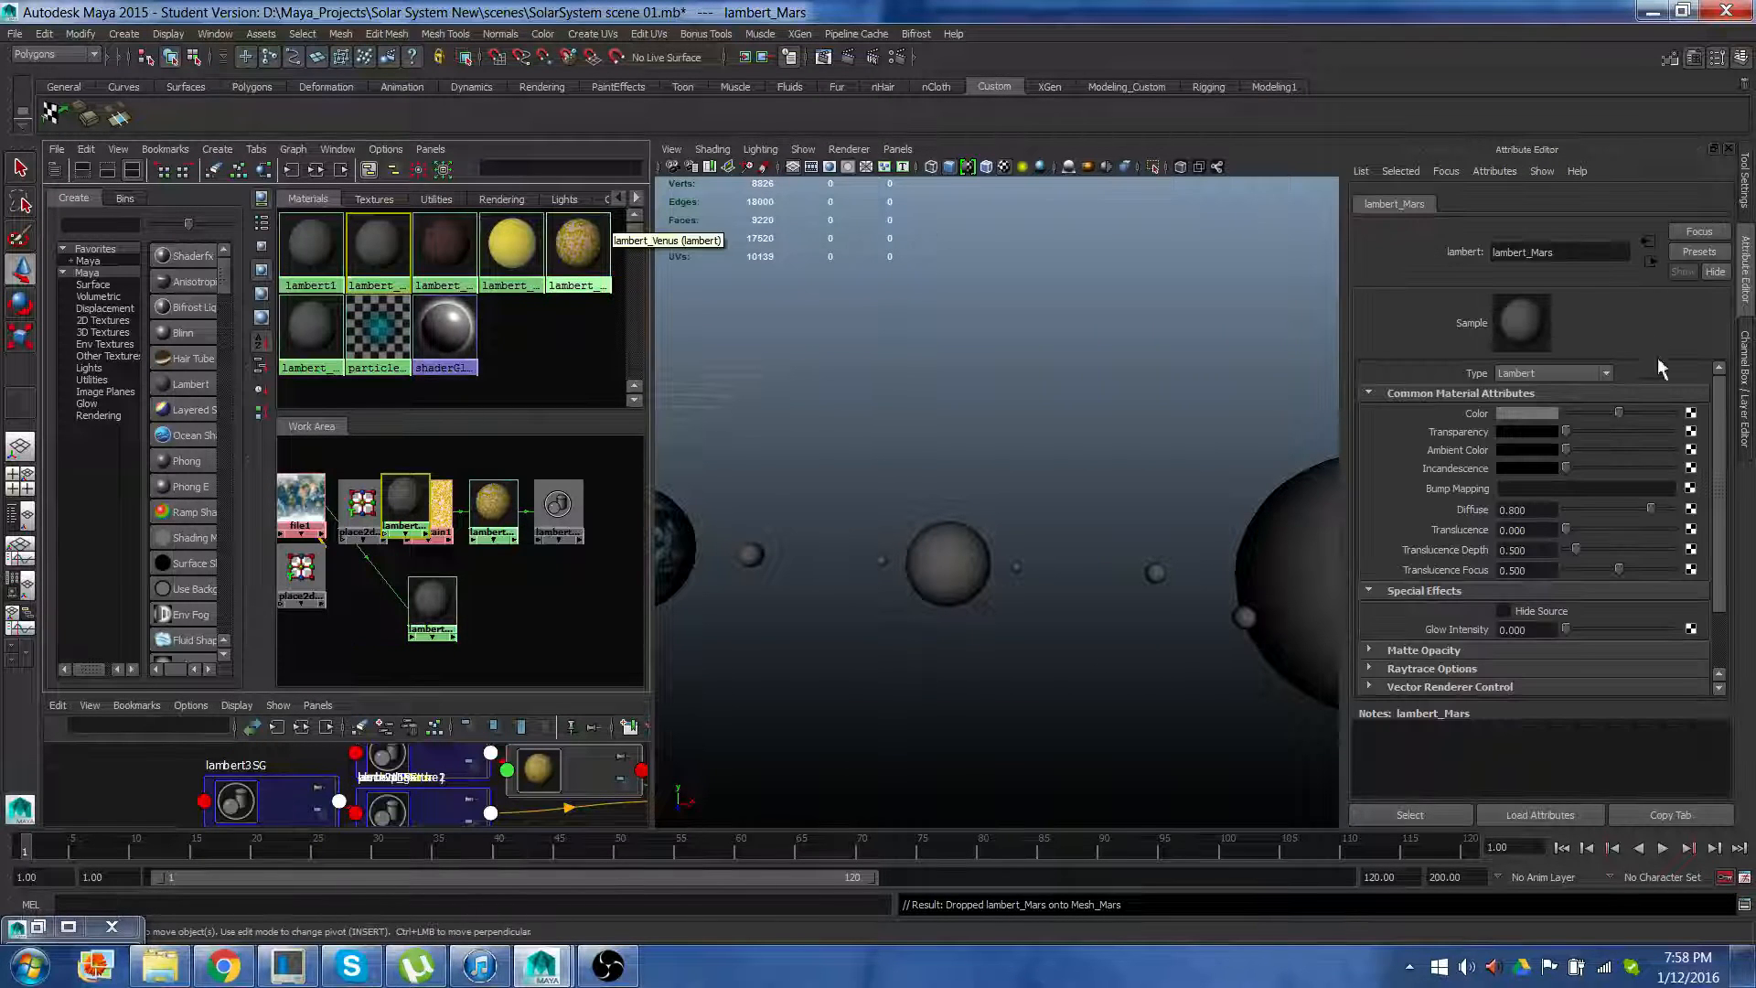
pyautogui.click(1693, 417)
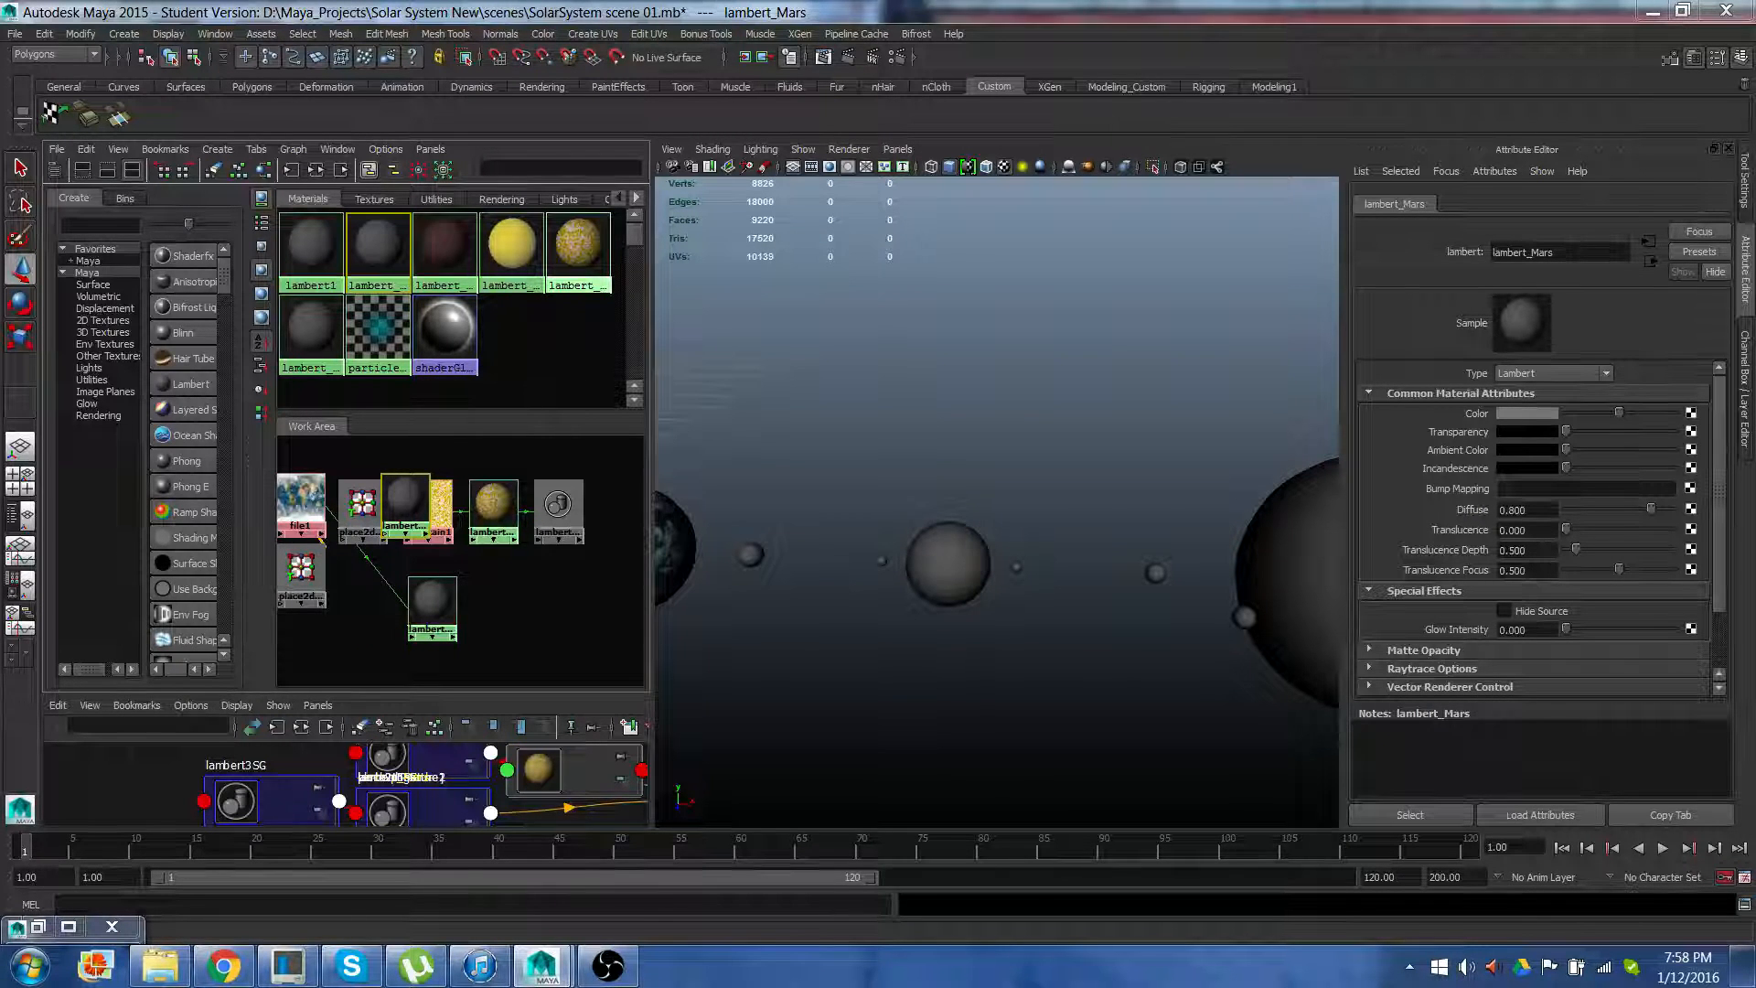
pyautogui.click(1552, 413)
pyautogui.click(1569, 456)
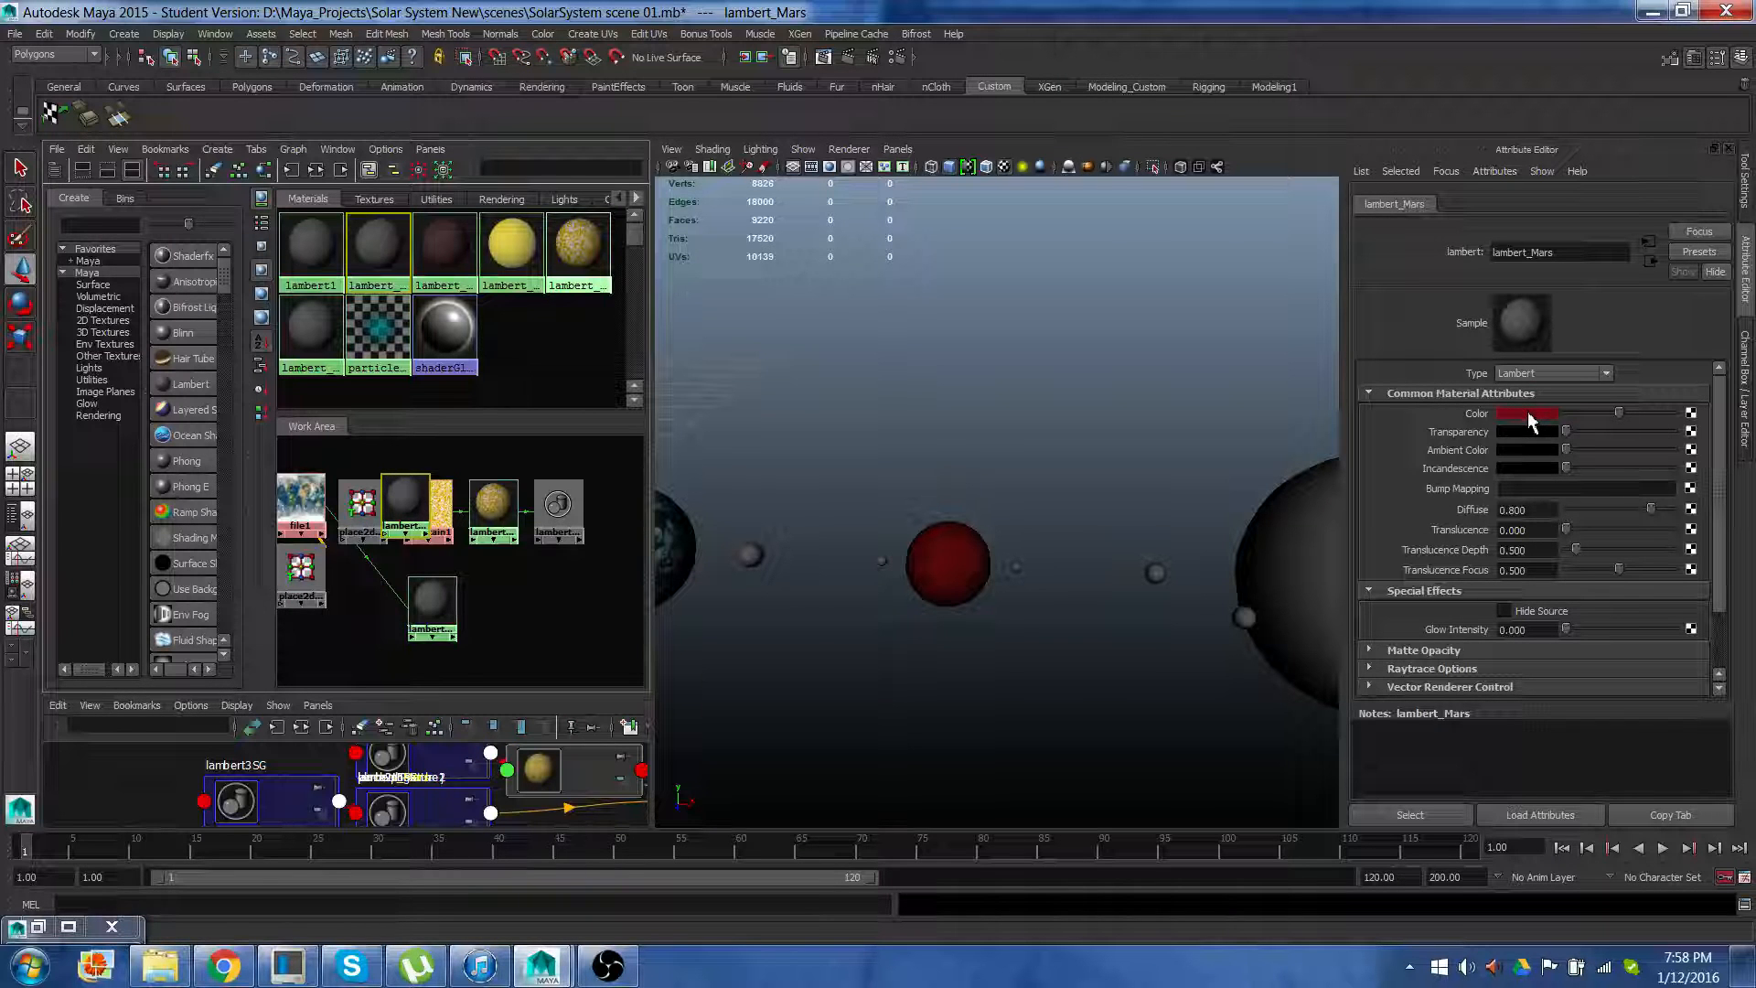
pyautogui.moveTo(1615, 422); pyautogui.dragTo(1607, 423)
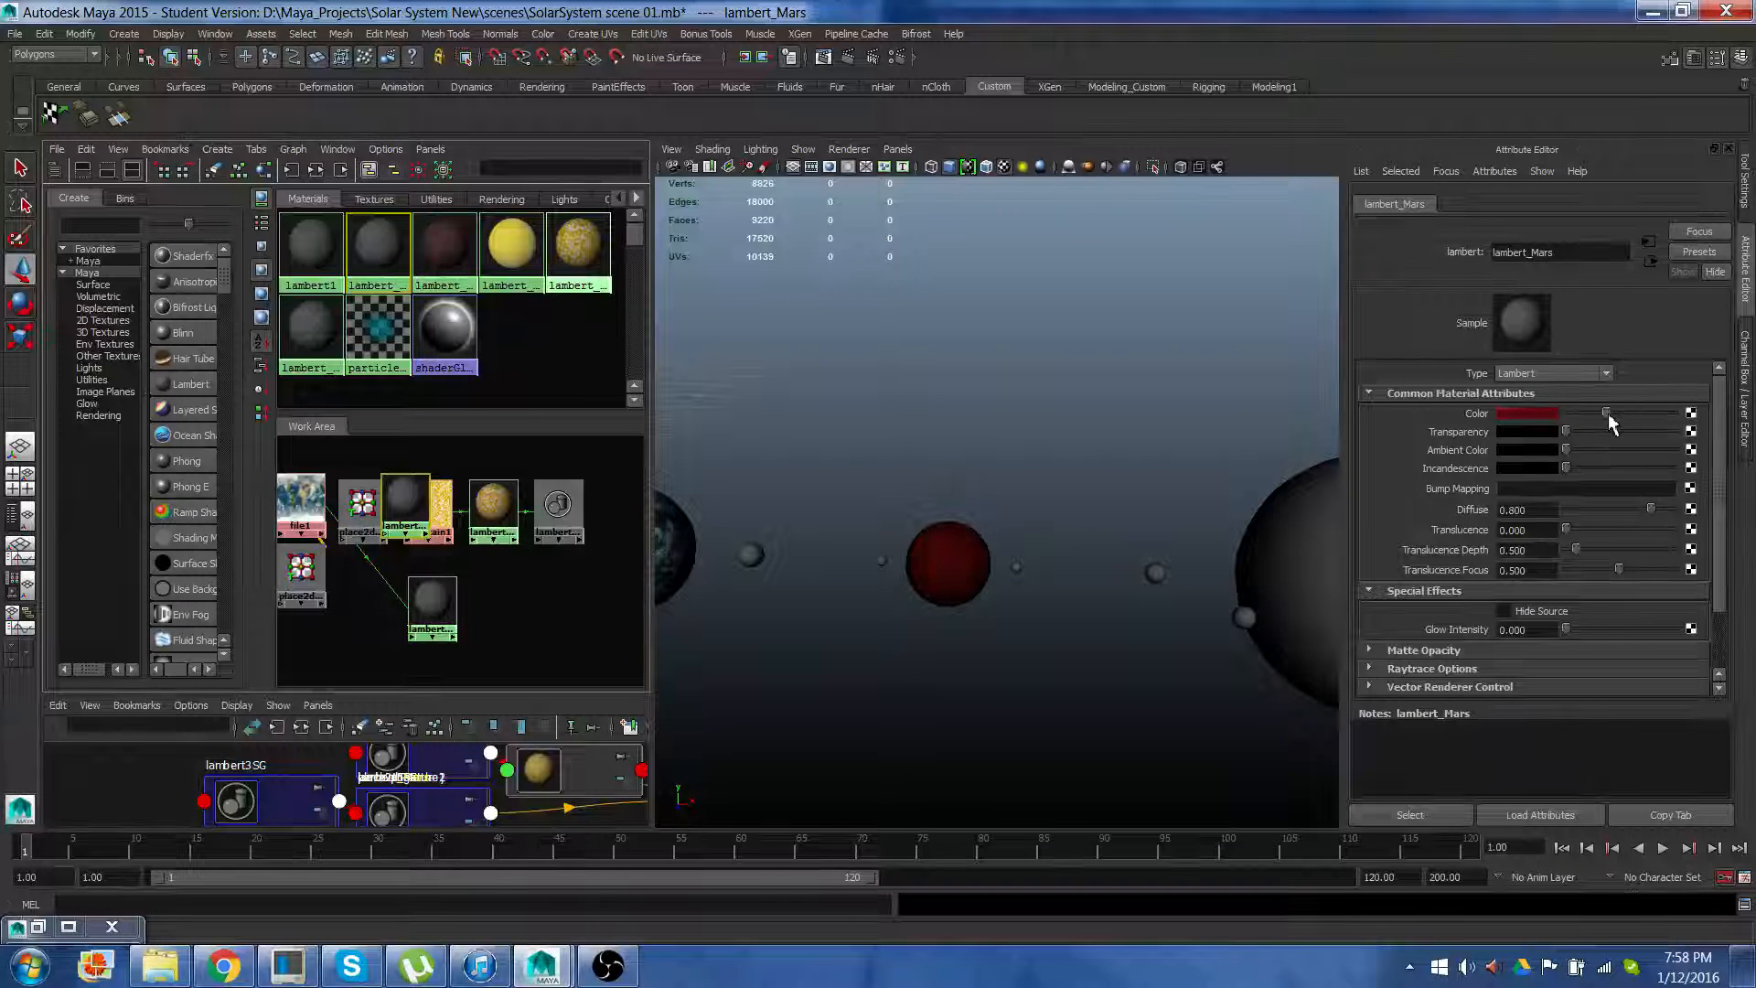
# Create a Lambert material named lambert_Jupitor and assign it to the large Jupiter sphere beyond Mars
pyautogui.scroll(-2, 914, 567)
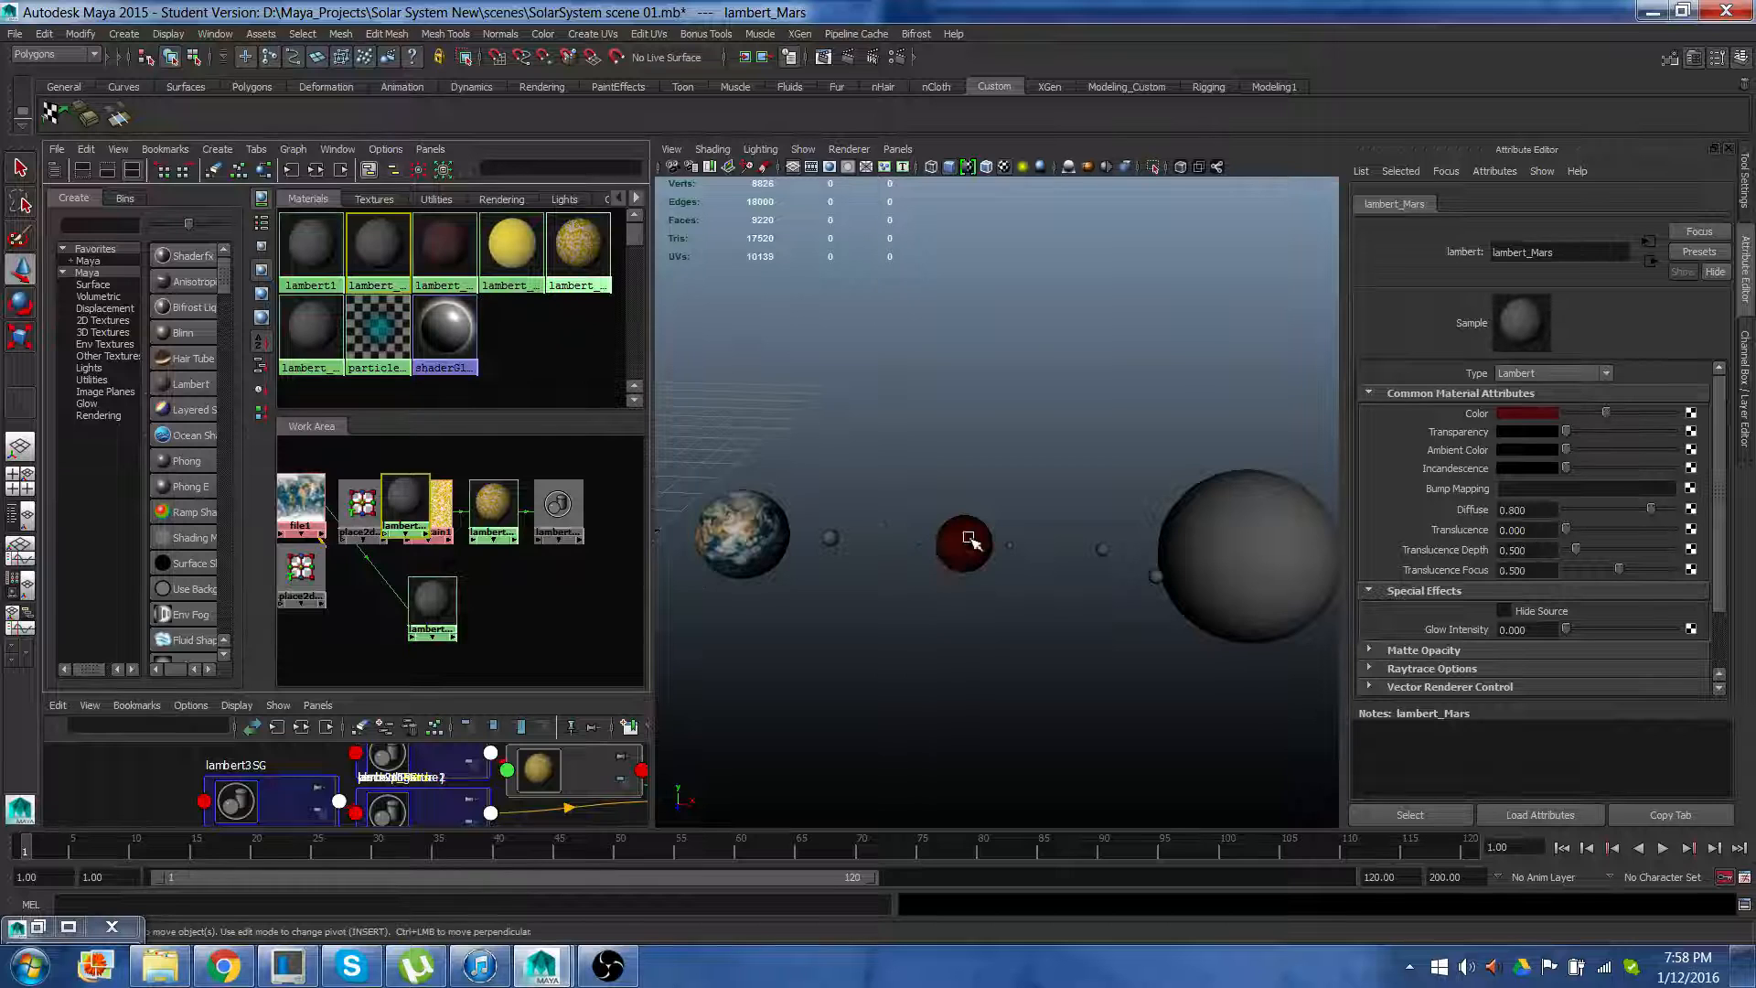
pyautogui.scroll(-2, 972, 532)
pyautogui.keyDown('alt'); pyautogui.moveTo(971, 530); pyautogui.dragTo(1077, 538, button='middle'); pyautogui.keyUp('alt')
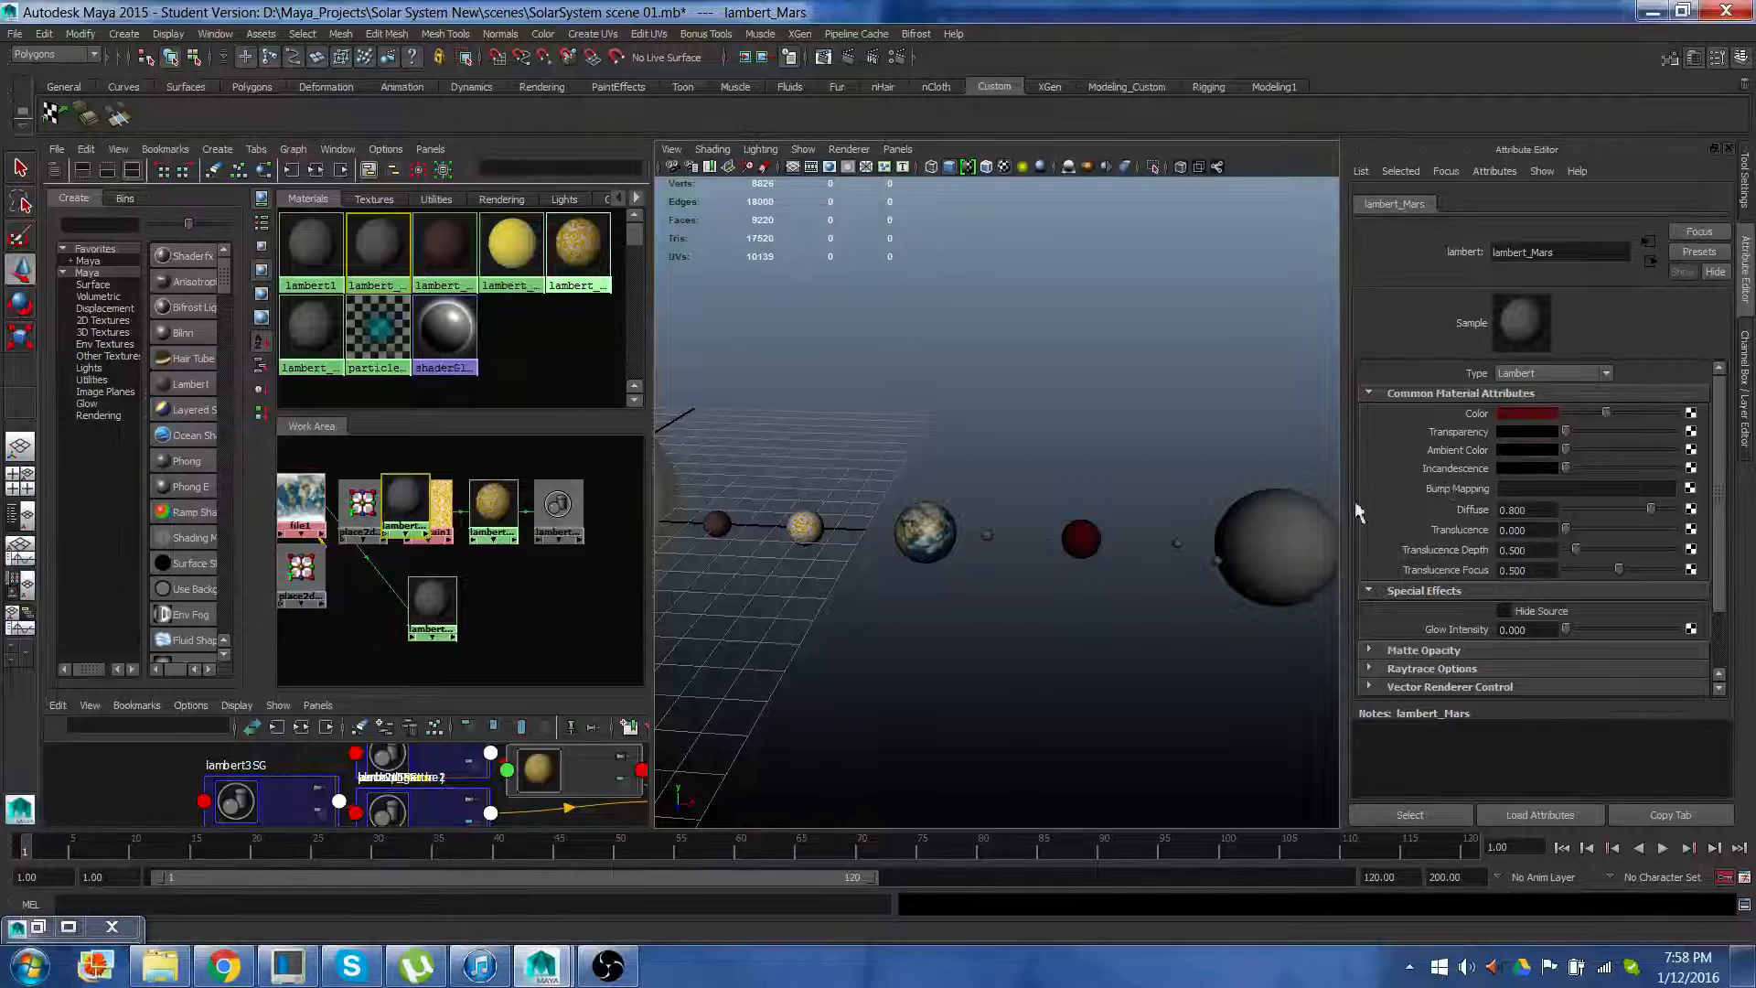
pyautogui.click(1295, 521)
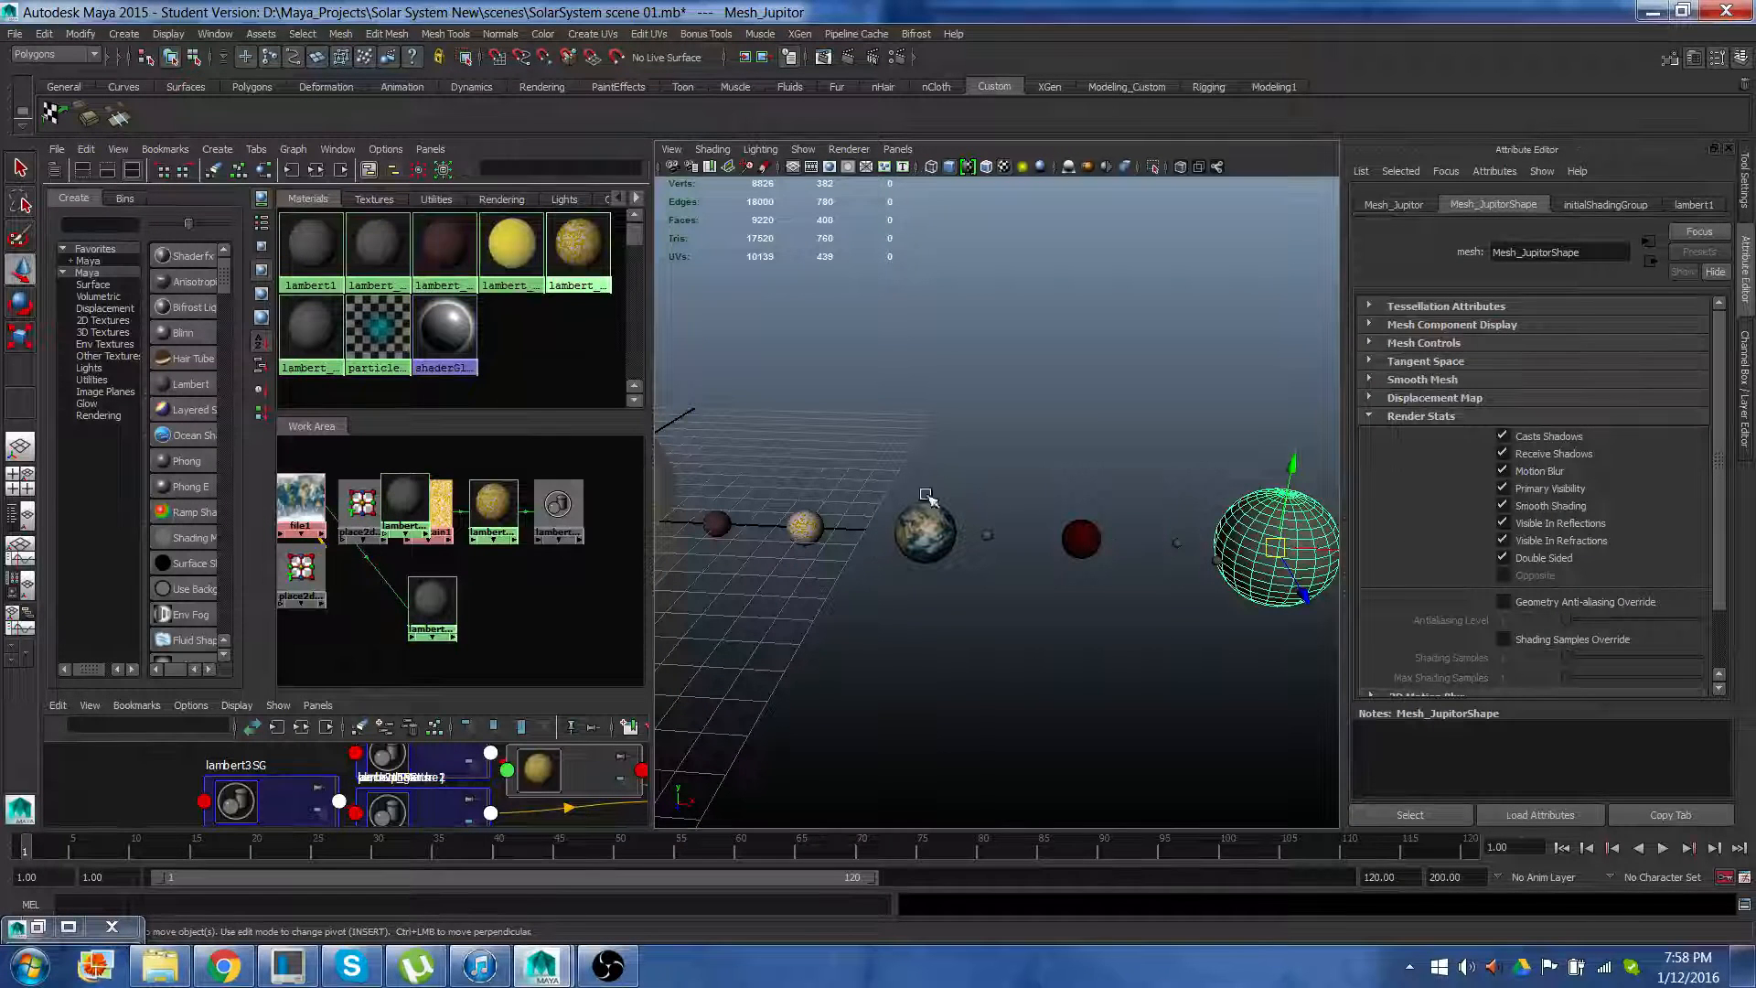
pyautogui.click(187, 384)
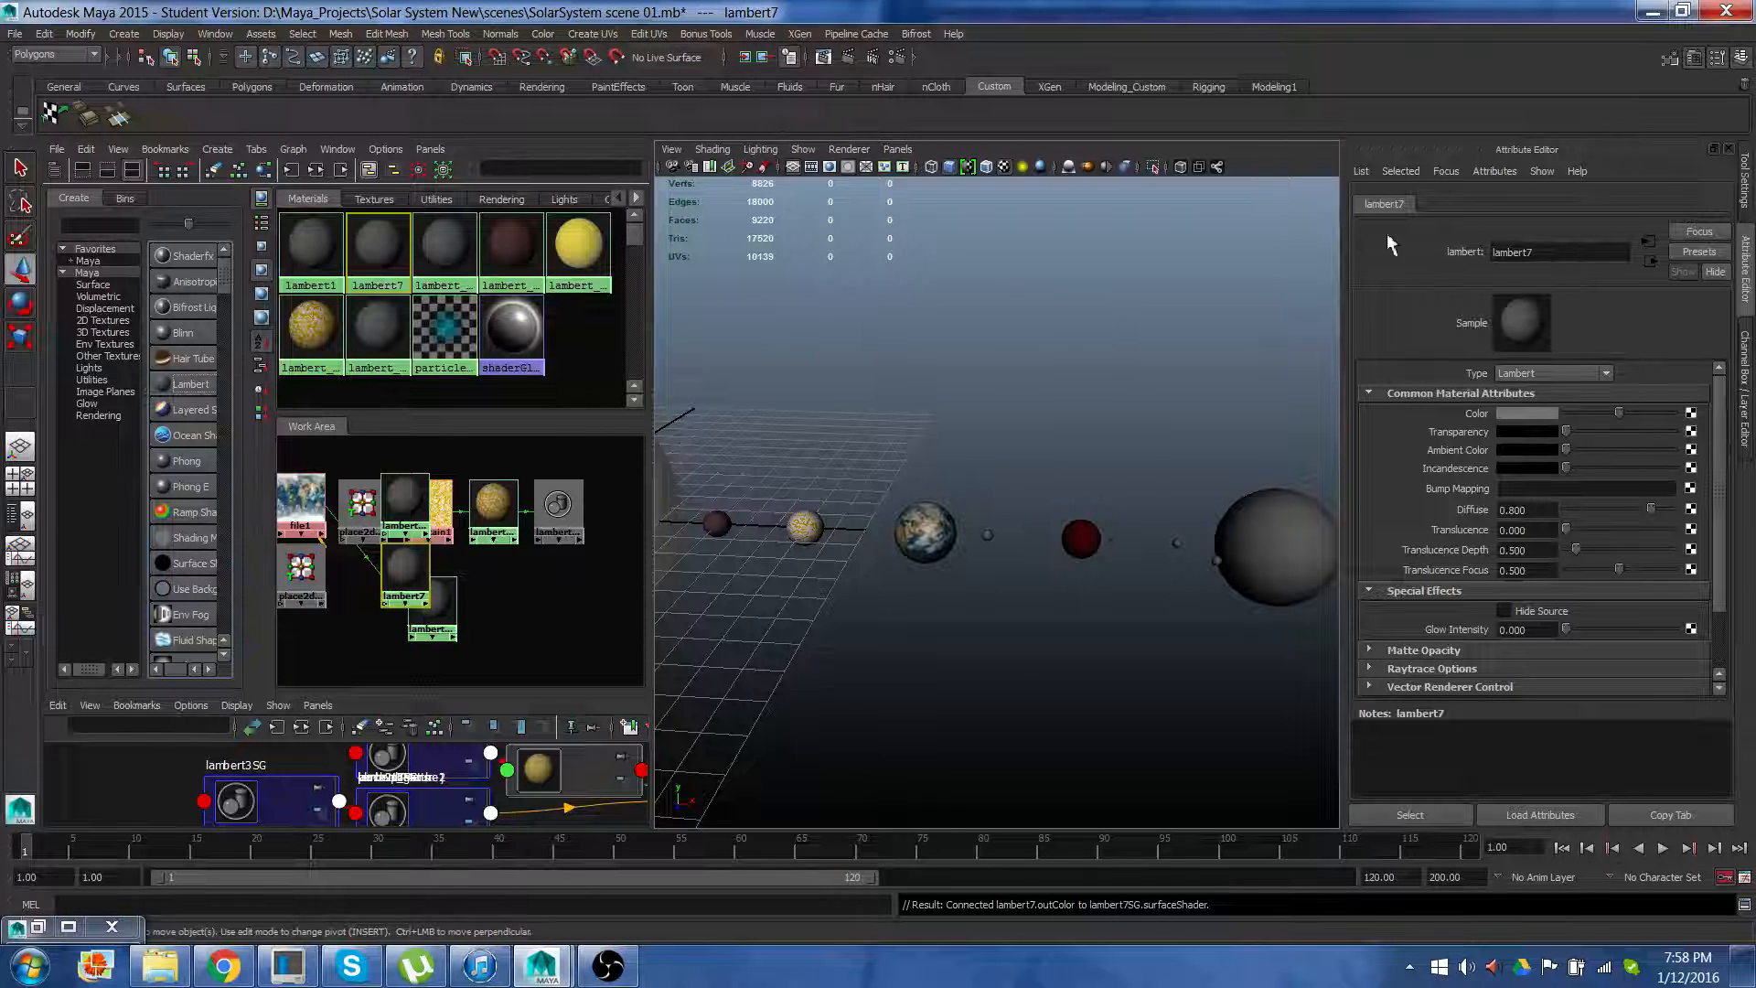
pyautogui.click(1544, 253)
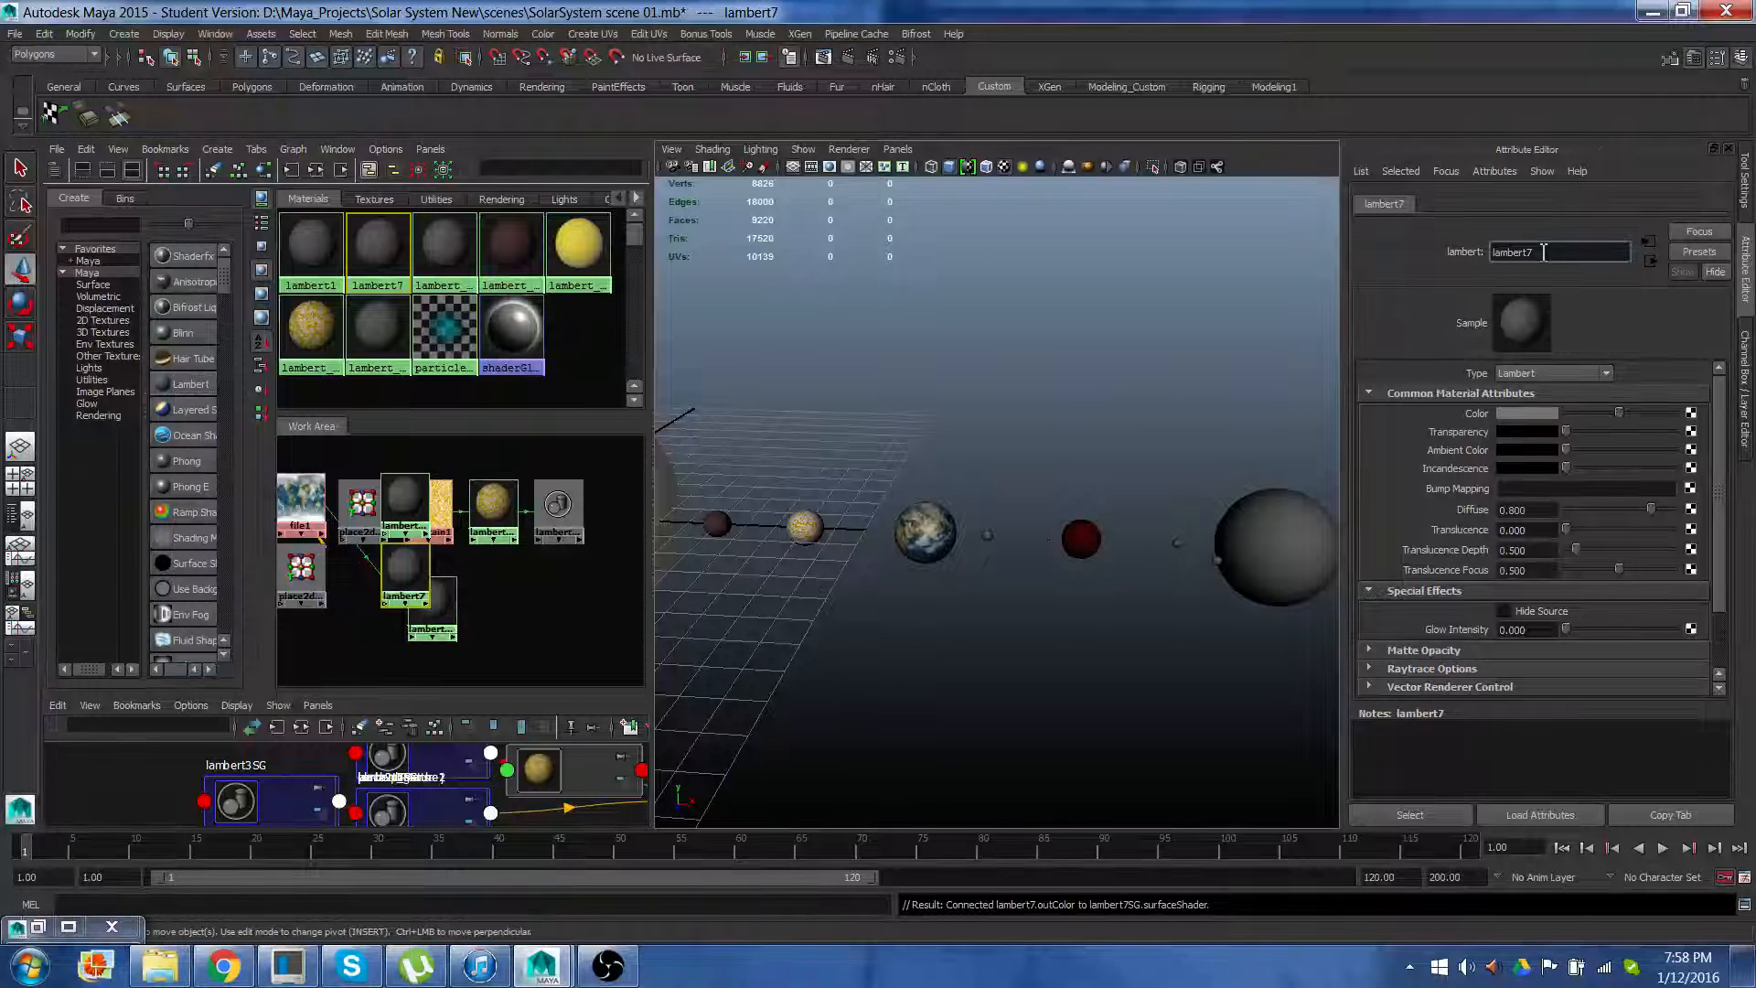
pyautogui.press('BackSpace')
pyautogui.write('Jup')
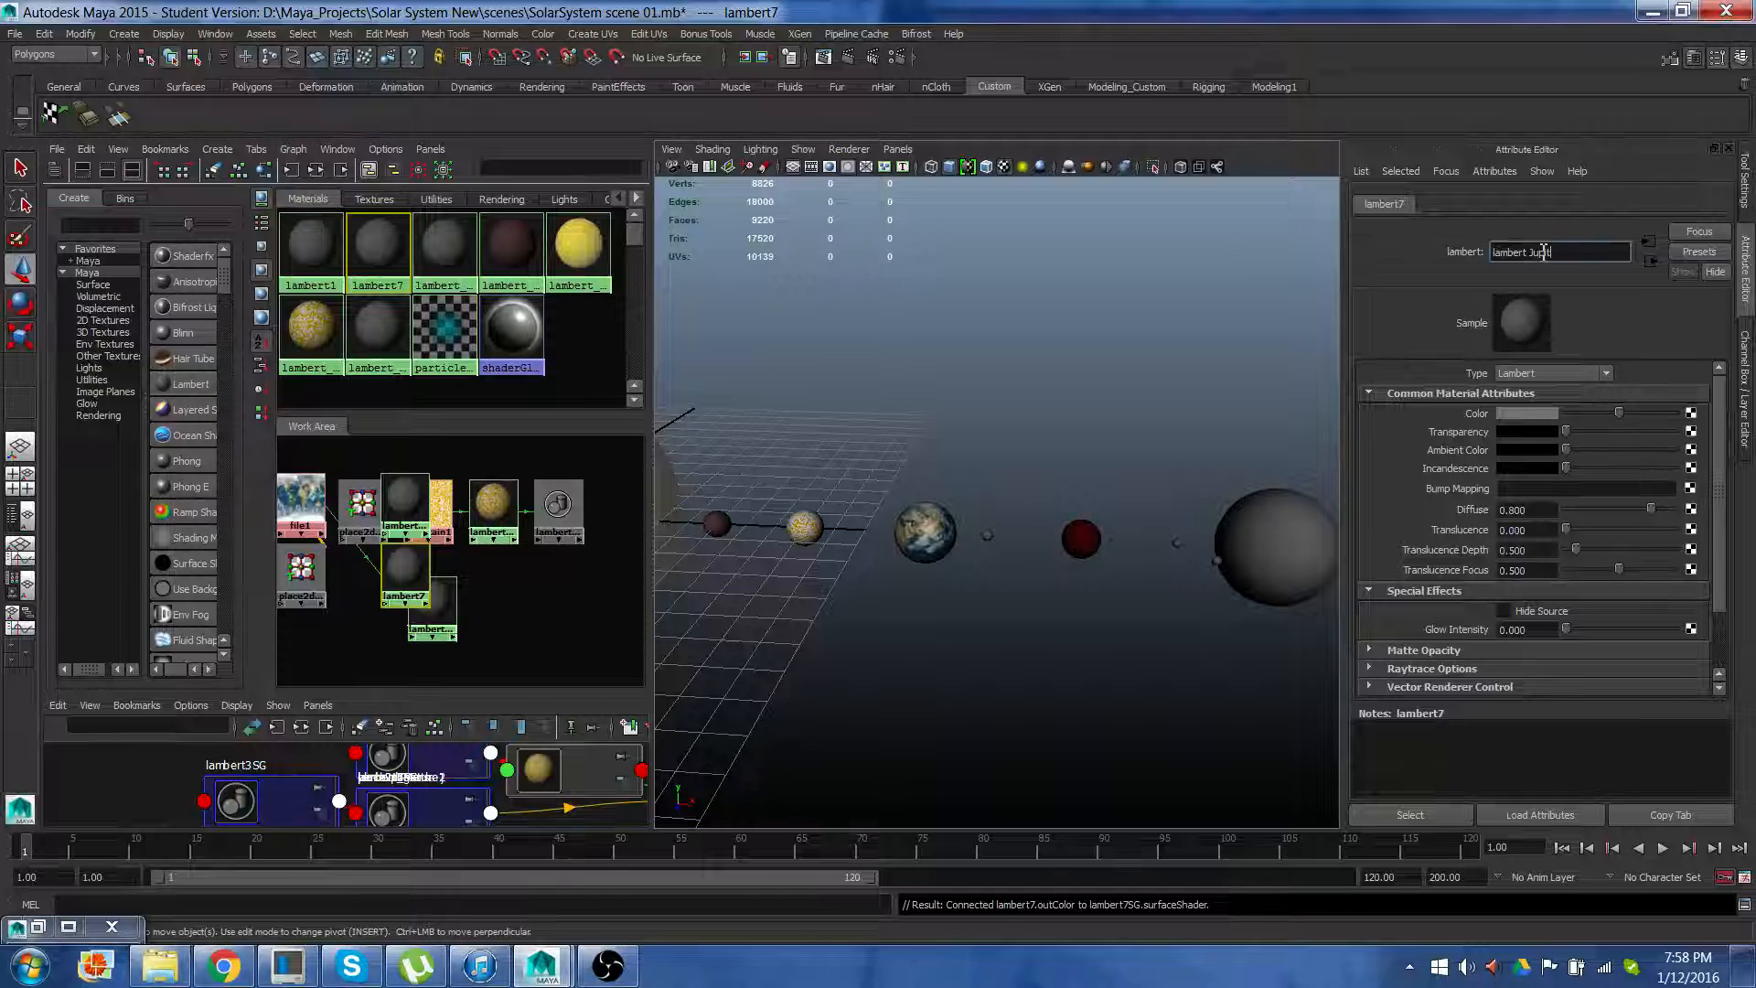
pyautogui.write('itor')
pyautogui.press('Return')
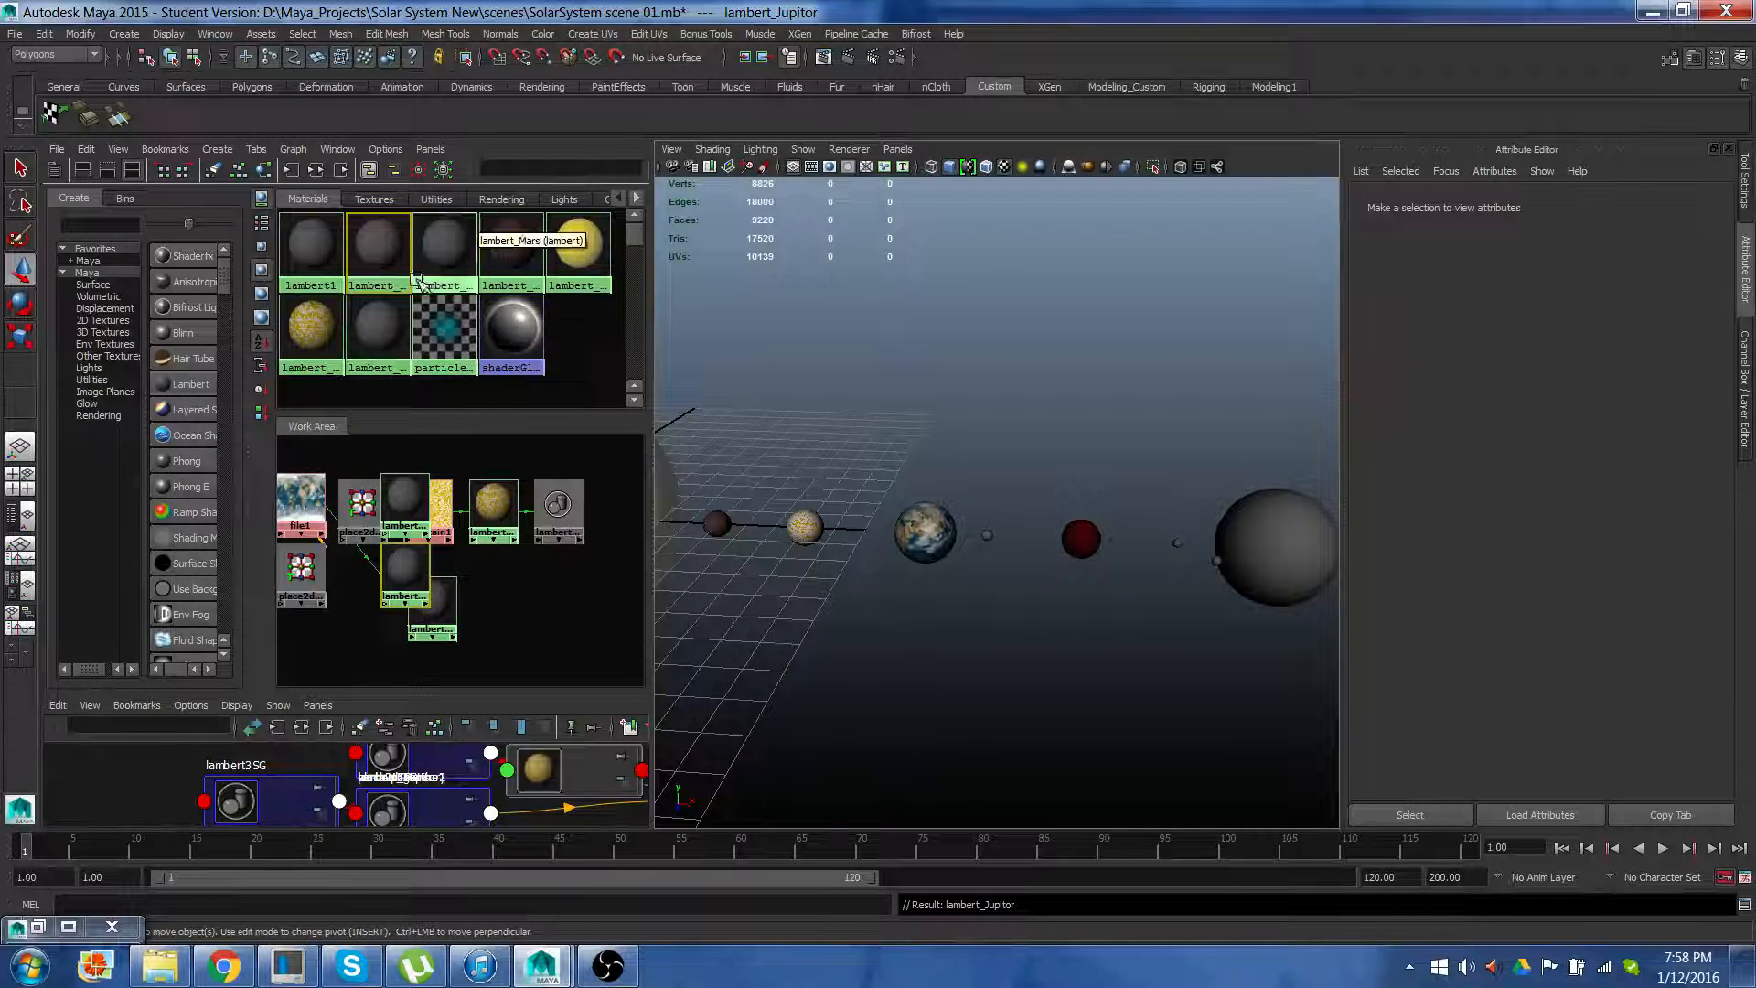
pyautogui.moveTo(388, 264); pyautogui.dragTo(1281, 560, button='middle')
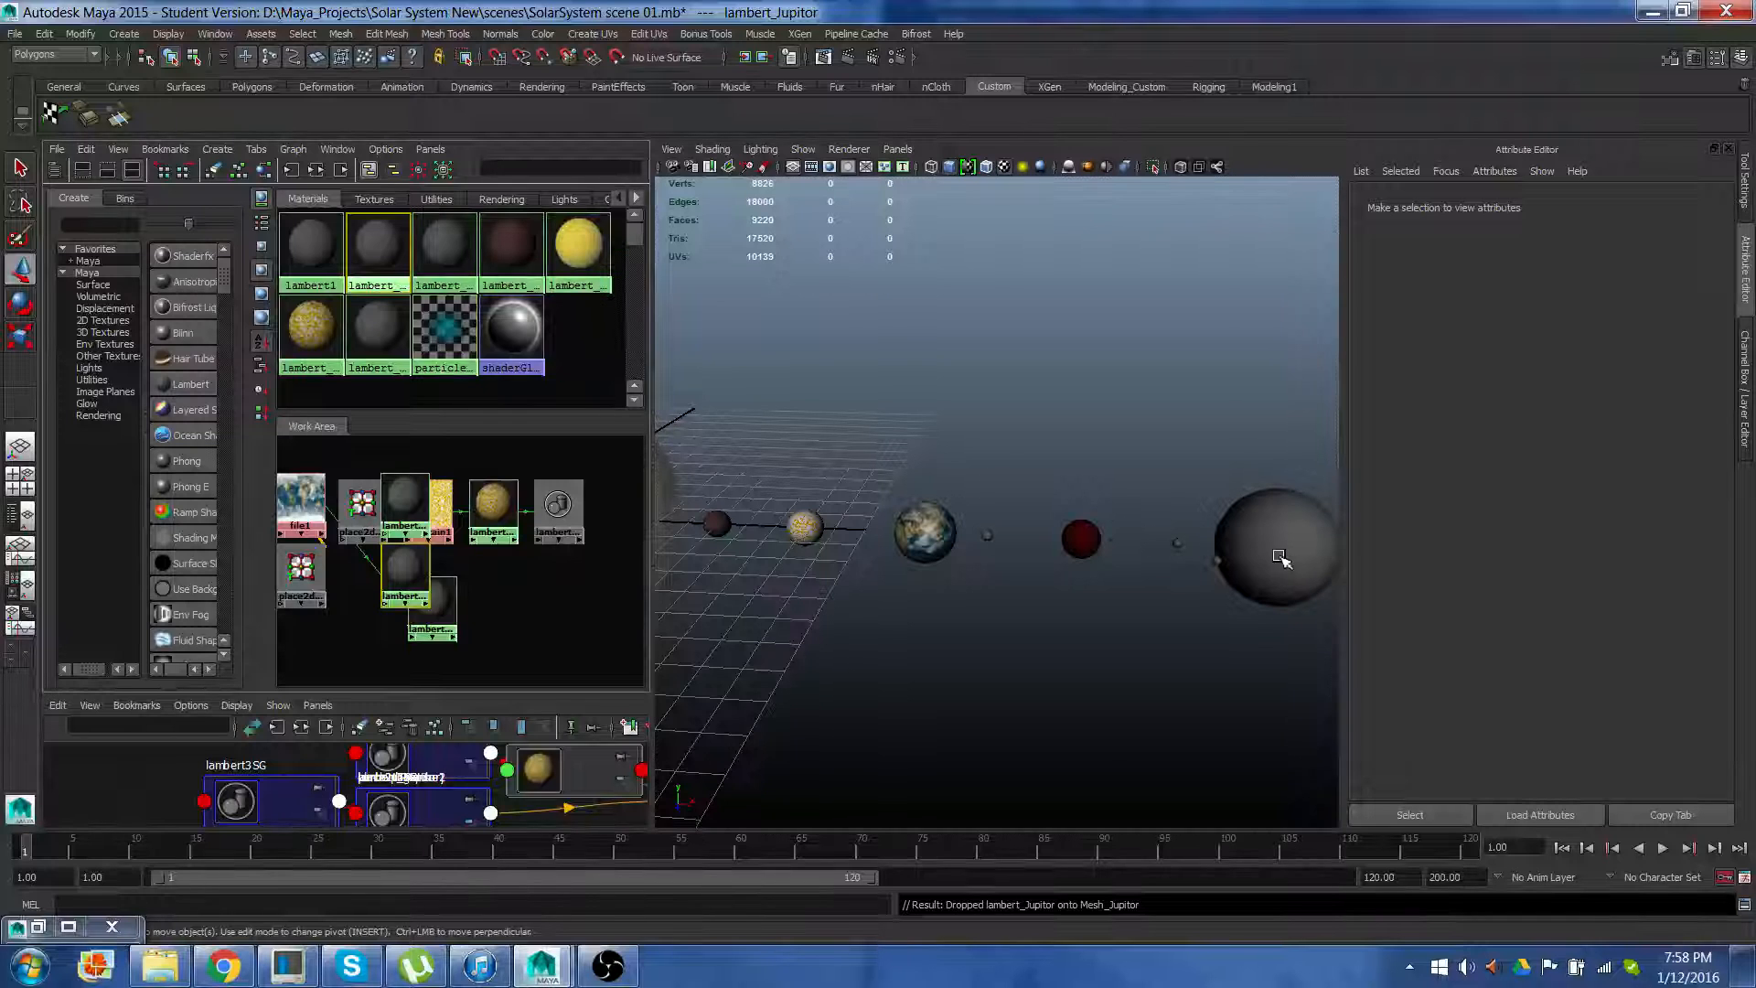
# Map a Mandelbrot texture to the color of the lambert_Jupitor material
pyautogui.doubleClick(377, 261)
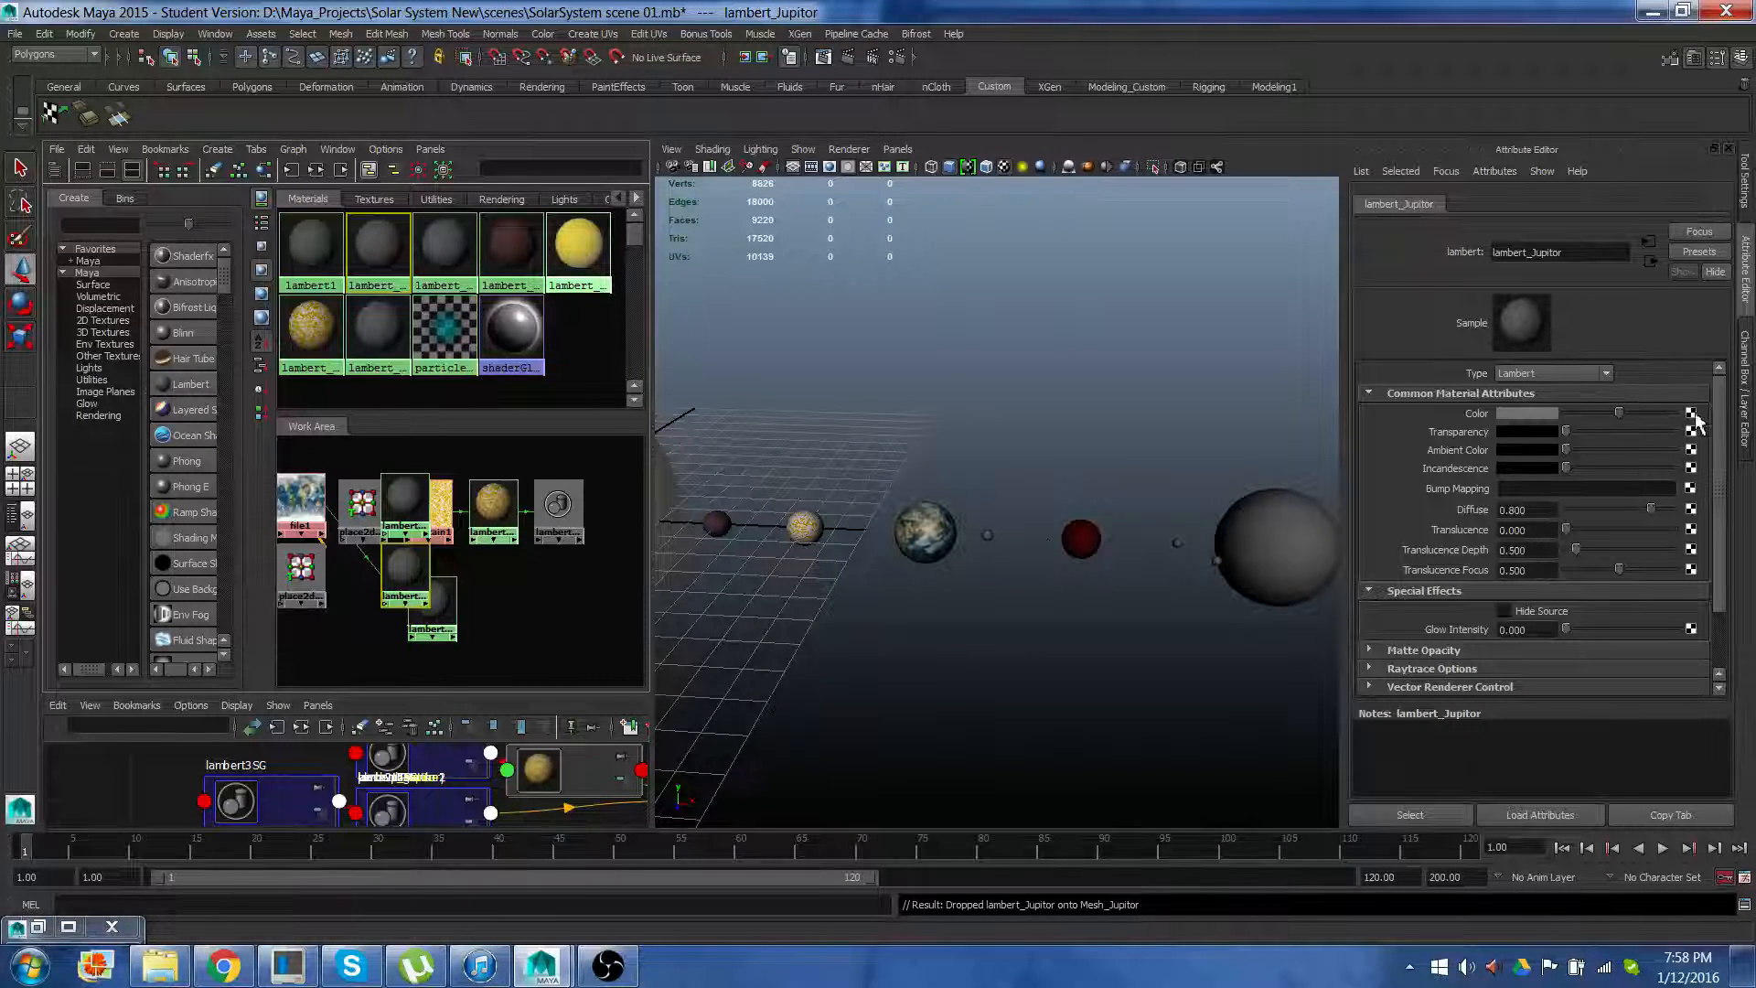
pyautogui.click(1691, 414)
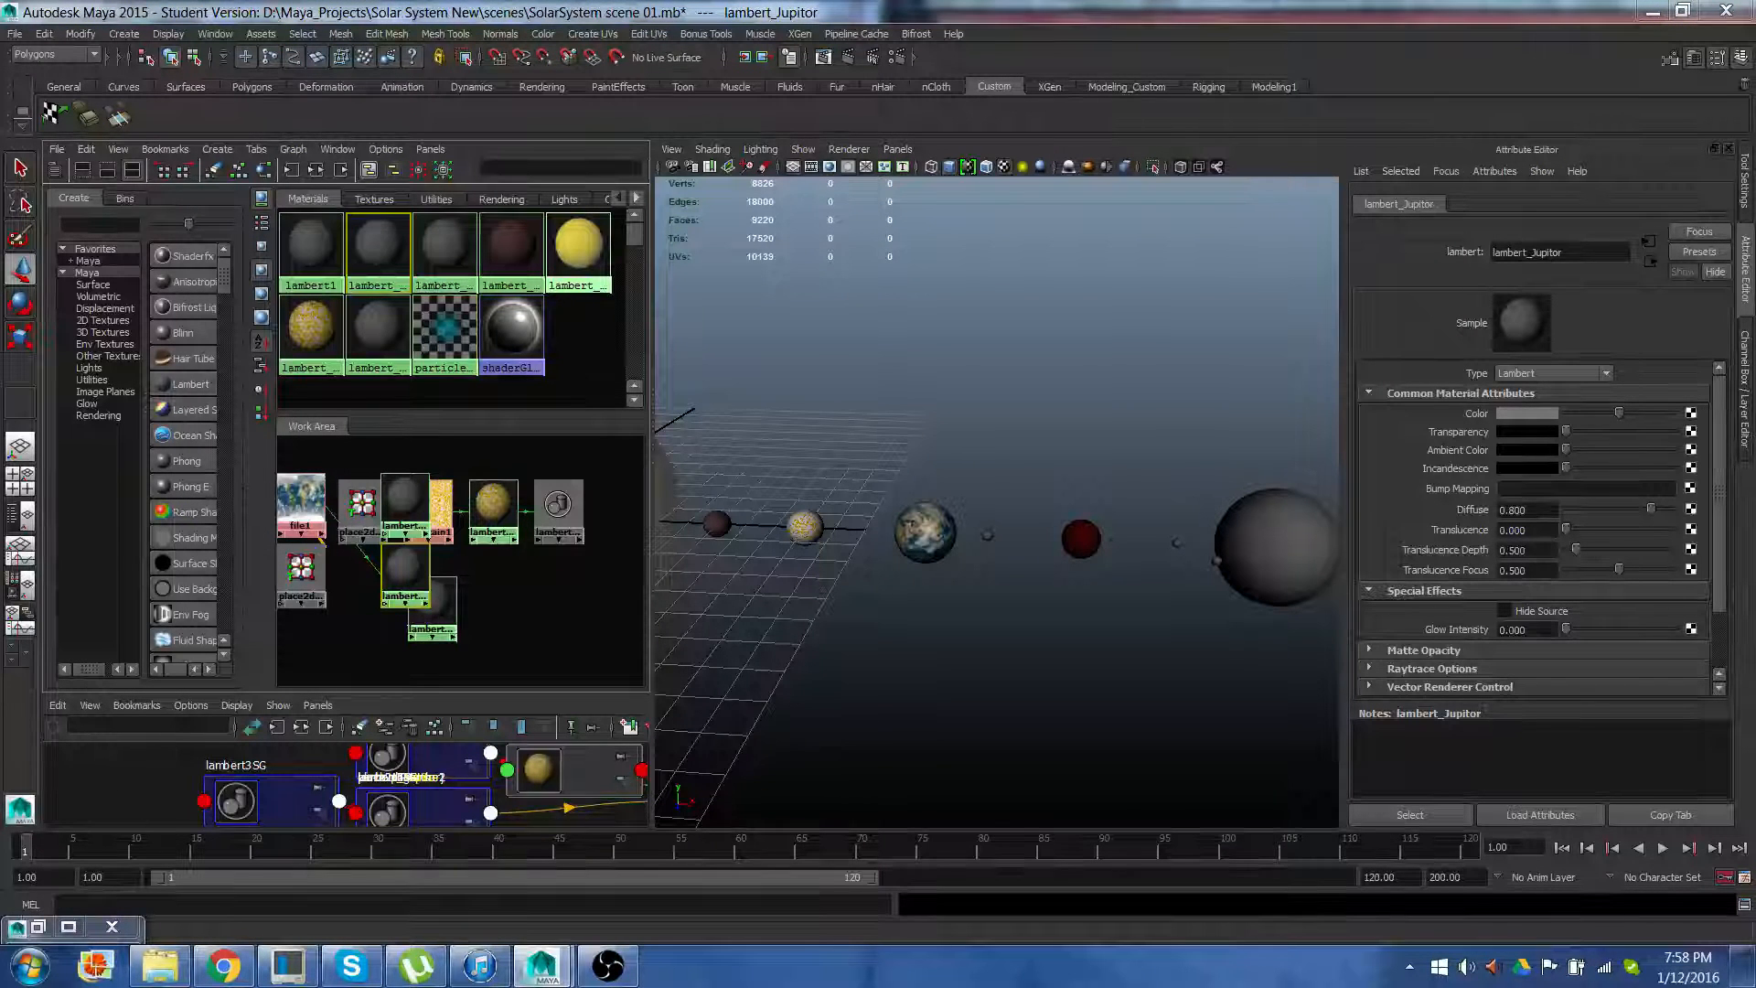
pyautogui.moveTo(954, 353); pyautogui.dragTo(847, 229)
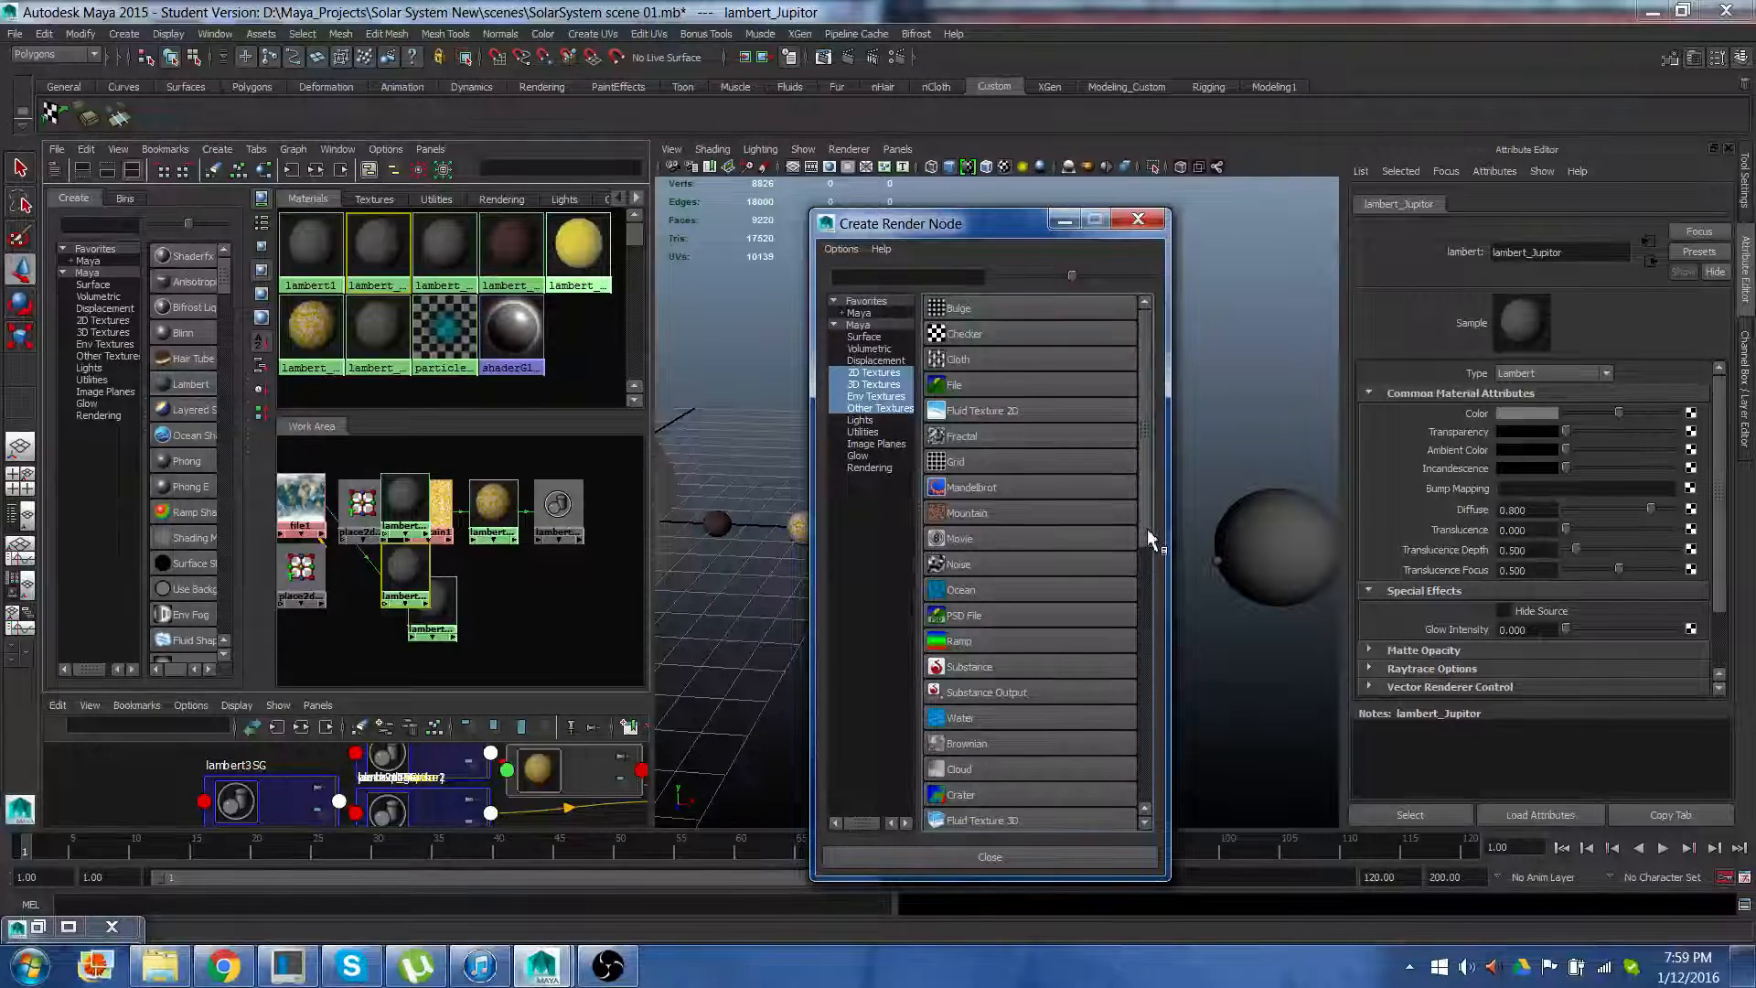
pyautogui.click(975, 488)
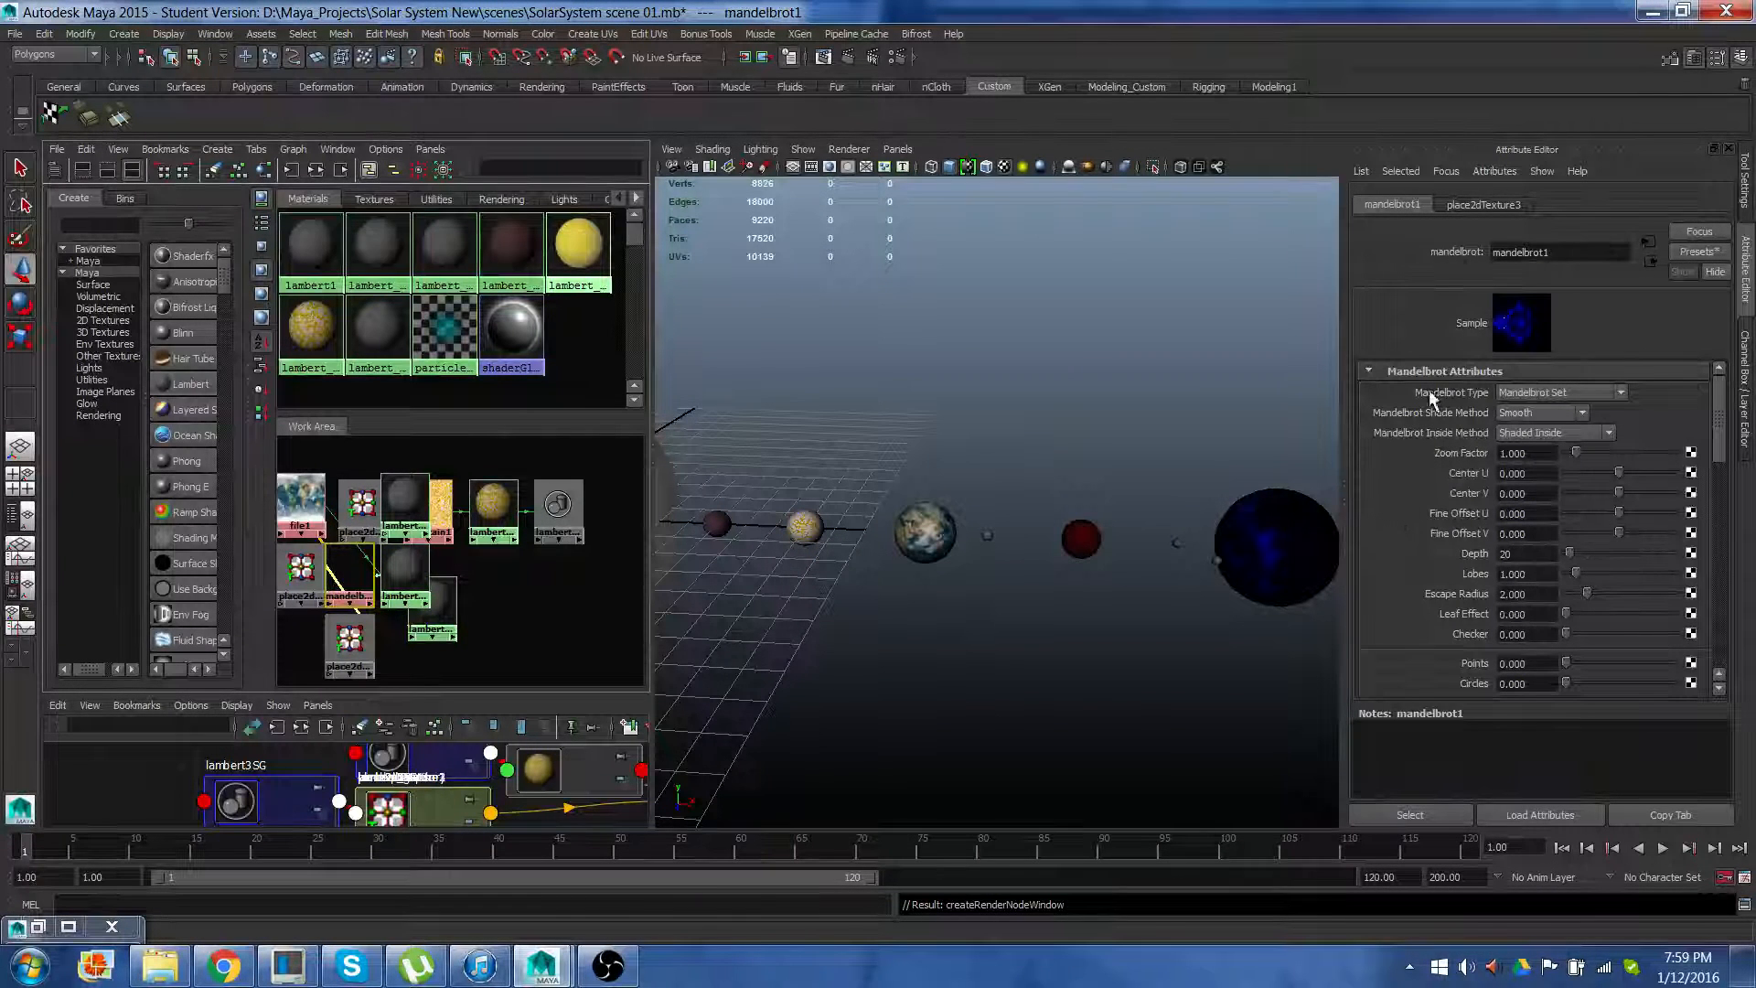
# Recolor the Mandelbrot texture with a black-red-yellow-white gradient, shifting its color markers toward the black end with white at 0.748
pyautogui.click(1475, 204)
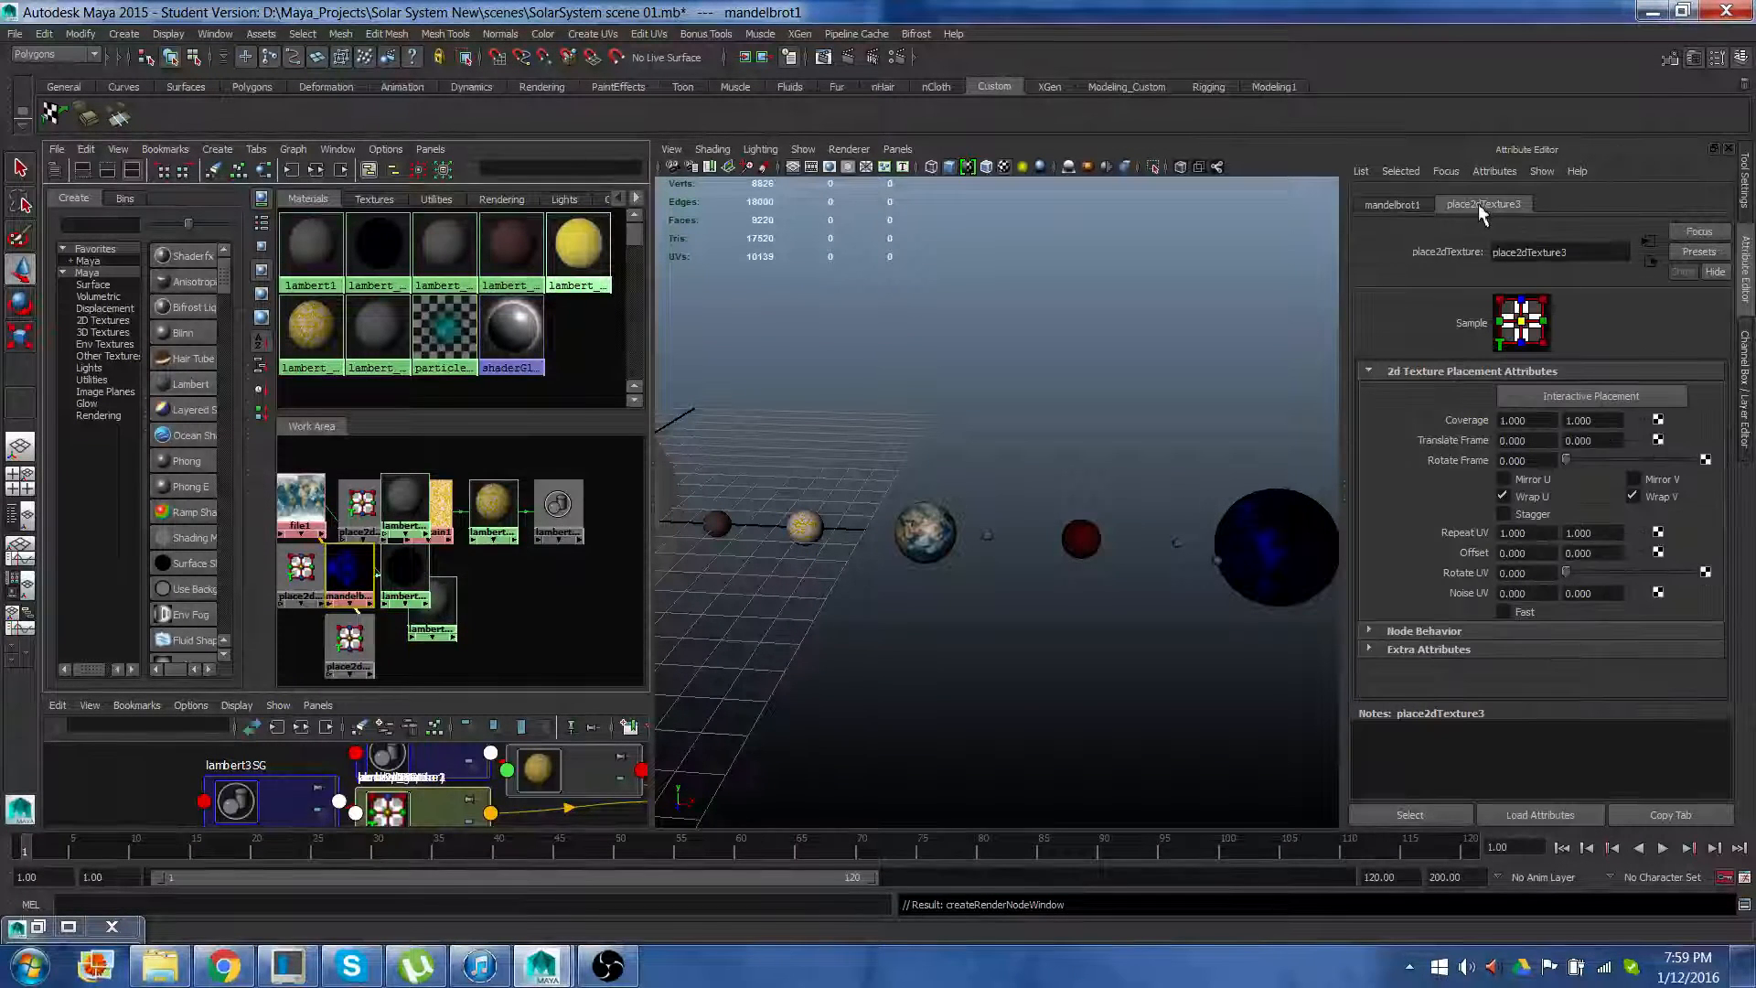
pyautogui.click(1386, 207)
pyautogui.scroll(-5, 1527, 568)
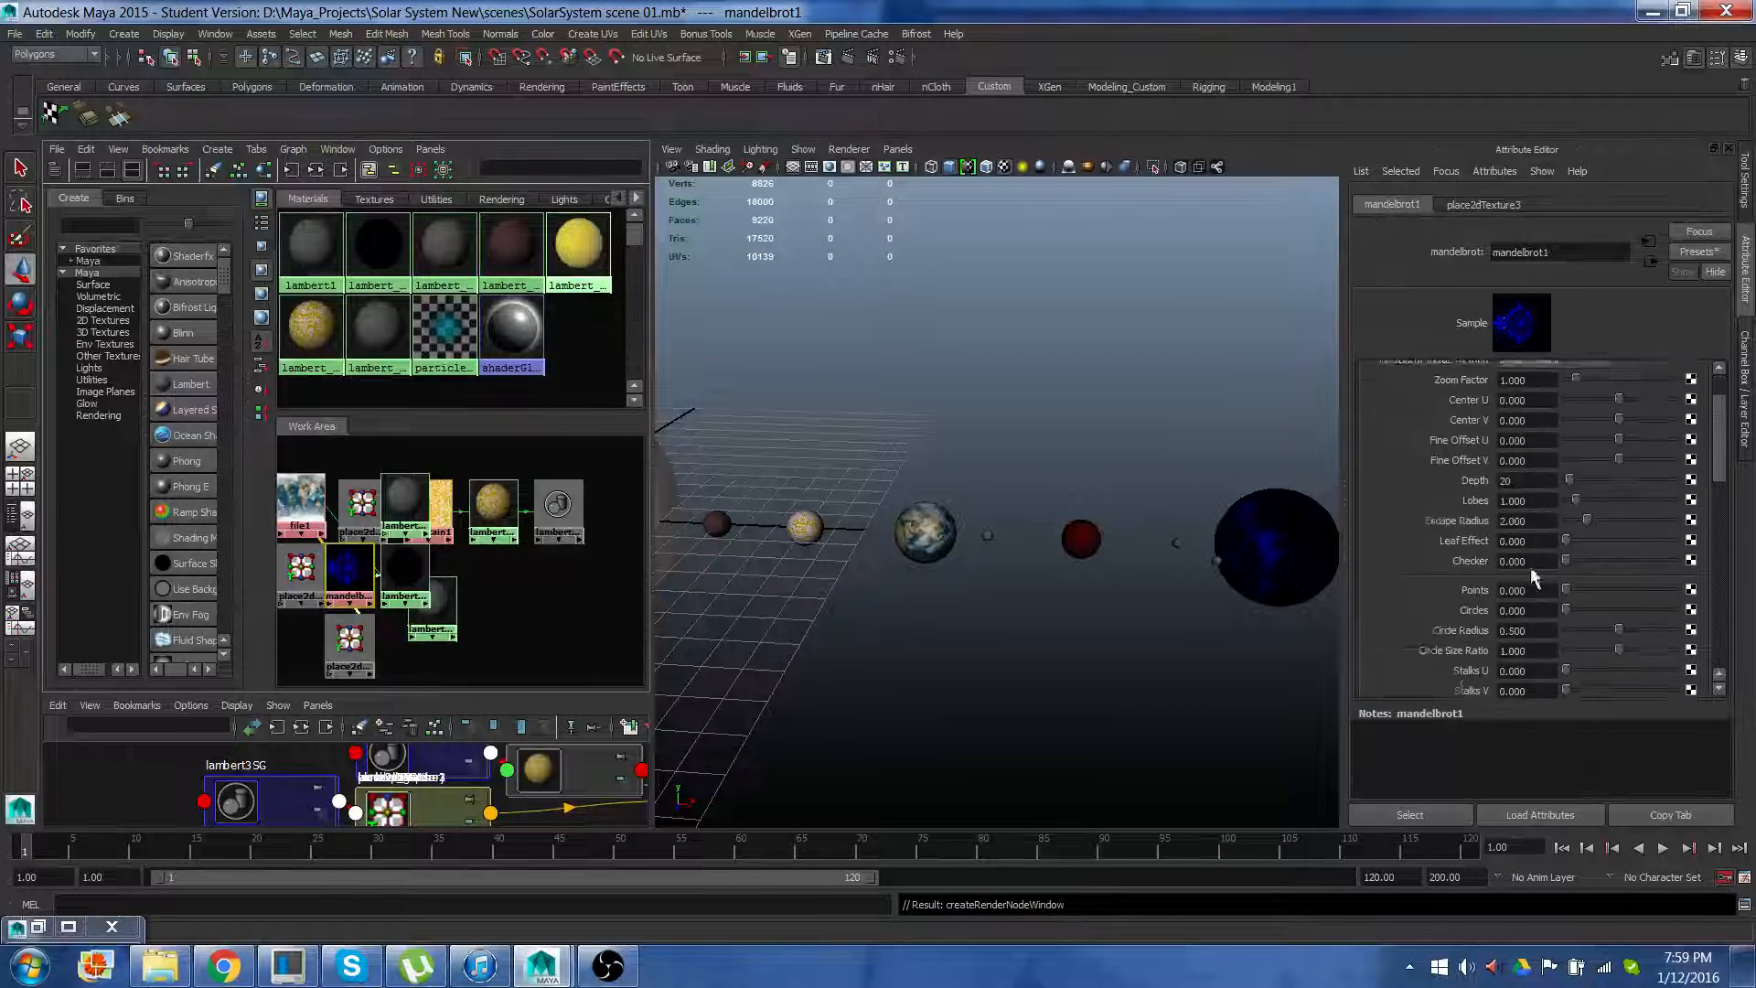
pyautogui.scroll(-6, 1525, 565)
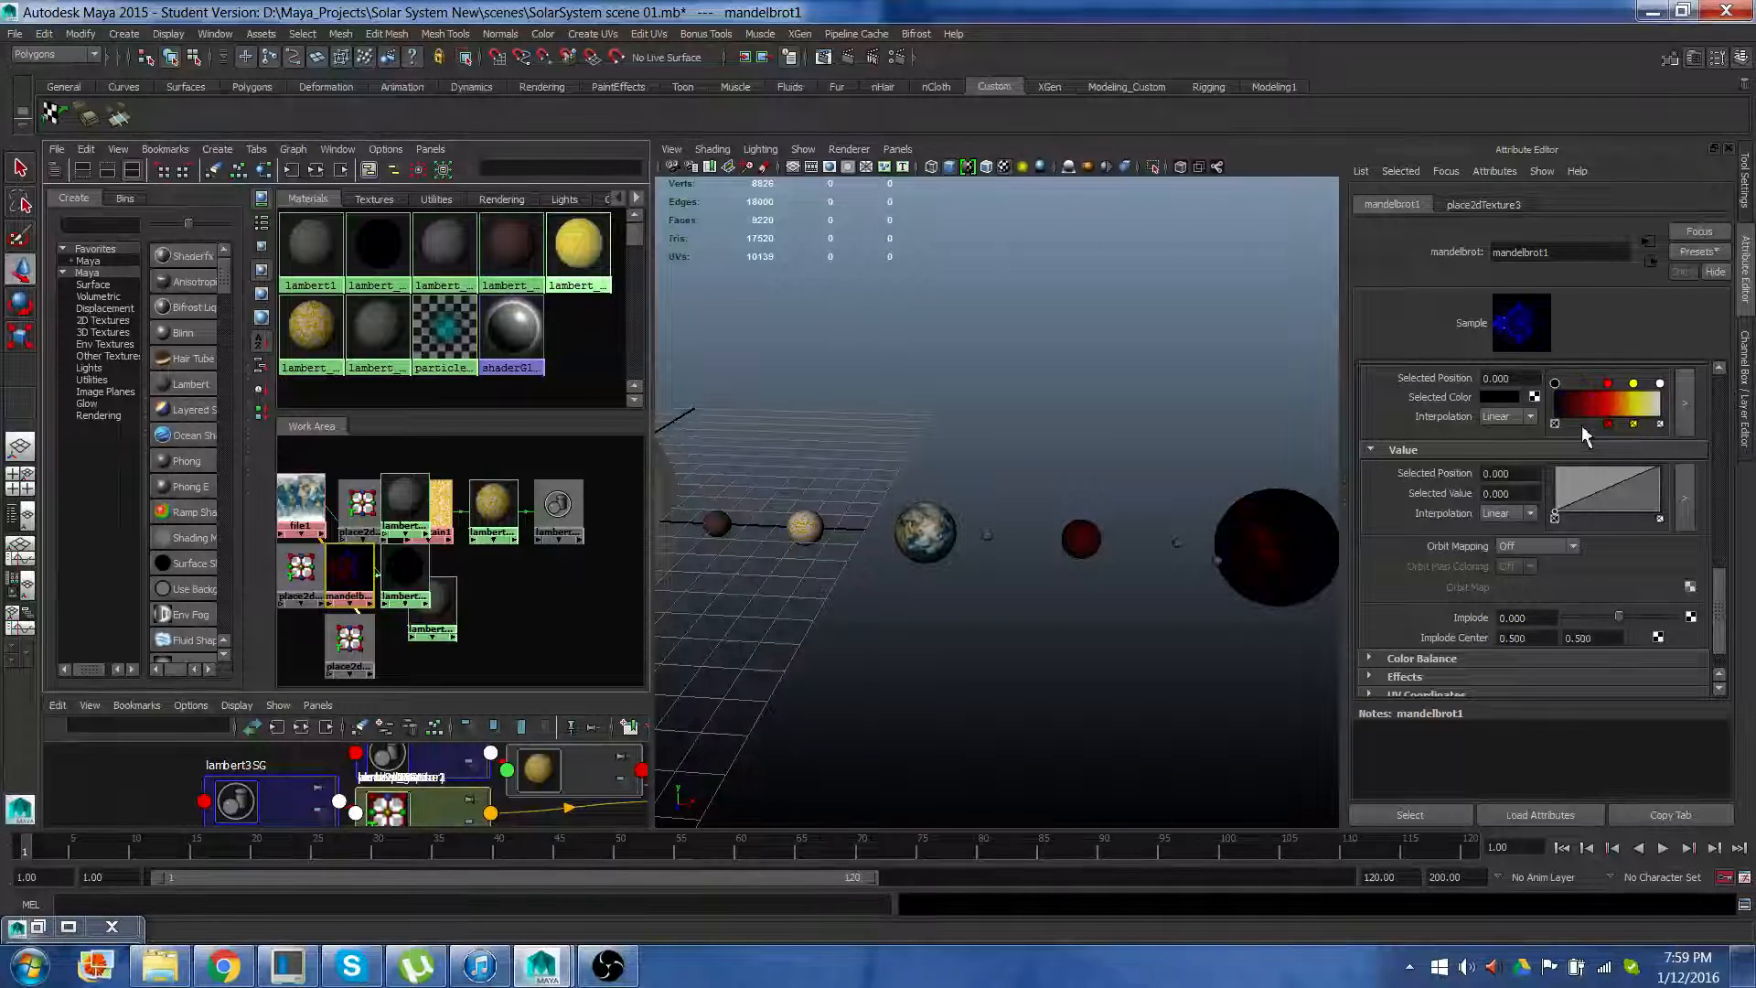
pyautogui.click(1583, 424)
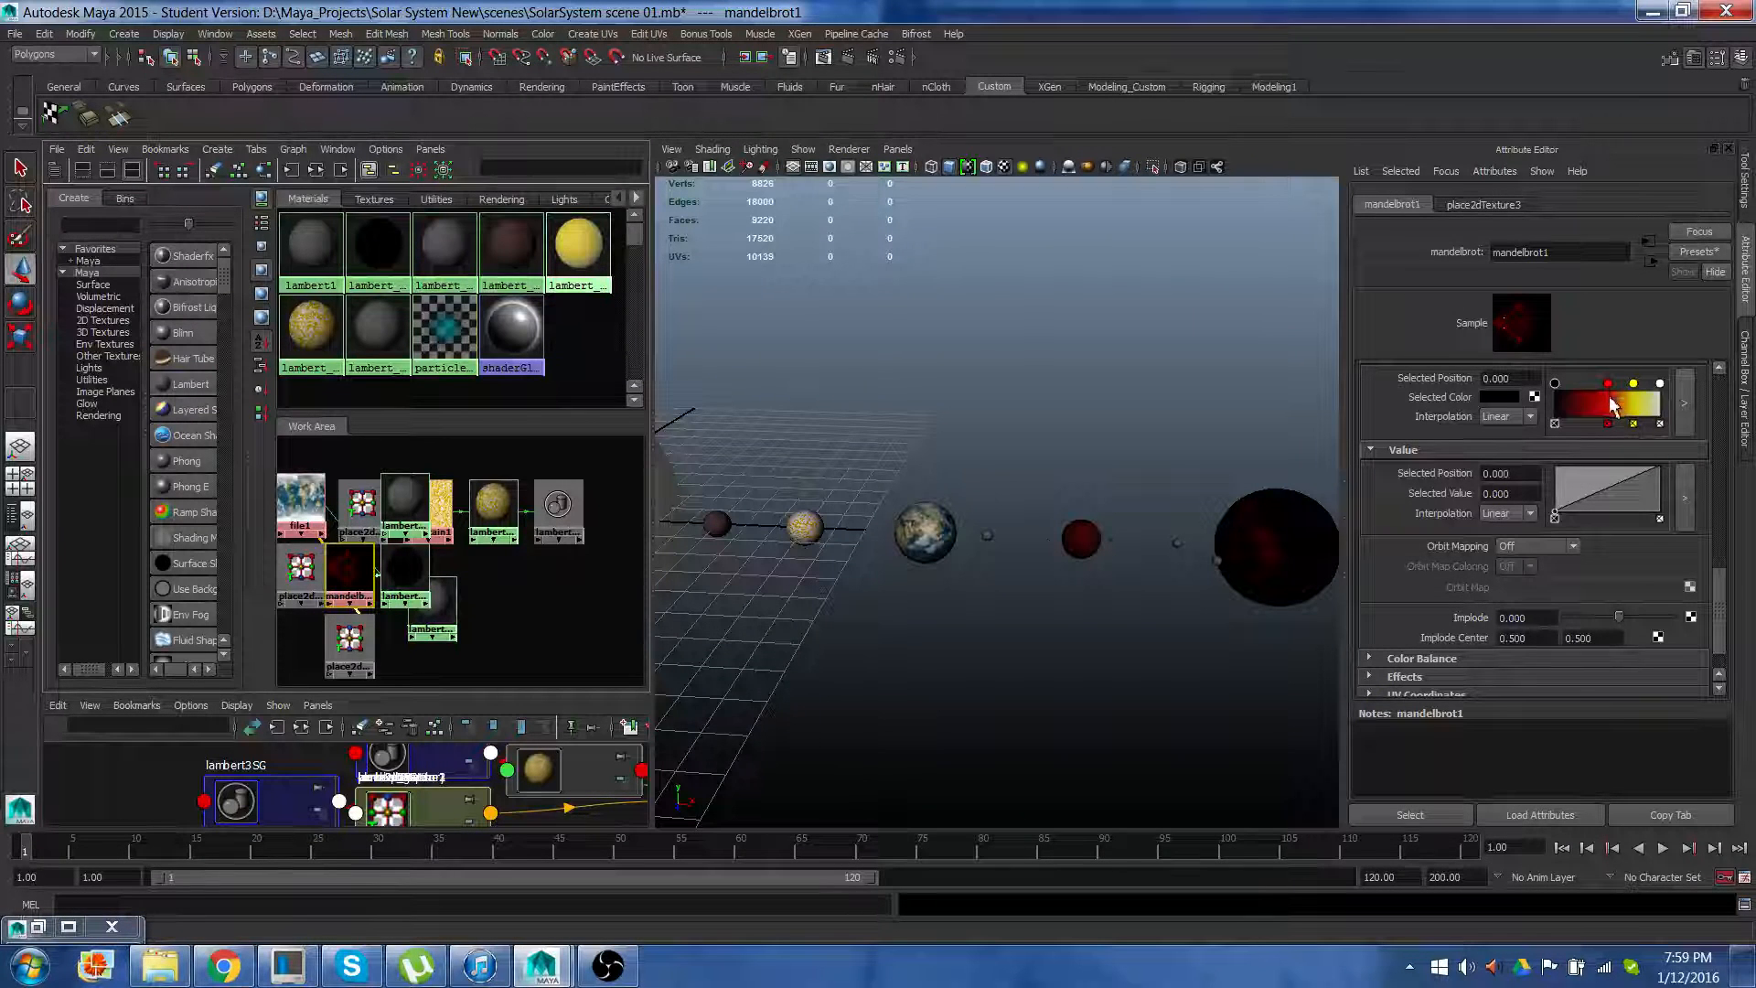
pyautogui.moveTo(1611, 395)
pyautogui.mouseDown()
pyautogui.moveTo(1630, 385)
pyautogui.moveTo(1589, 386)
pyautogui.mouseUp()
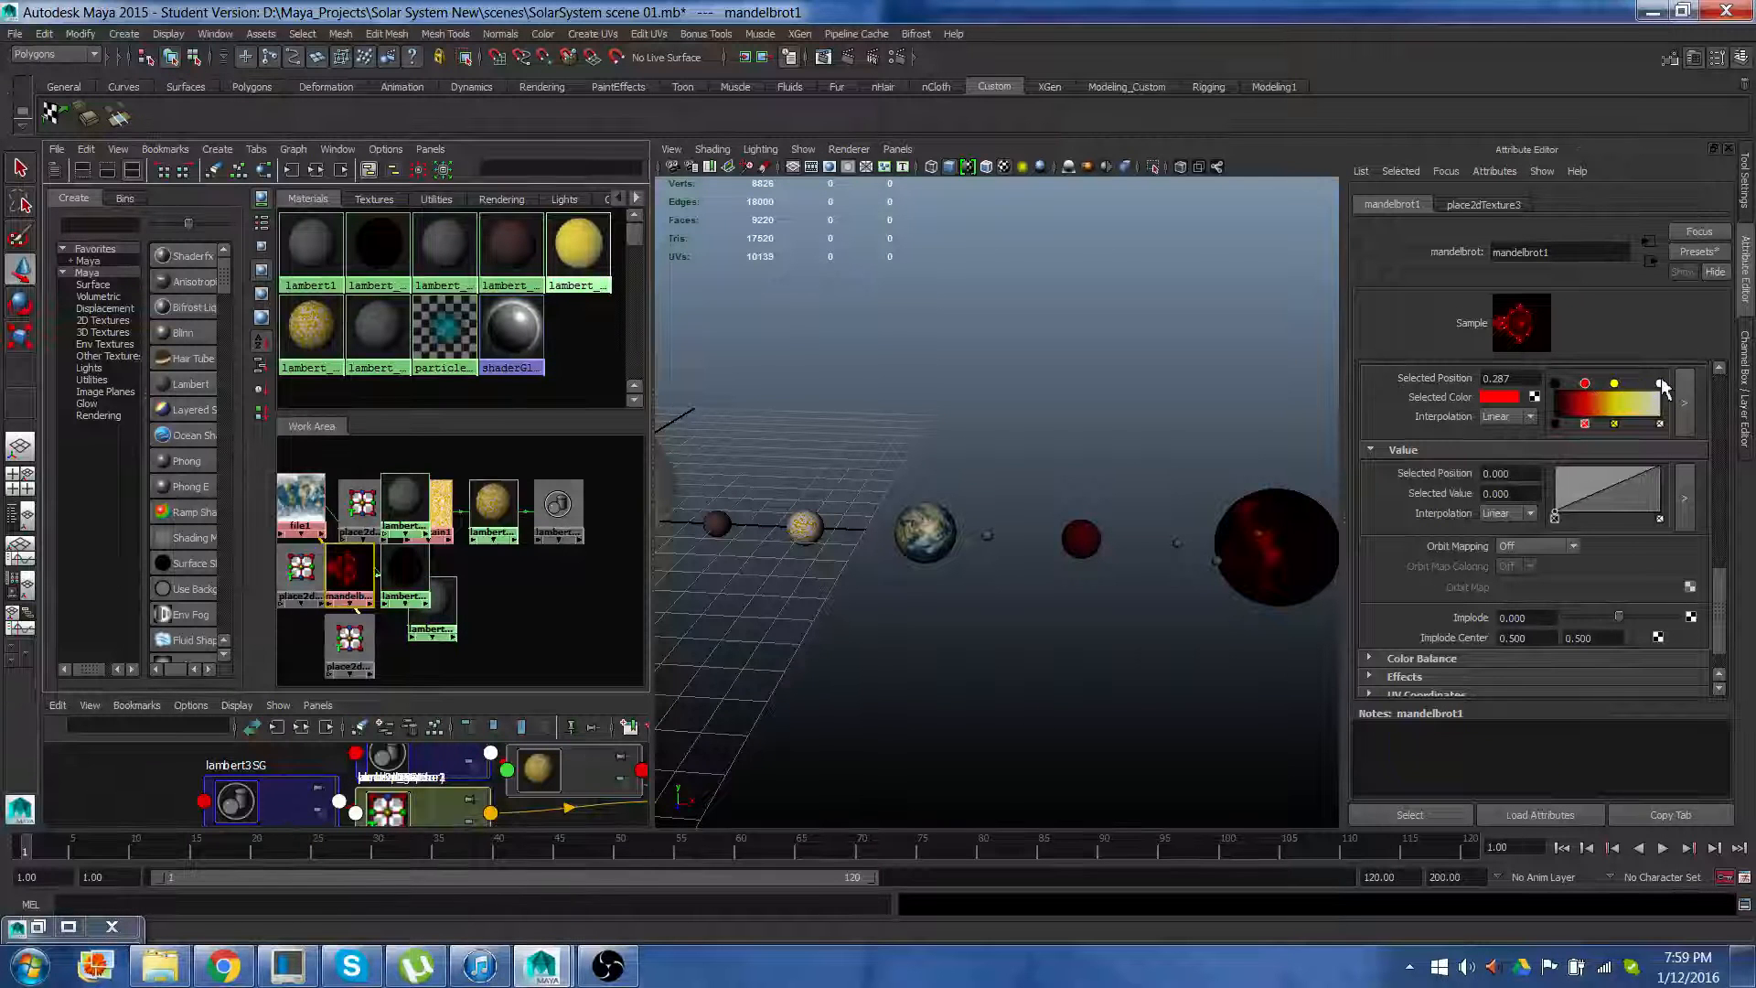
pyautogui.moveTo(1660, 383)
pyautogui.mouseDown()
pyautogui.moveTo(1580, 386)
pyautogui.moveTo(1634, 386)
pyautogui.mouseUp()
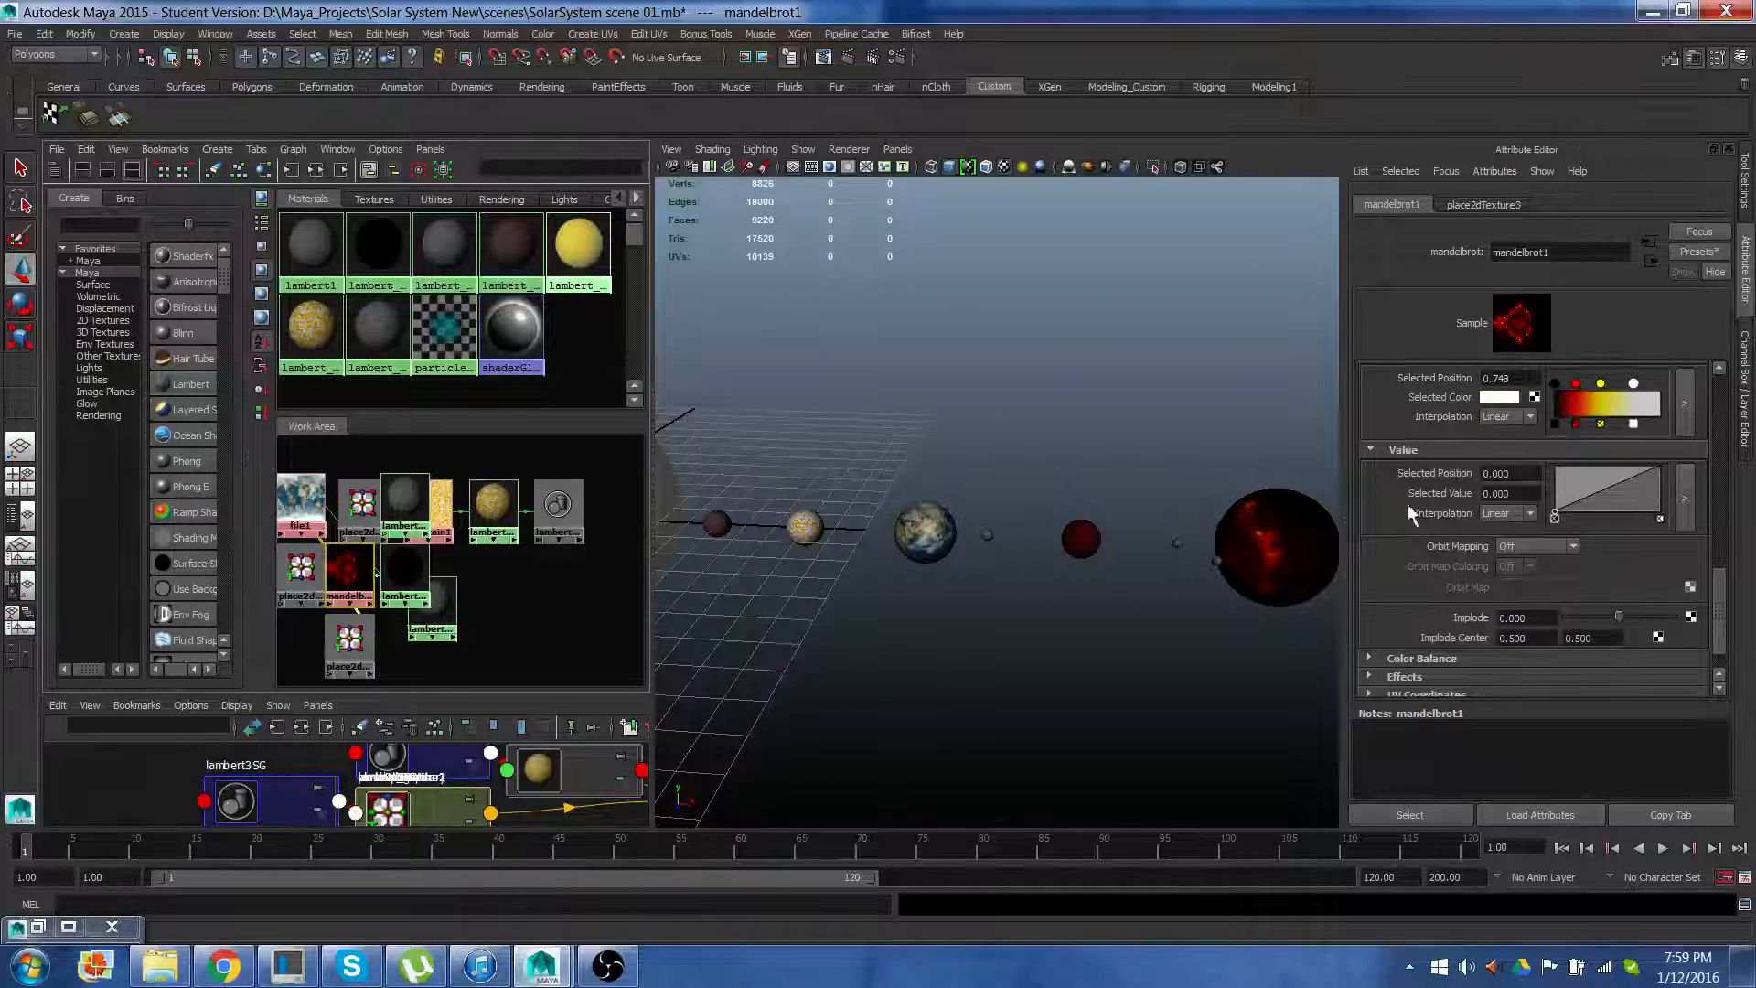
pyautogui.keyDown('alt'); pyautogui.moveTo(1132, 393); pyautogui.dragTo(1024, 416, button='middle'); pyautogui.keyUp('alt')
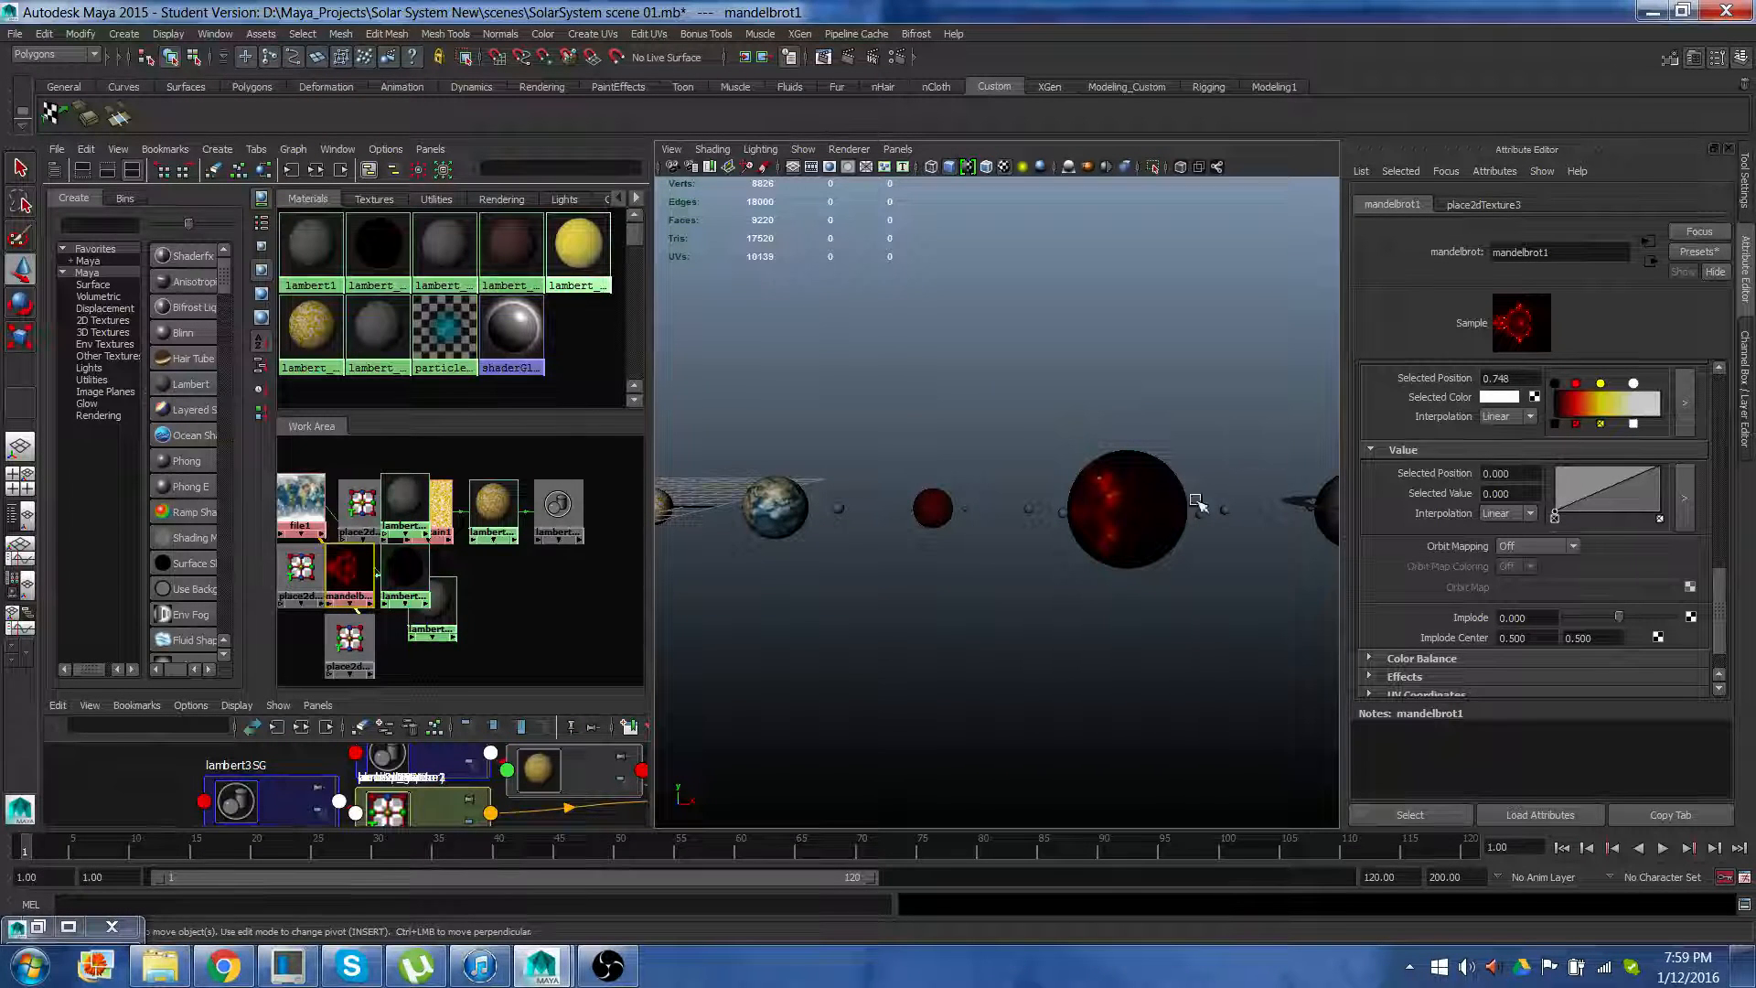
pyautogui.moveTo(1723, 575); pyautogui.dragTo(1688, 387)
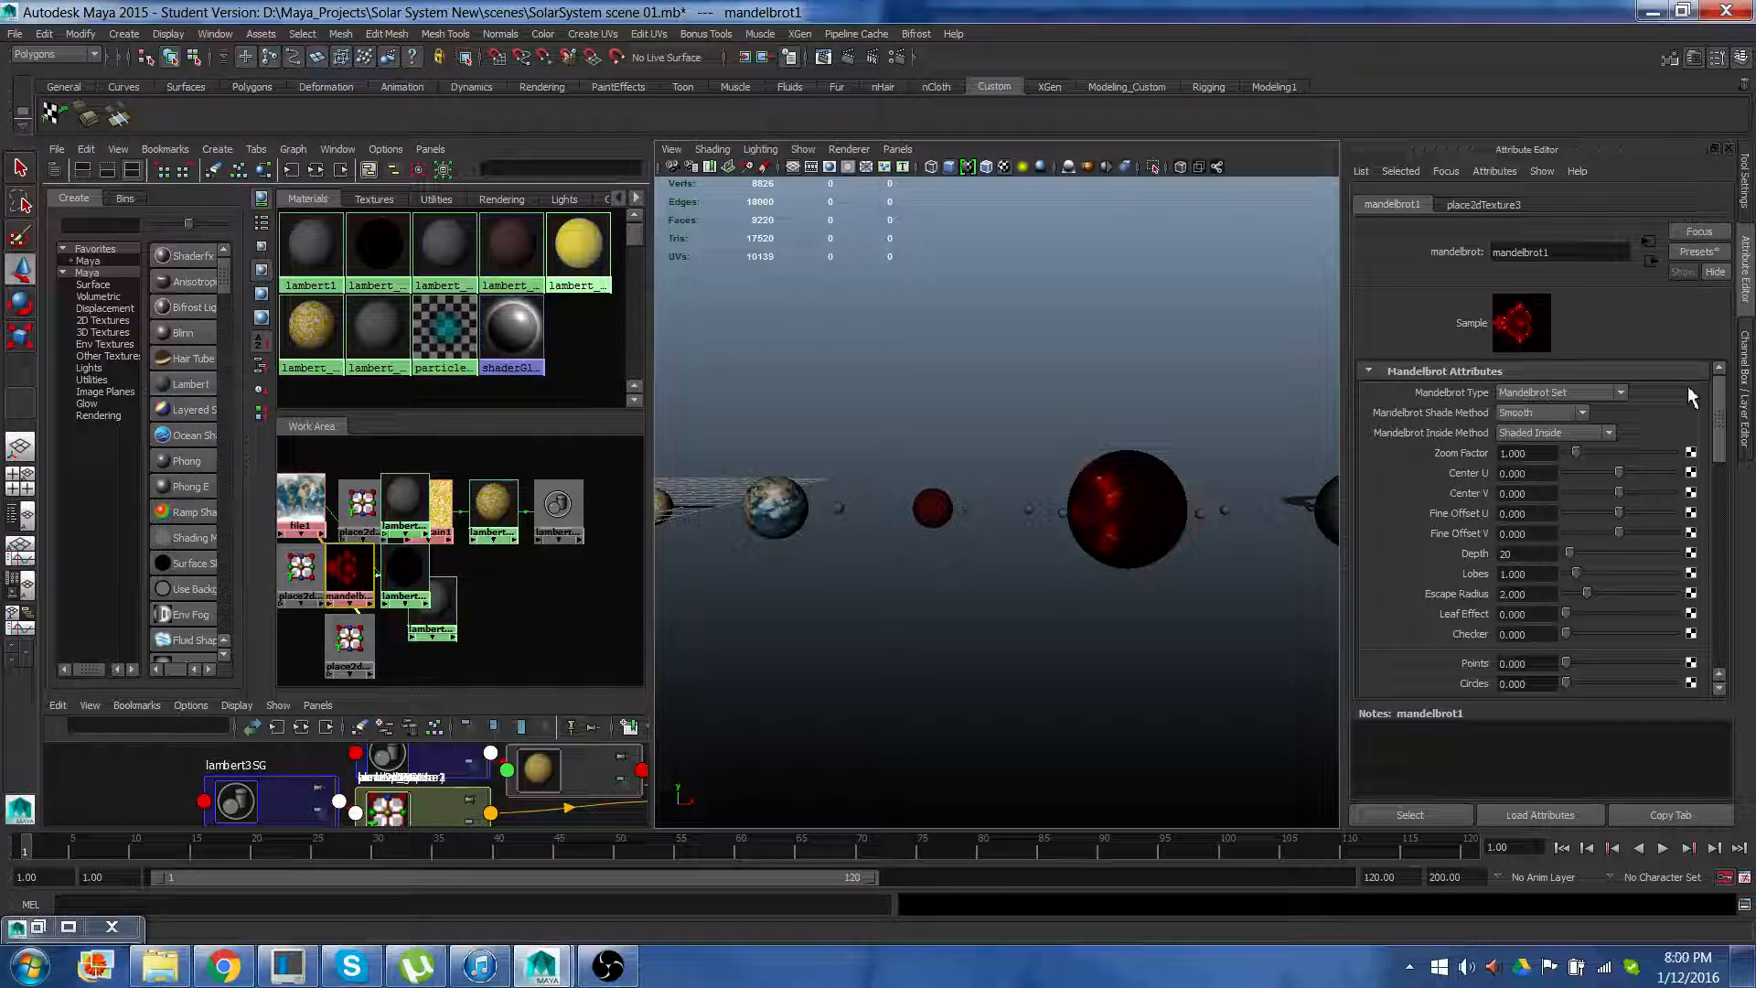
# Create a Lambert material named lambert_Saturn and assign it to the ringed Saturn sphere
pyautogui.scroll(3, 1052, 613)
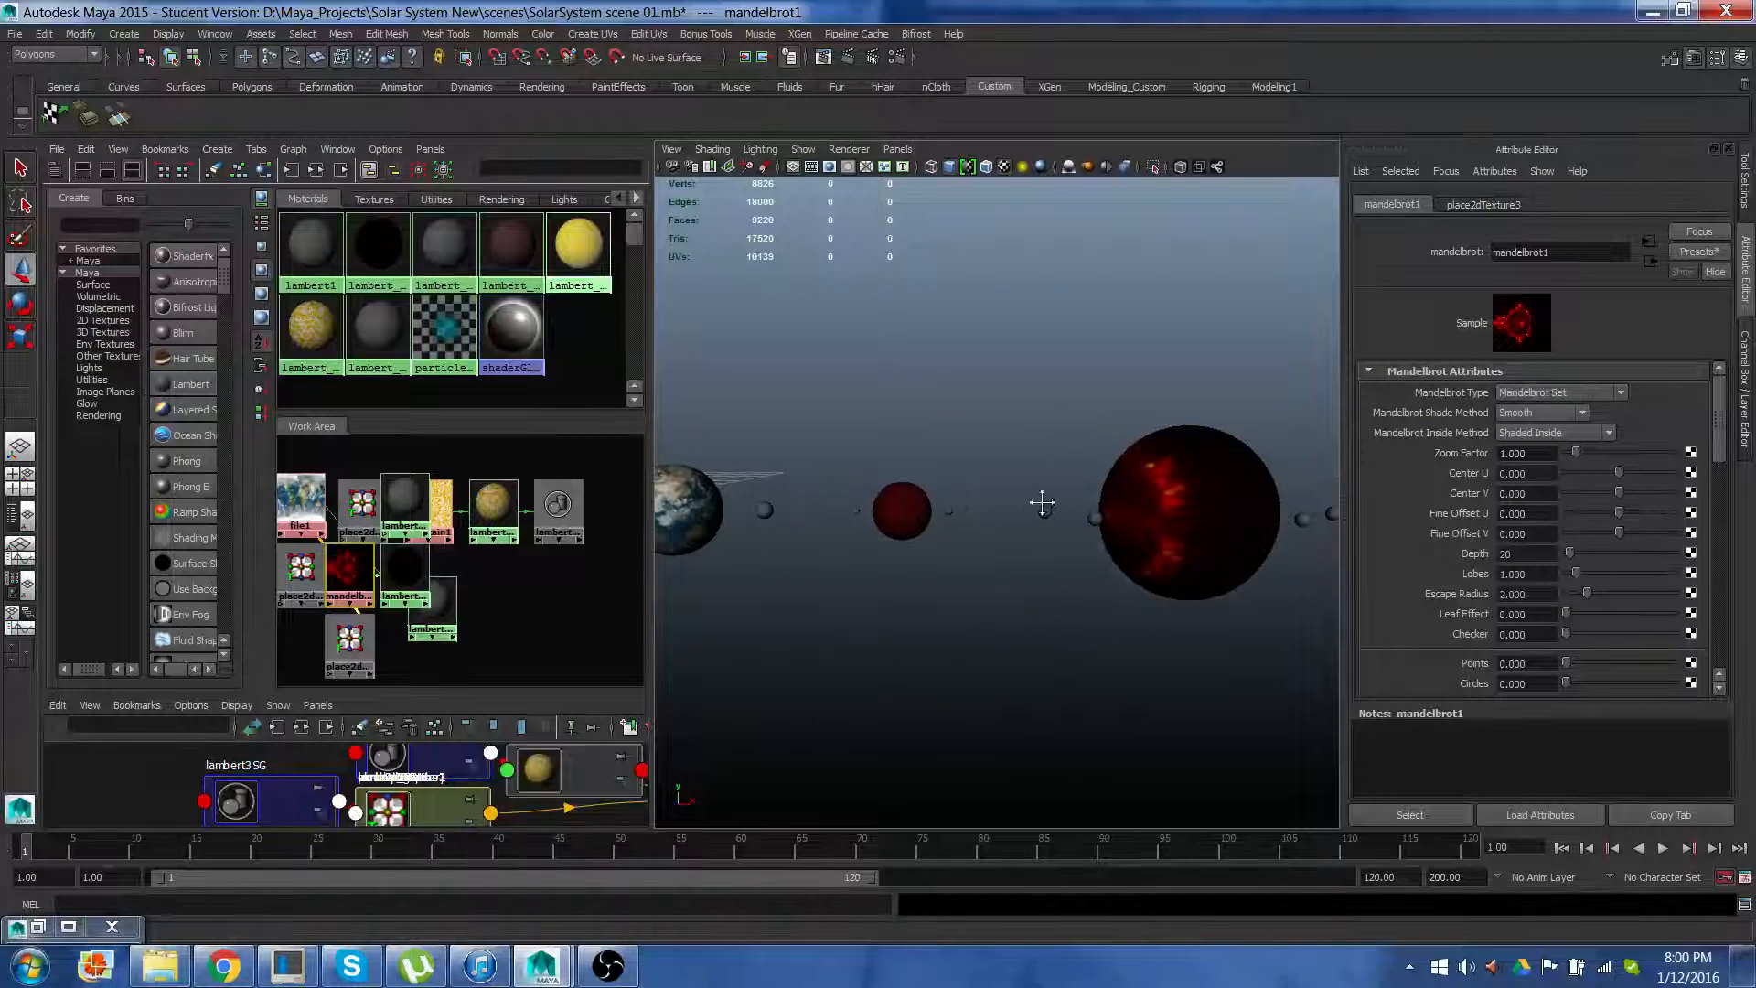
pyautogui.keyDown('alt'); pyautogui.moveTo(1042, 503); pyautogui.dragTo(843, 518, button='middle'); pyautogui.keyUp('alt')
pyautogui.scroll(3, 846, 513)
pyautogui.scroll(-6, 846, 513)
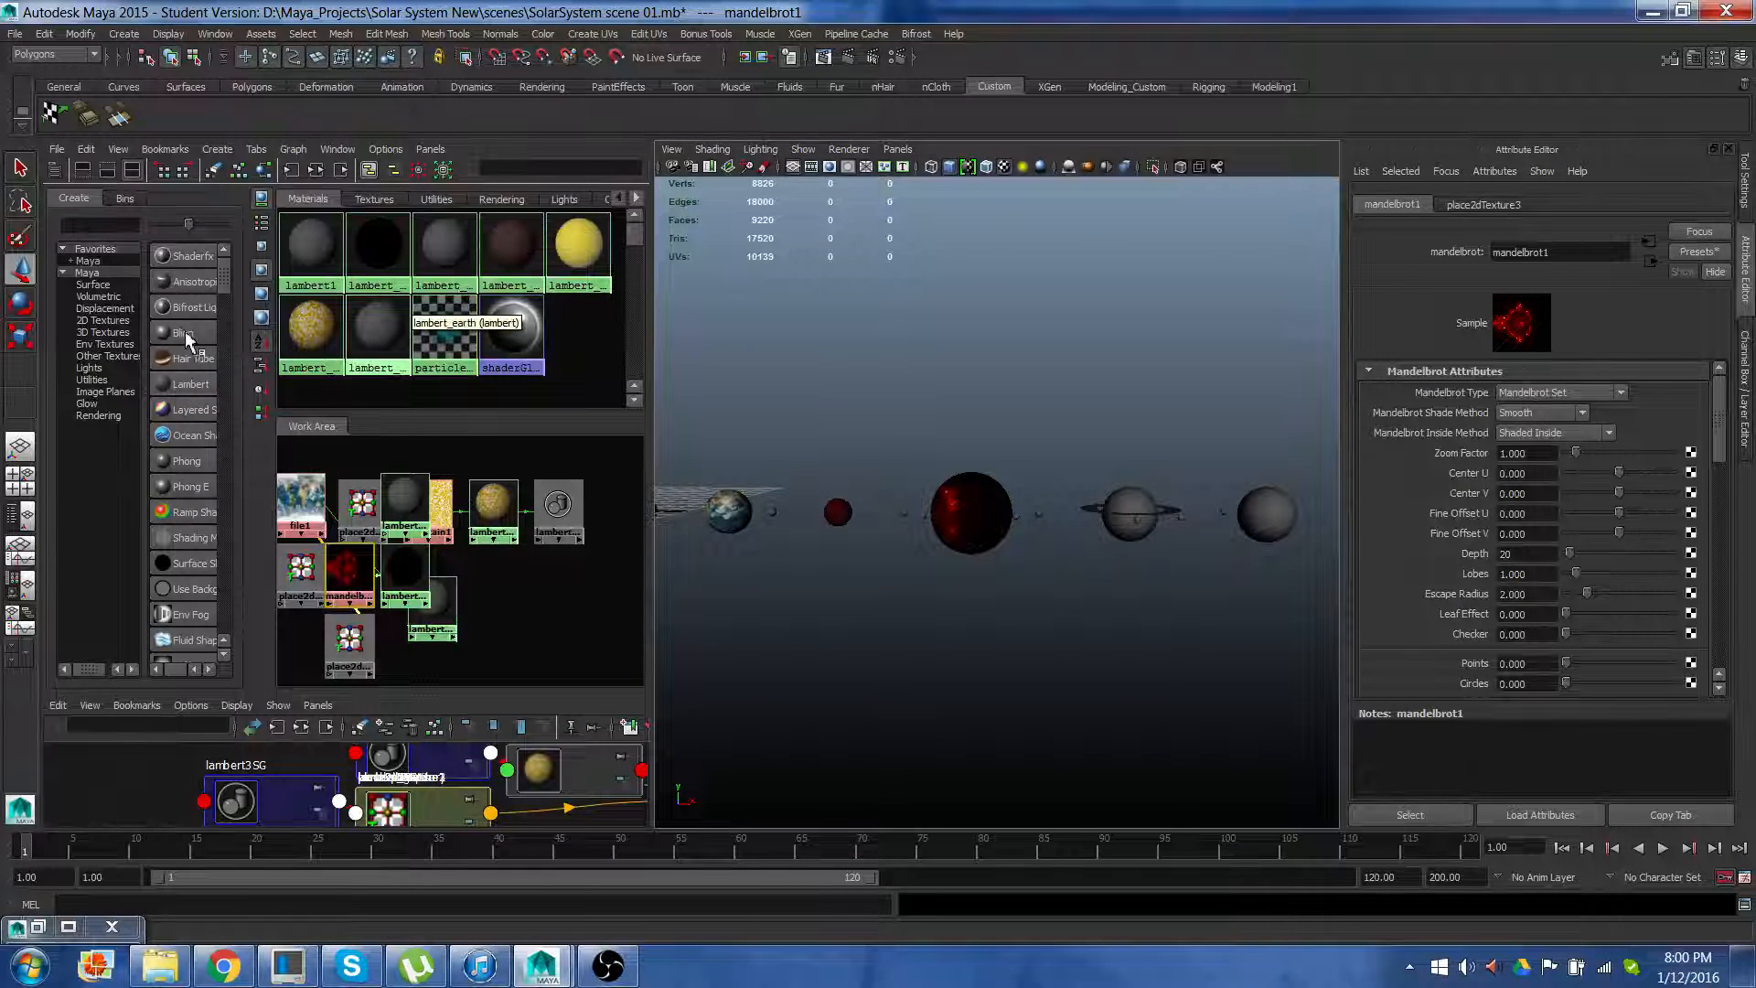
pyautogui.click(153, 386)
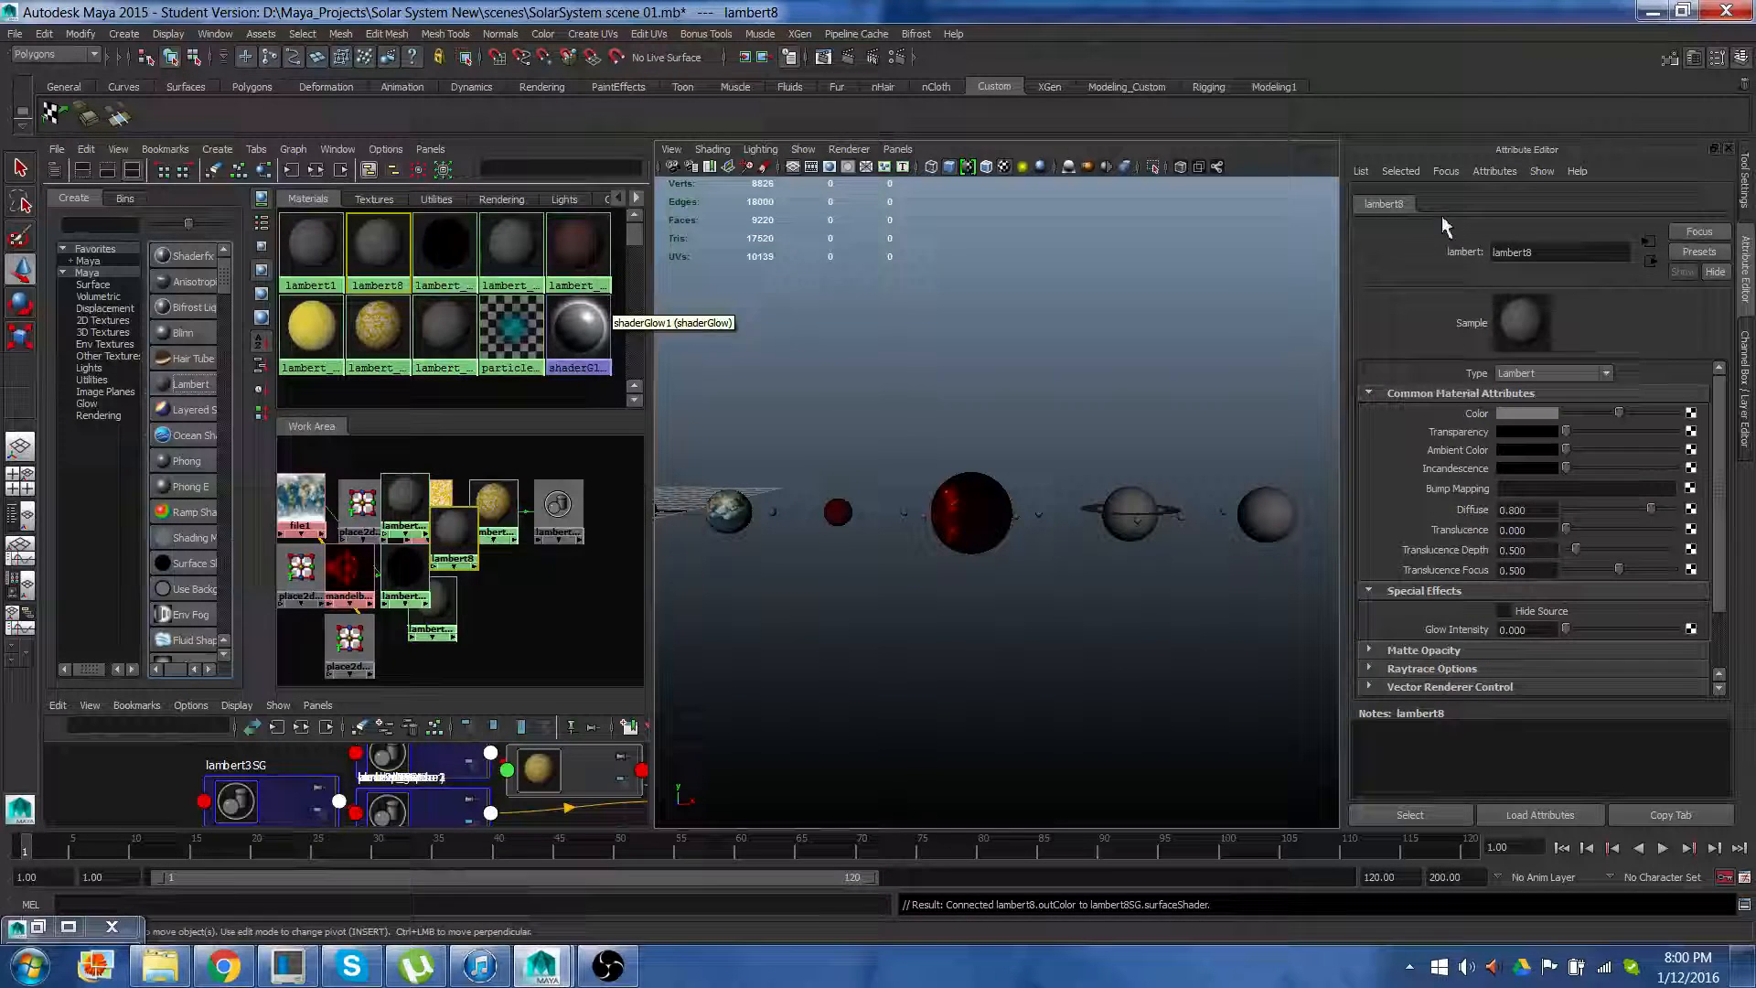
pyautogui.click(1567, 252)
pyautogui.write('Sa')
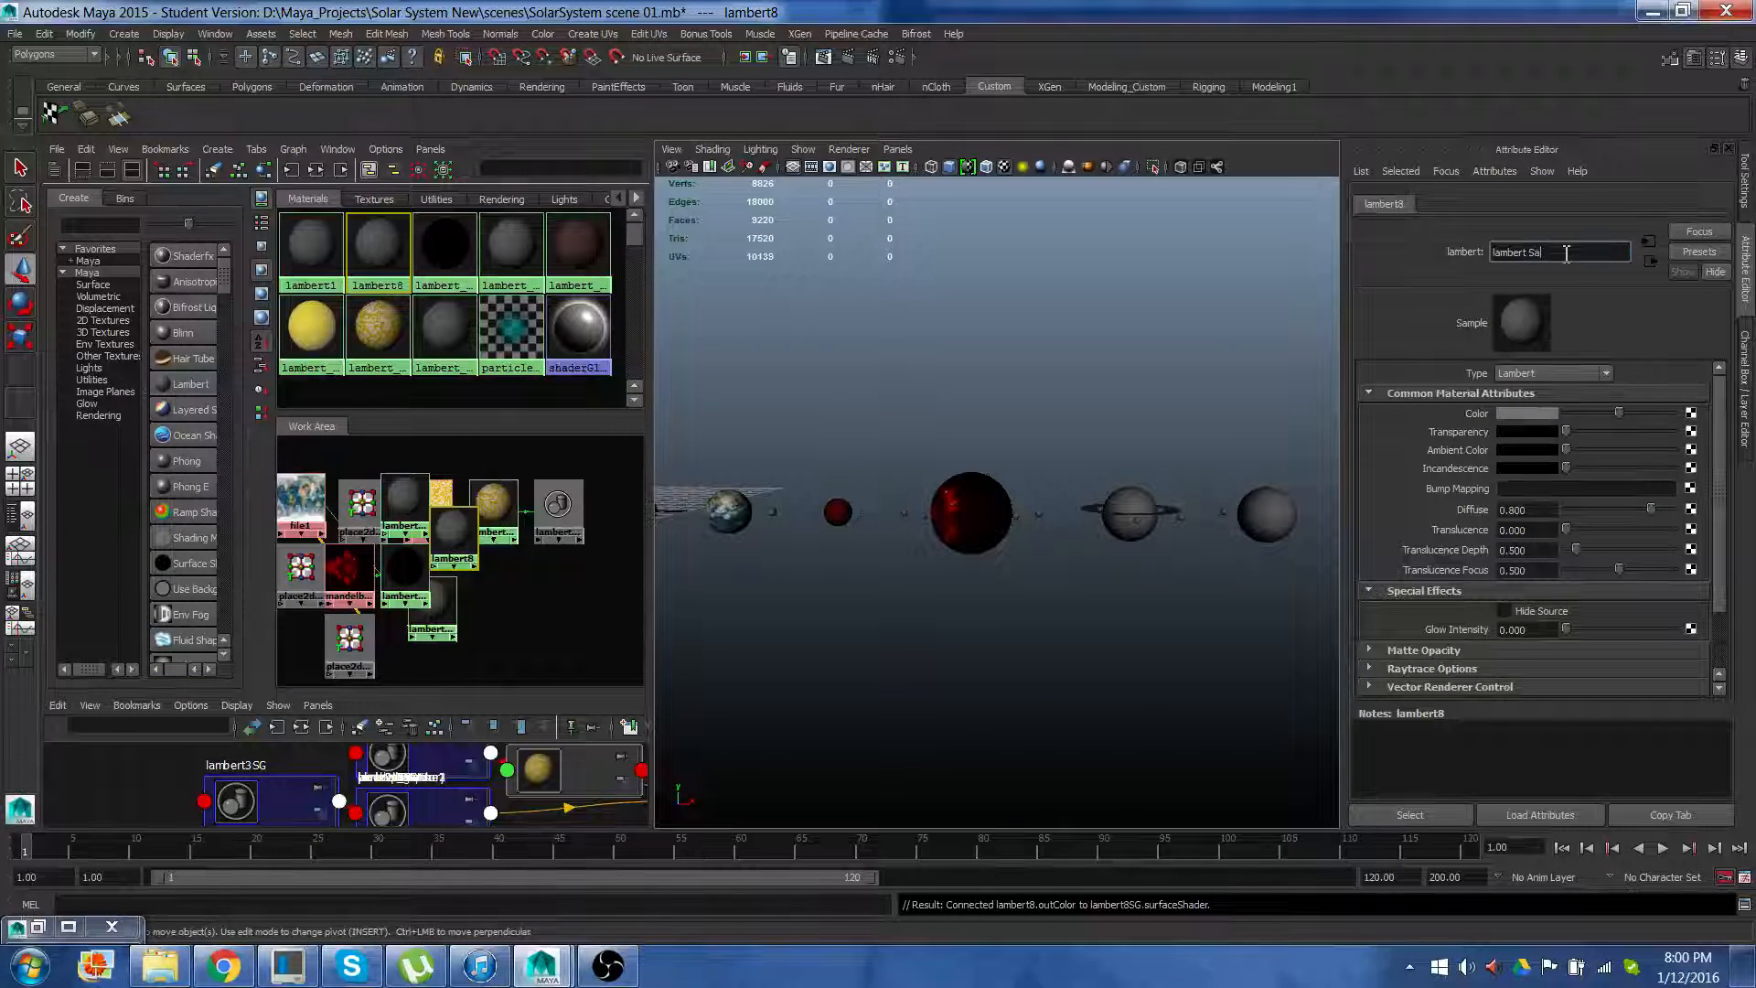
pyautogui.write('turn')
pyautogui.press('Return')
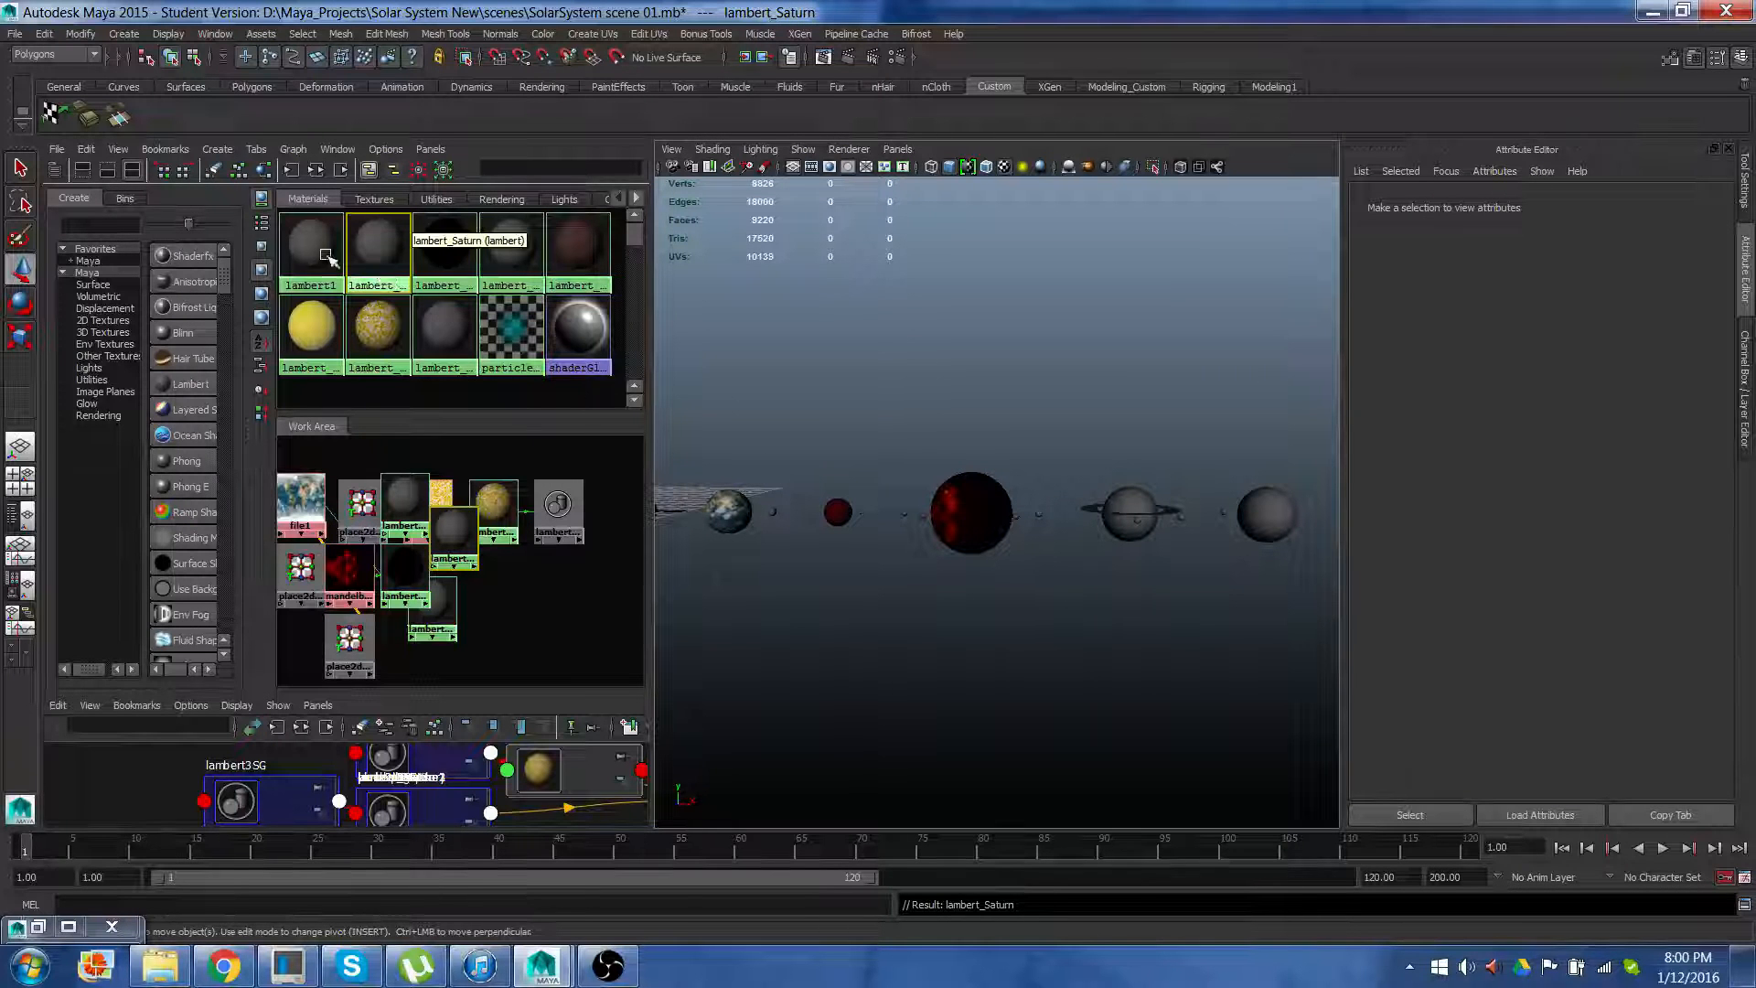
pyautogui.moveTo(373, 258); pyautogui.dragTo(1005, 450, button='middle')
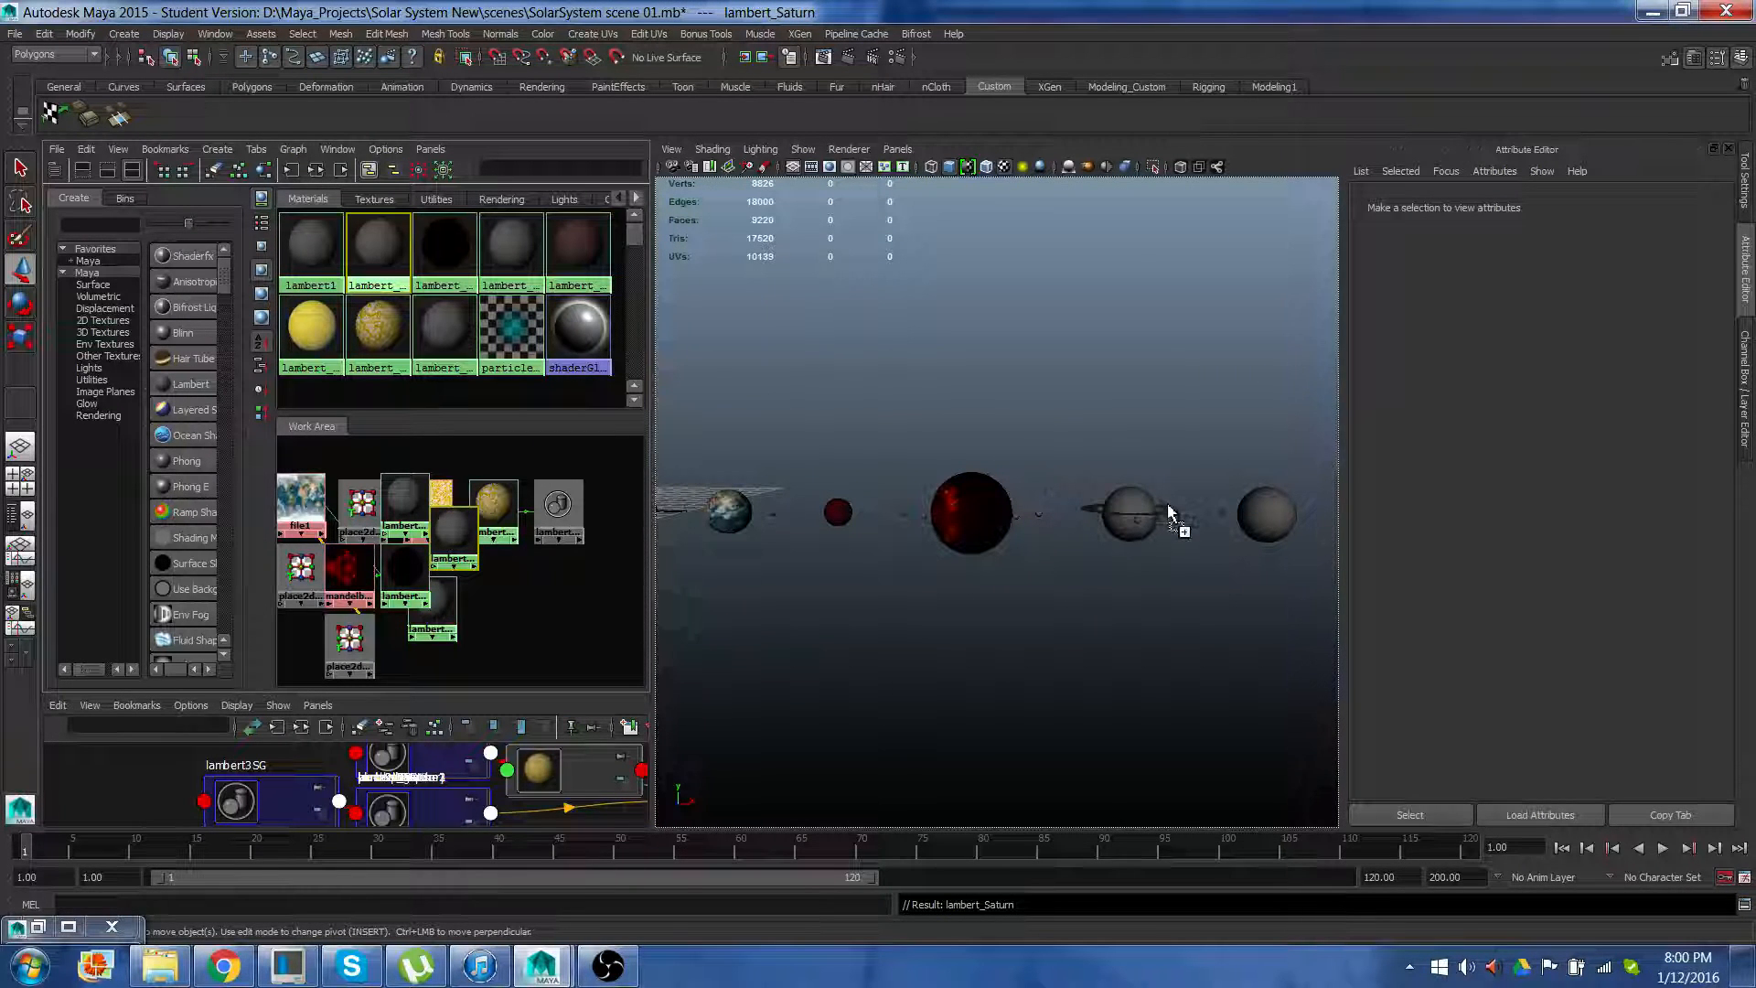
pyautogui.moveTo(1167, 503); pyautogui.dragTo(1145, 497, button='middle')
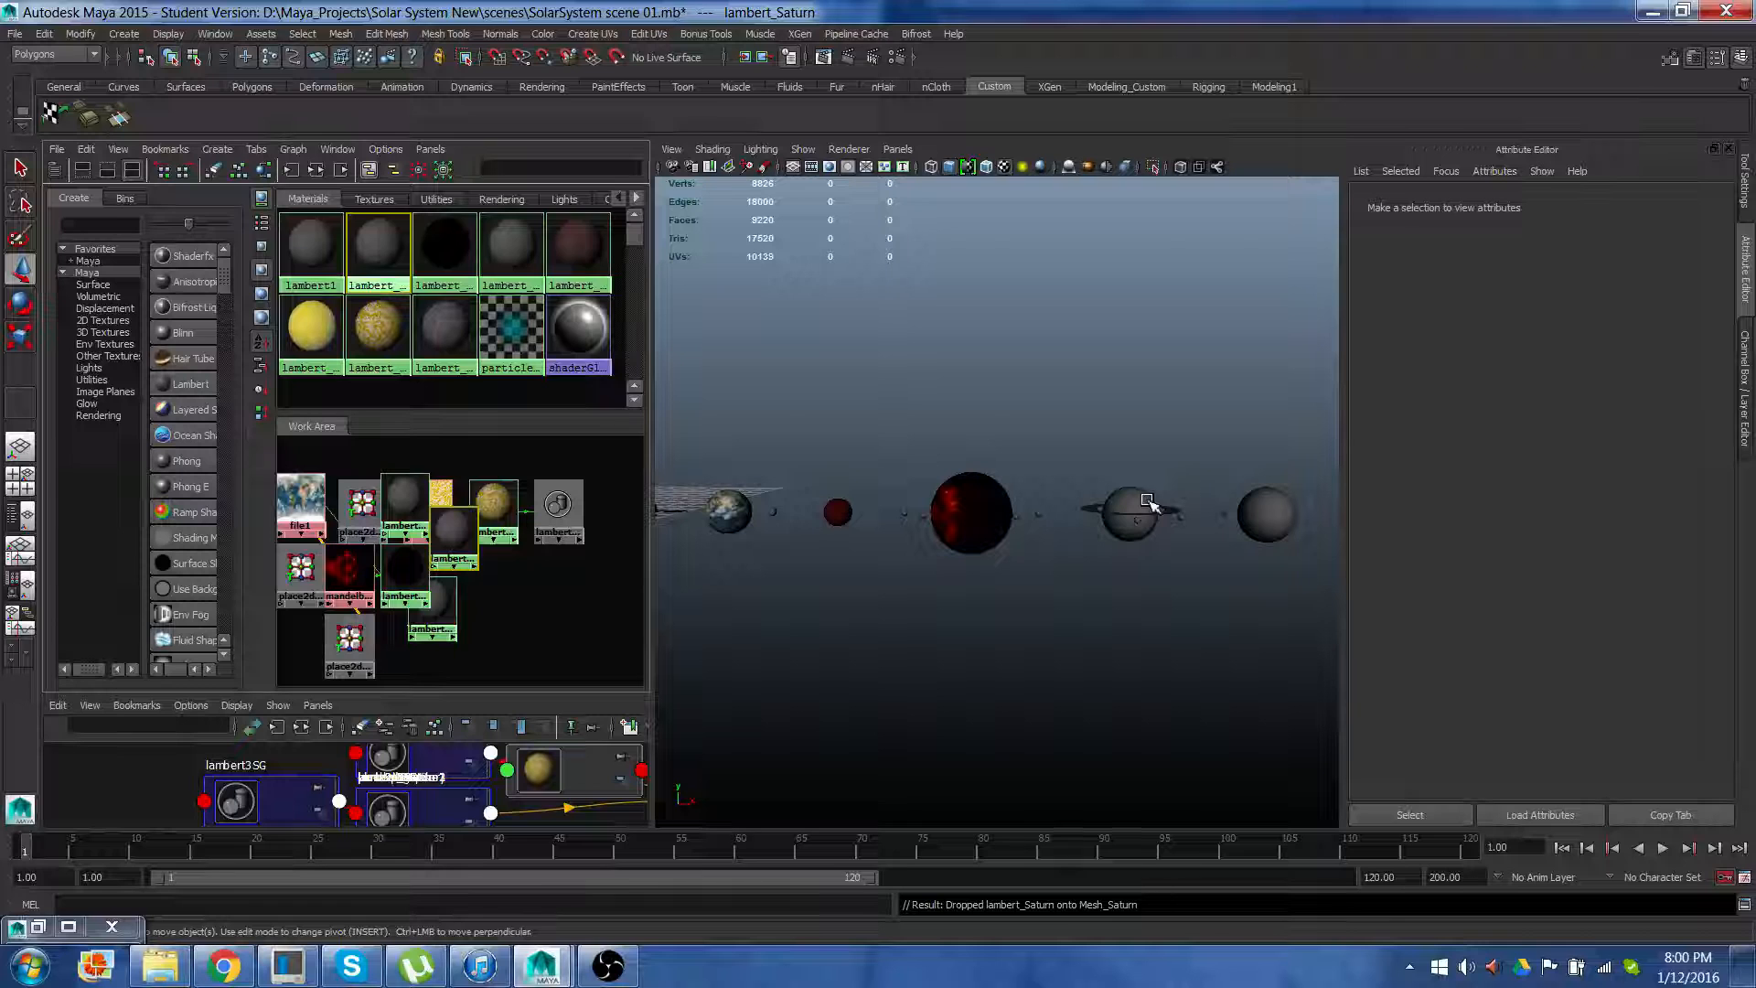
# Set the lambert_Saturn material's color to a dark orange
pyautogui.click(397, 272)
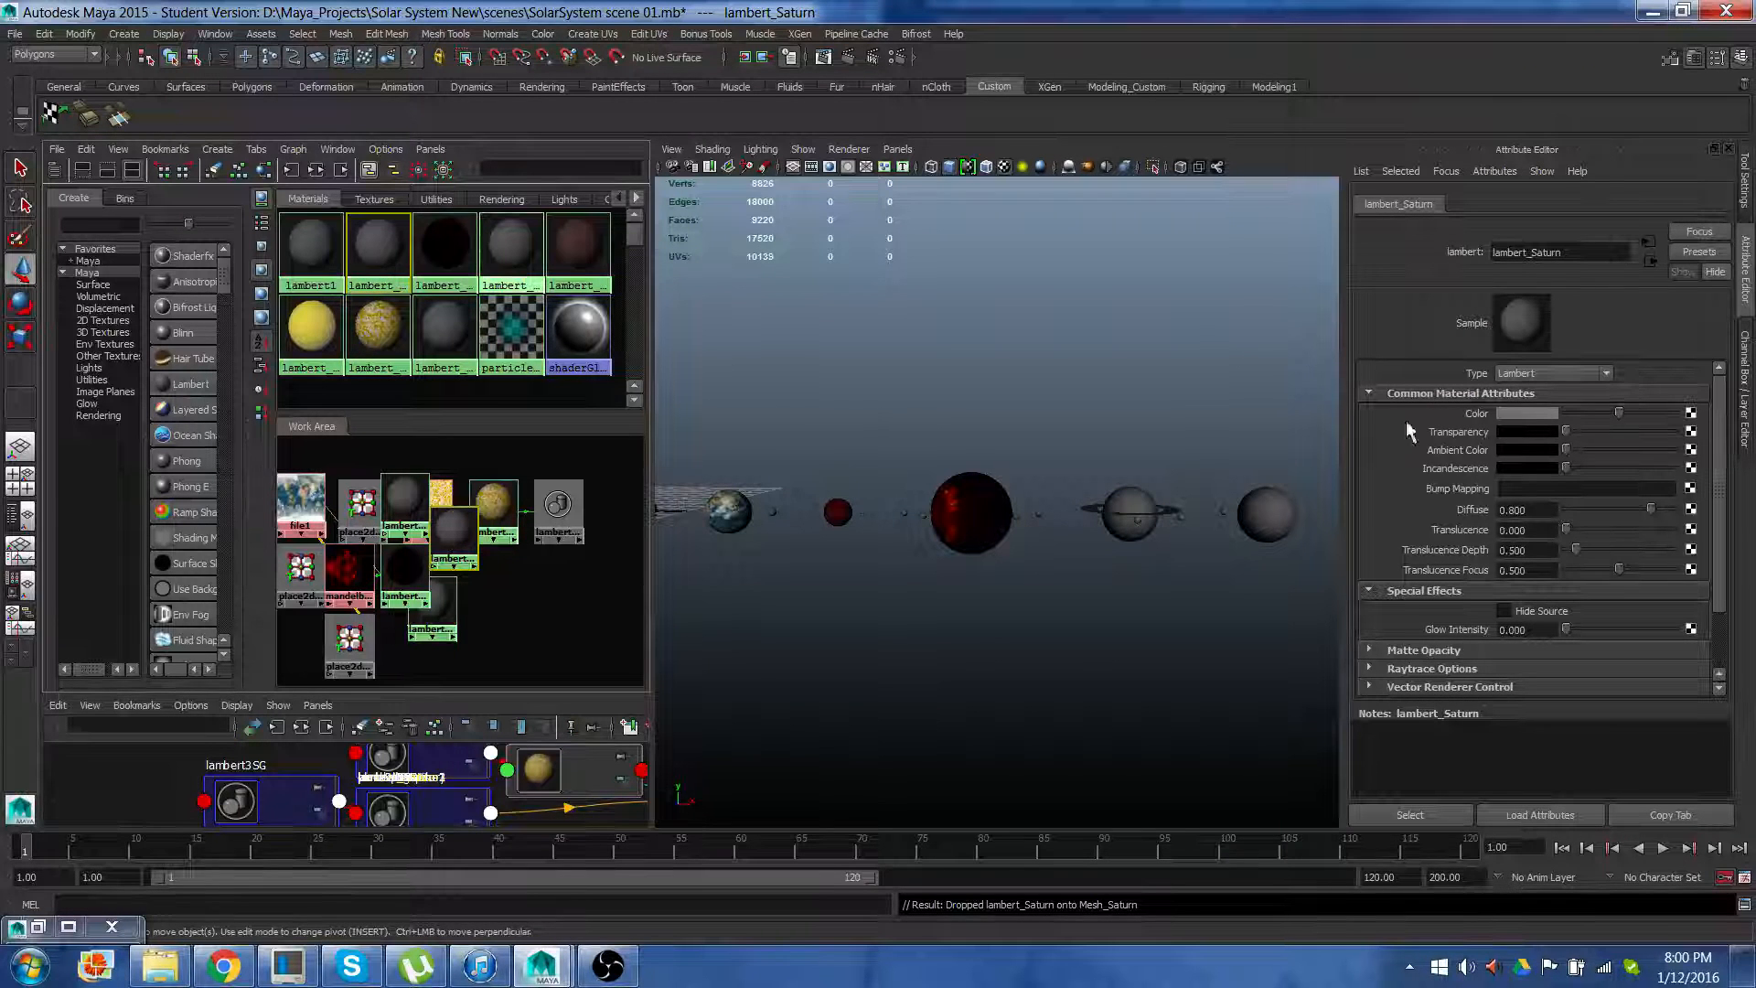
pyautogui.click(1551, 413)
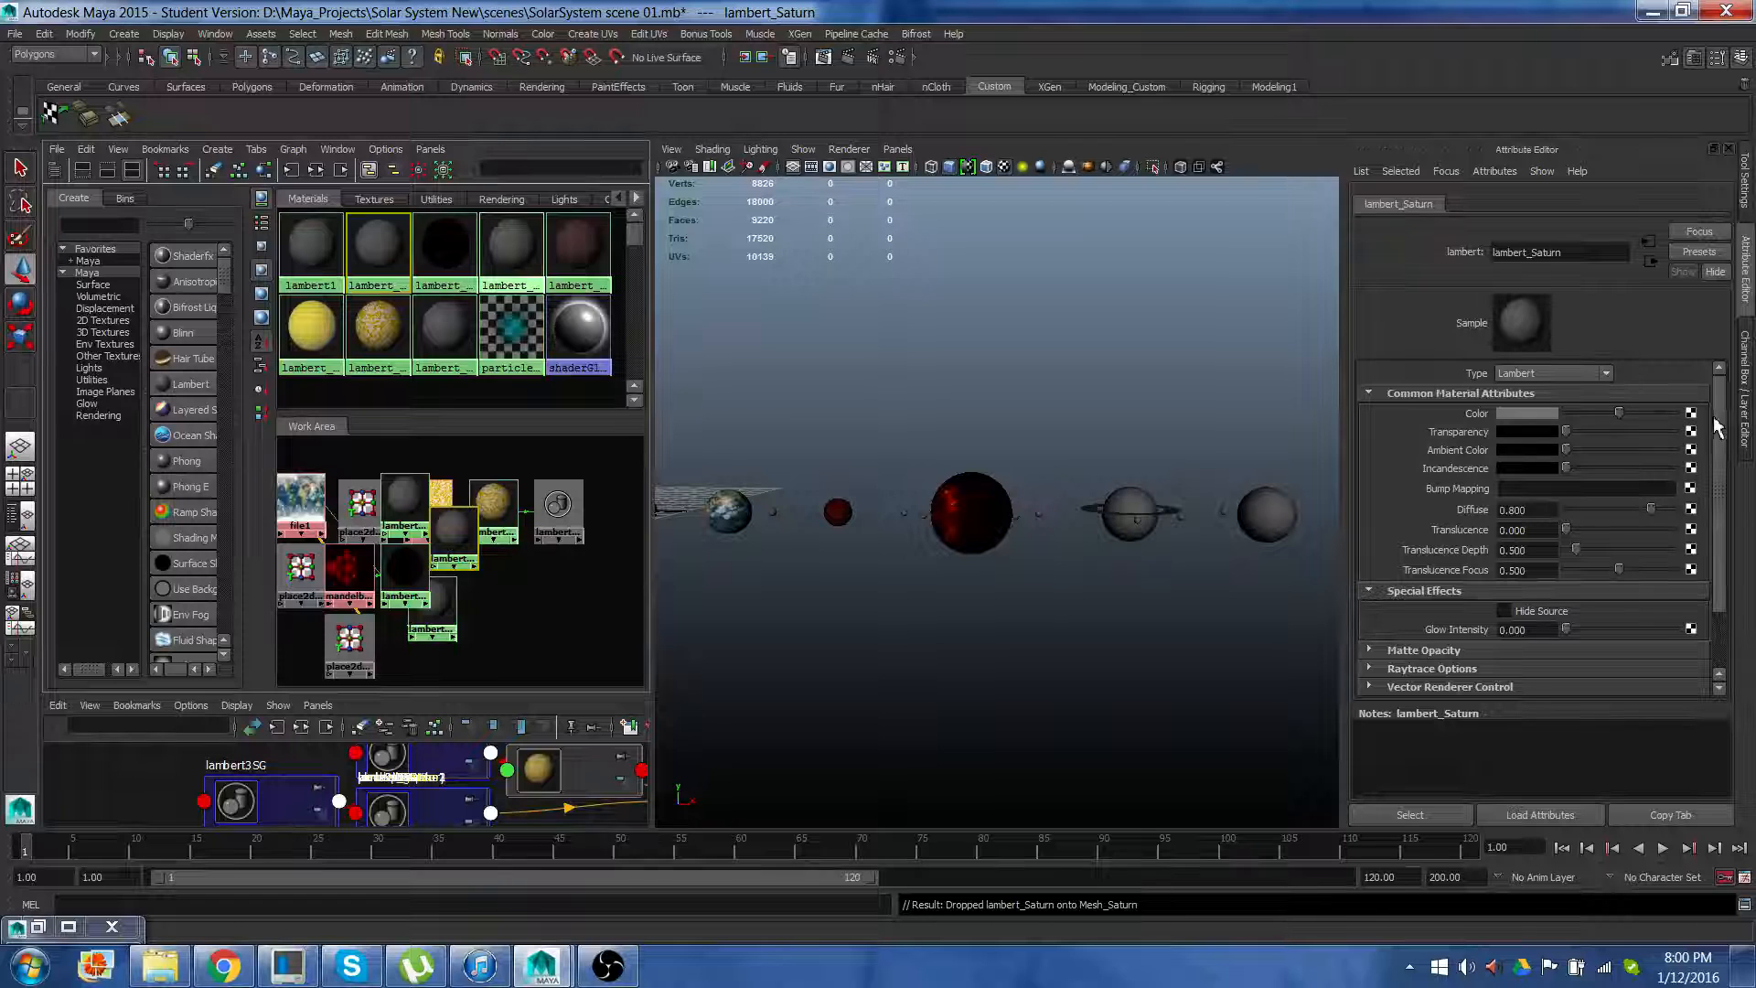
pyautogui.click(1521, 417)
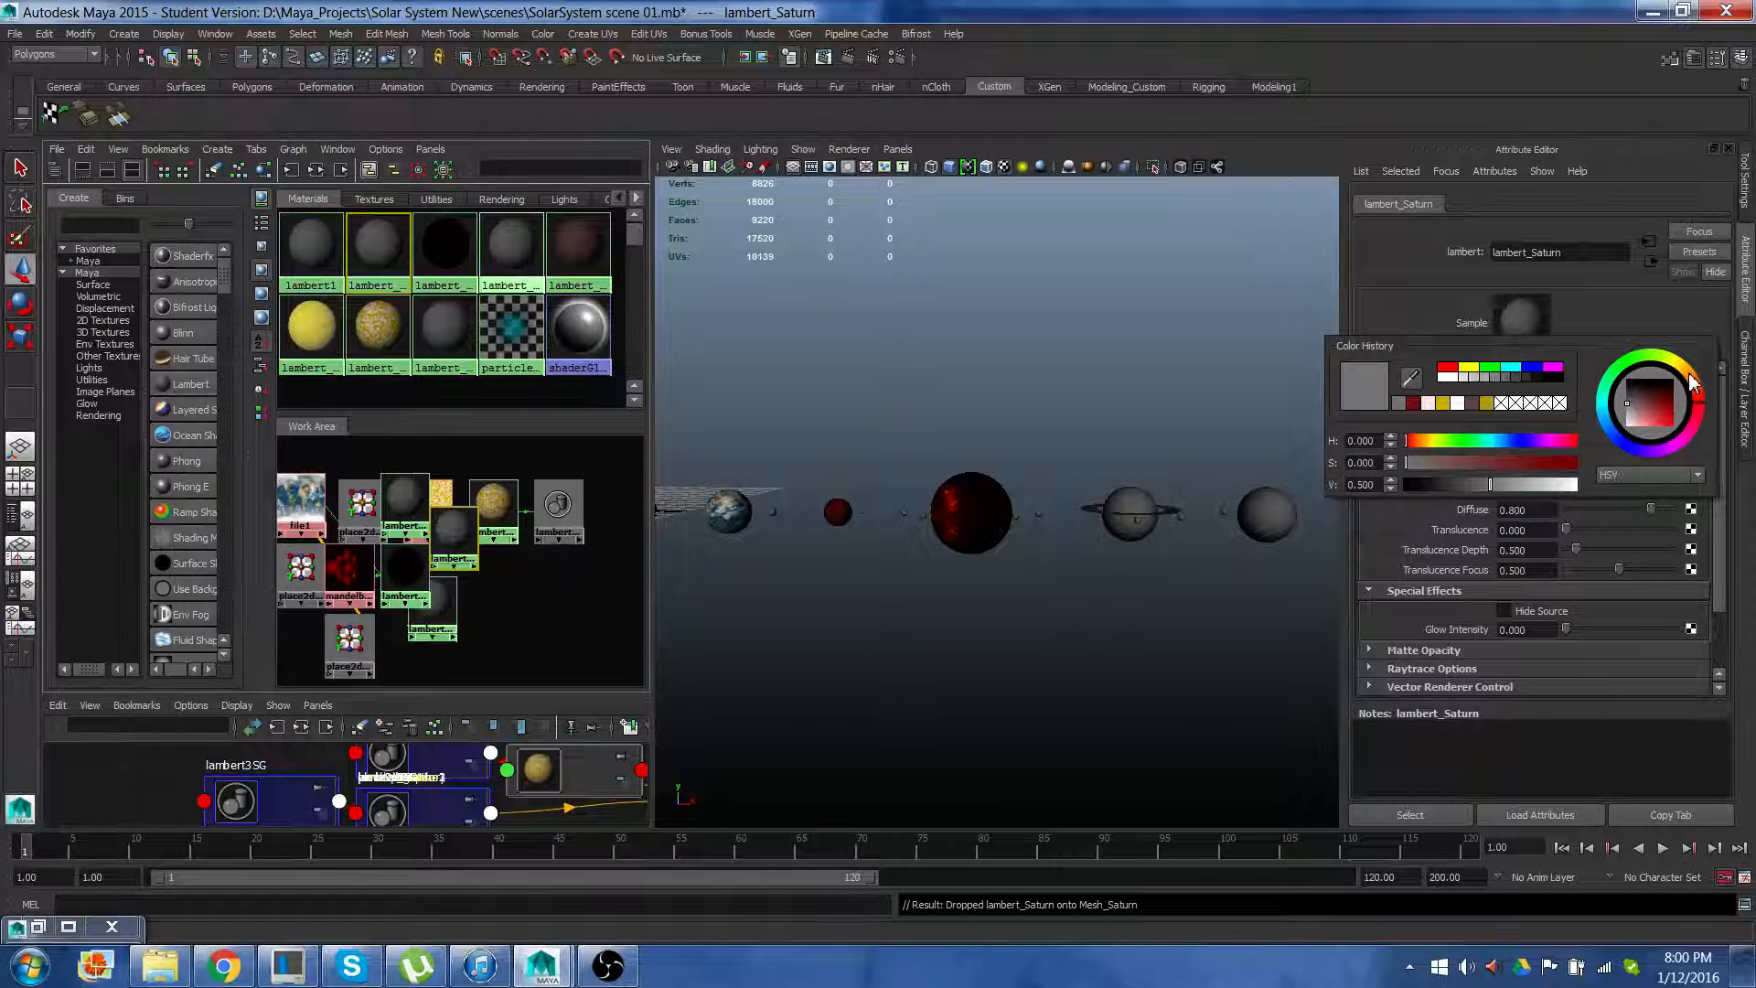
pyautogui.moveTo(1658, 427); pyautogui.dragTo(1670, 417)
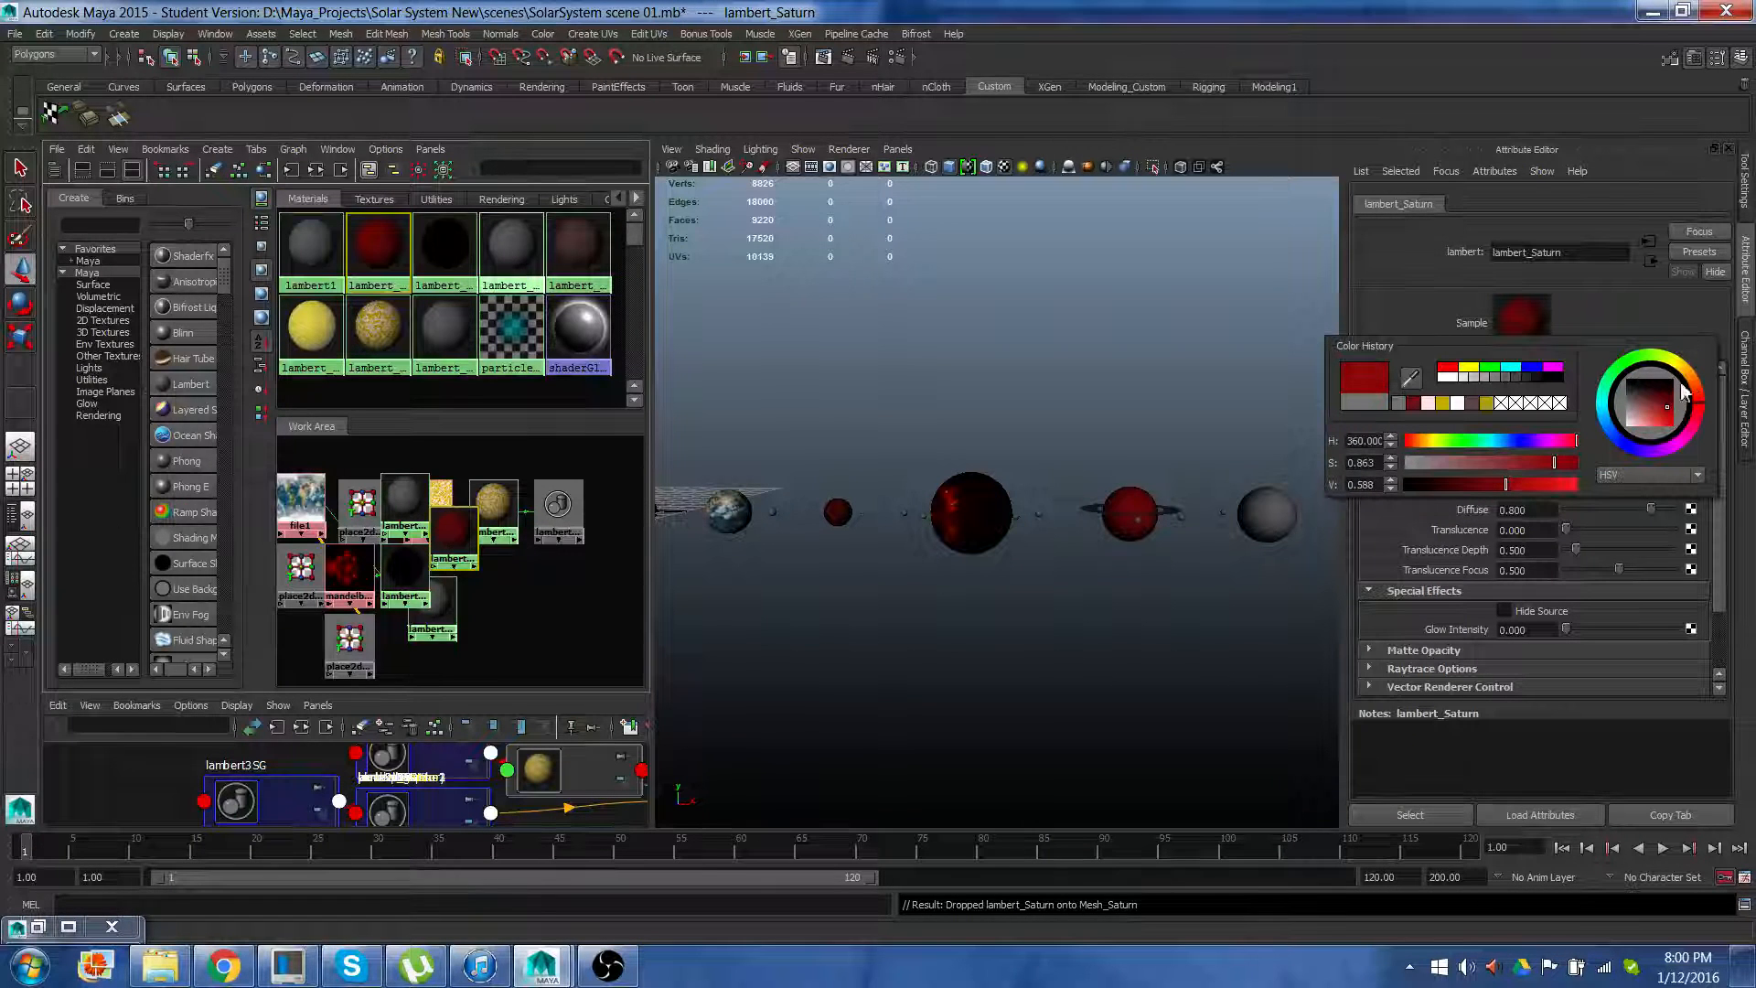
pyautogui.click(1690, 384)
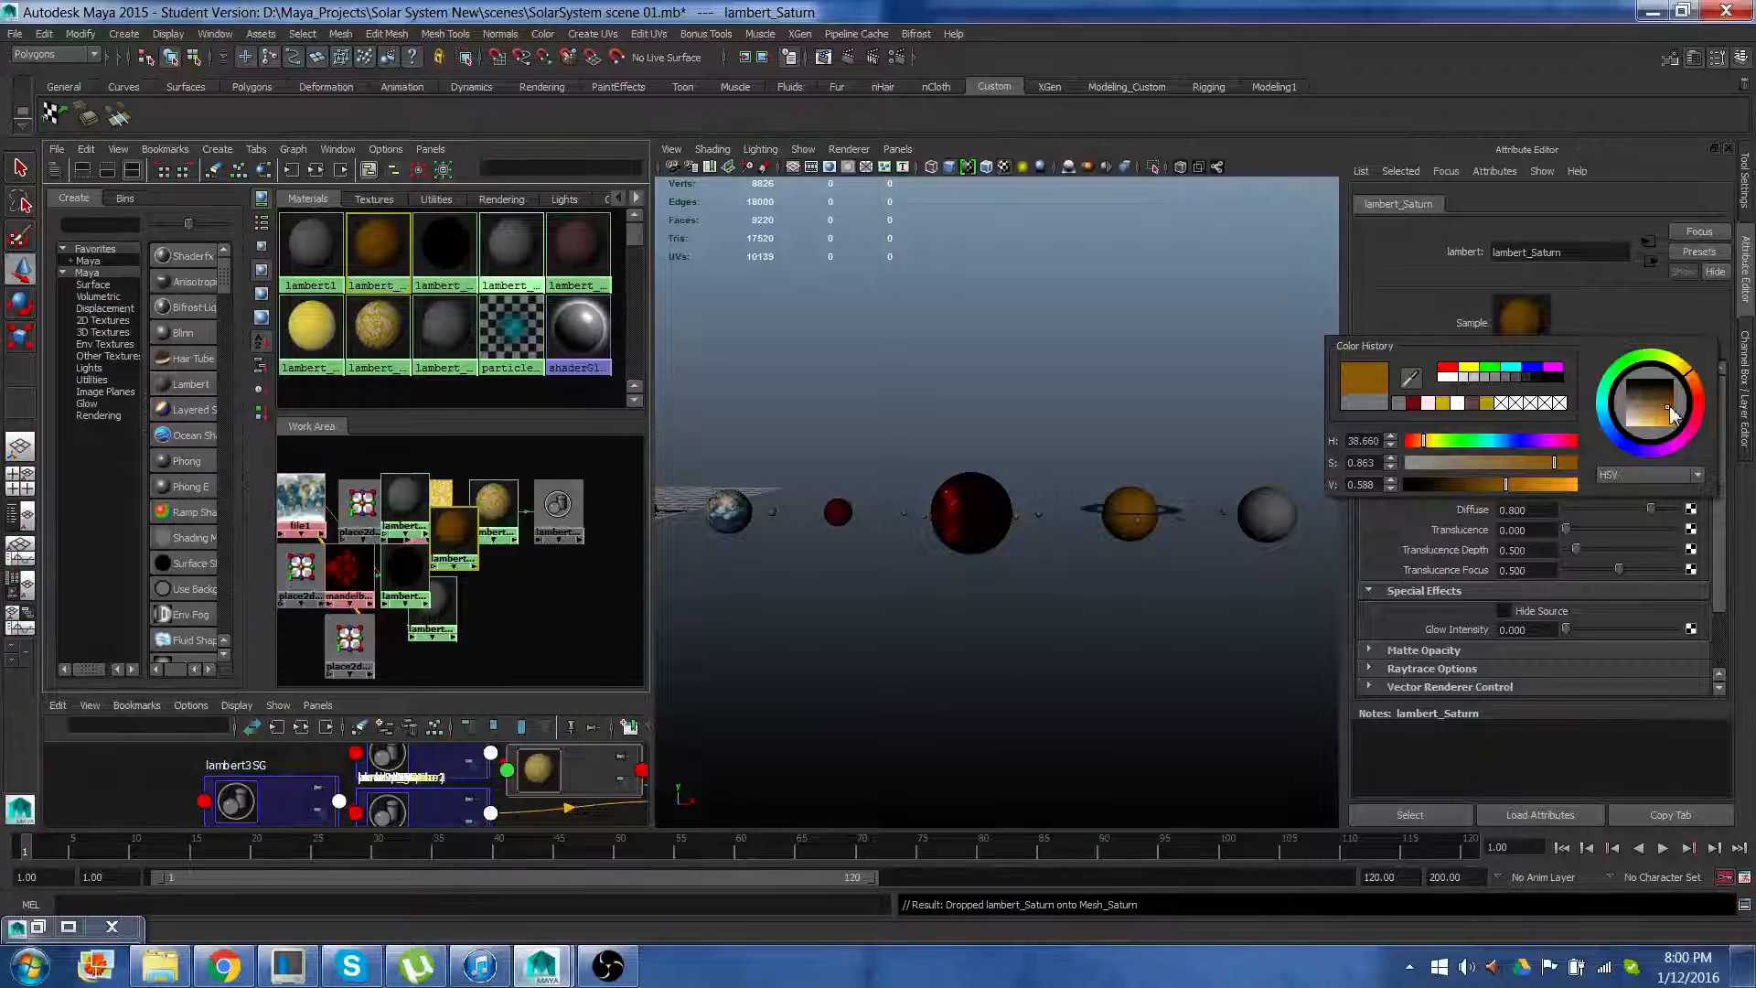
pyautogui.click(1698, 396)
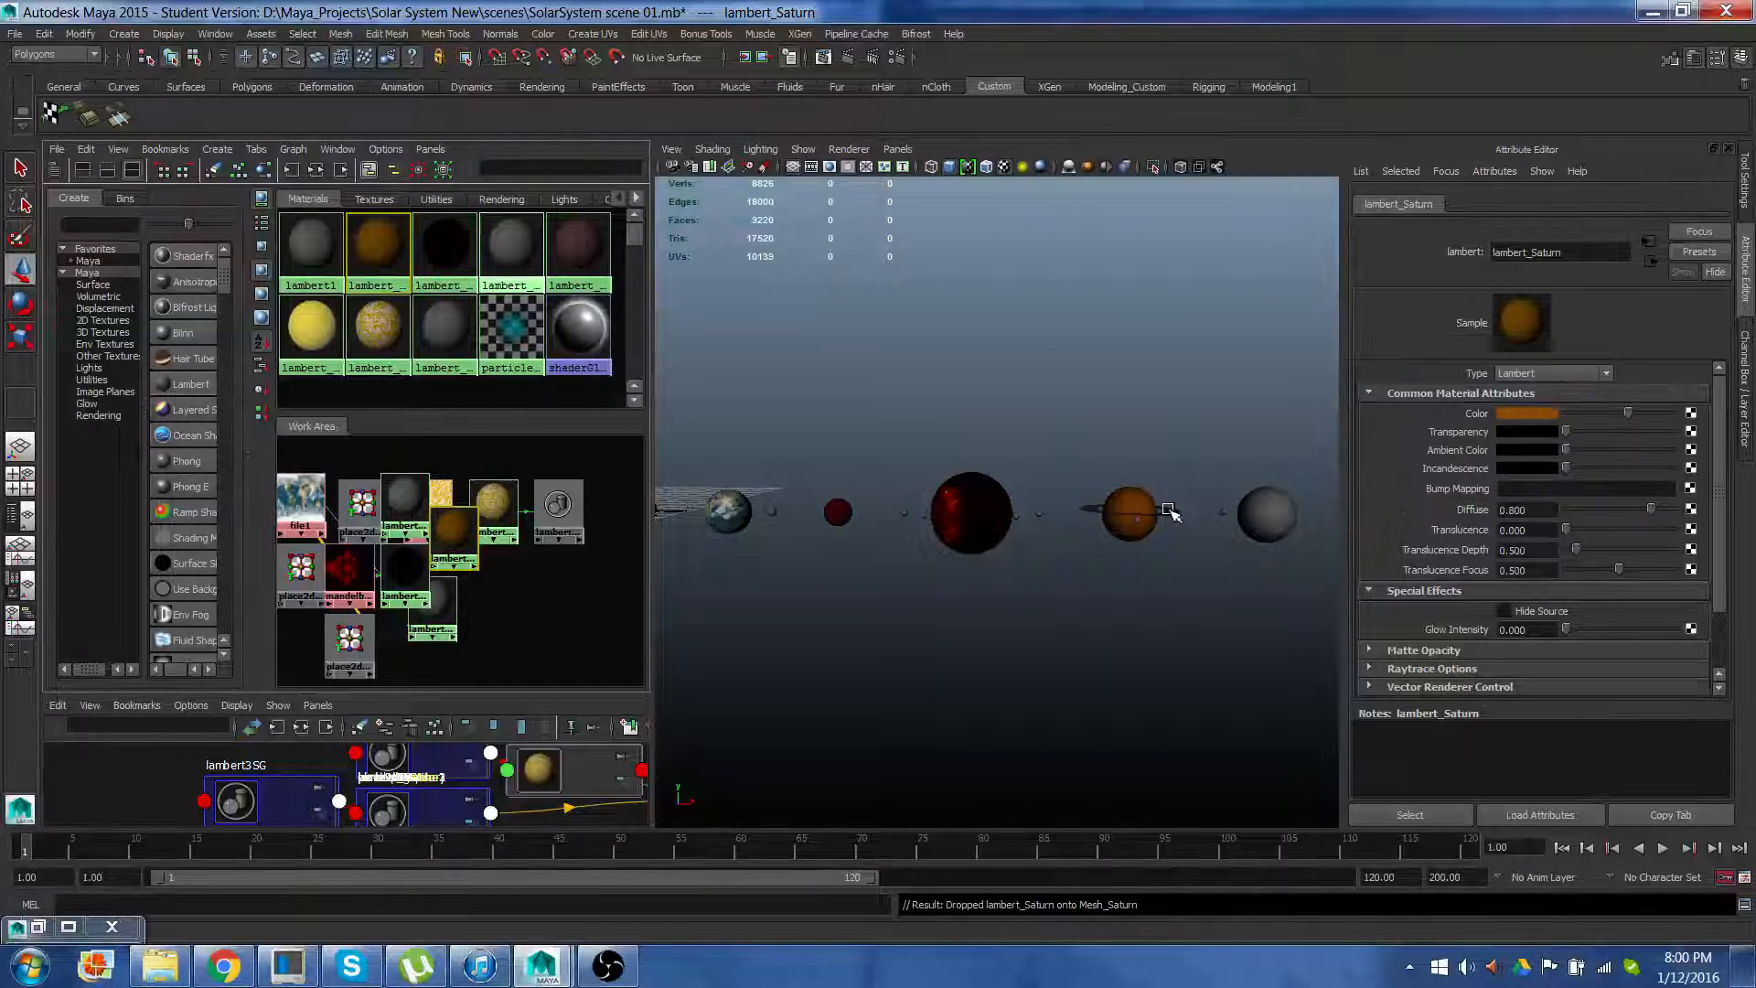
# Assign the existing lambert_Venus material to Saturn's ring
pyautogui.keyDown('alt'); pyautogui.moveTo(1164, 403); pyautogui.dragTo(984, 400, button='middle'); pyautogui.keyUp('alt')
pyautogui.scroll(3, 1004, 418)
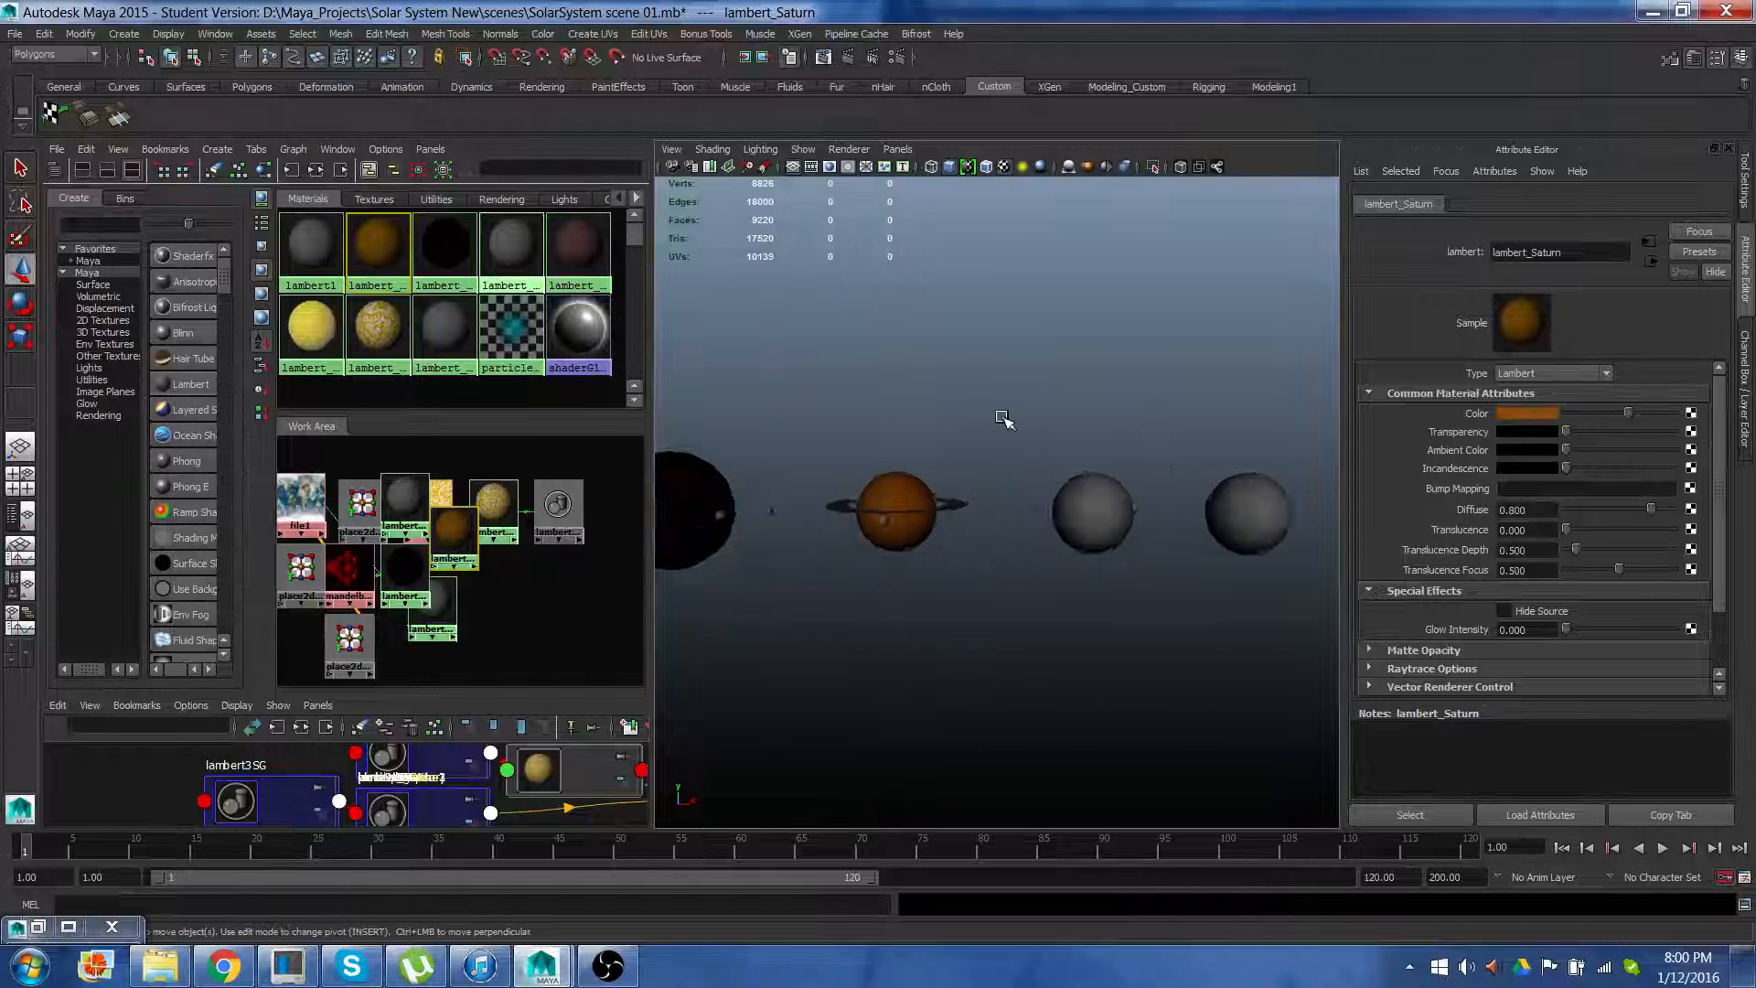
pyautogui.scroll(2, 1005, 418)
pyautogui.keyDown('alt'); pyautogui.moveTo(929, 549); pyautogui.dragTo(968, 597); pyautogui.keyUp('alt')
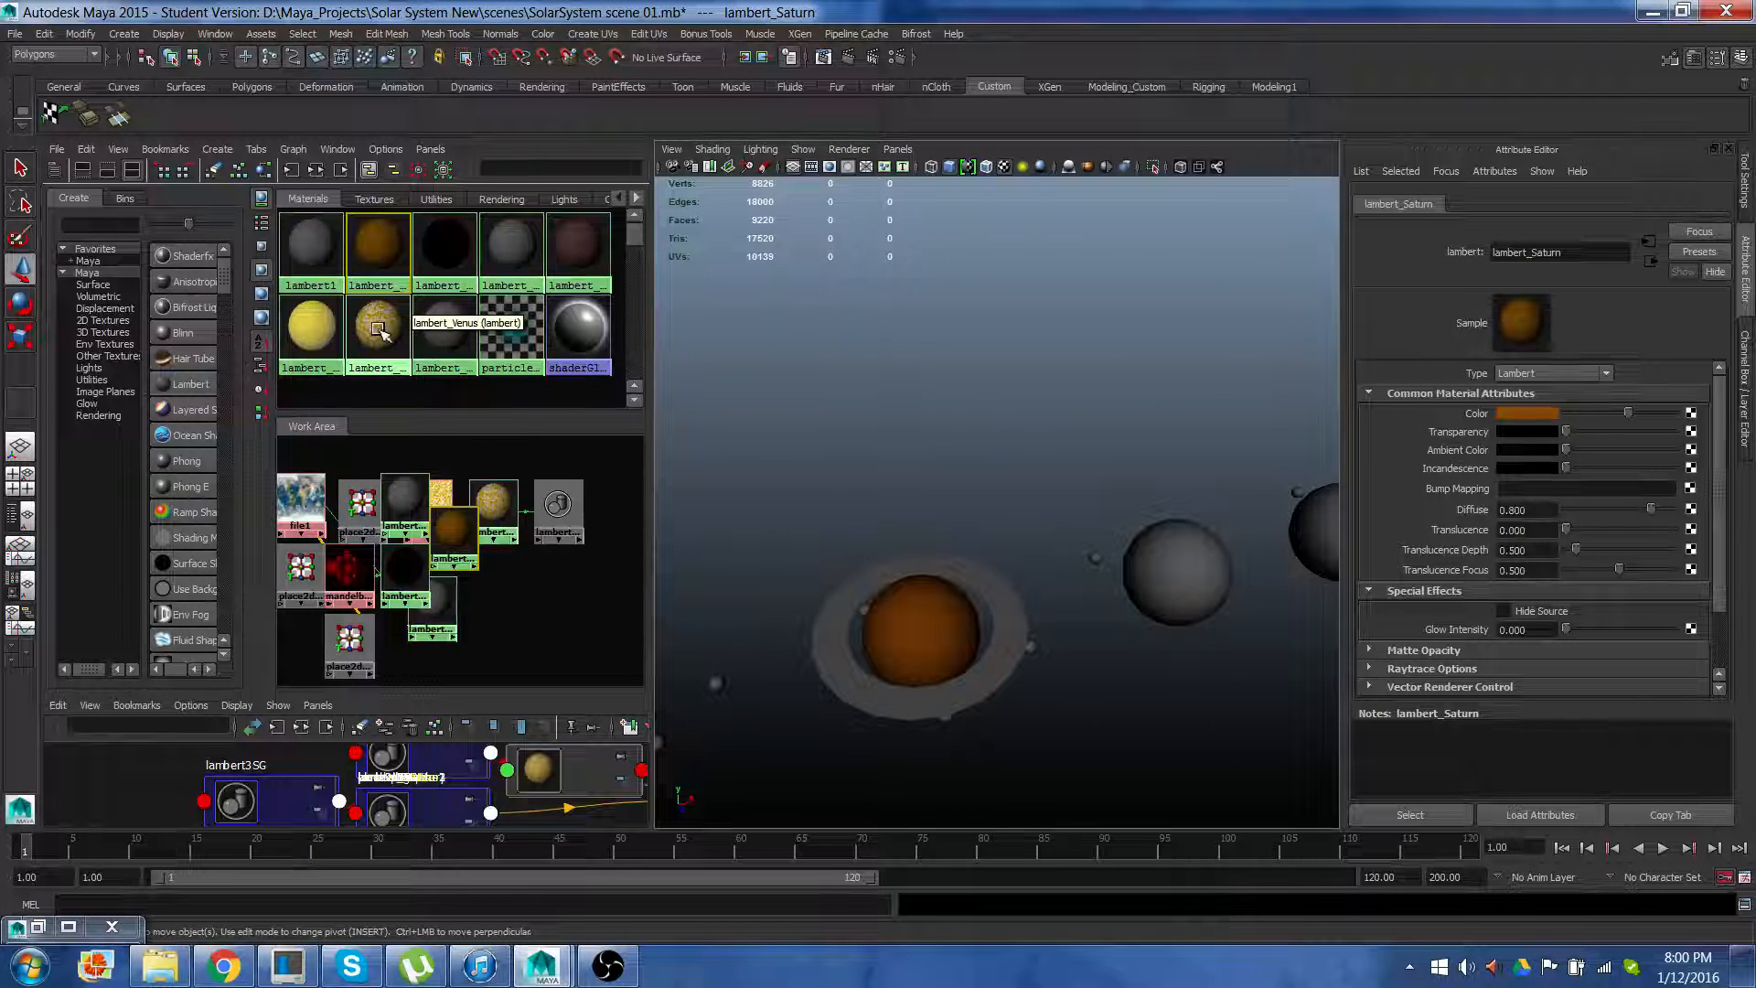
pyautogui.moveTo(379, 330); pyautogui.dragTo(841, 532, button='middle')
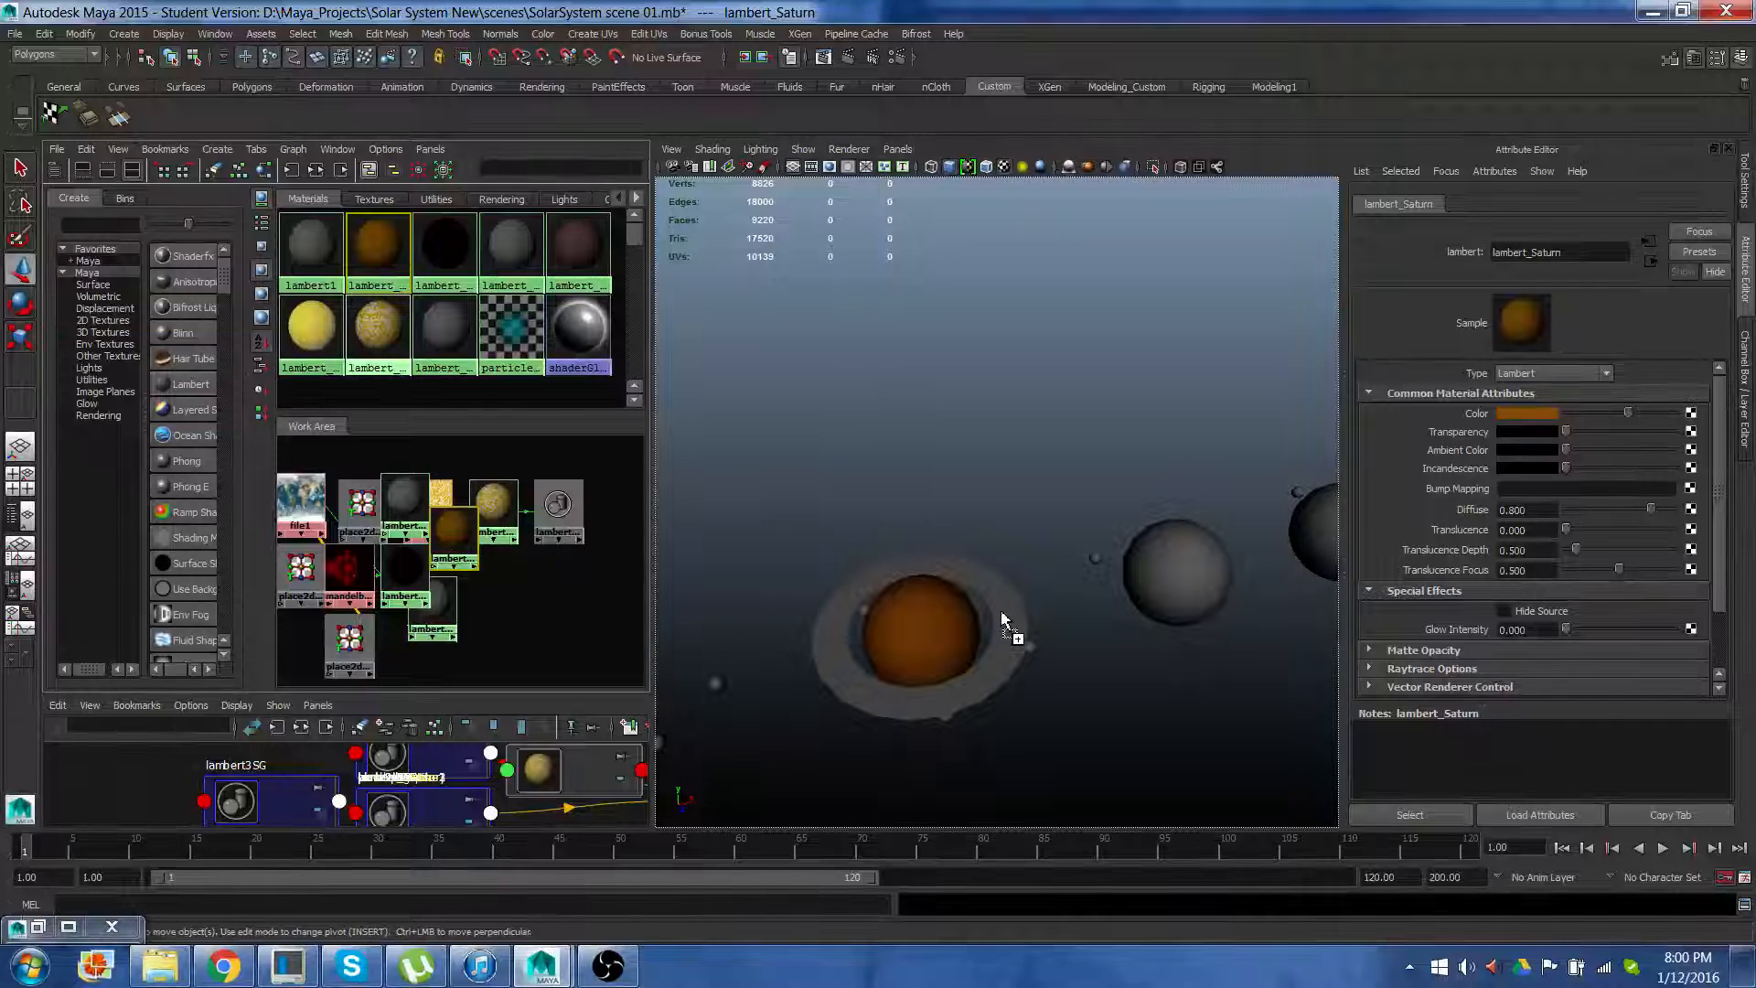
pyautogui.moveTo(1000, 611); pyautogui.dragTo(1001, 613, button='middle')
pyautogui.keyDown('alt'); pyautogui.moveTo(1067, 705); pyautogui.dragTo(918, 561); pyautogui.keyUp('alt')
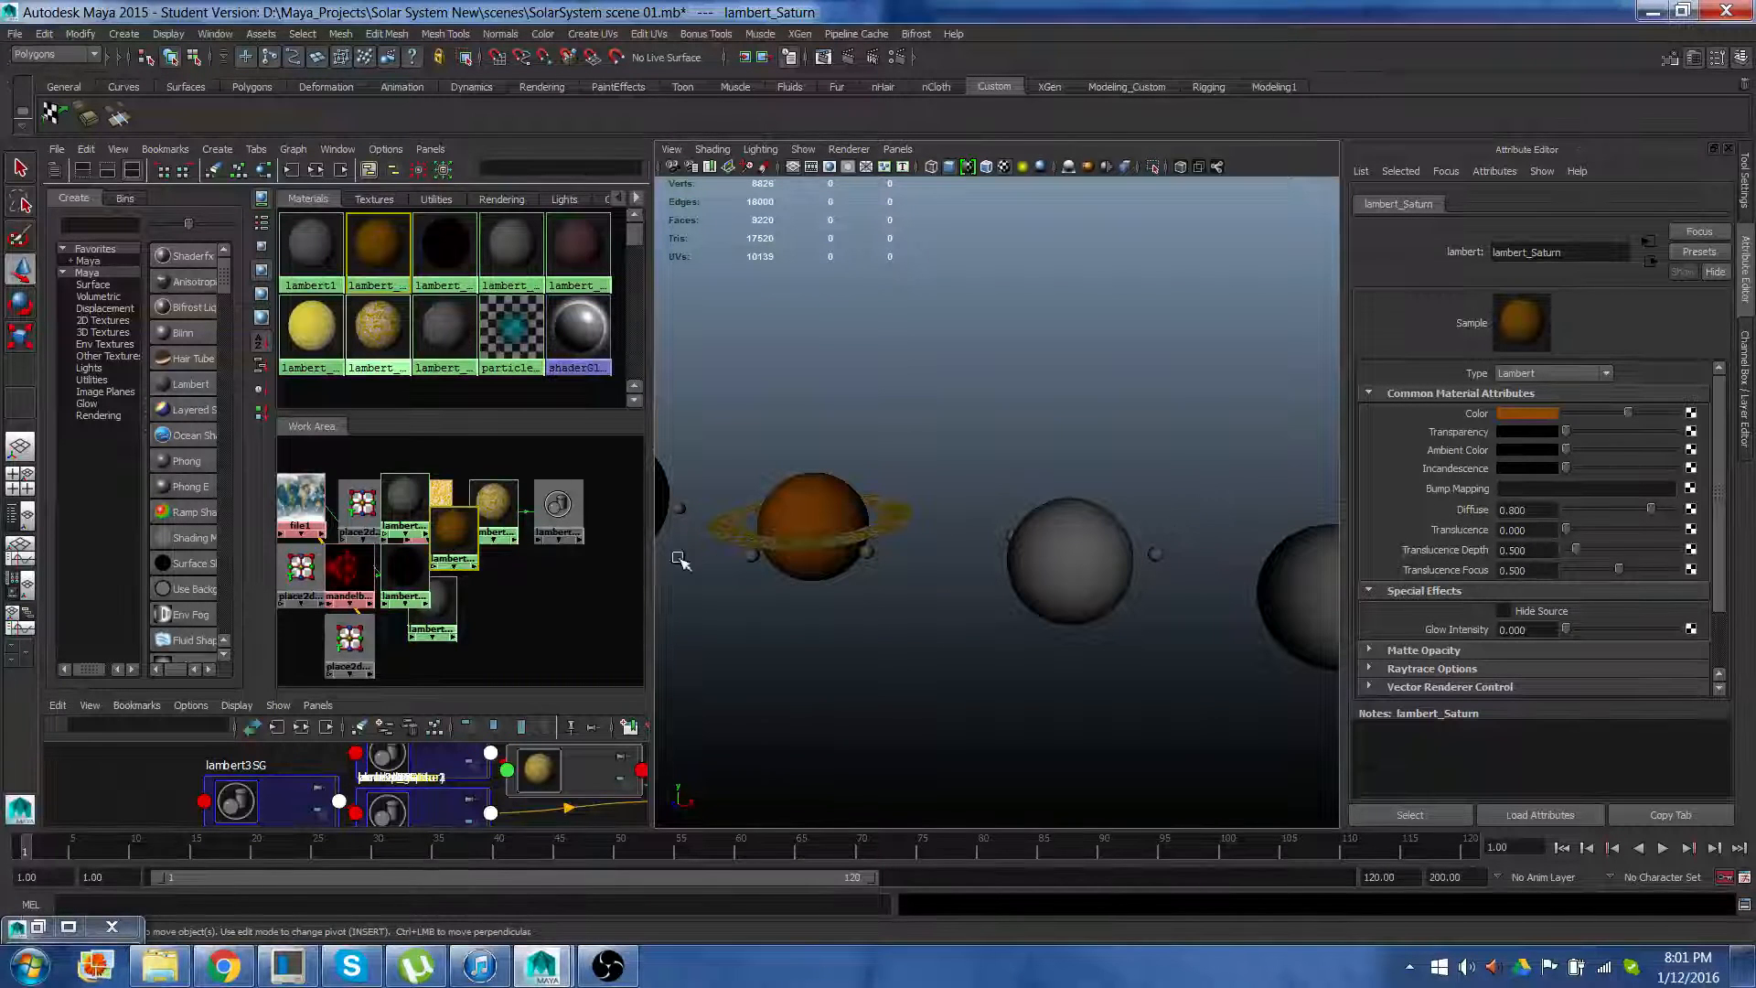
# Create a Lambert material named lambert_Neptune and assign it to the gray planet sphere next to Saturn
pyautogui.click(189, 383)
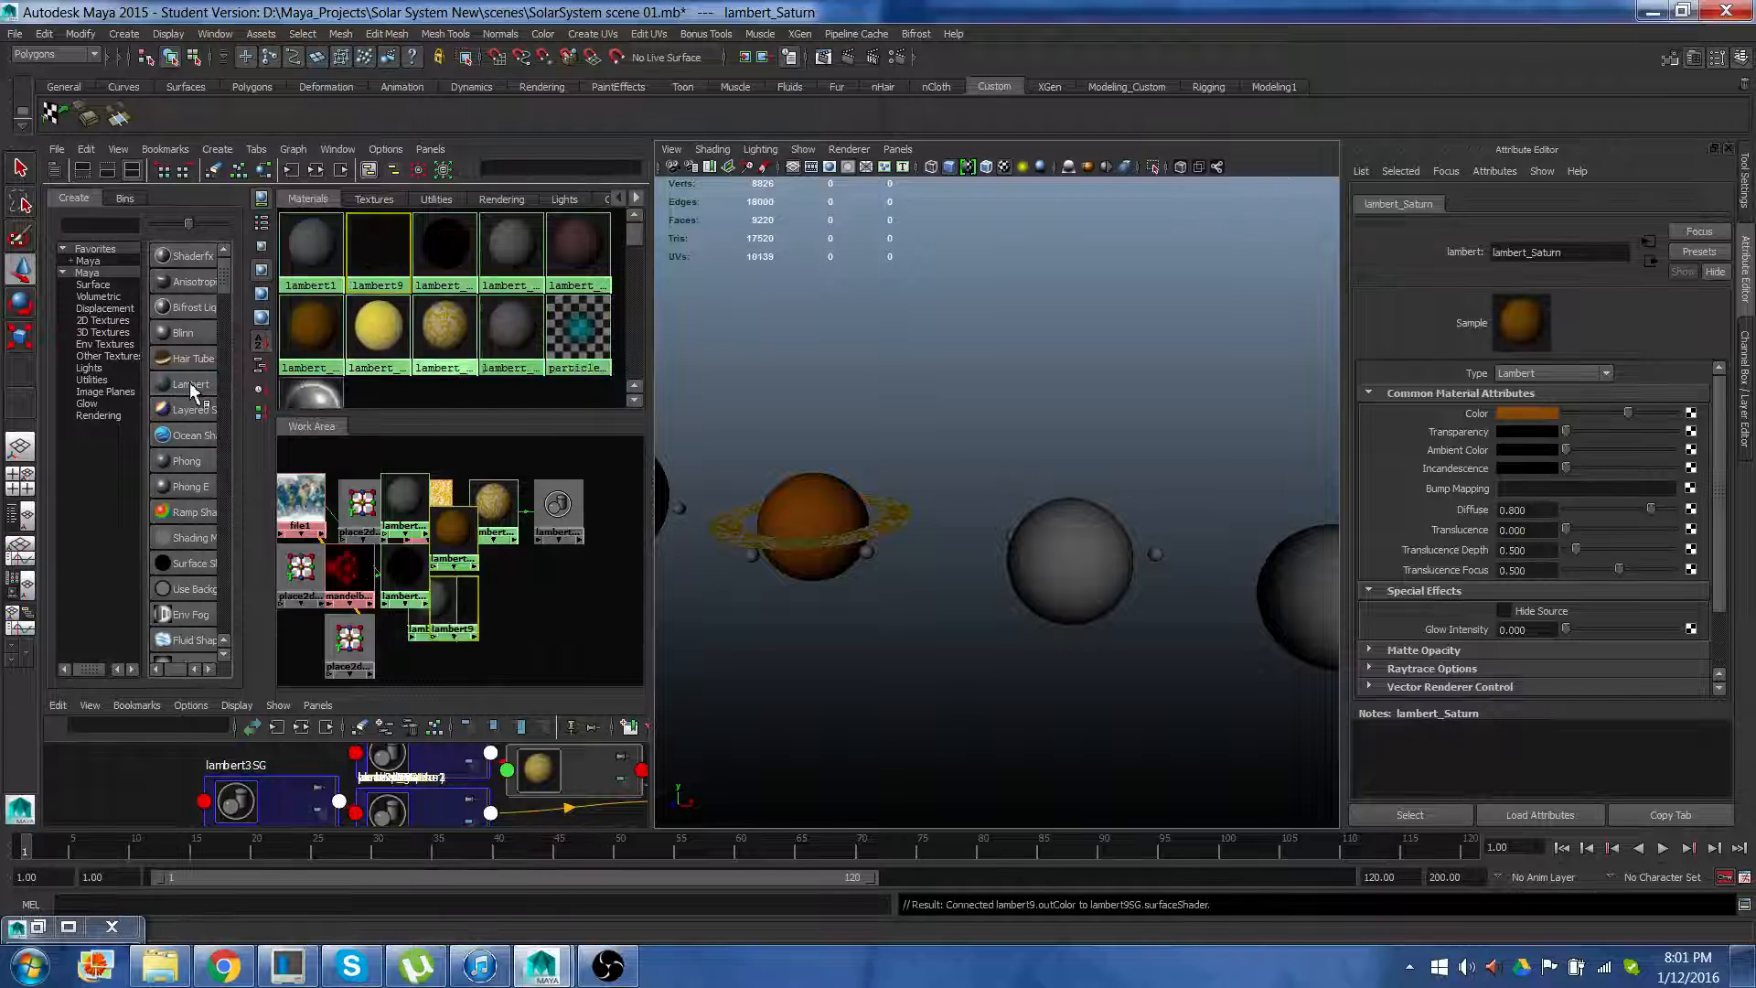
pyautogui.click(1539, 252)
pyautogui.press('BackSpace')
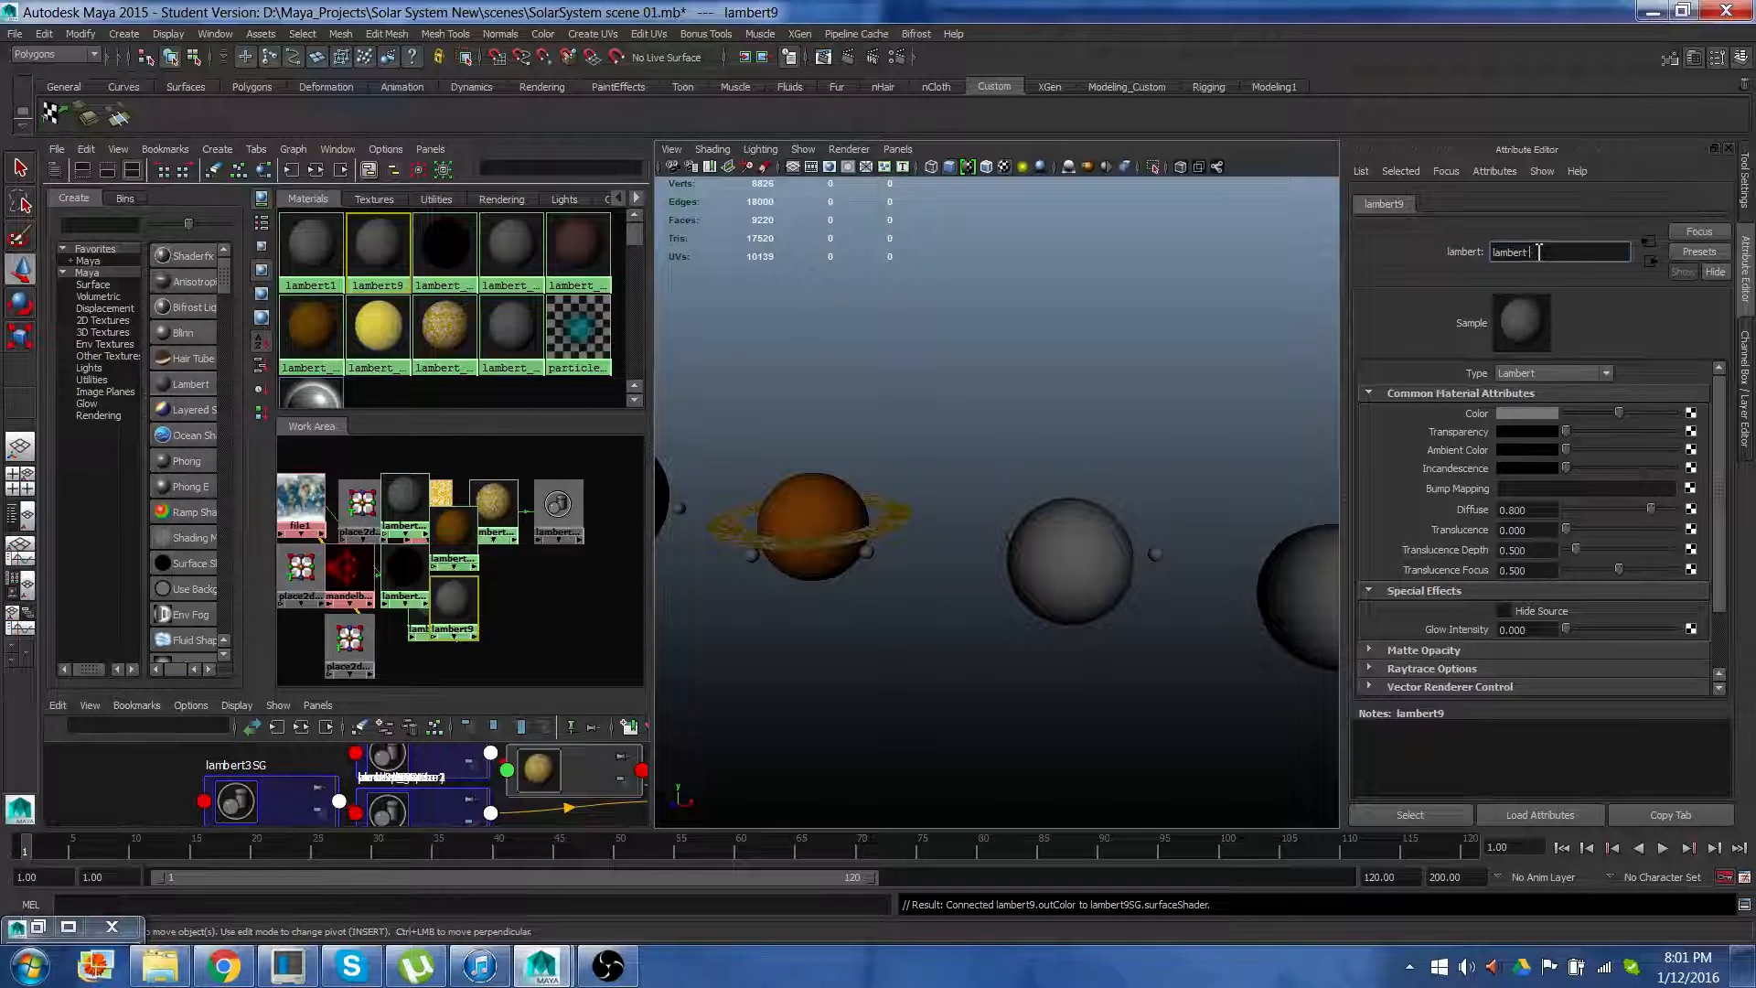
pyautogui.write('Neptune')
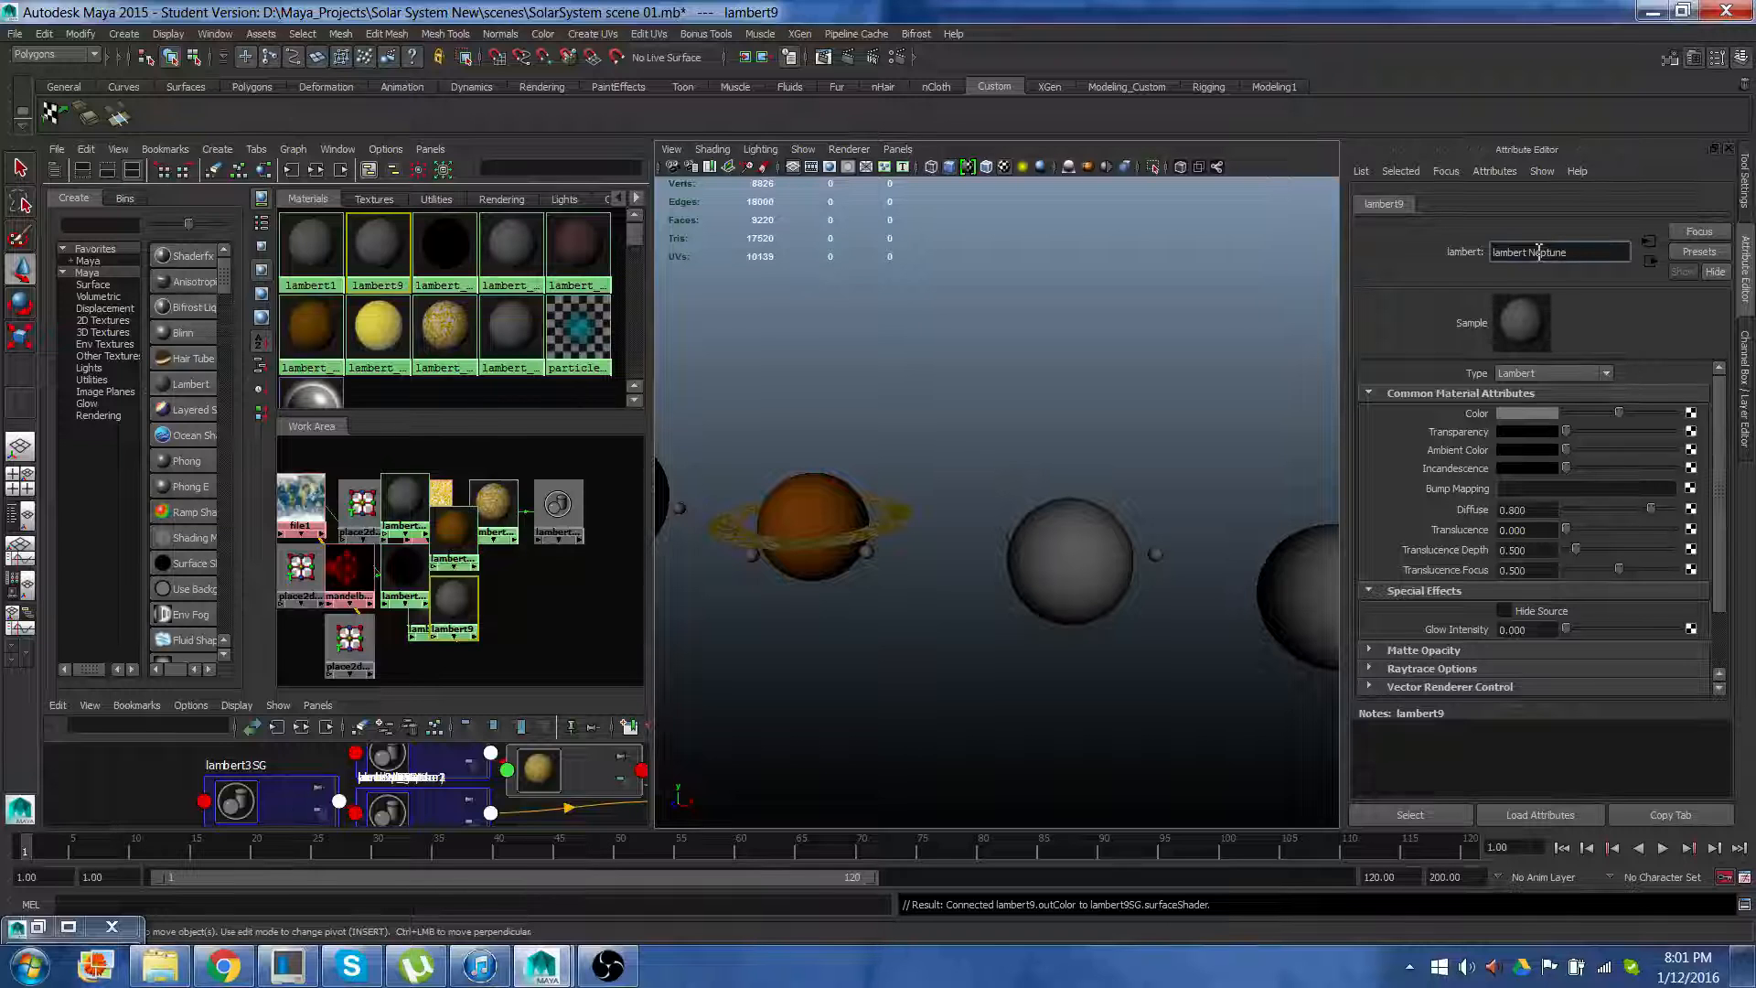
pyautogui.press('Return')
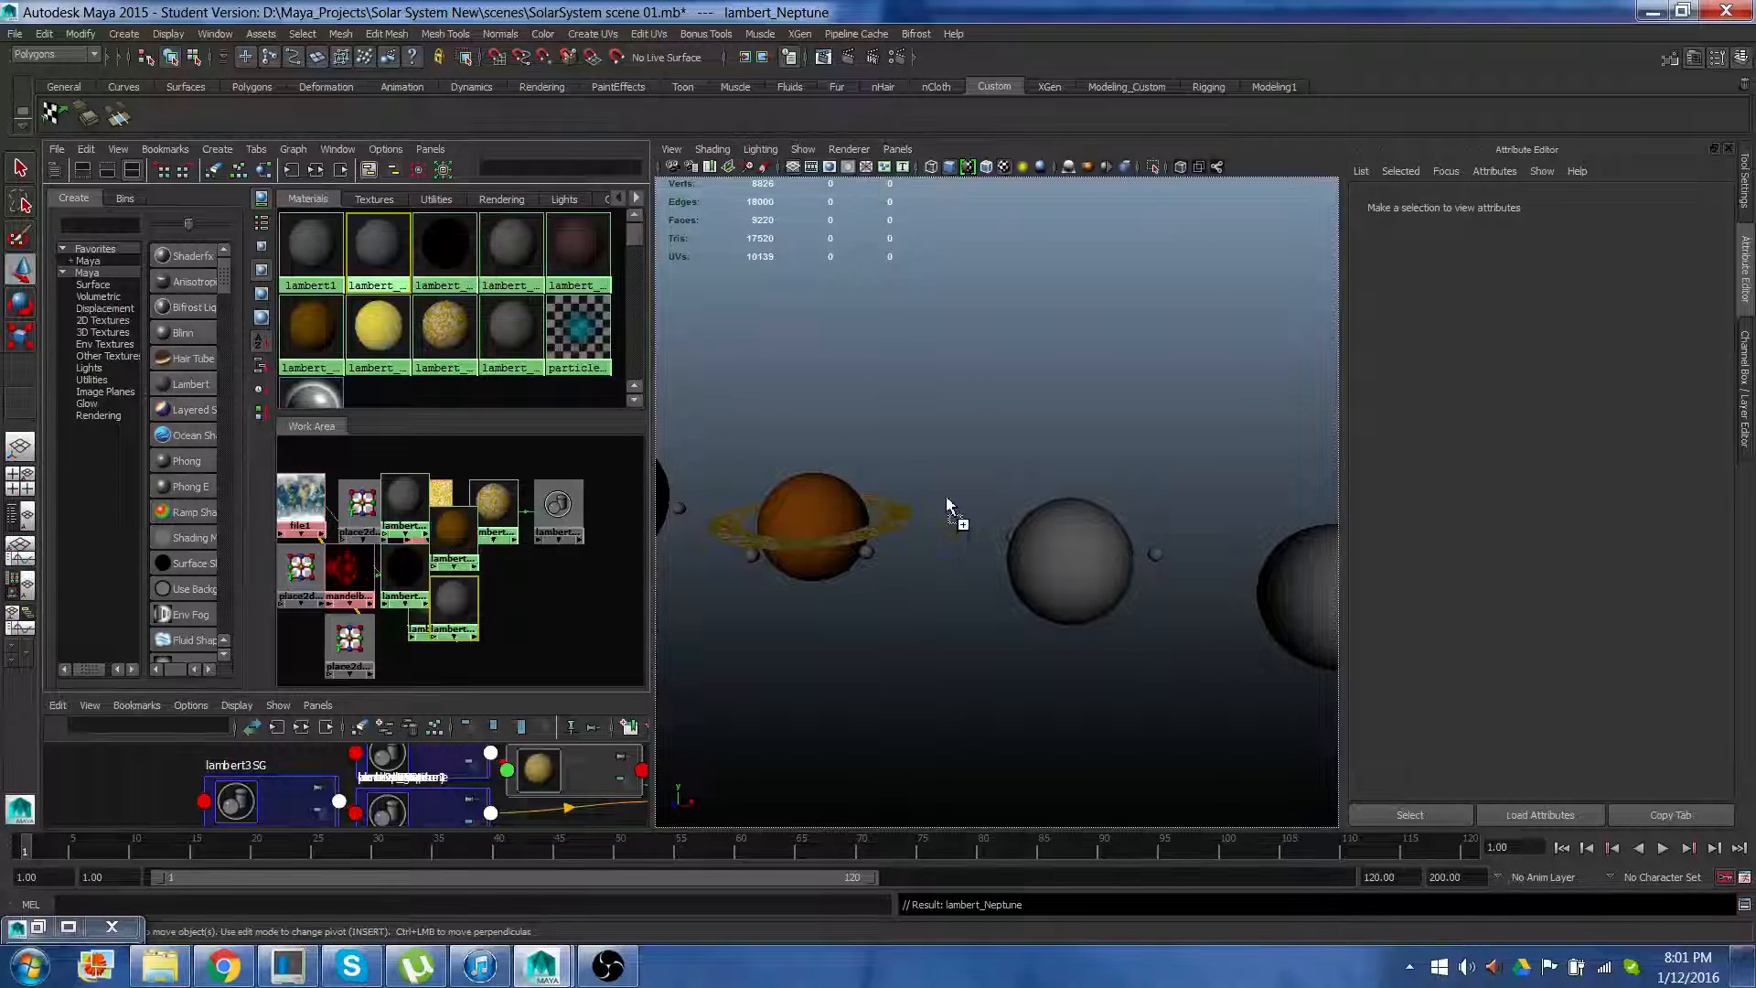
pyautogui.moveTo(945, 496); pyautogui.dragTo(1064, 554, button='middle')
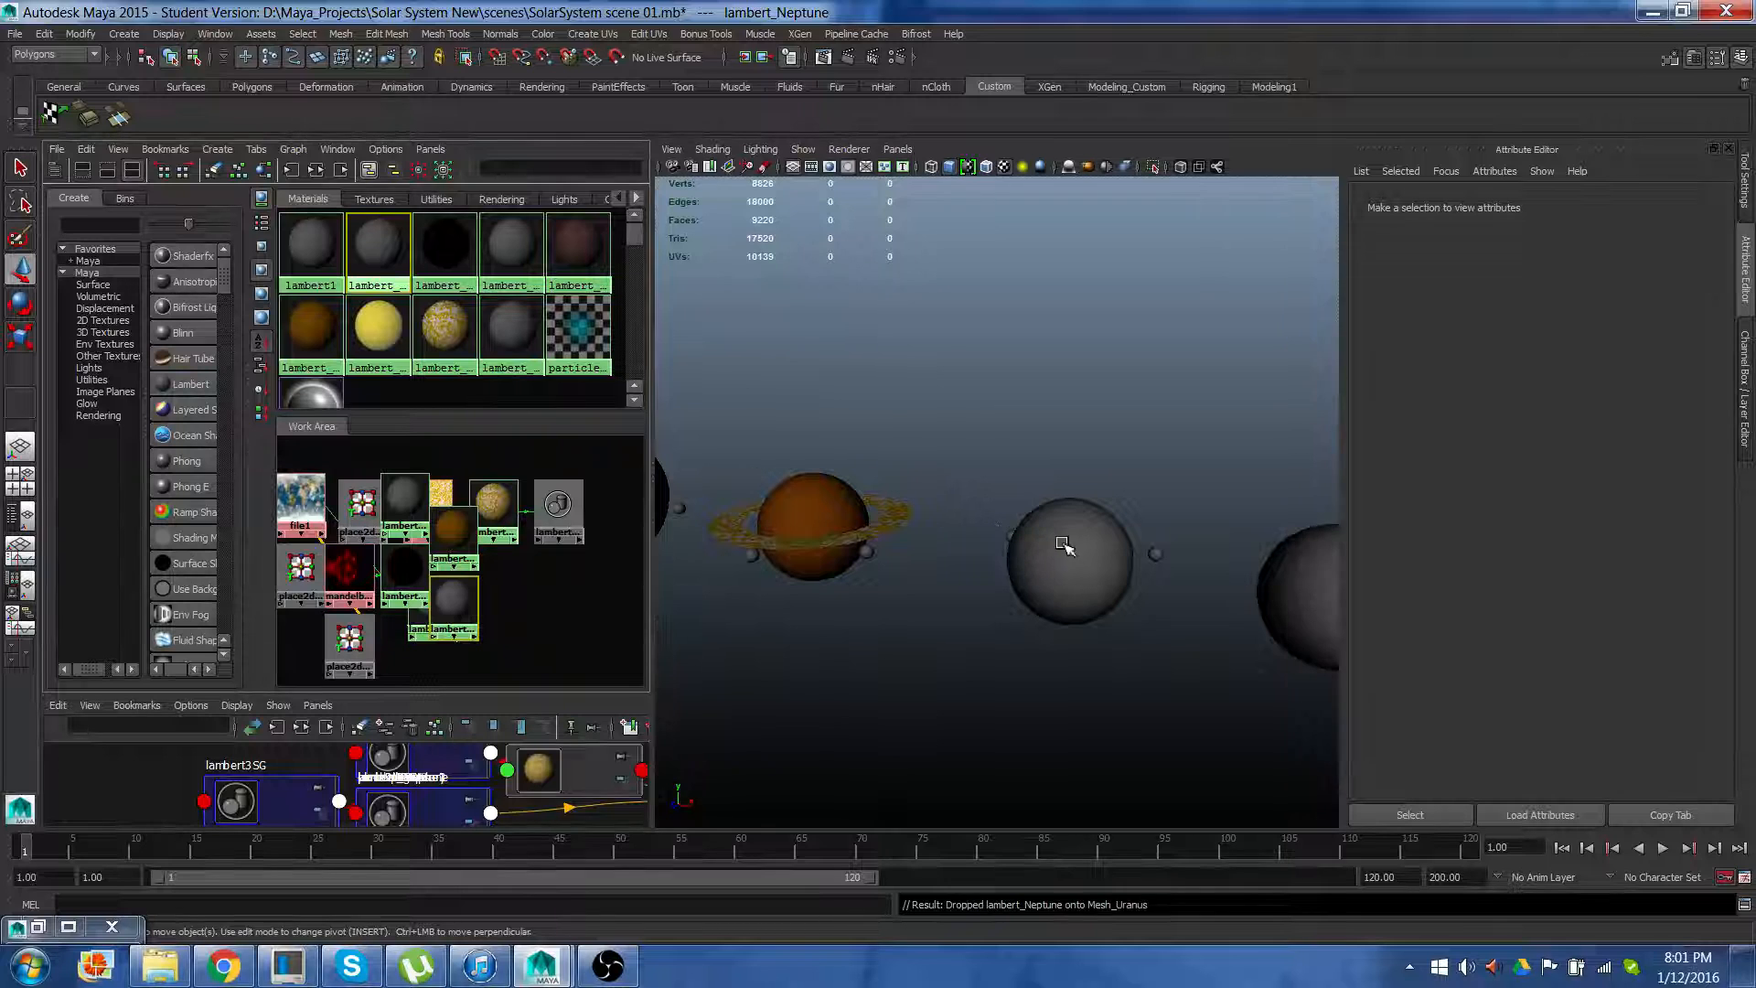
# Try mapping an Ocean texture to the color of the lambert_Neptune material
pyautogui.click(405, 245)
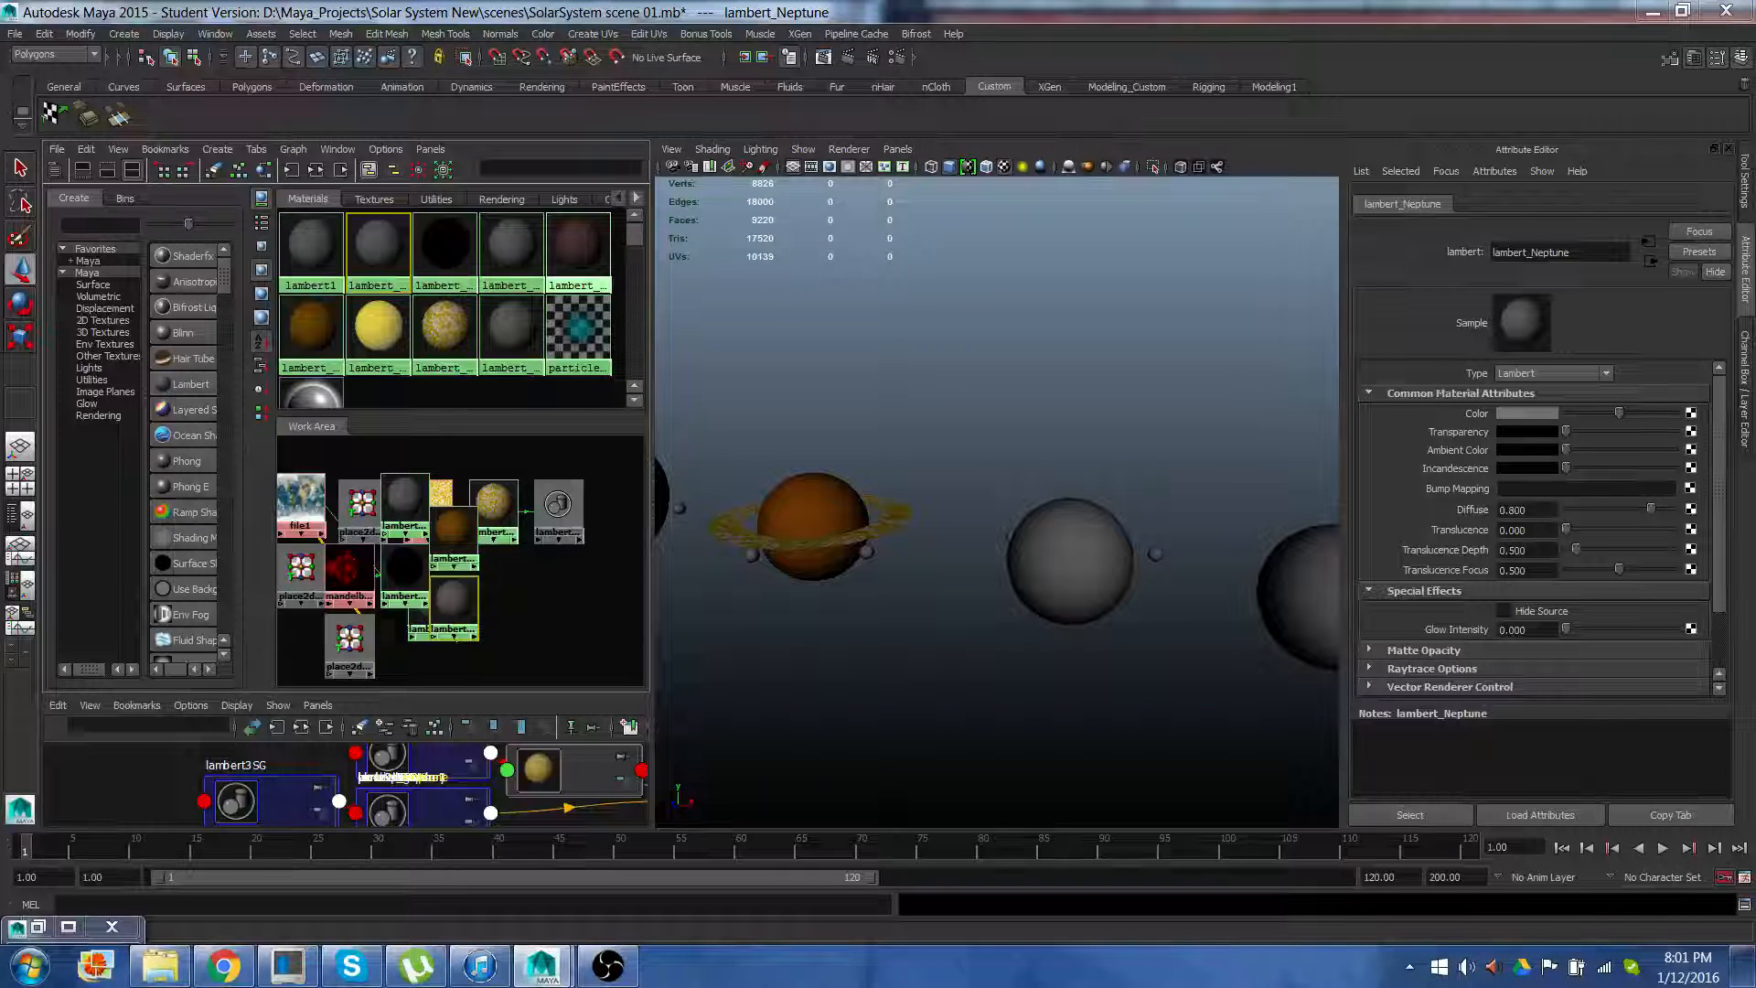
pyautogui.click(1690, 414)
pyautogui.moveTo(1139, 328); pyautogui.dragTo(664, 213)
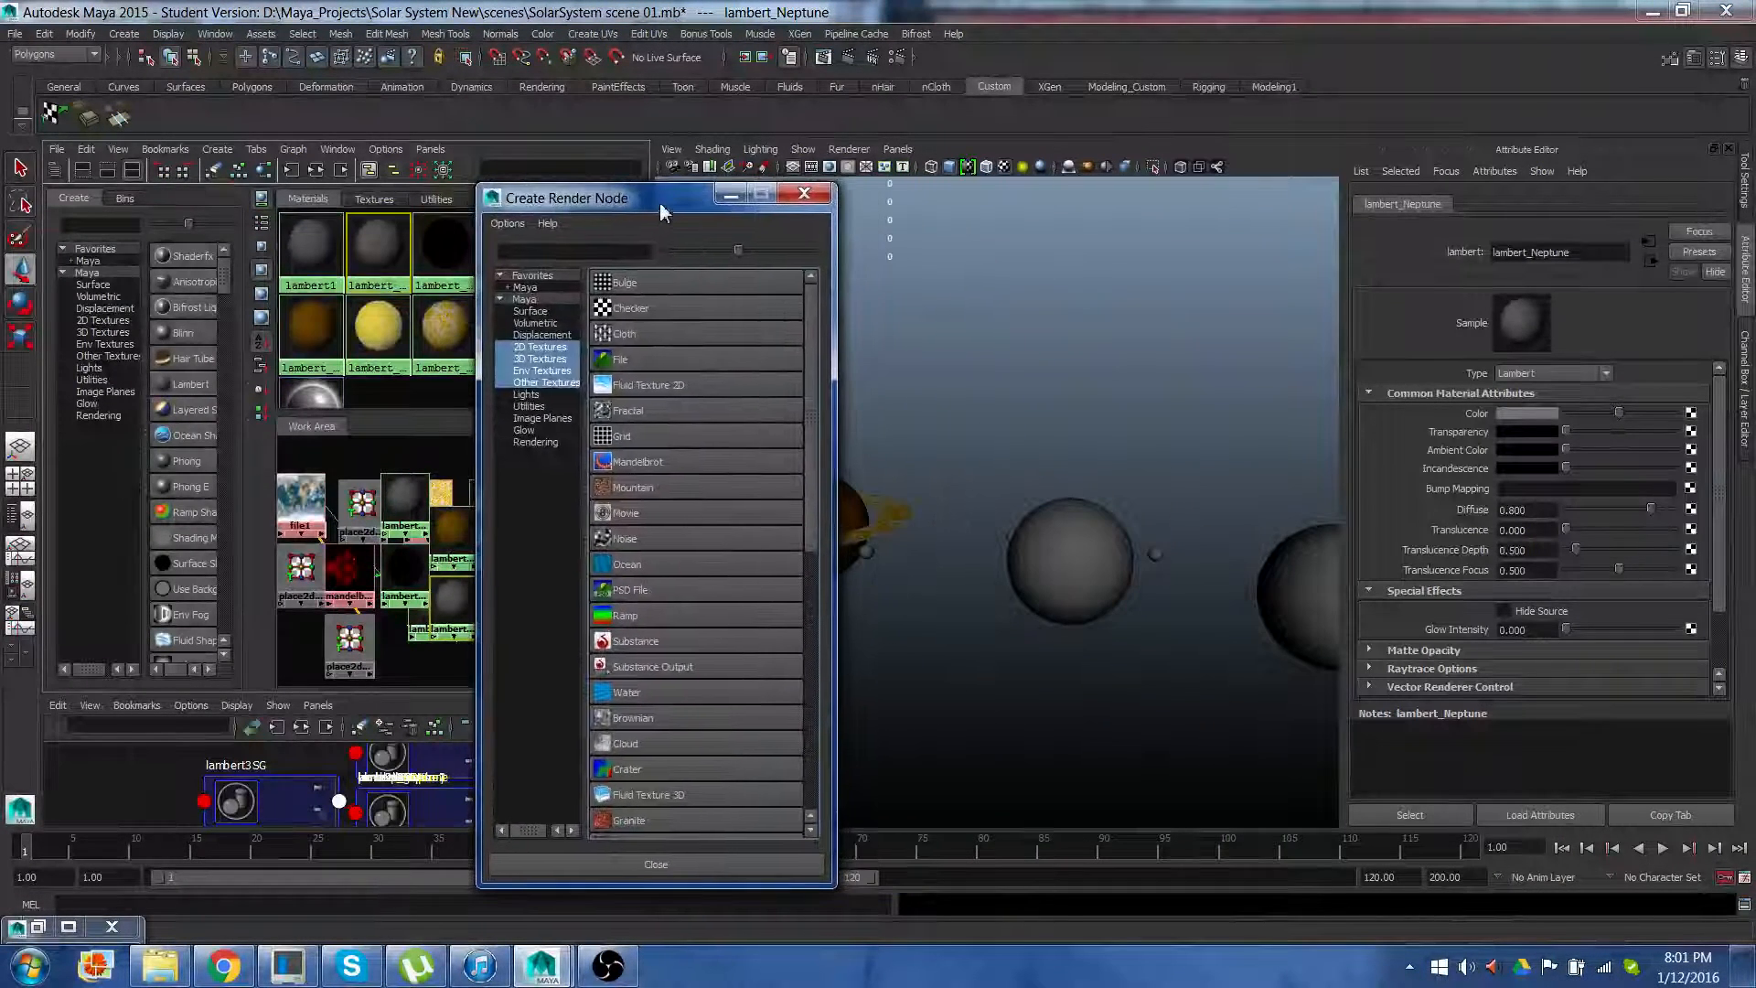
pyautogui.click(627, 562)
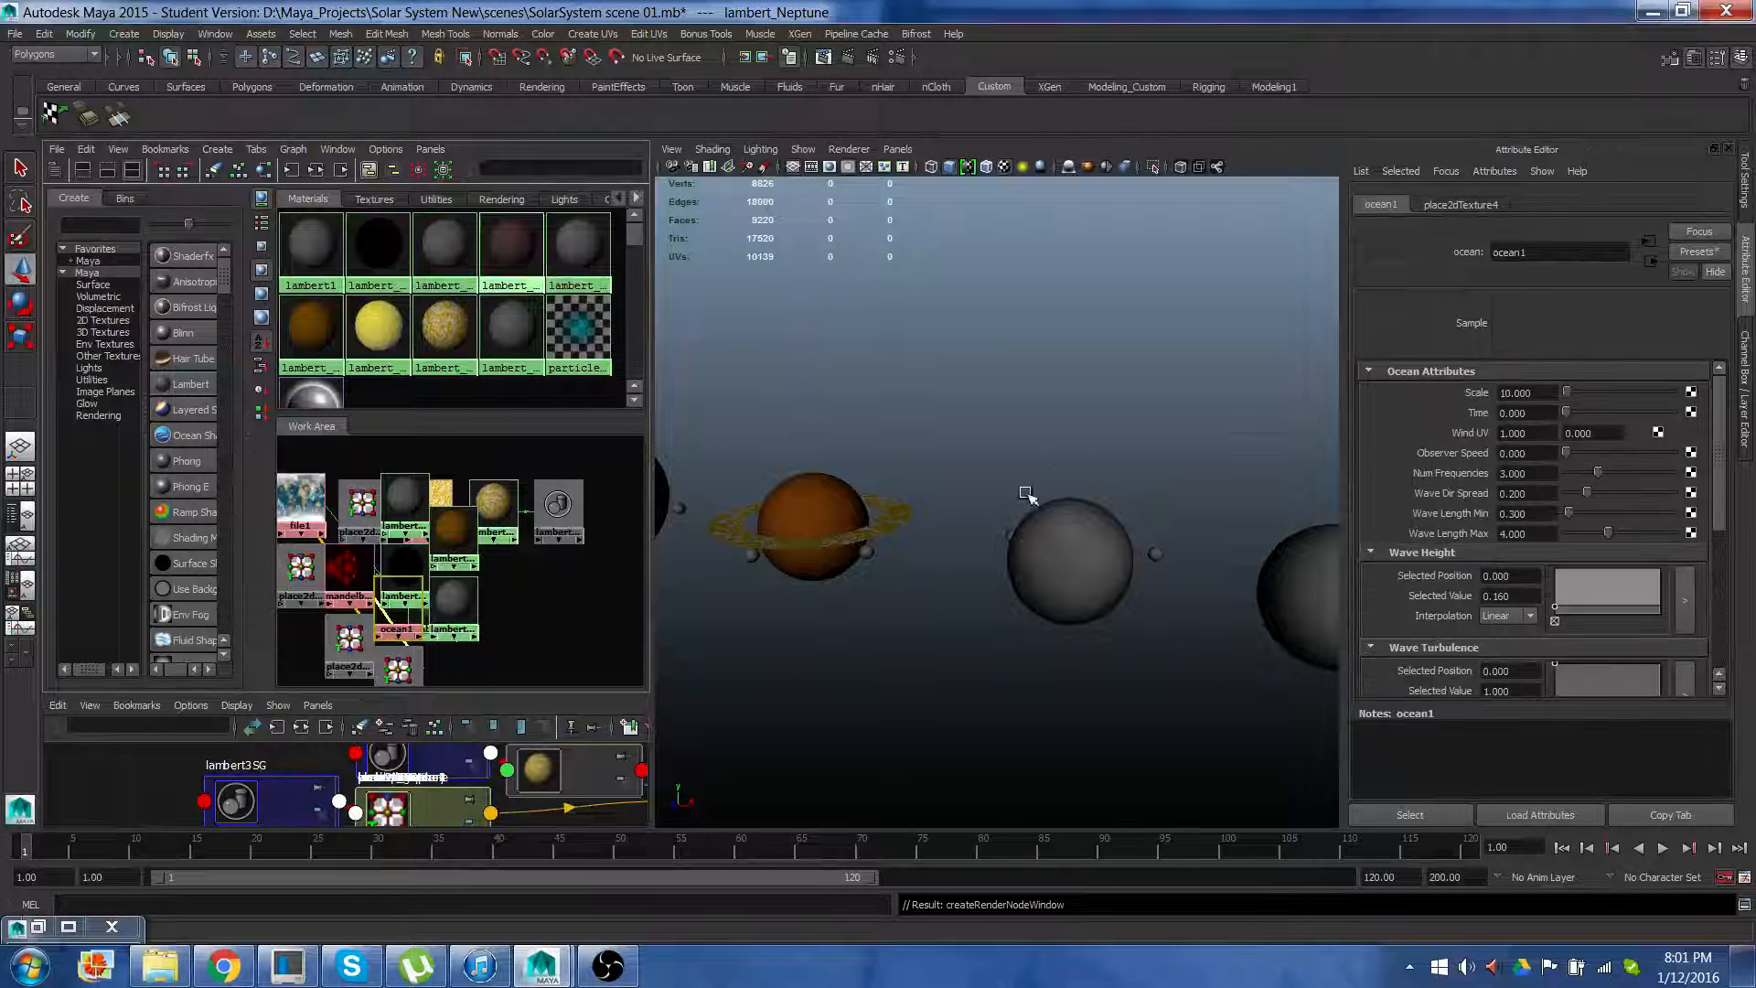
pyautogui.scroll(3, 984, 569)
pyautogui.scroll(3, 992, 553)
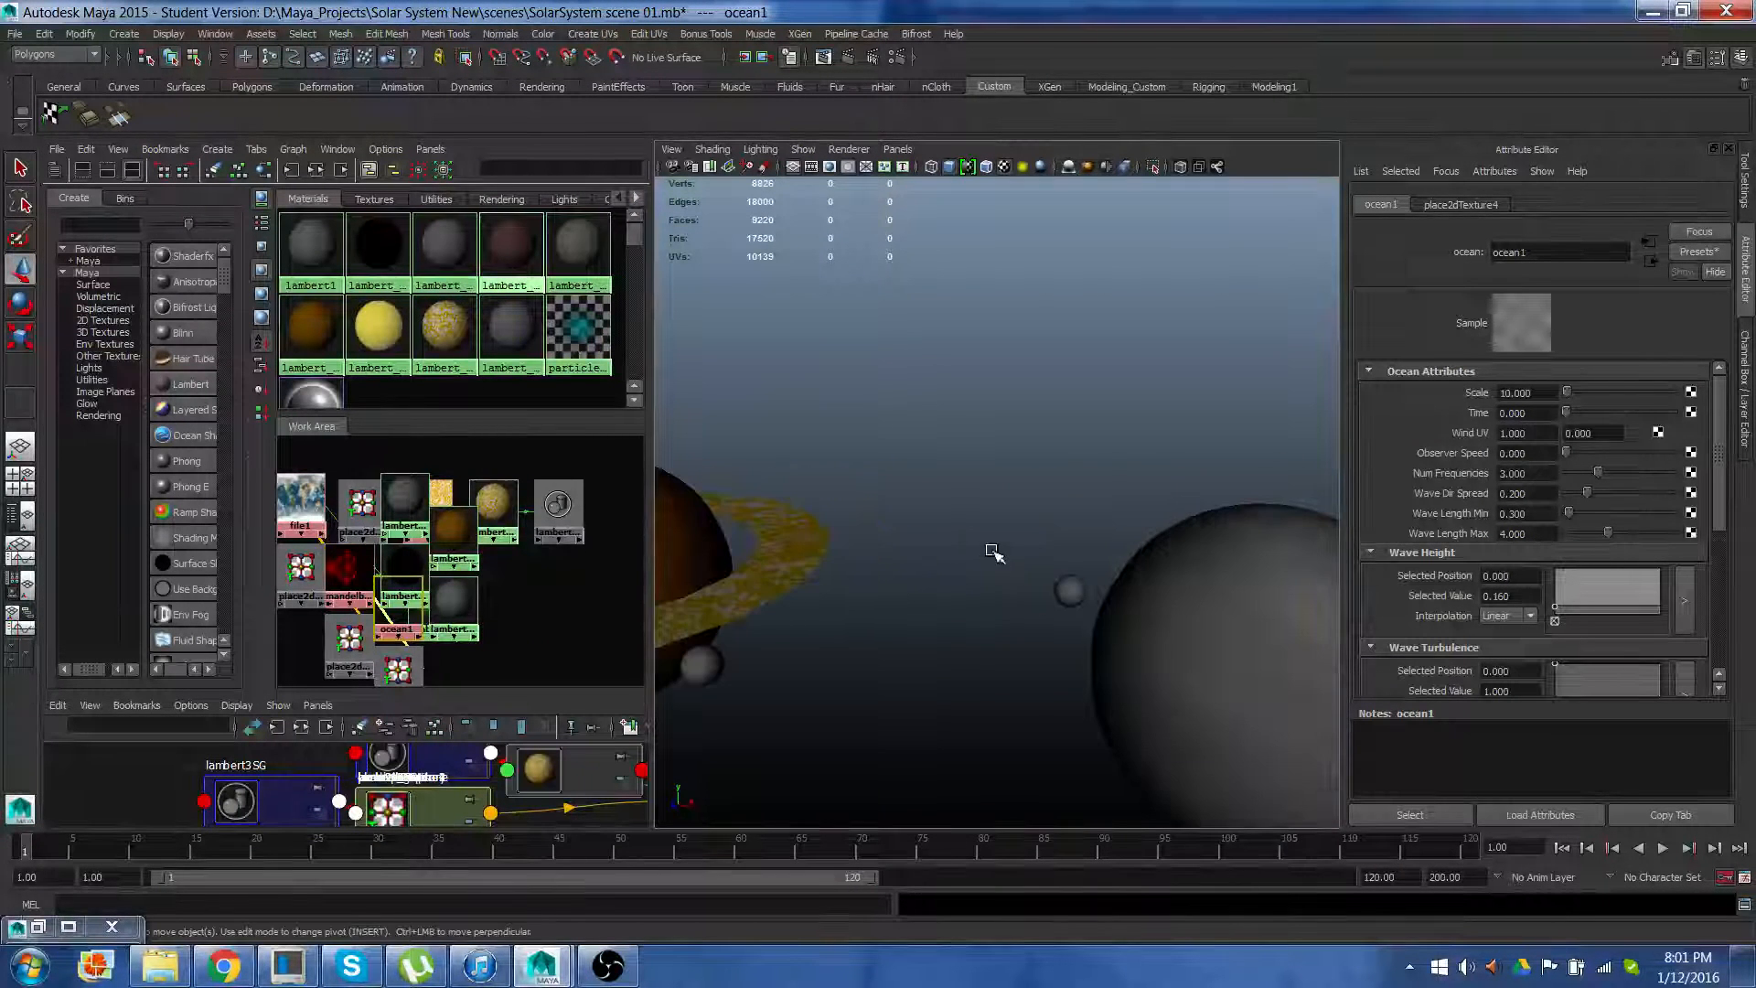
pyautogui.scroll(-3, 993, 552)
pyautogui.keyDown('alt'); pyautogui.moveTo(972, 521); pyautogui.dragTo(880, 499, button='middle'); pyautogui.keyUp('alt')
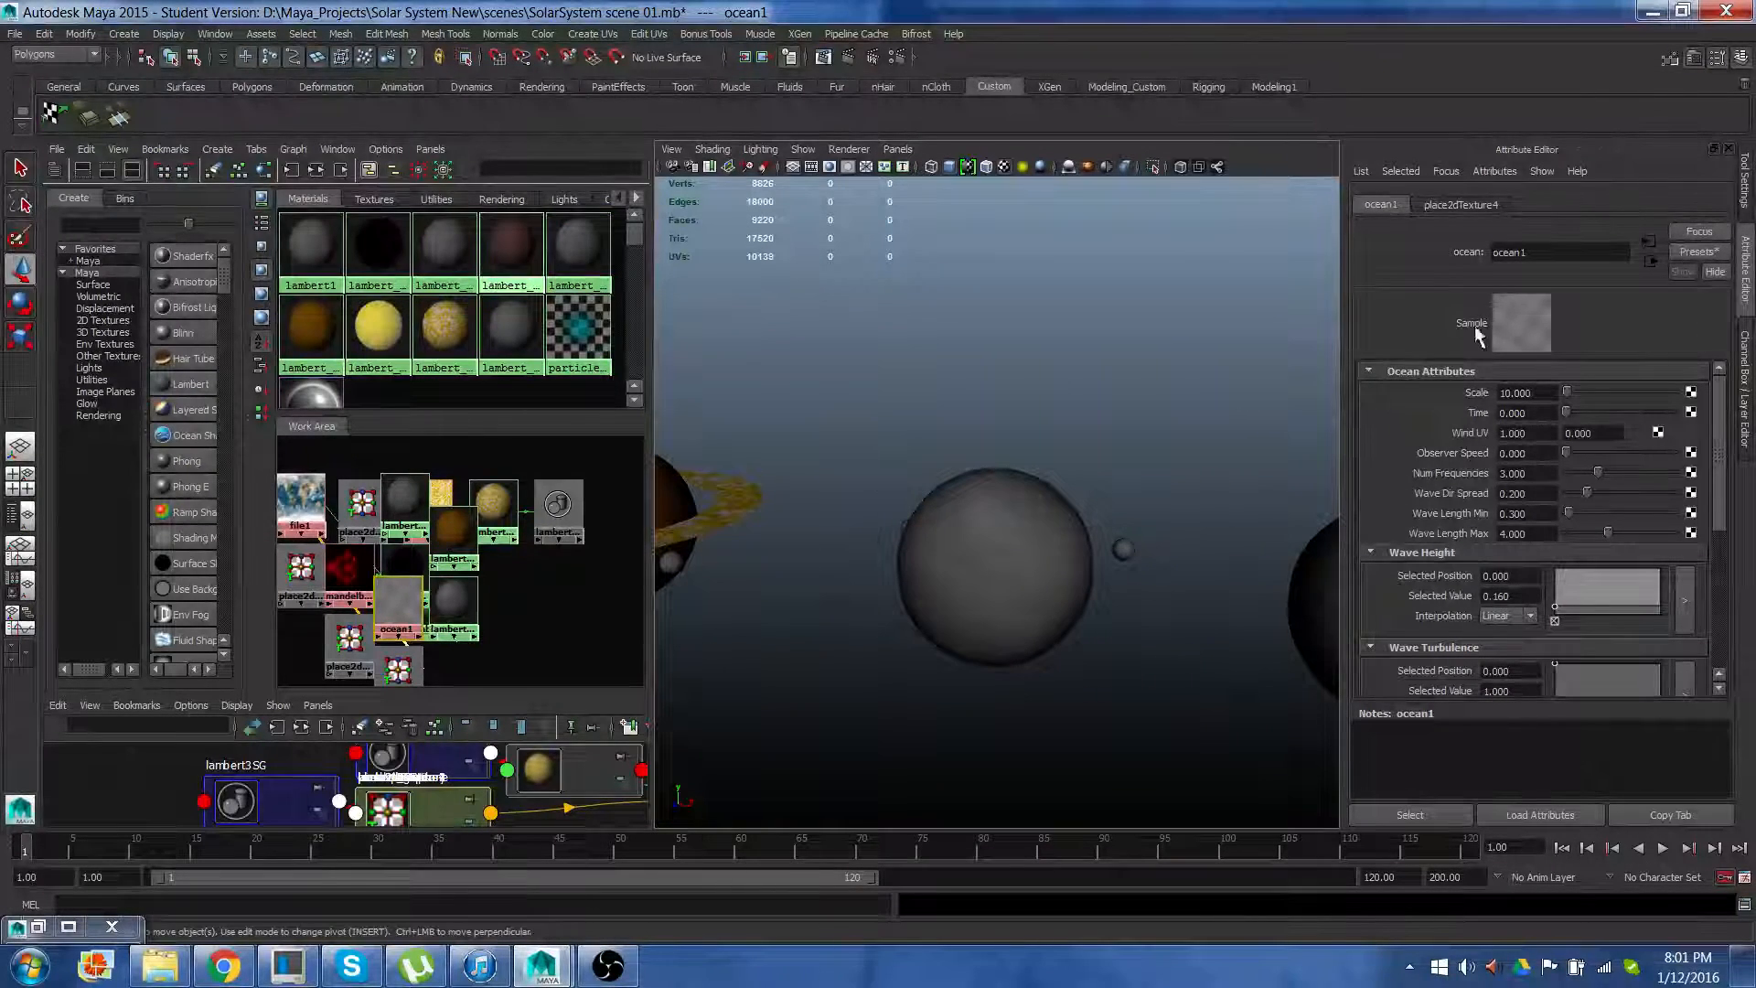
# Check the ocean texture's placement and wave attributes, and delete the ocean texture node
pyautogui.click(1454, 205)
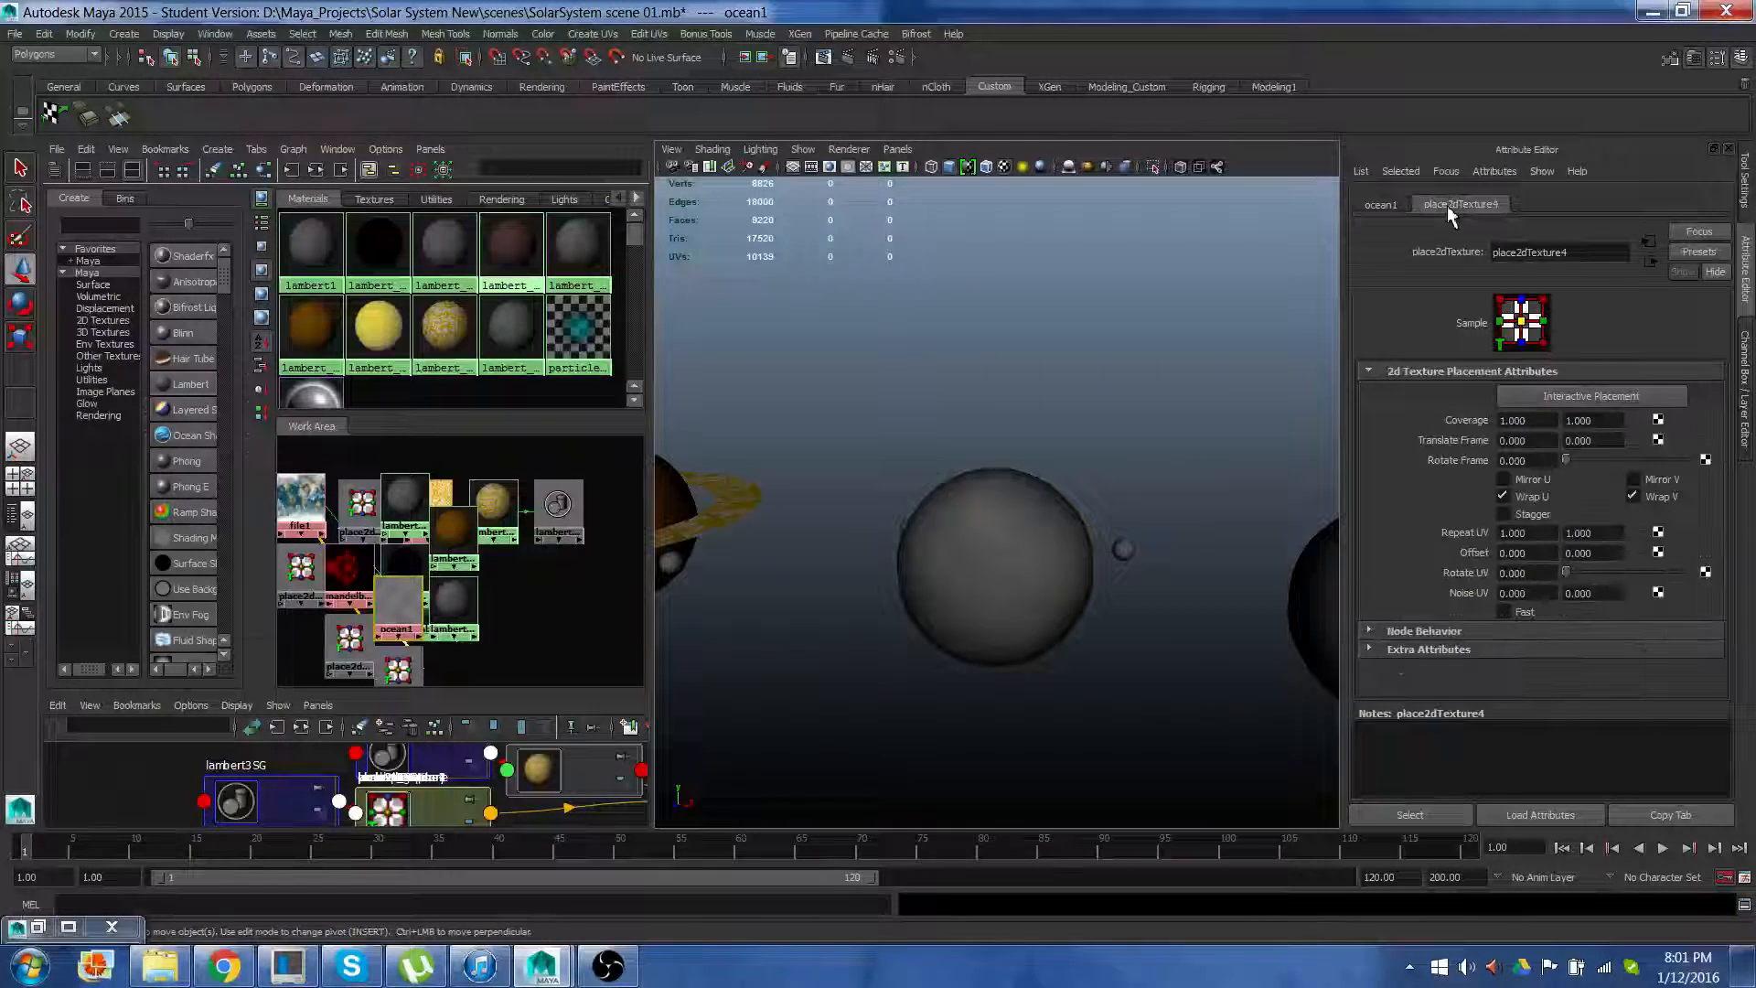
pyautogui.click(1381, 204)
pyautogui.scroll(-4, 1438, 562)
pyautogui.scroll(-4, 1437, 558)
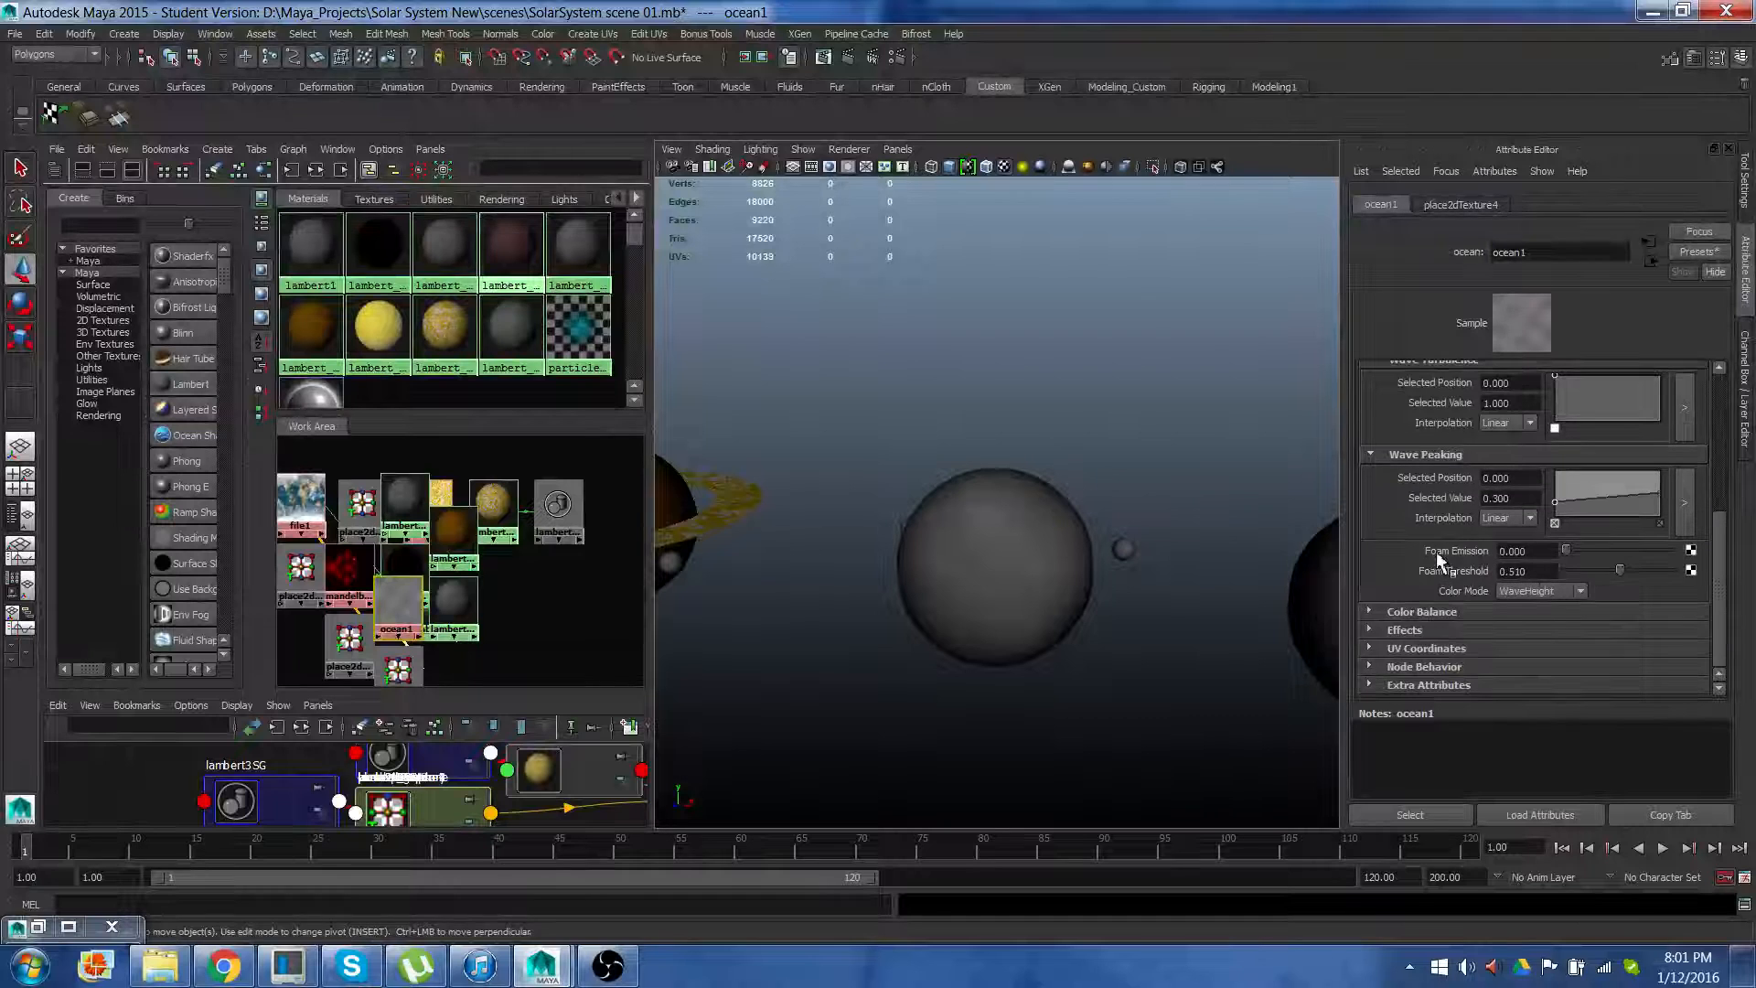
pyautogui.scroll(2, 1438, 560)
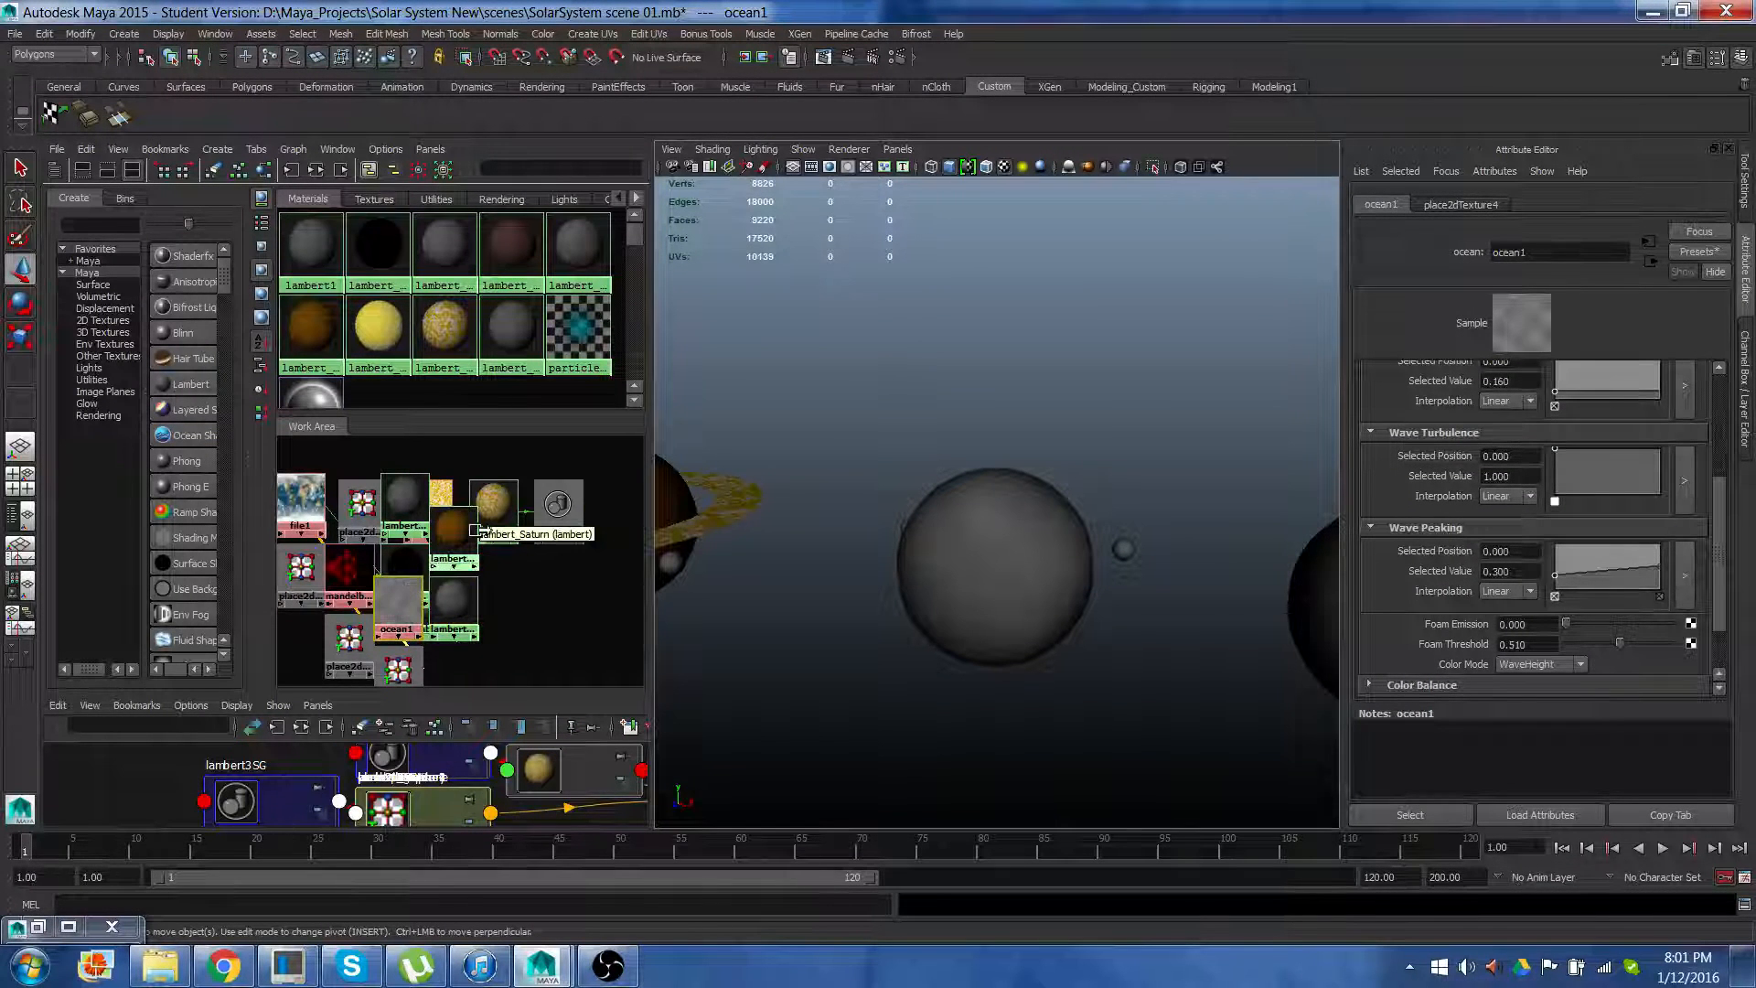
pyautogui.scroll(-1, 491, 541)
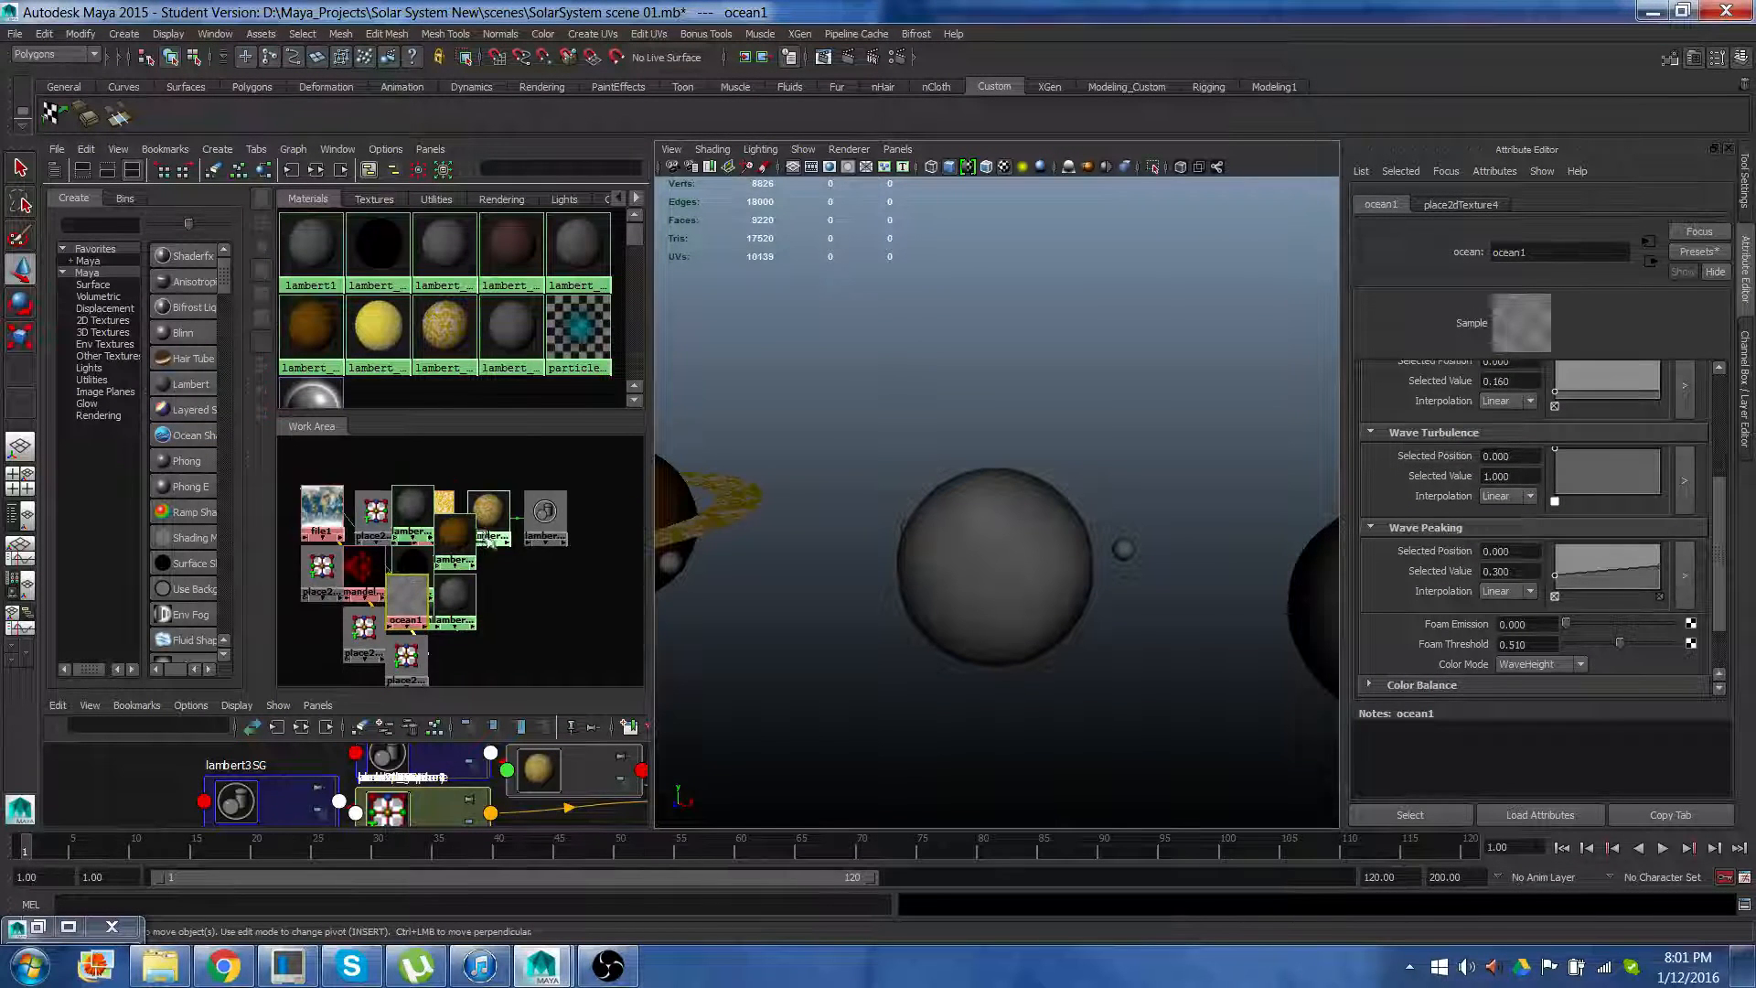
pyautogui.click(409, 606)
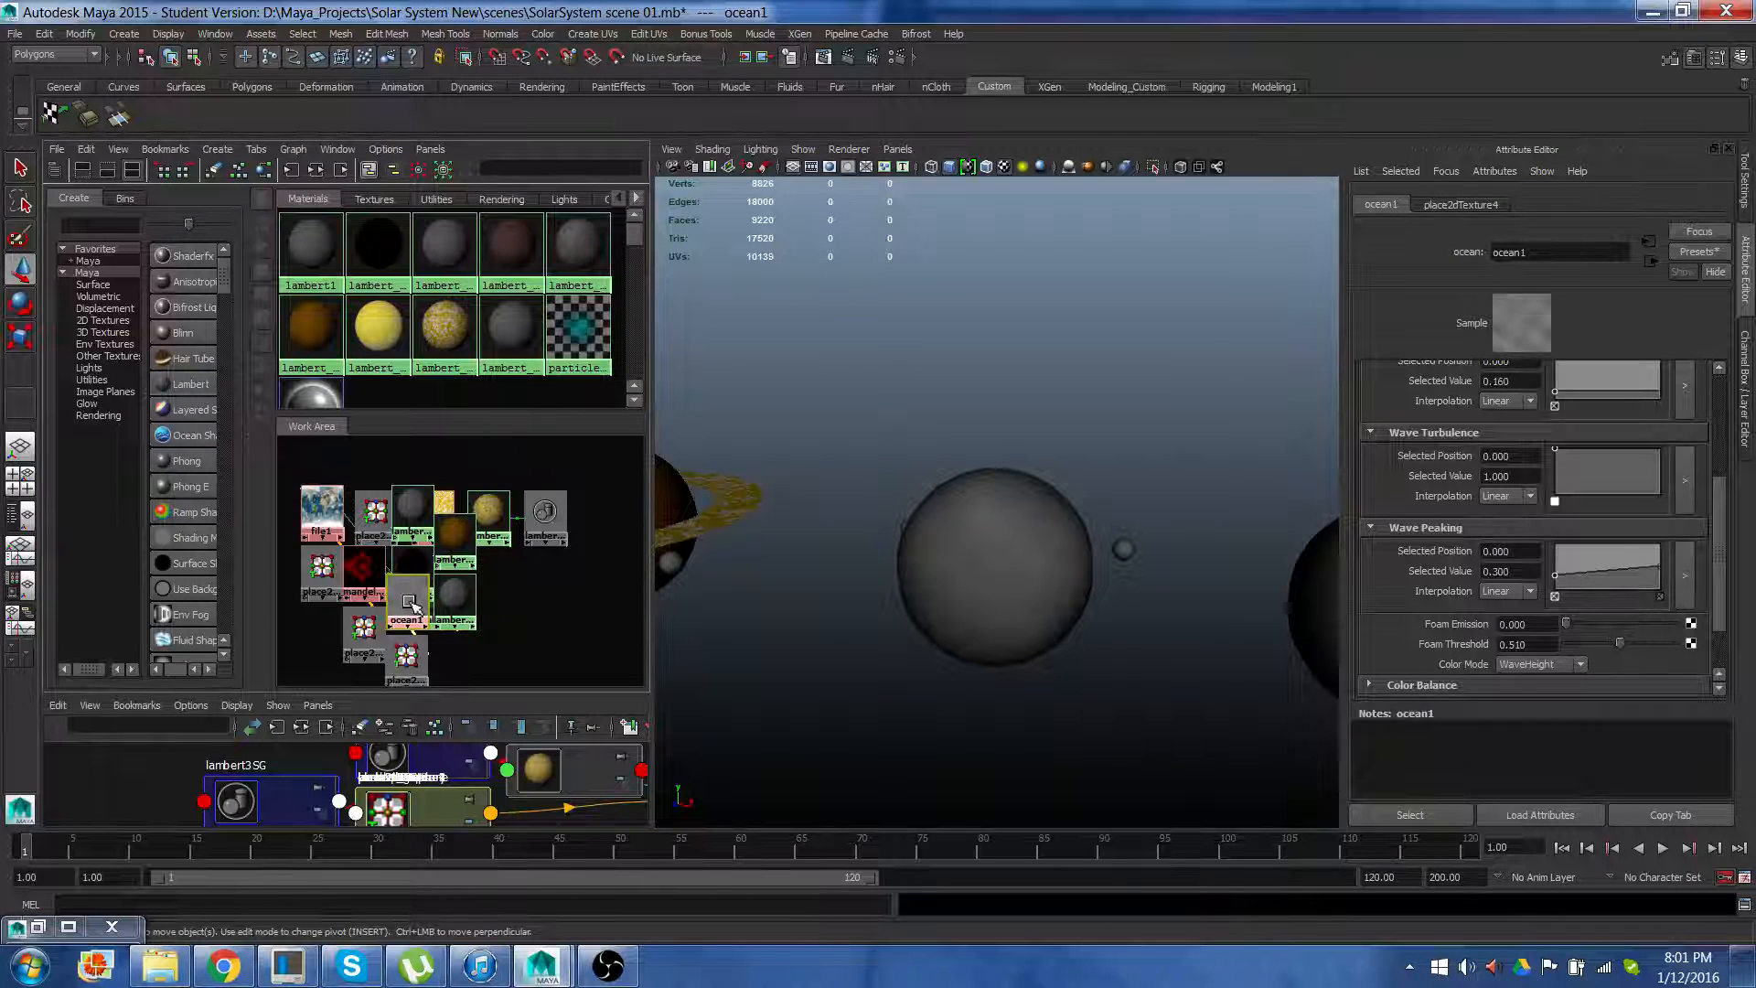
pyautogui.press('Delete')
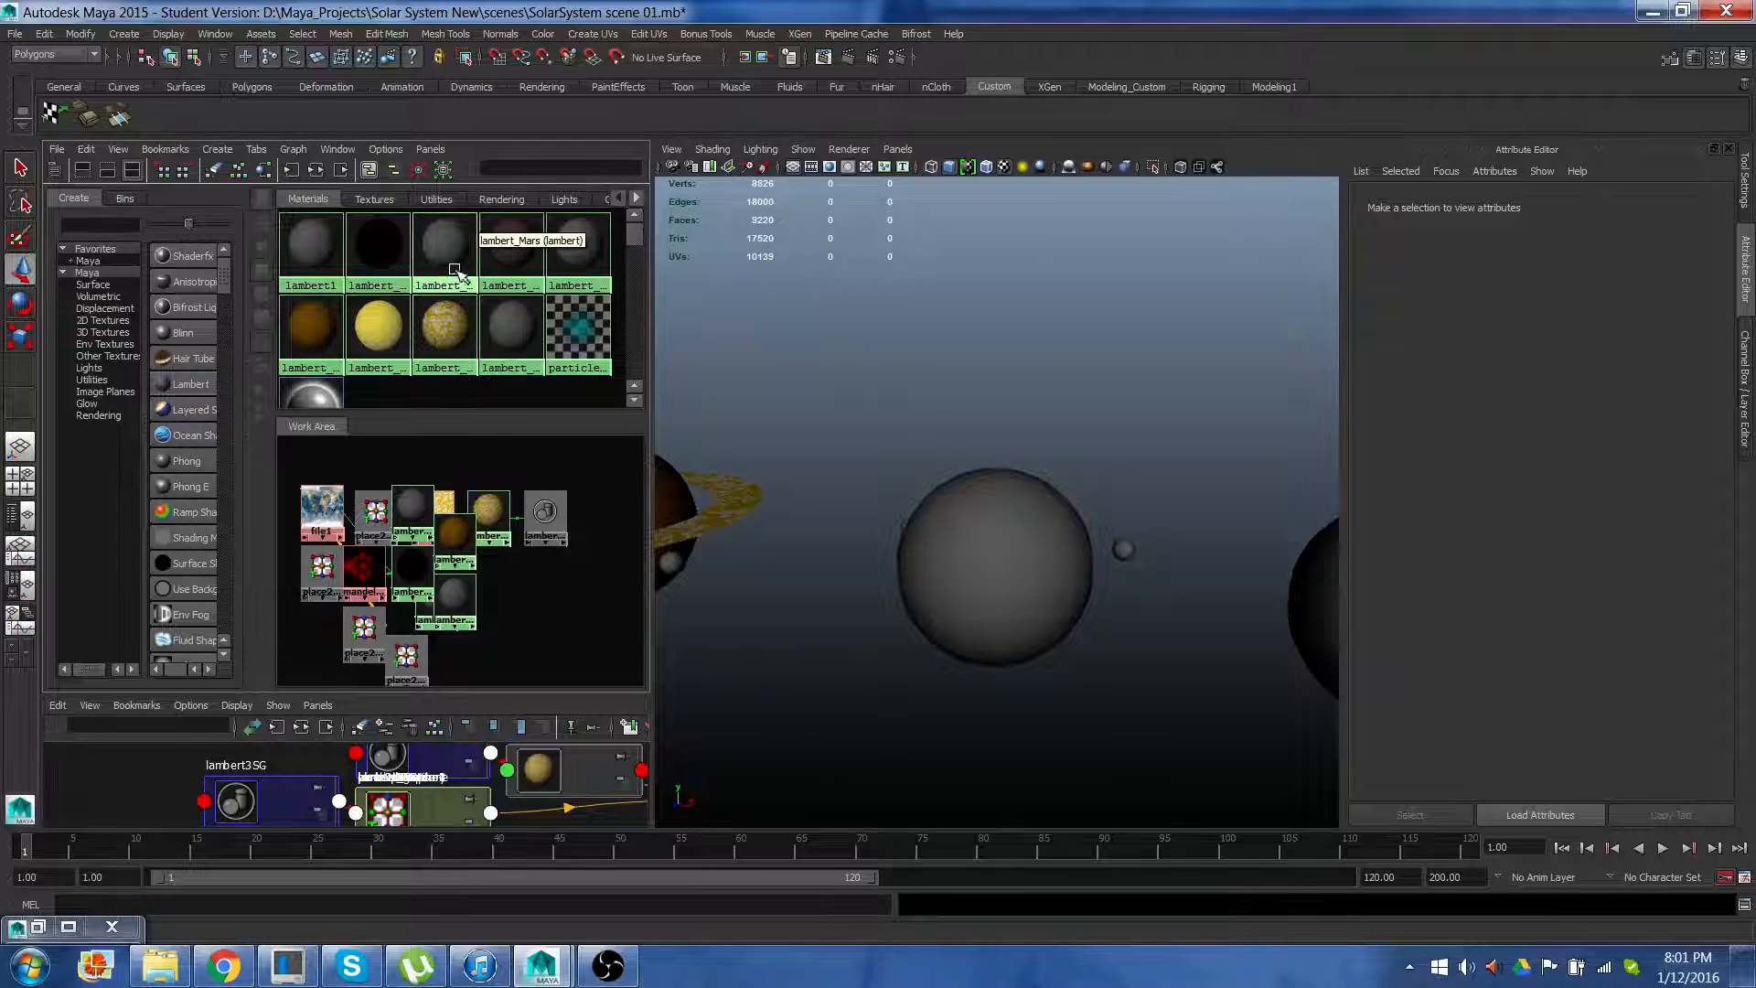
# Map a Water texture to the color of the lambert_Neptune material on the planet beside Saturn
pyautogui.click(929, 549)
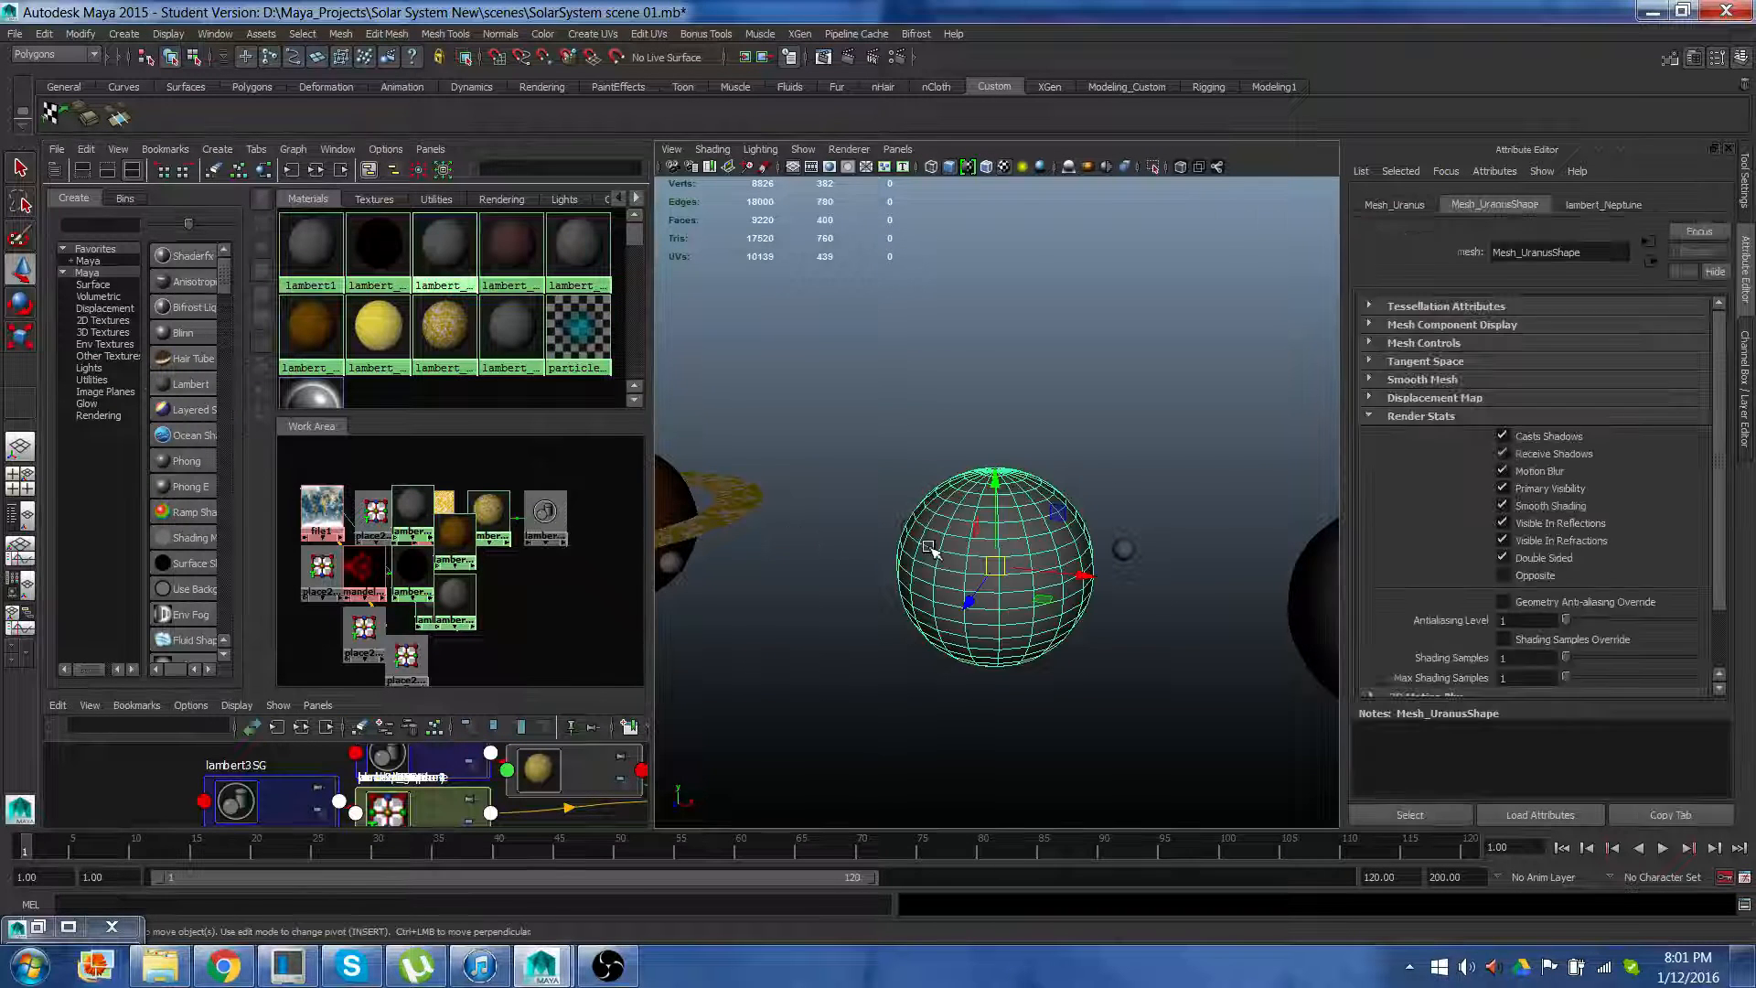
pyautogui.click(1599, 200)
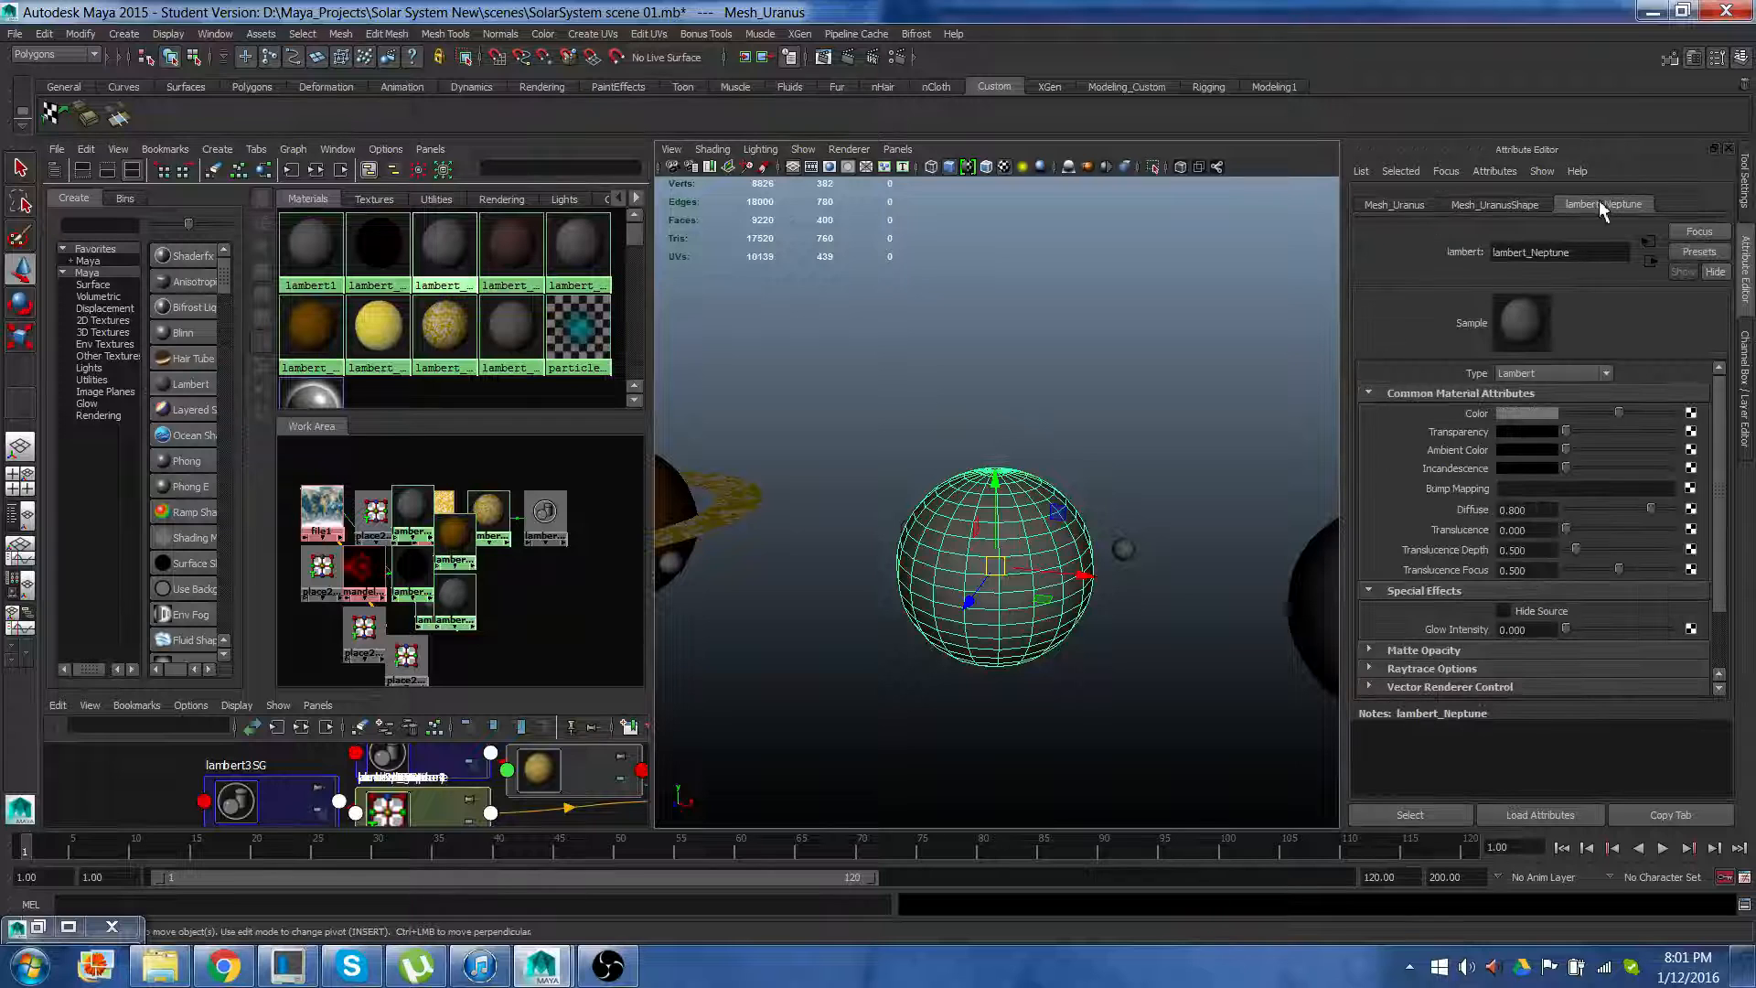
pyautogui.click(1693, 415)
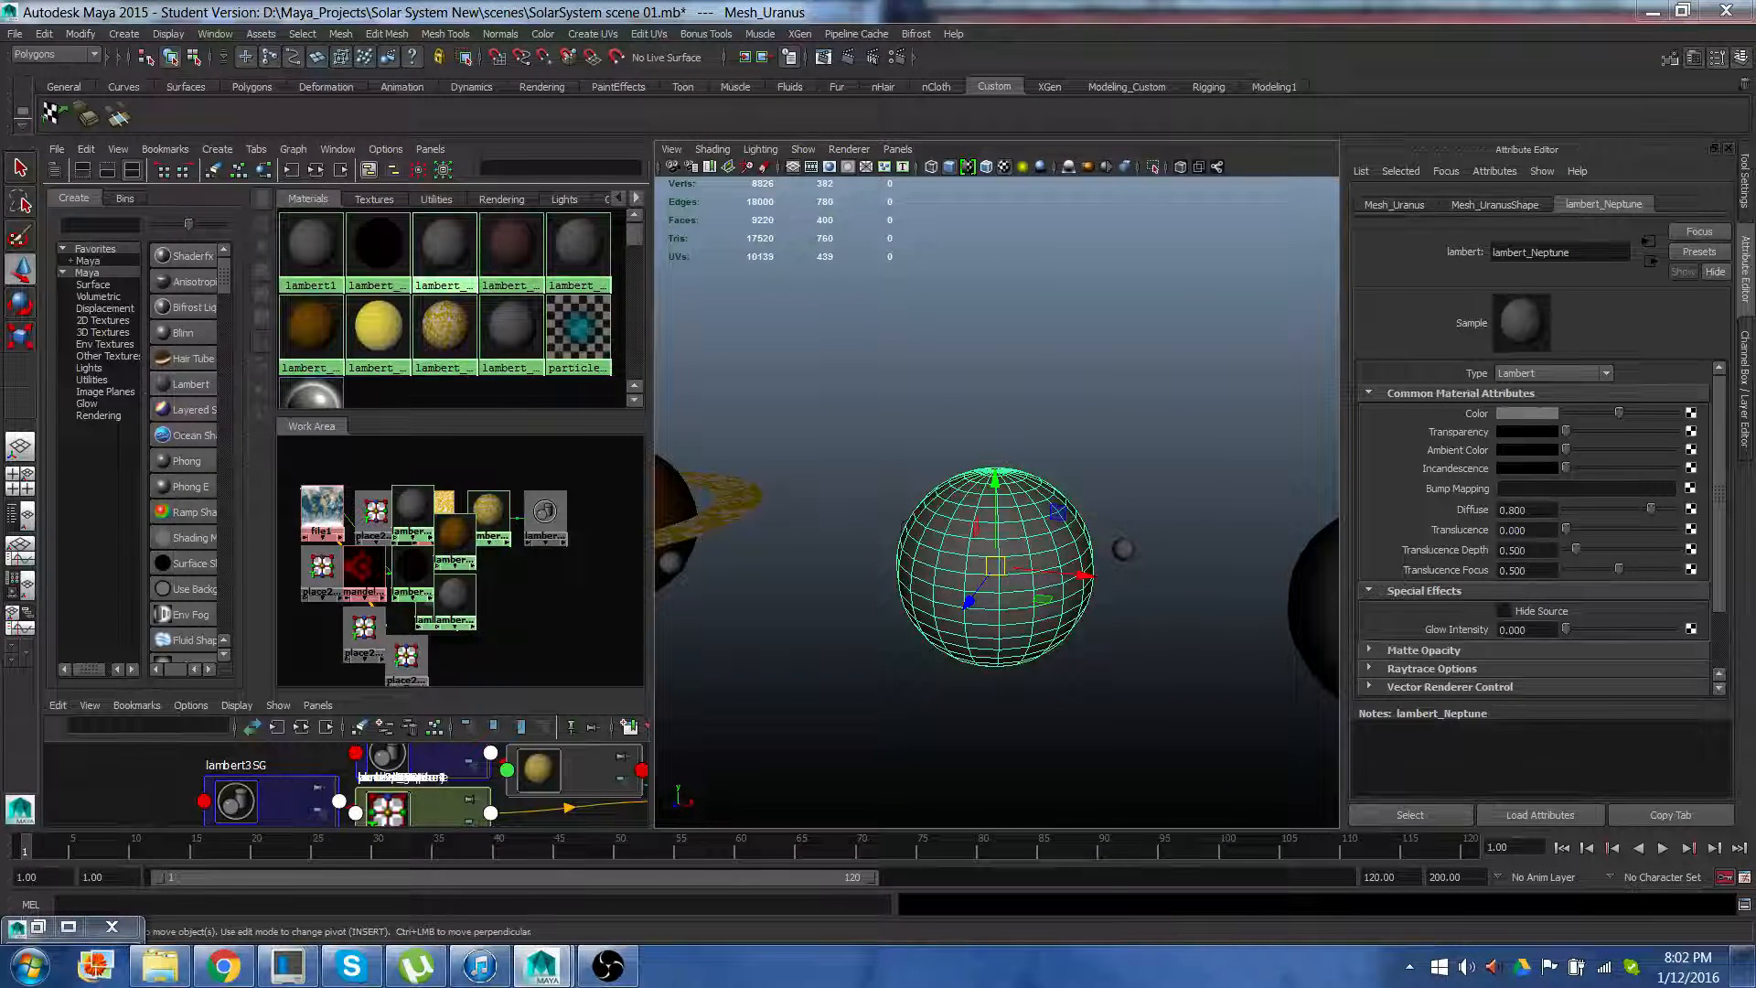
pyautogui.click(933, 657)
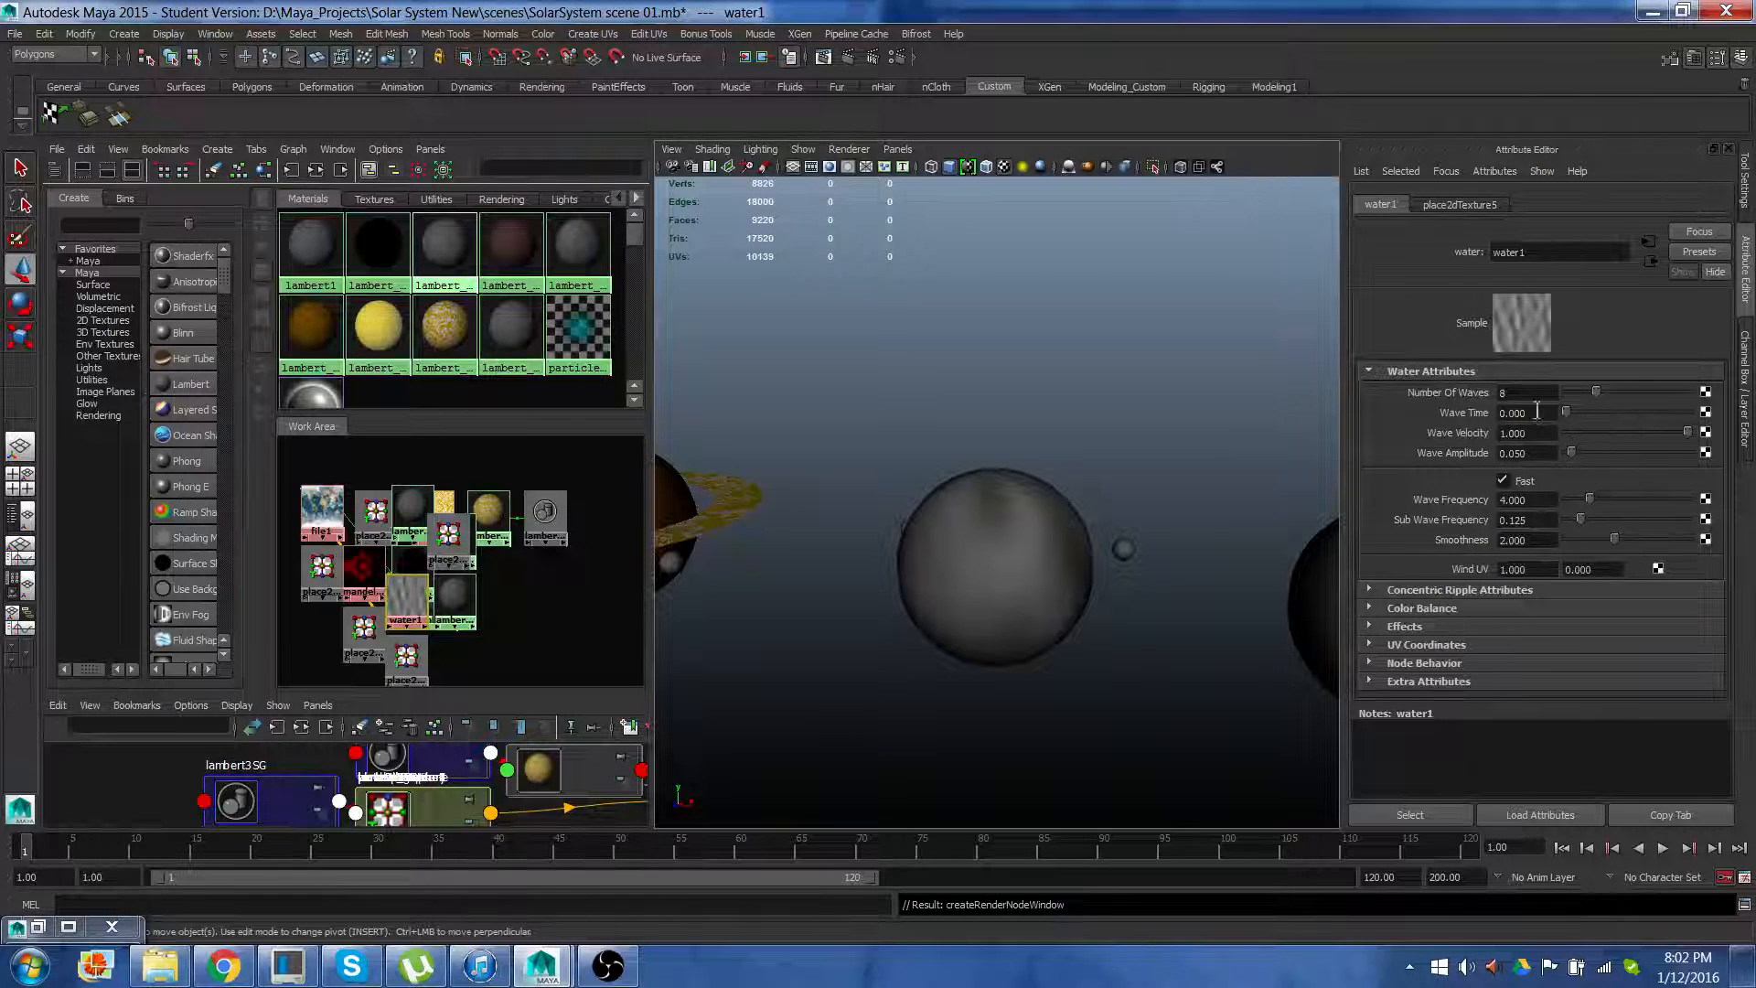
# Set the water texture's Color Gain to a saturated blue in its color balance settings
pyautogui.click(1370, 609)
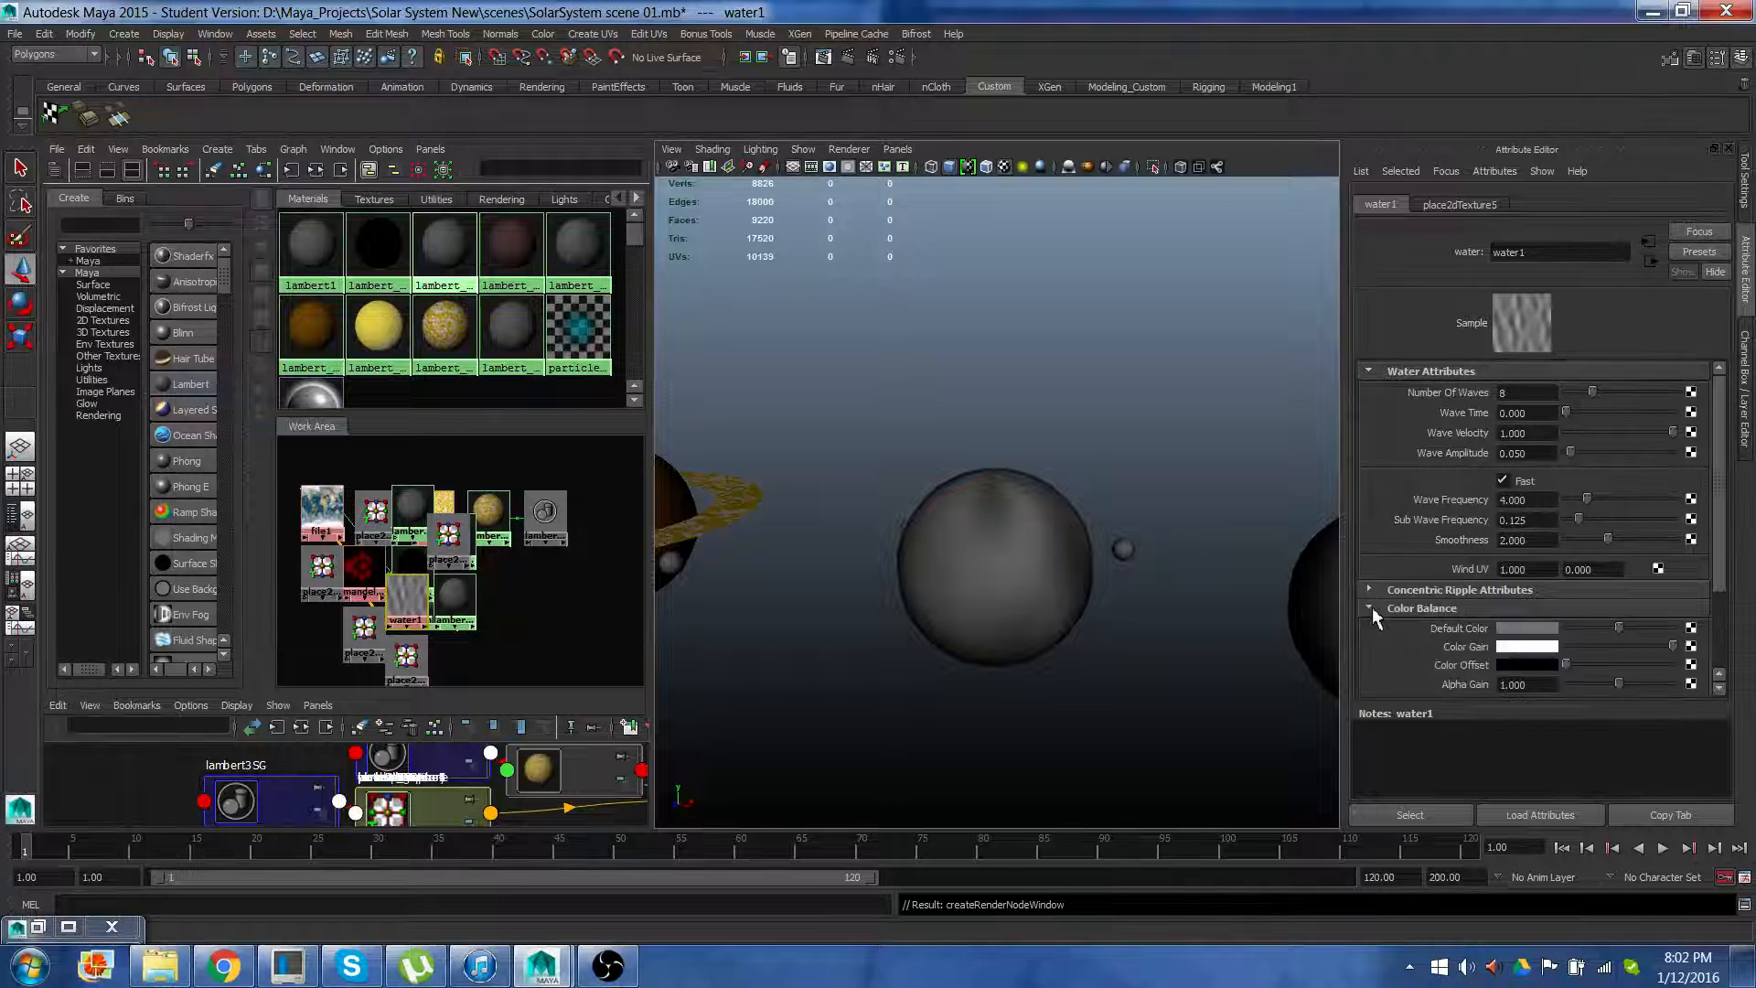
pyautogui.click(1555, 630)
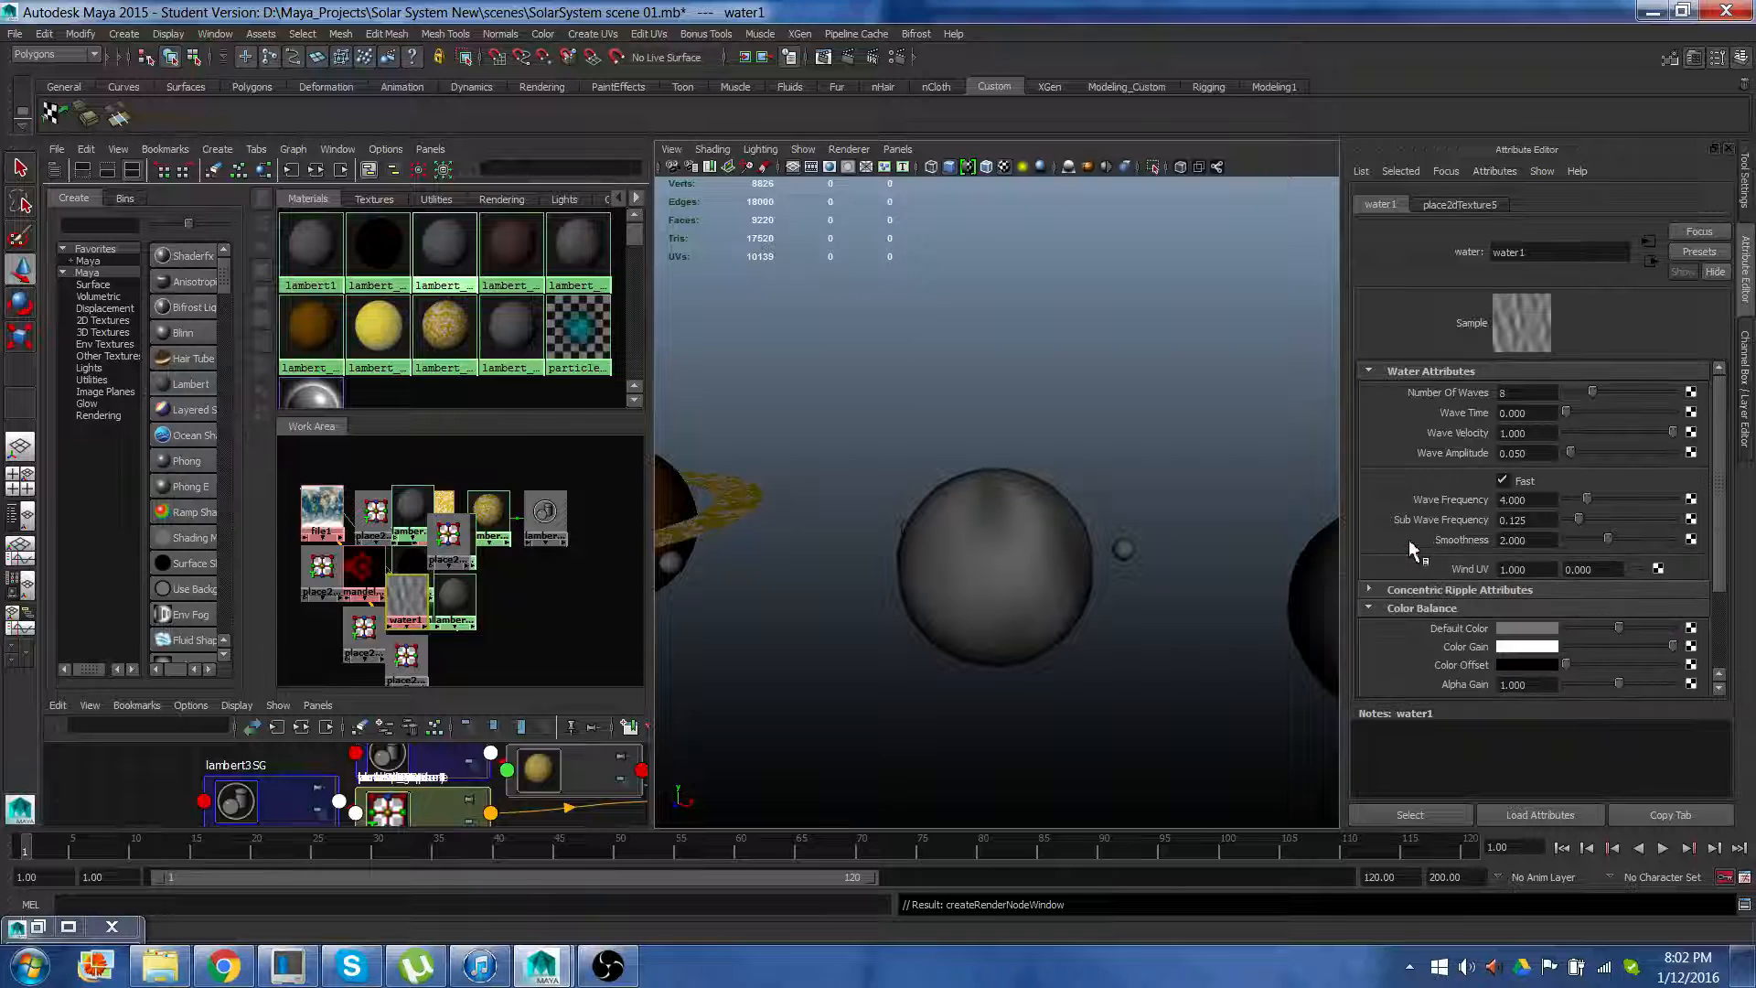
pyautogui.click(1515, 648)
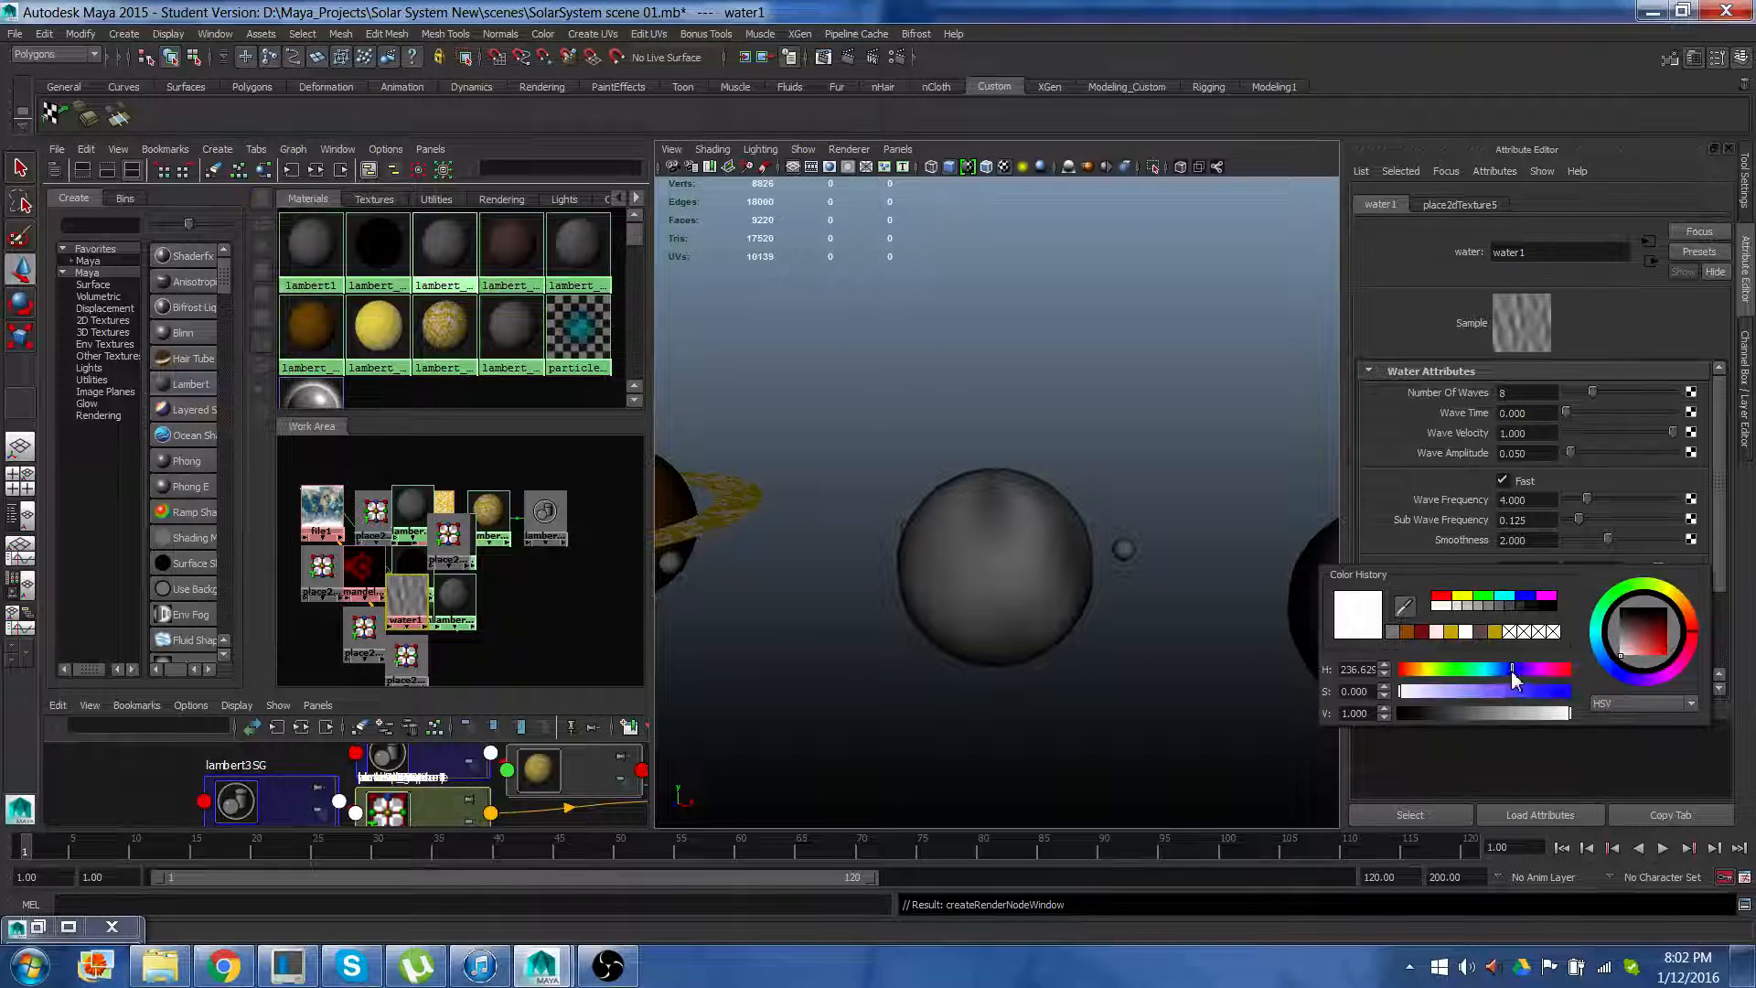
pyautogui.click(1616, 669)
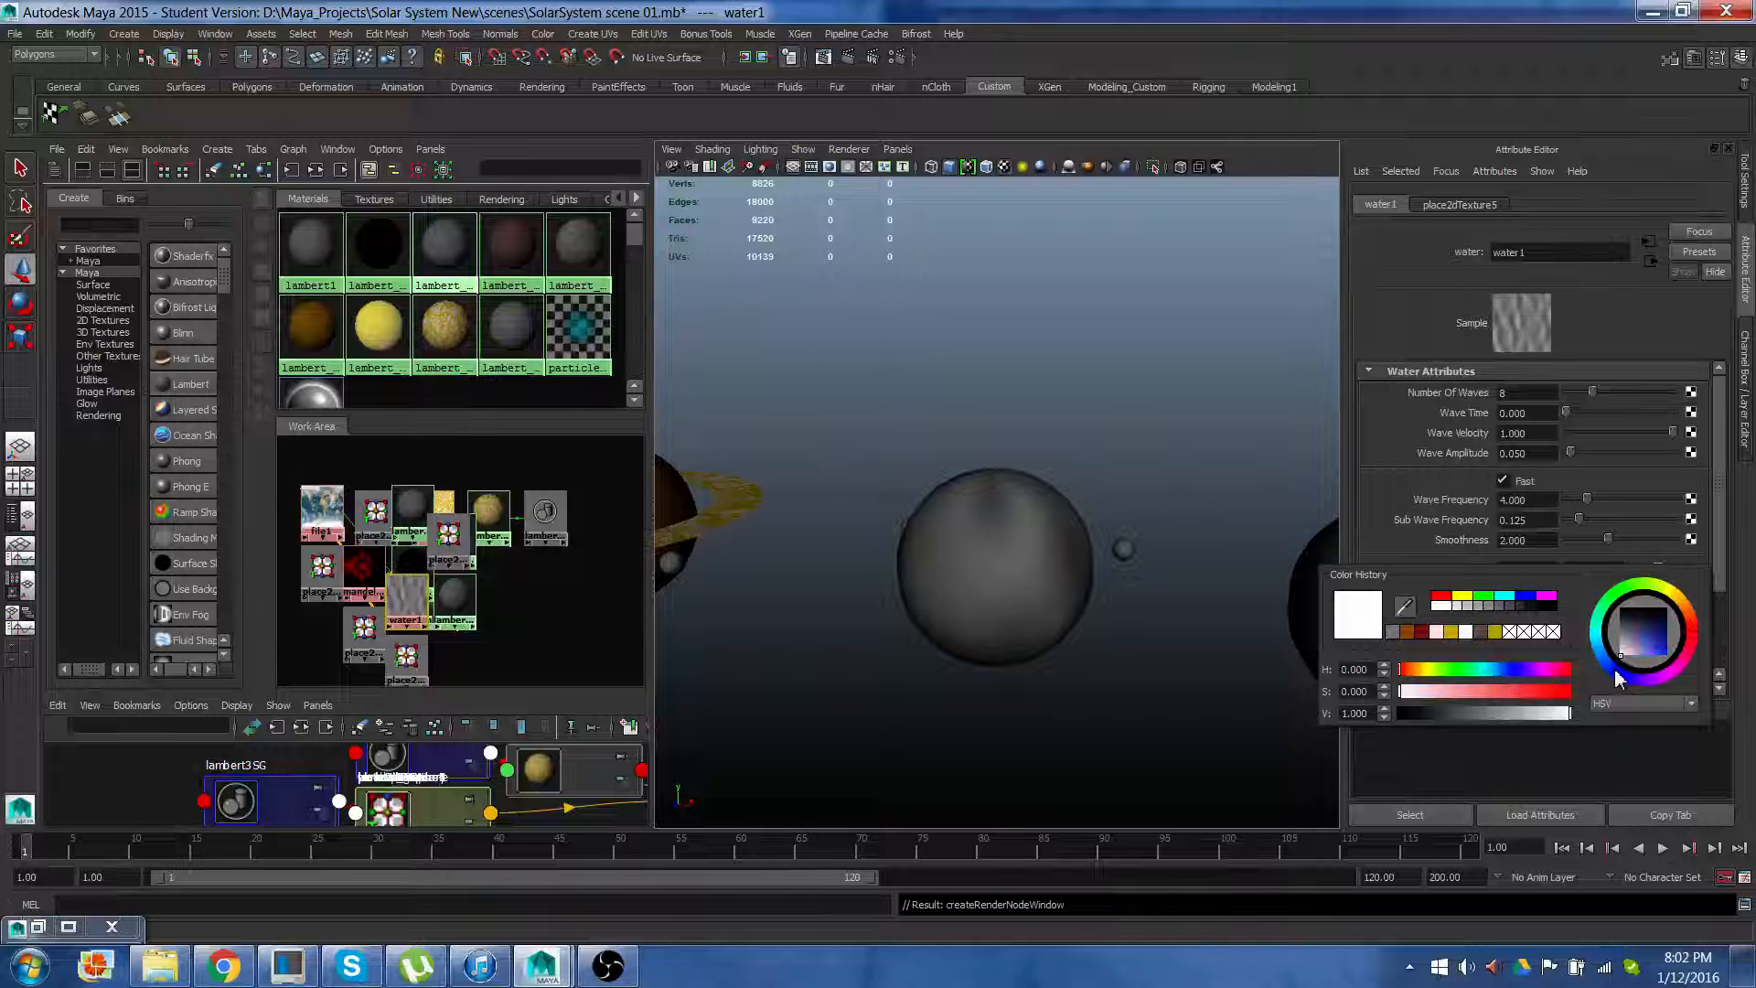
pyautogui.click(1667, 633)
pyautogui.moveTo(1666, 633); pyautogui.dragTo(1656, 650)
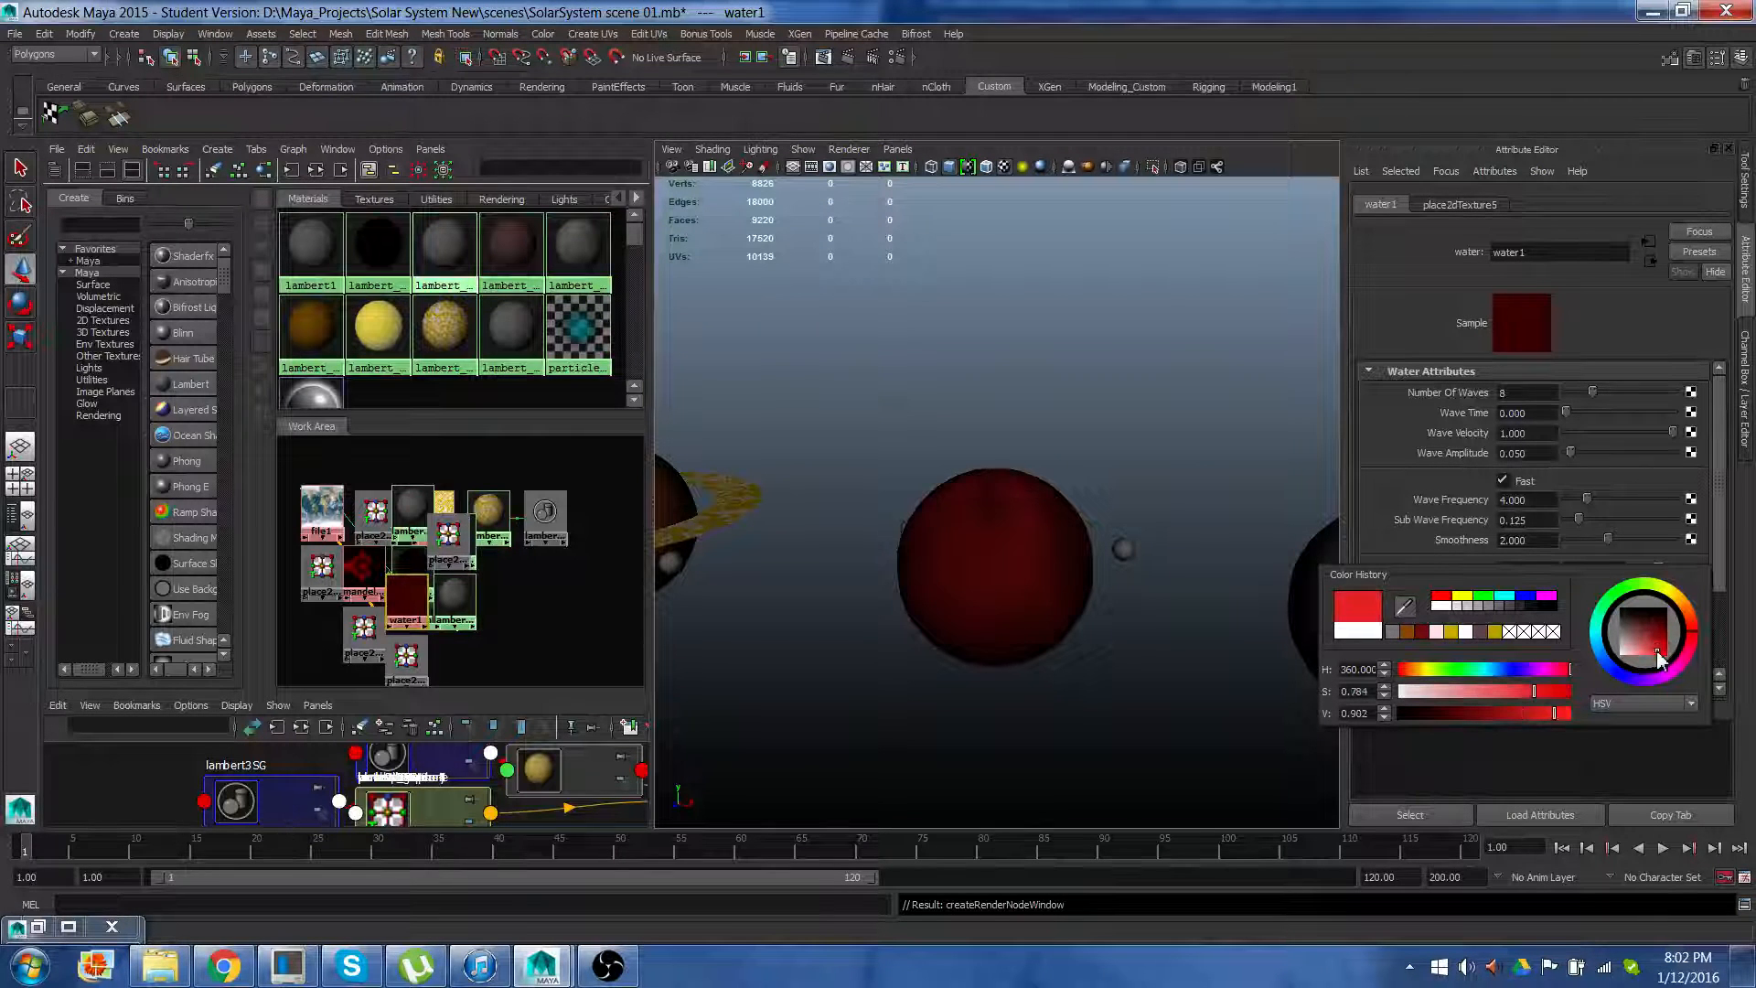
pyautogui.click(1618, 678)
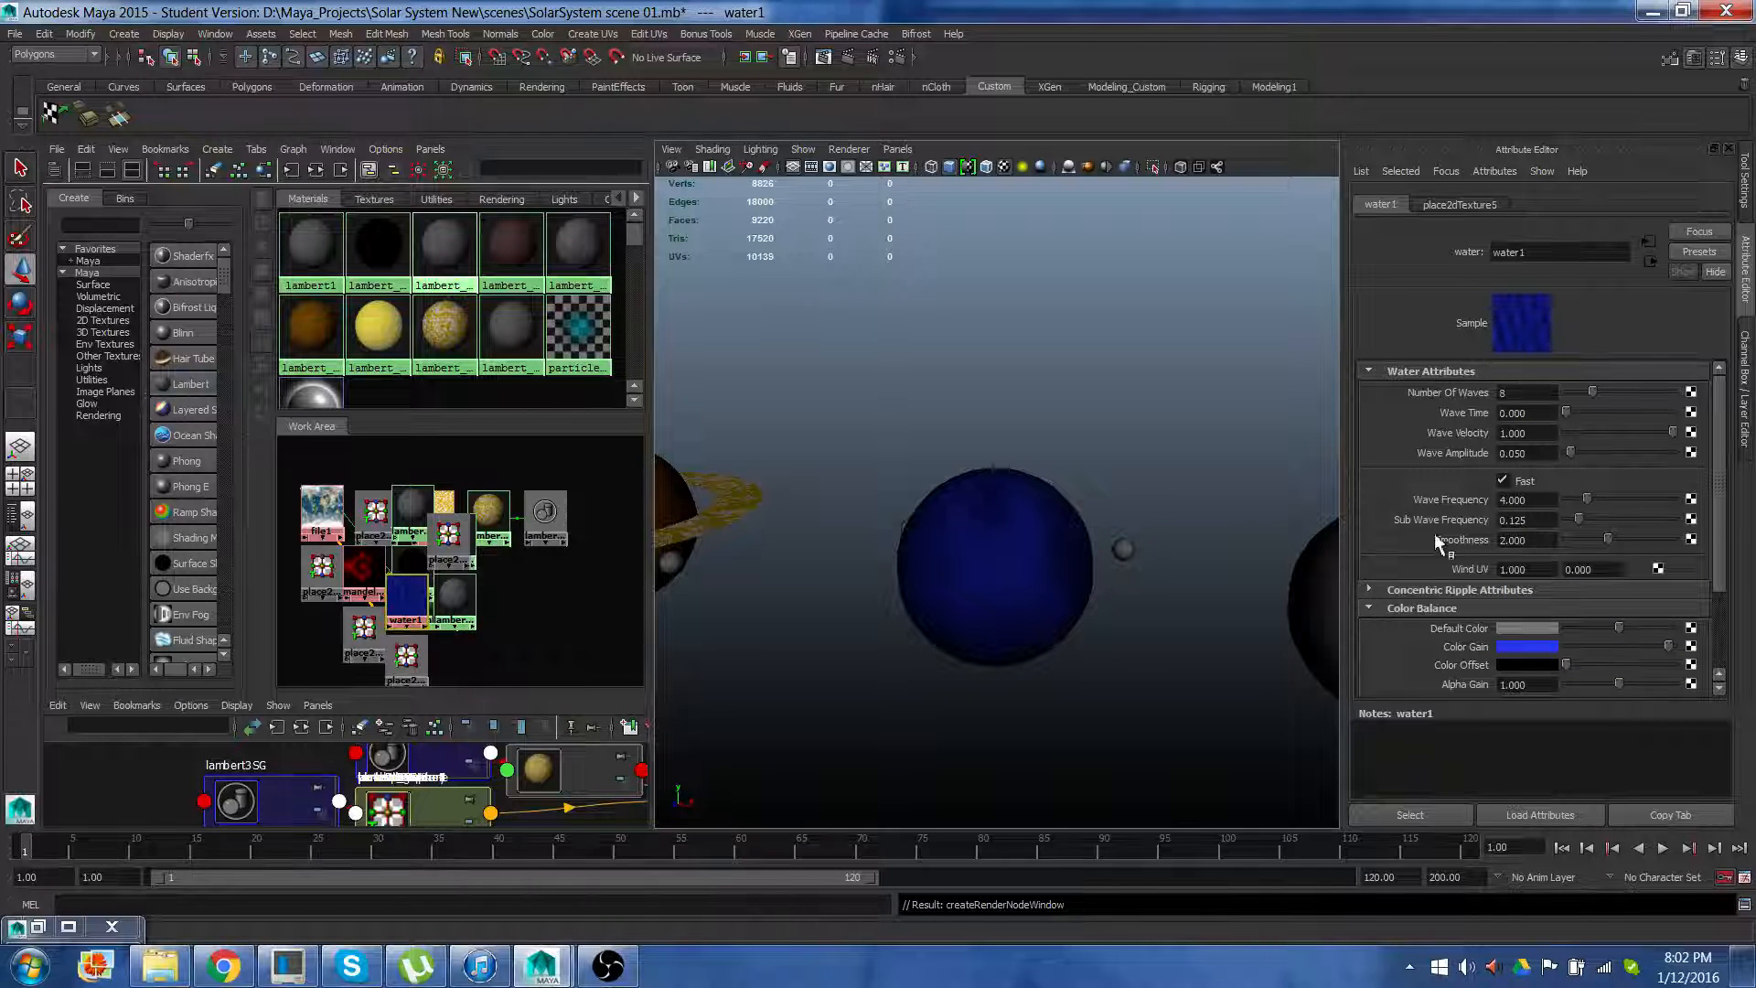
# Set the water texture's Default Color to a dark teal with saturation 0.922 and value 0.392
pyautogui.click(1524, 629)
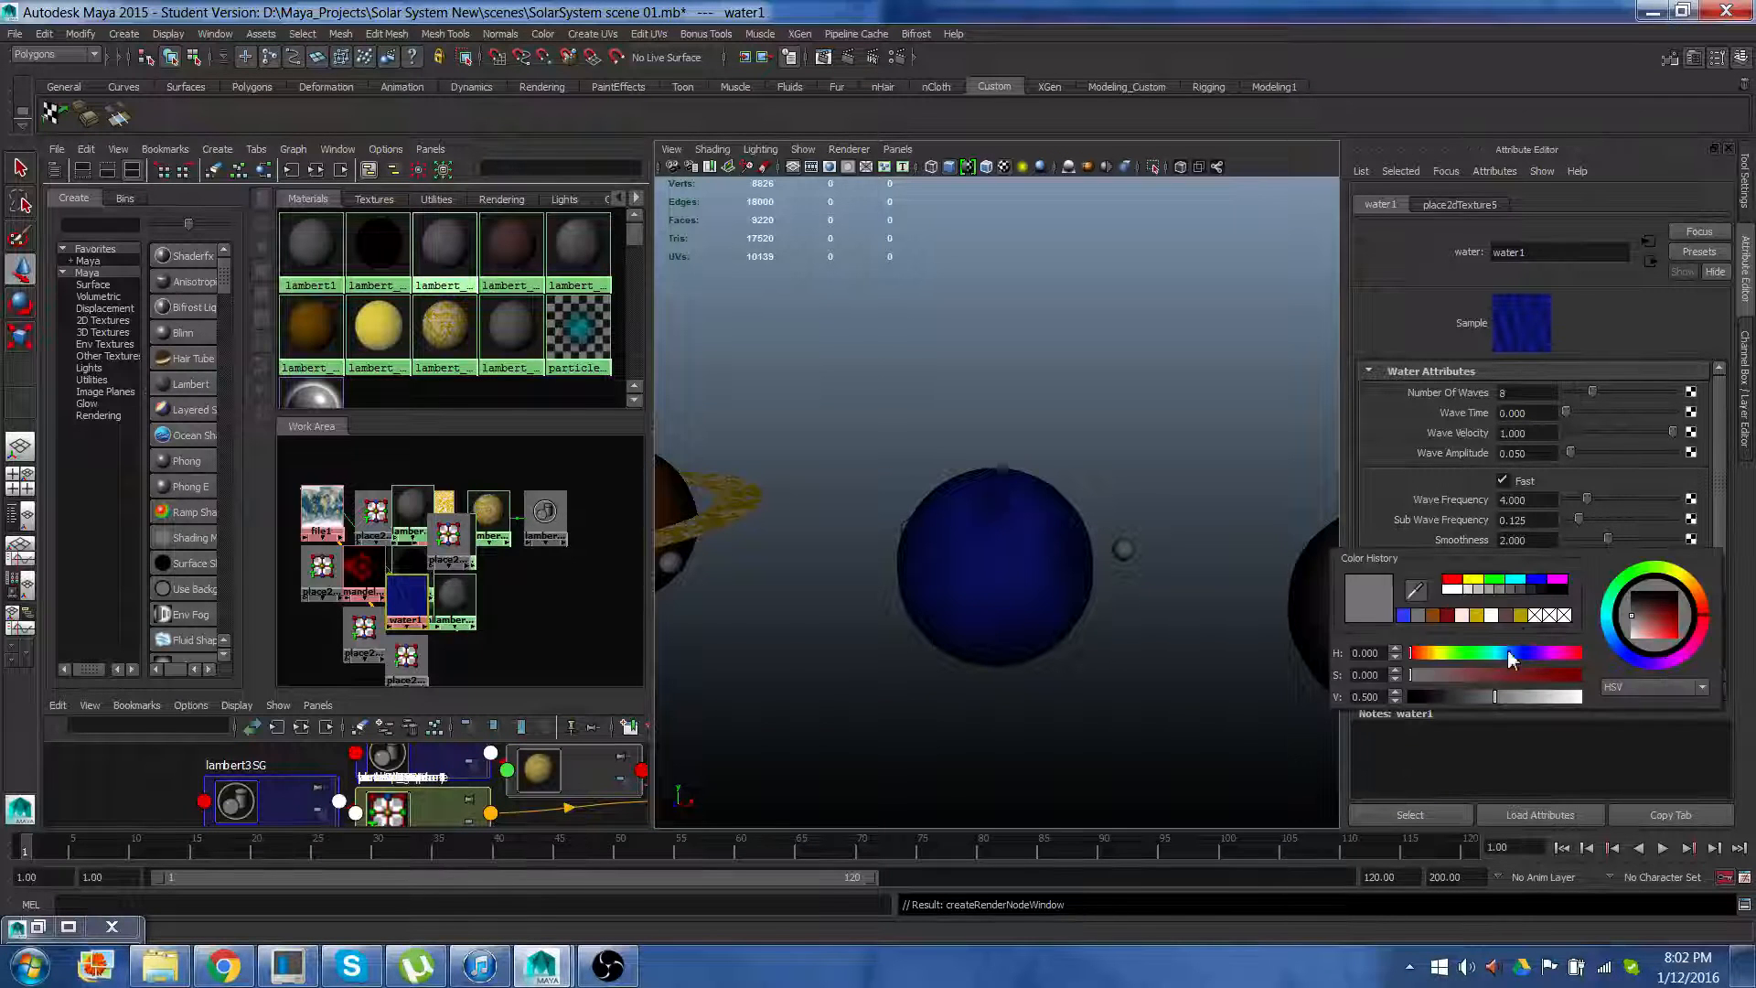
pyautogui.moveTo(1510, 660); pyautogui.dragTo(1492, 659)
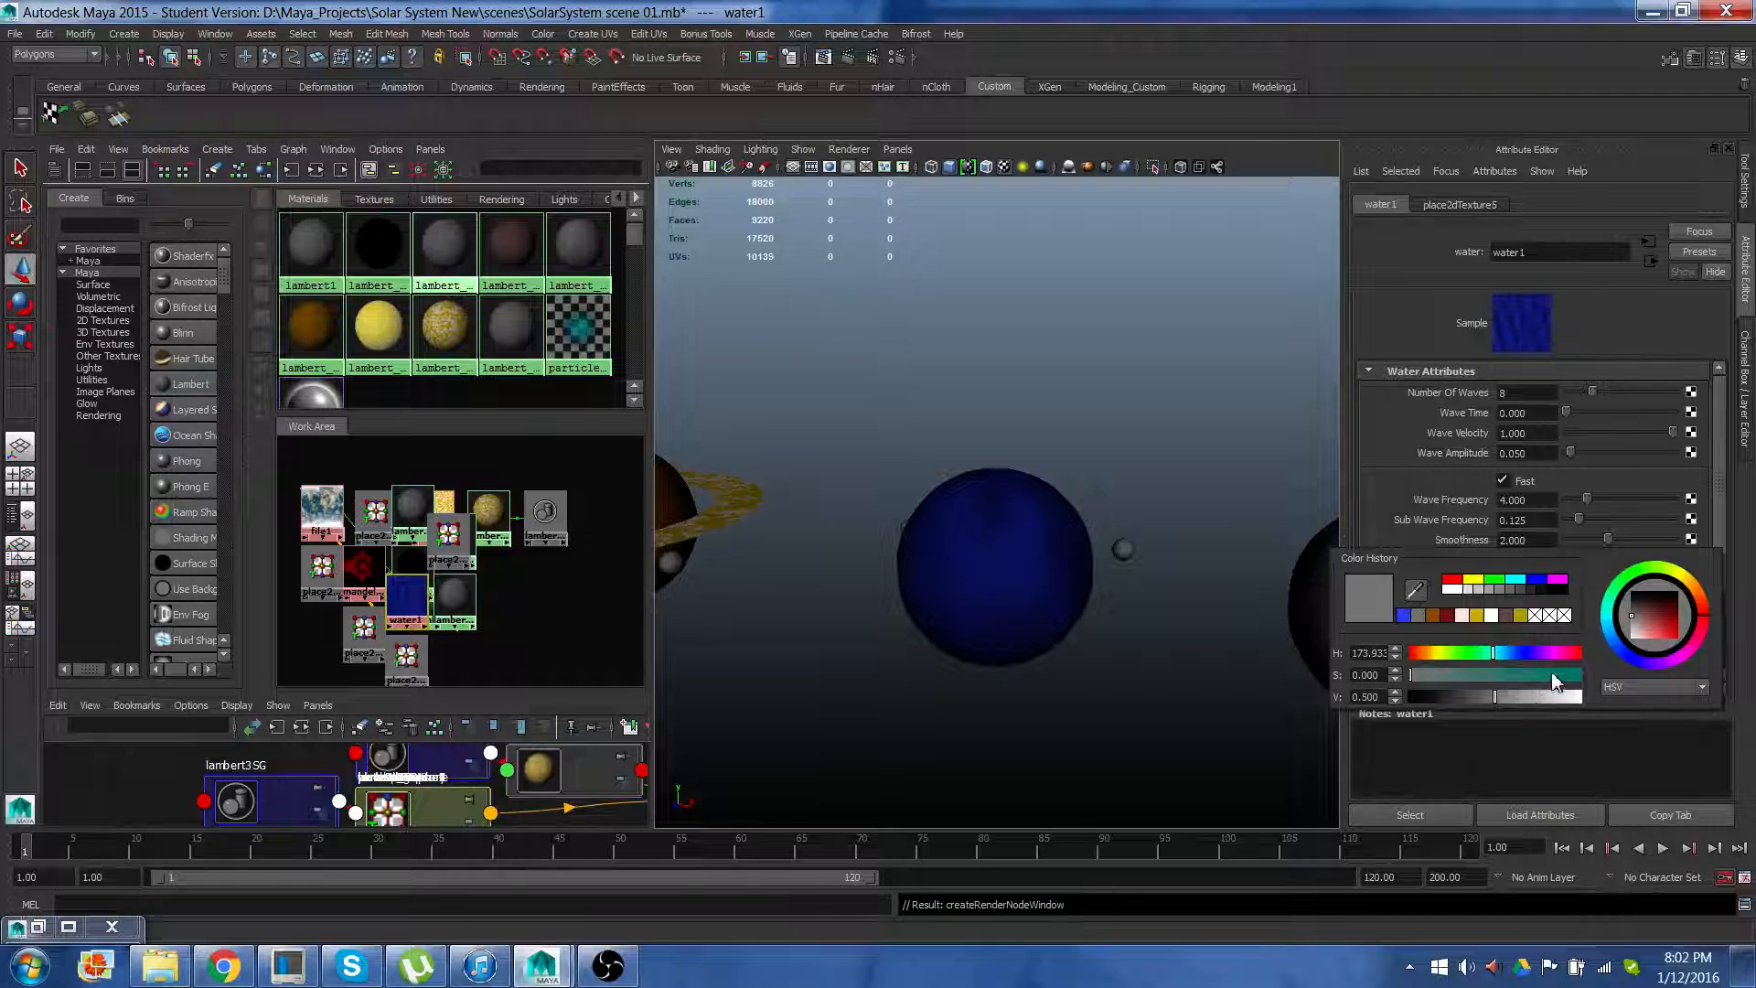
pyautogui.click(1553, 675)
pyautogui.click(1674, 609)
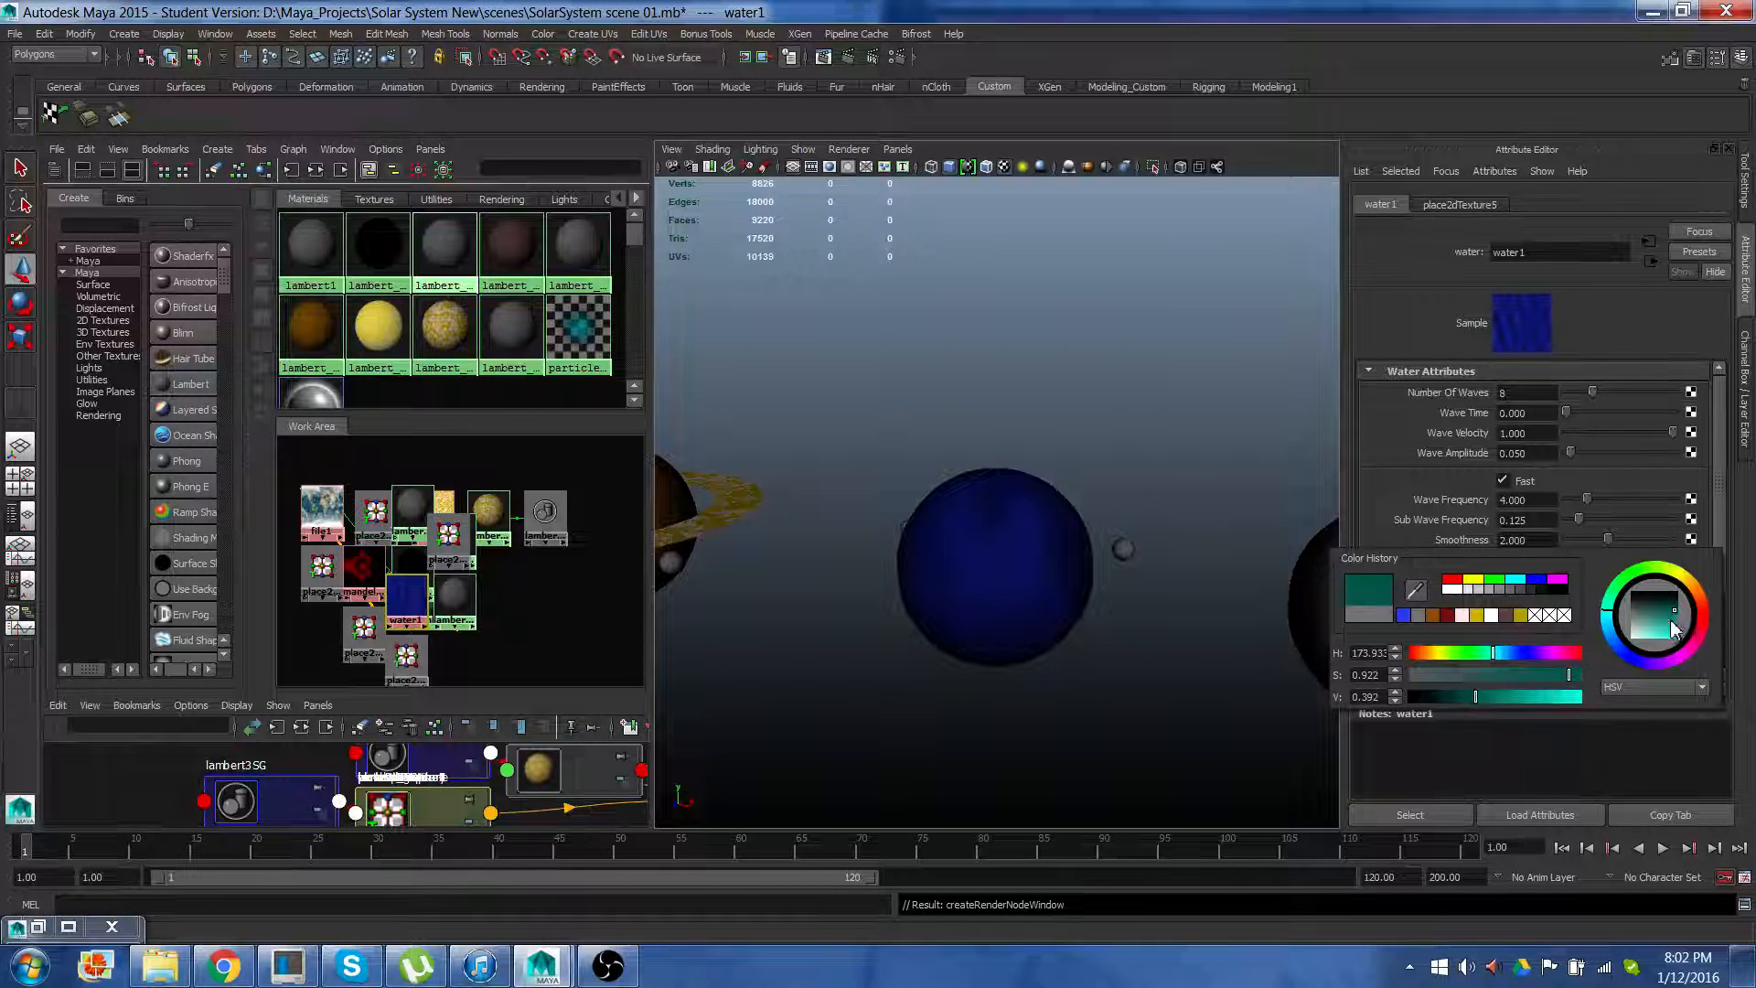
pyautogui.click(1116, 281)
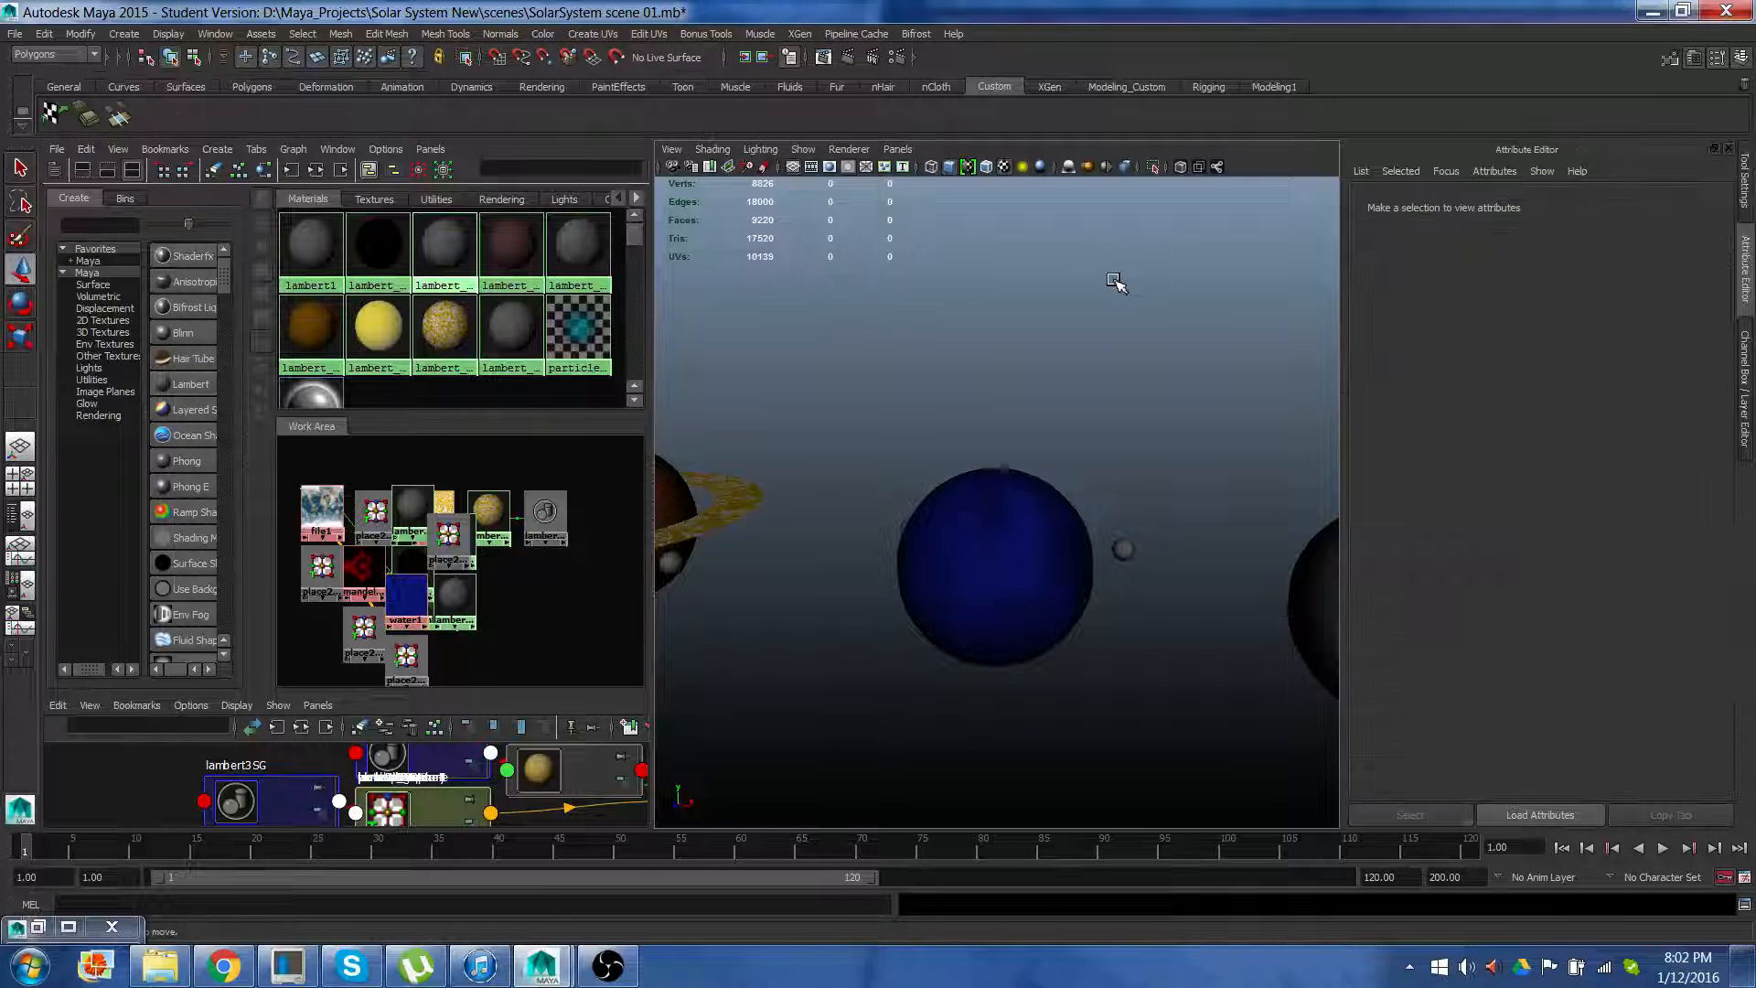
pyautogui.scroll(-3, 1175, 553)
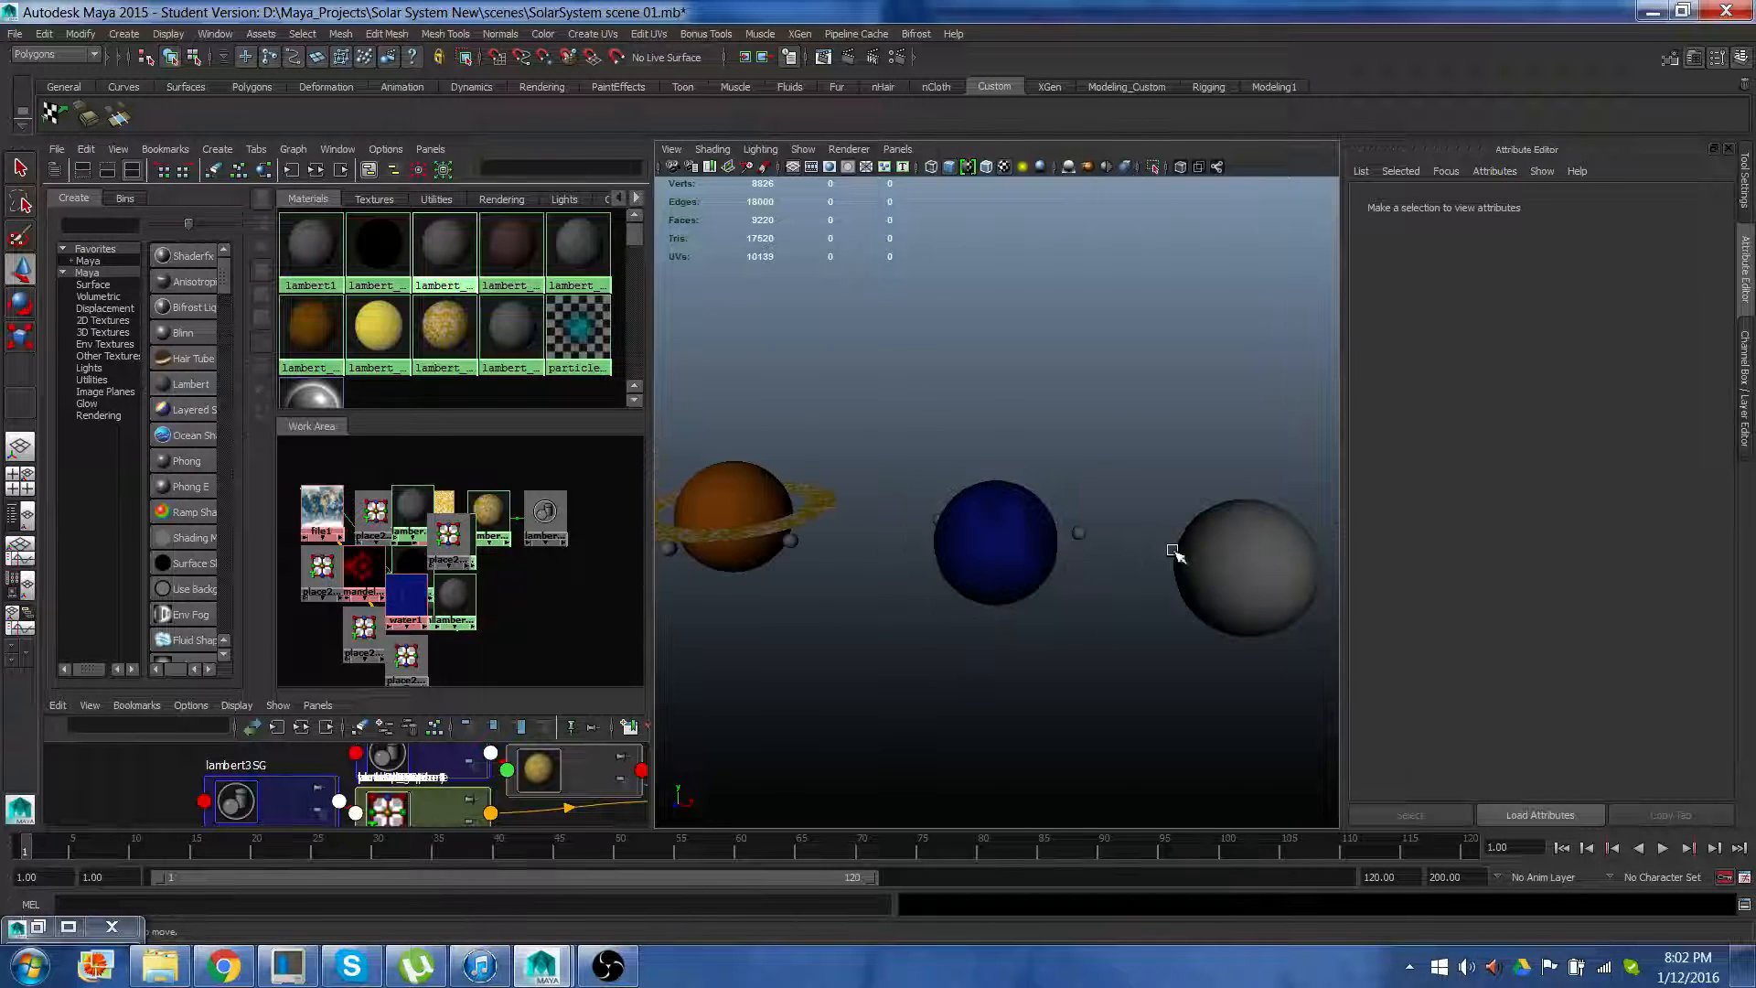
# Lighten the Color Gain of the water1 texture on the Uranus planet to a pale, less saturated blue
pyautogui.click(1249, 562)
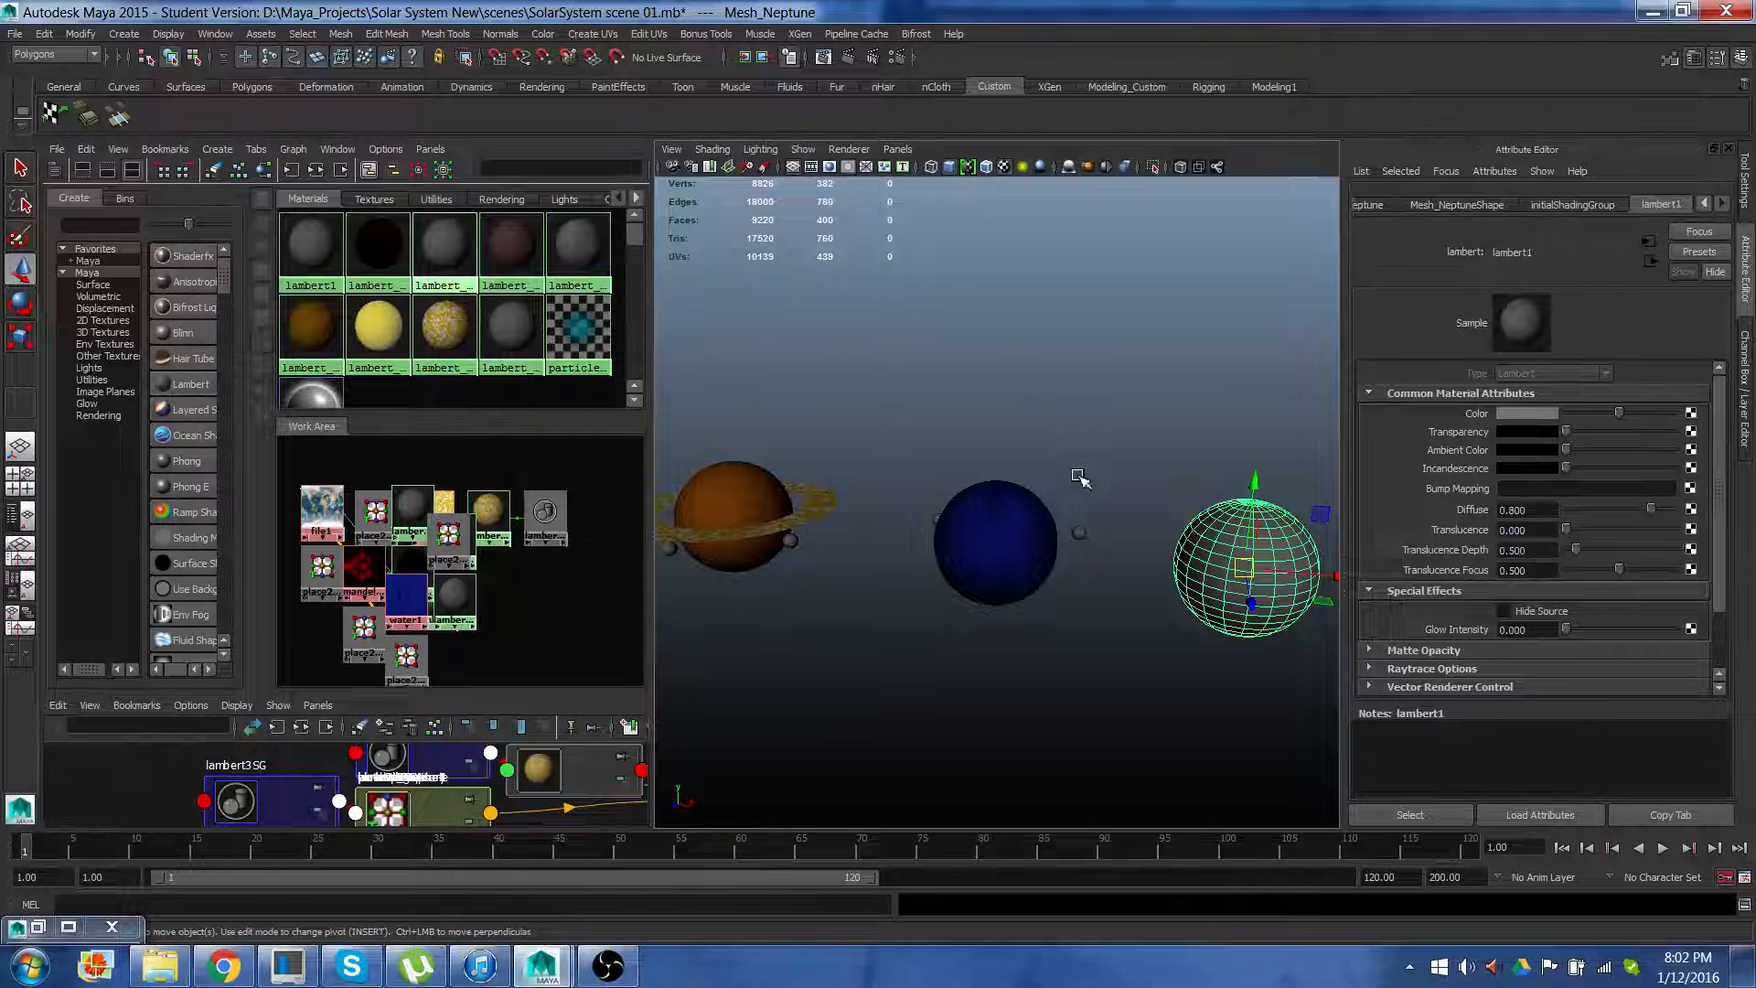
pyautogui.click(1004, 541)
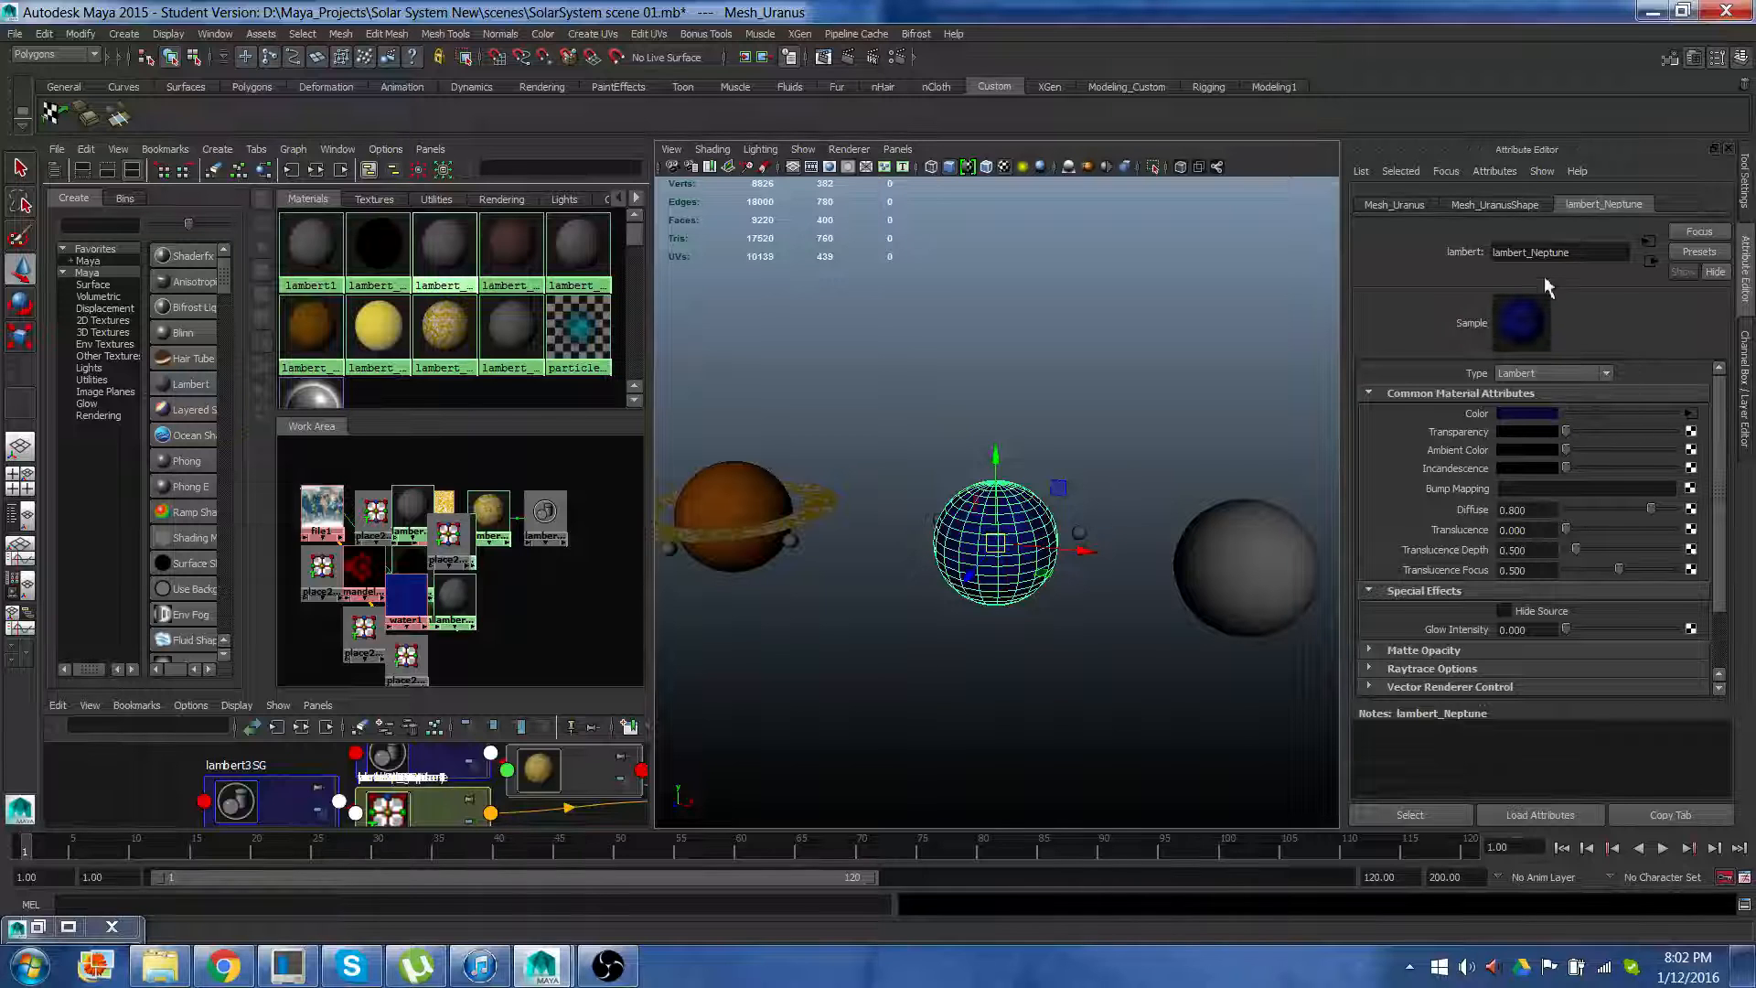
pyautogui.click(416, 604)
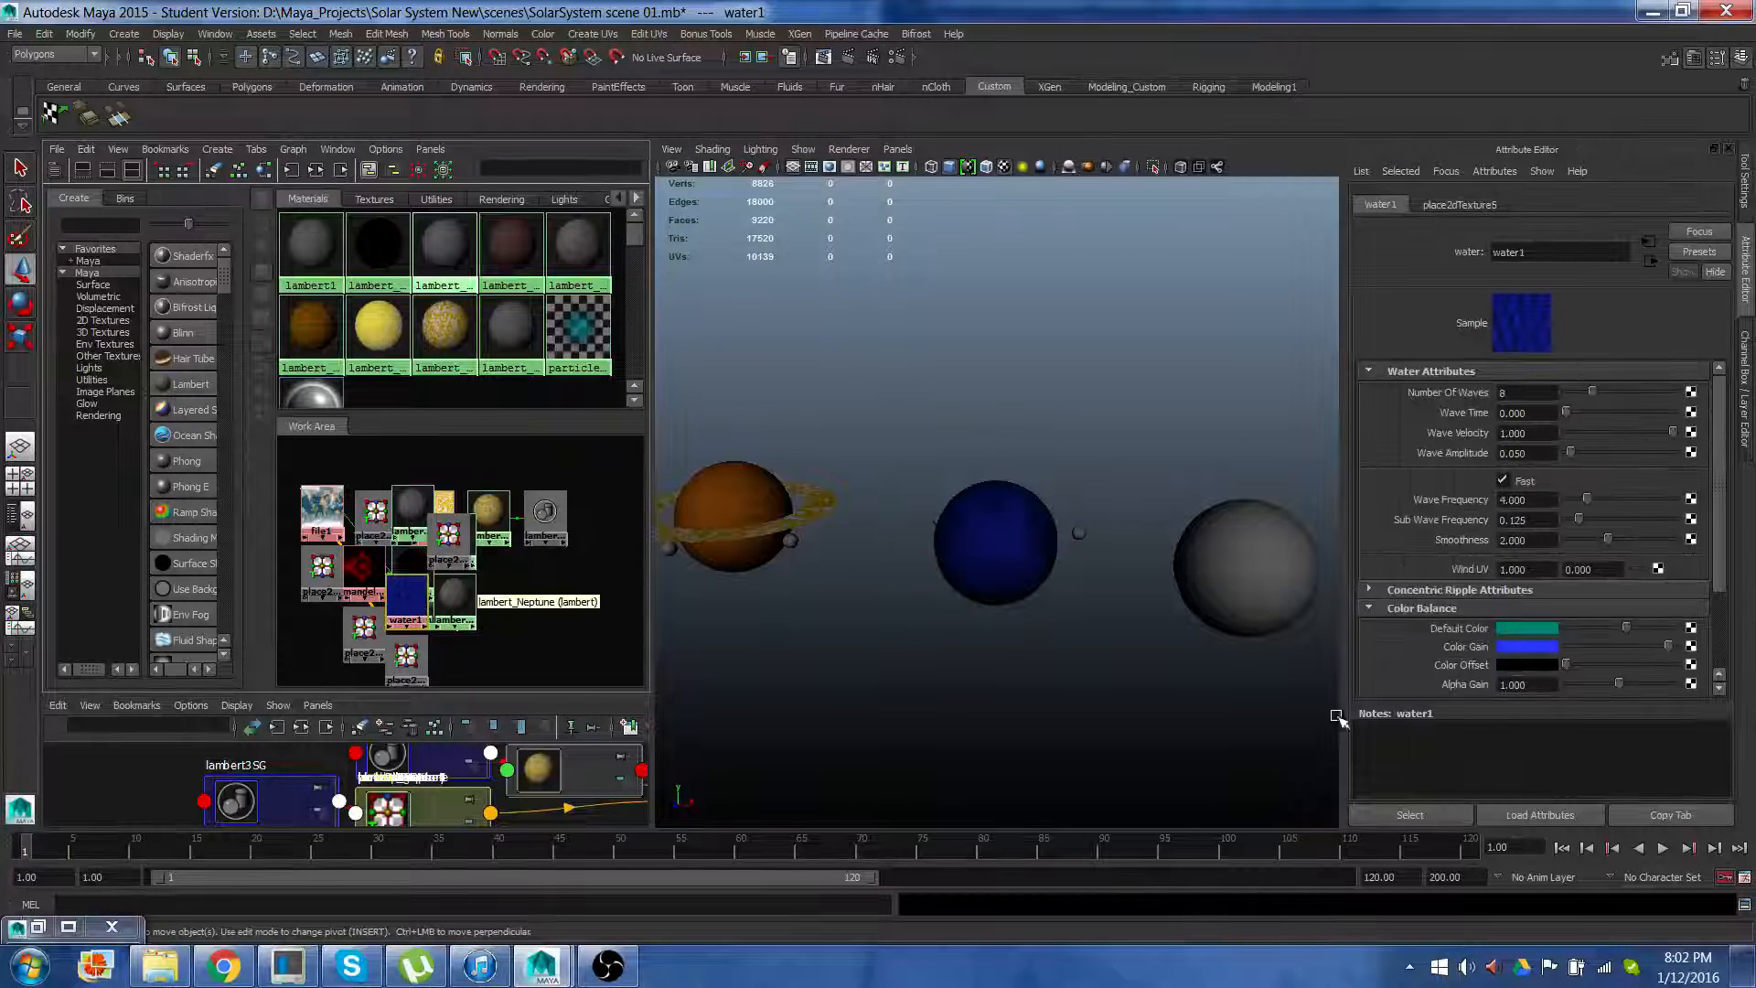
pyautogui.click(1546, 653)
pyautogui.moveTo(1692, 649); pyautogui.dragTo(1665, 658)
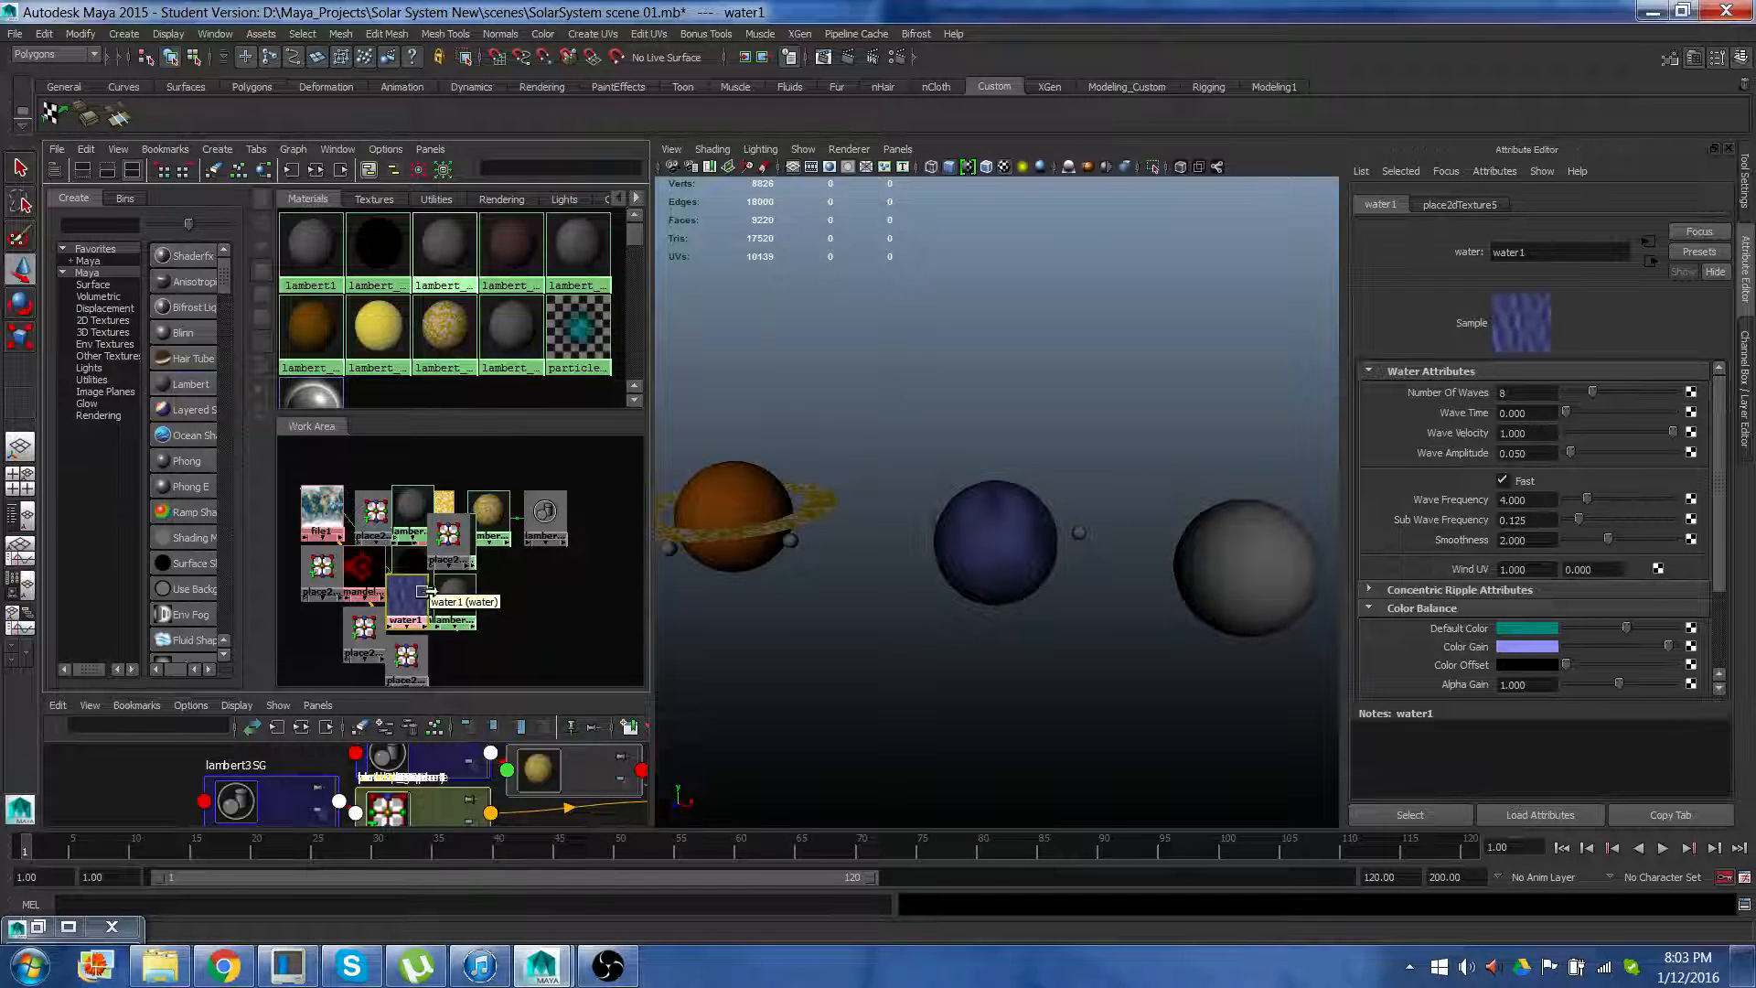
# Separate the overlapping water texture nodes in the work area, and graph the input and output connections of water1
pyautogui.moveTo(416, 604); pyautogui.dragTo(544, 632)
pyautogui.click(457, 553)
pyautogui.moveTo(457, 554); pyautogui.dragTo(587, 621)
pyautogui.moveTo(462, 607); pyautogui.dragTo(465, 631)
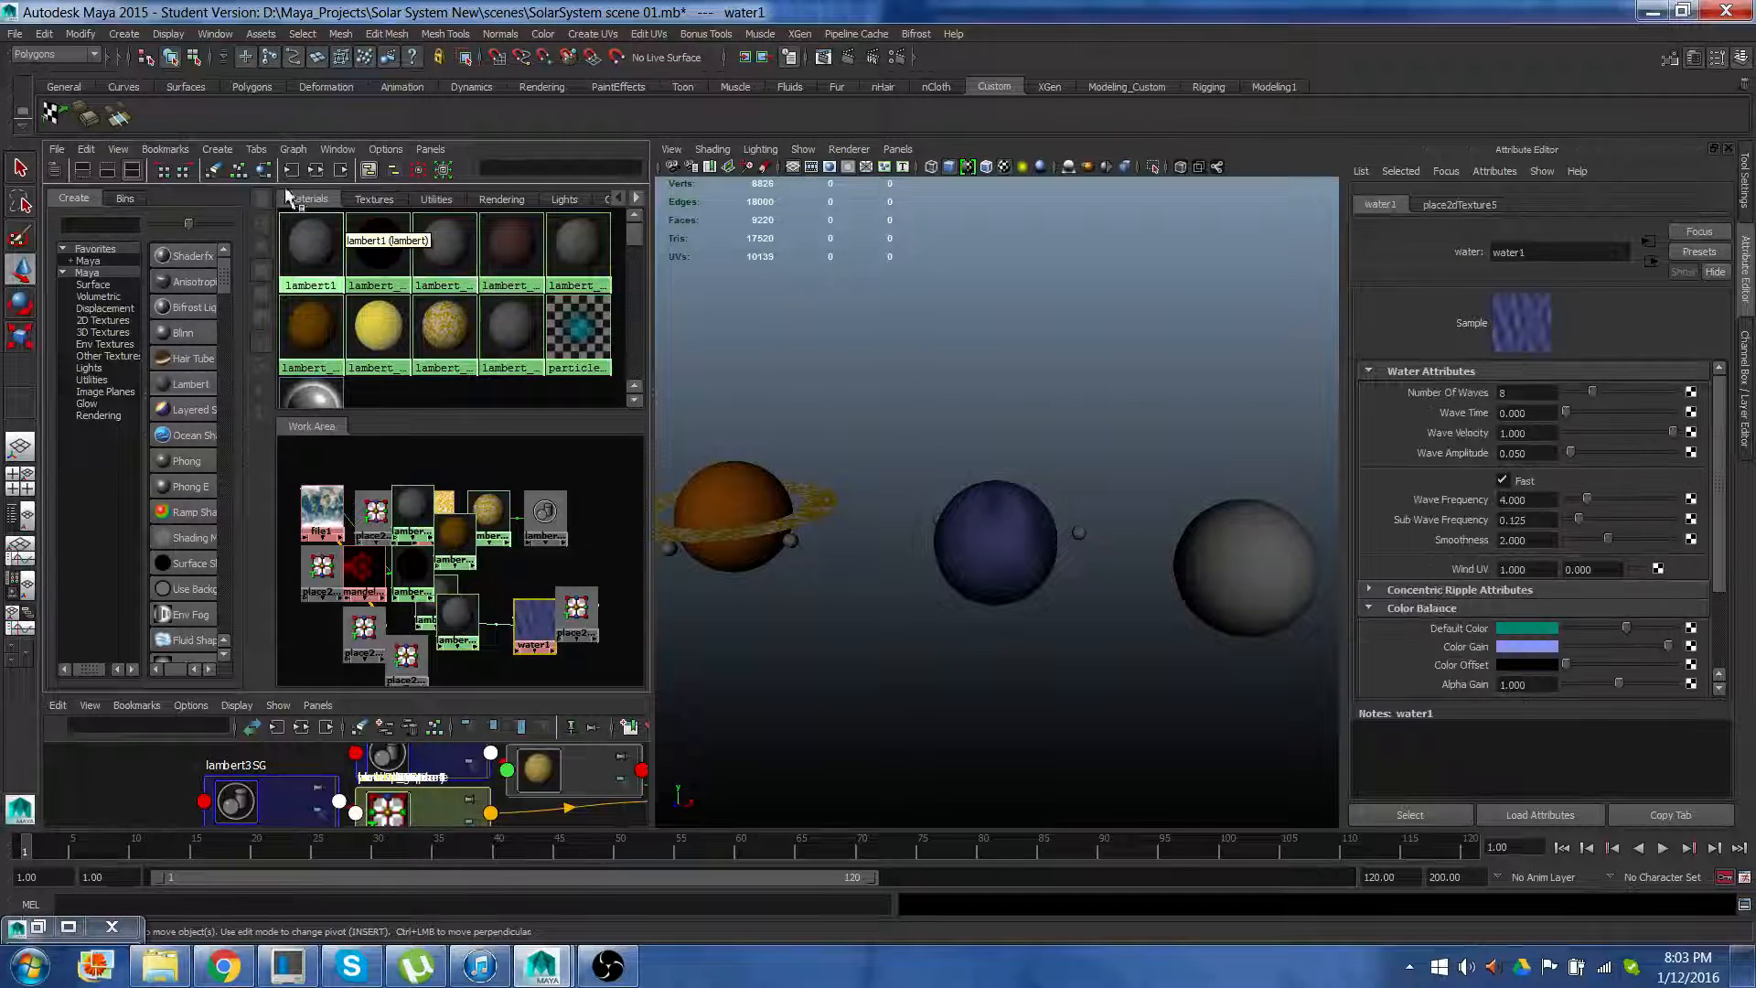
pyautogui.click(316, 169)
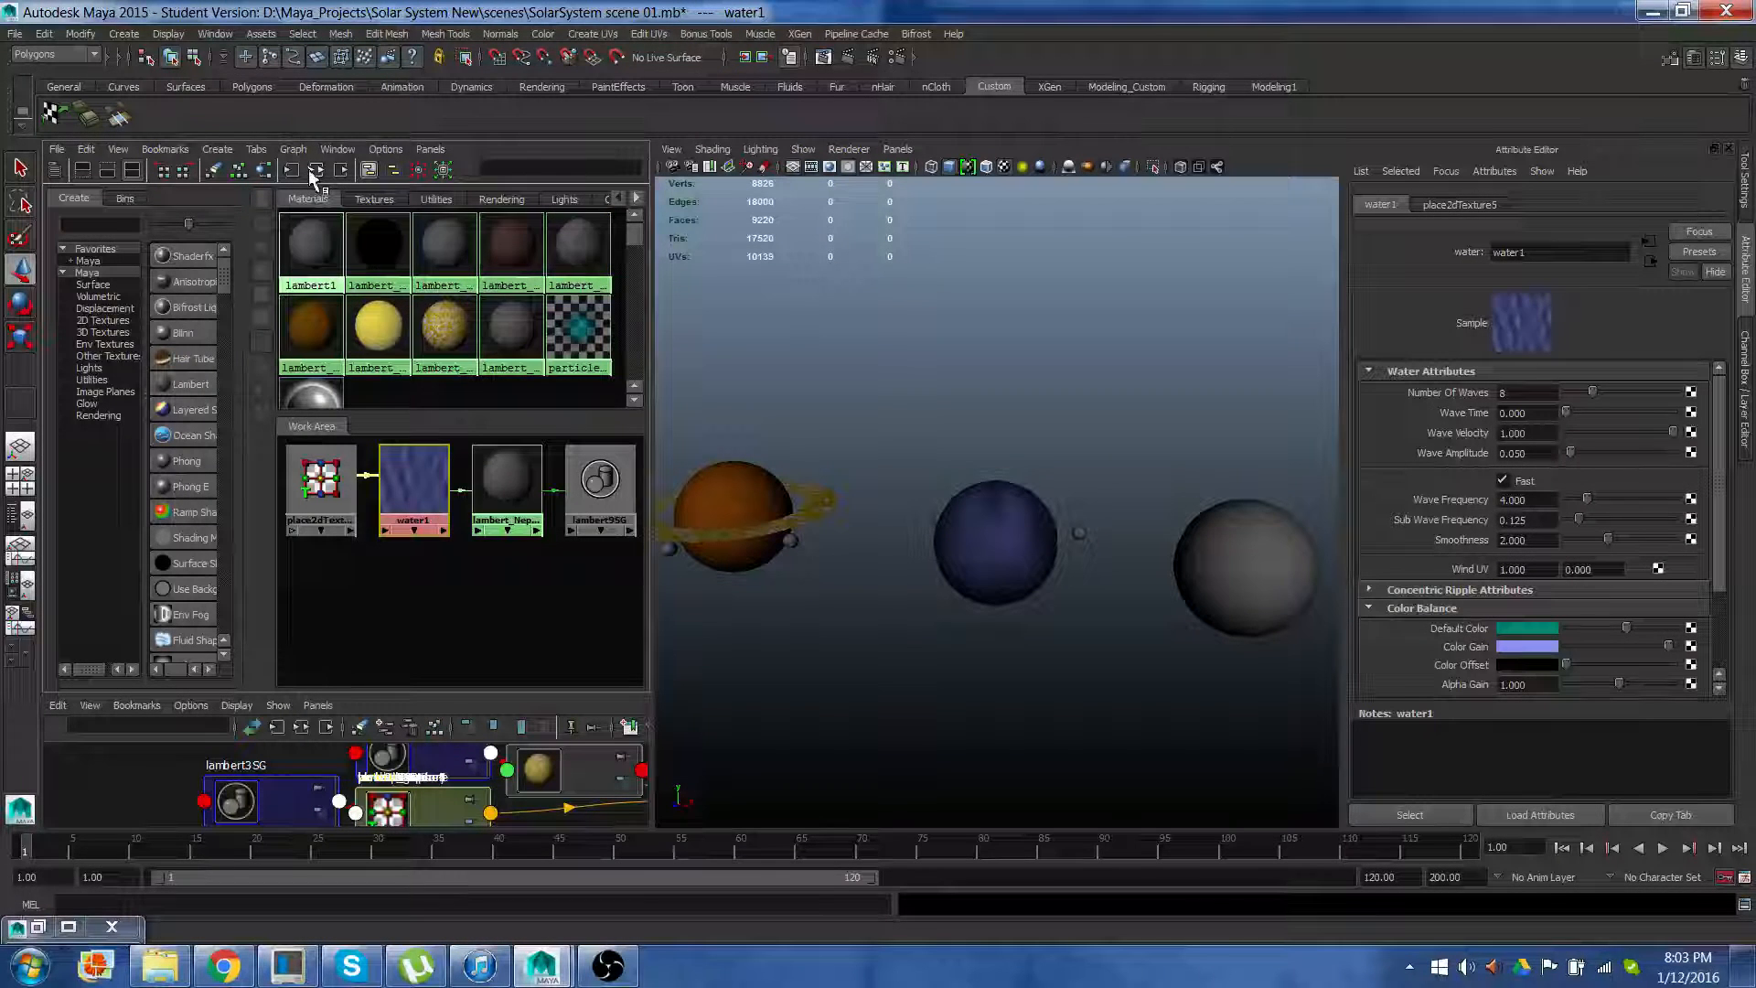
# Rename the water-textured lambert_Neptune material to lambert_Uranus
pyautogui.click(506, 485)
pyautogui.moveTo(1608, 256); pyautogui.dragTo(1531, 258)
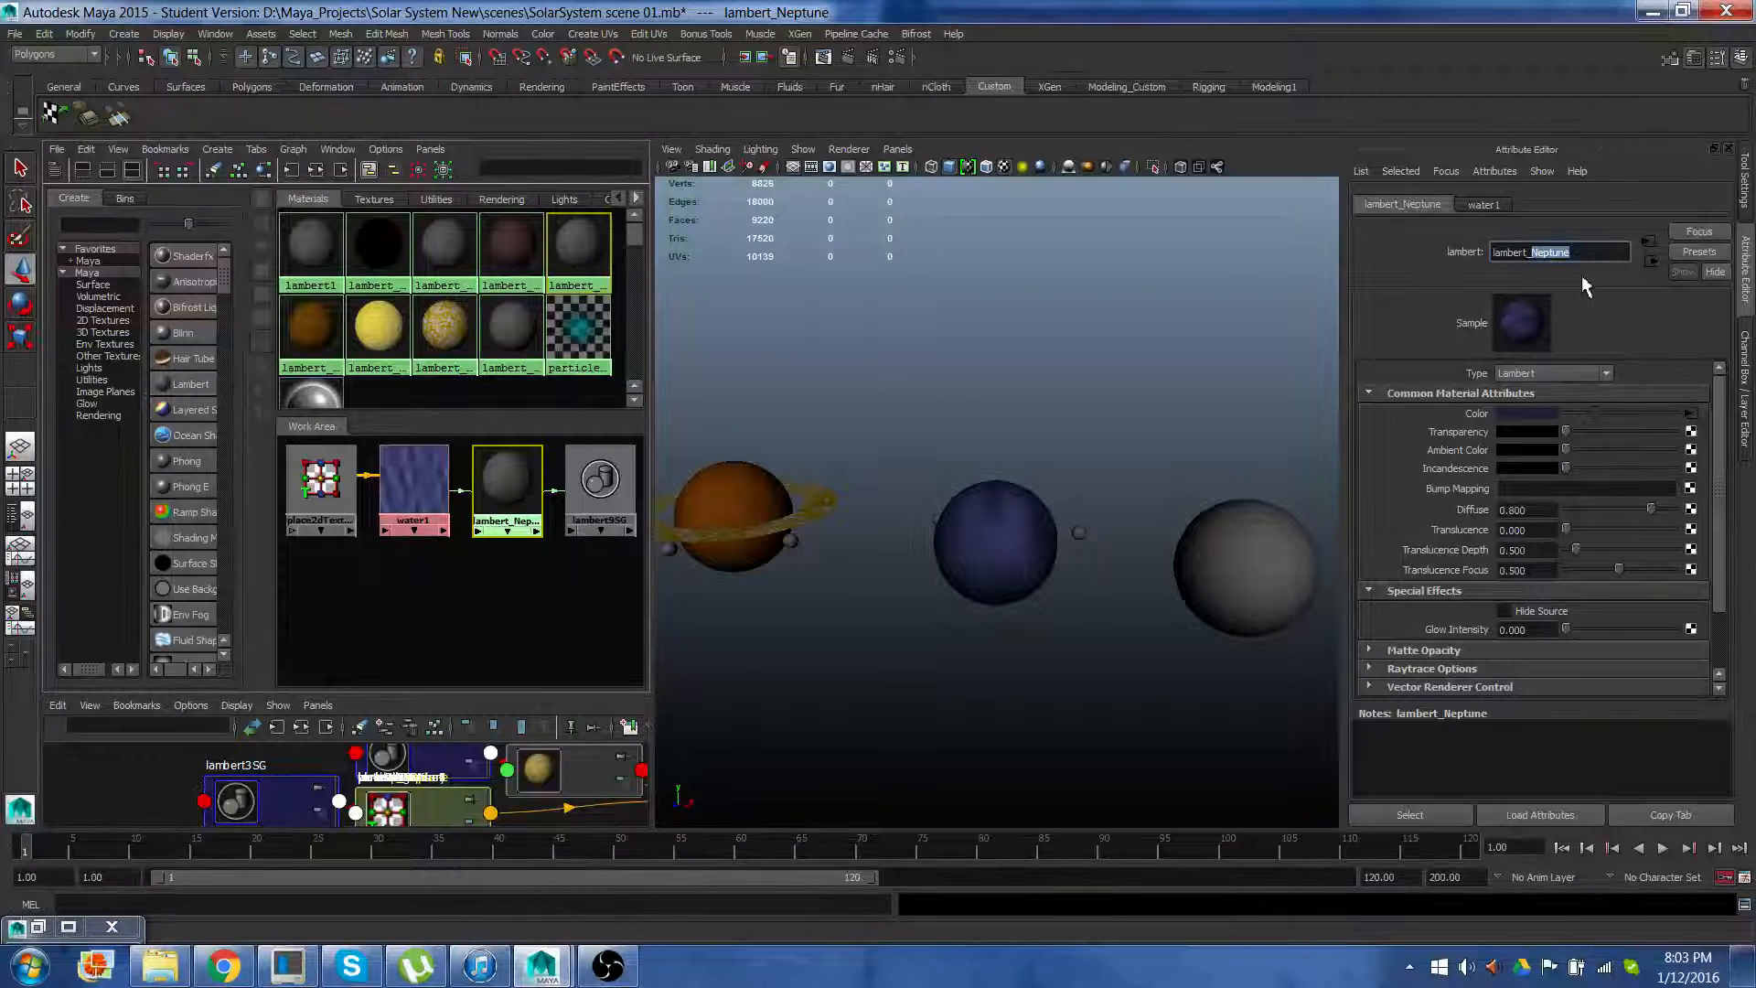
pyautogui.write('Ura')
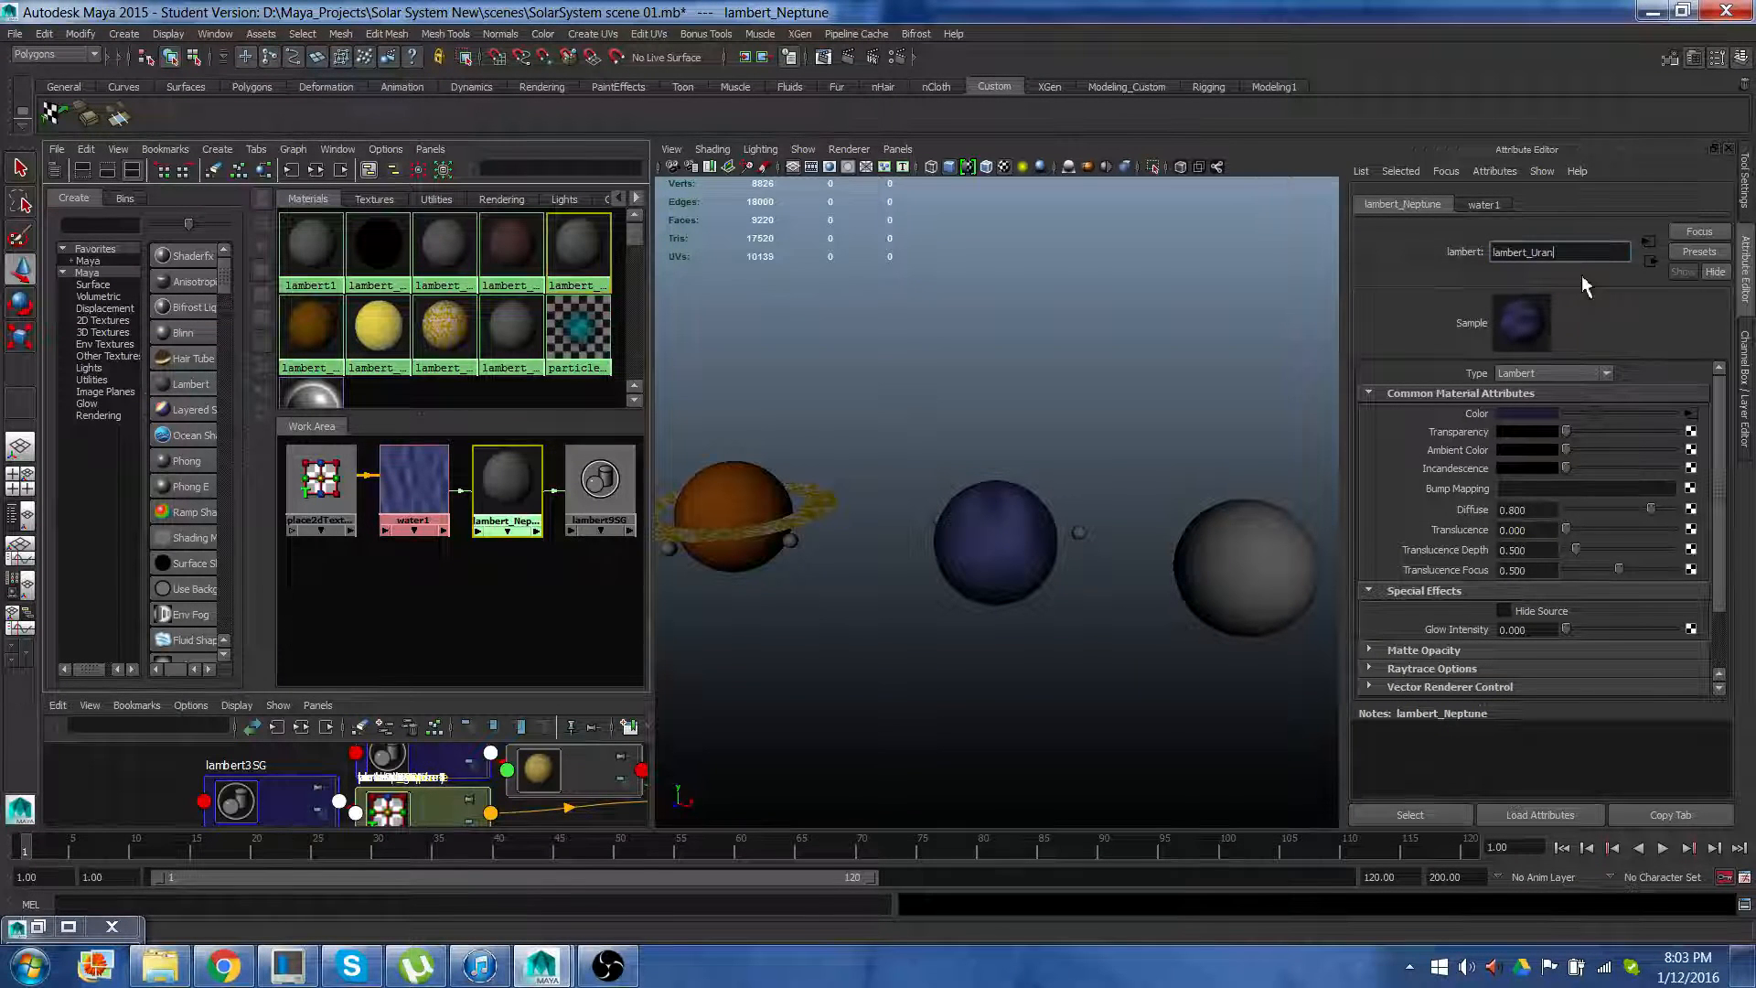
pyautogui.write('nus')
pyautogui.press('Return')
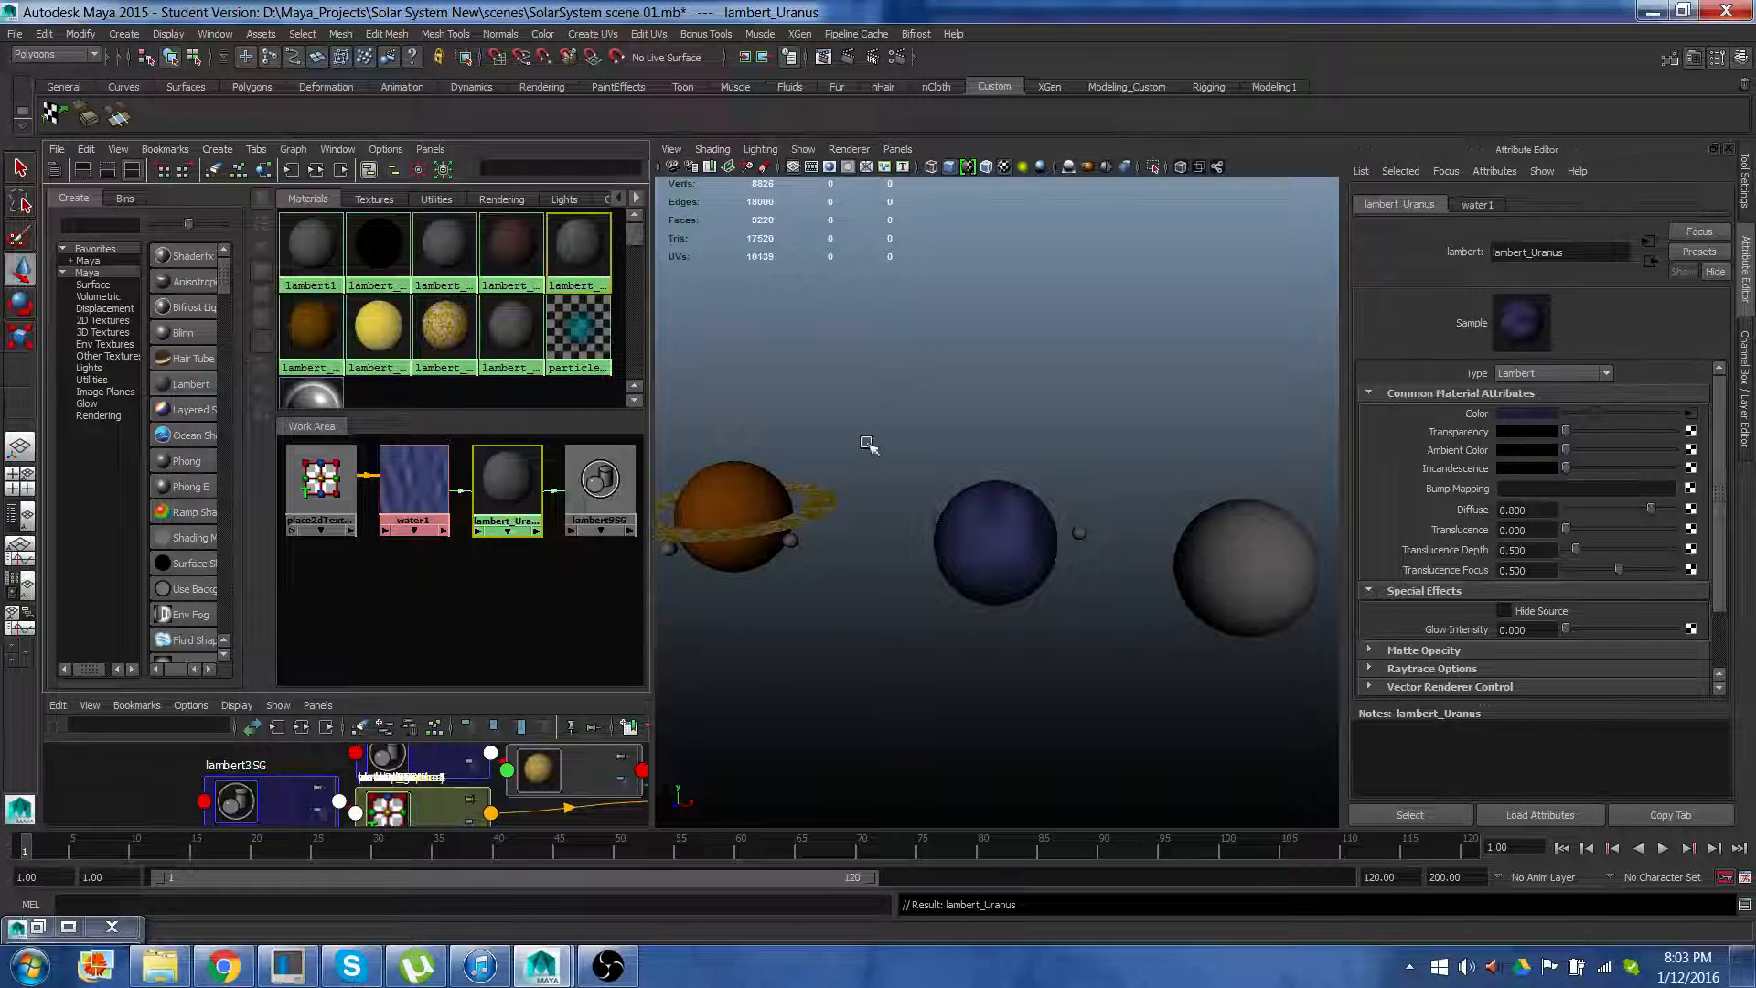
# Create a new Lambert material for the gray planet beyond Uranus and name it lambert_Neptune
pyautogui.click(1252, 578)
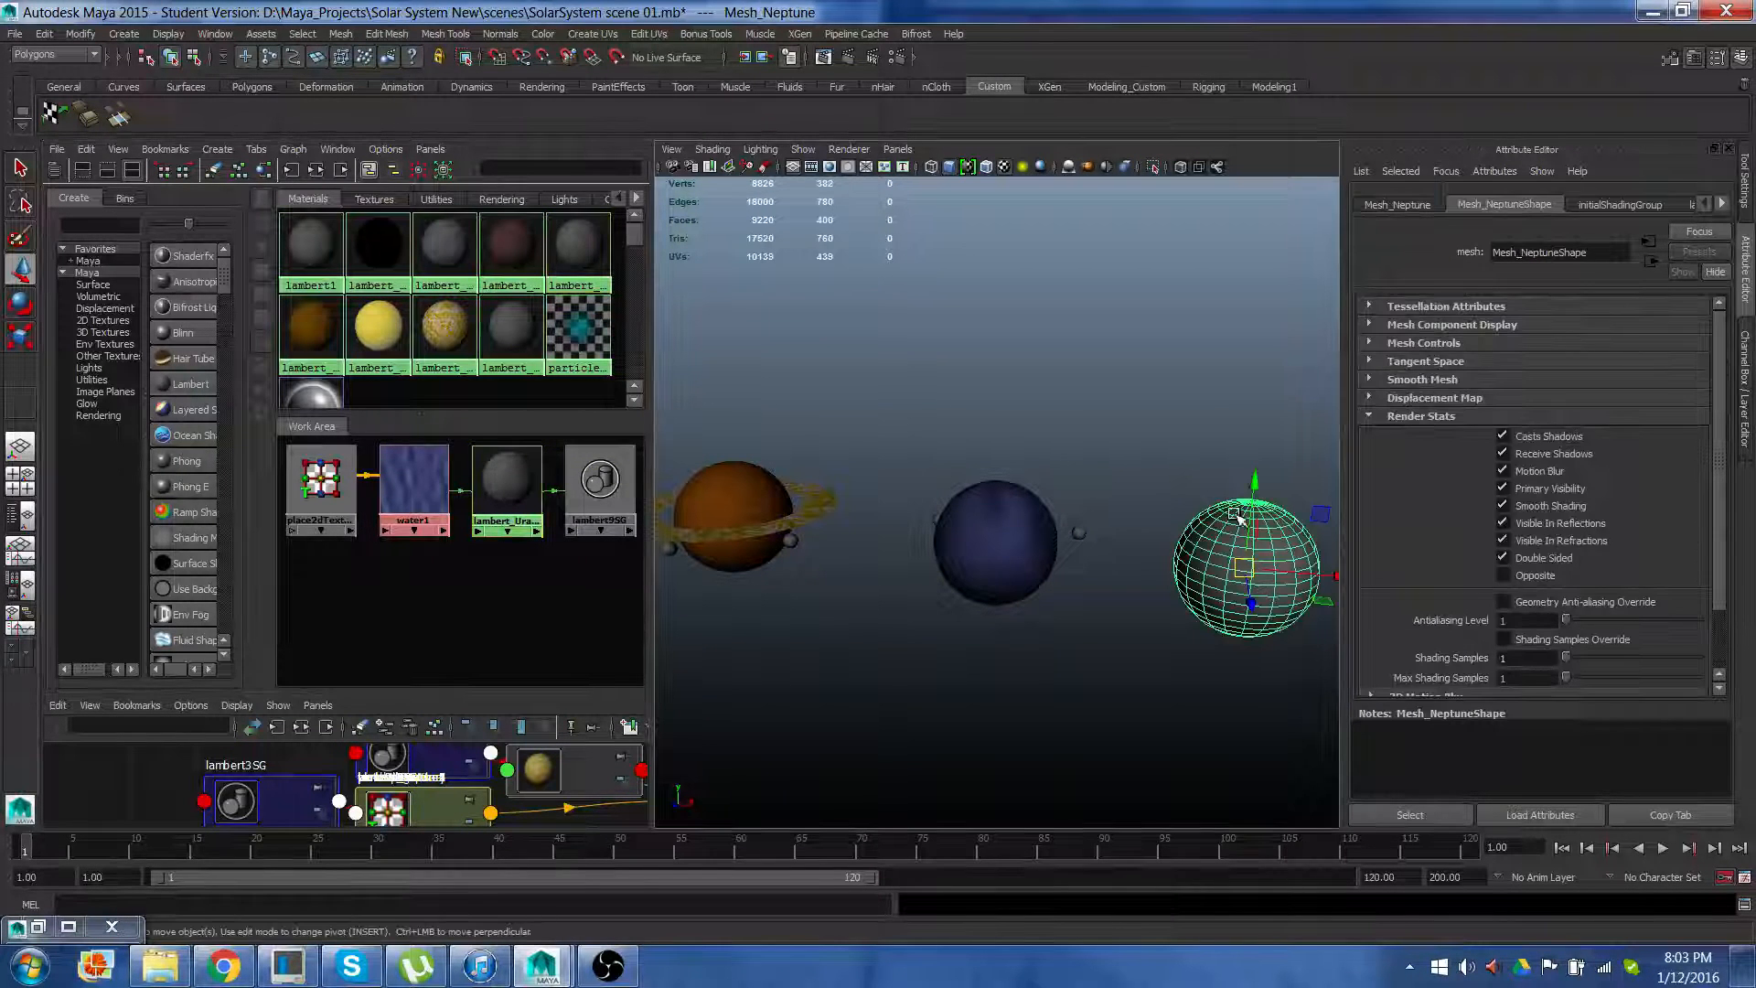
pyautogui.keyDown('alt'); pyautogui.moveTo(1235, 514); pyautogui.dragTo(1120, 519, button='middle'); pyautogui.keyUp('alt')
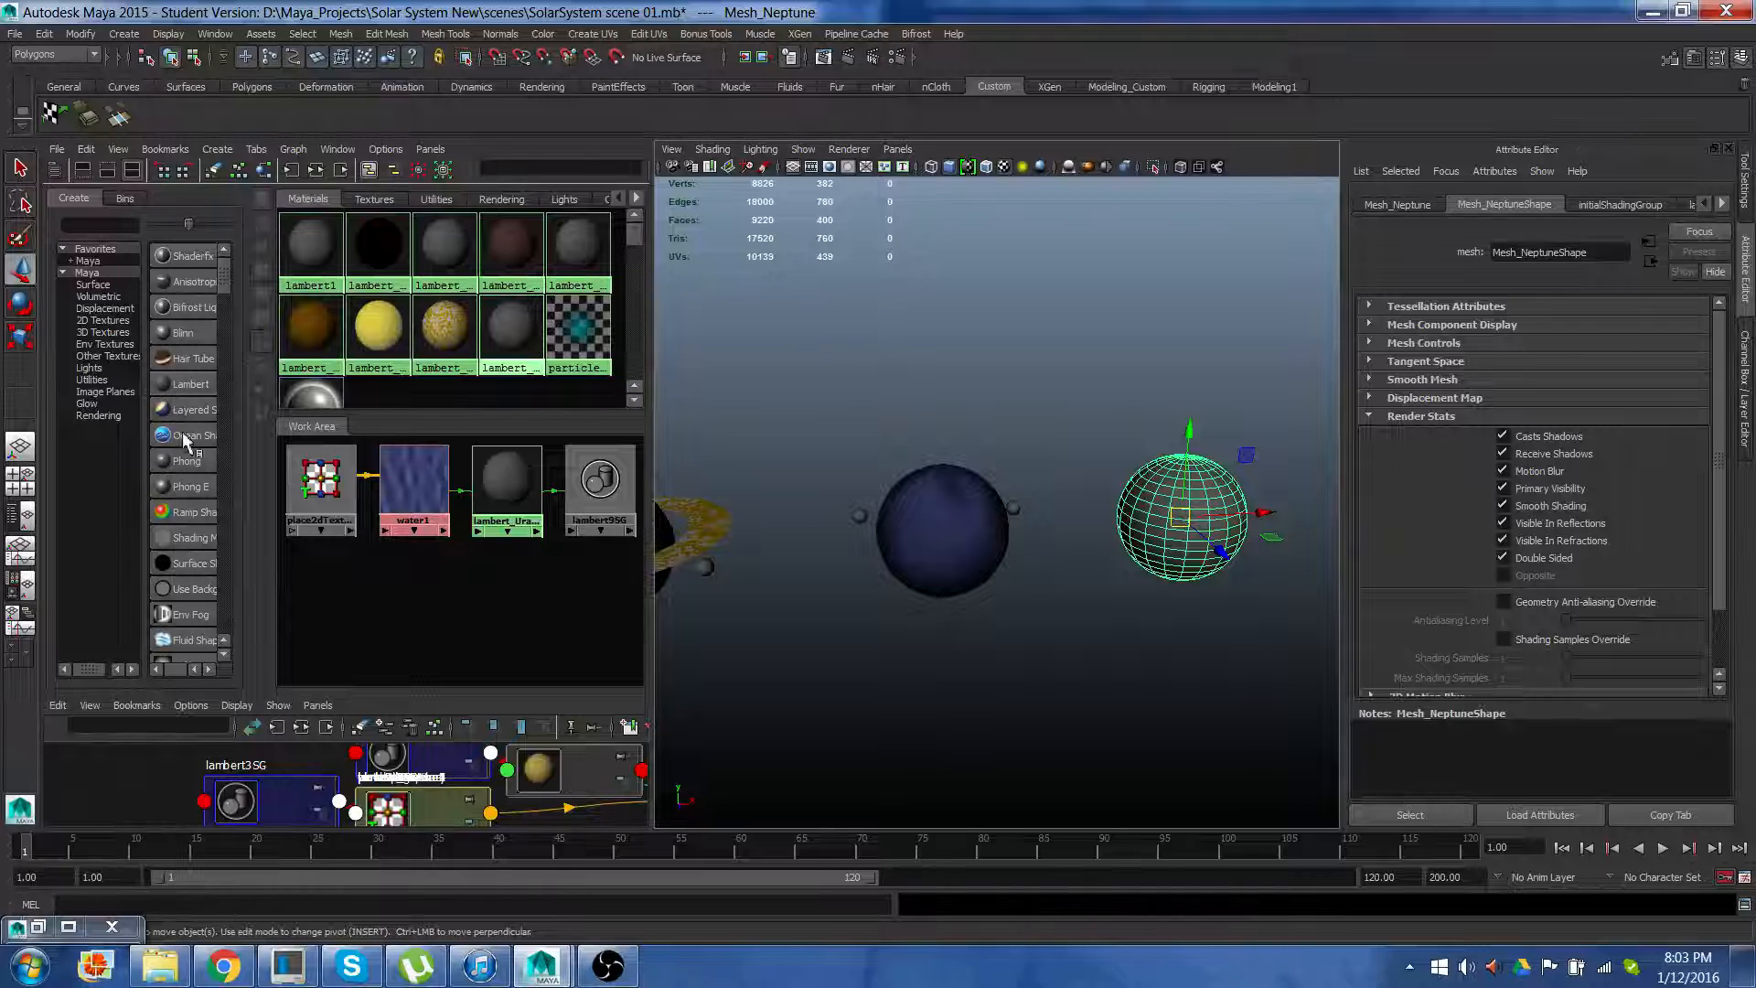
pyautogui.click(176, 383)
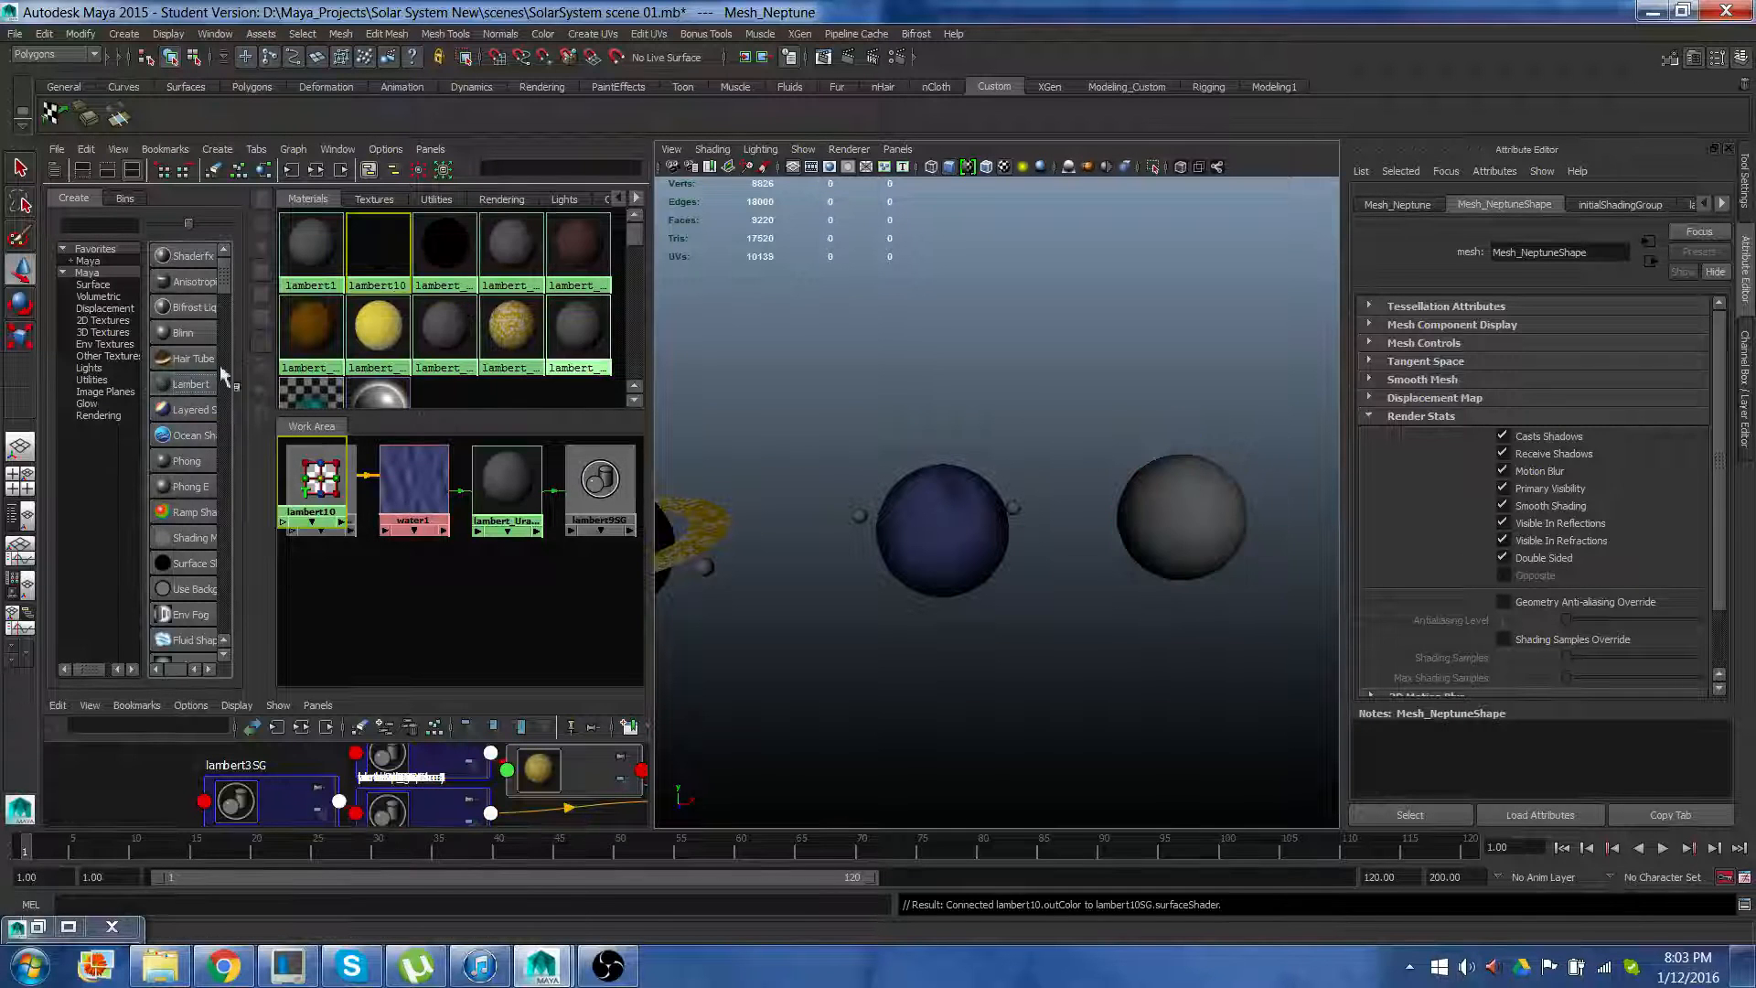
pyautogui.click(1564, 253)
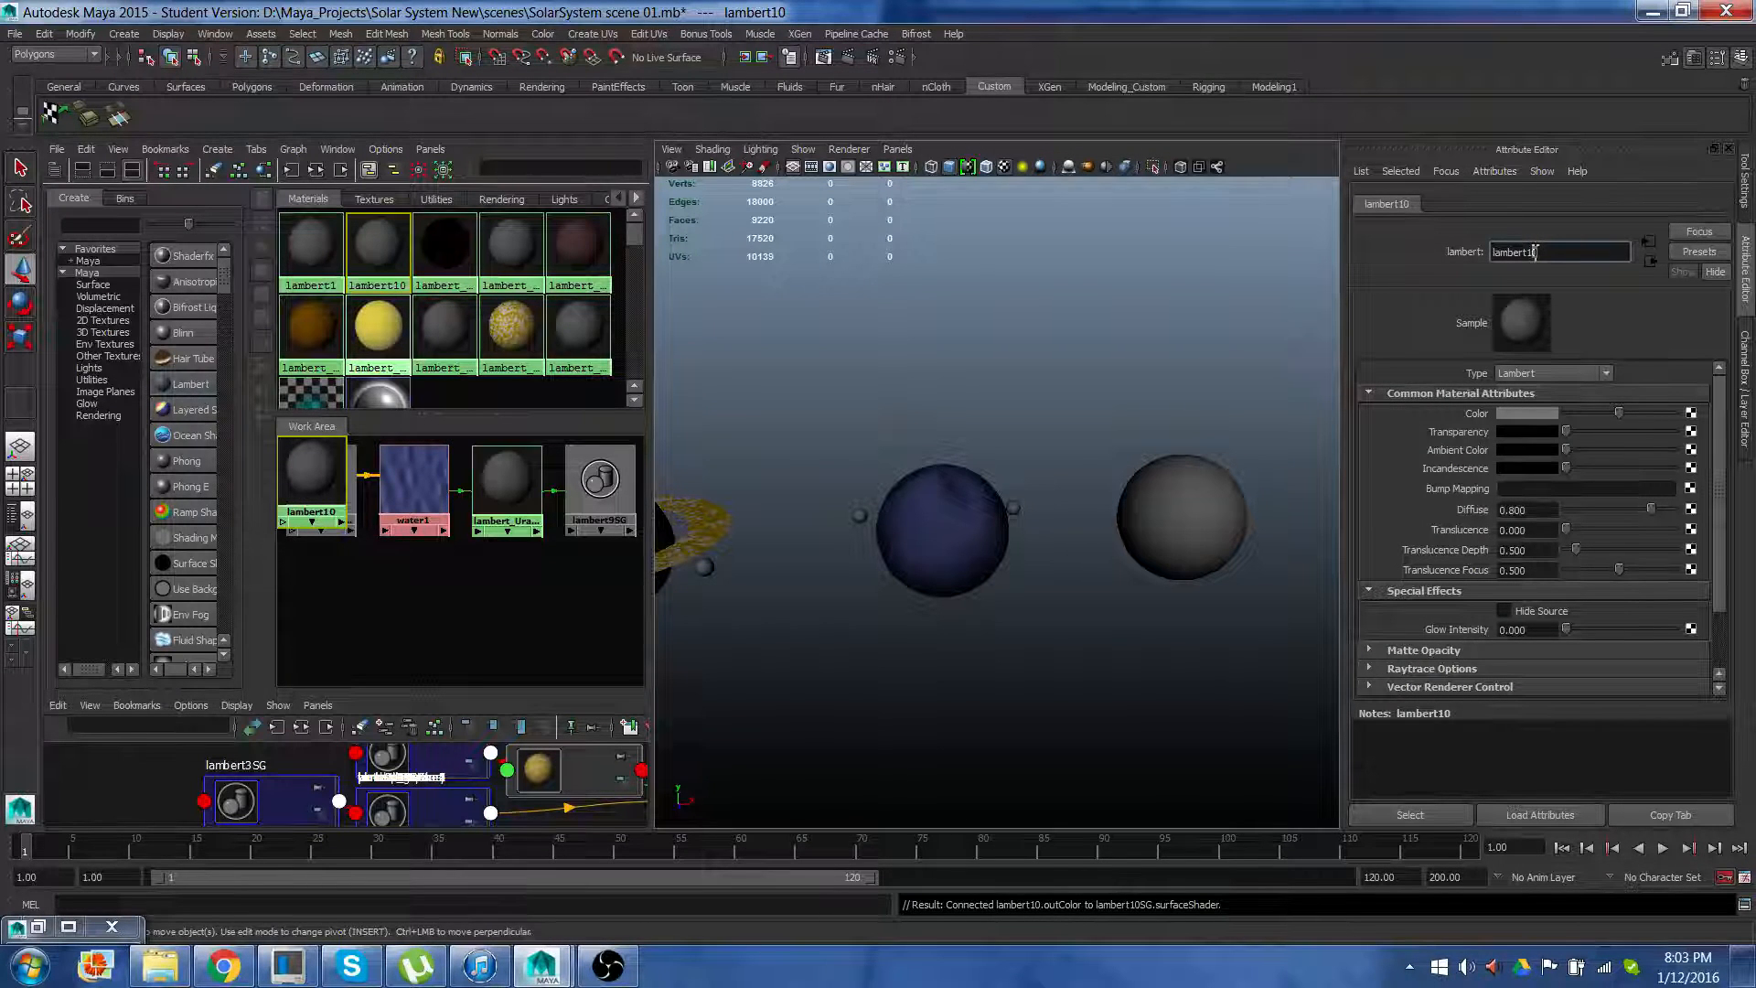
pyautogui.moveTo(1531, 252); pyautogui.dragTo(1583, 252)
pyautogui.write('N')
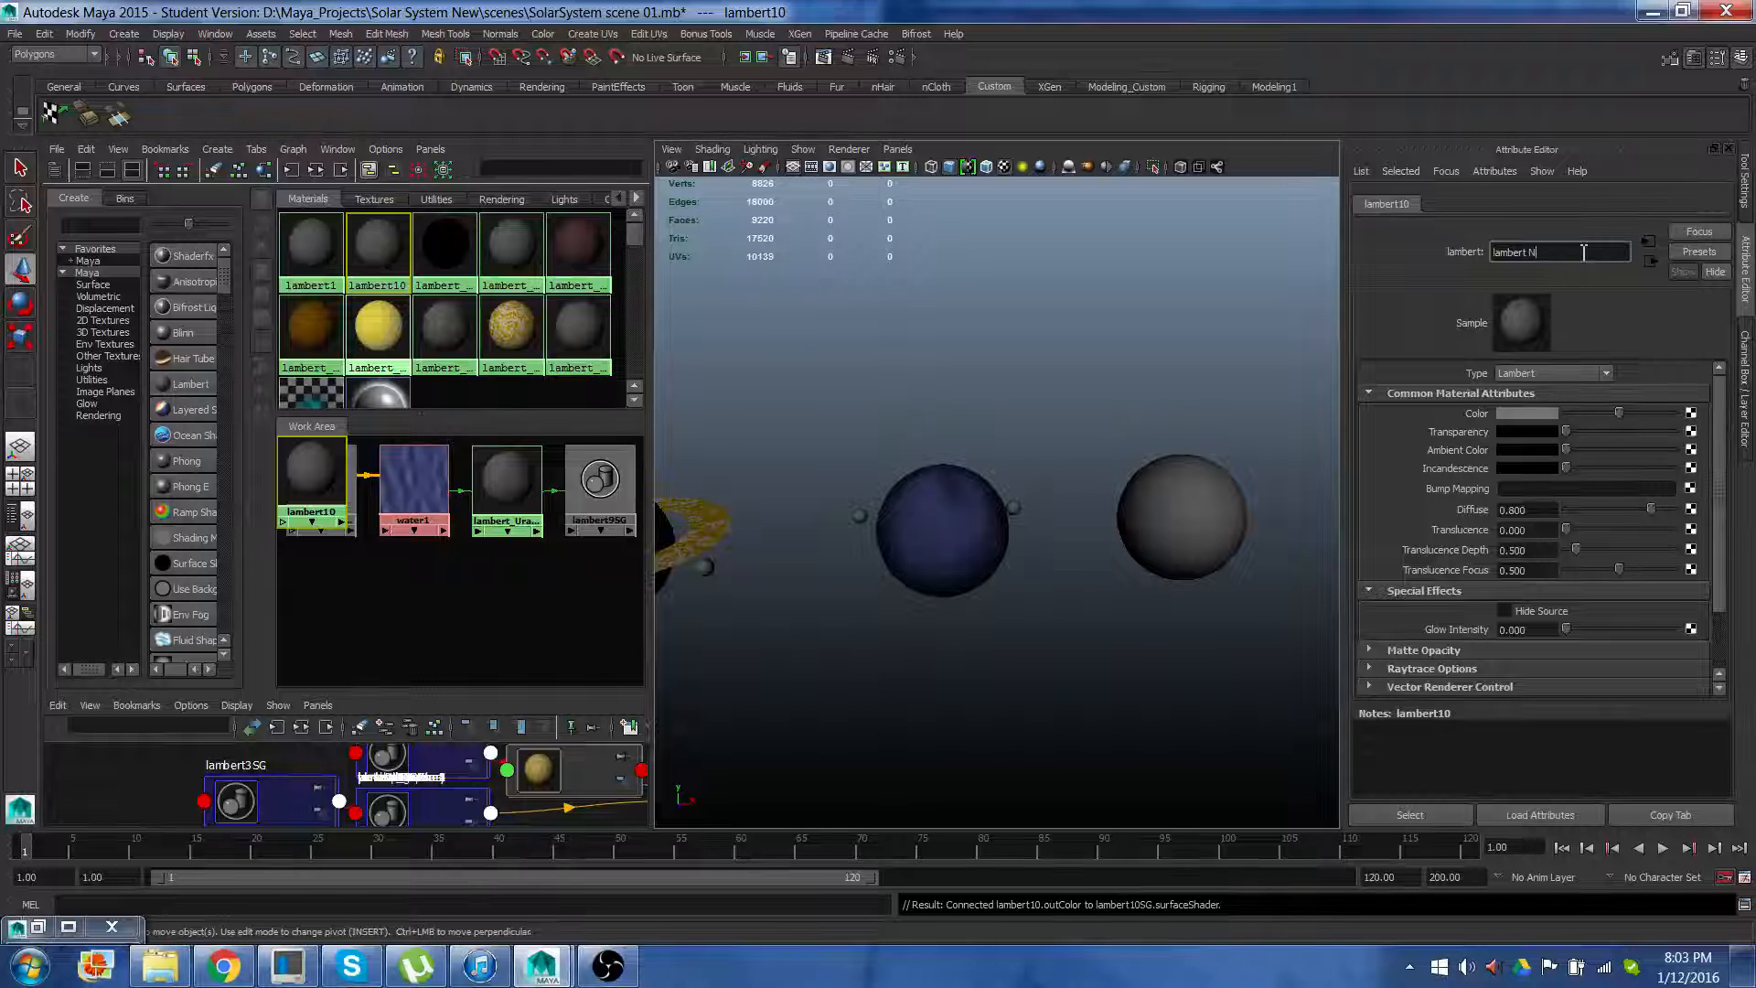
pyautogui.write('eptune')
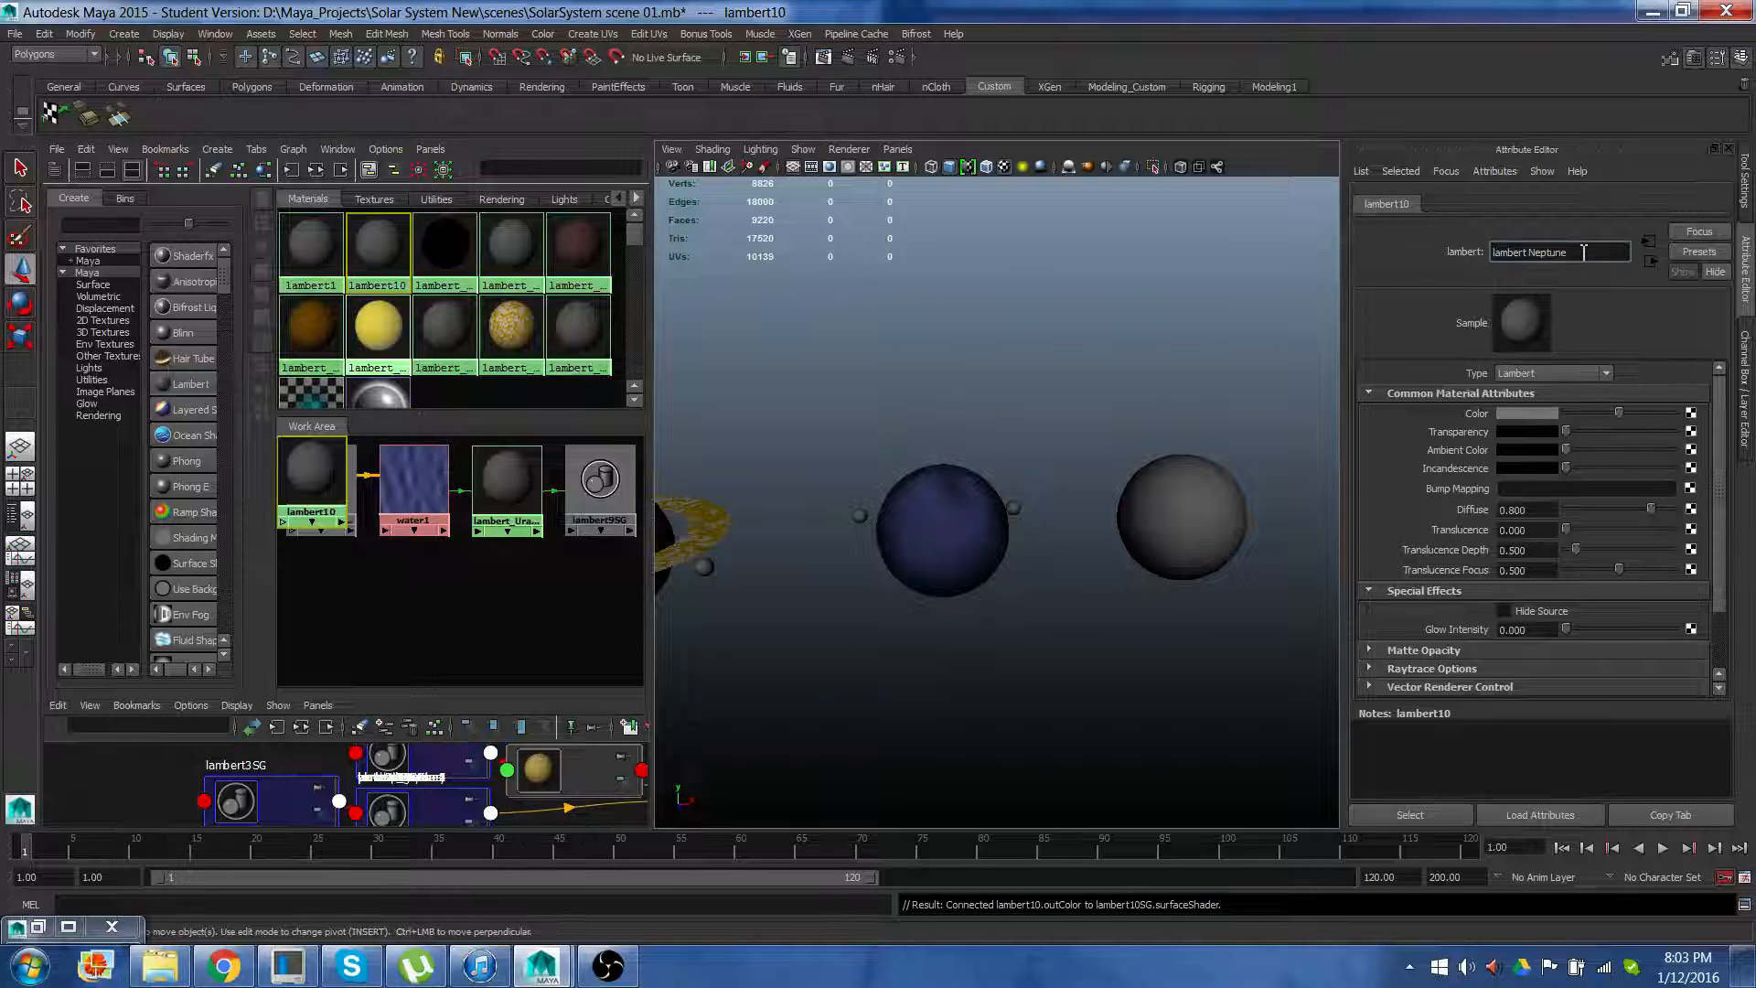
pyautogui.press('Return')
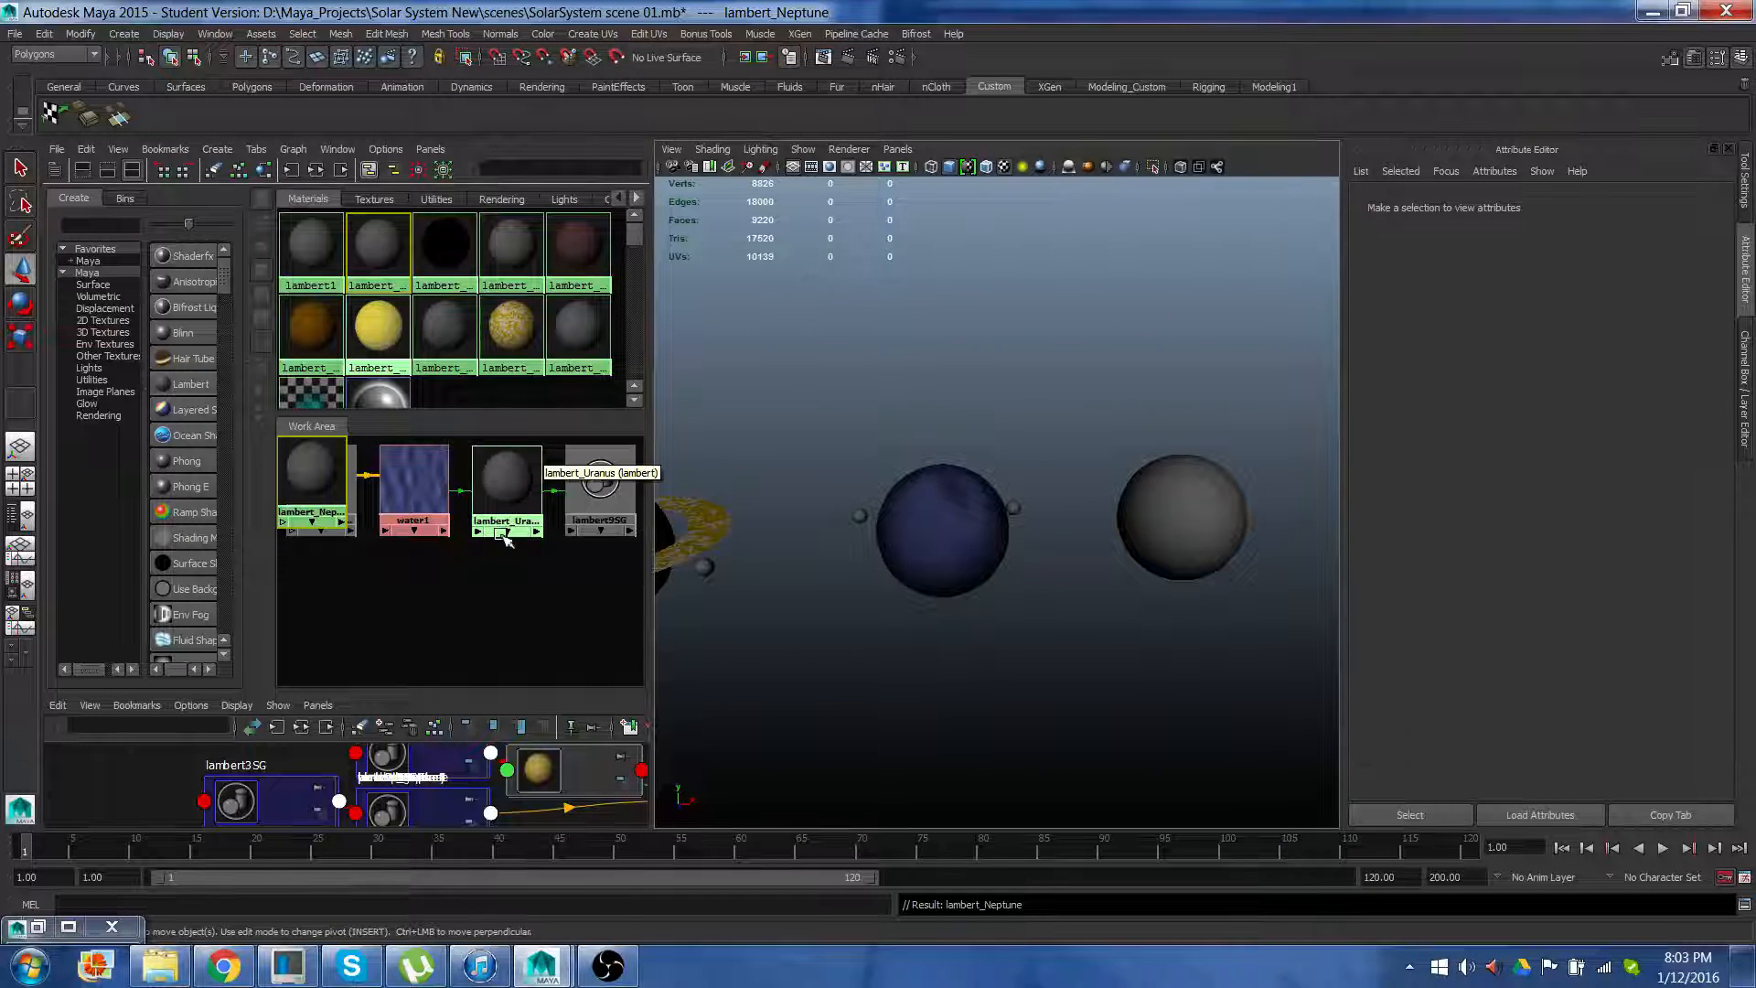
# Assign the new lambert_Neptune material to the Mesh_Neptune sphere
pyautogui.scroll(-4, 956, 572)
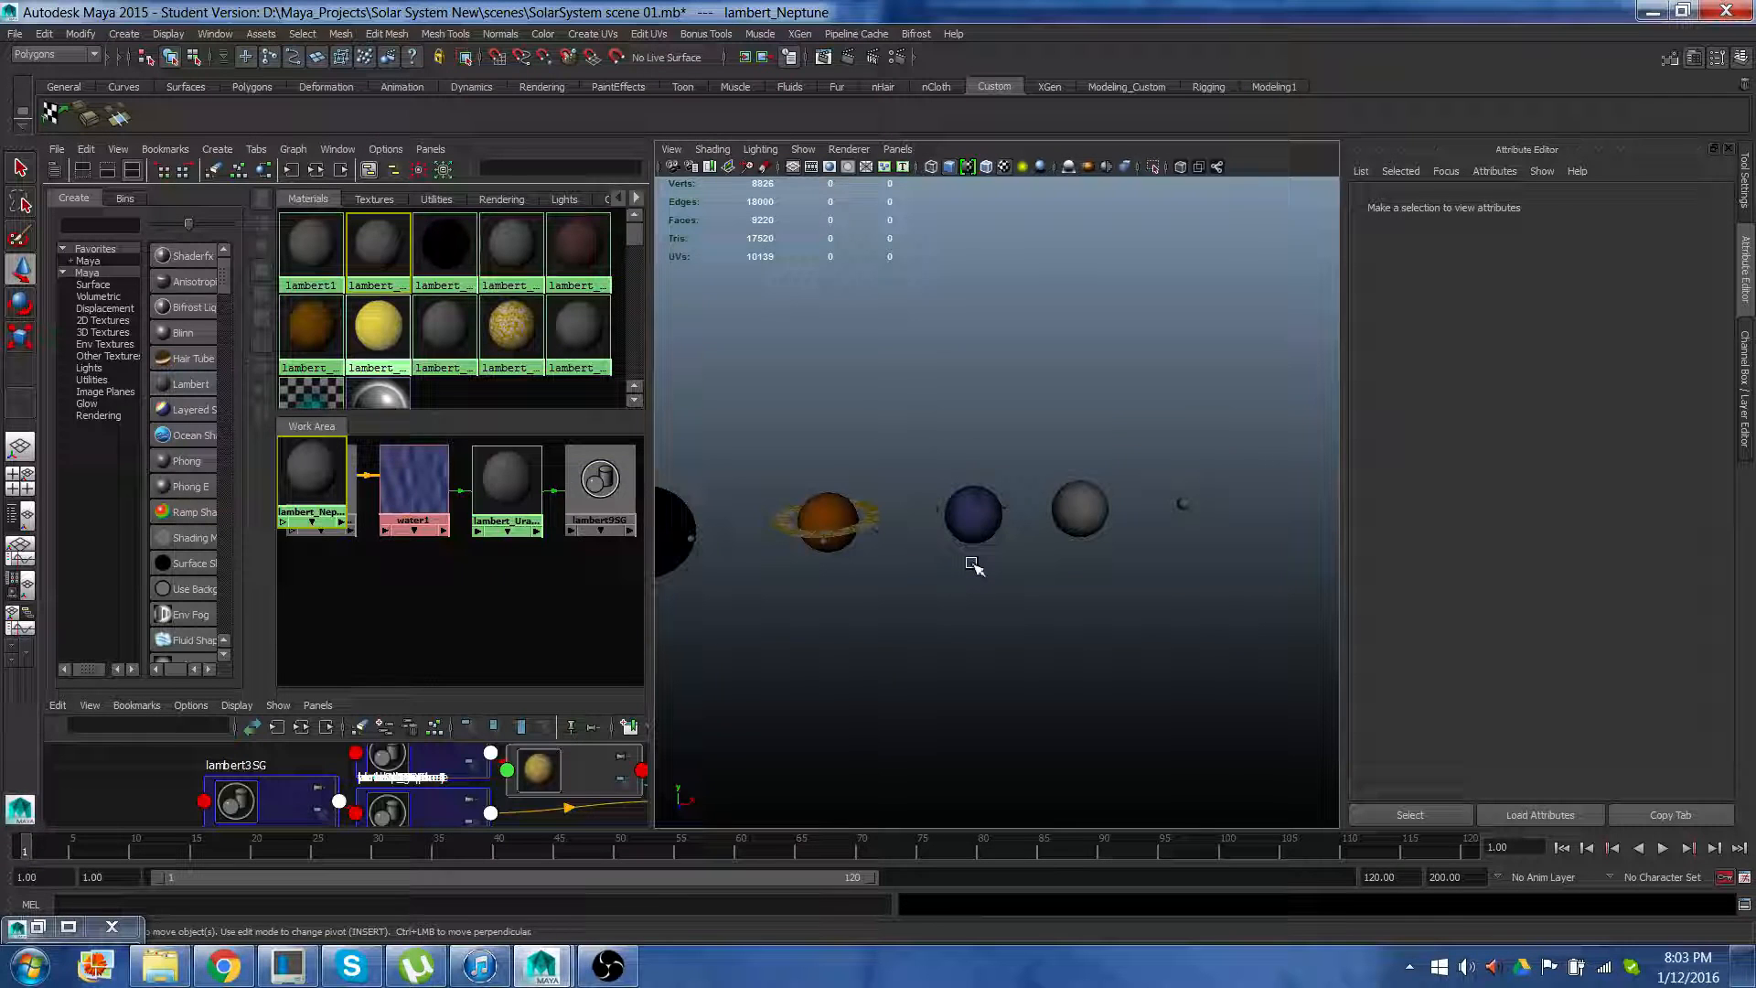
pyautogui.scroll(2, 972, 565)
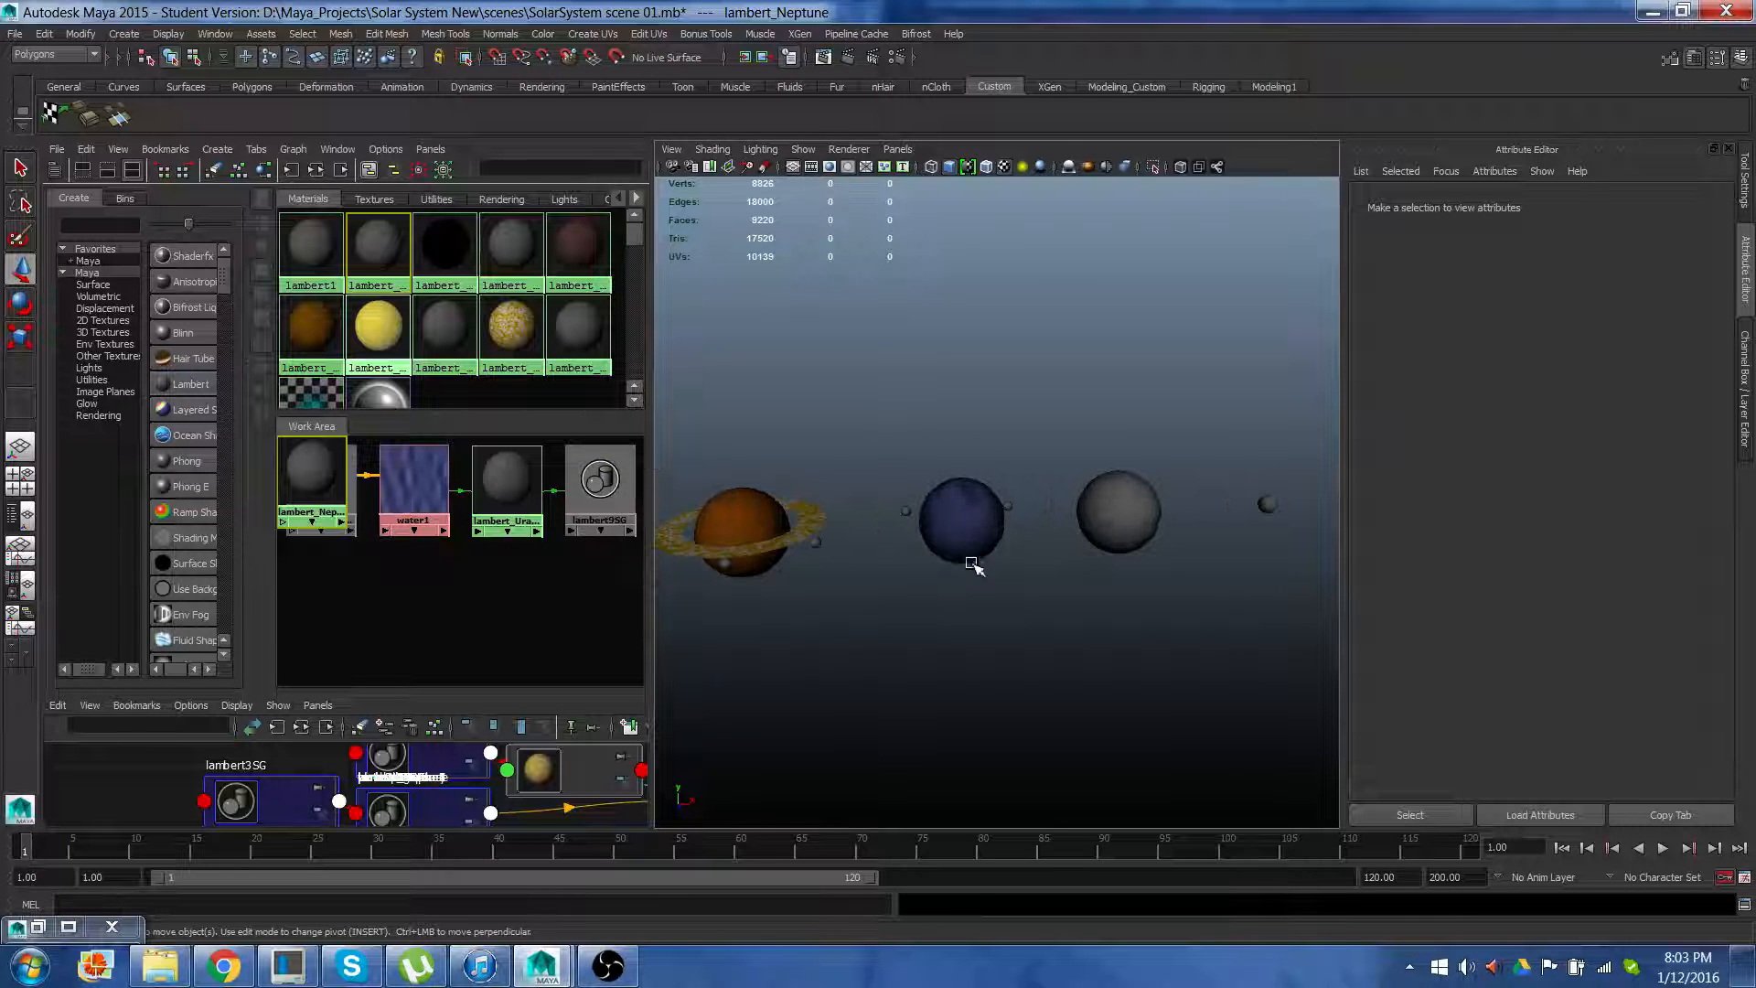
pyautogui.moveTo(321, 475); pyautogui.dragTo(1119, 521, button='middle')
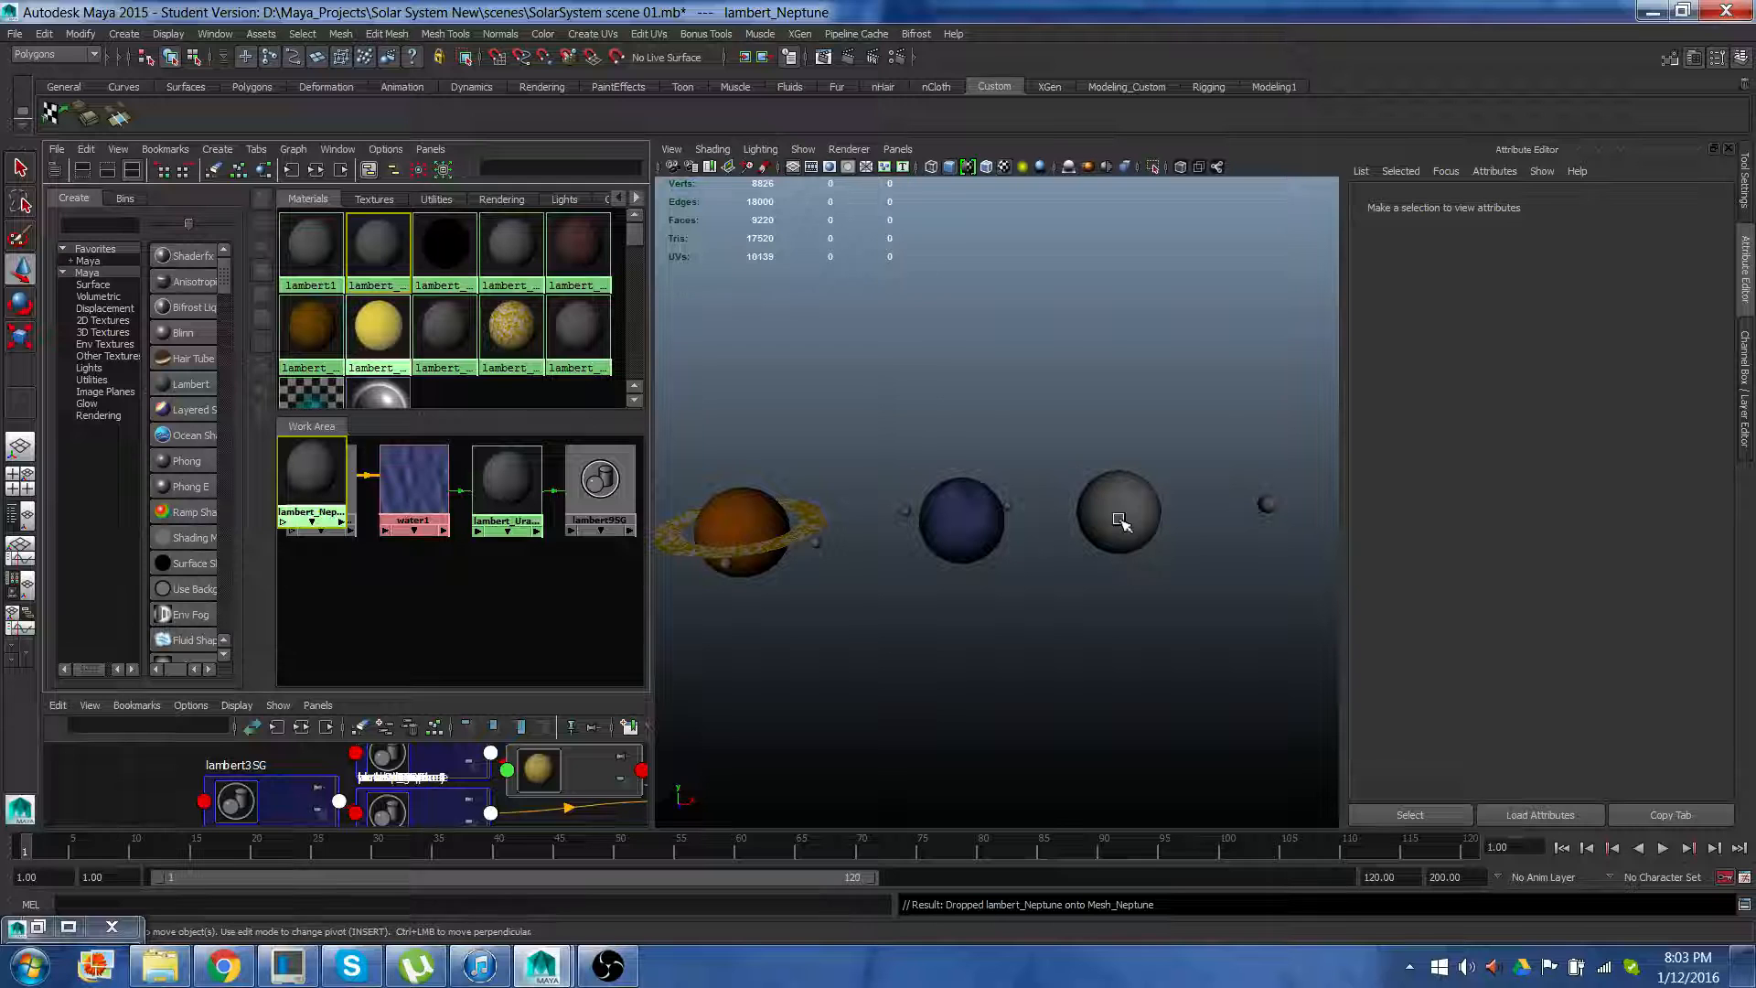
# Set the Color of the lambert_Neptune material to a dark, saturated blue
pyautogui.click(295, 498)
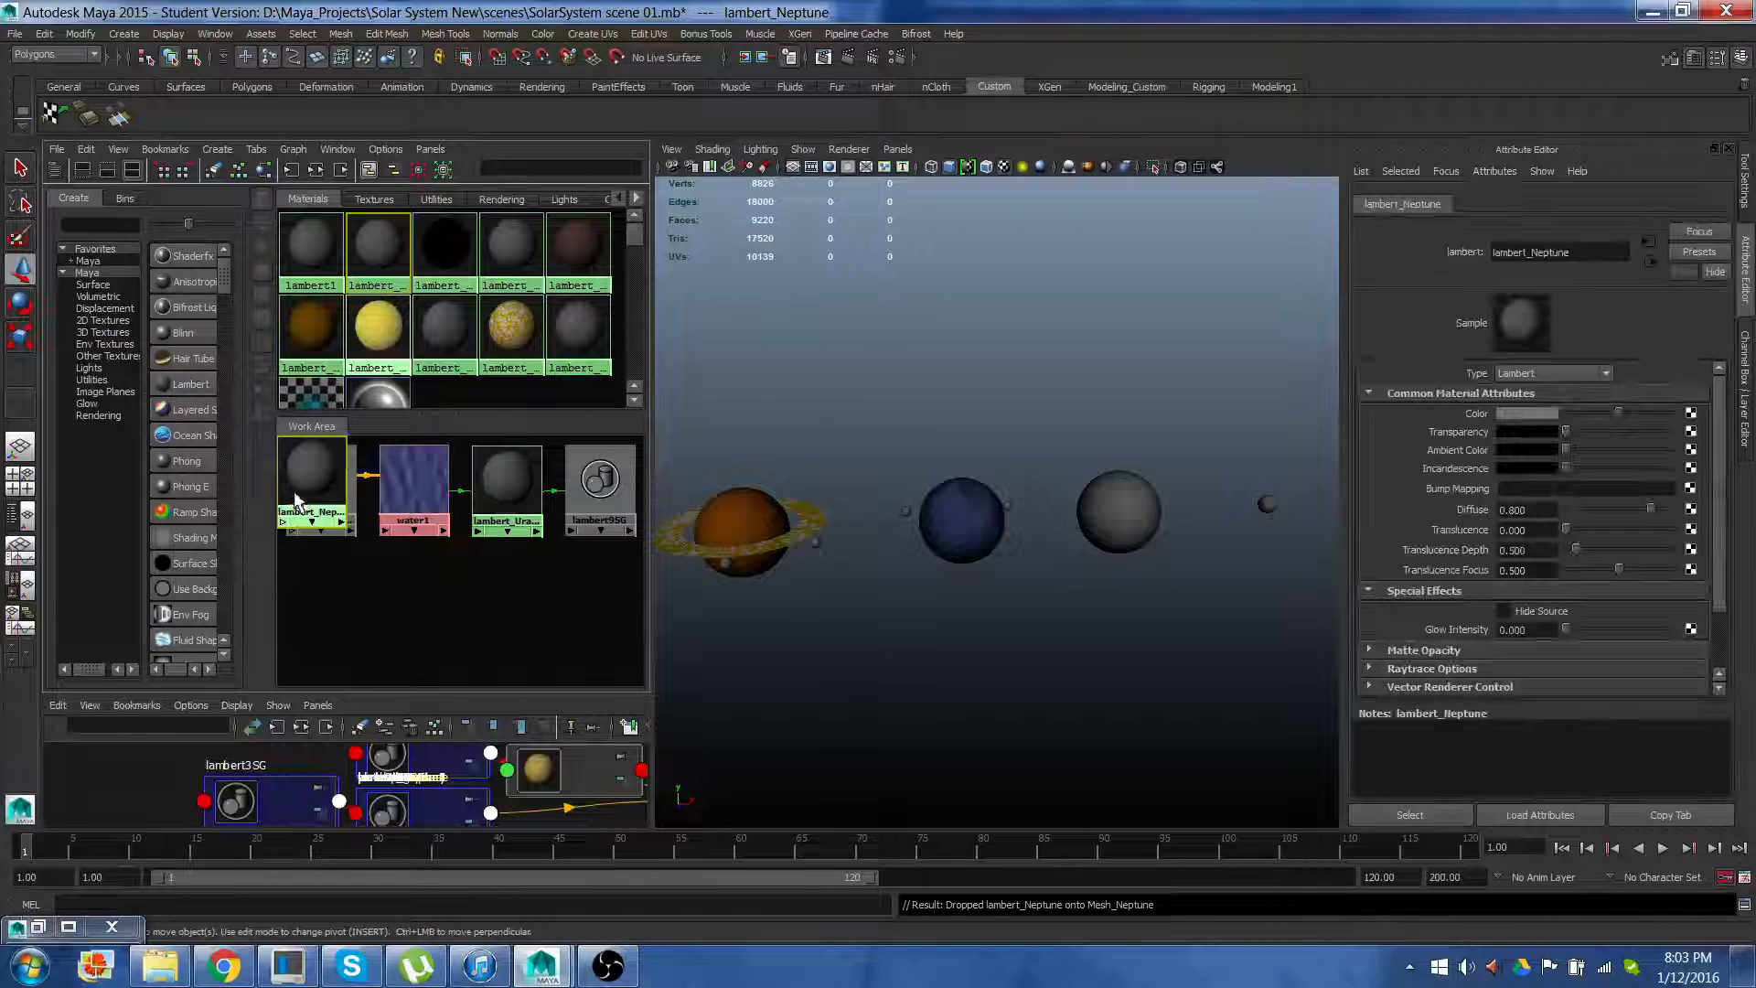
pyautogui.click(1533, 420)
pyautogui.moveTo(1665, 408); pyautogui.dragTo(1687, 424)
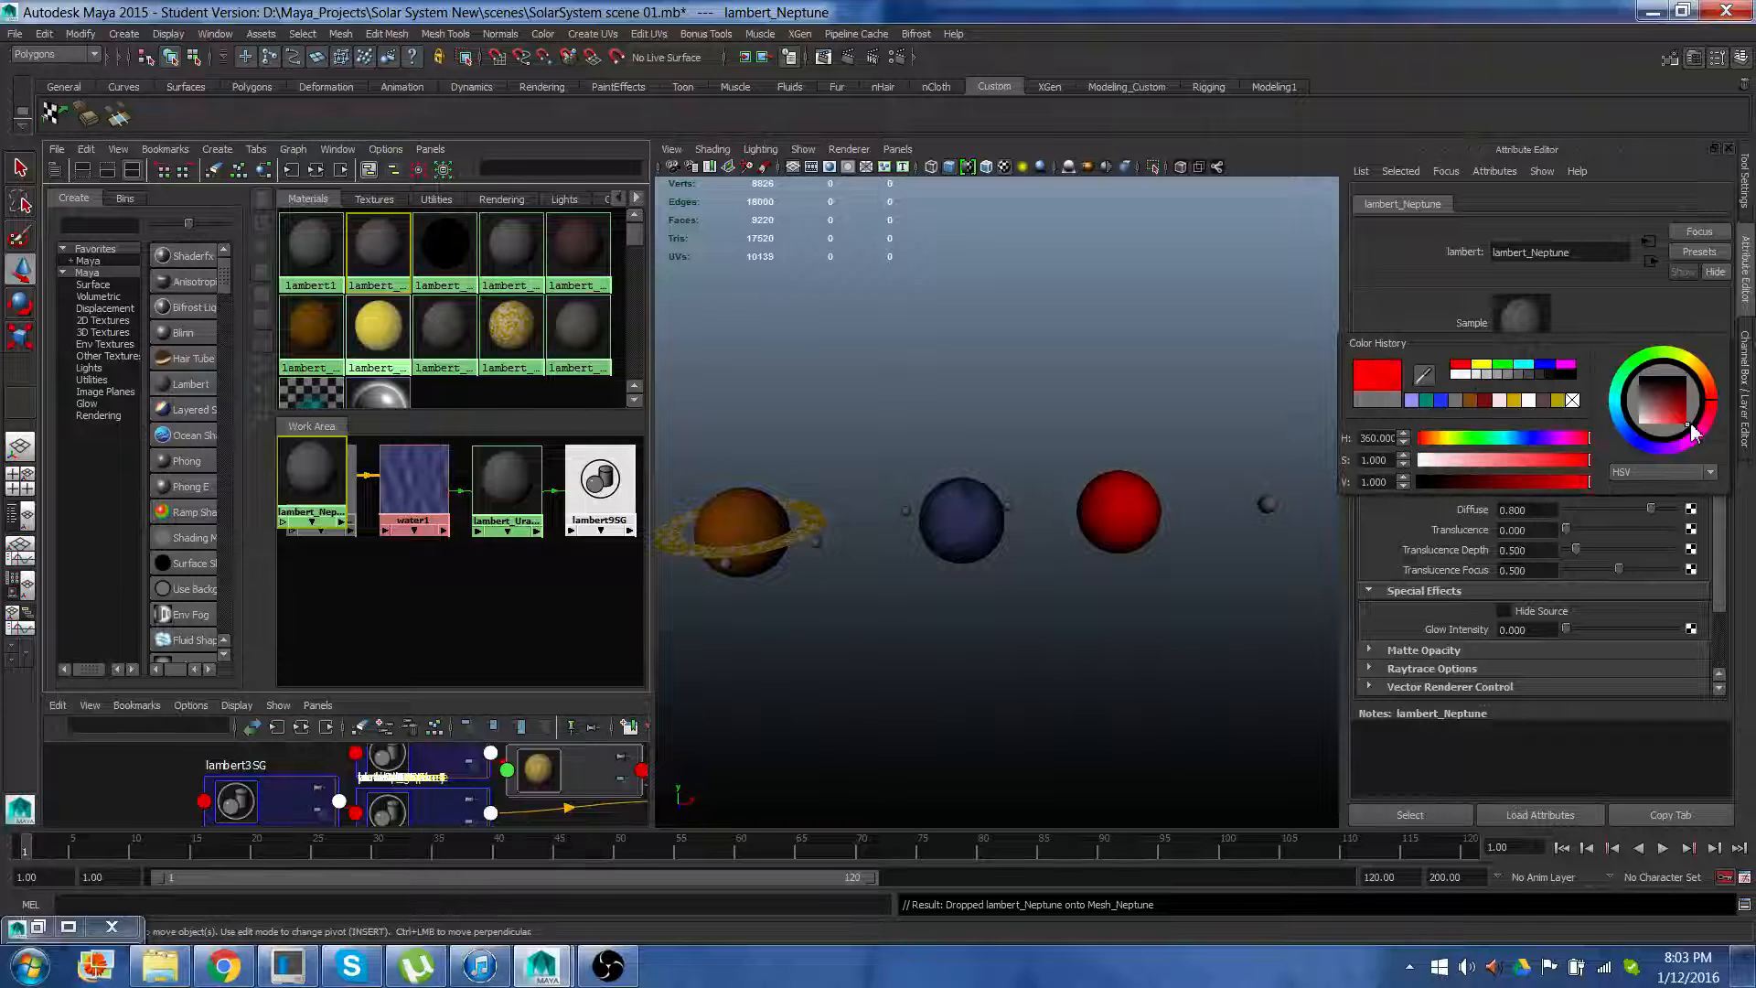
pyautogui.click(1640, 449)
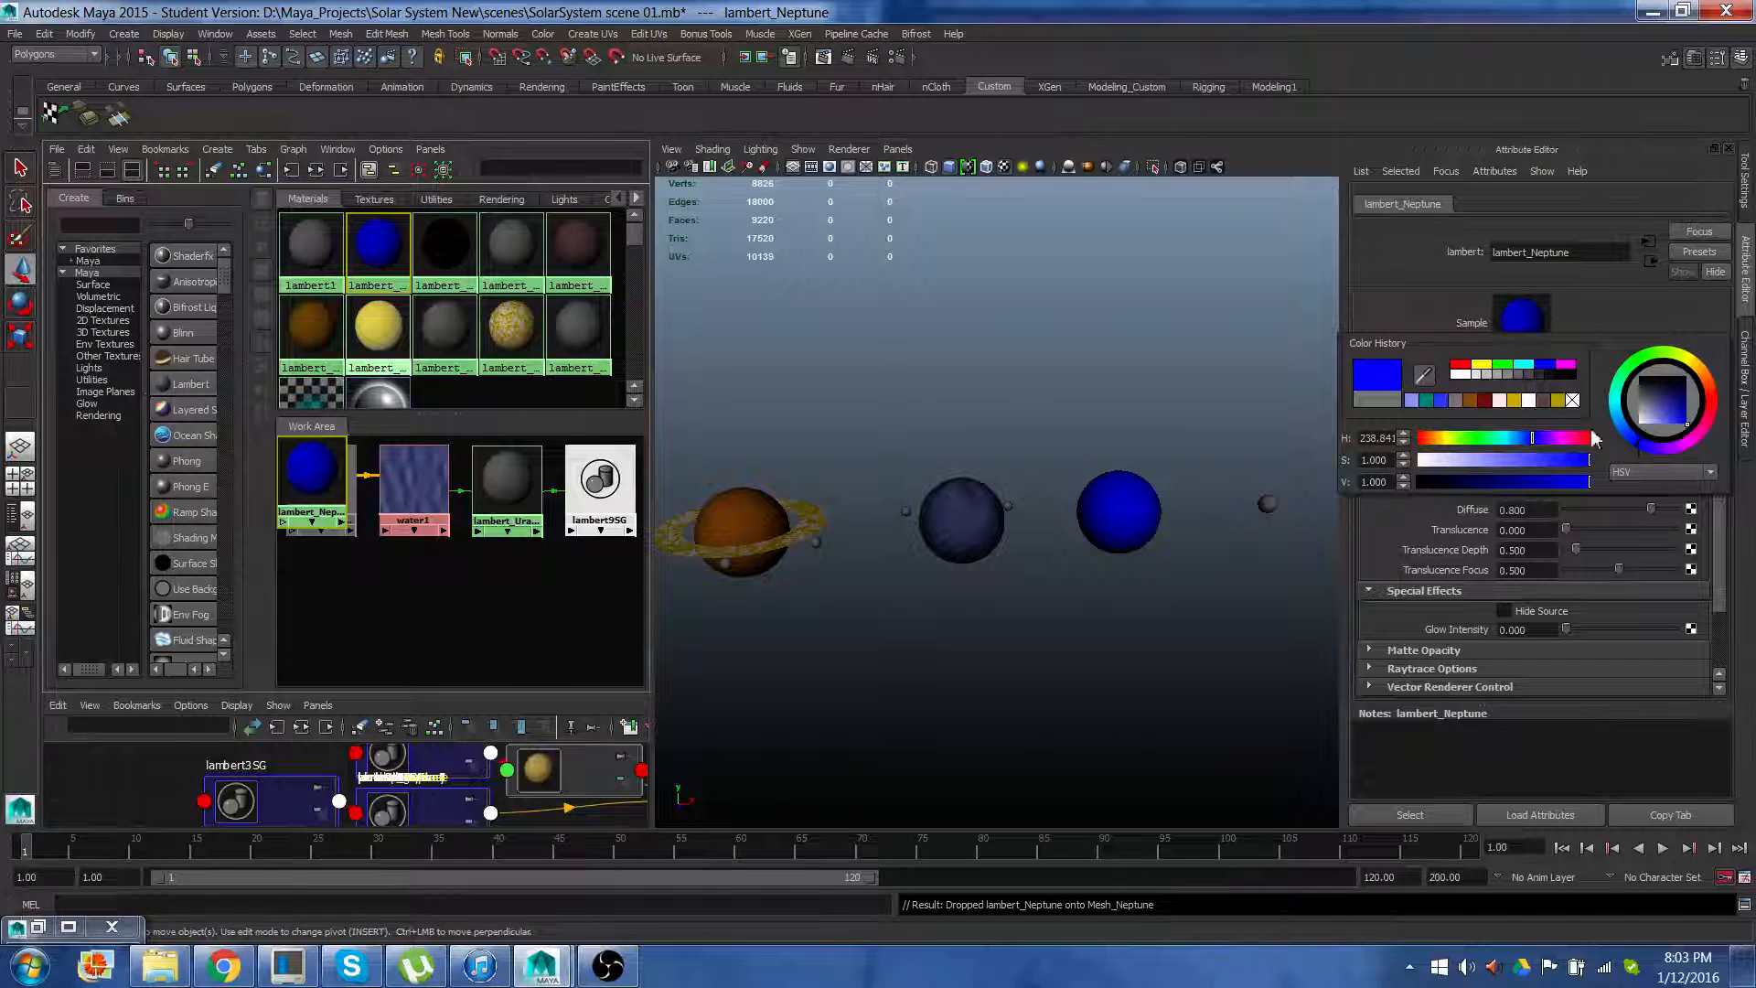
pyautogui.moveTo(1685, 408); pyautogui.dragTo(1701, 403)
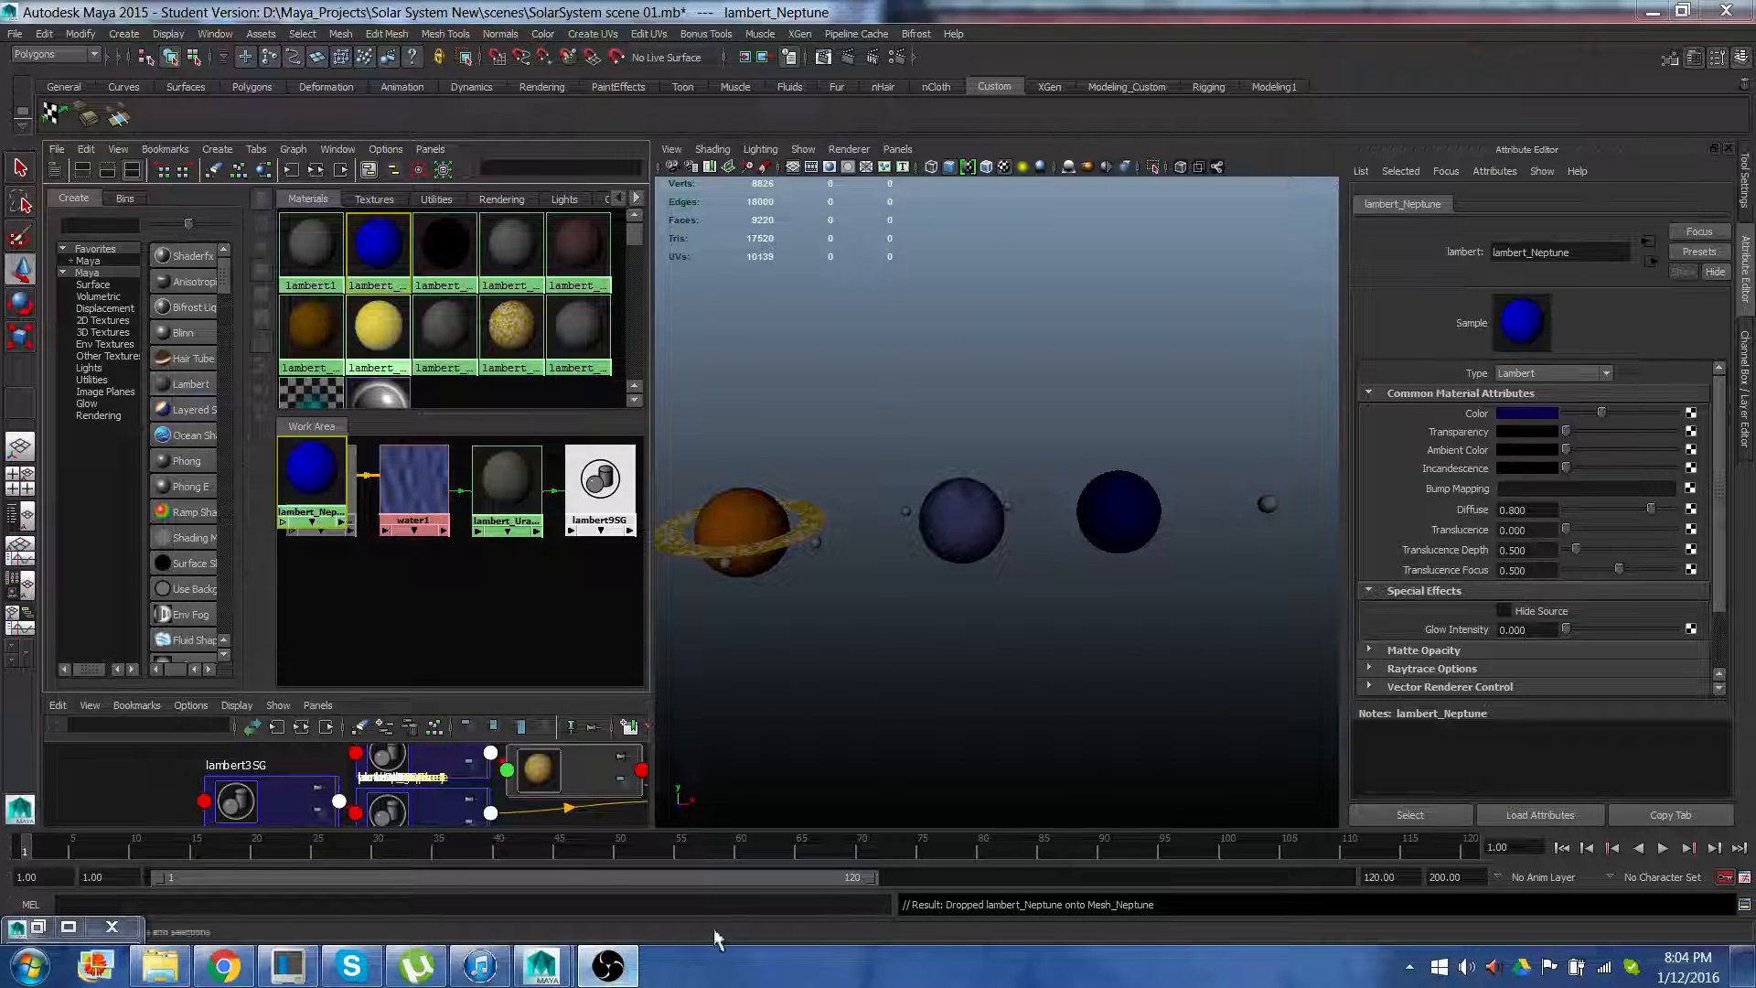
# Render the current frame with the whole solar system framed in an enlarged perspective view, and close the render window
pyautogui.press('space')
pyautogui.click(968, 615)
pyautogui.scroll(-5, 967, 618)
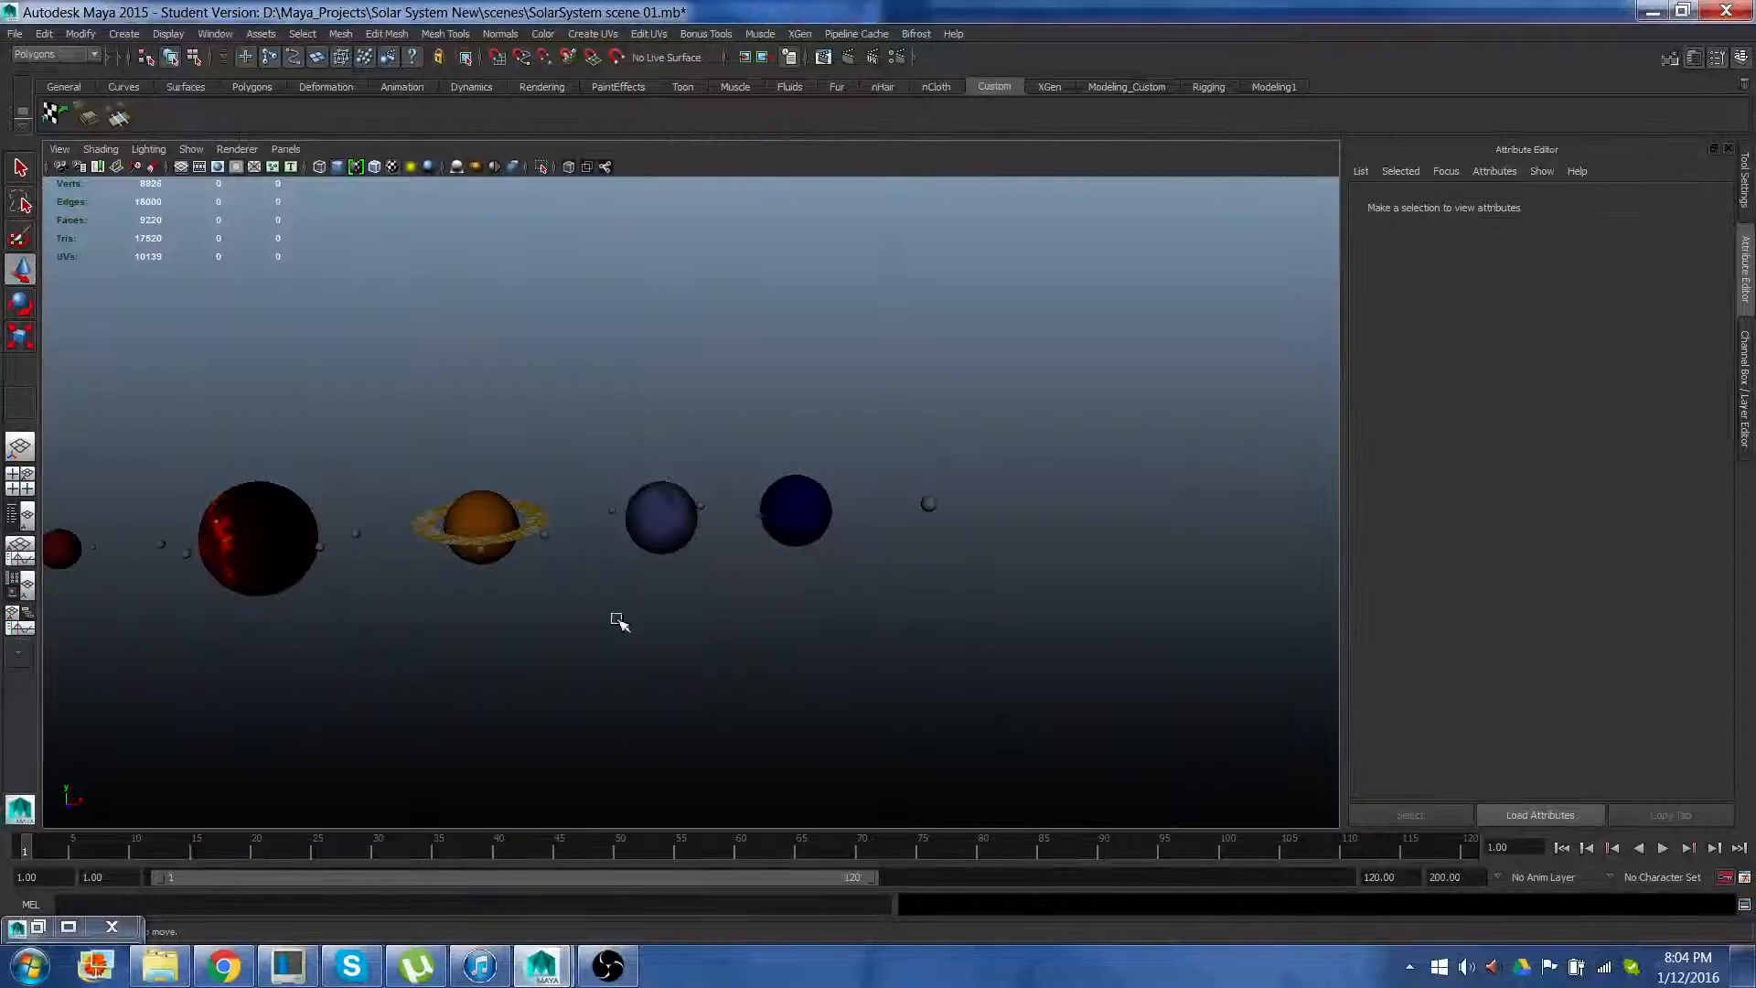
pyautogui.keyDown('alt'); pyautogui.moveTo(619, 619); pyautogui.dragTo(827, 606, button='middle'); pyautogui.keyUp('alt')
pyautogui.scroll(-3, 827, 605)
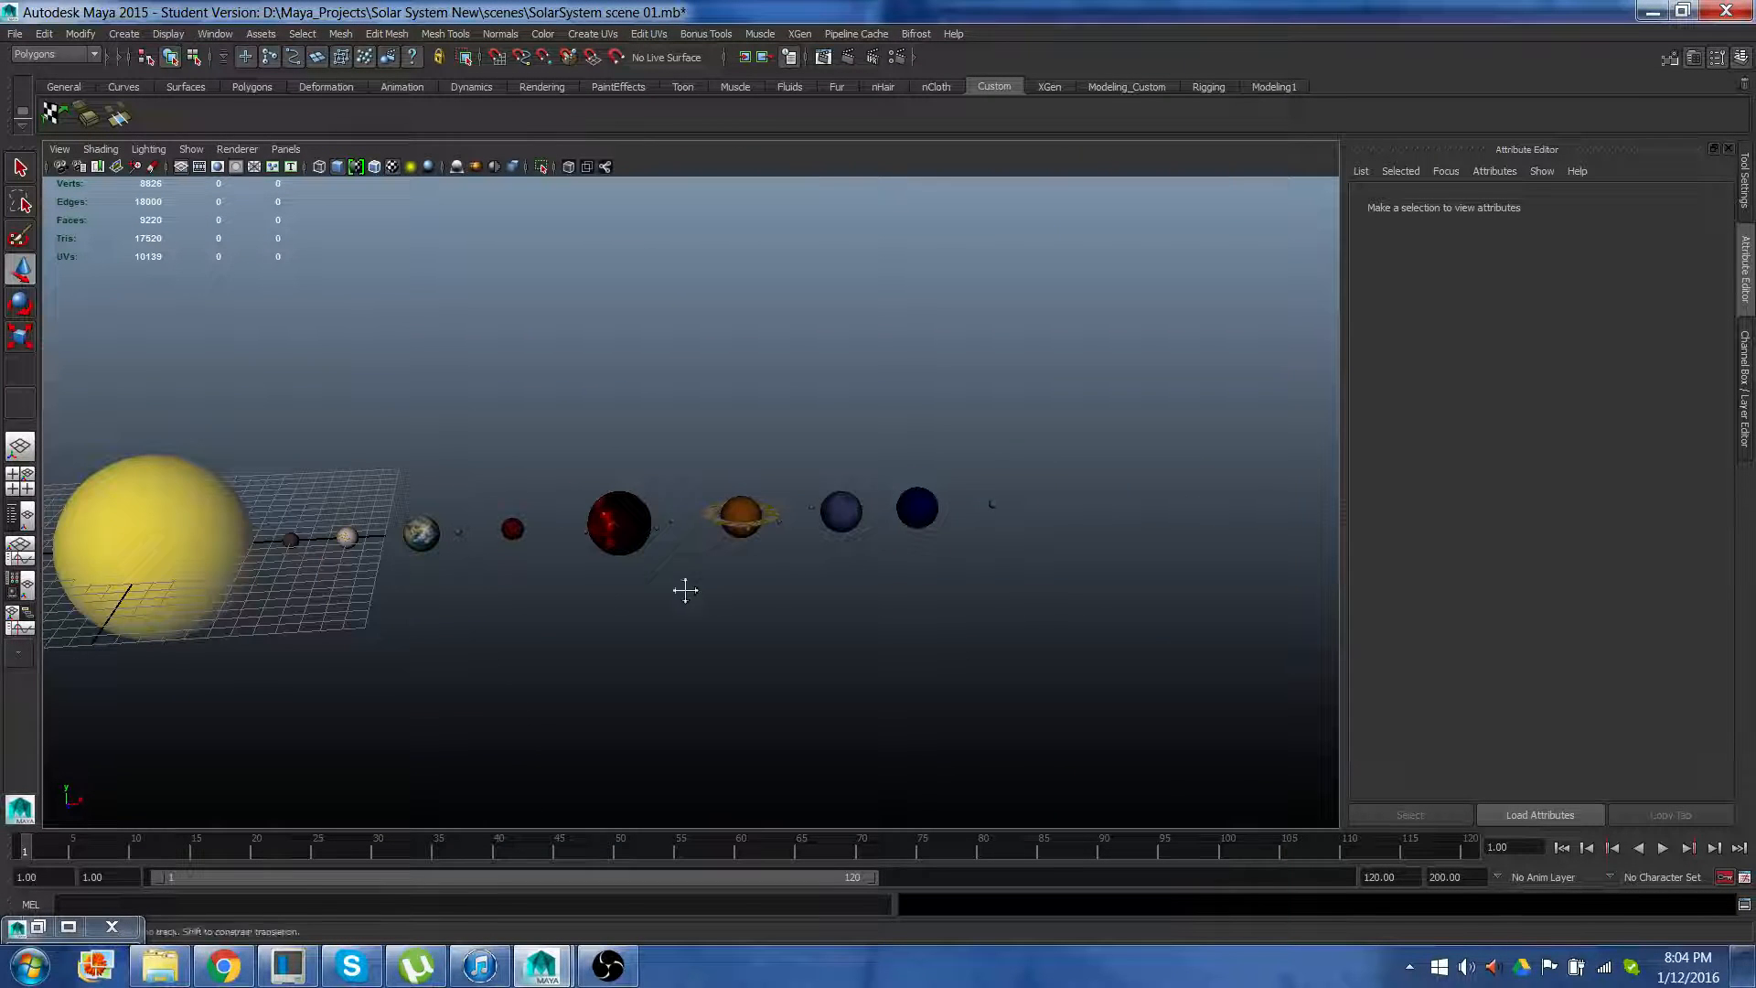
pyautogui.keyDown('alt'); pyautogui.moveTo(682, 588); pyautogui.dragTo(751, 532); pyautogui.keyUp('alt')
pyautogui.scroll(2, 796, 518)
pyautogui.keyDown('alt'); pyautogui.moveTo(751, 533); pyautogui.dragTo(706, 579, button='middle'); pyautogui.keyUp('alt')
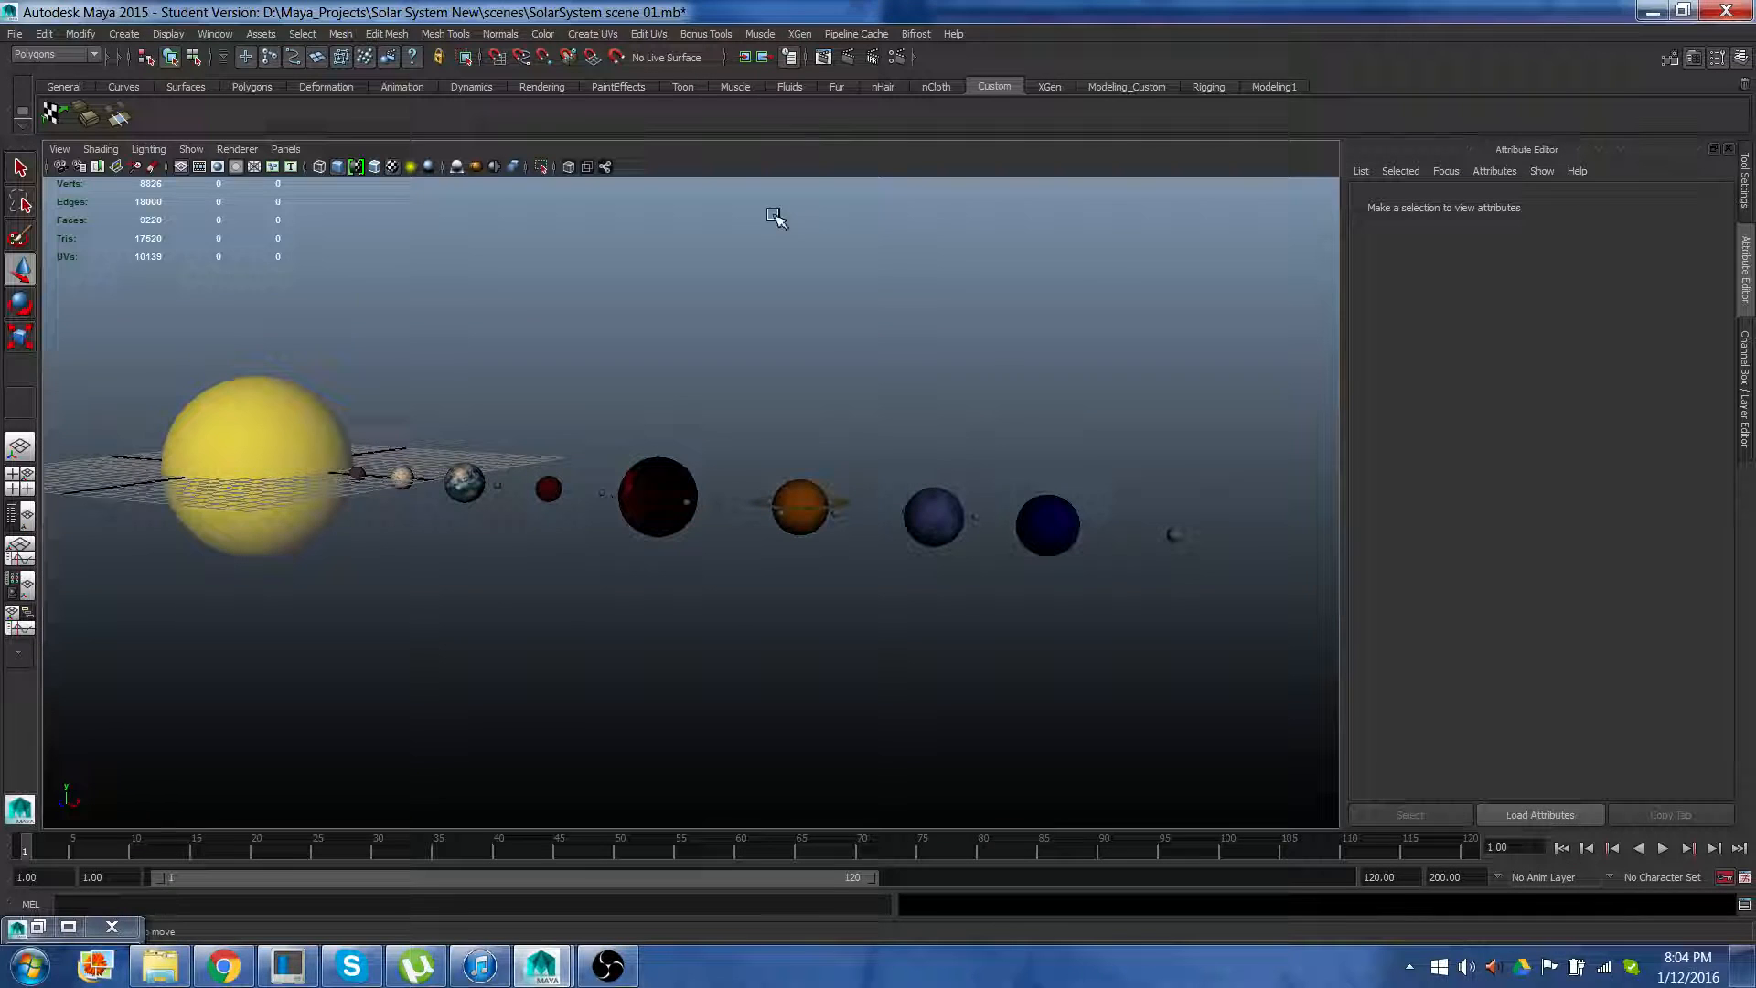
pyautogui.click(851, 58)
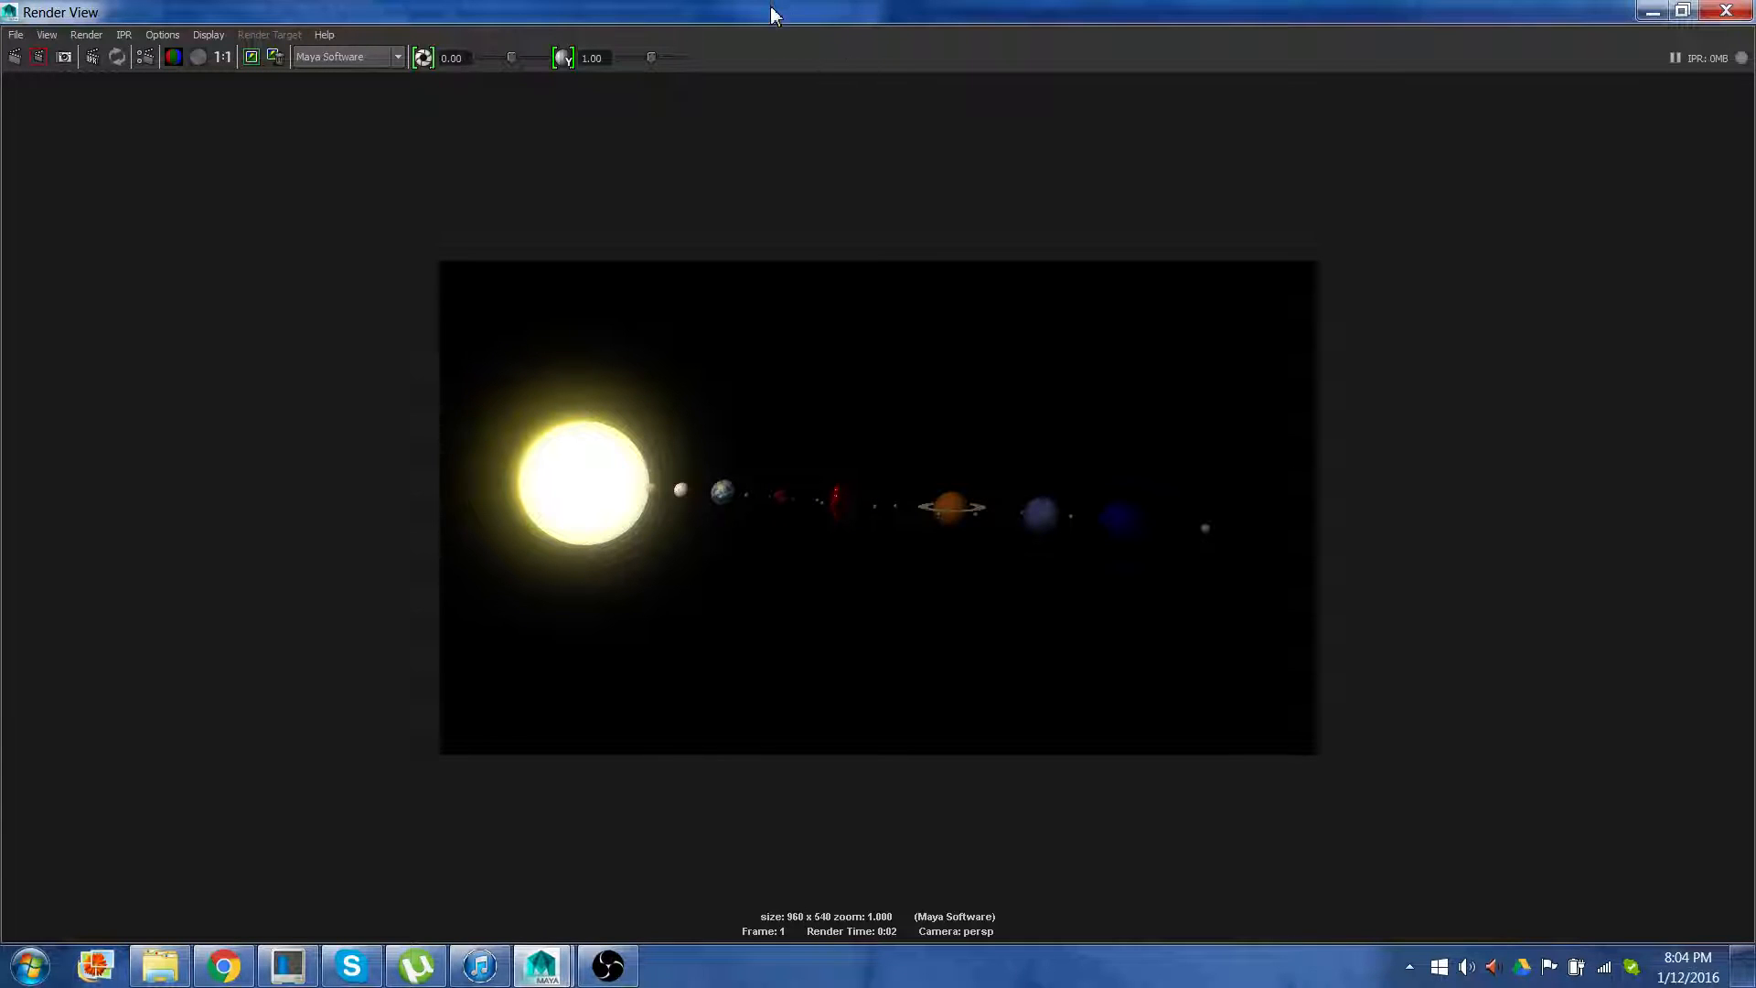
pyautogui.click(1744, 13)
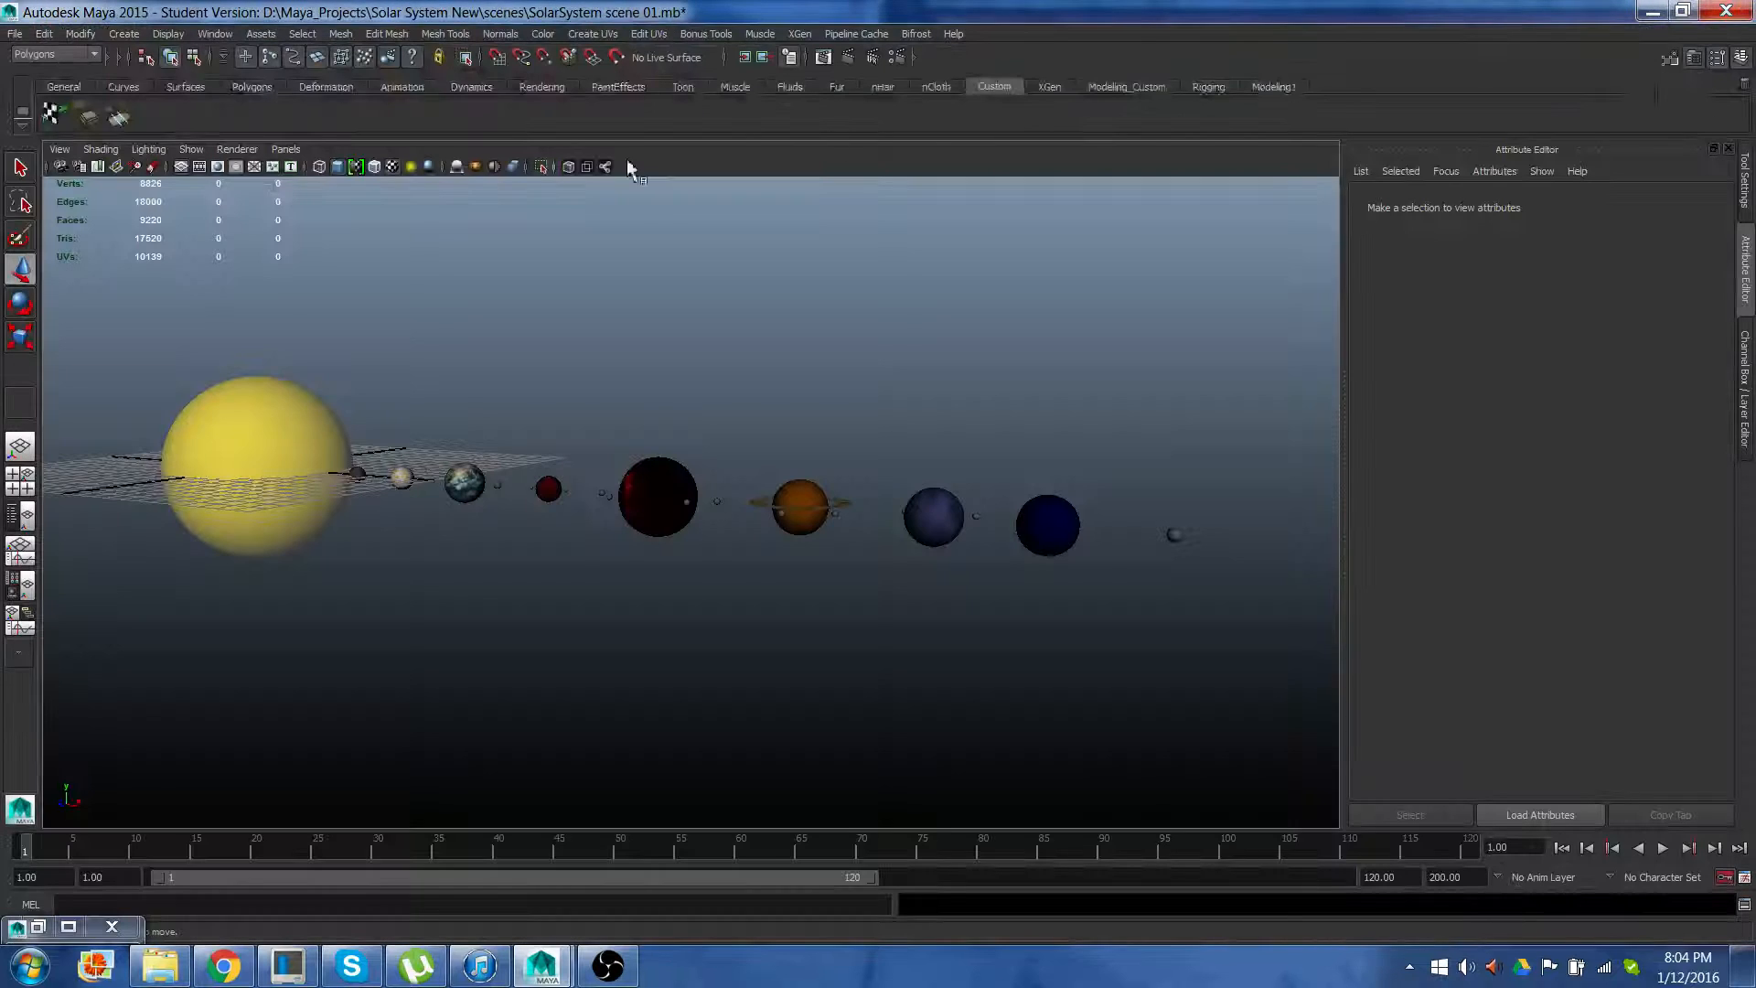
# Save the scene as a new version named SolarSystem scene 02.mb in the project's scenes folder, accepting the student version notice
pyautogui.click(16, 34)
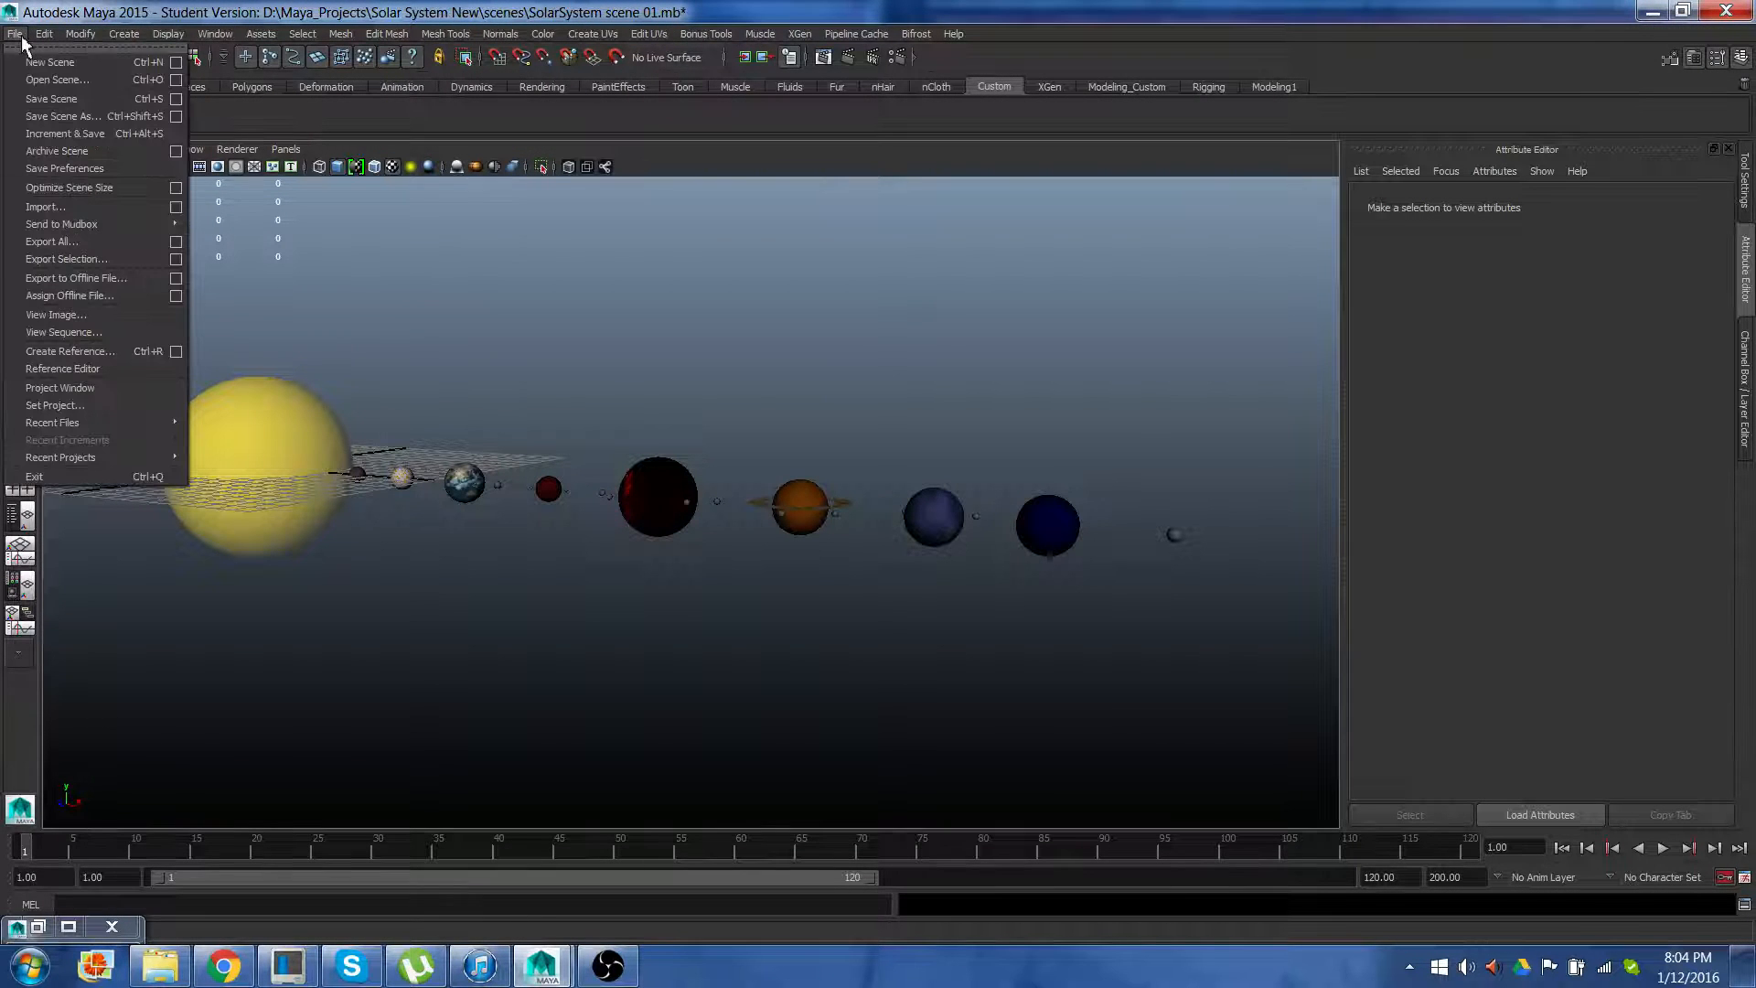
pyautogui.click(67, 117)
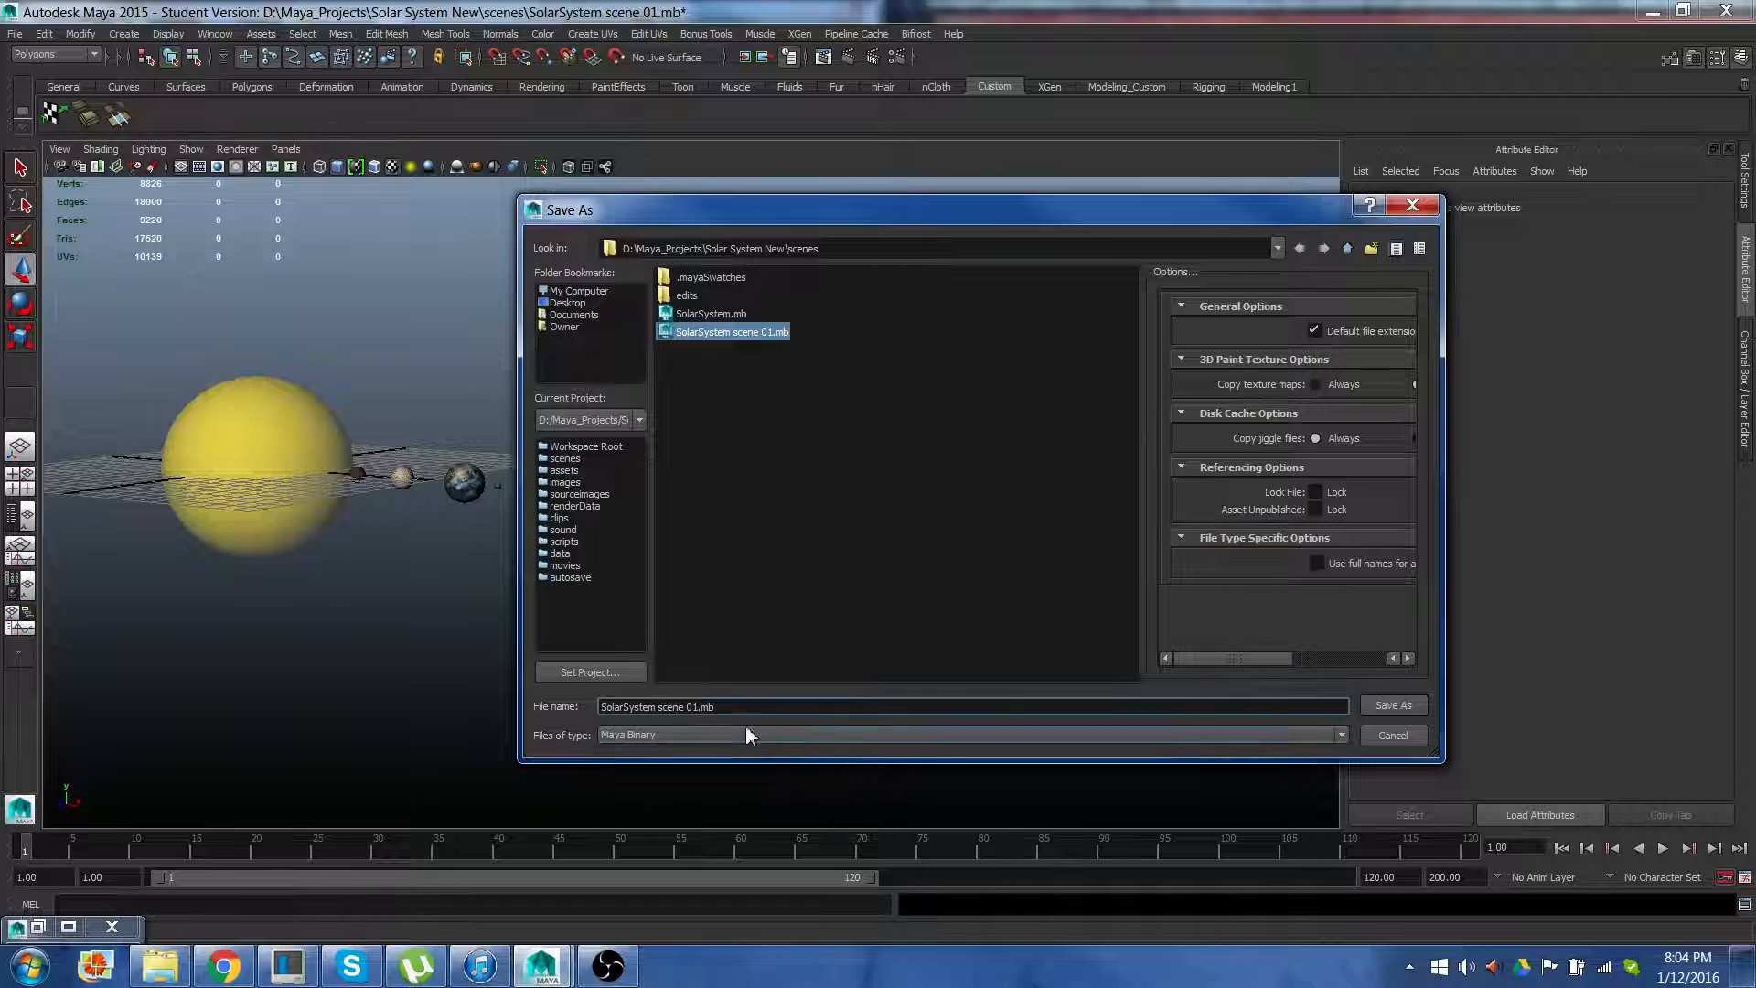
pyautogui.press('BackSpace')
pyautogui.write('2')
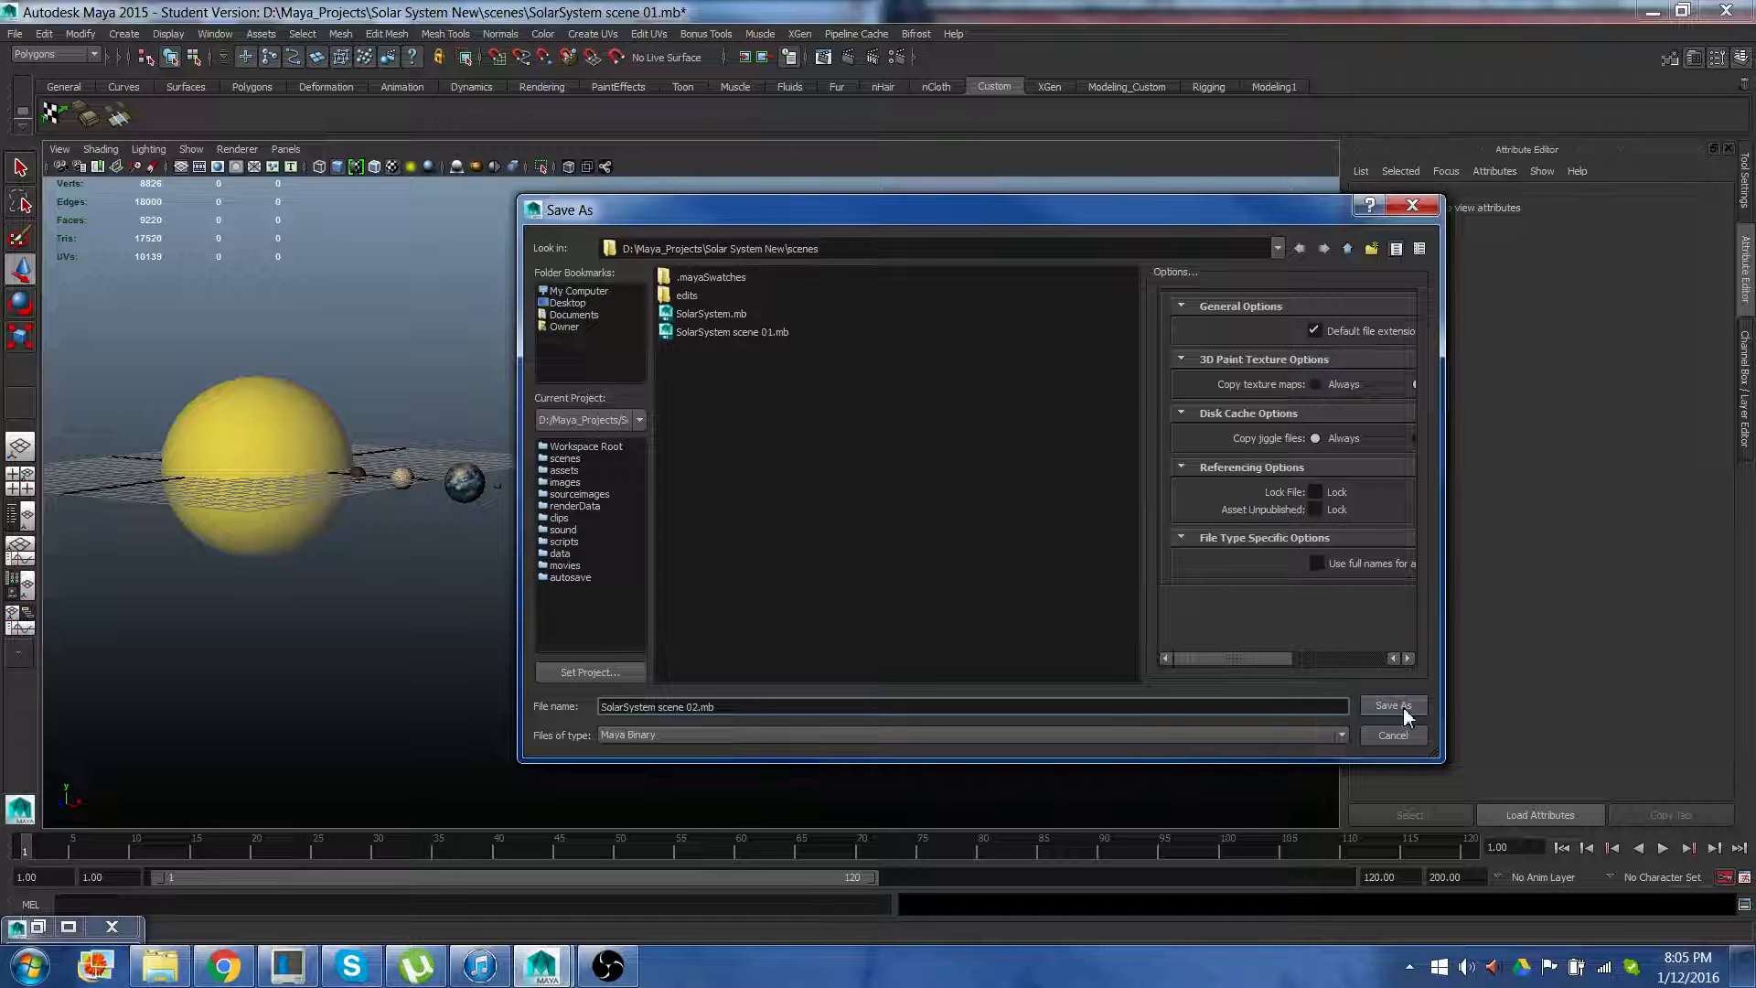
pyautogui.click(1403, 706)
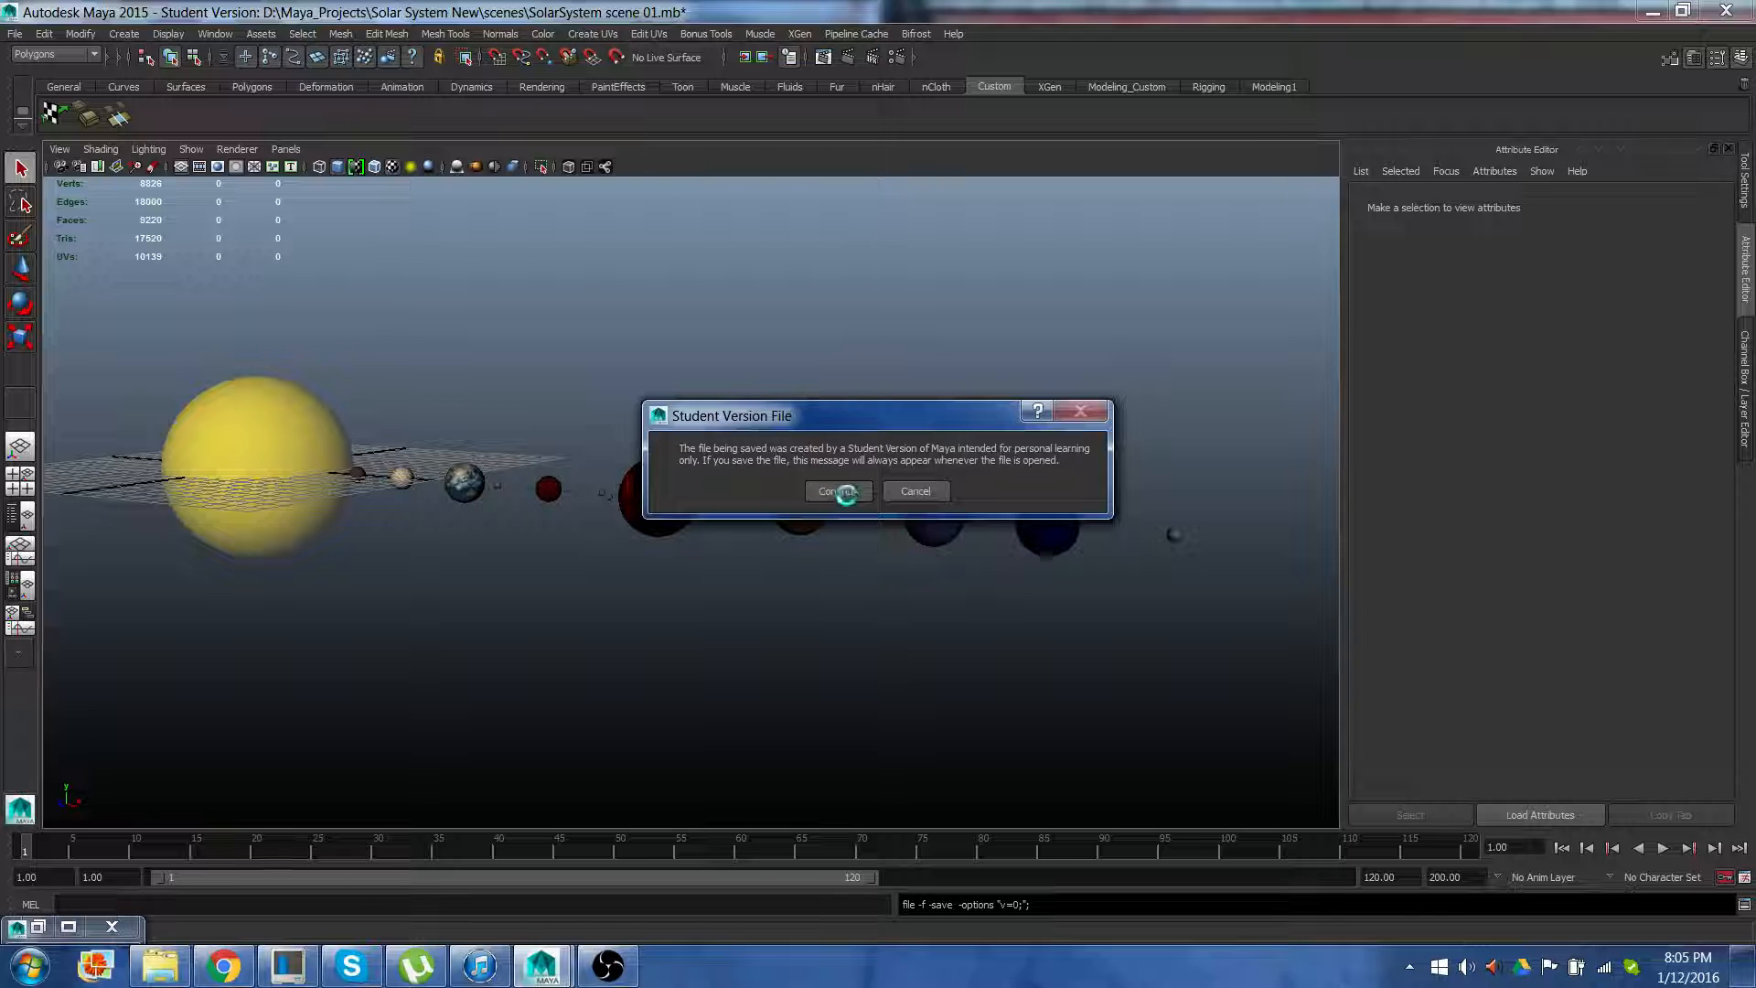
pyautogui.click(839, 492)
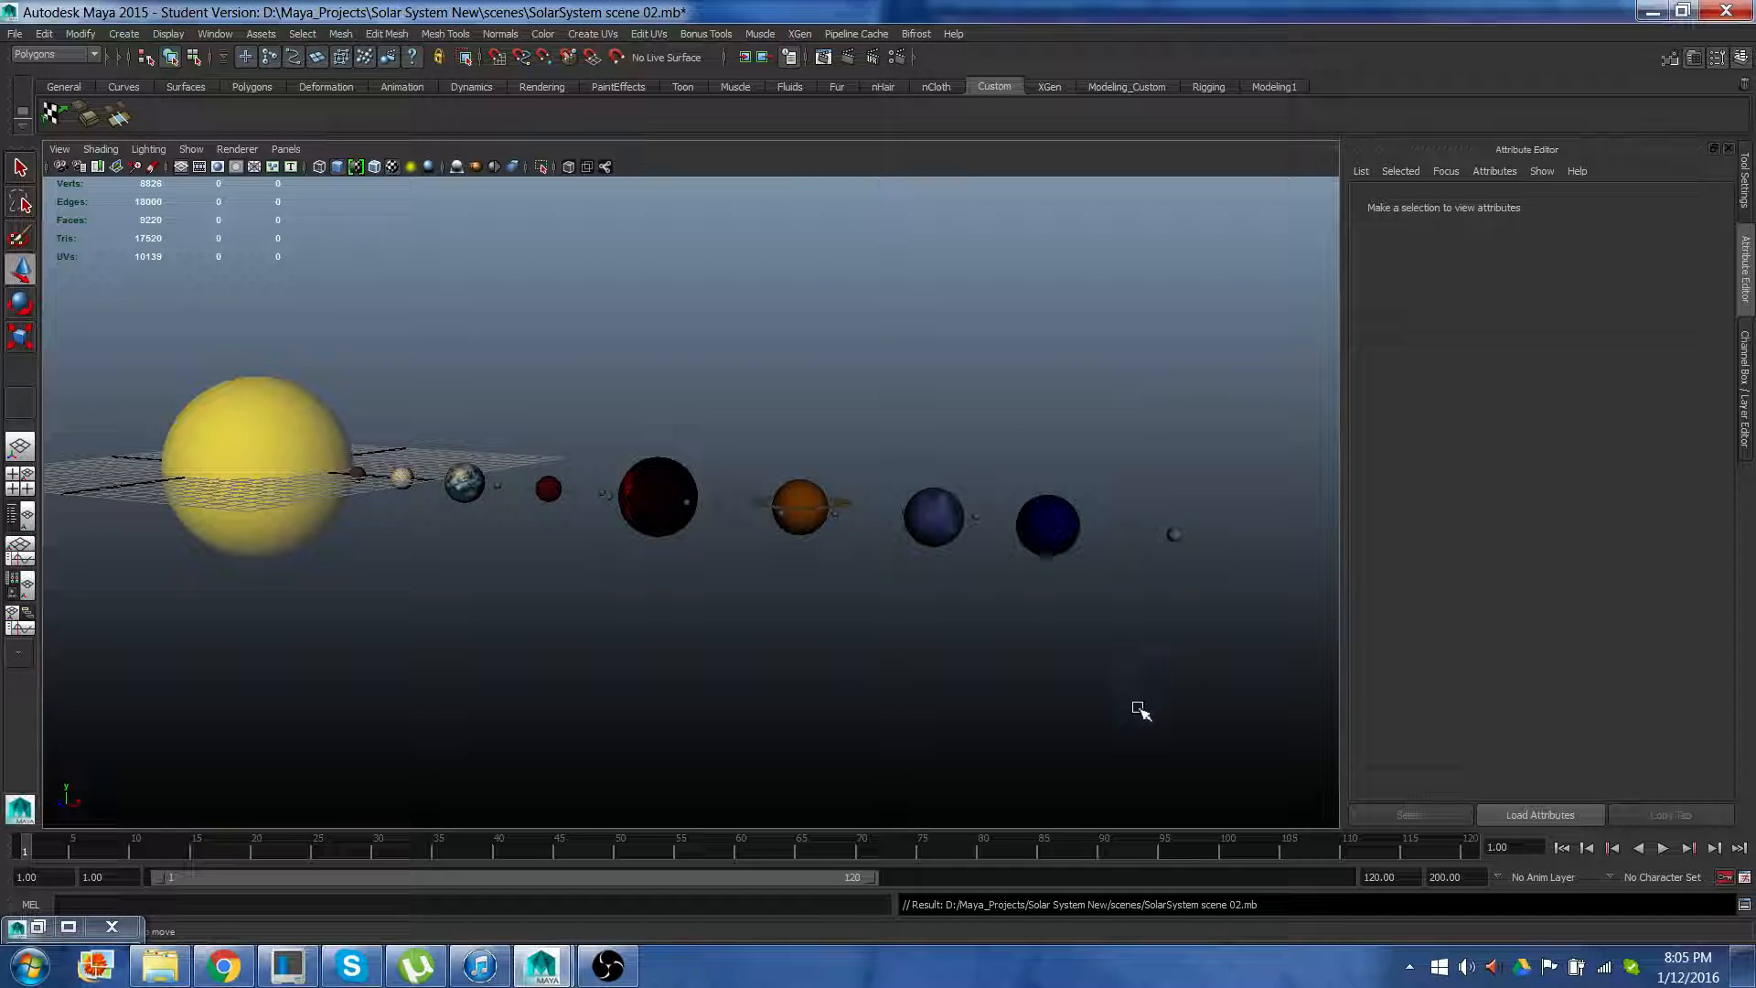